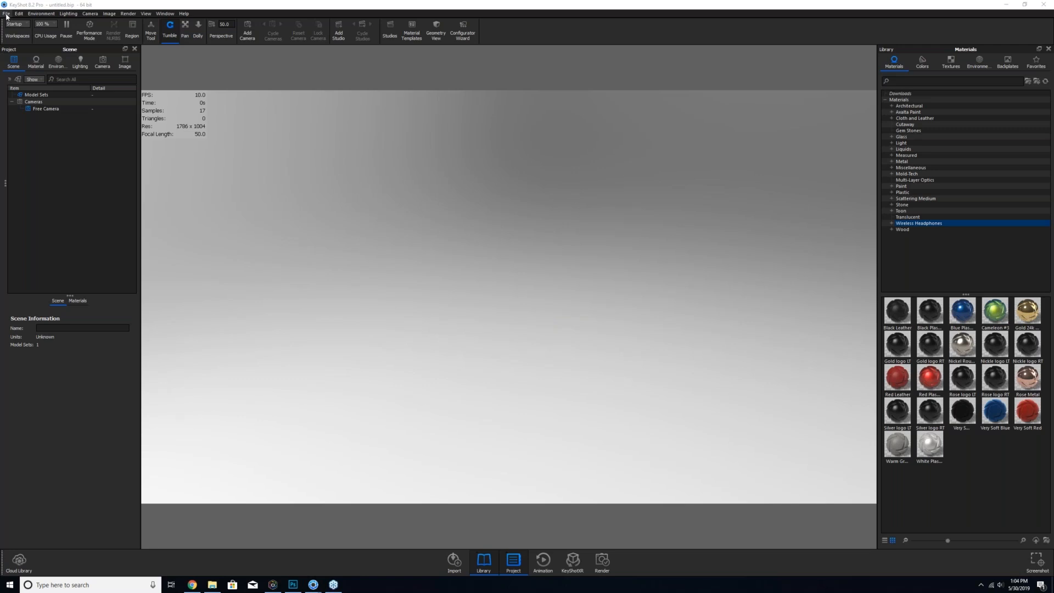
- Import cgaxis_models_volume_59_11_fbx.FBX with Center Geometry, Snap to Ground, and the camera and environment adjustments enabled
left_click(19, 13)
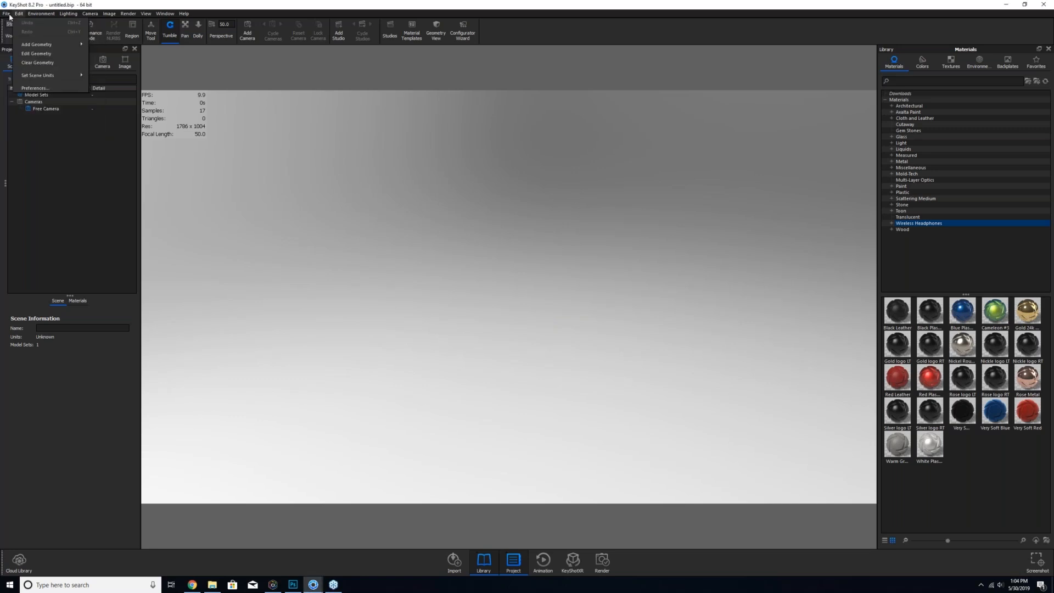
mouse_move(3, 15)
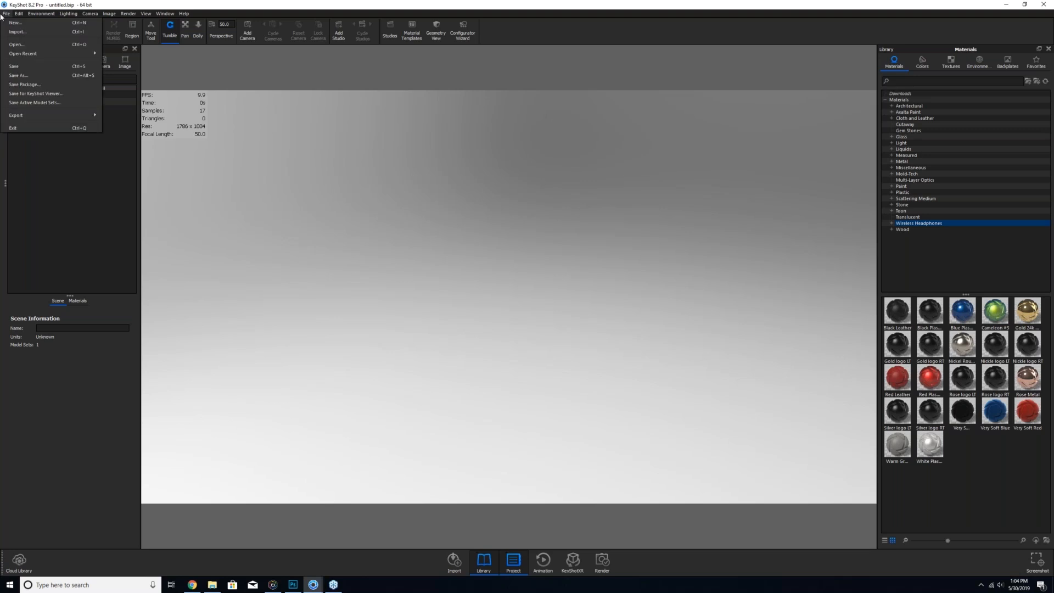
left_click(22, 34)
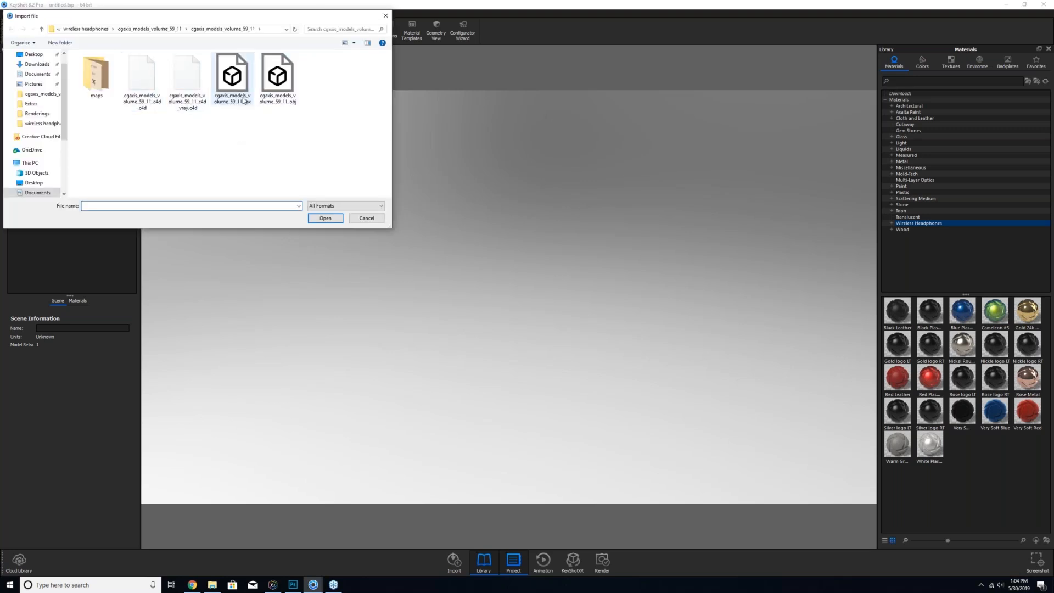
left_click(233, 77)
left_click(327, 218)
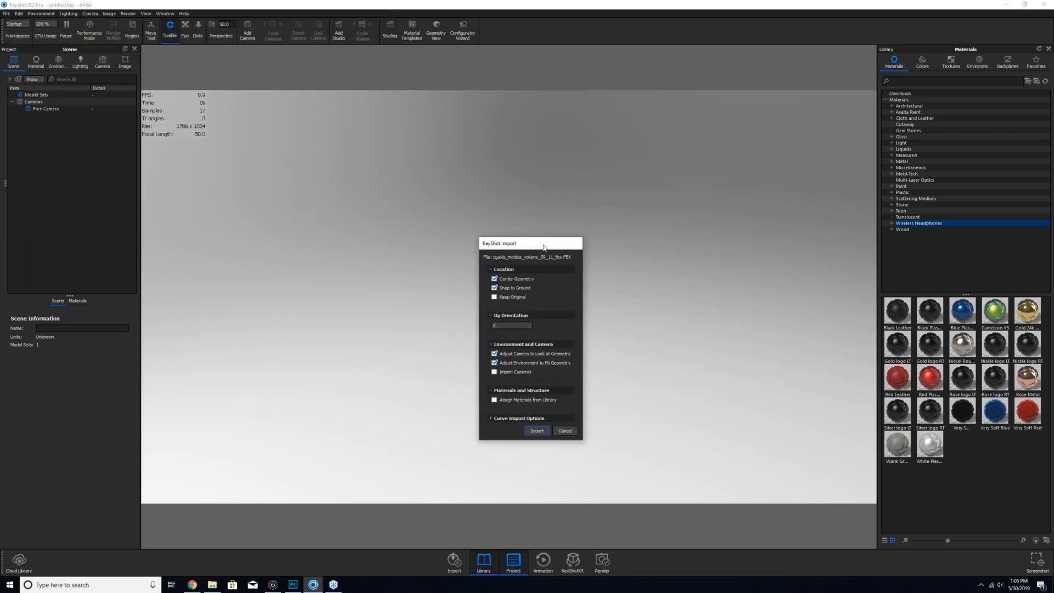
left_click_drag(544, 247, 540, 167)
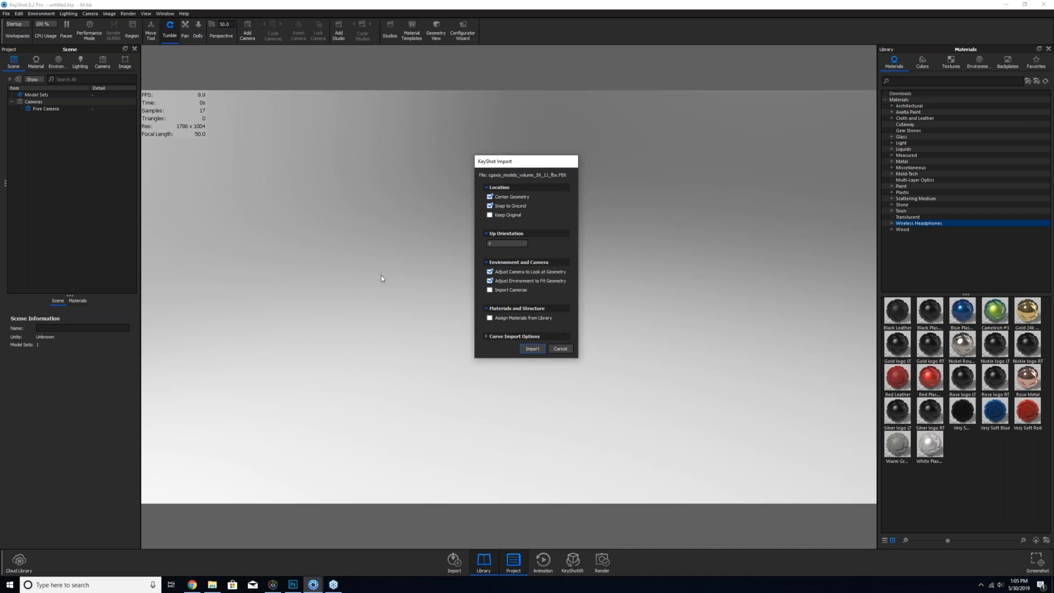
left_click(533, 350)
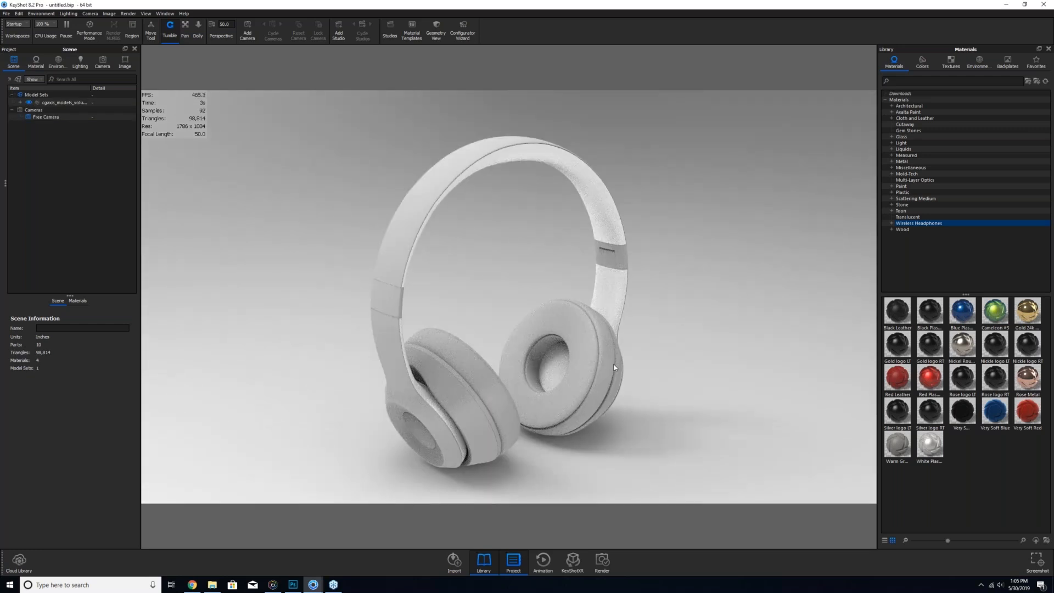
- Expand the imported headphones' hierarchy, hide all parts and show only the first headband part to inspect it
left_click_drag(614, 367, 351, 312)
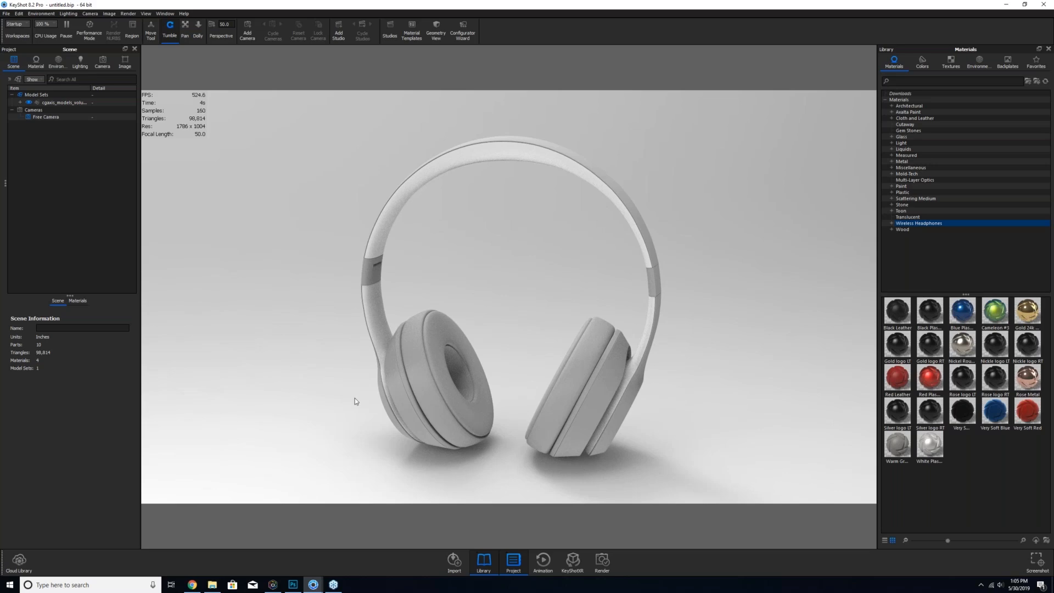
left_click_drag(379, 398, 236, 296)
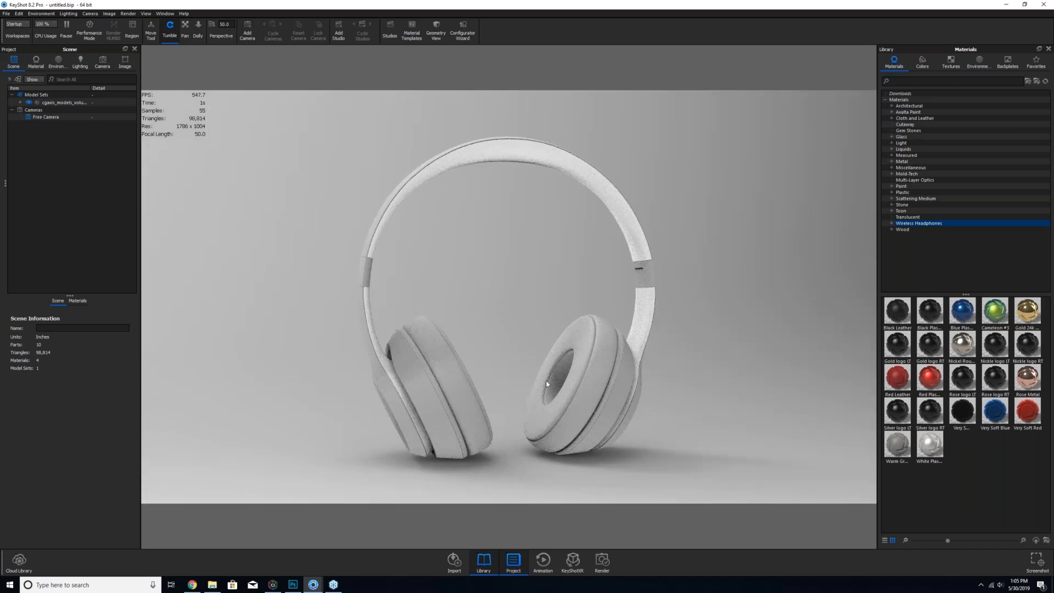
left_click_drag(514, 326, 592, 342)
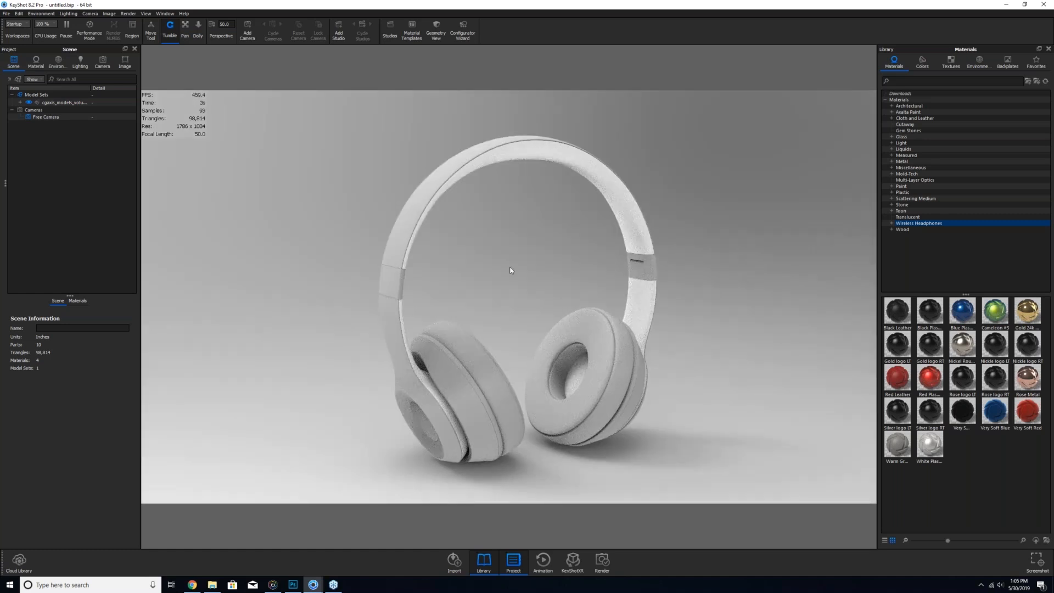
left_click(20, 103)
left_click(28, 110)
left_click(38, 112)
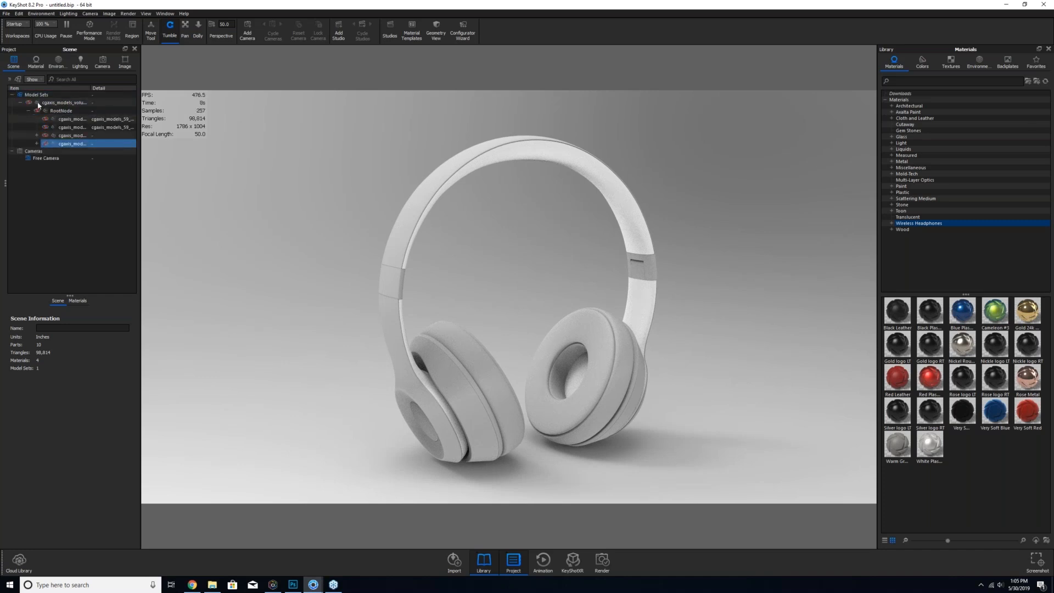
left_click(49, 121)
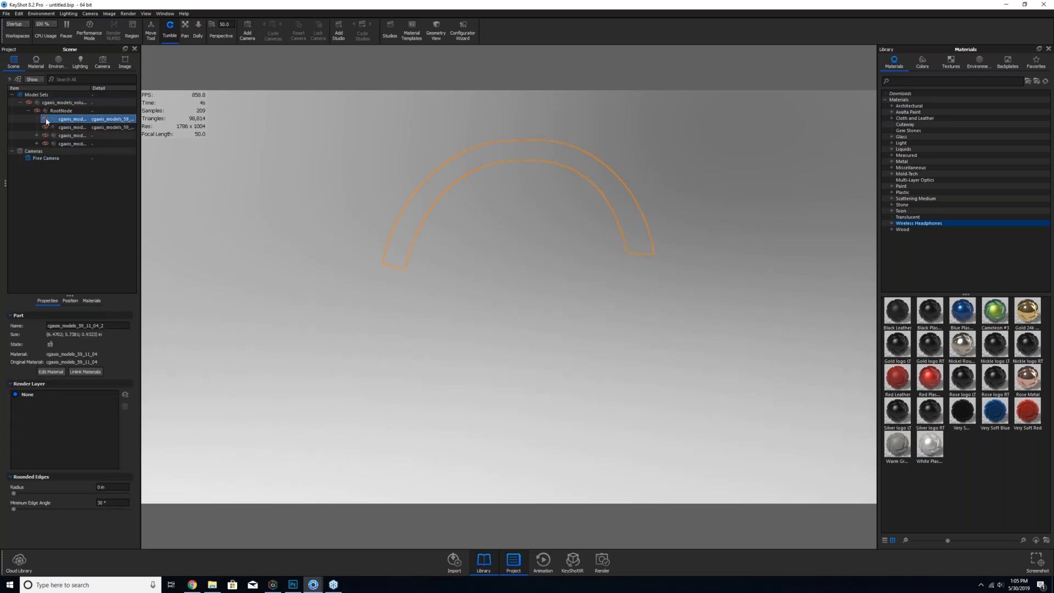
left_click(45, 119)
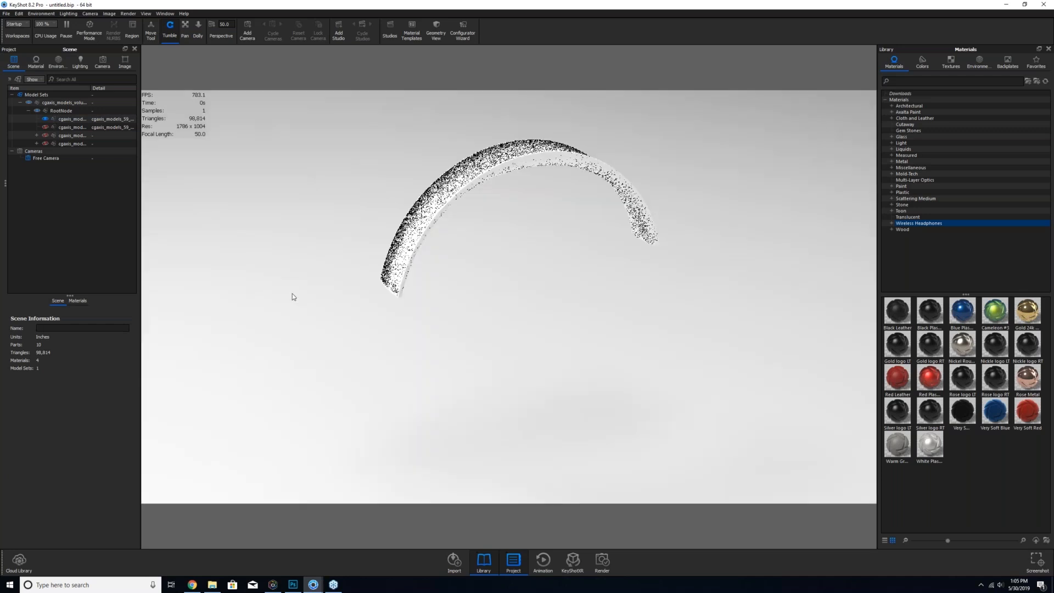
left_click_drag(292, 296, 504, 257)
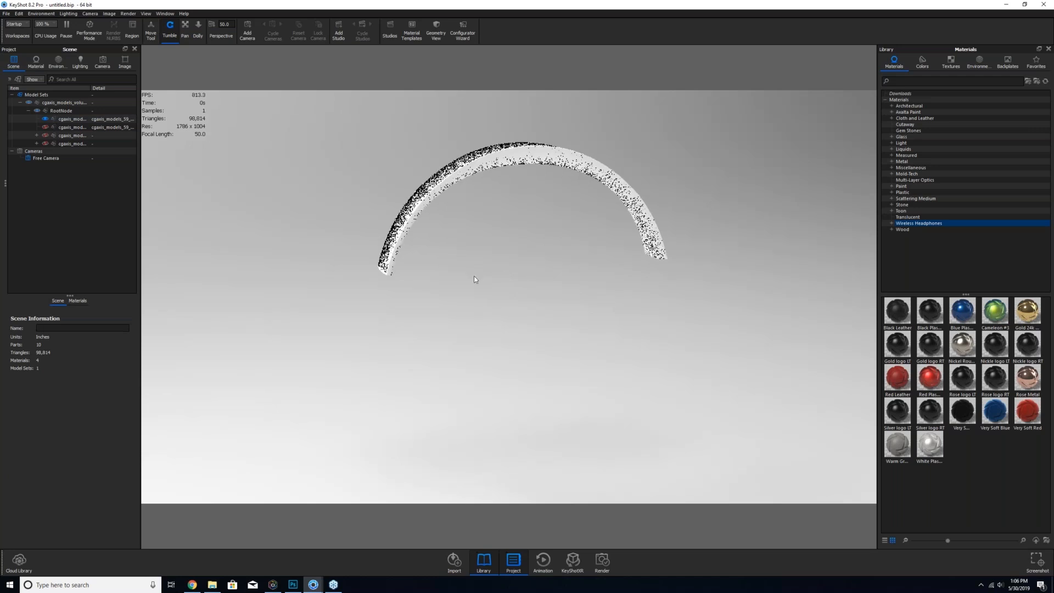
left_click_drag(474, 276, 477, 275)
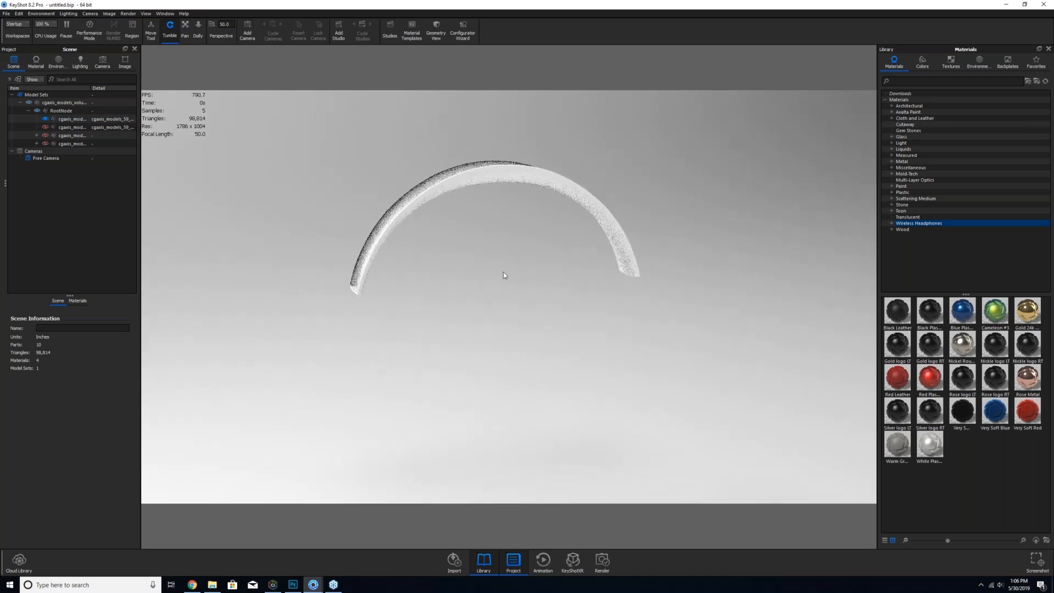
- Hide the first headband part and show only the second one to examine its band and end pieces
left_click(45, 126)
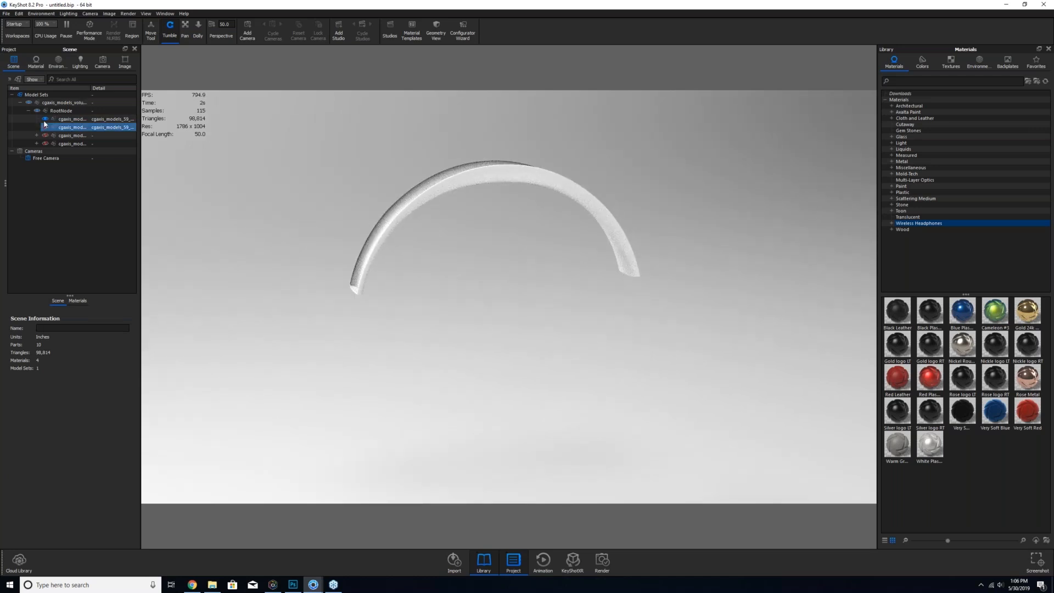
left_click(52, 120)
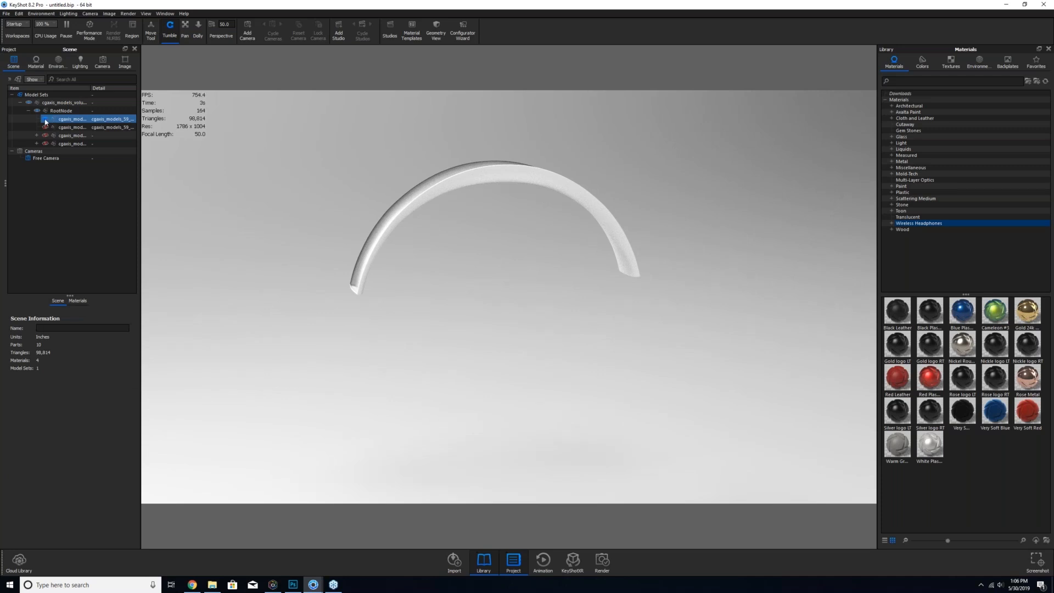
left_click(45, 120)
left_click(45, 128)
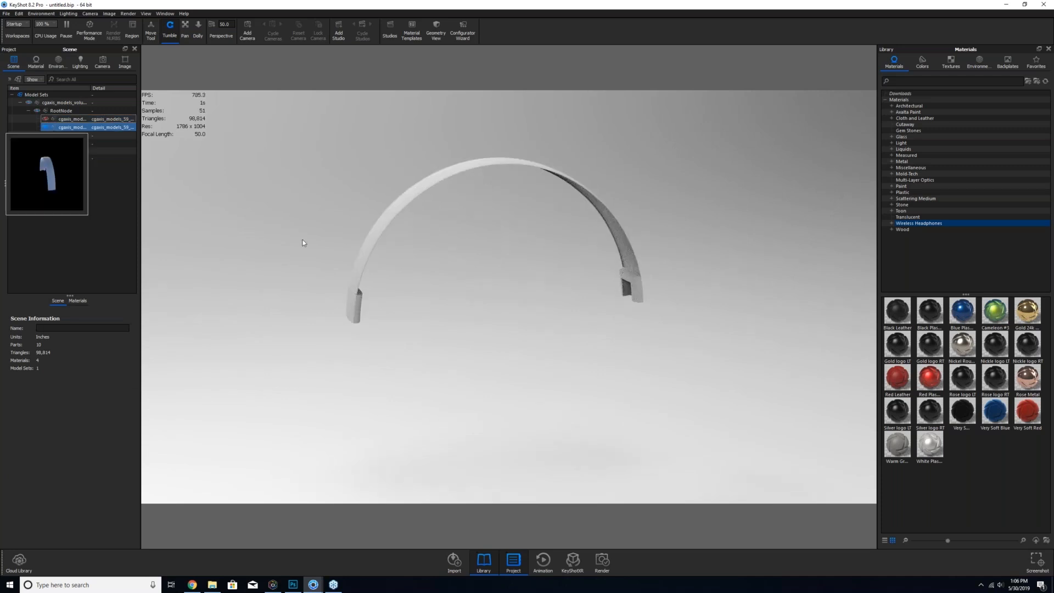
left_click_drag(467, 299, 319, 312)
scroll(345, 347, "up", 4)
scroll(352, 337, "down", 2)
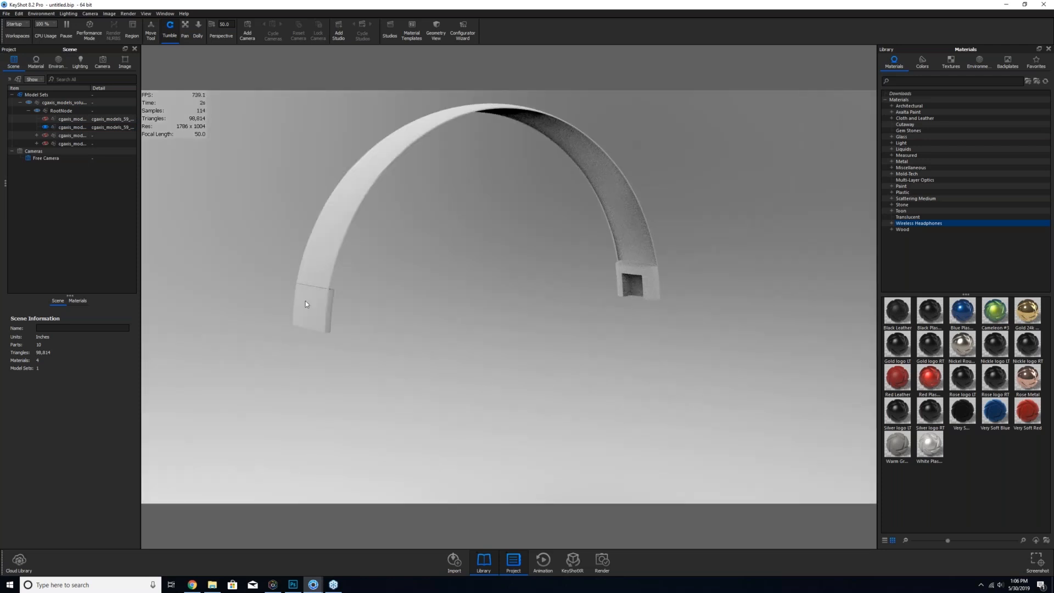
- Hide the second headband part and show only the first ear cup group beneath it in the hierarchy
left_click(49, 129)
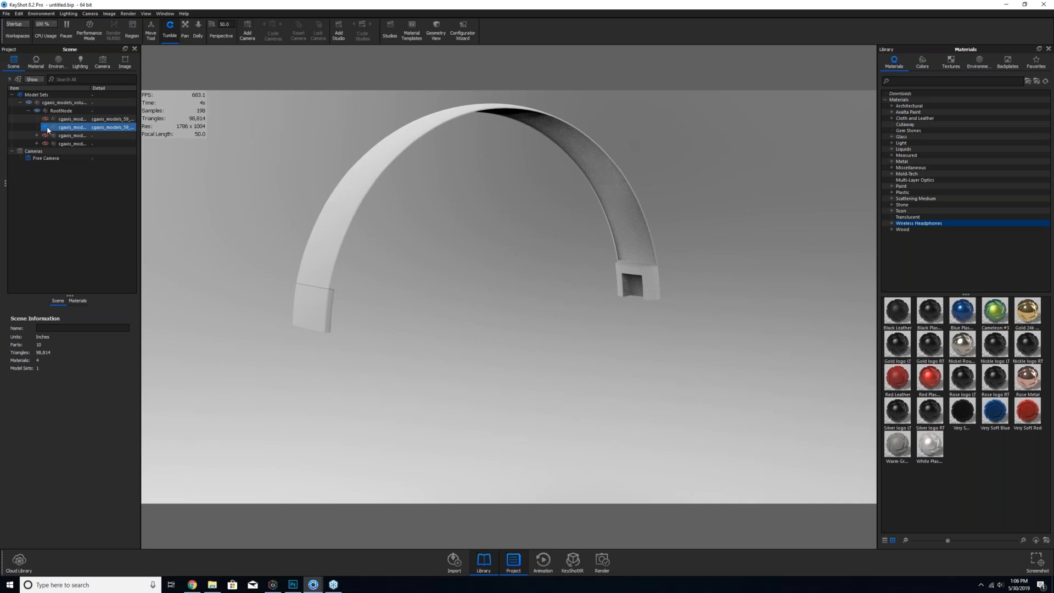
left_click(46, 127)
left_click(46, 135)
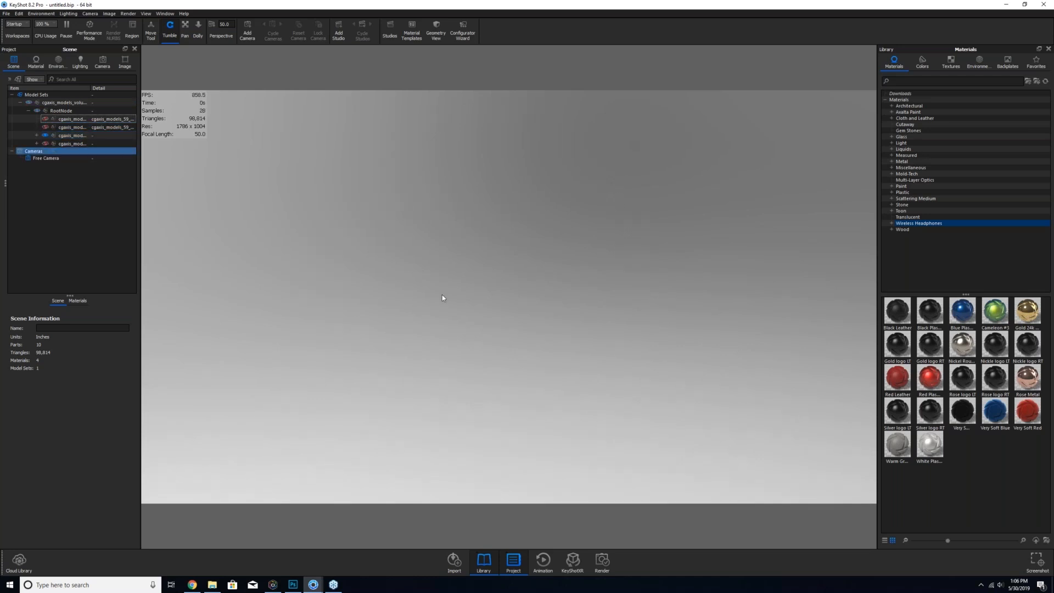
left_click_drag(542, 265, 604, 286)
- Expand the ear cup group and isolate its first part and then its second part to inspect each
left_click(36, 135)
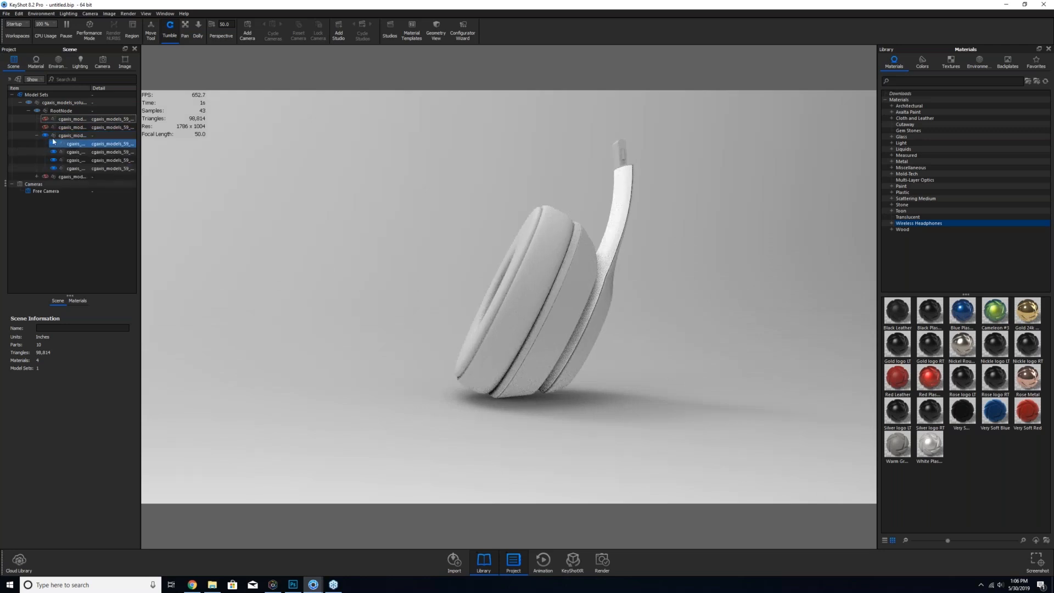
left_click(45, 135)
left_click(53, 144)
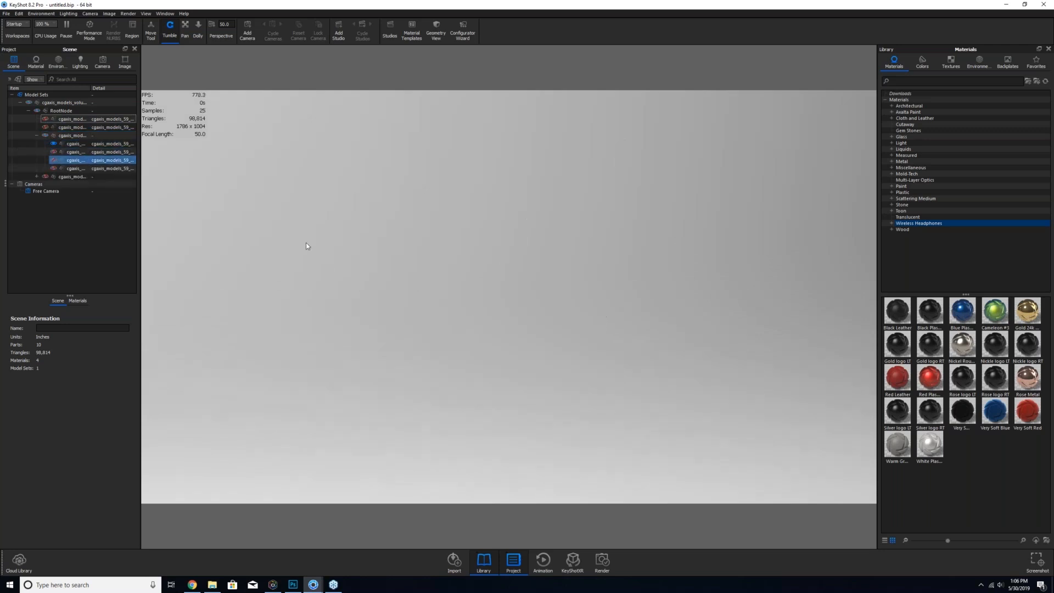
left_click(57, 152)
left_click(57, 145)
left_click(54, 152)
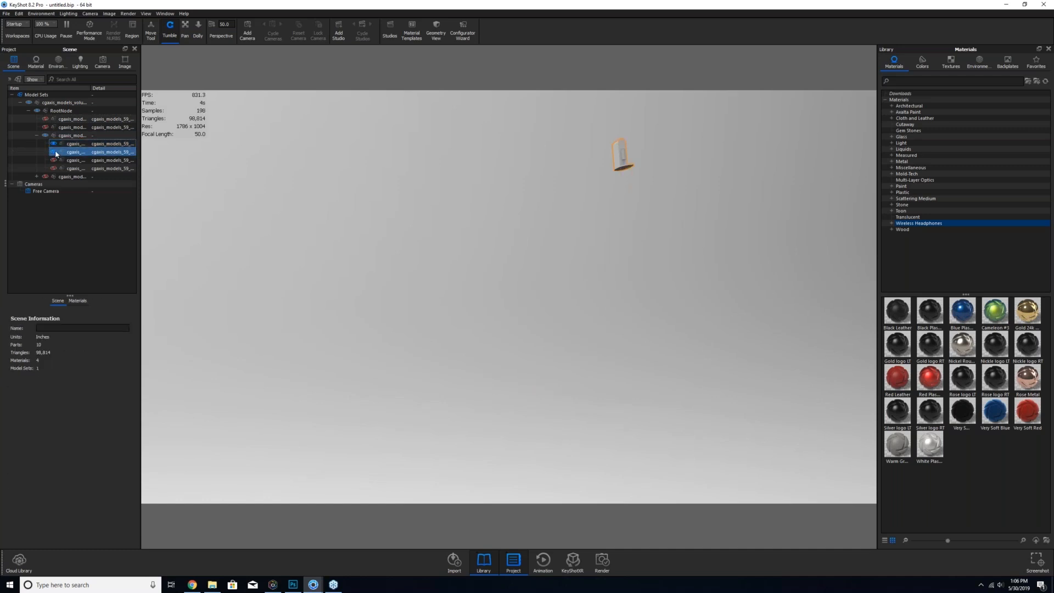
mouse_move(478, 299)
left_mouse_down()
mouse_move(338, 288)
mouse_move(431, 325)
mouse_move(266, 273)
mouse_move(251, 287)
mouse_move(226, 264)
mouse_move(458, 272)
mouse_move(459, 291)
mouse_move(514, 328)
mouse_move(463, 297)
left_mouse_up()
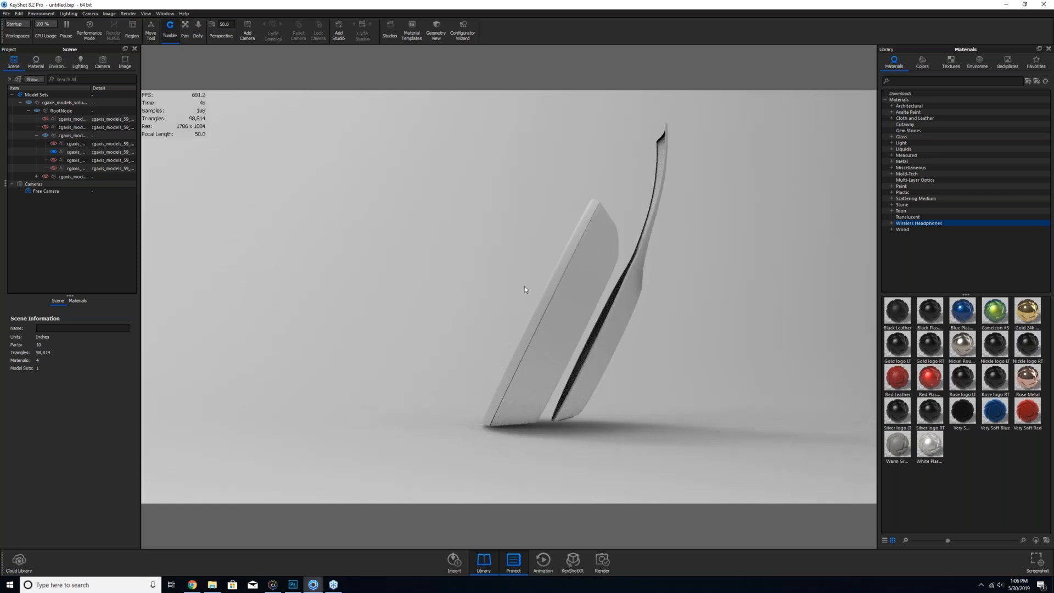
- Hide the ear cup group's second part and show only the third part with the curved arm
left_click(67, 153)
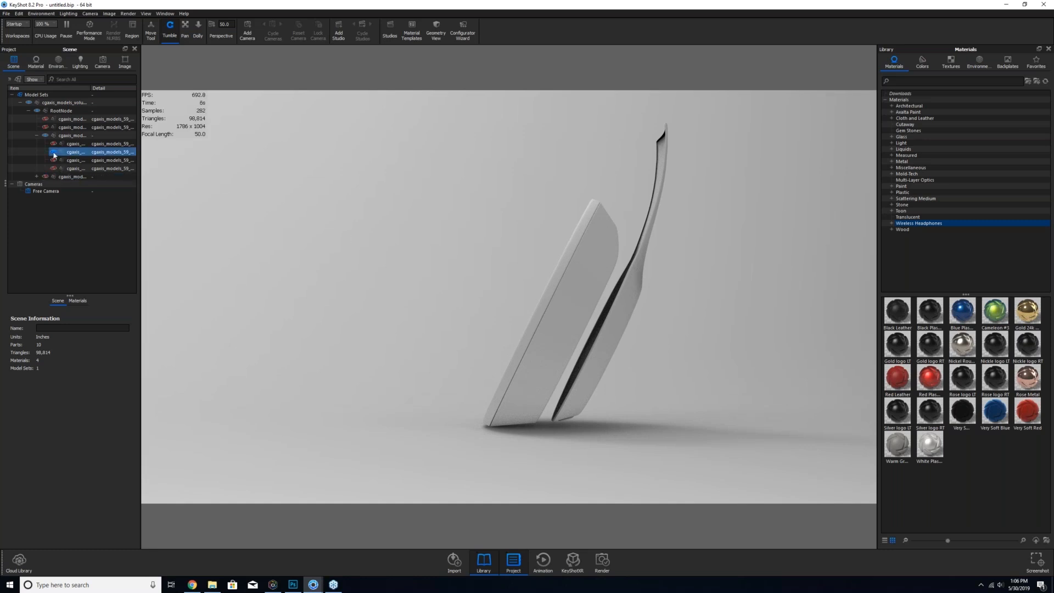
left_click(54, 153)
left_click(54, 160)
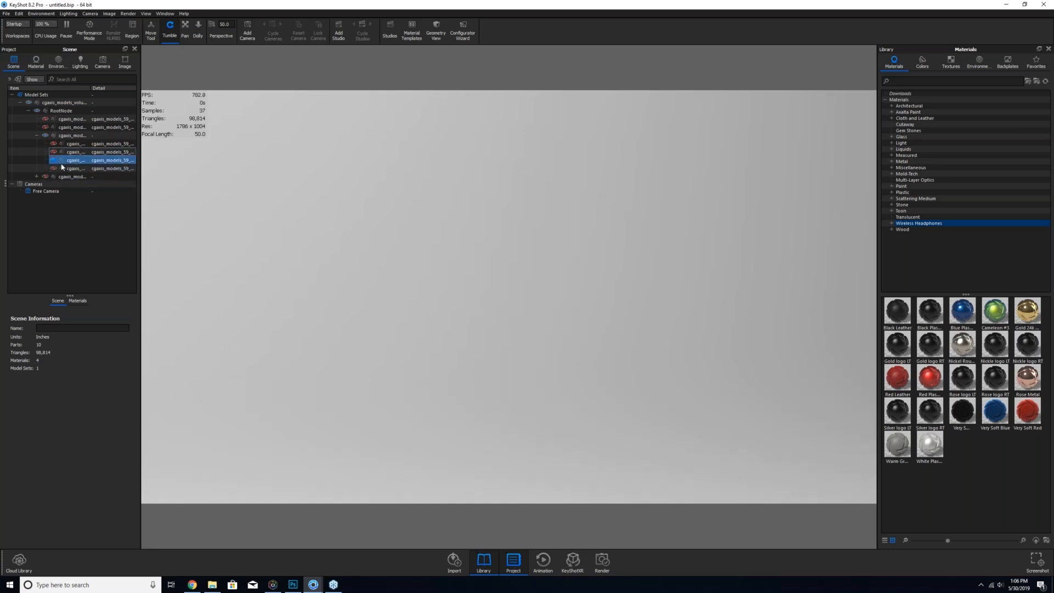
left_click(479, 301)
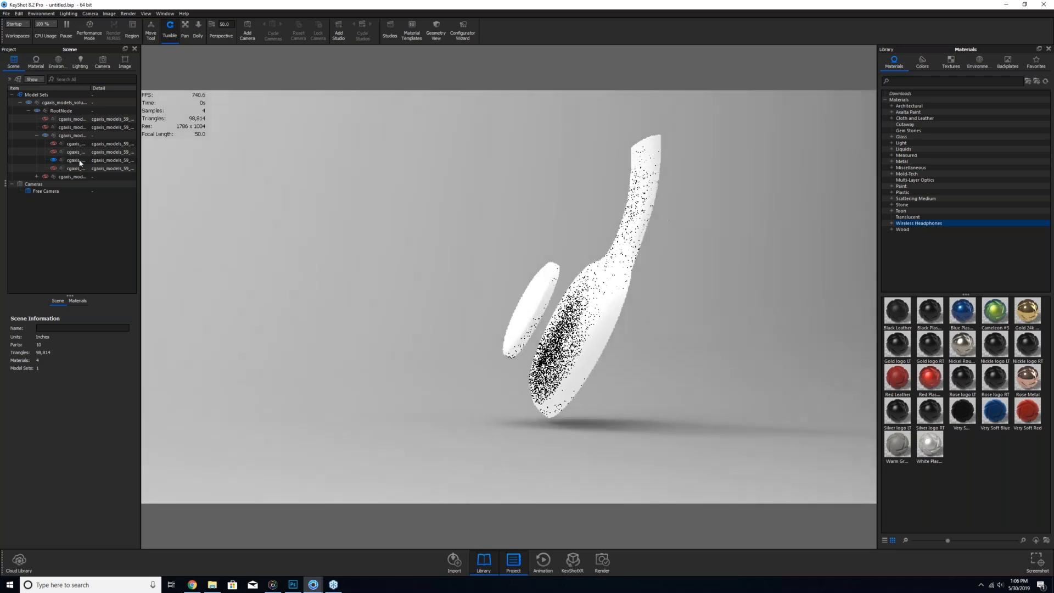
- Hide the curved arm part and show only the ear cup group's fourth part, examining the cushion
left_click(65, 161)
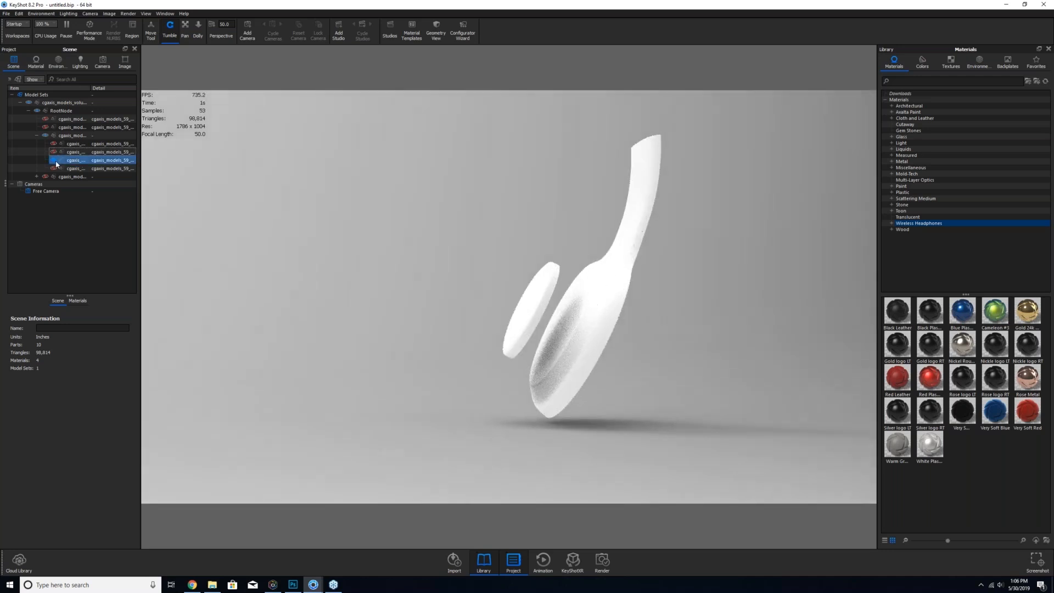
left_click(54, 160)
left_click(53, 168)
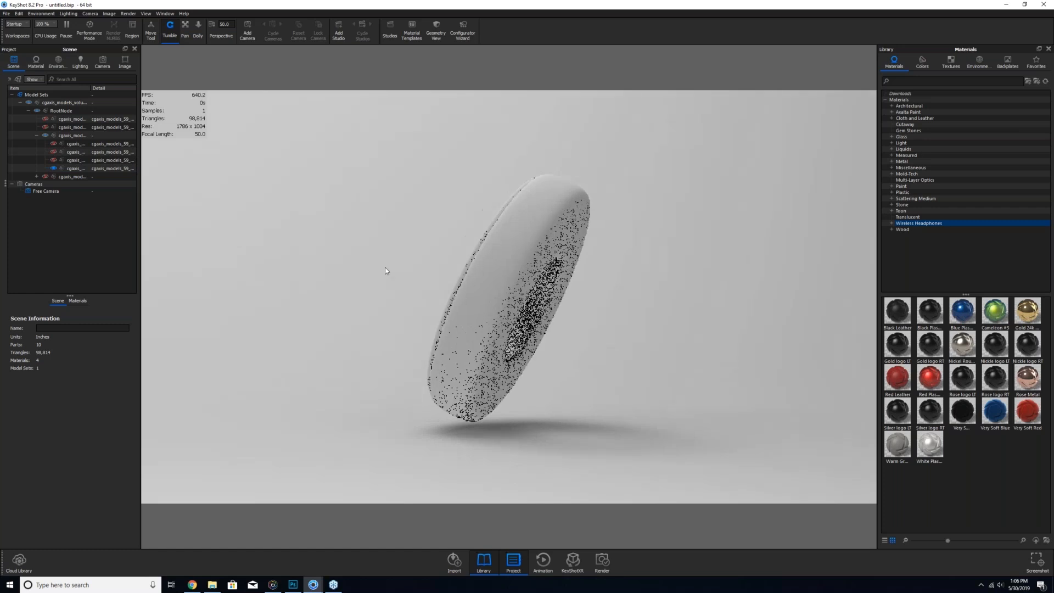
left_click_drag(386, 271, 345, 264)
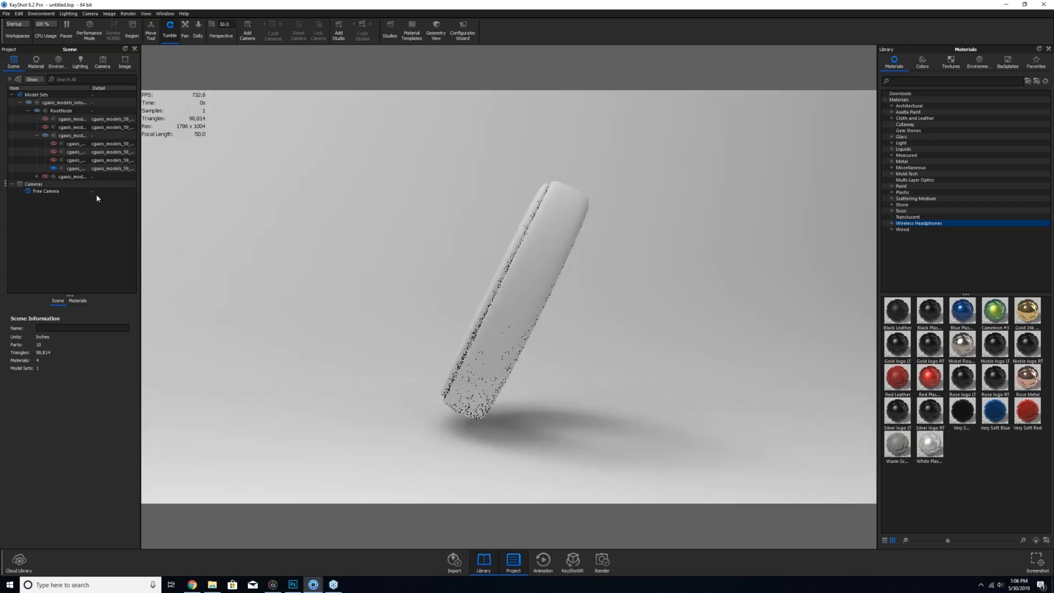
- Show the curved arm part again and hide the cushion so only the arm part is isolated
left_click(54, 161)
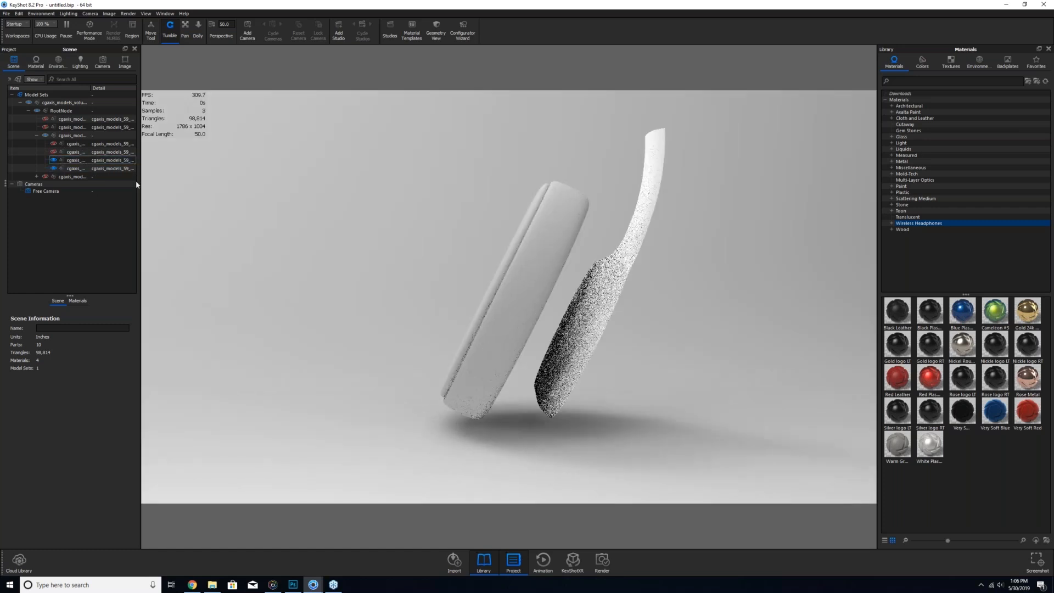
left_click(53, 169)
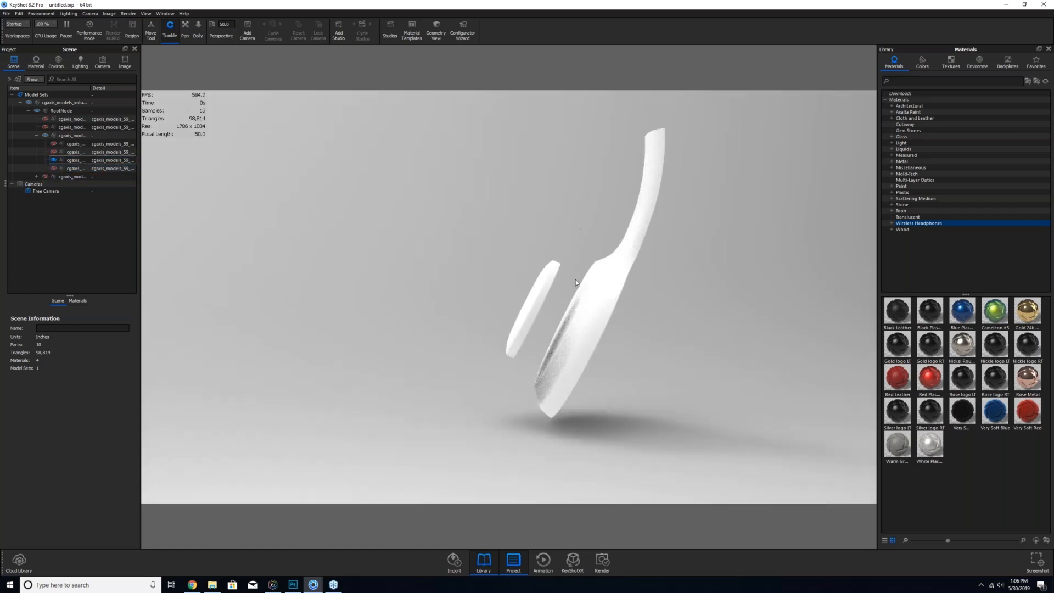
left_click_drag(615, 307, 585, 279)
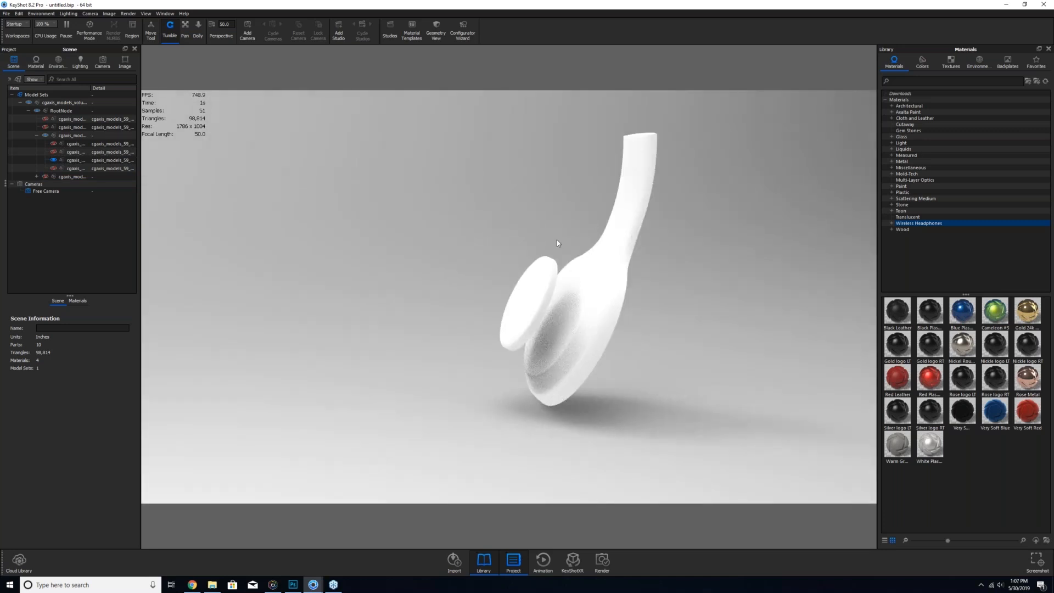
- Open the Geometry View beside the real-time view and start editing the geometry of the isolated curved arm part
left_click(432, 34)
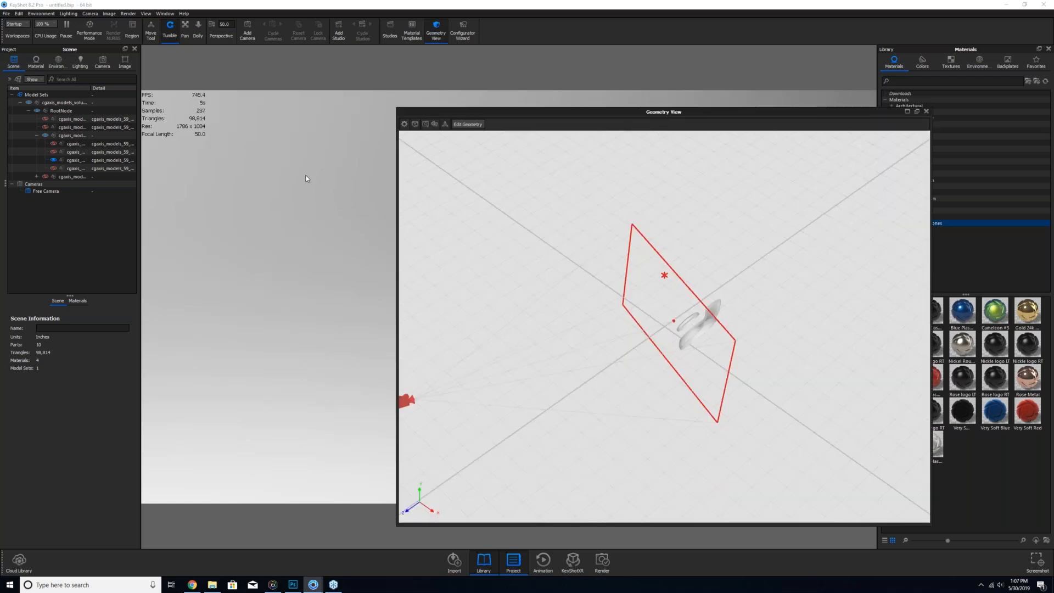
left_click_drag(586, 111, 206, 104)
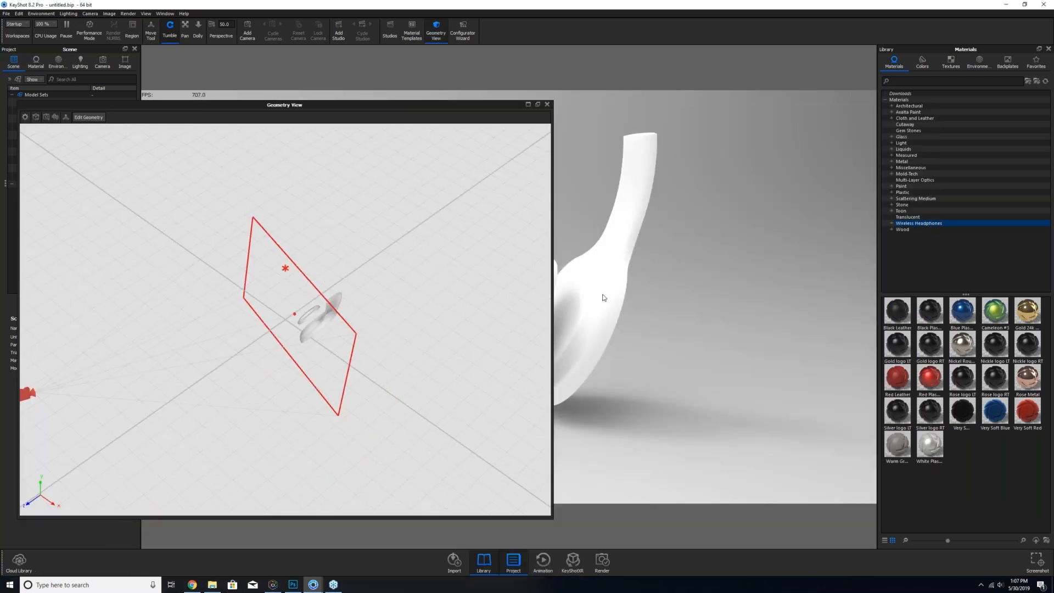
middle_click_drag(712, 295, 820, 286)
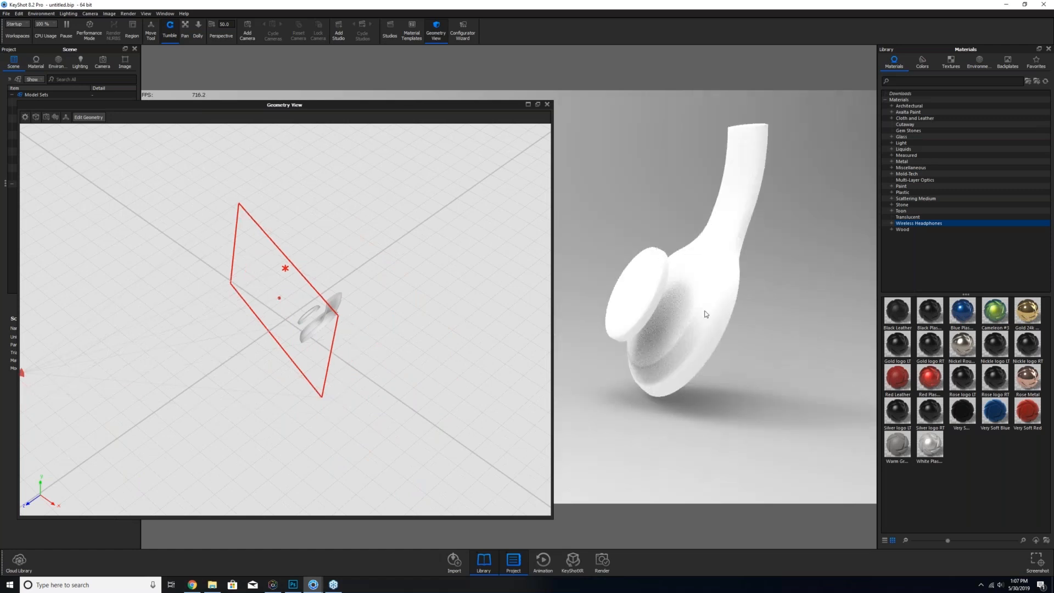
left_click(707, 312)
left_click(91, 118)
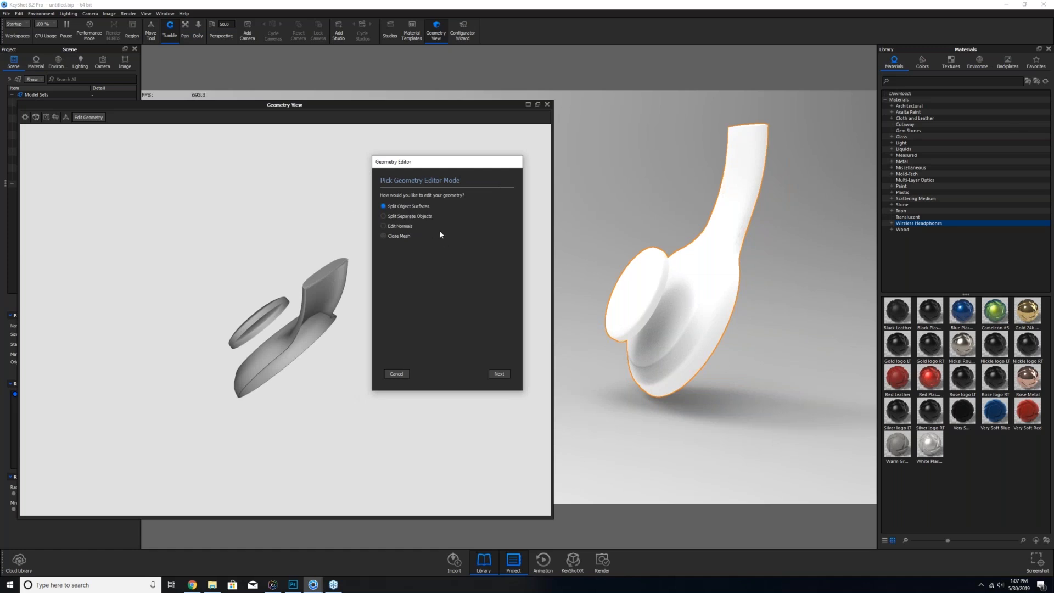
- Set the geometry editor mode to Split Separate Objects for the curved arm part
left_click_drag(727, 325, 633, 312)
left_click(683, 321)
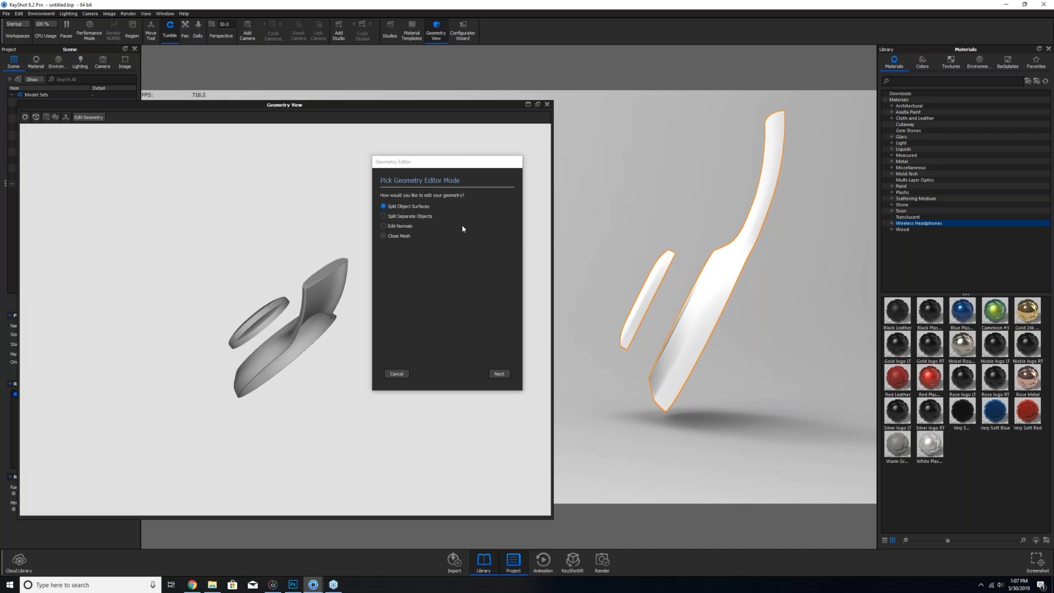
left_click(384, 216)
left_click(499, 373)
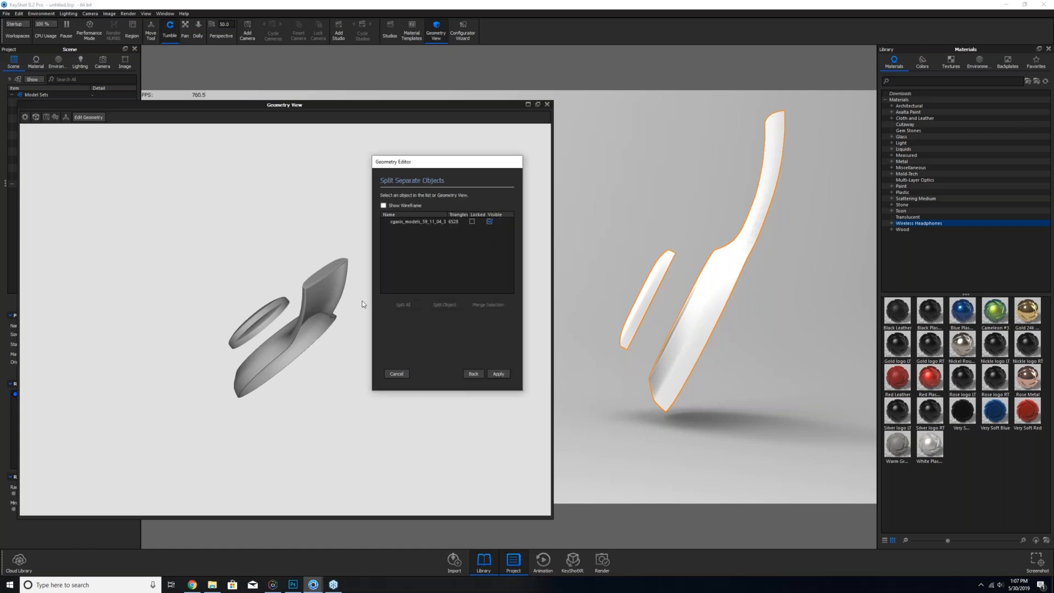
- Split the round disc off the curved arm part as a separate object
left_click_drag(259, 365, 265, 329)
left_click(265, 357)
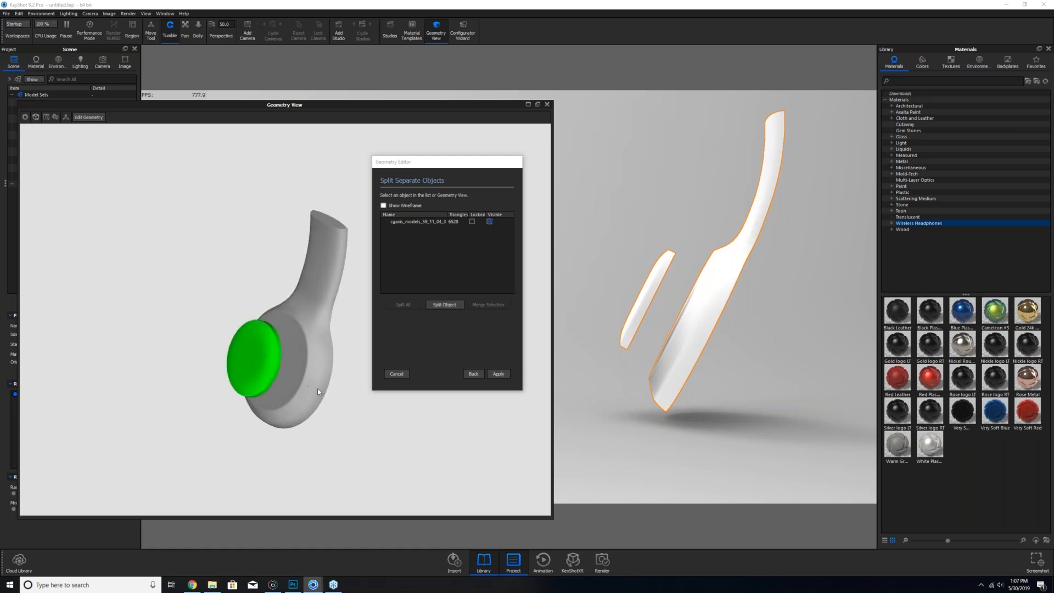
left_click_drag(329, 400, 313, 398)
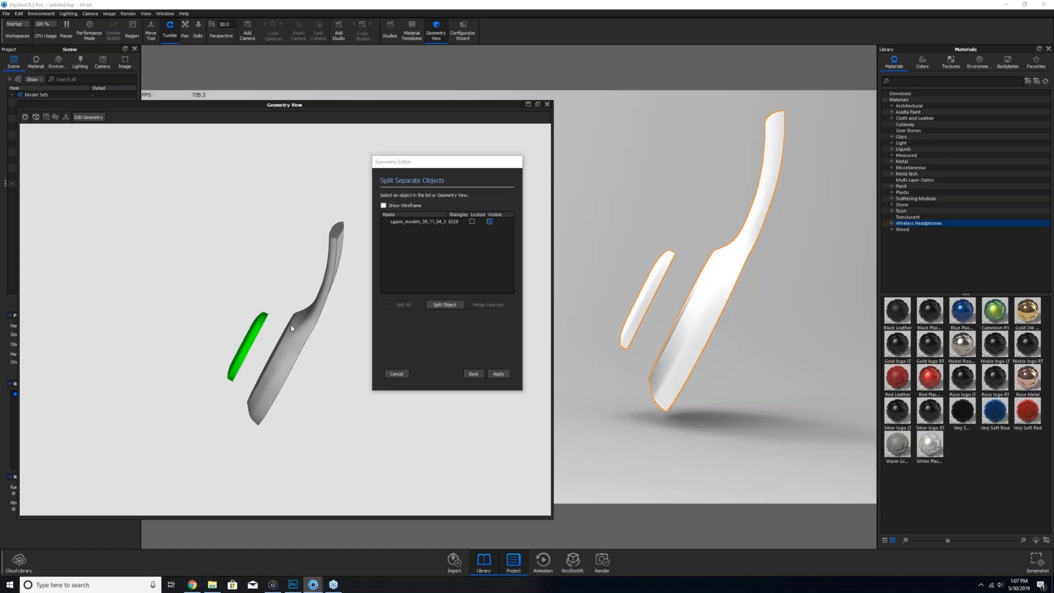
left_click(437, 306)
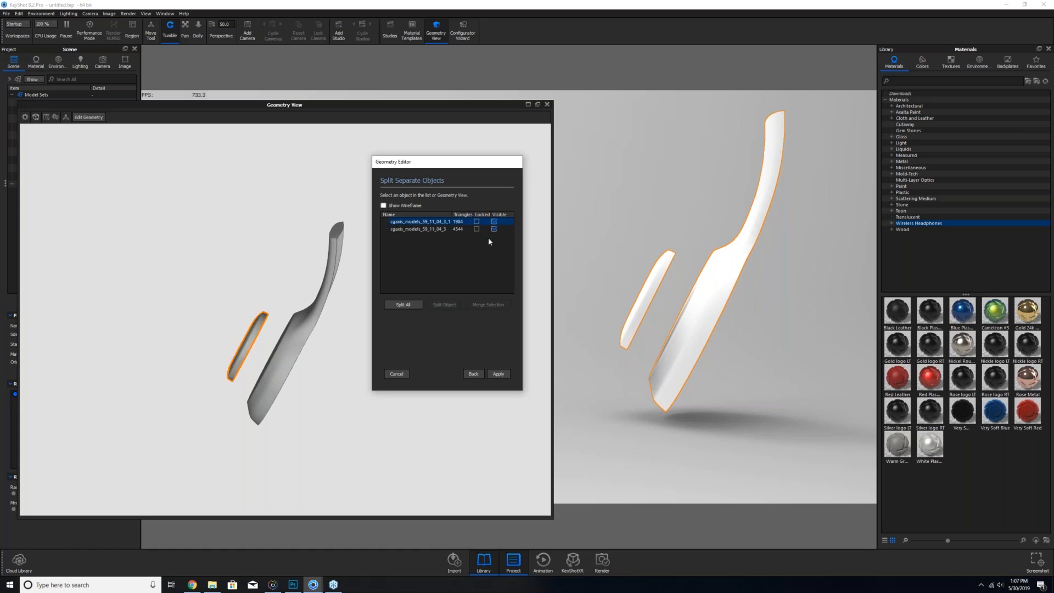
- Toggle the visibility of the disc and the curved arm to check the split, leaving both pieces visible
left_click(494, 229)
left_click(494, 223)
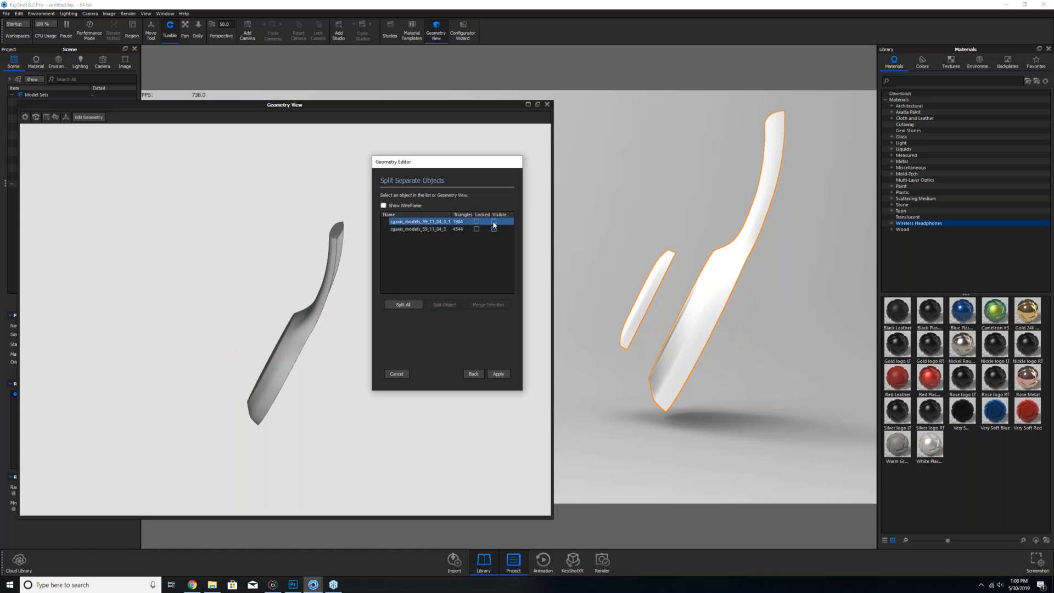
left_click(494, 223)
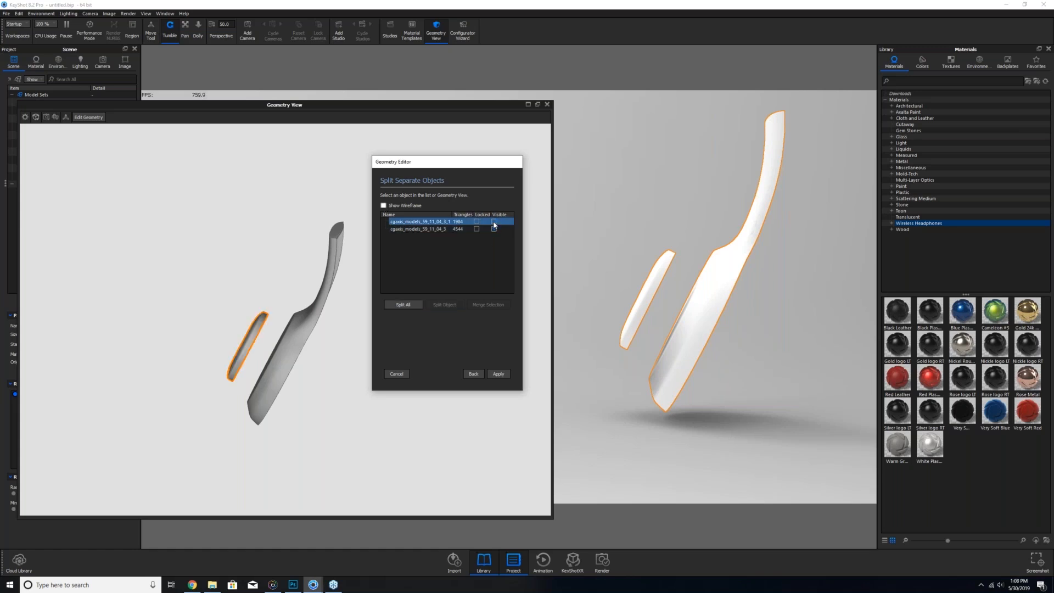
left_click(493, 222)
left_click(494, 222)
left_click(494, 229)
left_click(494, 223)
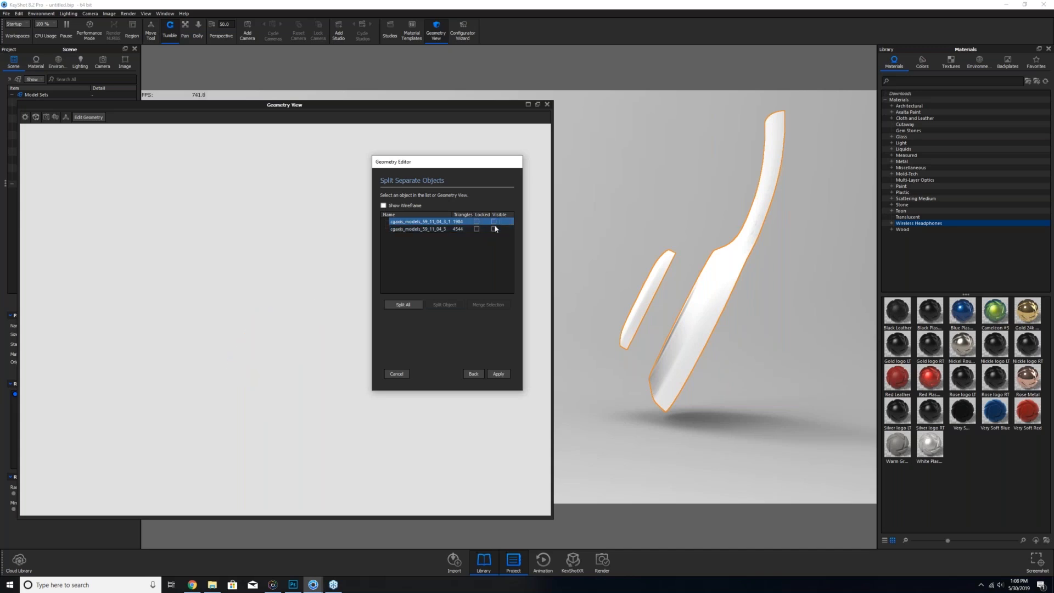
left_click(495, 229, "shift")
left_click(495, 229)
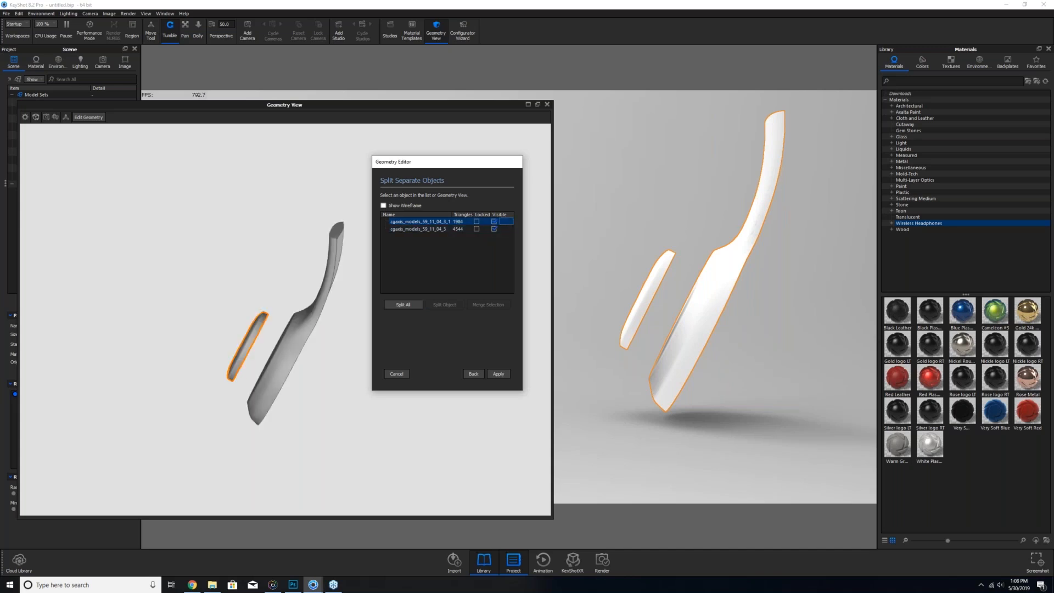
- Apply the split and expand the arm's new subgroup in the scene tree to check its pieces, then collapse it
left_click(500, 374)
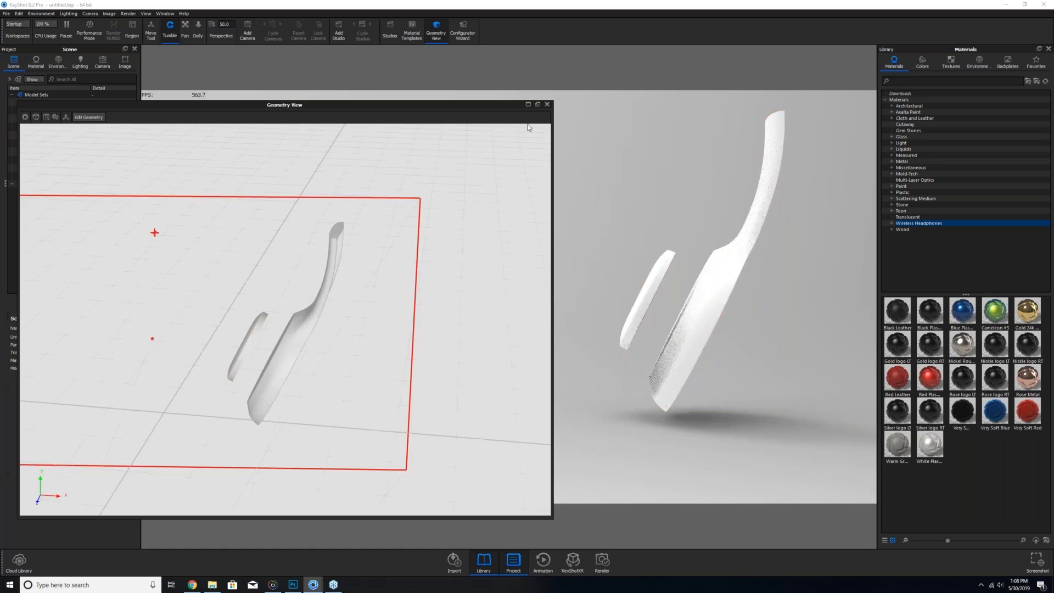
left_click_drag(367, 107, 476, 343)
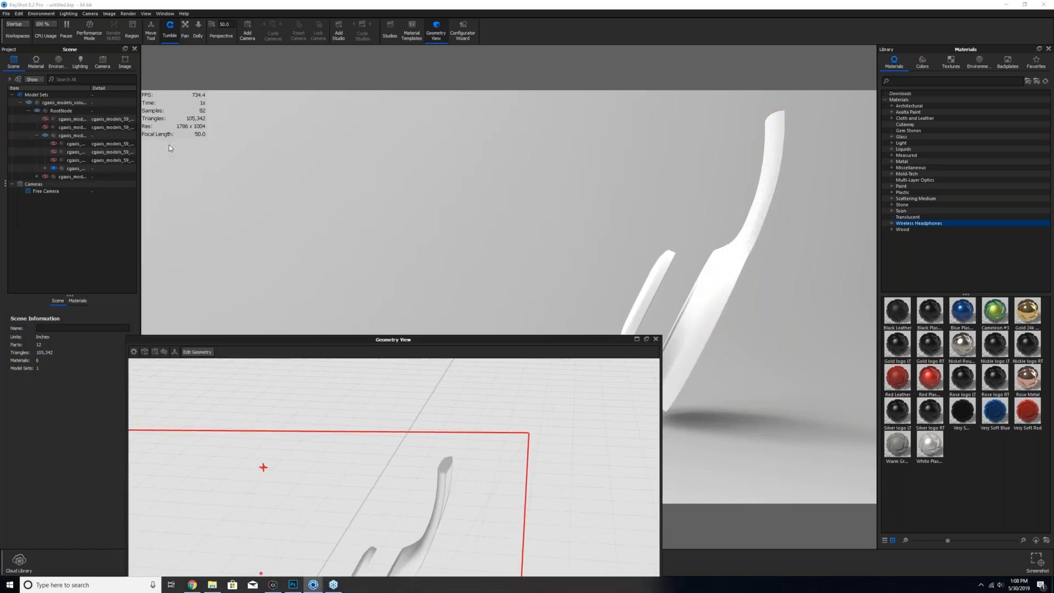
left_click(44, 168)
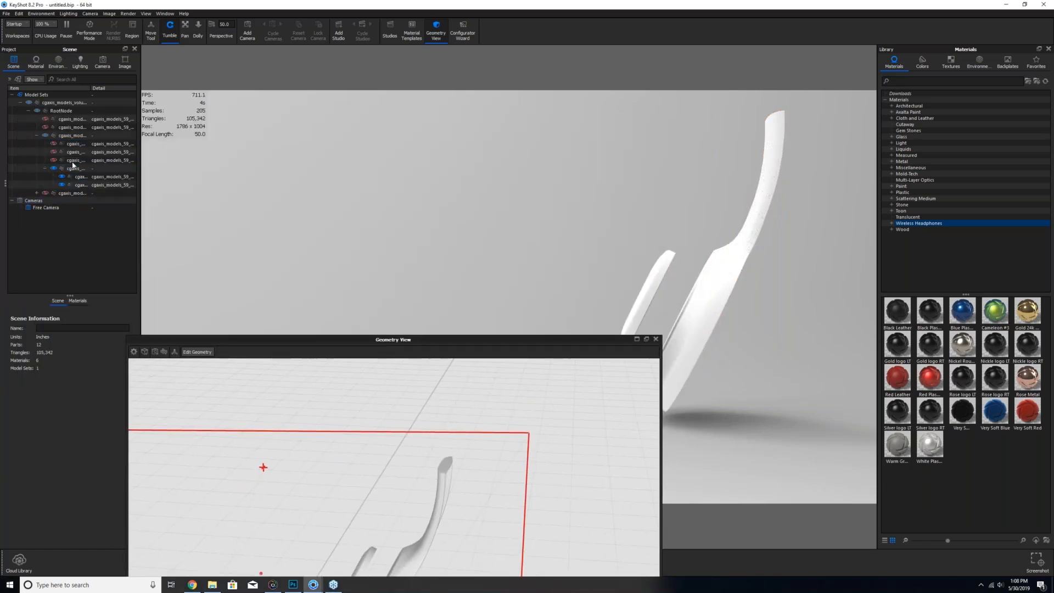
left_click(55, 175)
left_click(46, 168)
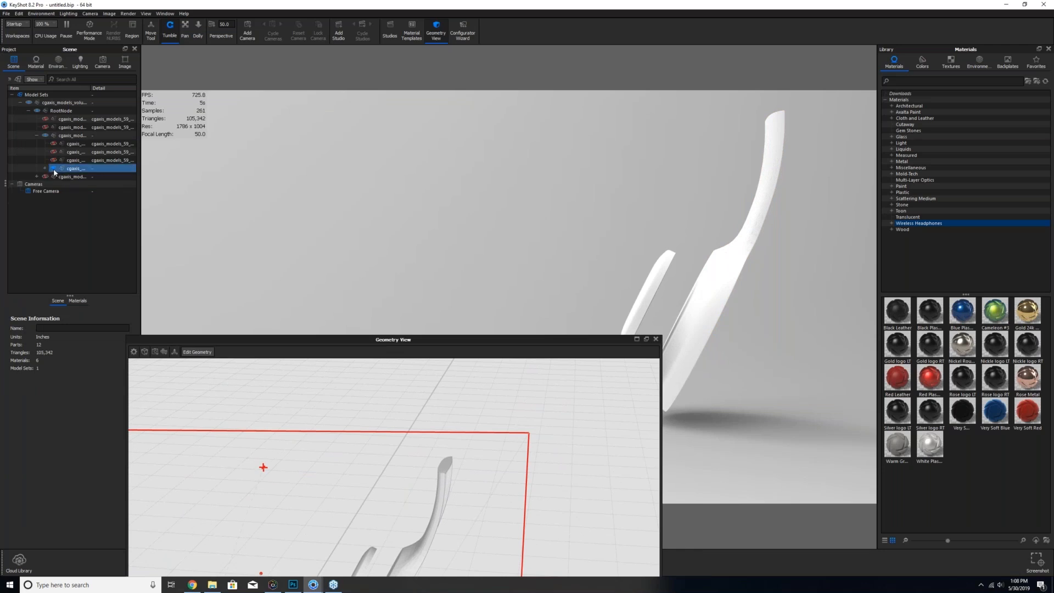
- Hide the split arm subgroup, show only the ear cushion, and examine the cushion from several angles
left_click(53, 168)
left_click(53, 160)
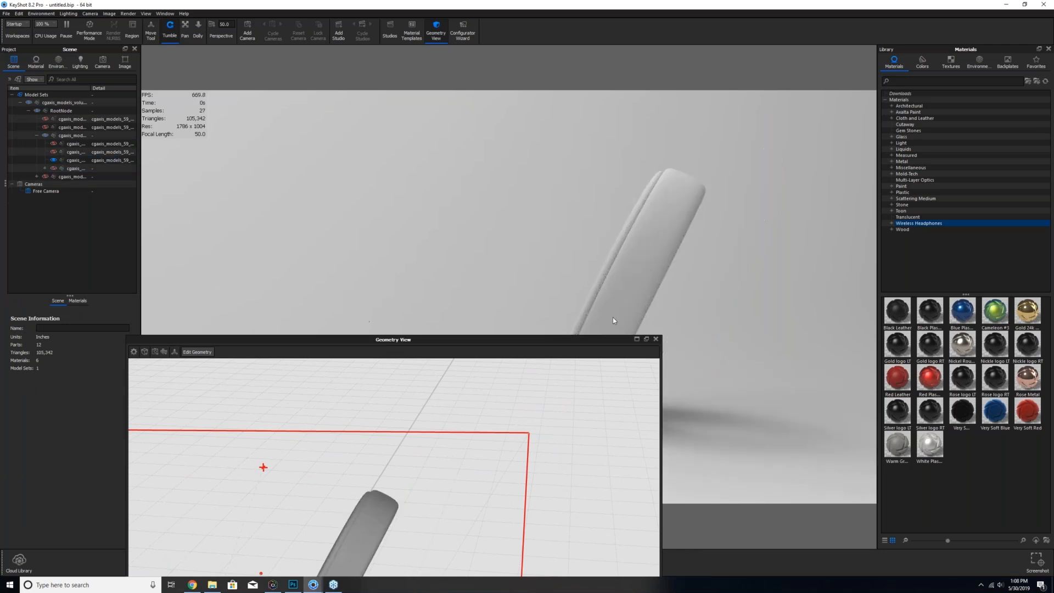
left_click_drag(541, 216, 532, 223)
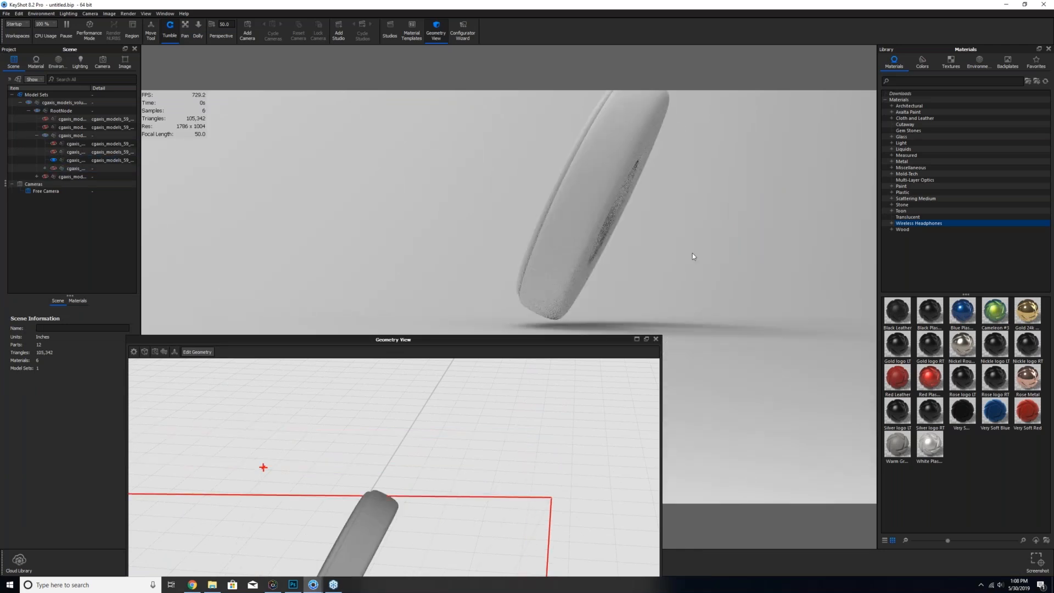
left_click_drag(693, 256, 84, 90)
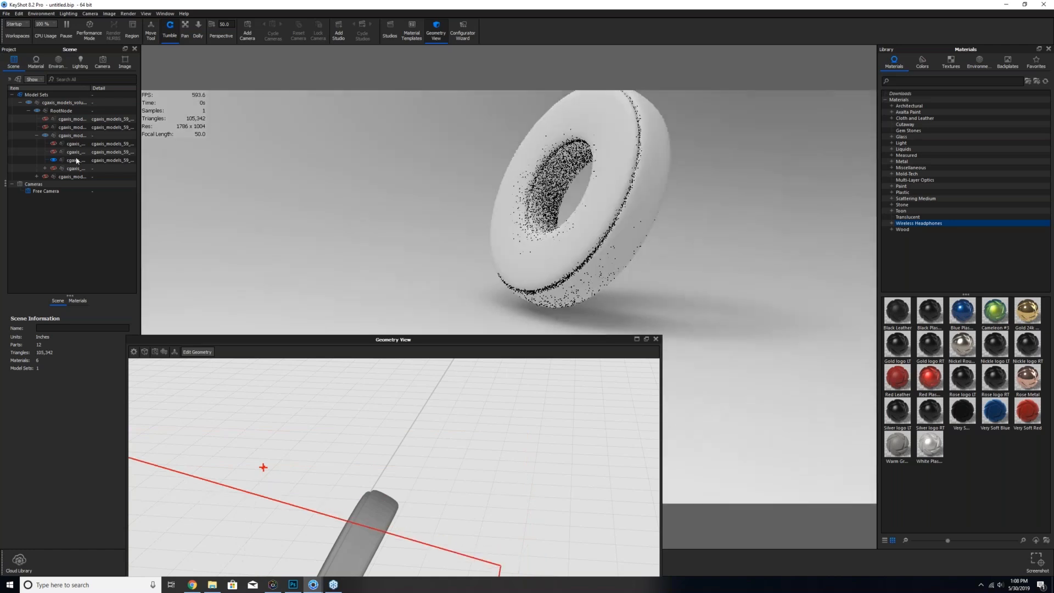
- Hide the cushion and show only the ear cup group's second part, viewing it from the side
left_click(53, 160)
left_click(53, 152)
left_click_drag(477, 231, 302, 435)
left_click(197, 352)
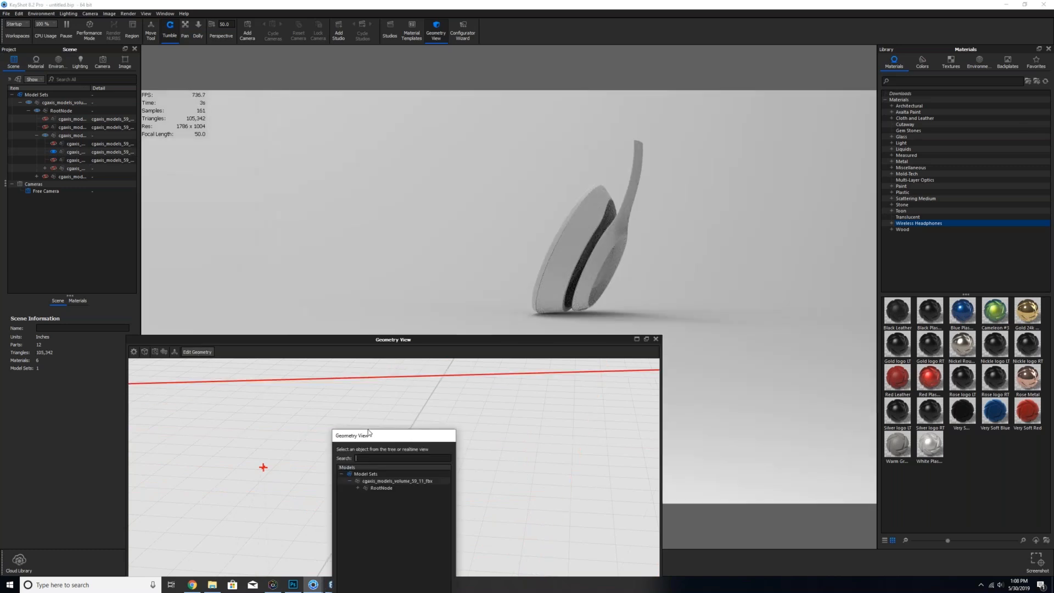
left_click_drag(409, 440, 363, 212)
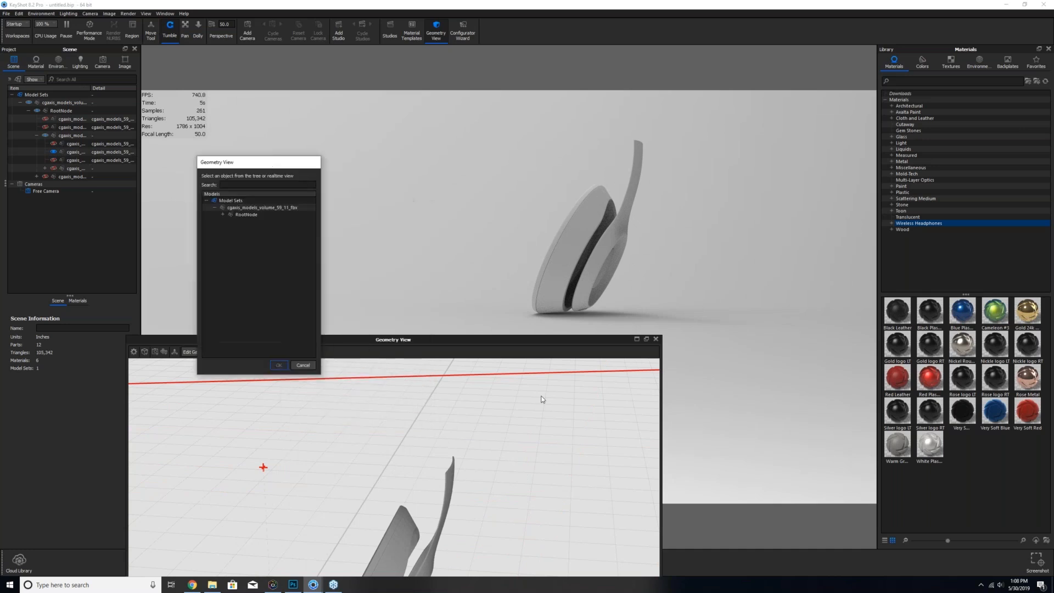
left_click(360, 343)
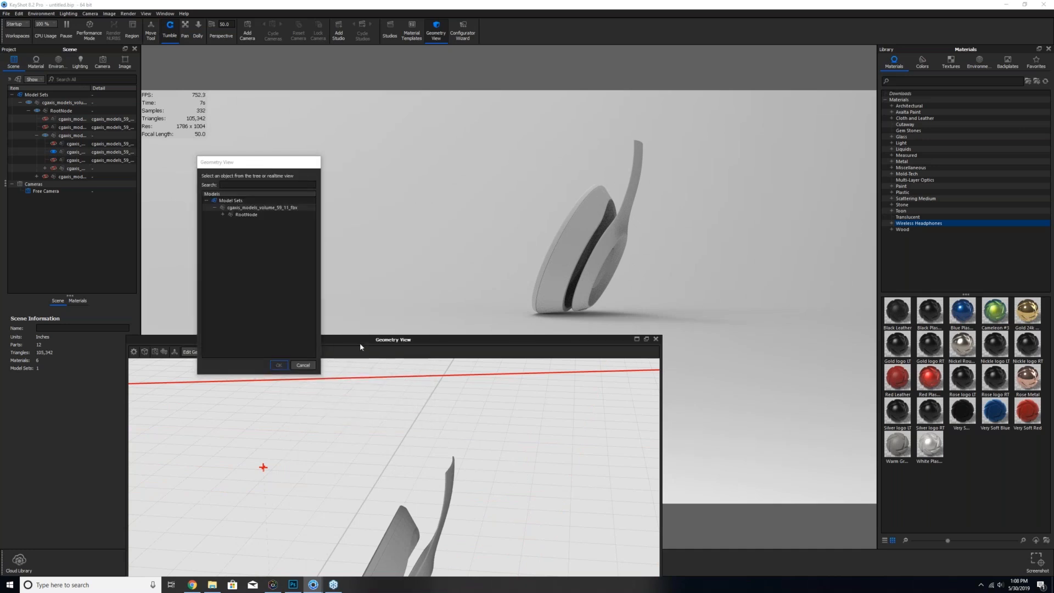
left_click(304, 366)
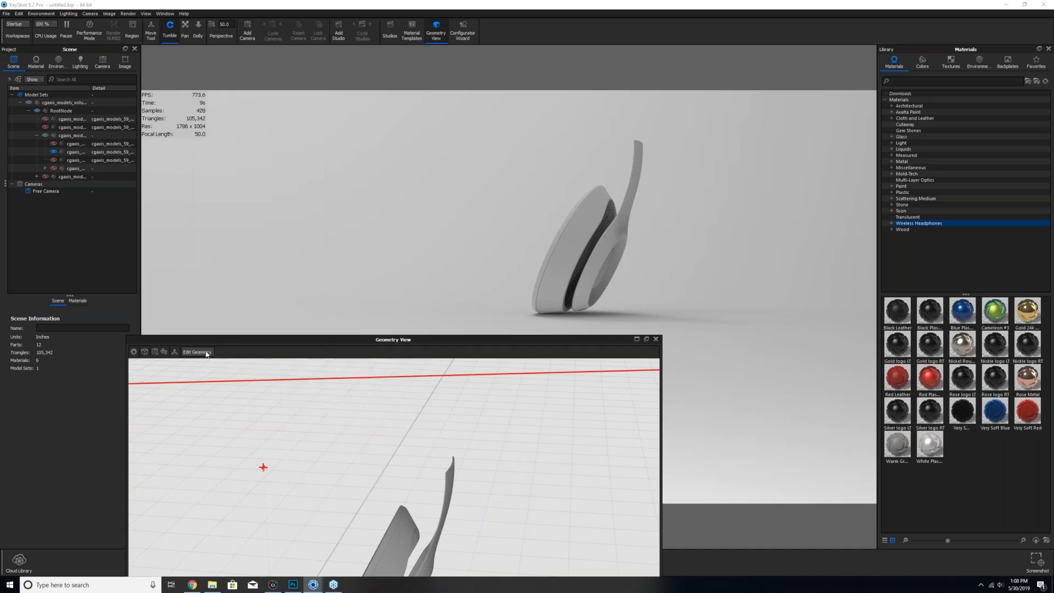
left_click(199, 352)
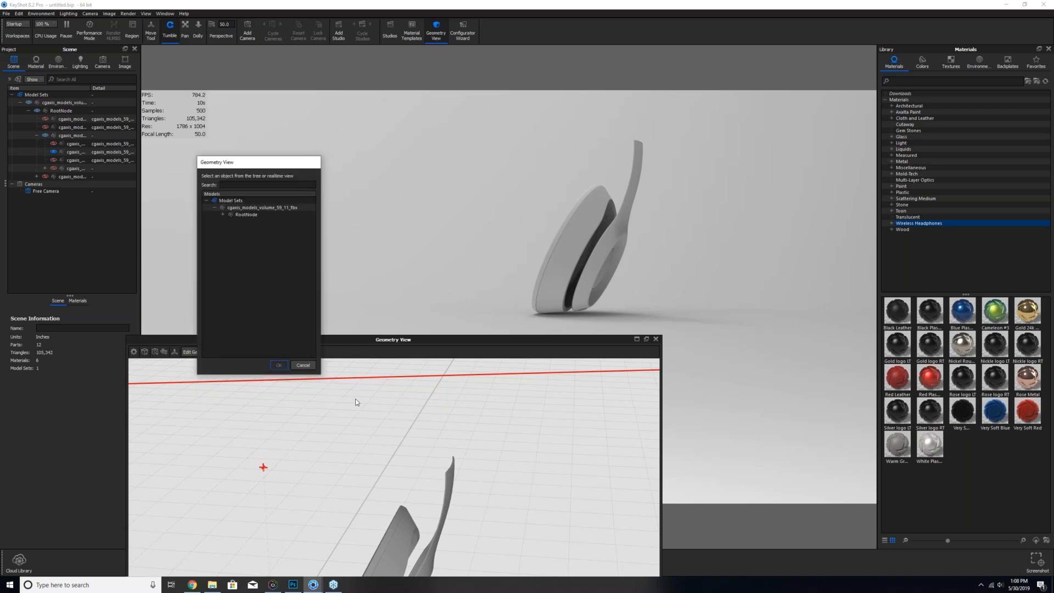
key("Escape")
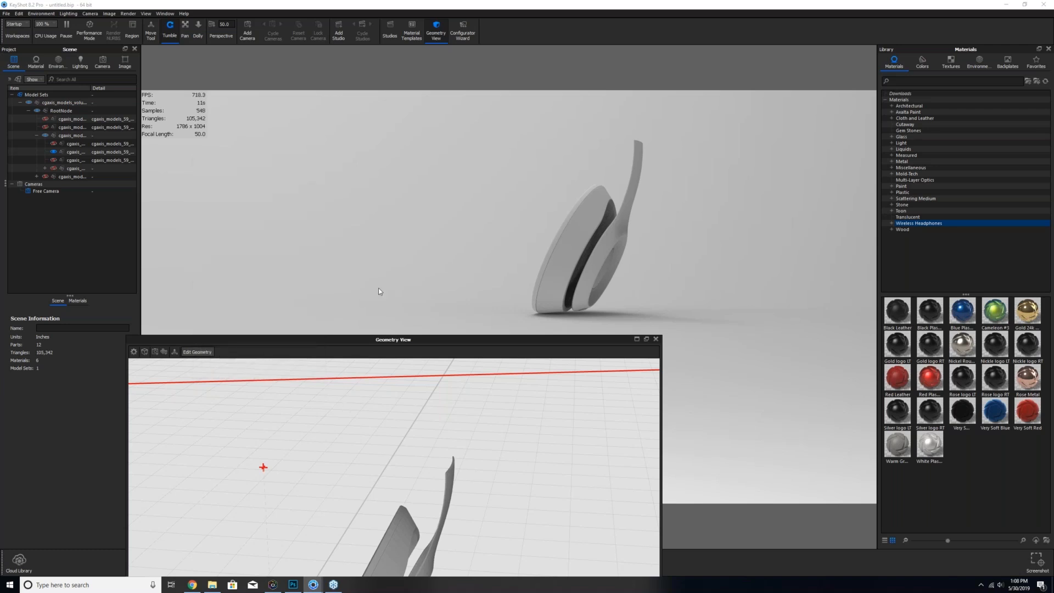
- Open the ear cup group's second part in the geometry editor with the Split Separate Objects mode
left_click(129, 154)
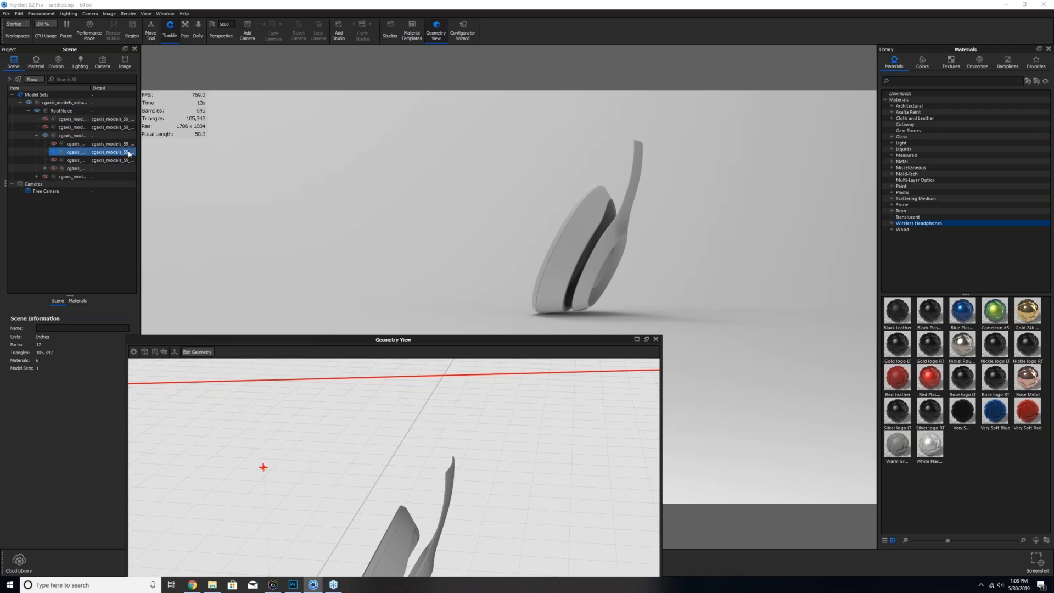
left_click(196, 352)
left_click_drag(383, 353, 264, 179)
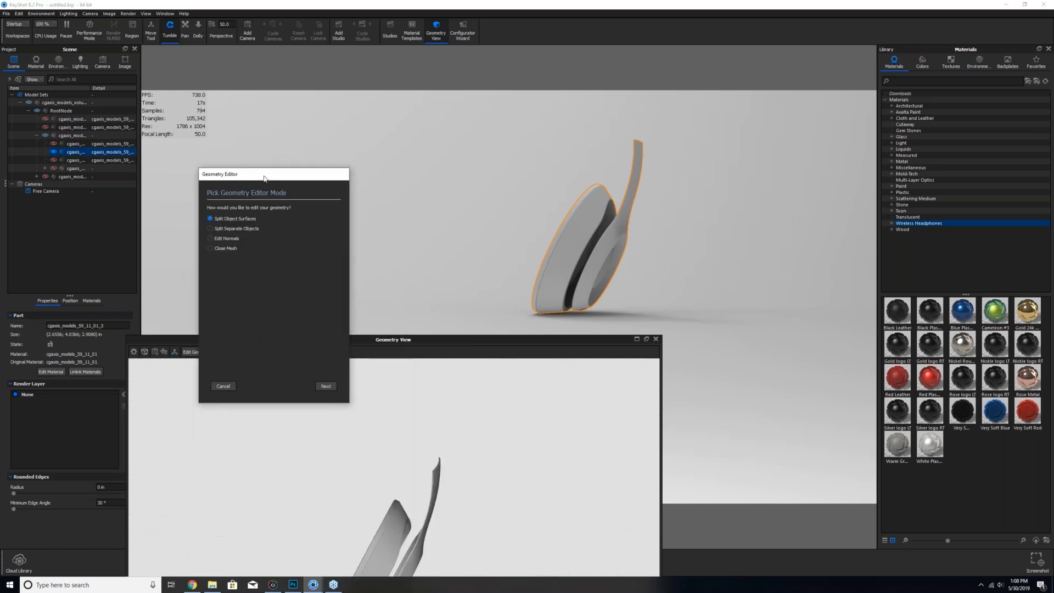
left_click(211, 229)
left_click(325, 386)
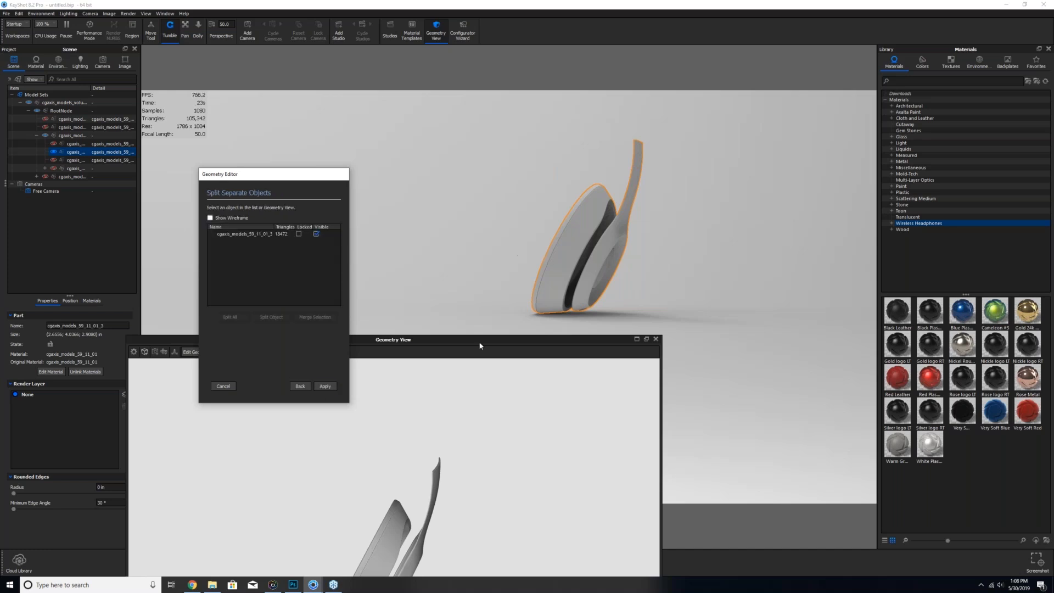
- Split the curved arm shell off the ear cup group's second part as a separate object
left_click_drag(482, 345, 716, 114)
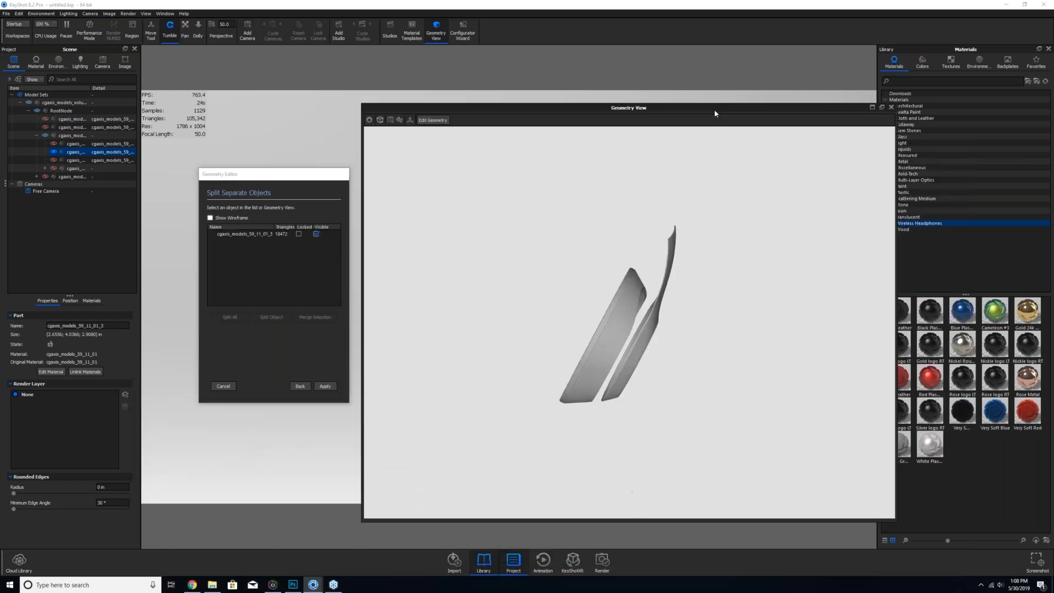
left_click(638, 352)
left_click(271, 317)
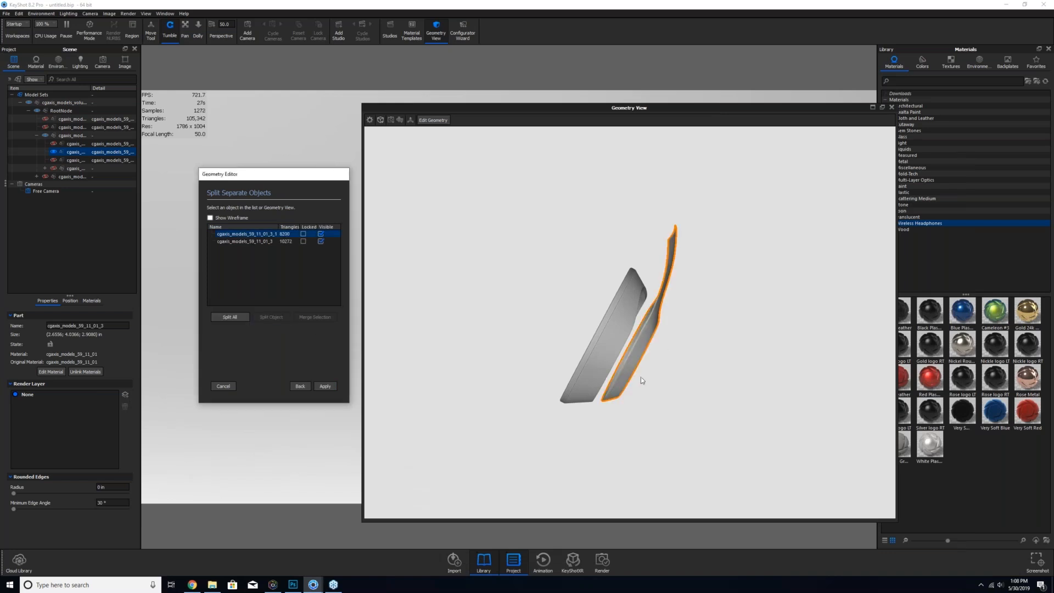
- Split the round disc at the center of the ear cup into a separate object
mouse_move(642, 377)
left_mouse_down()
mouse_move(571, 357)
mouse_move(596, 355)
mouse_move(624, 375)
left_mouse_up()
left_click(623, 373)
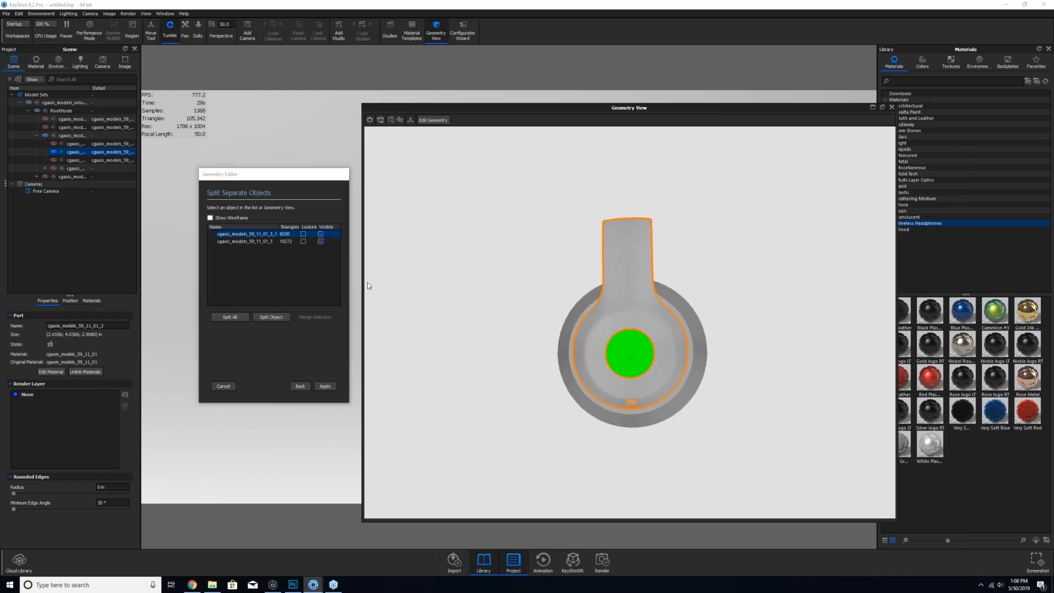
left_click(271, 317)
- Split the wide tapered ear cup housing section next to the arm shell into a separate object
left_click_drag(566, 357, 608, 315)
scroll(604, 340, "up", 5)
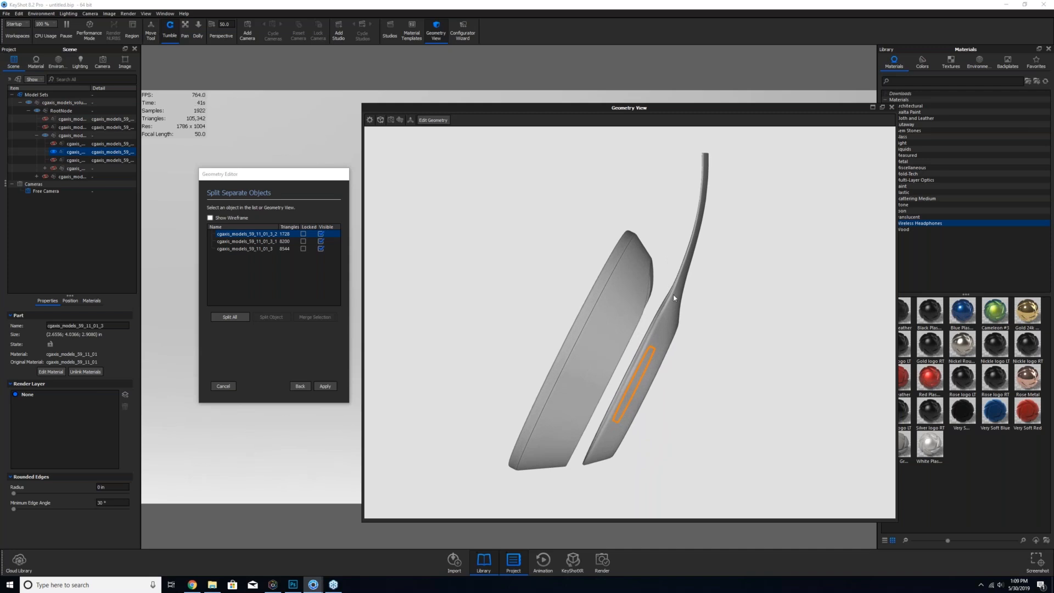
left_click(623, 305)
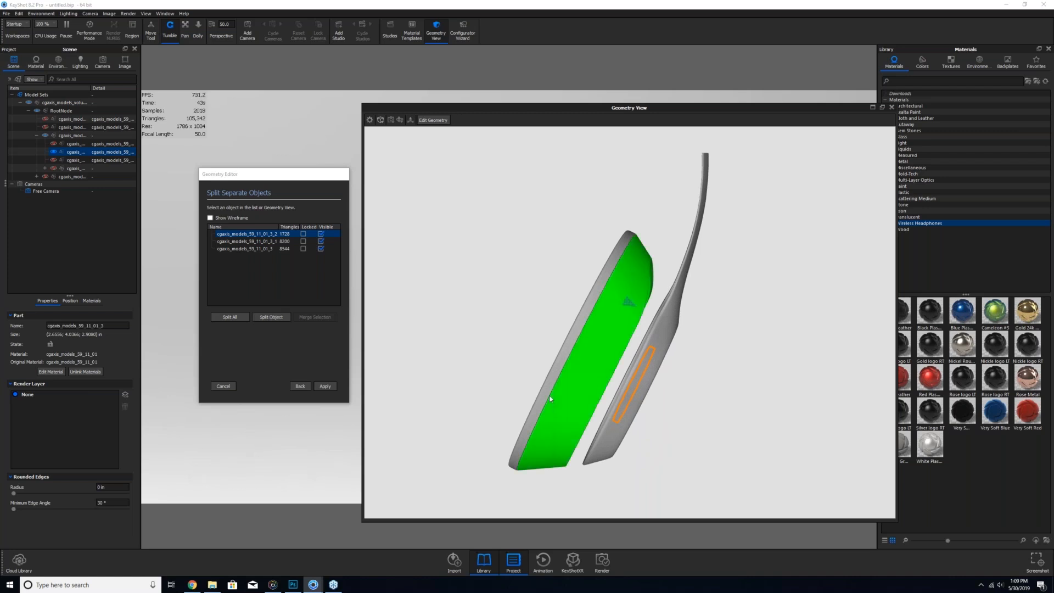
left_click(271, 317)
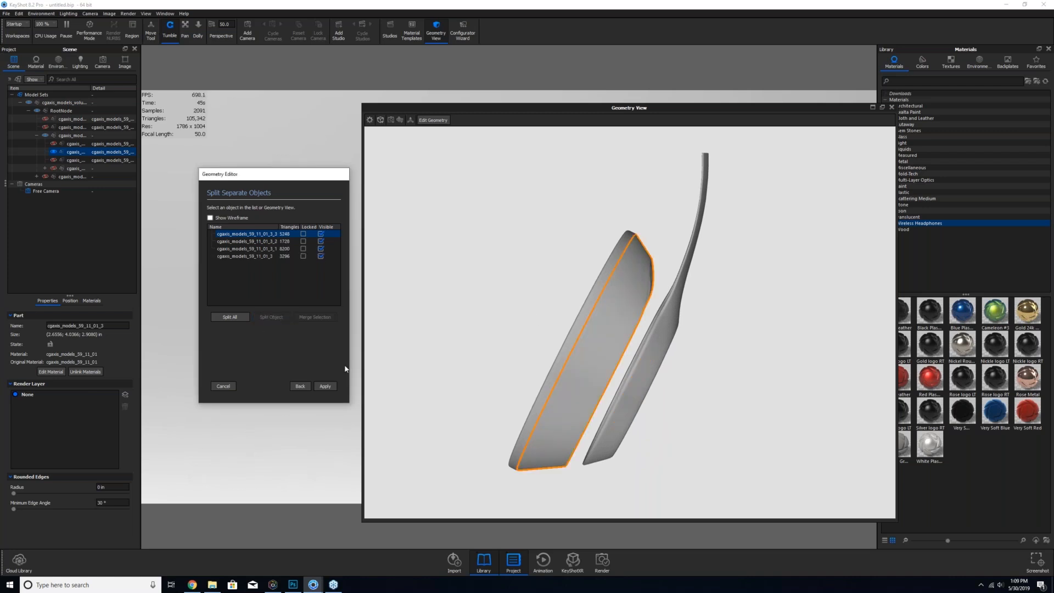
- Apply the object splits and show the opposite ear cup group in place of the finished one
left_click(327, 387)
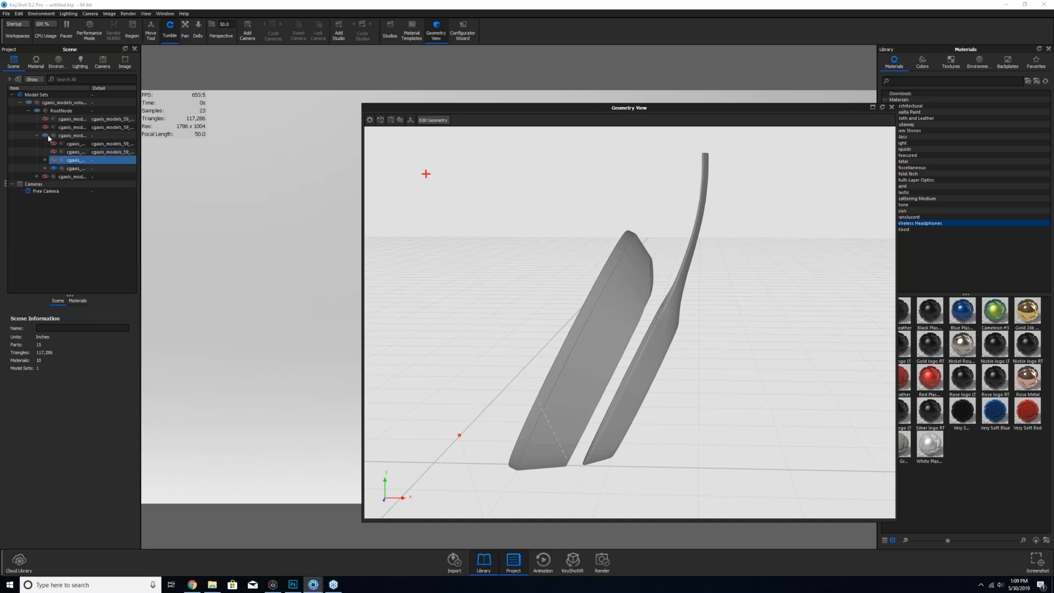
left_click(44, 137)
left_click(45, 136)
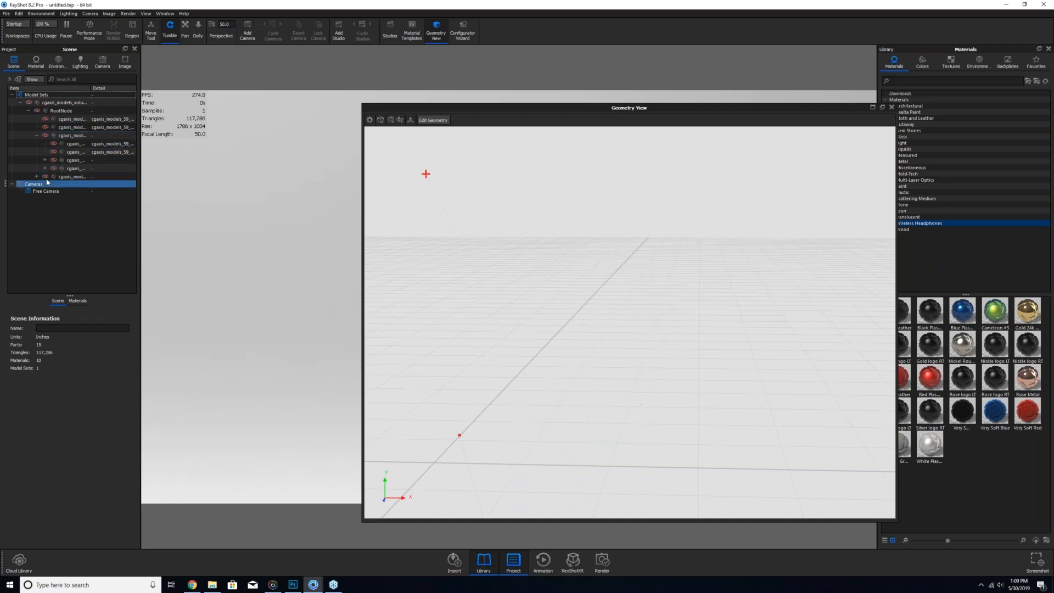
left_click(46, 176)
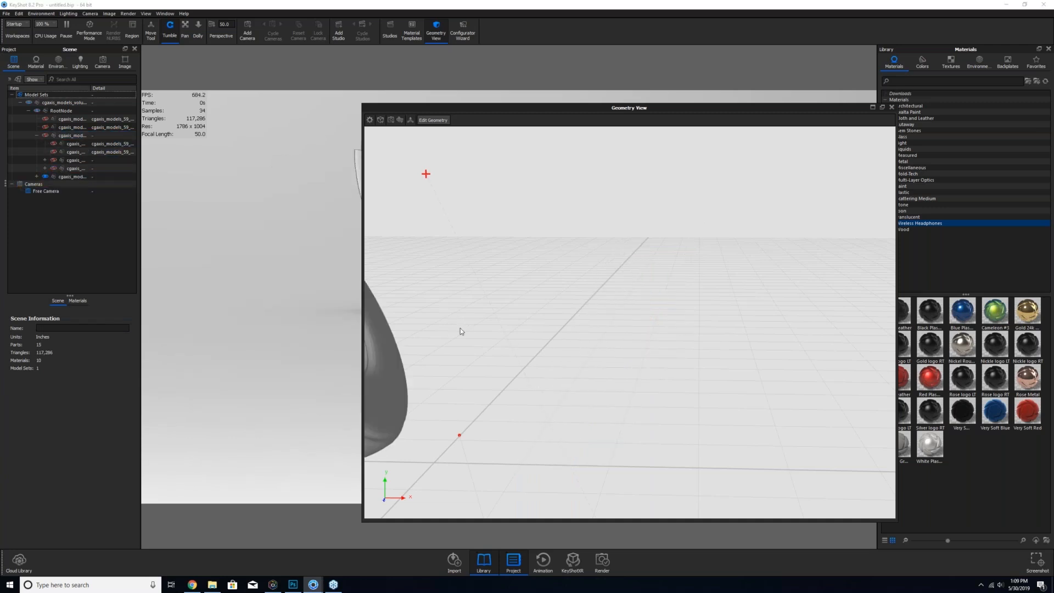
left_click_drag(461, 328, 587, 359)
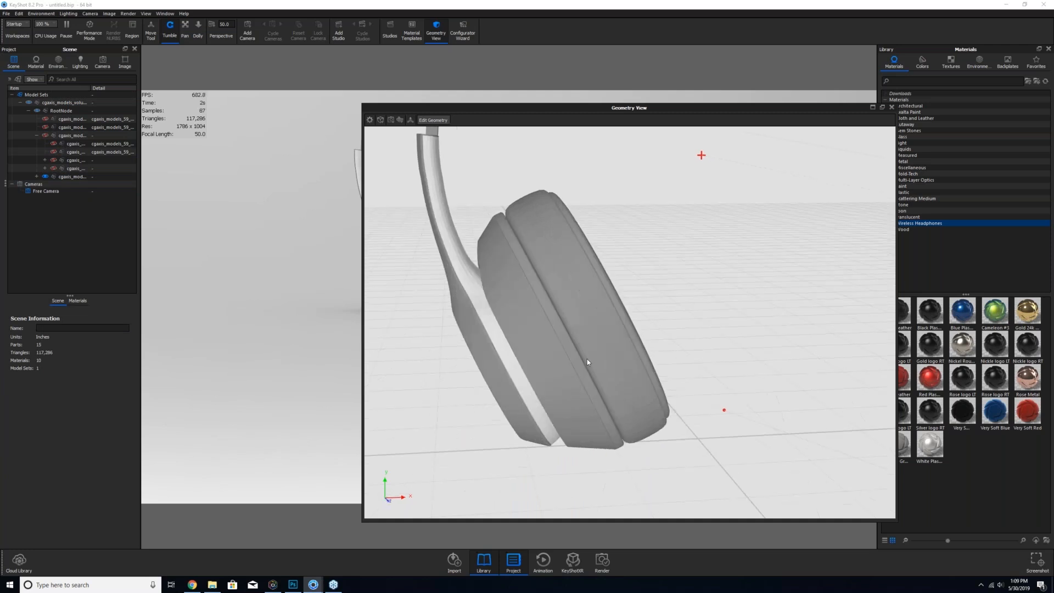
- Expand the opposite ear cup group and hide its third and fourth parts, the ear cushion and the inner arm trim
left_click(37, 176)
left_click(37, 176)
left_click(75, 209)
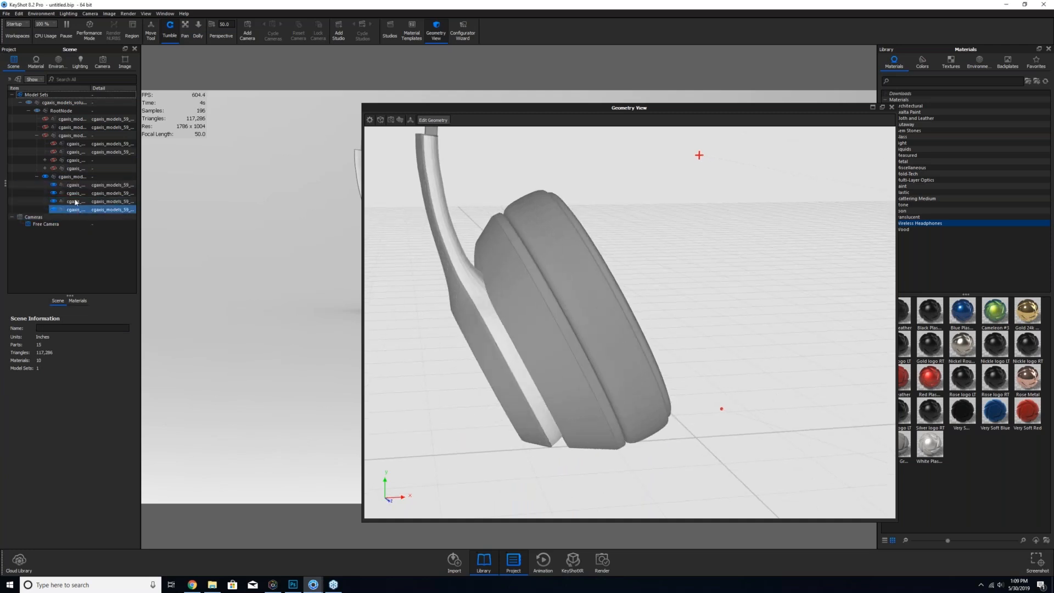
left_click(75, 201)
left_click(53, 202)
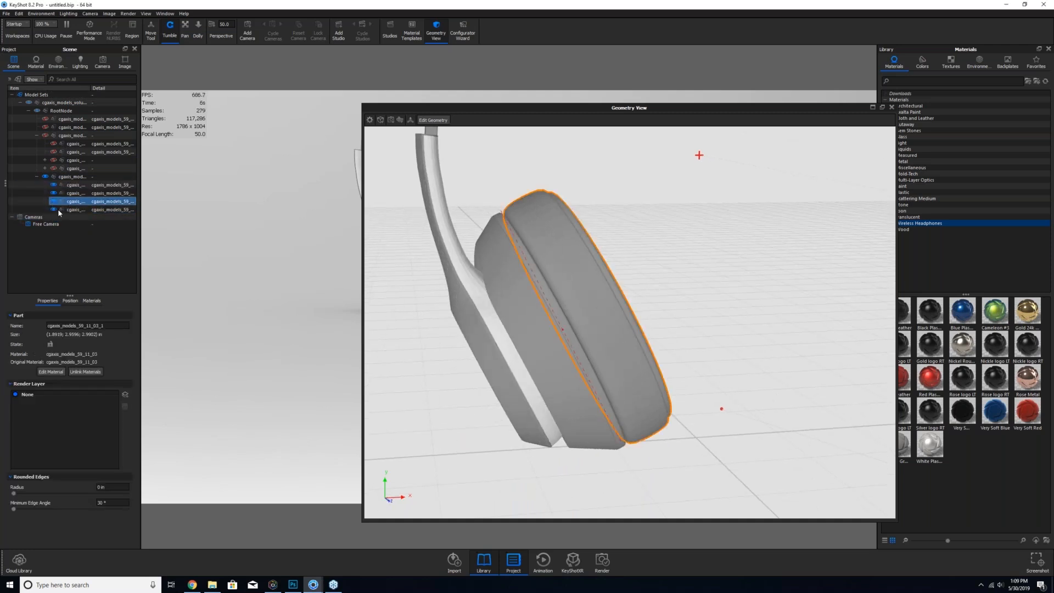
left_click(74, 211)
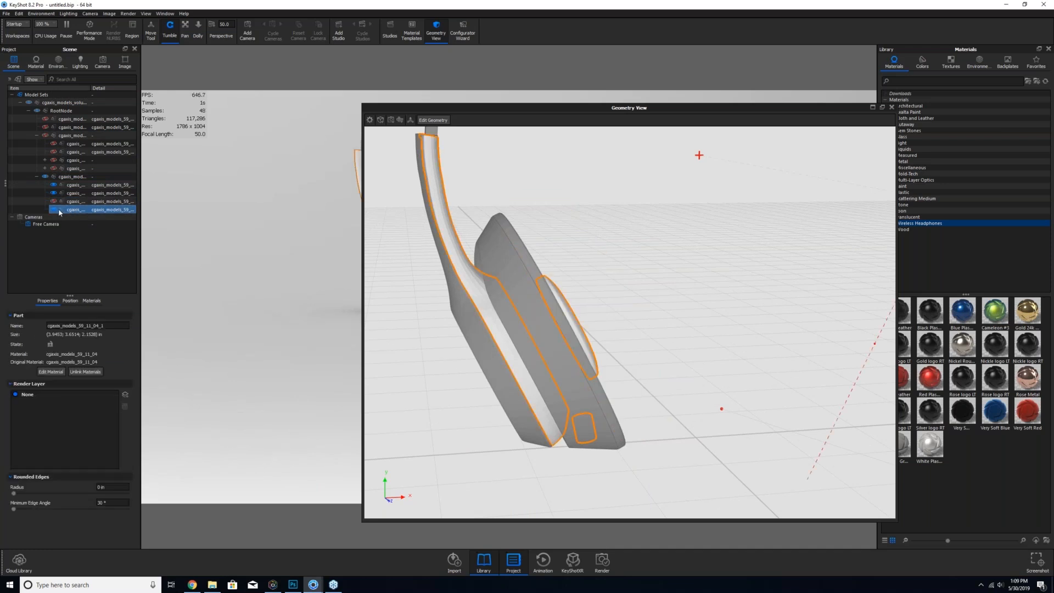
left_click(54, 209)
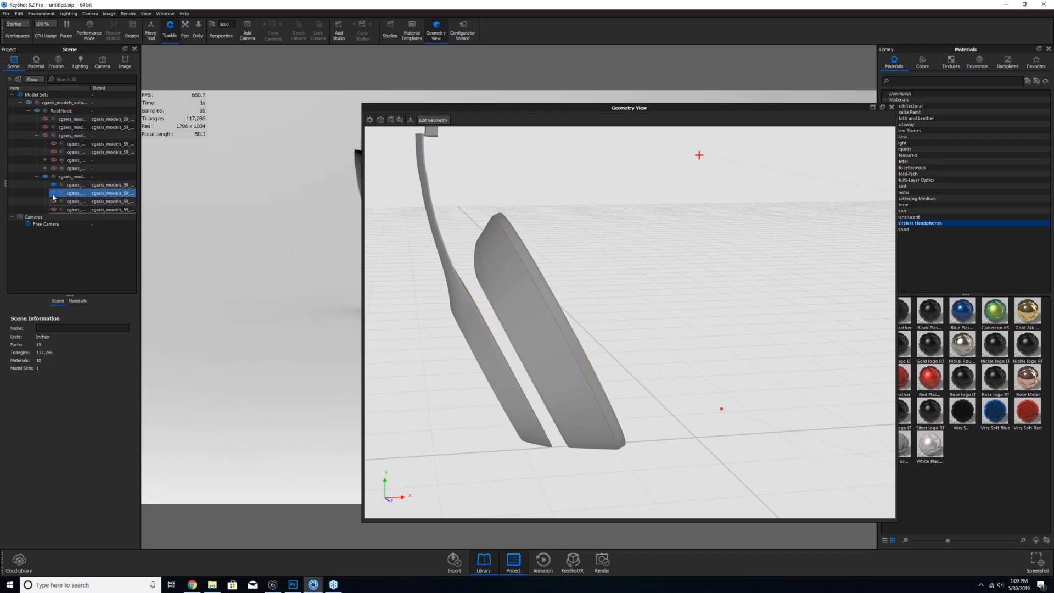
- Open the opposite ear cup group's second part in the geometry editor with the Split Separate Objects mode
left_click(53, 194)
left_click(53, 194)
left_click(66, 193)
left_click(431, 120)
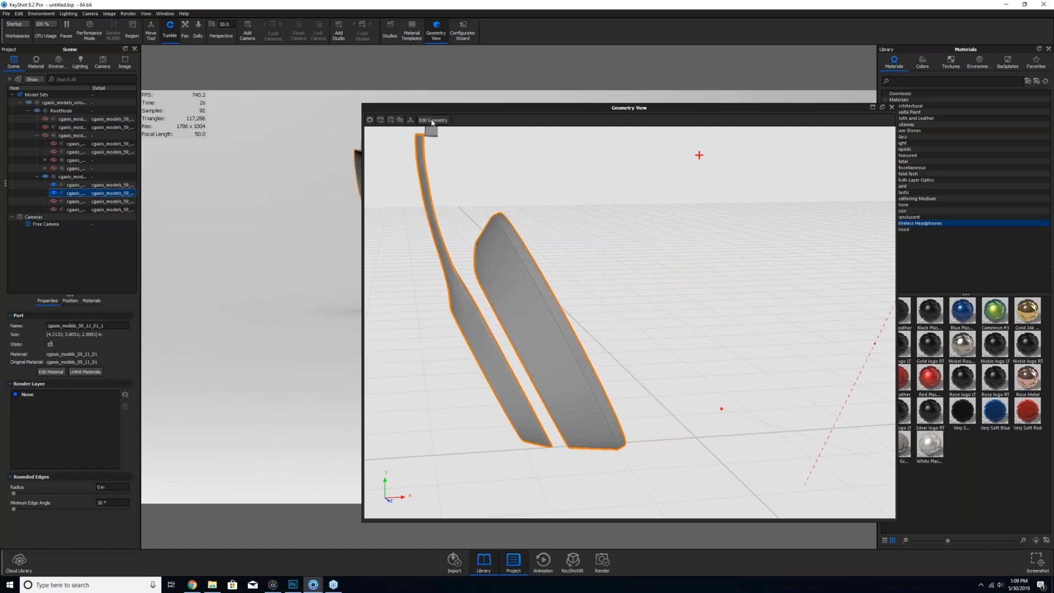
left_click_drag(360, 214, 352, 211)
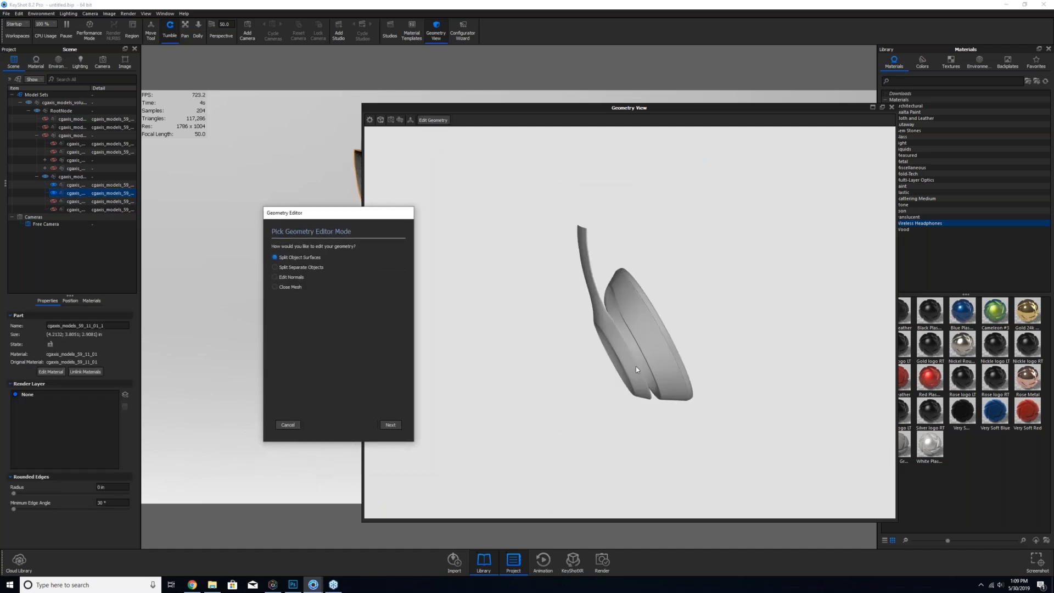
mouse_move(636, 367)
left_mouse_down()
mouse_move(654, 368)
mouse_move(641, 374)
left_mouse_up()
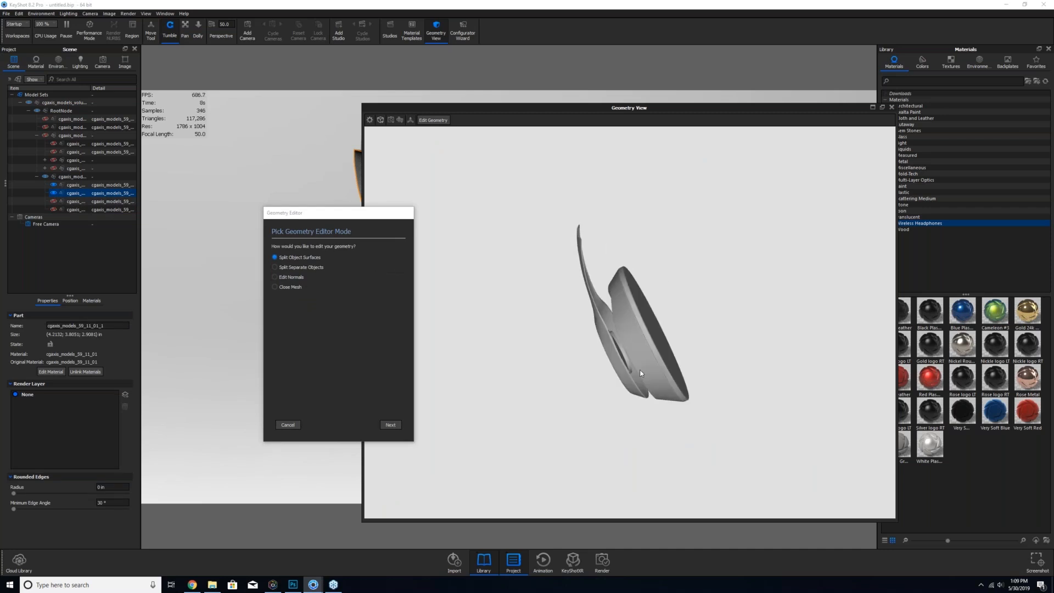
left_click(282, 268)
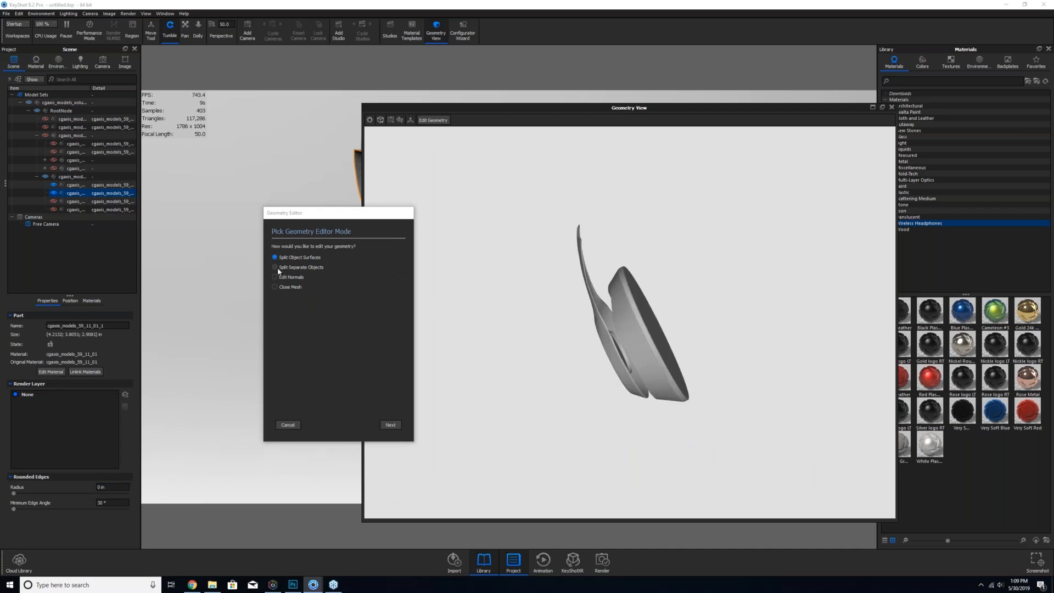
left_click(391, 426)
- Split the round disc at the center of the opposite ear cup into a separate object
left_click_drag(614, 429, 626, 361)
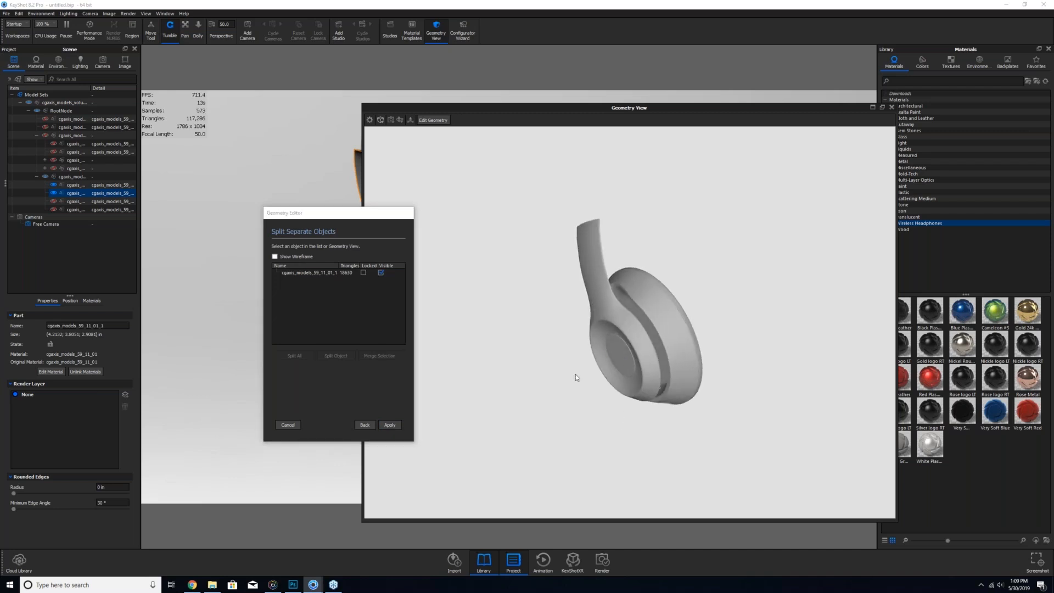
left_click(619, 356)
left_click(336, 356)
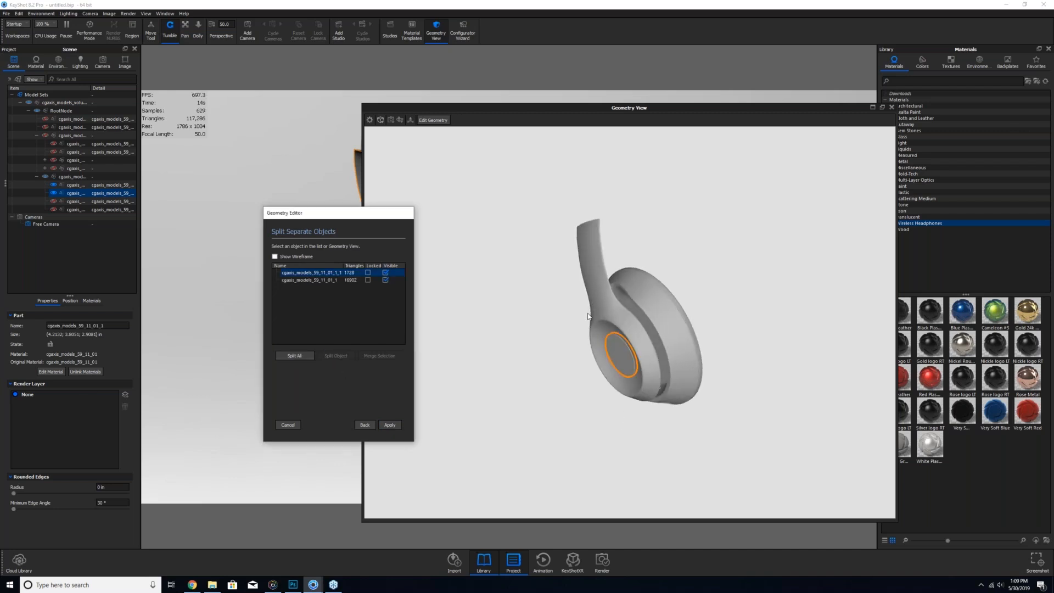
- Split the curved arm shell off the ear cup housing as a separate object and apply the splits
left_click(590, 317)
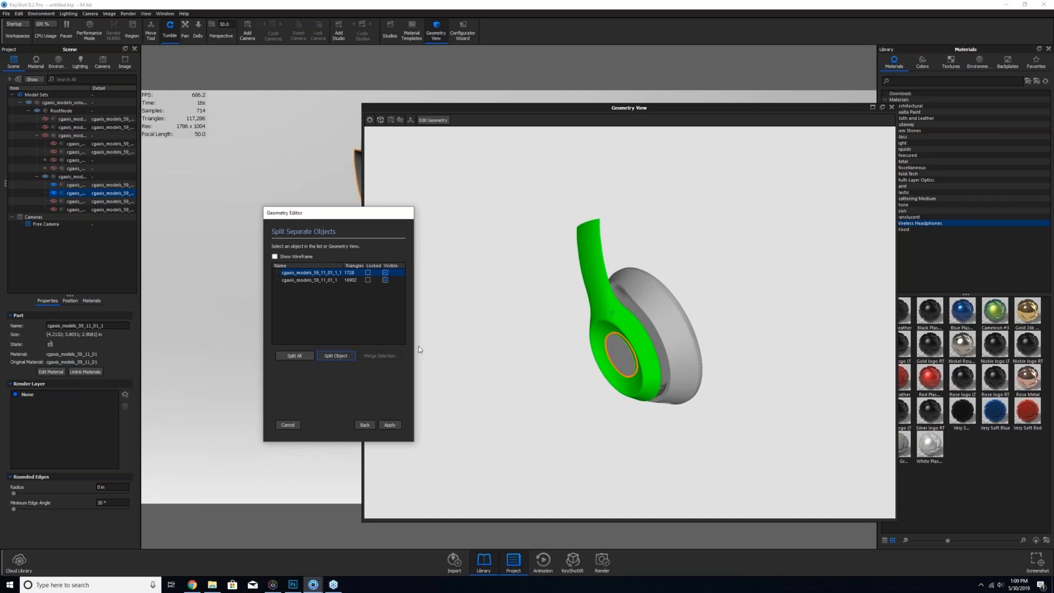
left_click(679, 369)
mouse_move(712, 427)
left_mouse_down()
mouse_move(695, 432)
mouse_move(719, 430)
mouse_move(716, 440)
left_mouse_up()
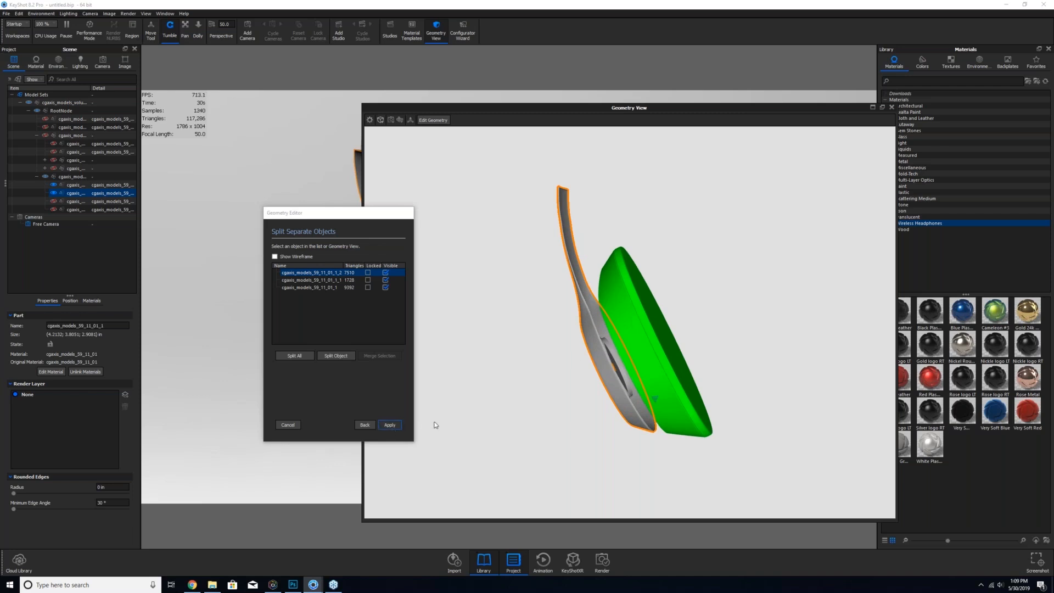
key("Return")
- Open the wide tapered ear cup housing in the geometry editor's Split Object Surfaces mode and pick its rim surface
left_click(635, 331)
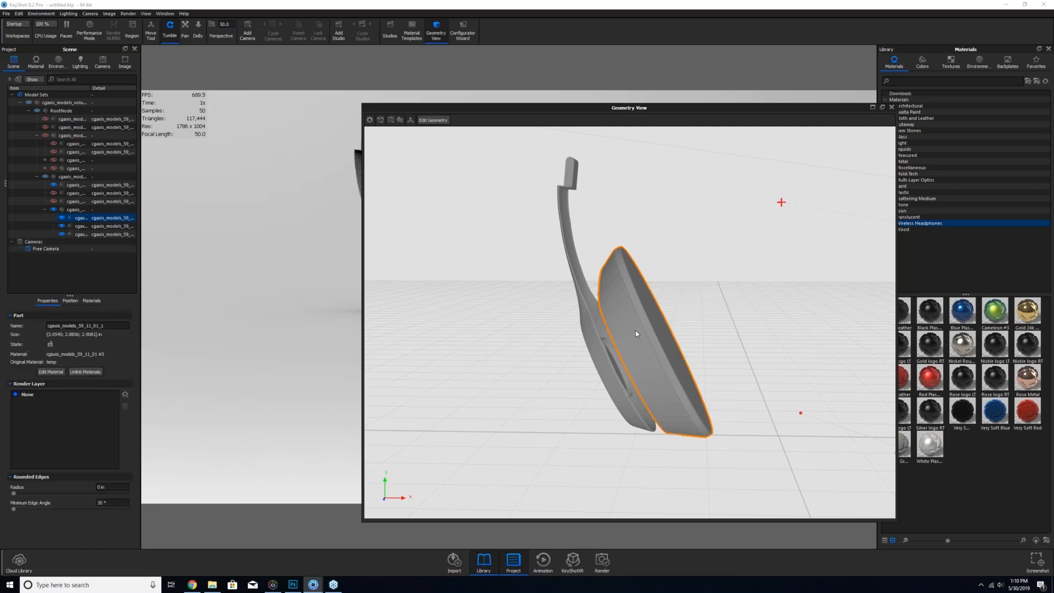
right_click(635, 331)
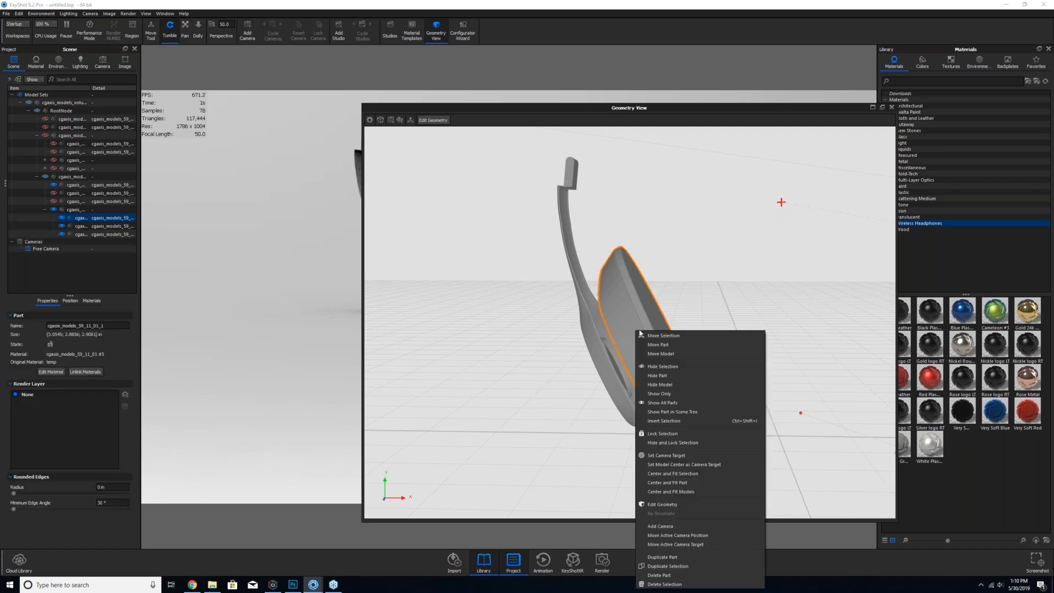
left_click(437, 120)
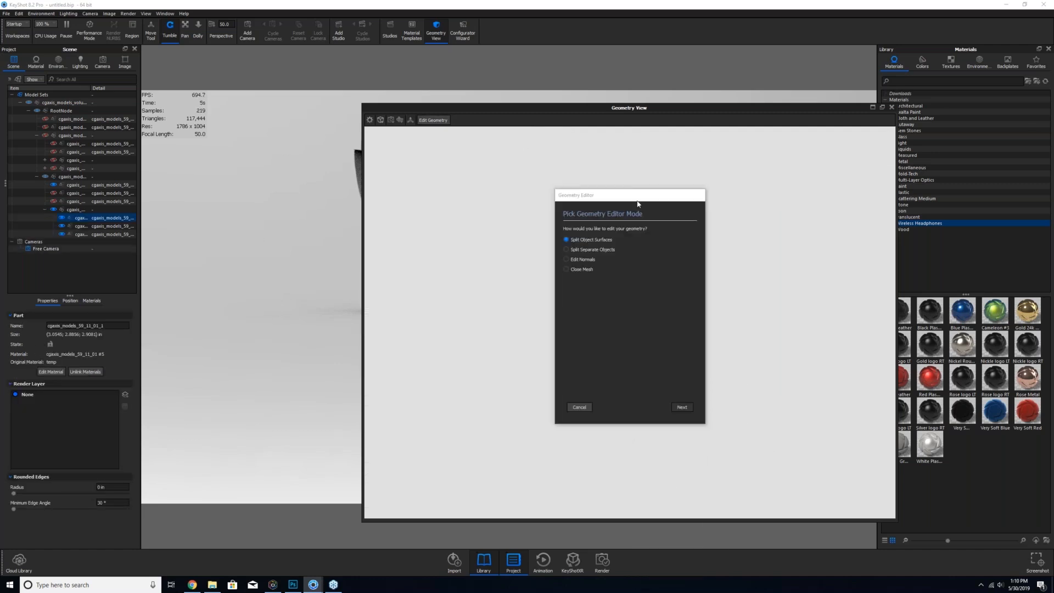
left_click_drag(637, 199, 355, 199)
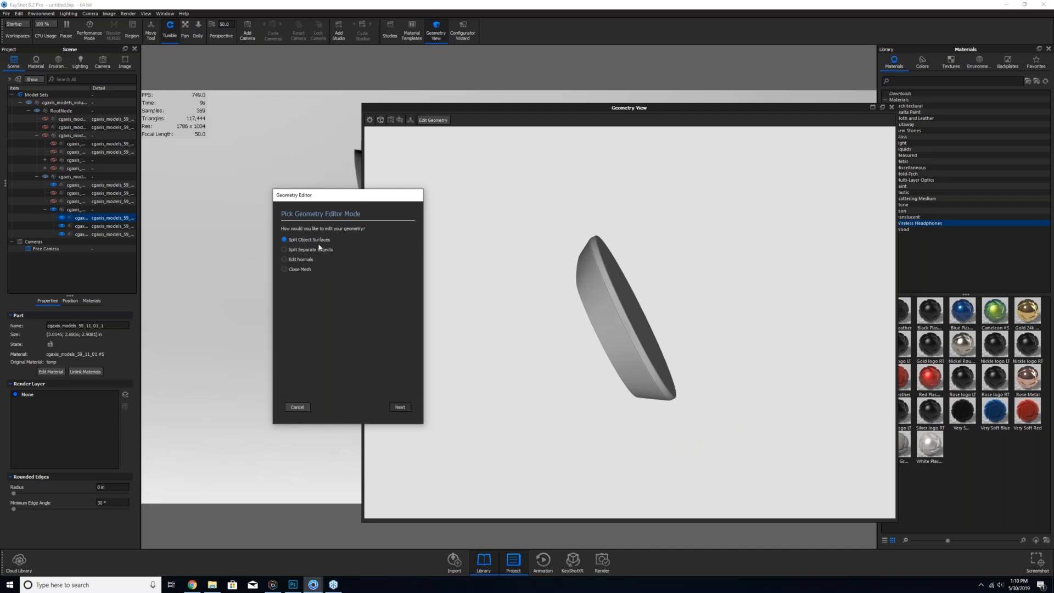
left_click(400, 407)
mouse_move(567, 404)
left_mouse_down()
mouse_move(556, 408)
mouse_move(575, 404)
left_mouse_up()
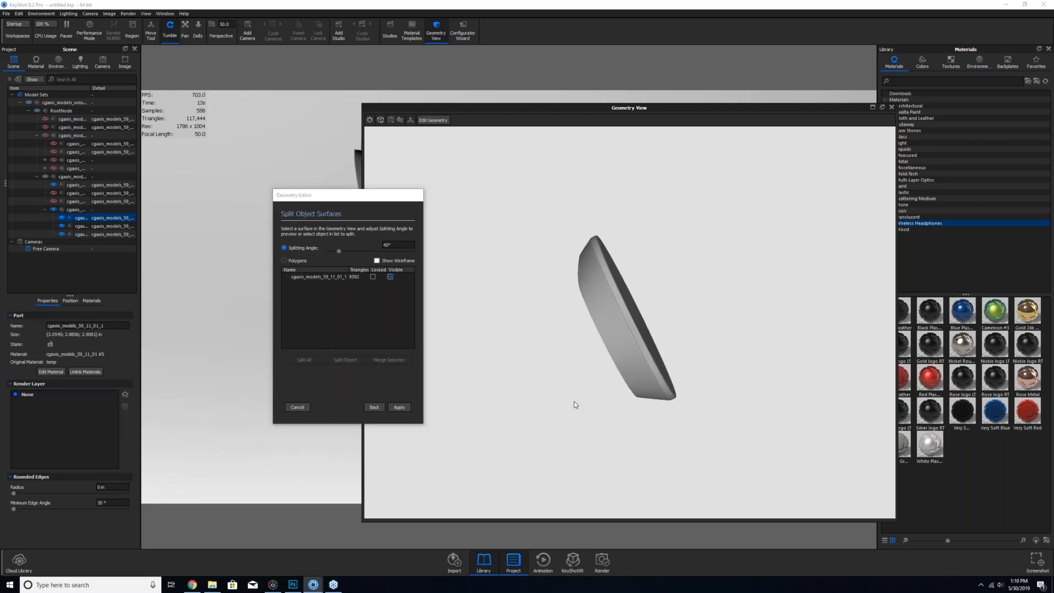
left_click(634, 328)
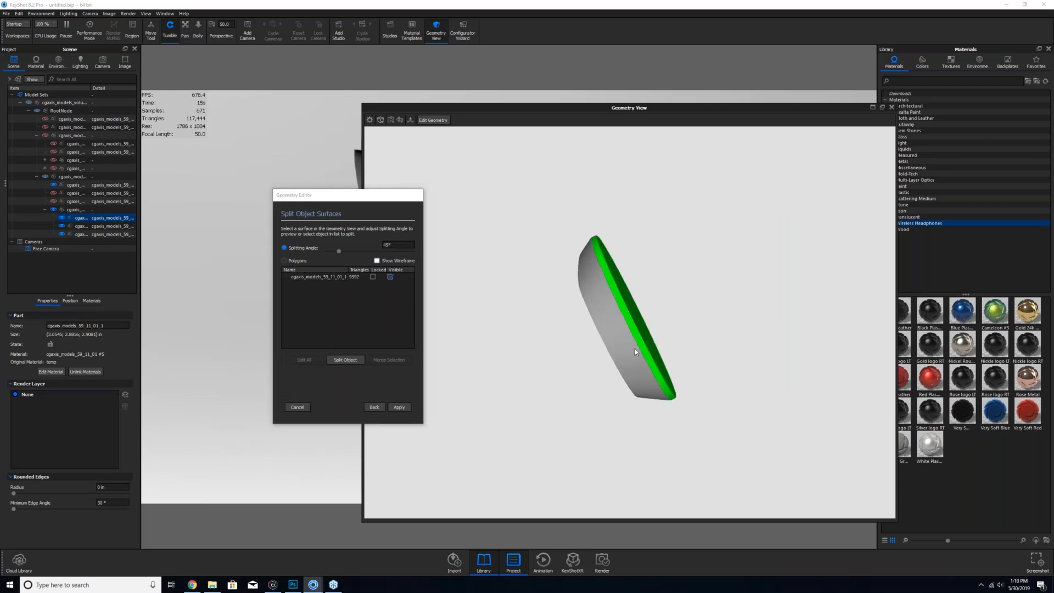
- Try a splitting angle of 14.04° on the housing's rim surface and examine the previewed area
mouse_move(601, 379)
left_mouse_down()
mouse_move(582, 376)
mouse_move(602, 377)
left_mouse_up()
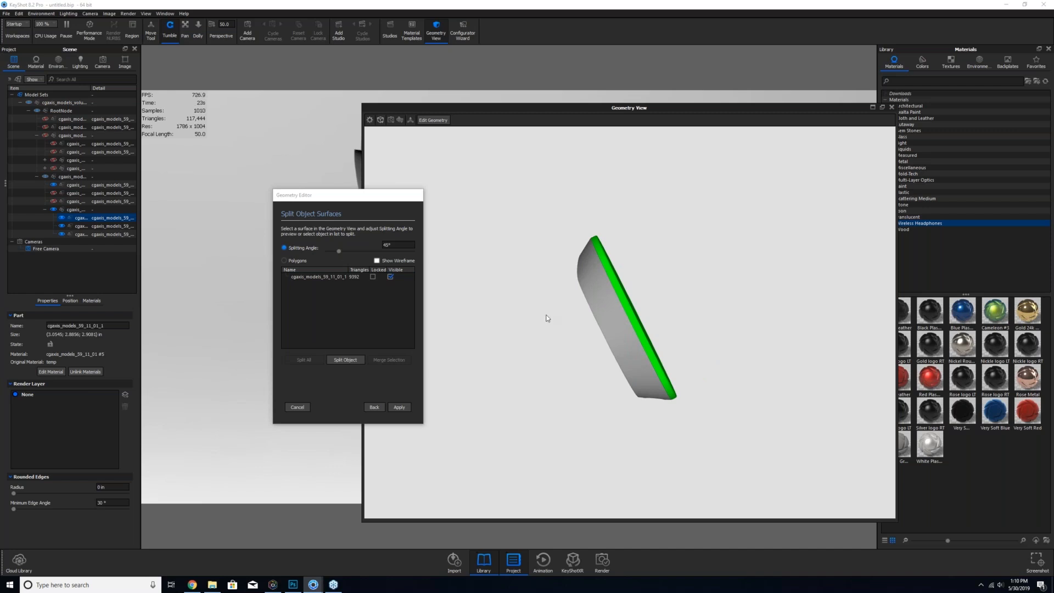
left_click_drag(547, 318, 548, 317)
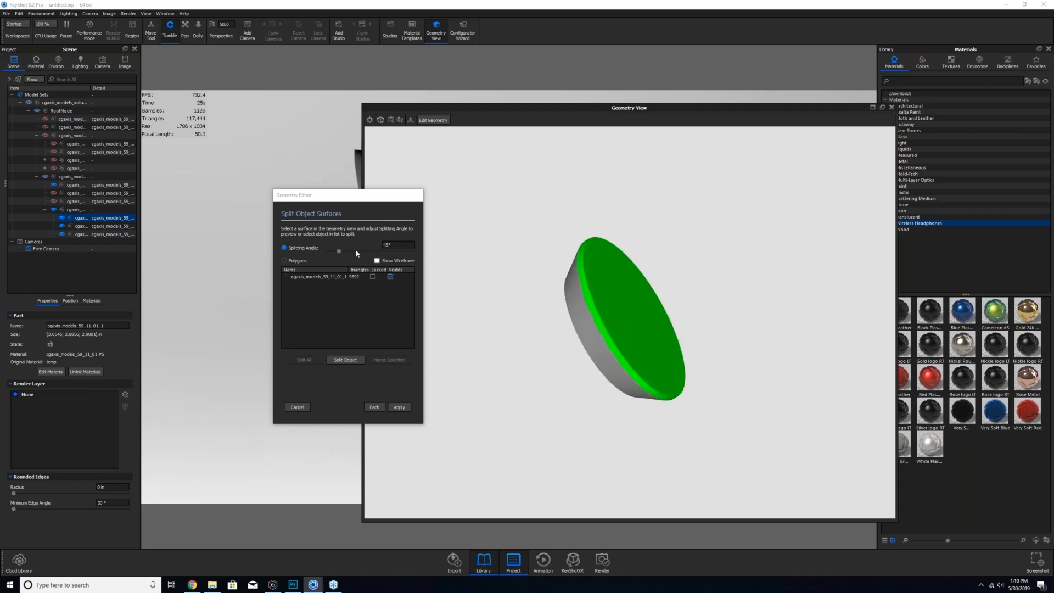
left_click_drag(569, 371, 638, 333)
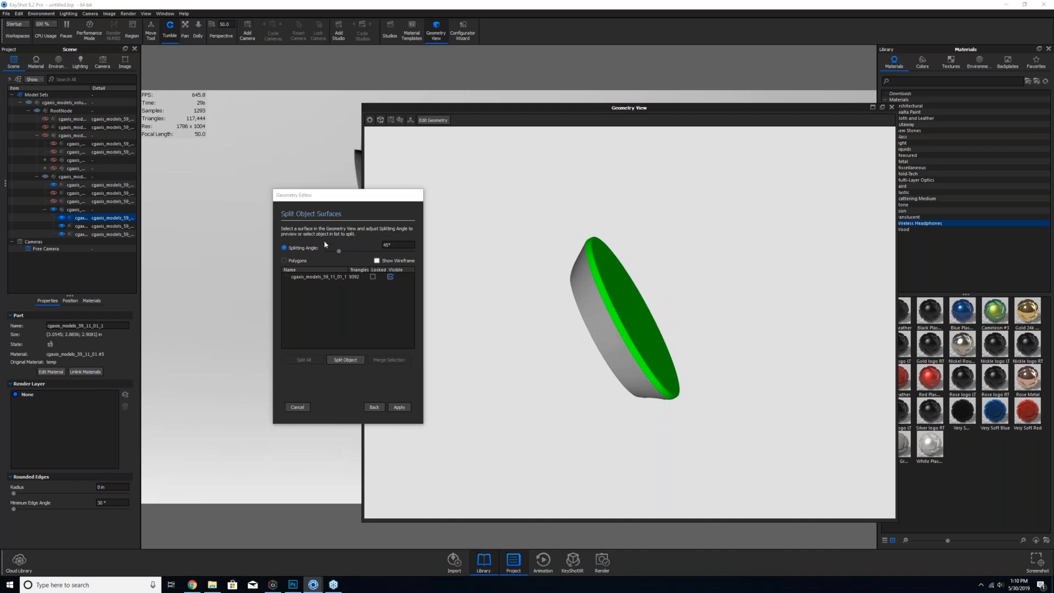
left_click_drag(339, 252, 332, 255)
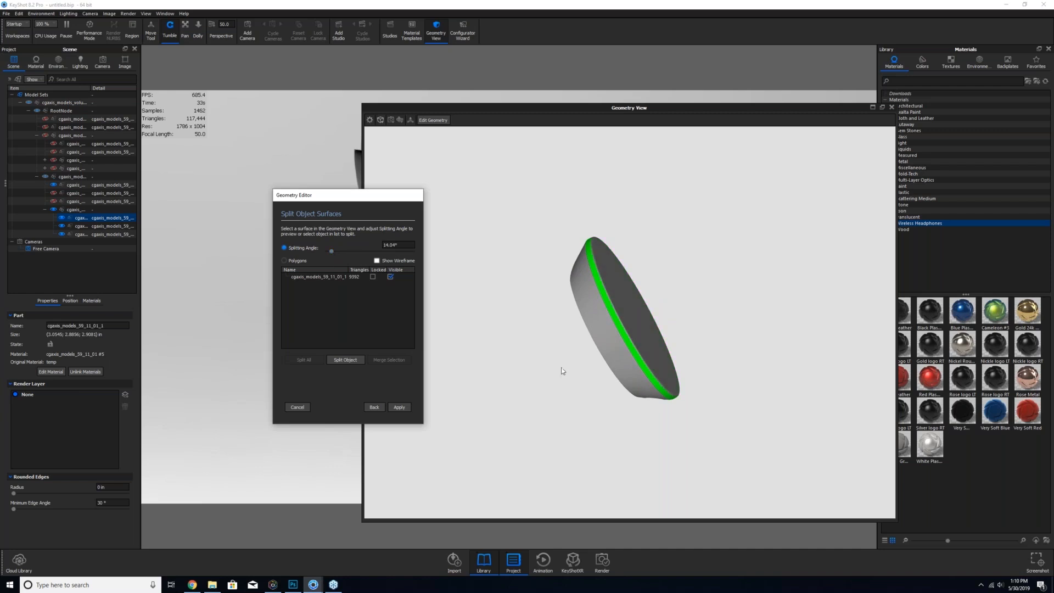
left_click_drag(562, 402, 565, 403)
scroll(566, 404, "up", 2)
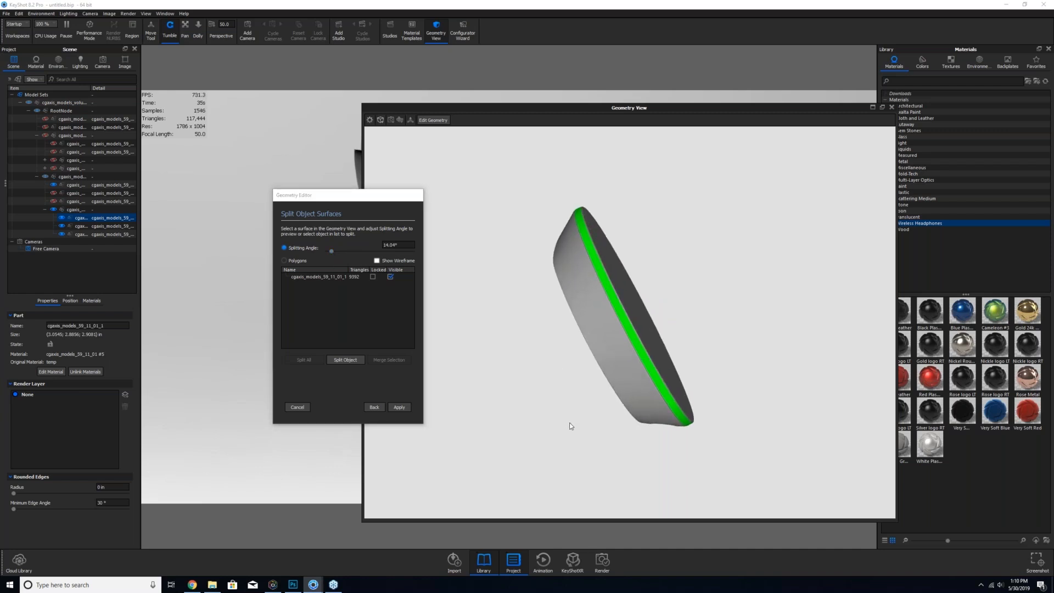
scroll(569, 423, "up", 2)
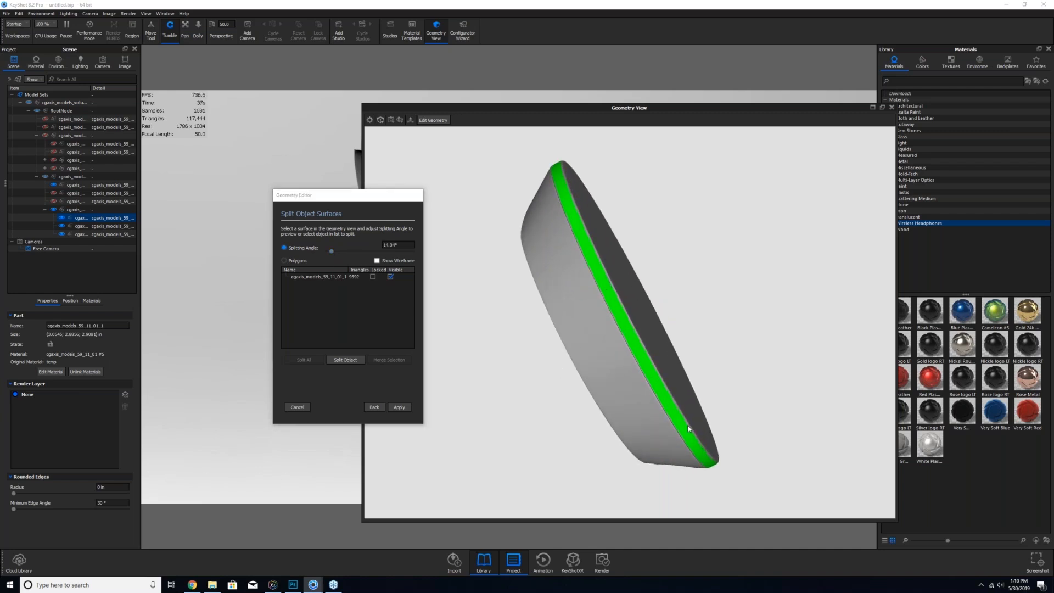
mouse_move(672, 392)
left_mouse_down()
mouse_move(599, 393)
mouse_move(676, 405)
left_mouse_up()
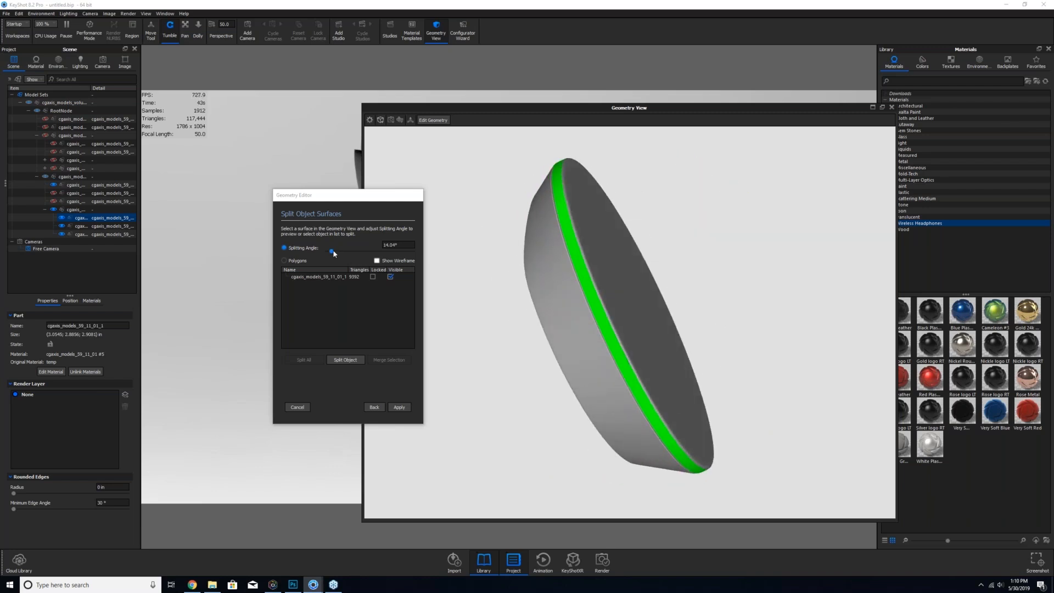
- Split the rim and flat face off the ear cup housing with a 44.28° splitting angle and apply it
left_click_drag(332, 251, 339, 250)
left_click_drag(638, 400, 642, 405)
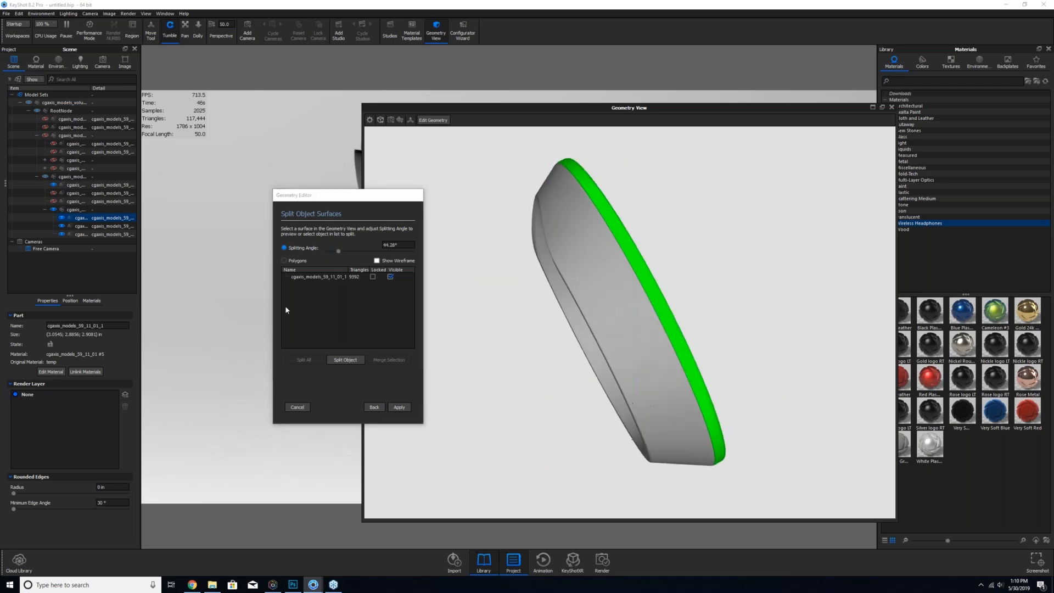
left_click(346, 360)
left_click(395, 278)
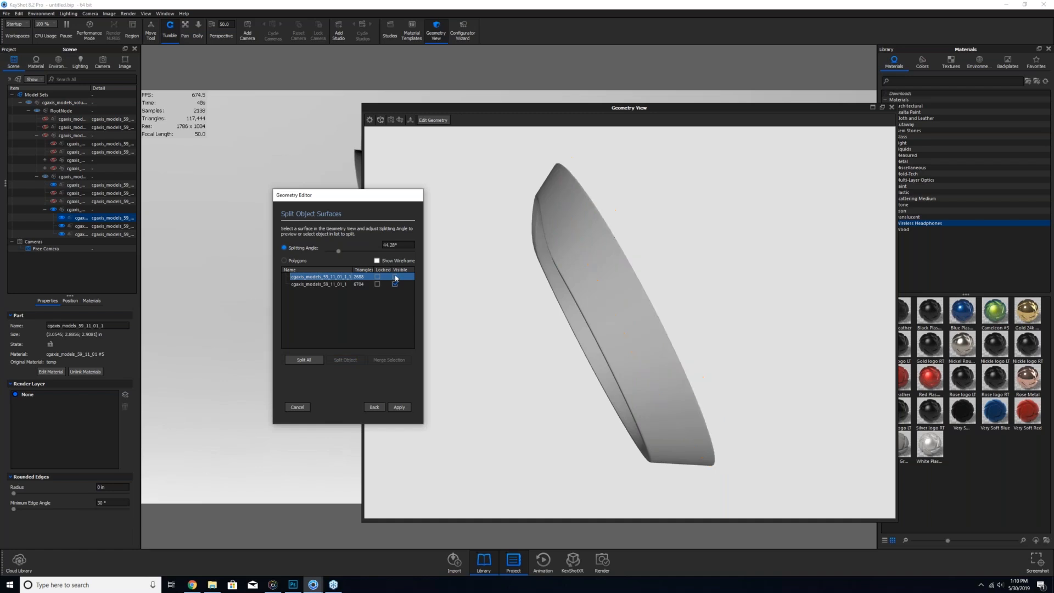
left_click(396, 278)
left_click(400, 406)
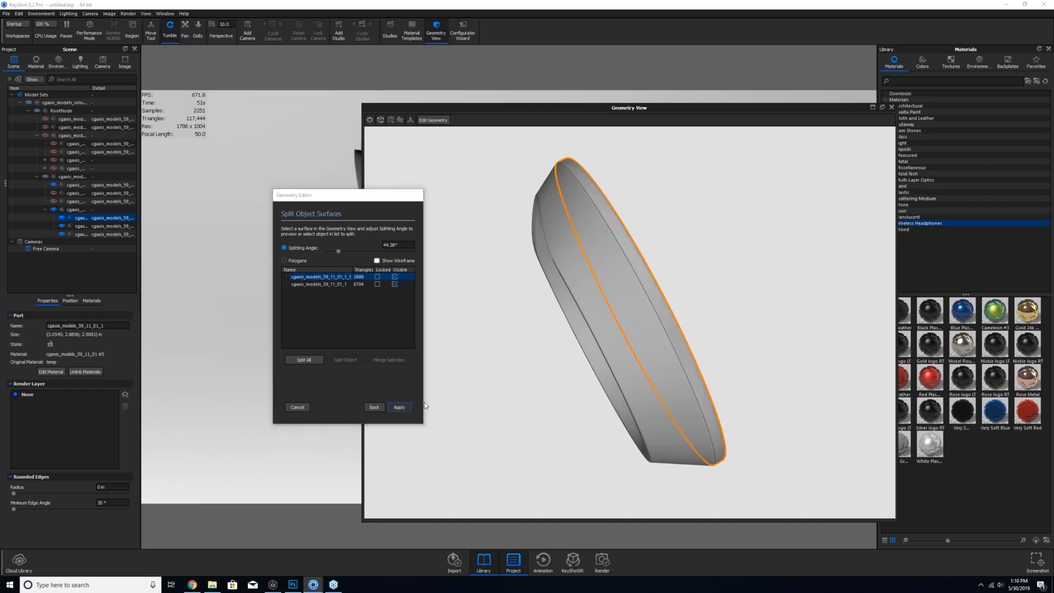
- Close the geometry view, show all parts, and frame the complete headphones at an angle in the main viewport
left_click(893, 108)
right_click(528, 258)
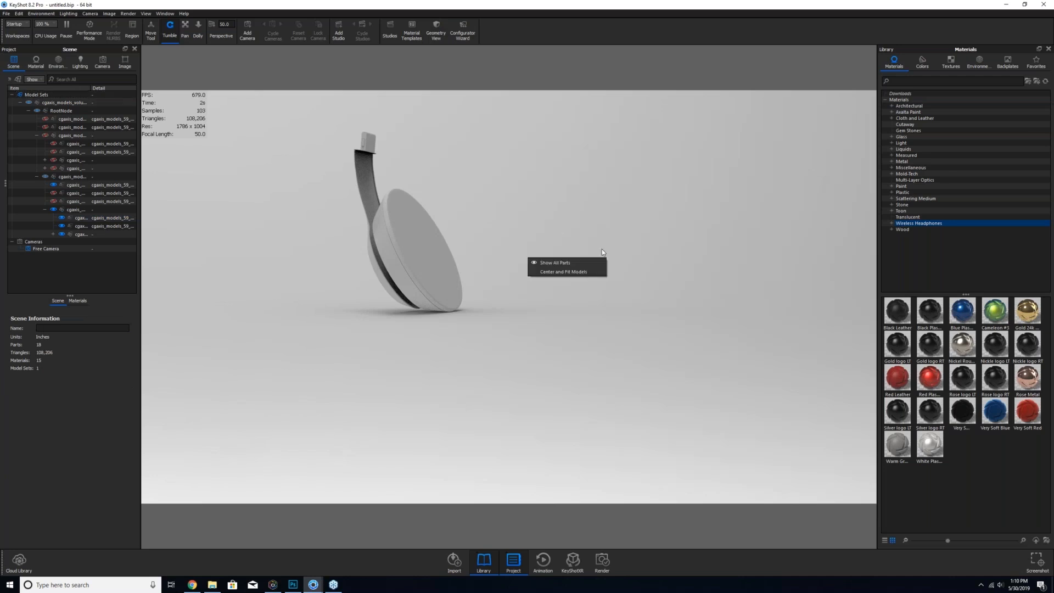
left_click(553, 263)
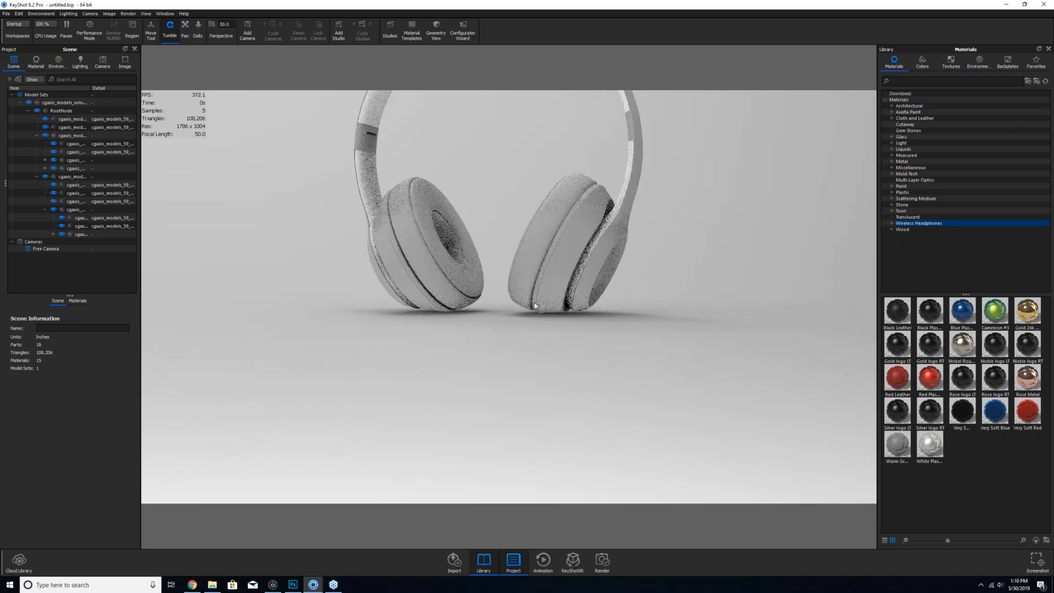
scroll(535, 303, "down", 3)
middle_click_drag(494, 354, 473, 430)
left_click_drag(609, 403, 704, 405)
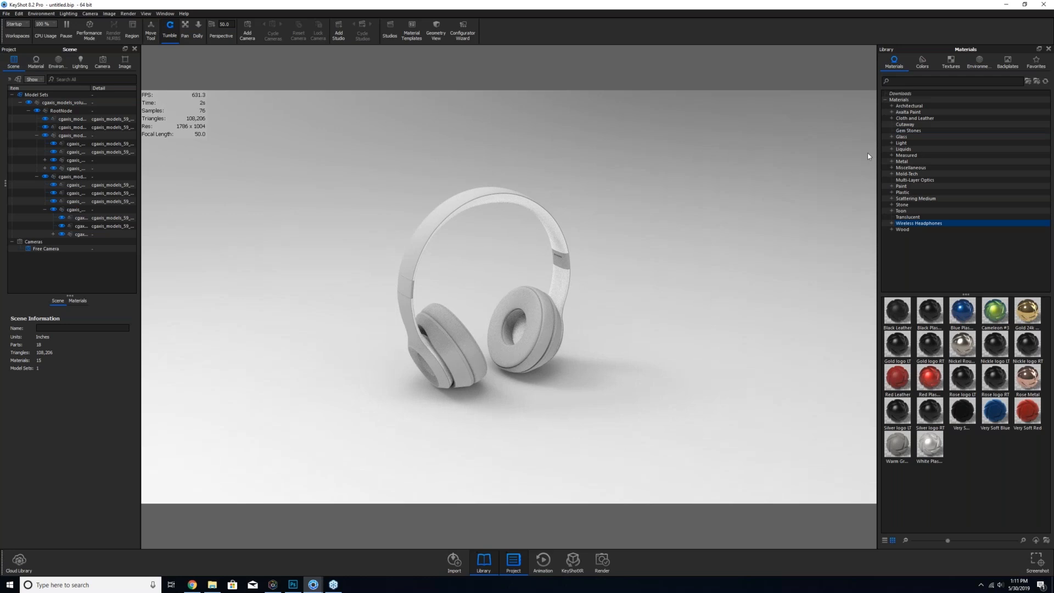
- Apply the black hard rough plastic material from the Plastic library to the ear cushions
left_click(892, 192)
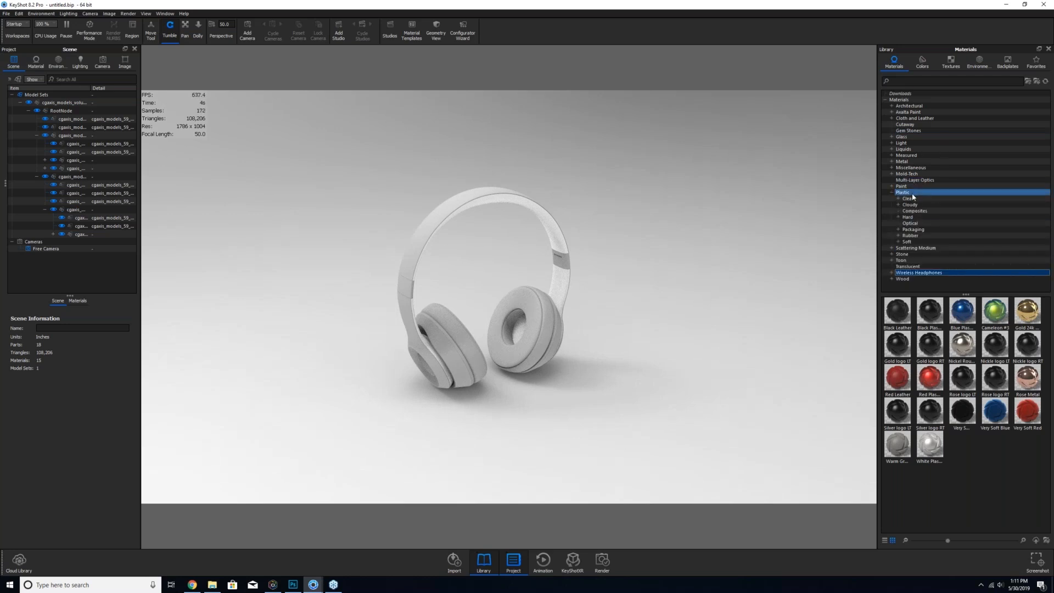
left_click(899, 218)
left_click(916, 224)
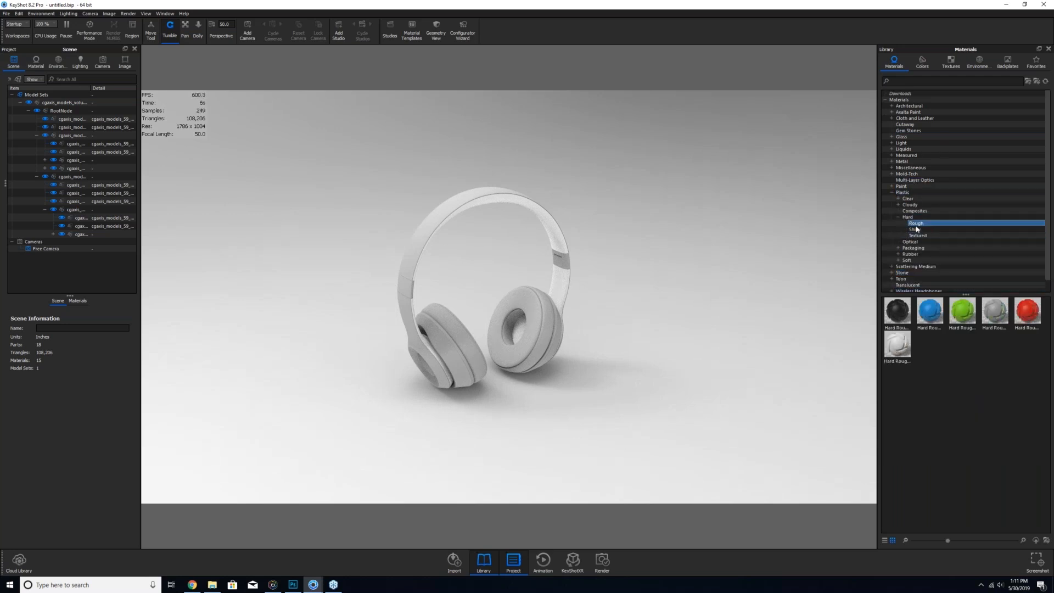
left_click_drag(894, 317, 549, 342)
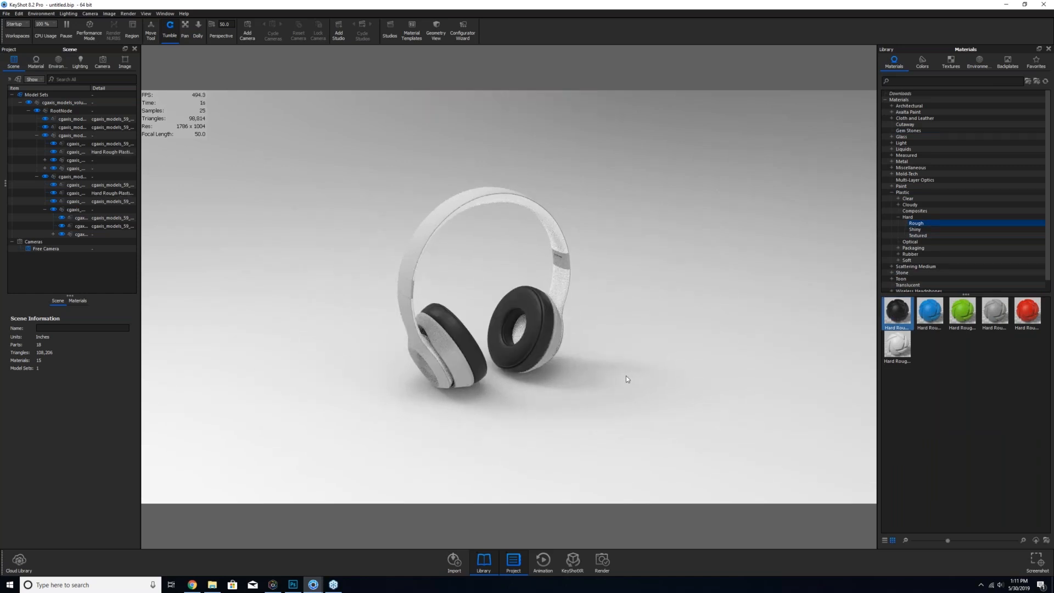
- Apply blue hard rough plastic to one ear cup's housing and outer arm shell, and to the headband's outer surface
left_click_drag(929, 311, 554, 341)
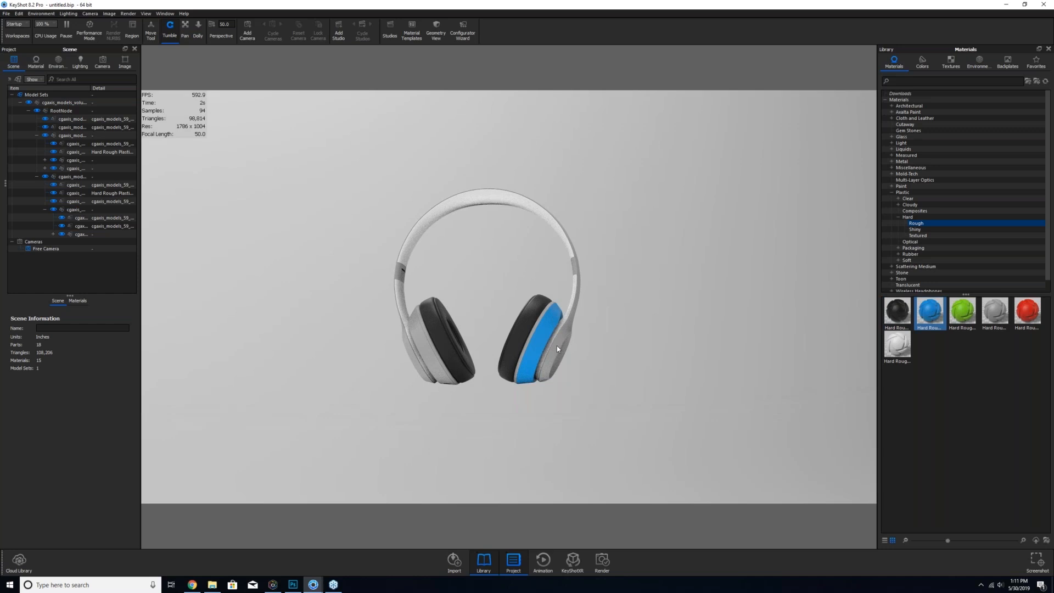
right_click(558, 345, "shift")
mouse_move(588, 368)
left_mouse_down()
mouse_move(553, 357)
mouse_move(565, 353)
mouse_move(578, 375)
left_mouse_up()
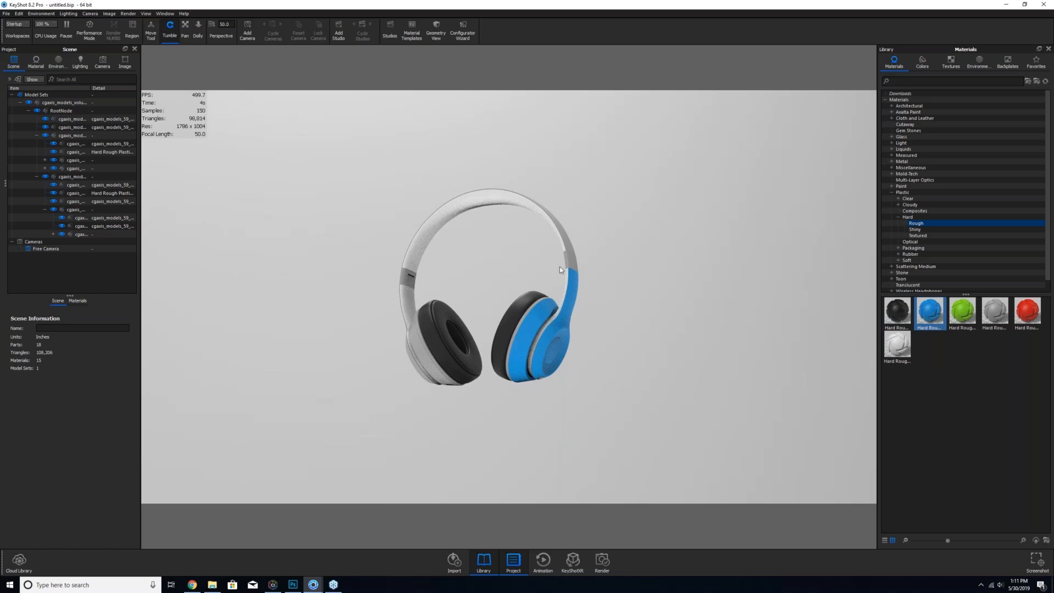
left_click_drag(616, 344, 550, 302)
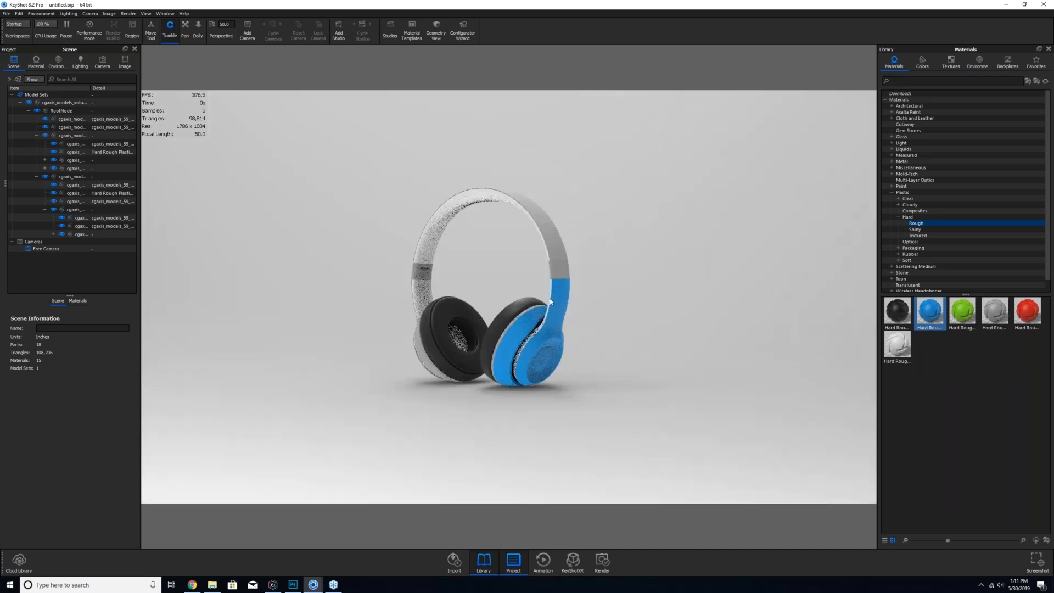
left_click(557, 251, "shift")
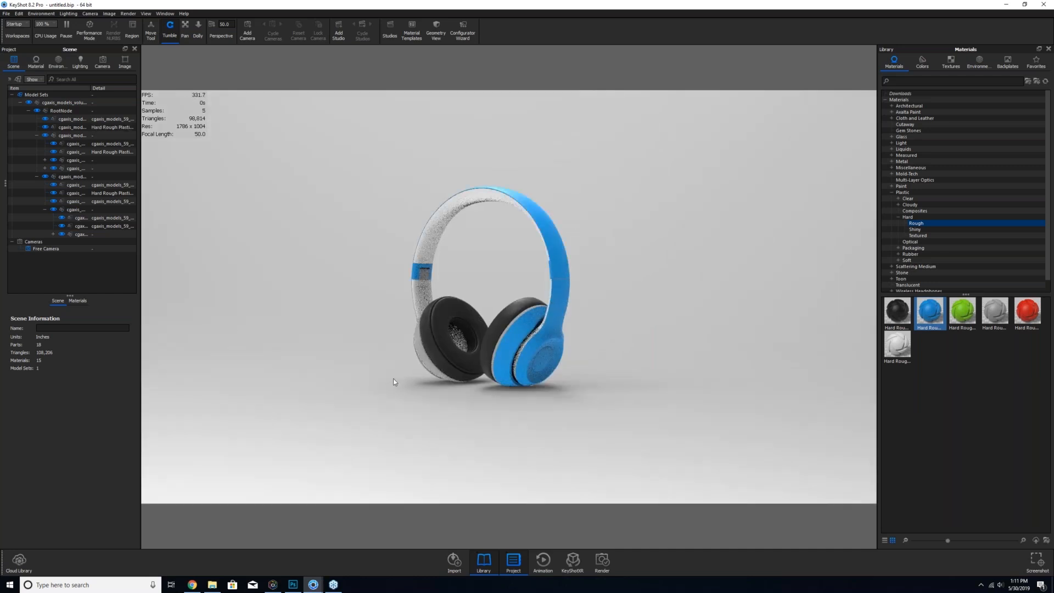
- Copy the blue hard rough plastic onto the opposite ear cup's housing and outer arm shell
left_click_drag(513, 384, 468, 357)
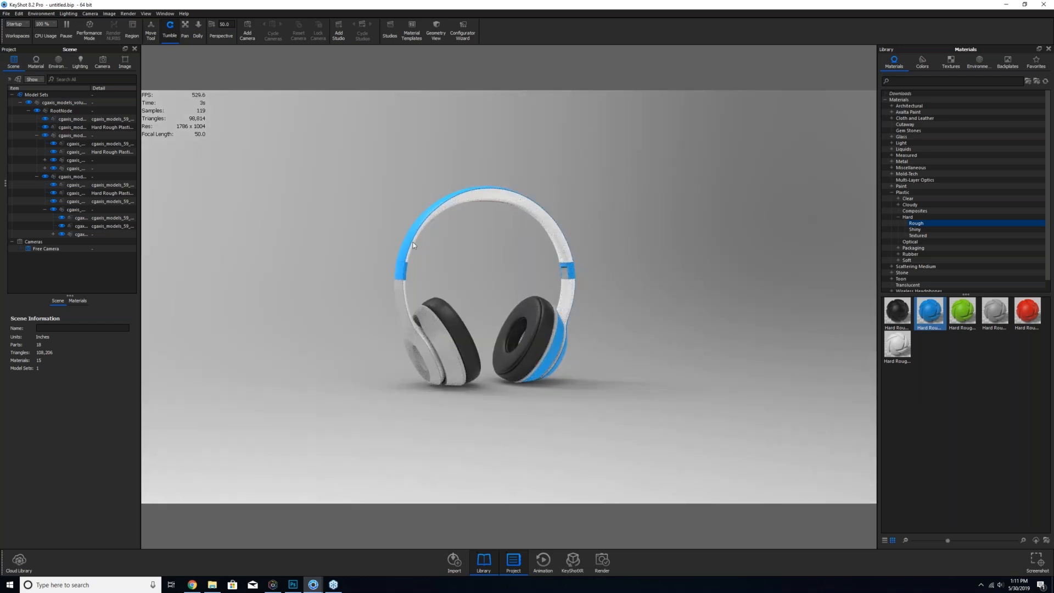
right_click(417, 339, "shift")
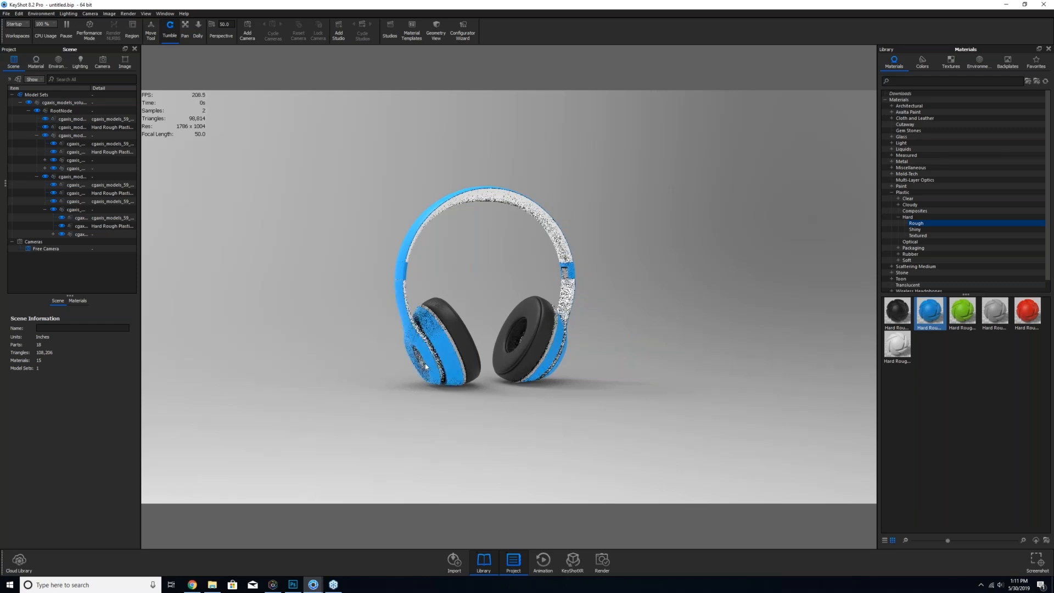
right_click(408, 352, "shift")
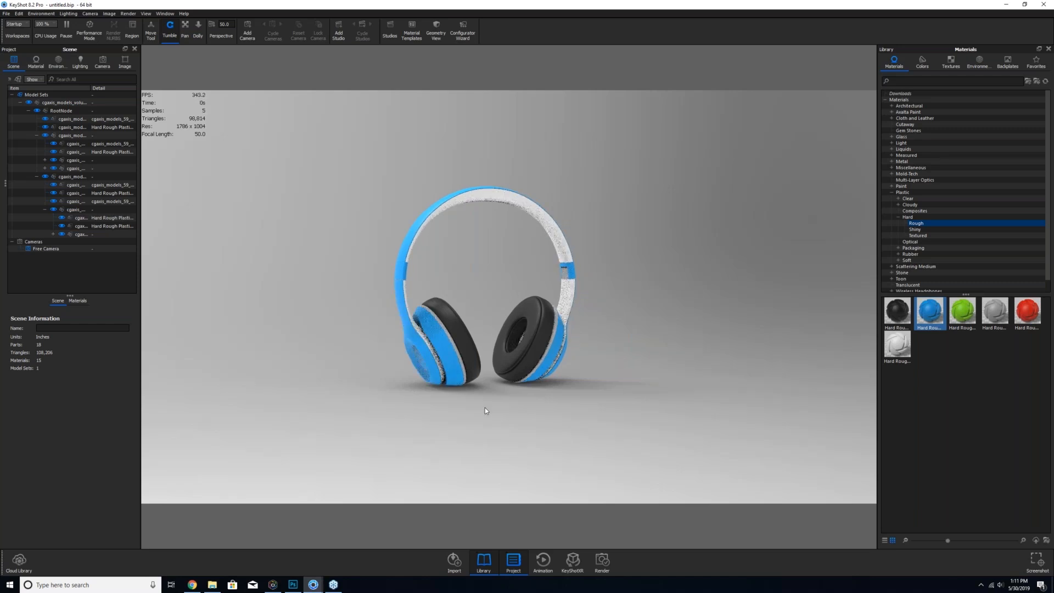
- Apply red hard rough plastic to the thin ring behind the cushion on both ear cups
scroll(473, 444, "up", 3)
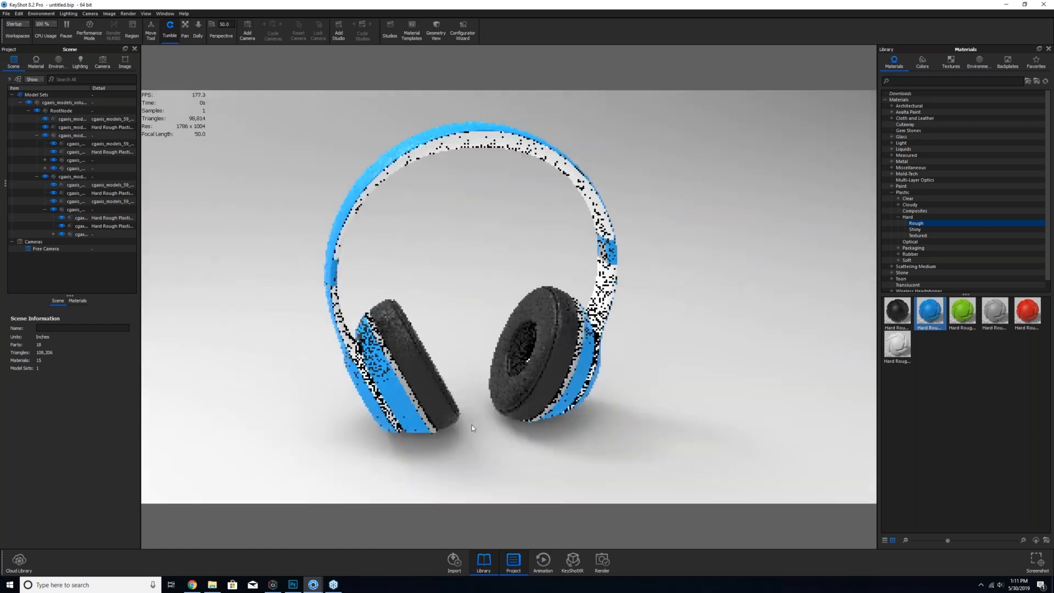
scroll(472, 426, "up", 3)
scroll(534, 366, "down", 1)
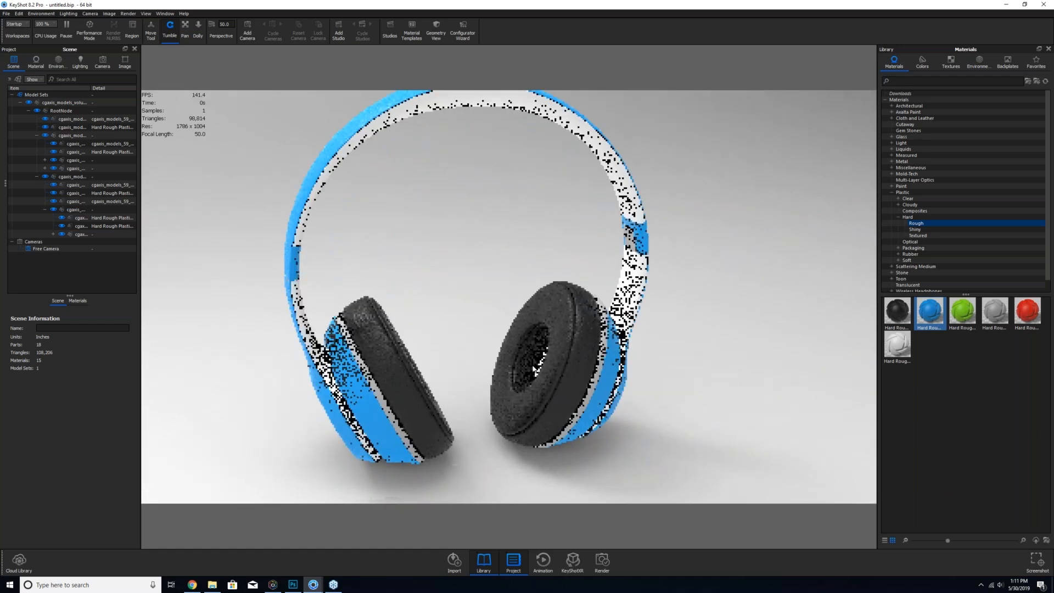
left_click_drag(534, 369, 568, 351)
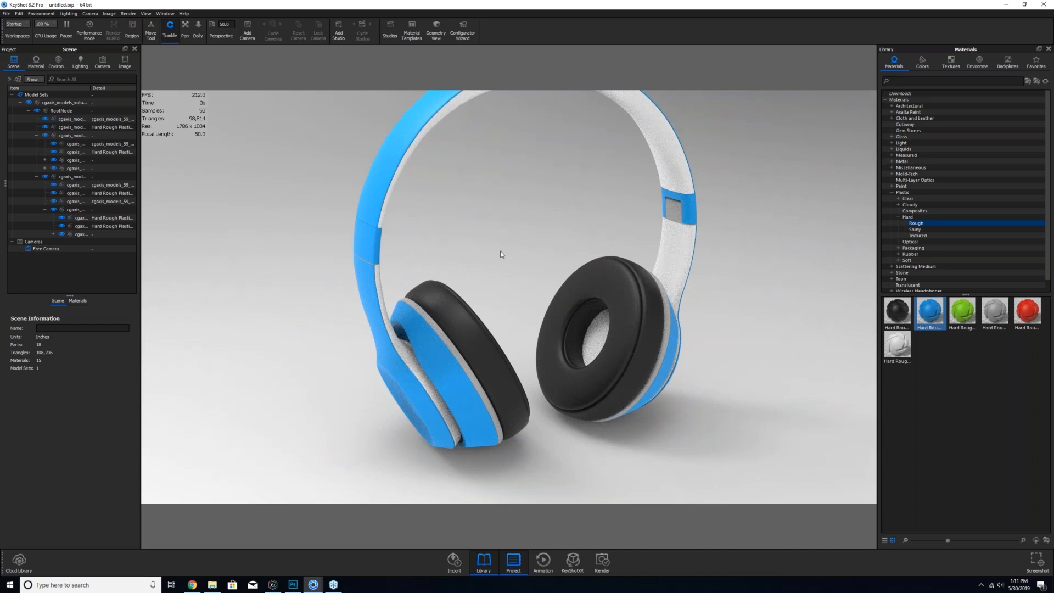
left_click_drag(504, 257, 446, 281)
left_click(918, 403)
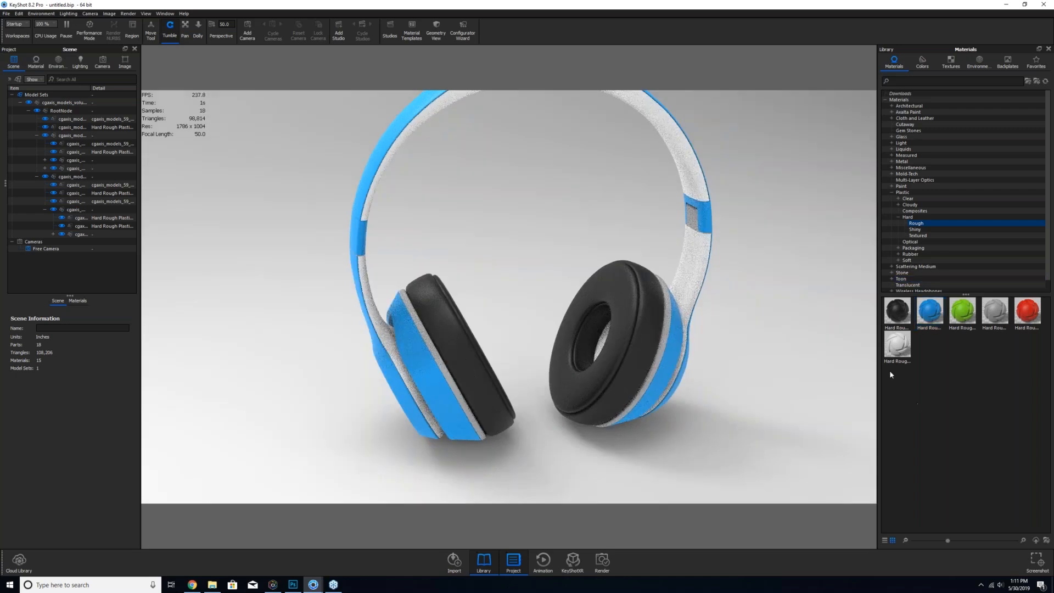
left_click(334, 584)
left_click_drag(1027, 310, 654, 370)
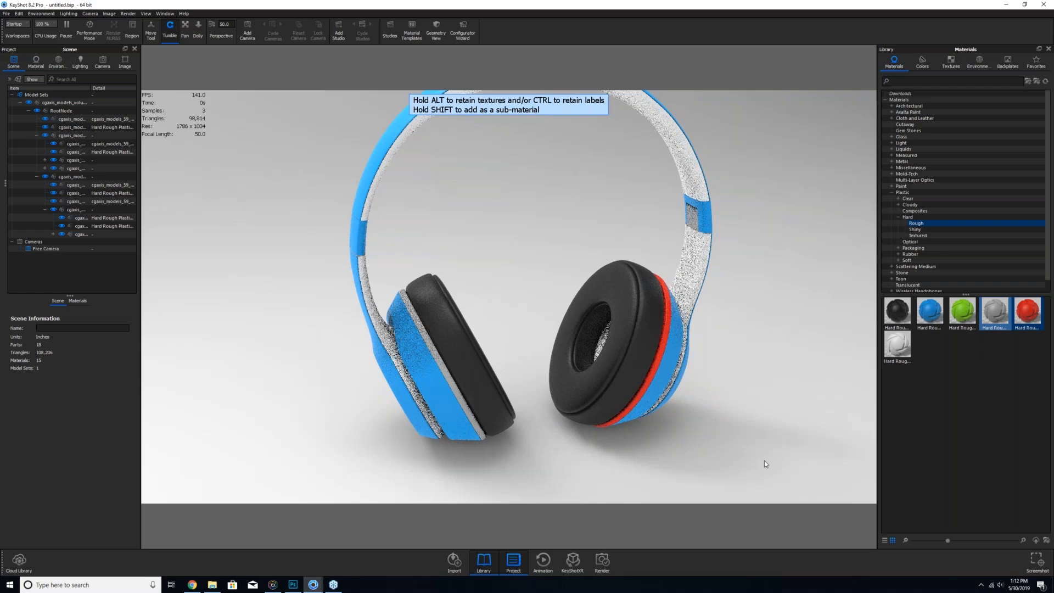
left_click_drag(764, 460, 693, 413)
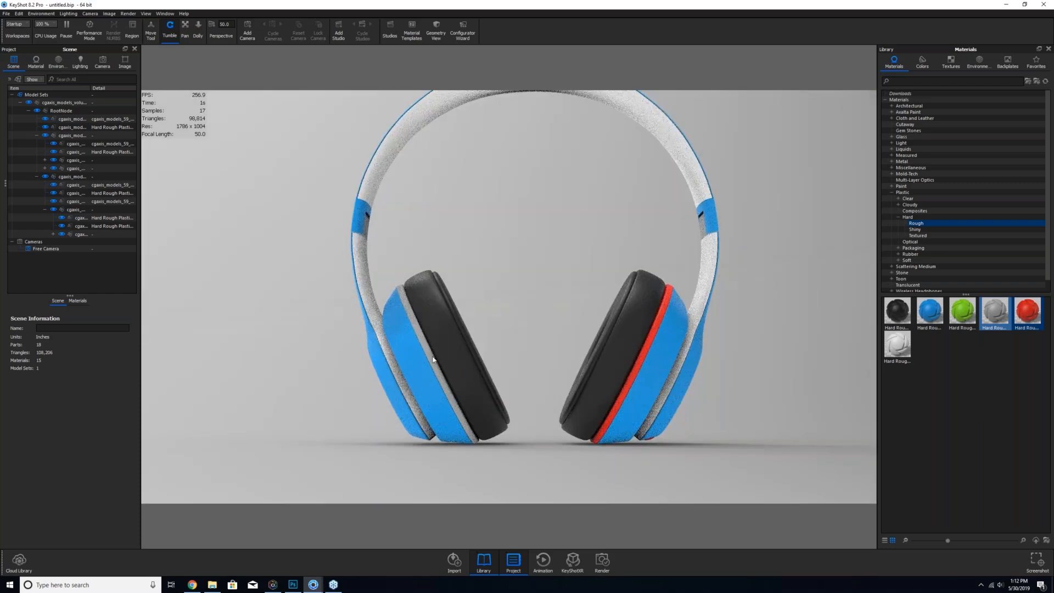
right_click(432, 357, "shift")
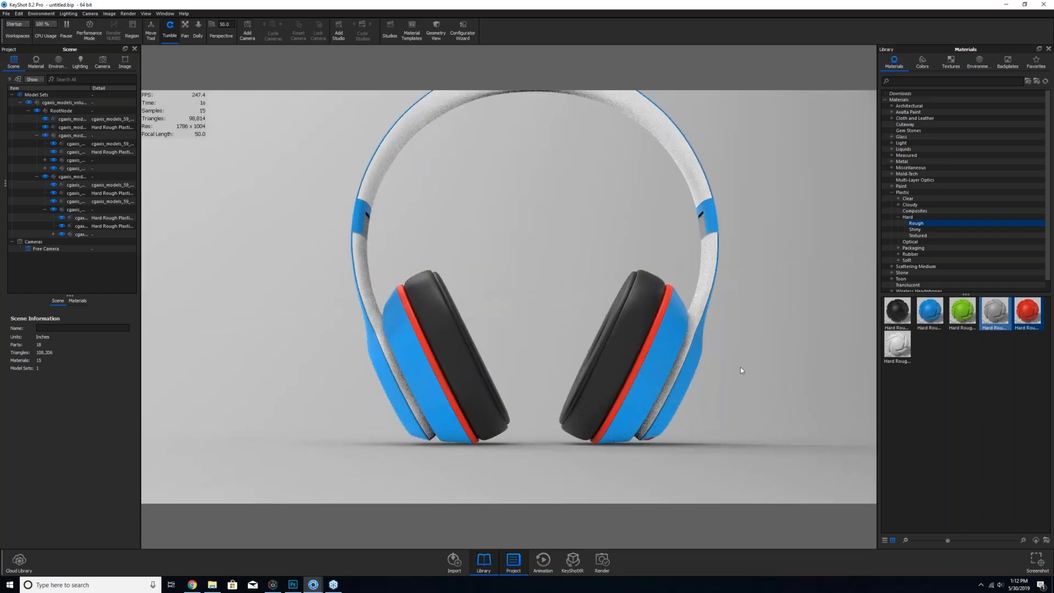
- Apply green hard rough plastic to the inner headband and one inner arm, and the red one to the opposite inner arm
left_click_drag(704, 394, 723, 233)
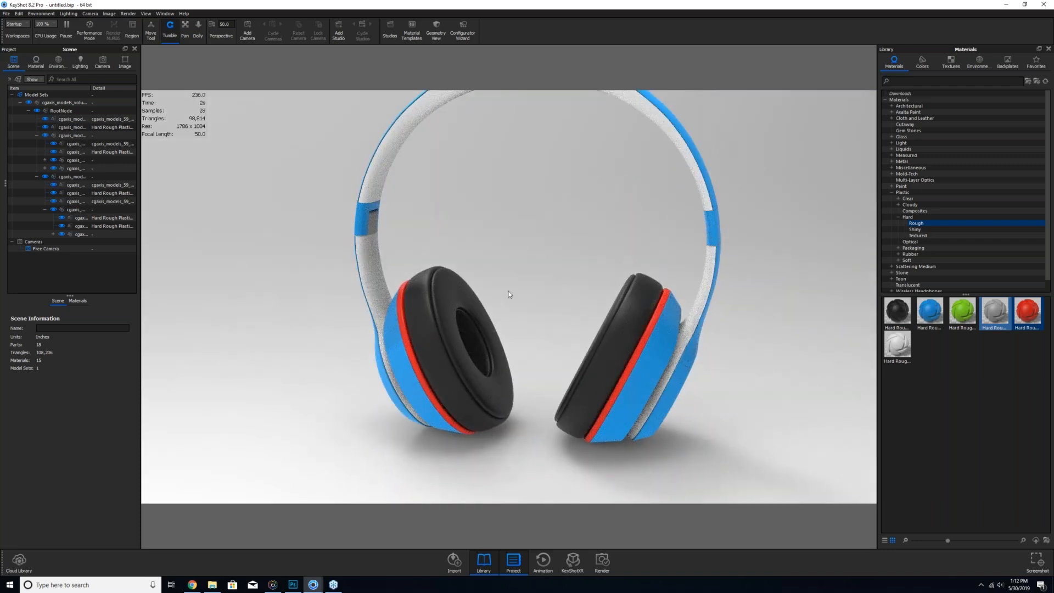
left_click_drag(617, 237, 590, 222)
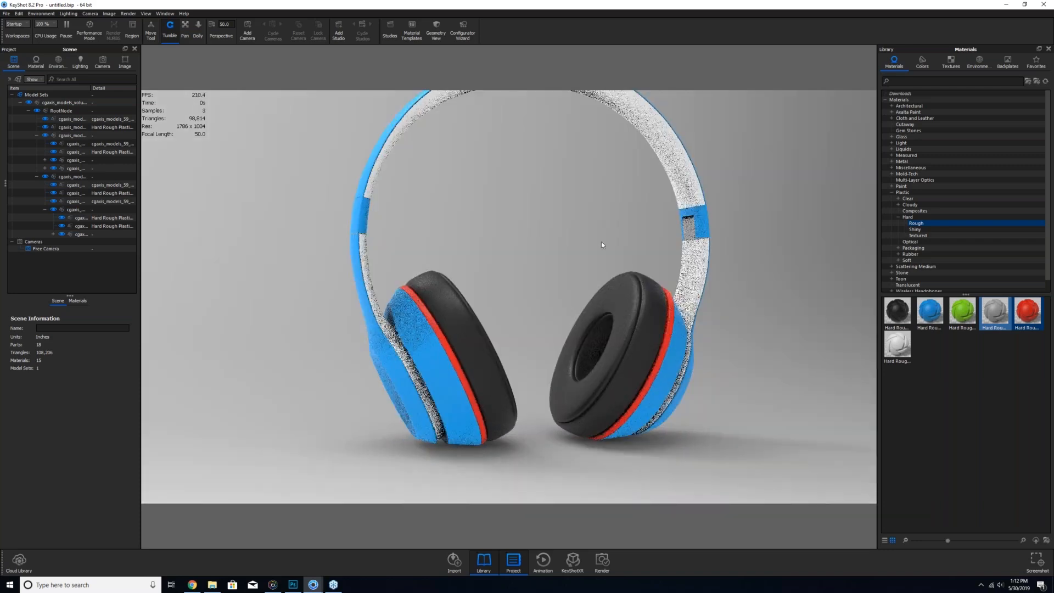
left_click(967, 314)
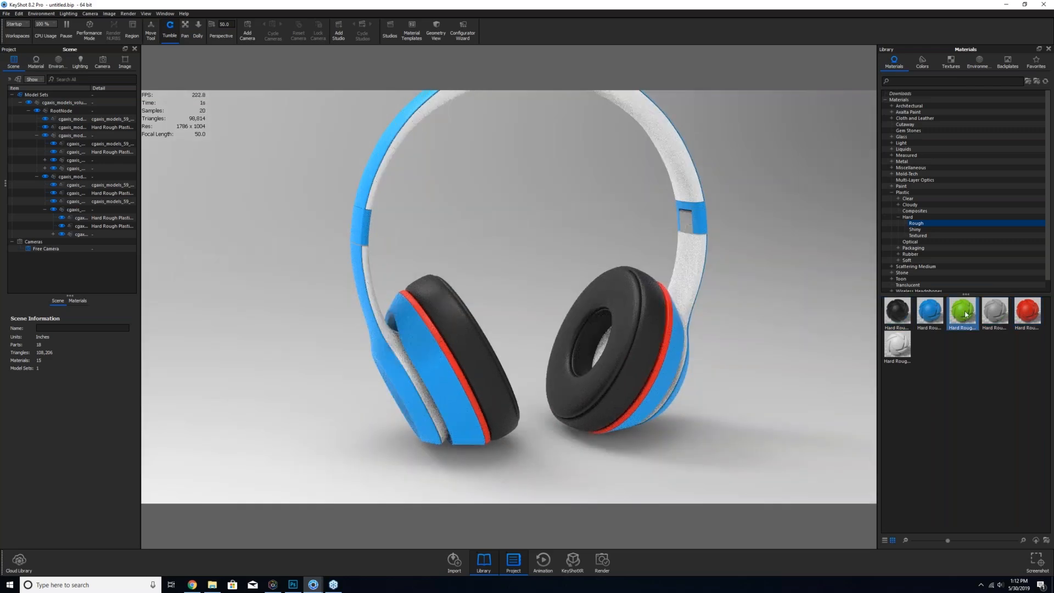
left_click_drag(967, 315, 686, 188)
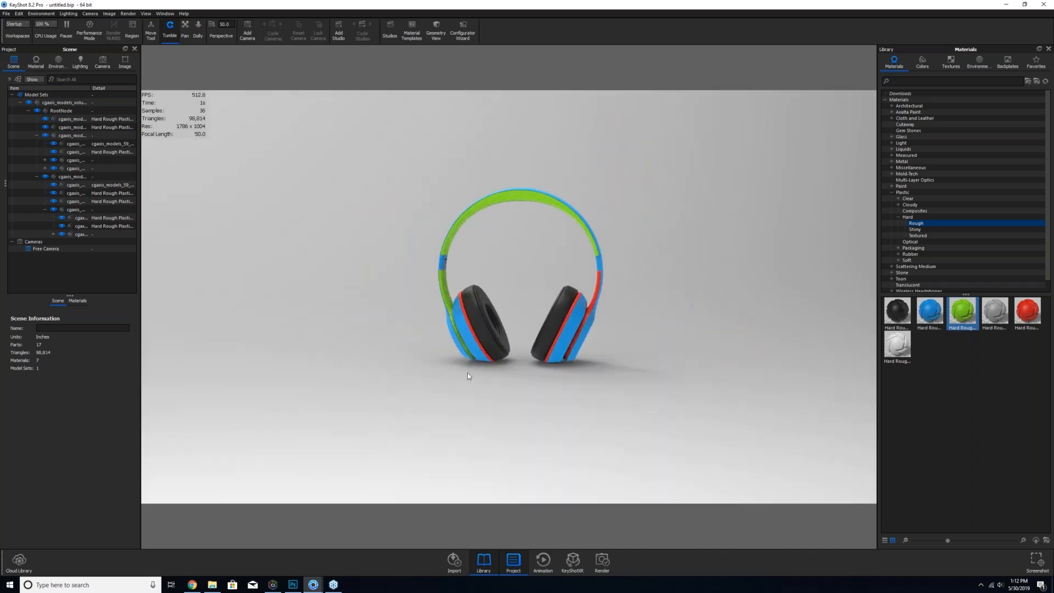
- Examine the material separation on the complete headphones from several angles
left_click_drag(467, 372, 659, 369)
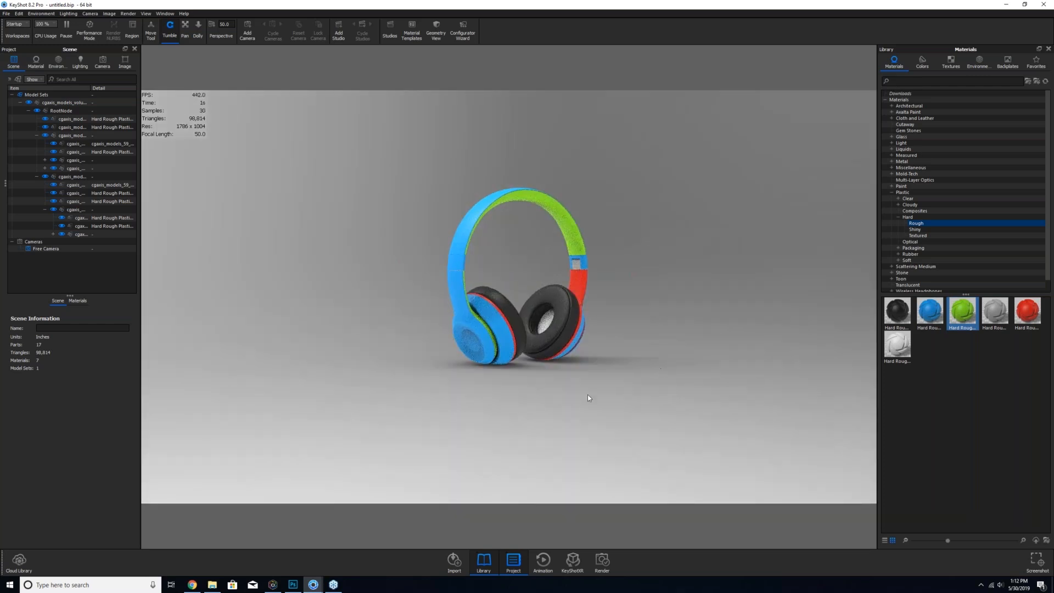
left_click_drag(588, 395, 553, 430)
scroll(665, 424, "up", 4)
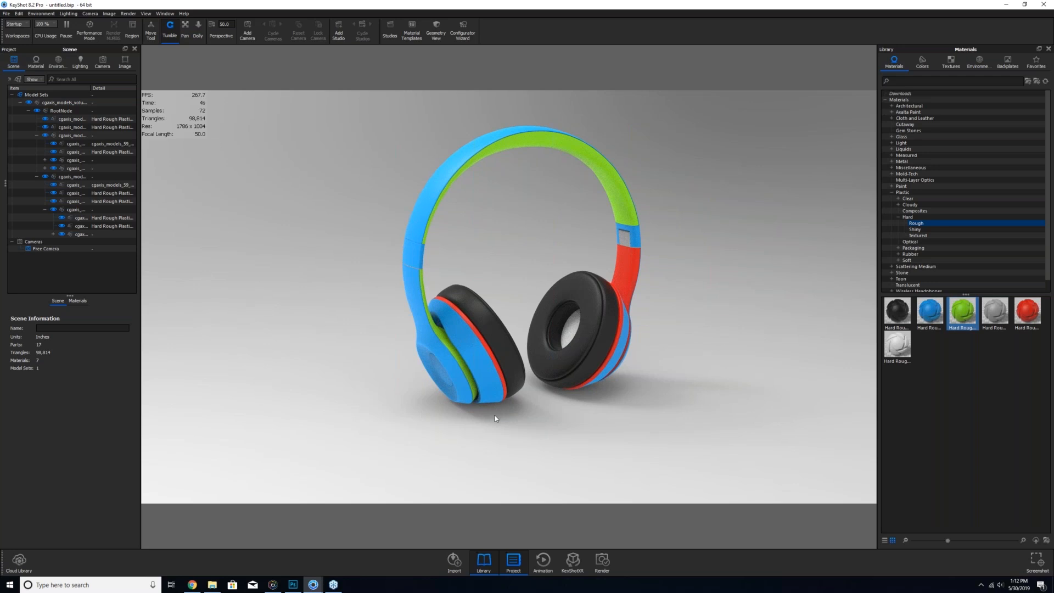
left_click_drag(496, 415, 249, 88)
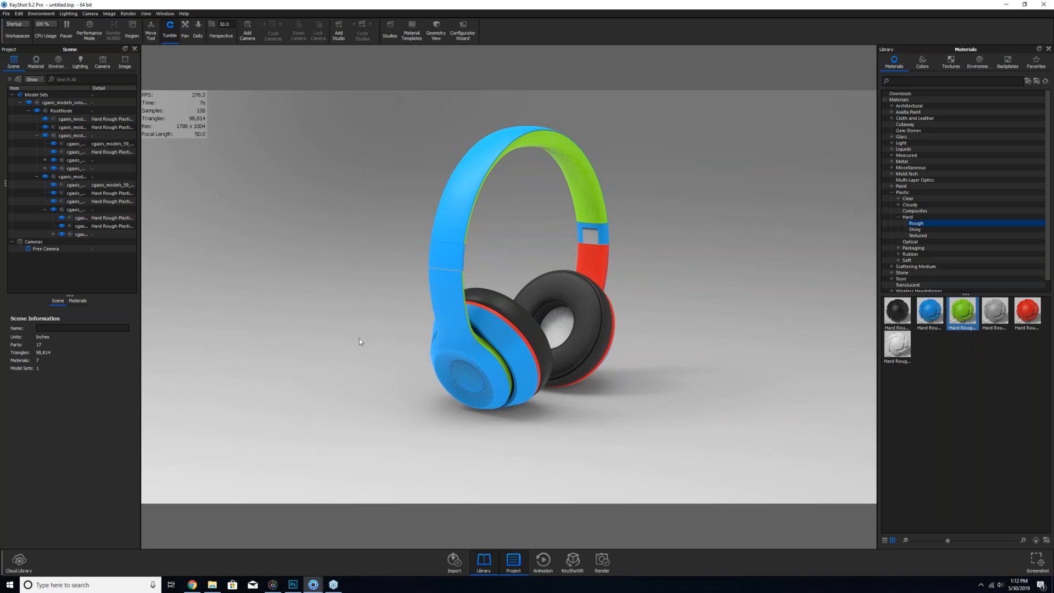
scroll(360, 341, "up", 3)
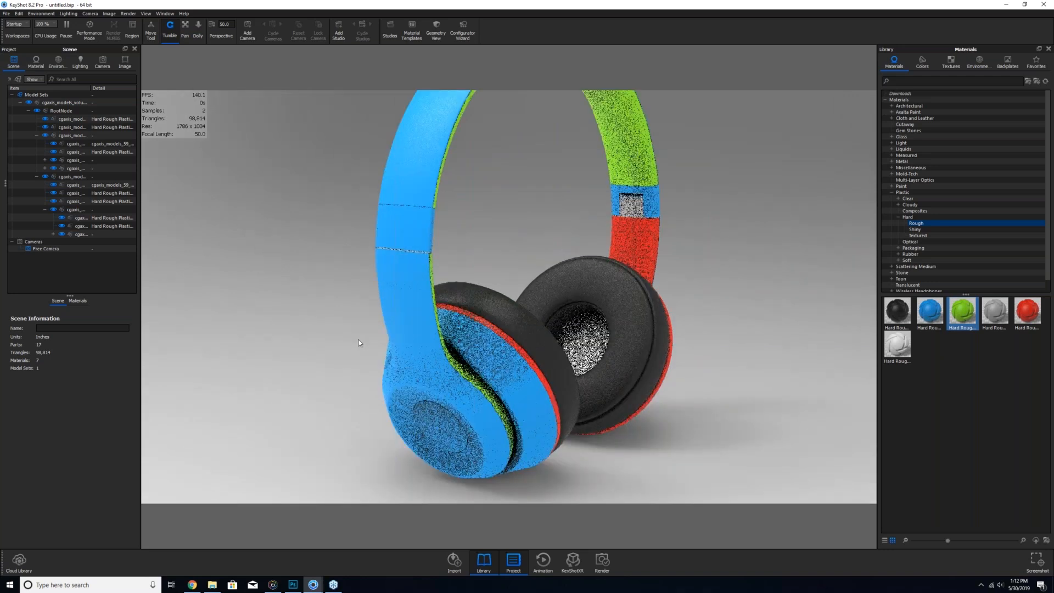
scroll(359, 343, "down", 3)
left_click_drag(185, 357, 664, 344)
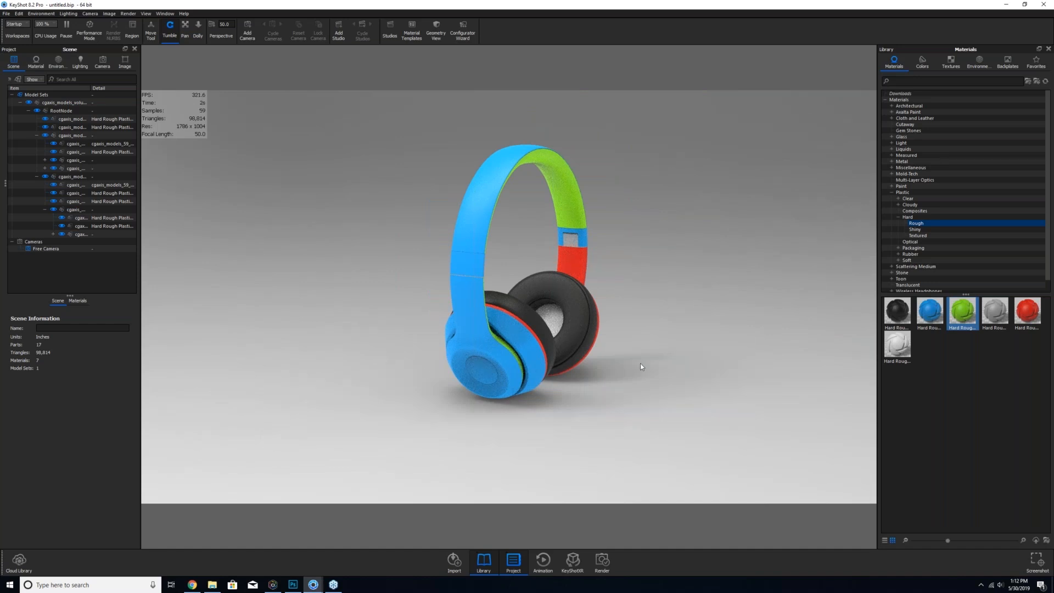
left_click_drag(549, 366, 510, 286)
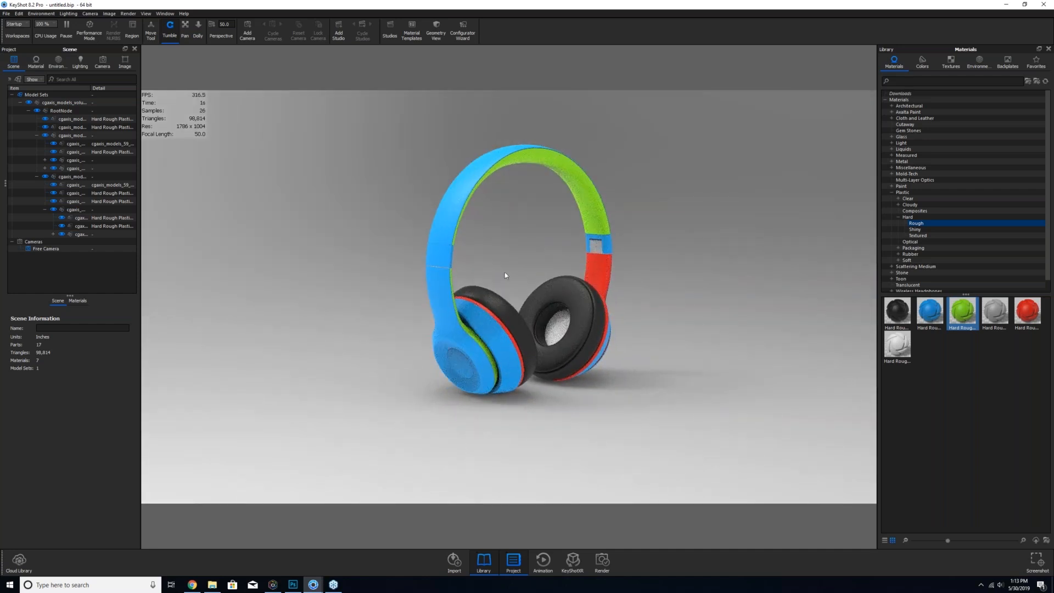
- Examine the blue ear cup housing, its rim and the part seams up close from several angles
scroll(472, 419, "up", 6)
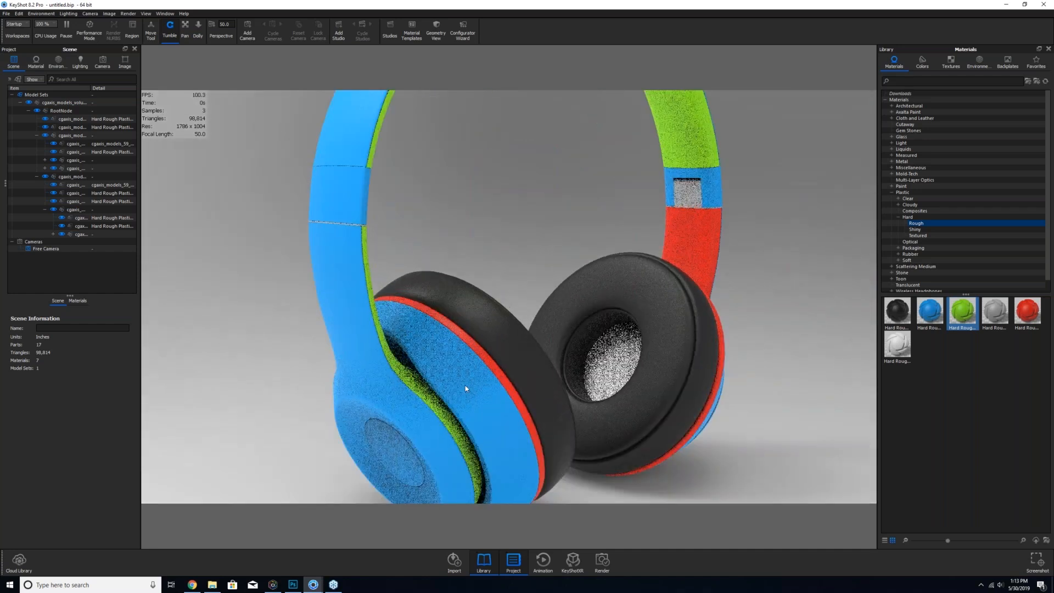
middle_click_drag(566, 372, 618, 358)
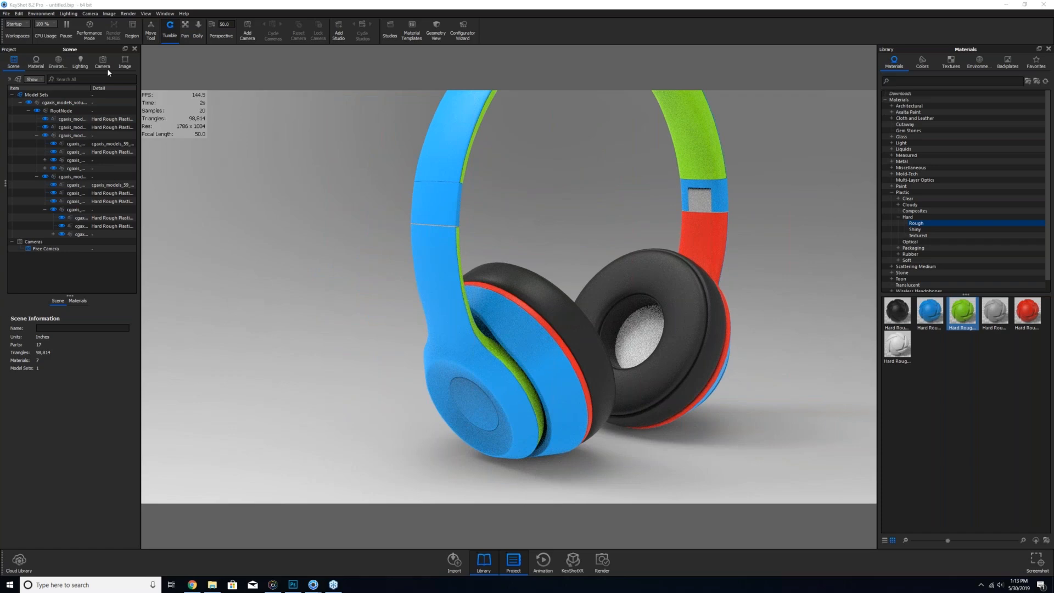
middle_click_drag(533, 317, 495, 319)
left_click_drag(494, 319, 436, 309)
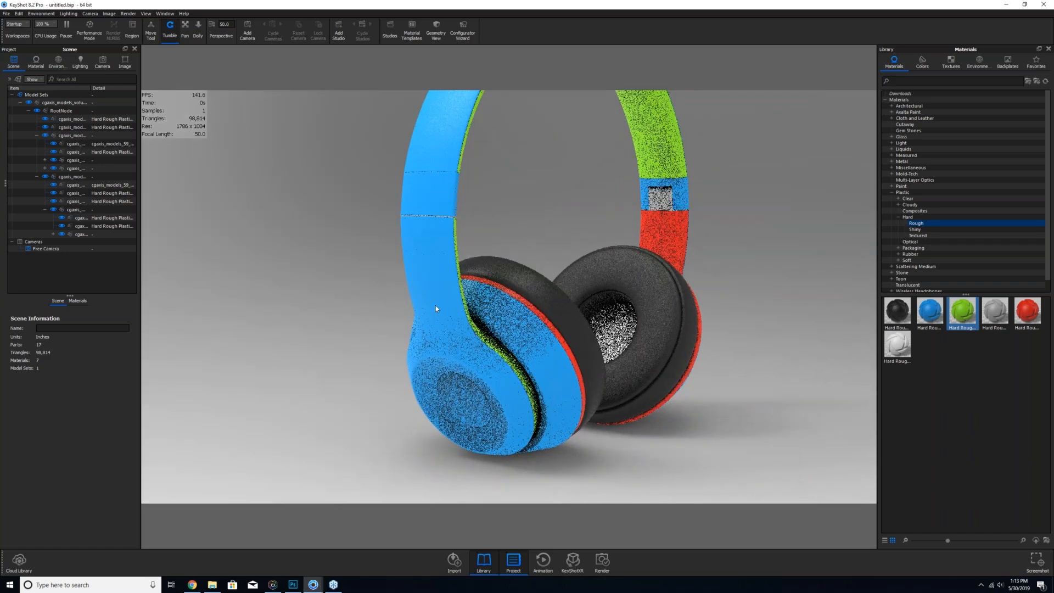
scroll(511, 320, "up", 4)
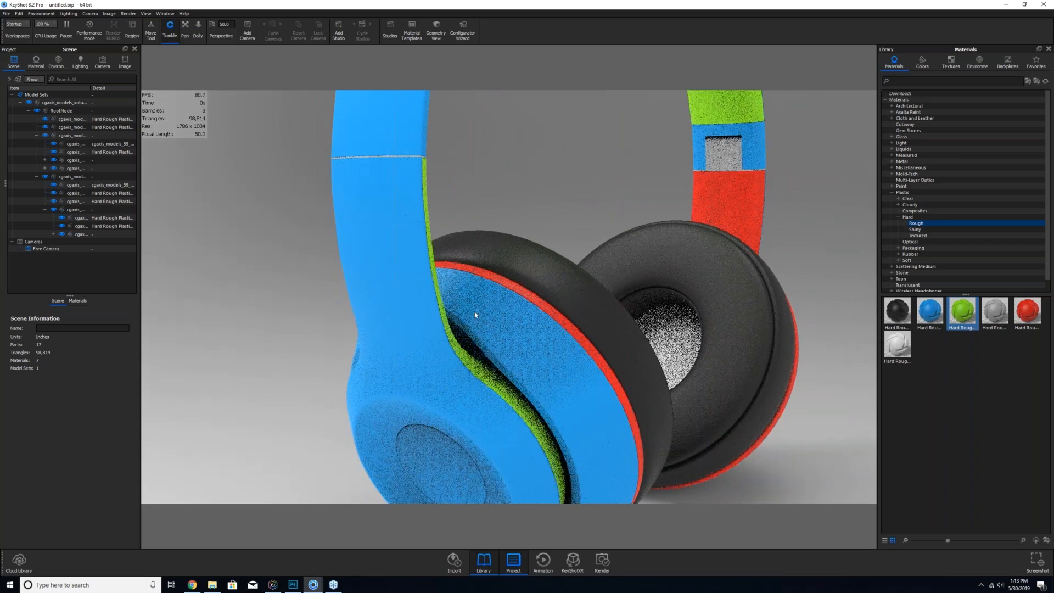
left_click_drag(470, 313, 430, 279)
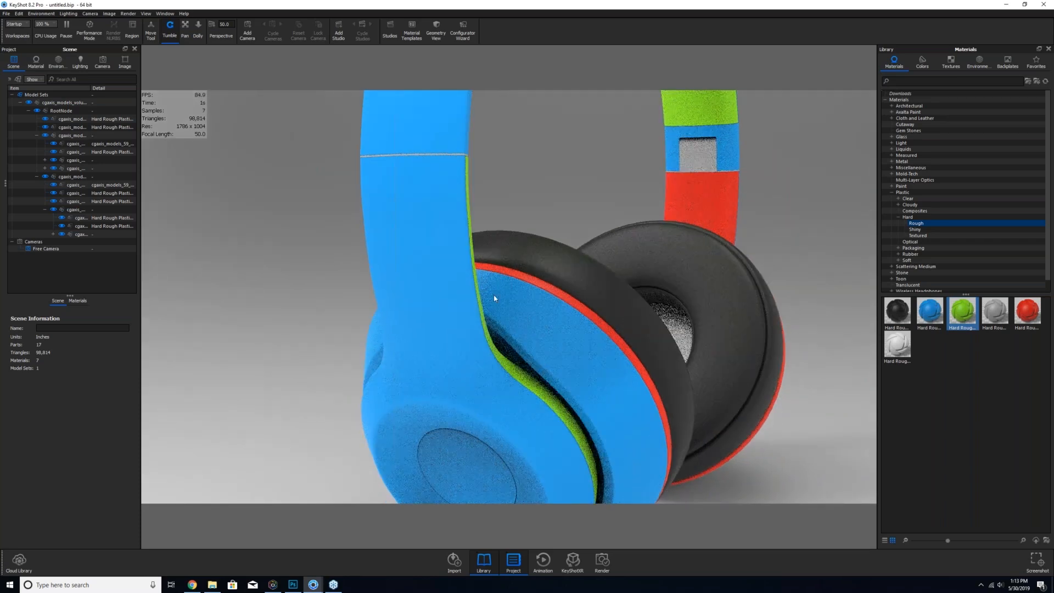
left_click_drag(495, 299, 451, 255)
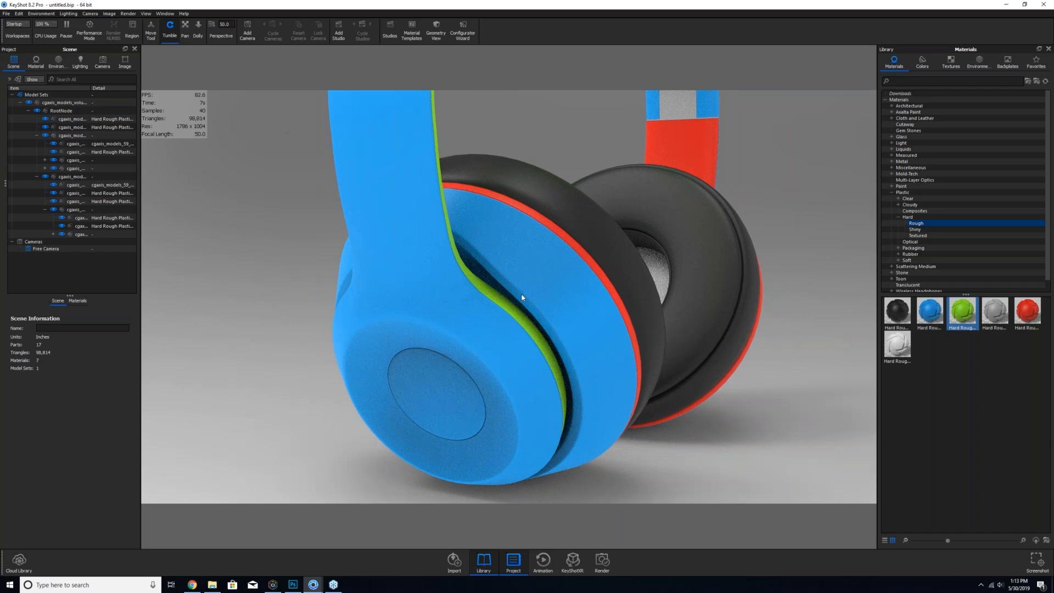
left_click_drag(635, 334, 550, 291)
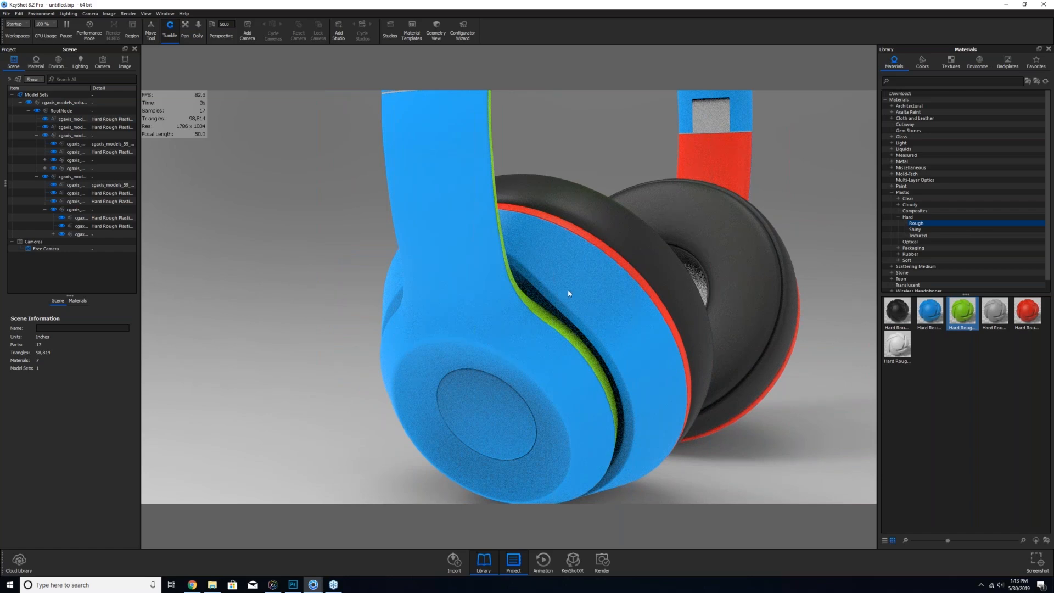
left_click_drag(569, 293, 659, 323)
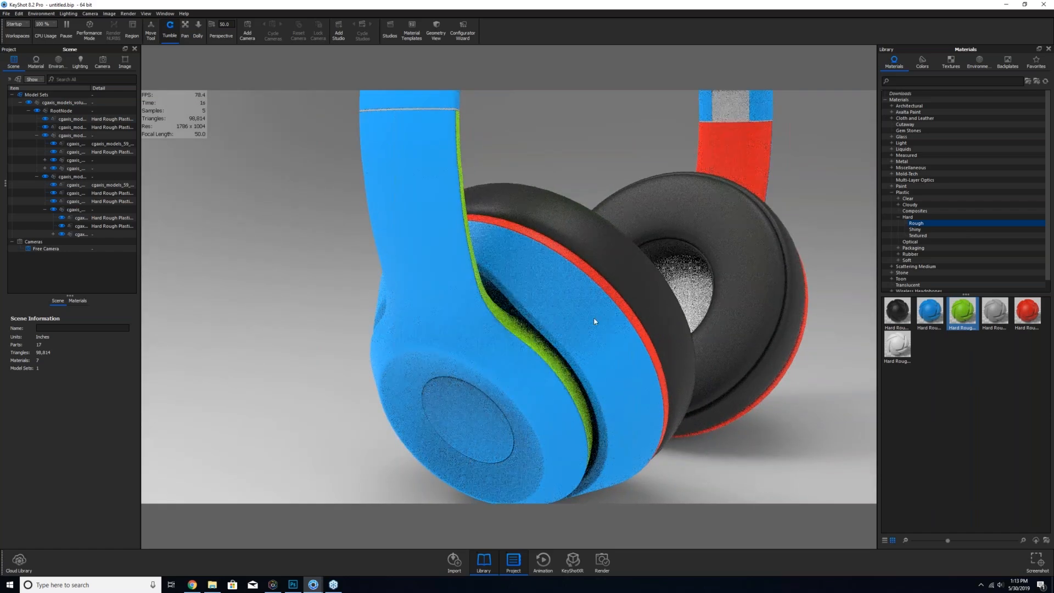
- Apply the black basic standard metallic paint to the blue outer headband and ear cup parts
left_click_drag(567, 331, 452, 291)
left_click_drag(511, 311, 461, 265)
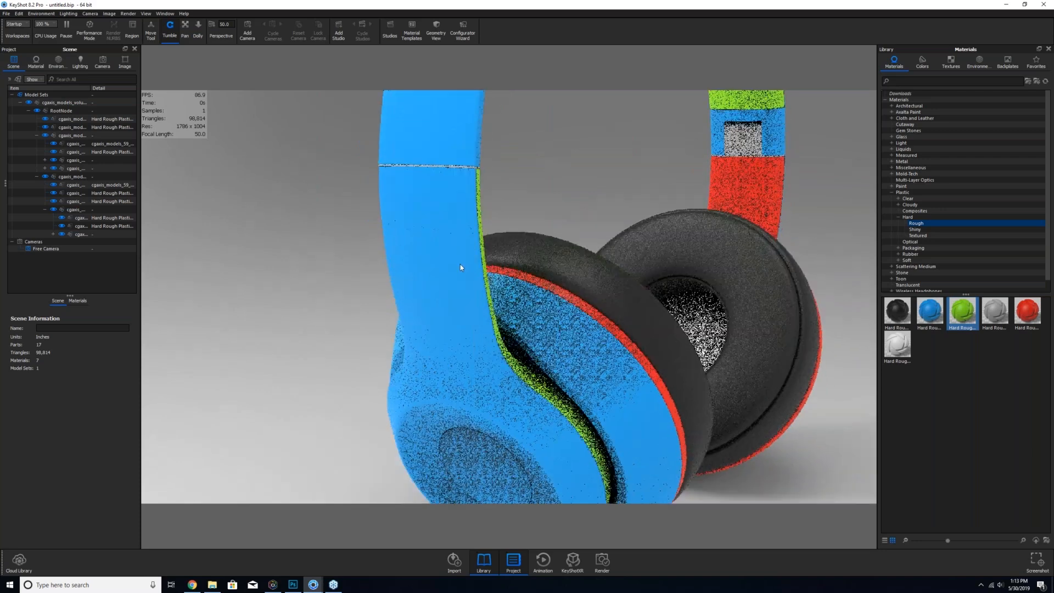
left_click(892, 192)
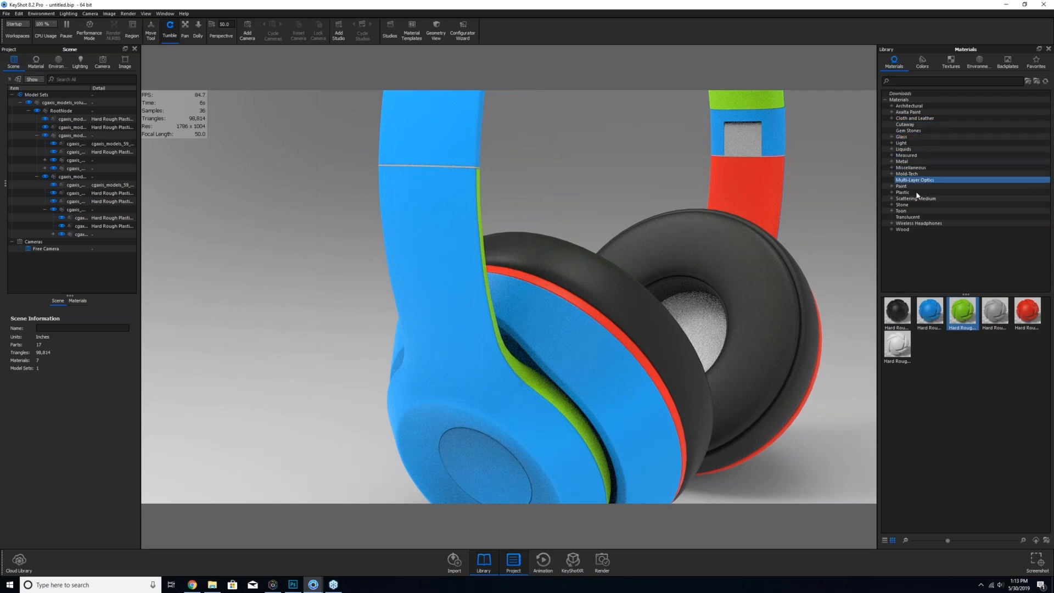
left_click(891, 186)
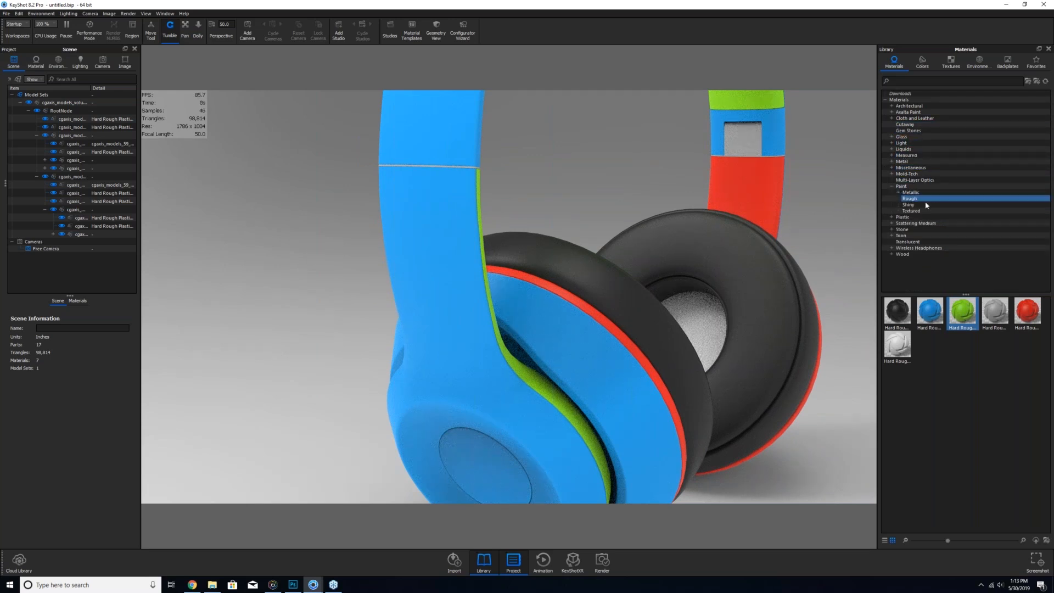
left_click(899, 192)
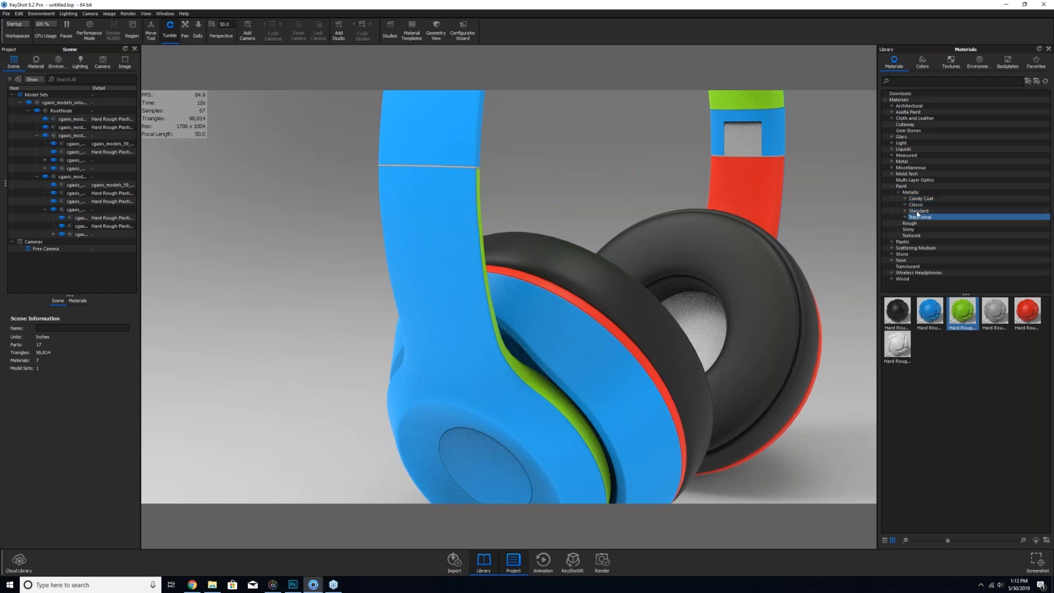
left_click(906, 212)
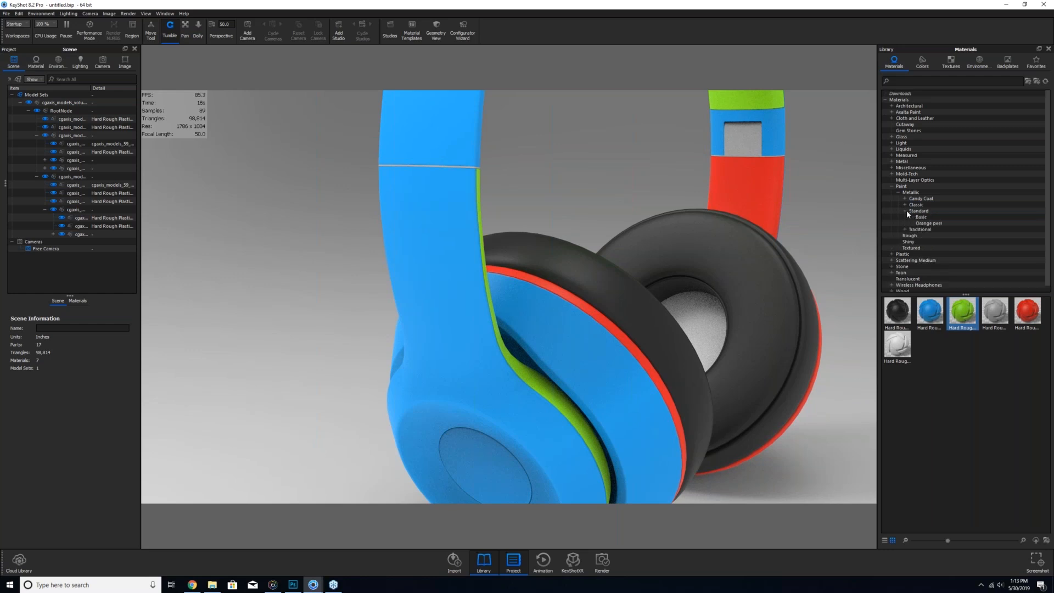
left_click(922, 217)
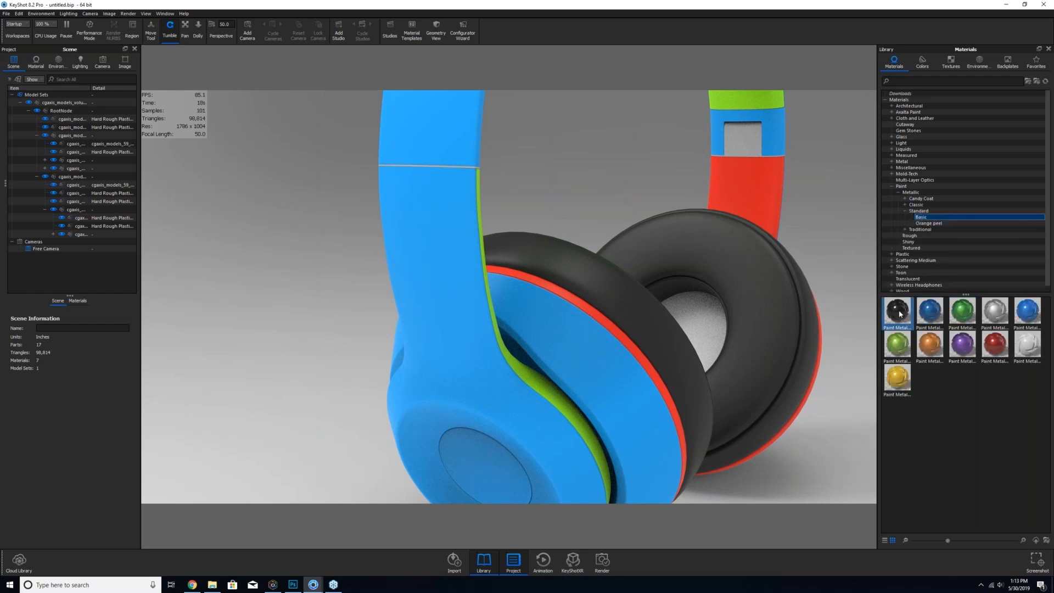
mouse_move(901, 314)
left_mouse_down()
mouse_move(575, 300)
mouse_move(473, 236)
mouse_move(446, 243)
mouse_move(476, 286)
mouse_move(640, 291)
mouse_move(399, 329)
mouse_move(352, 312)
left_mouse_up()
- Set the black metallic paint's clear-coat roughness to about 0.0519 and its metal coverage to about 0.098
scroll(475, 286, "down", 5)
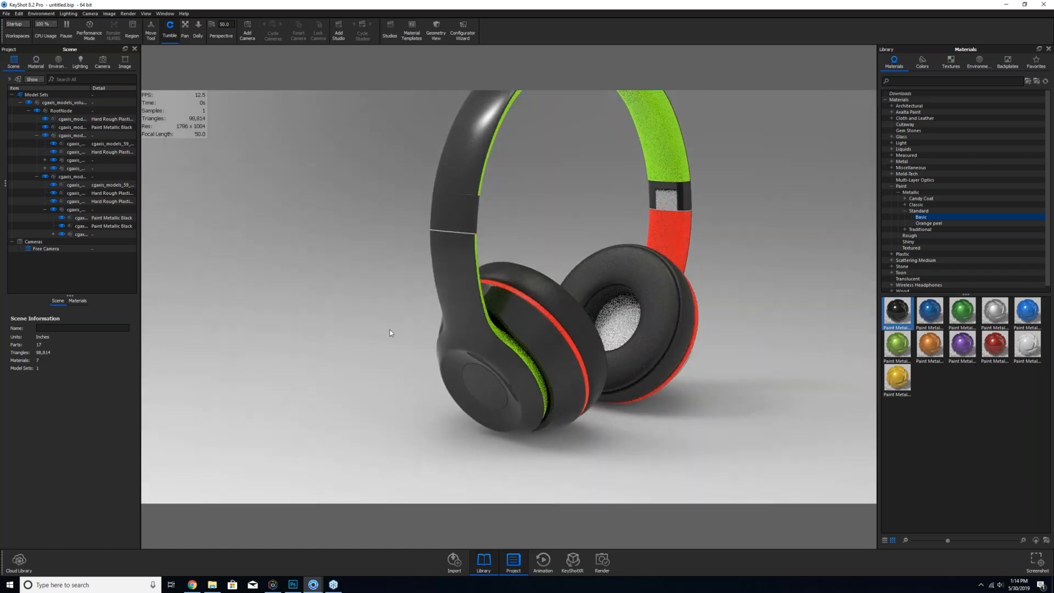
scroll(390, 335, "up", 2)
scroll(390, 337, "up", 5)
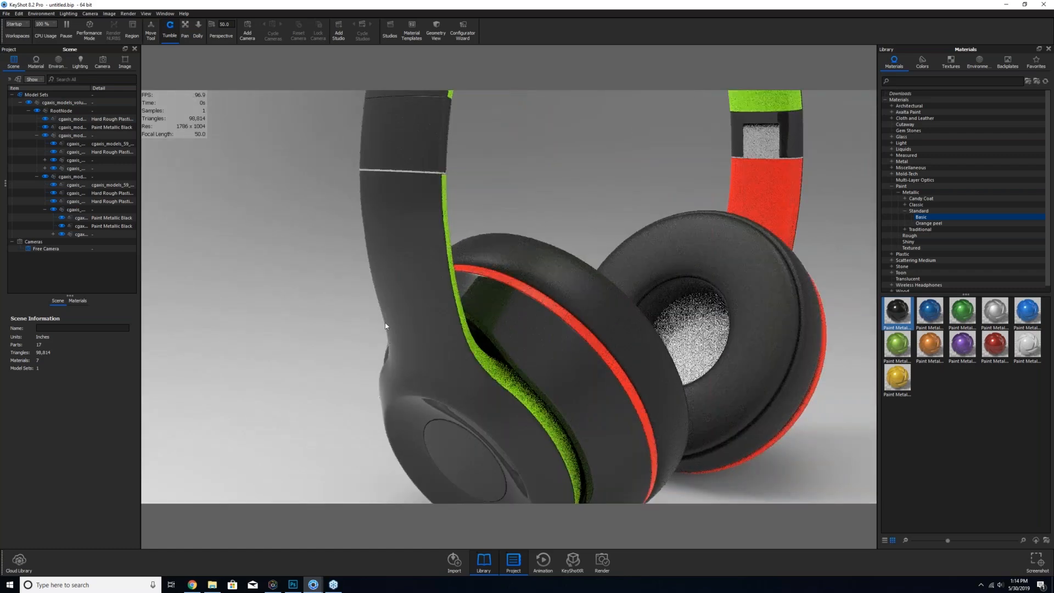
scroll(411, 336, "down", 3)
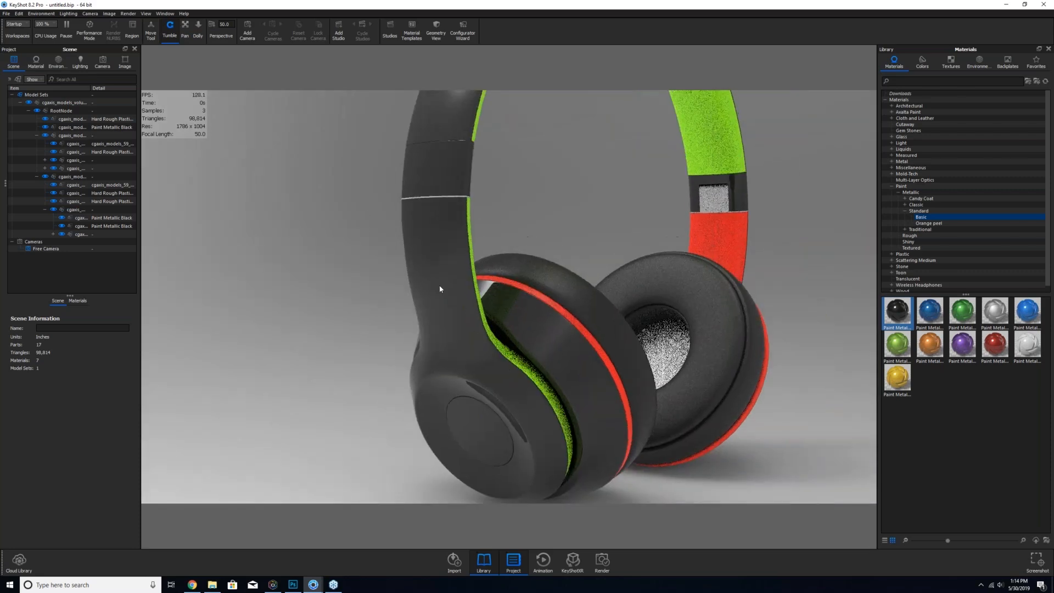
double_click(442, 292)
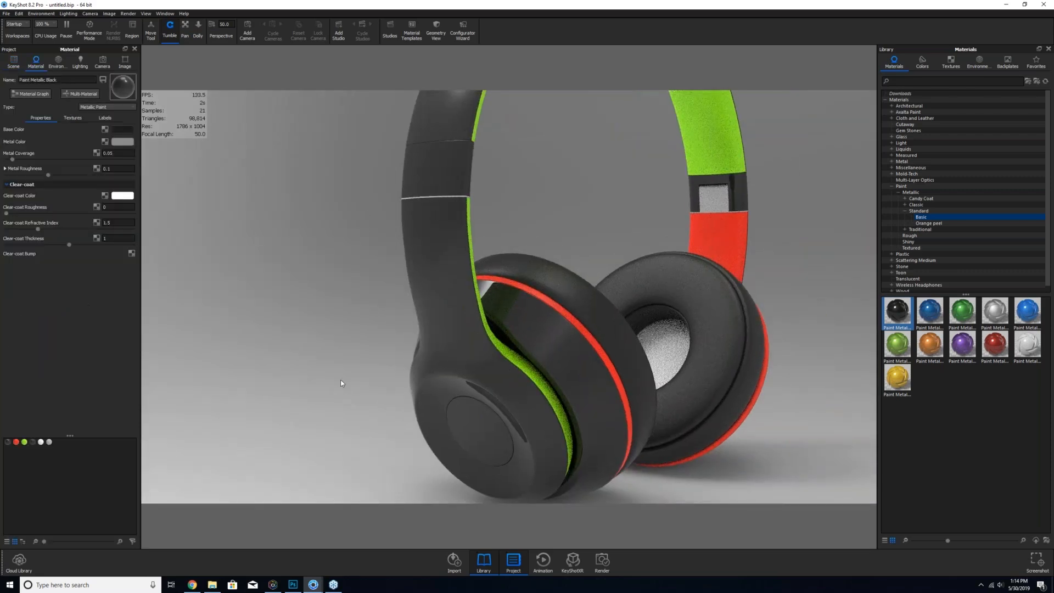
scroll(341, 383, "down", 3)
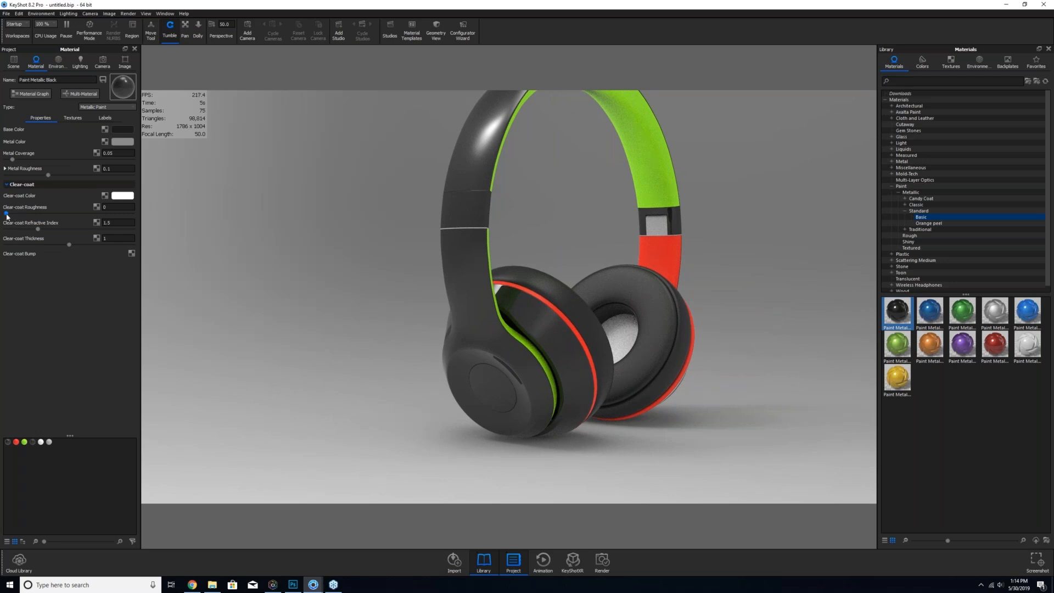
mouse_move(7, 216)
left_mouse_down()
mouse_move(52, 217)
mouse_move(28, 216)
left_mouse_up()
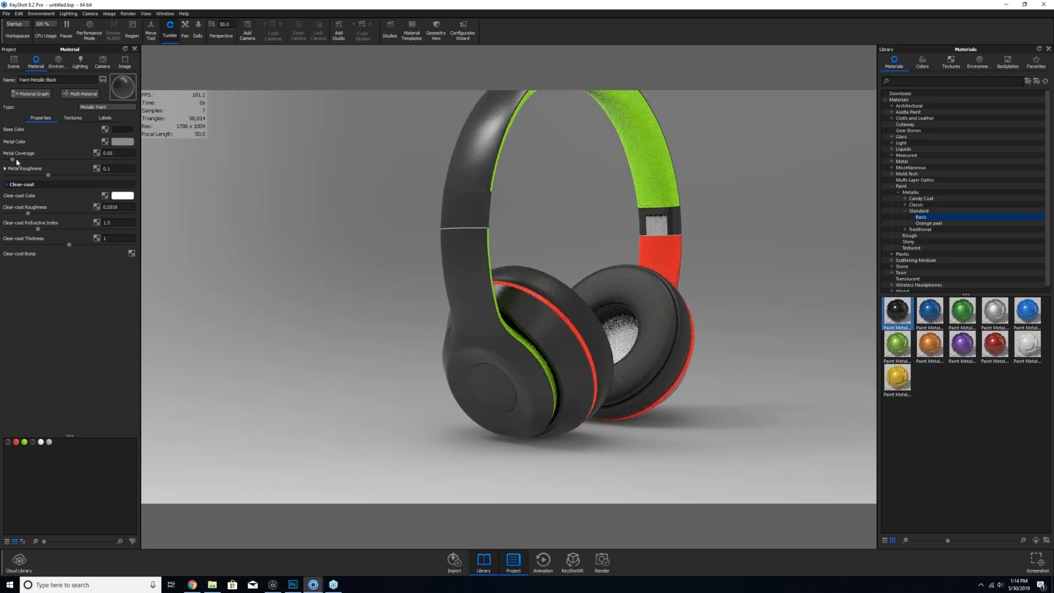
mouse_move(16, 162)
left_mouse_down()
mouse_move(27, 164)
mouse_move(18, 159)
left_mouse_up()
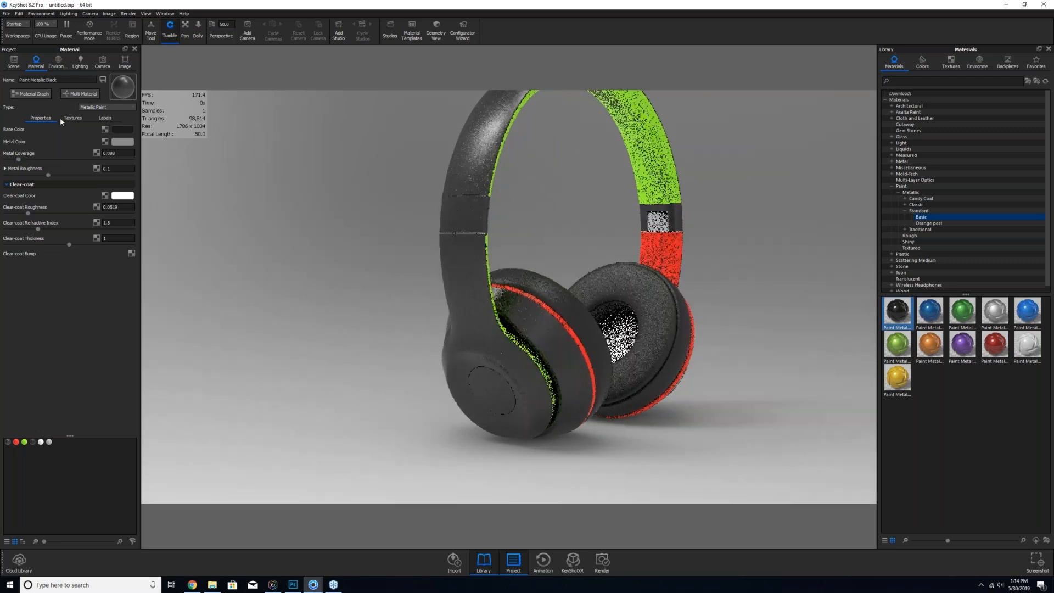
- Open the Material Graph of the black metallic paint and place its window beside the headphones
left_click(35, 95)
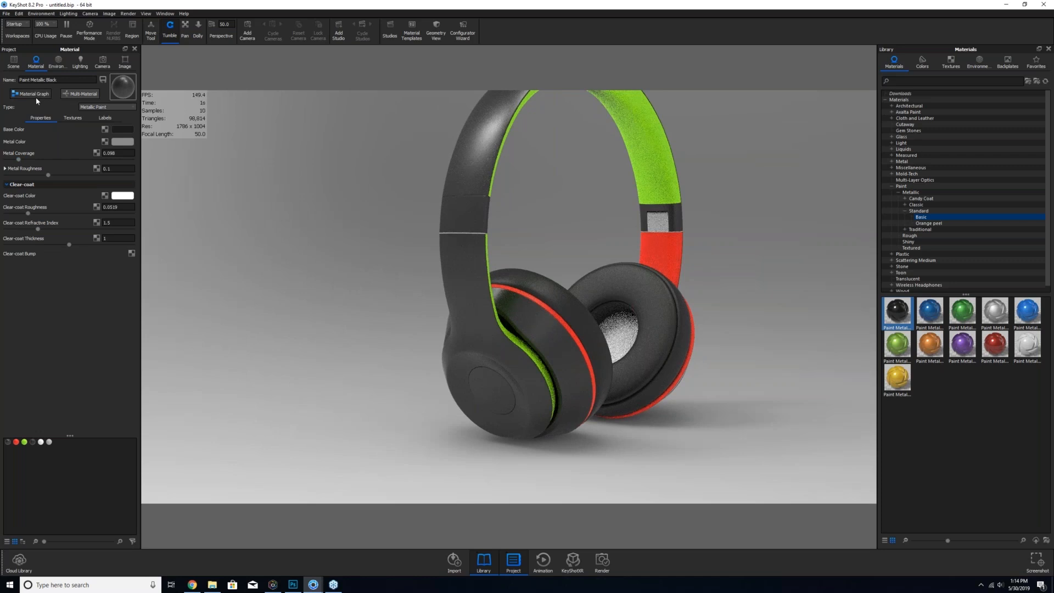
left_click_drag(688, 317, 154, 271)
middle_click_drag(511, 233, 767, 236)
left_click(484, 271)
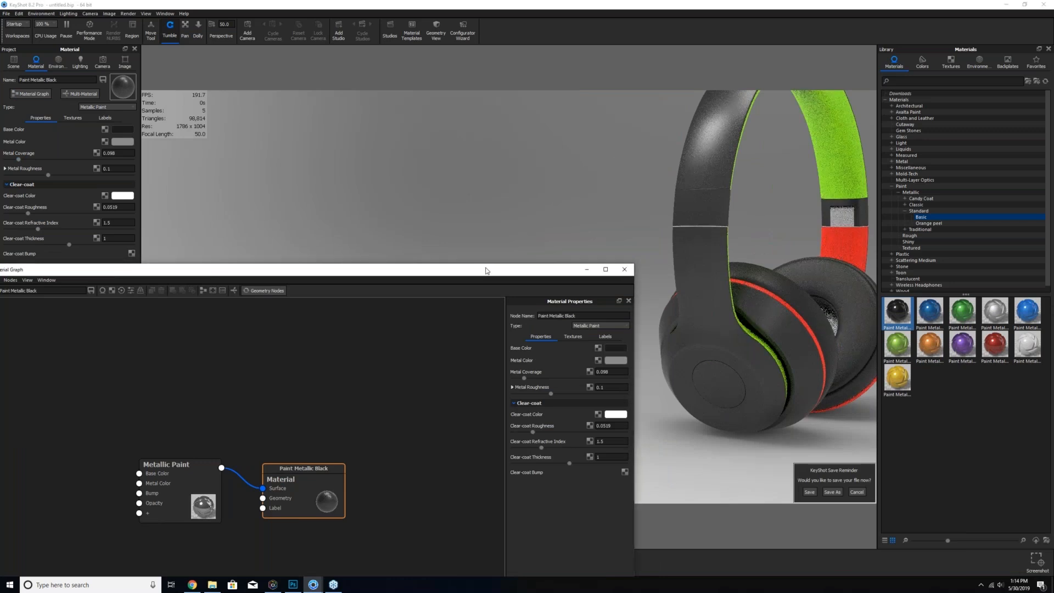
left_click_drag(486, 271, 472, 82)
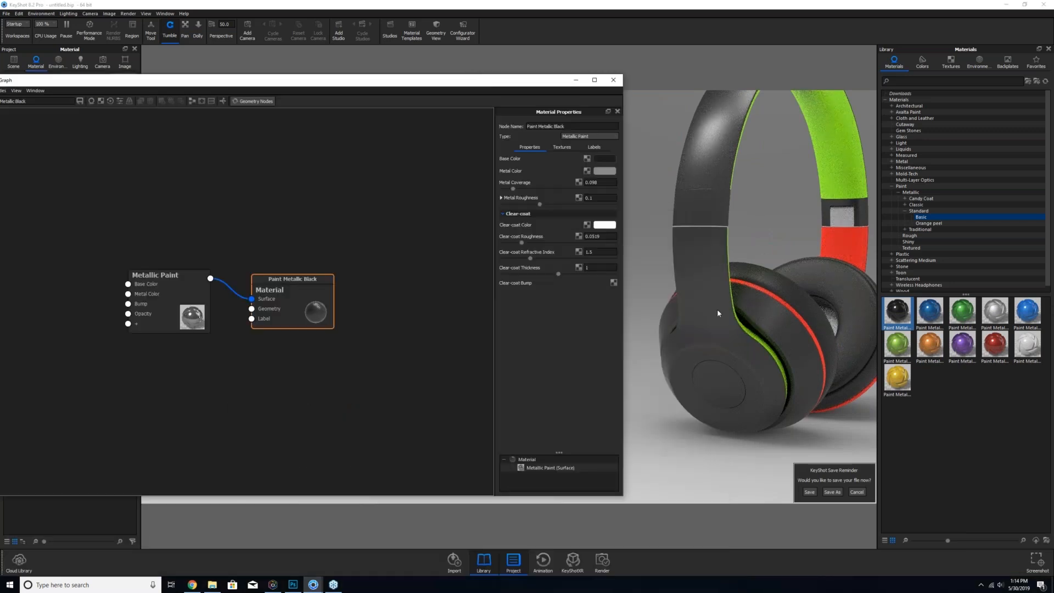
scroll(718, 311, "up", 3)
left_click_drag(734, 320, 604, 292)
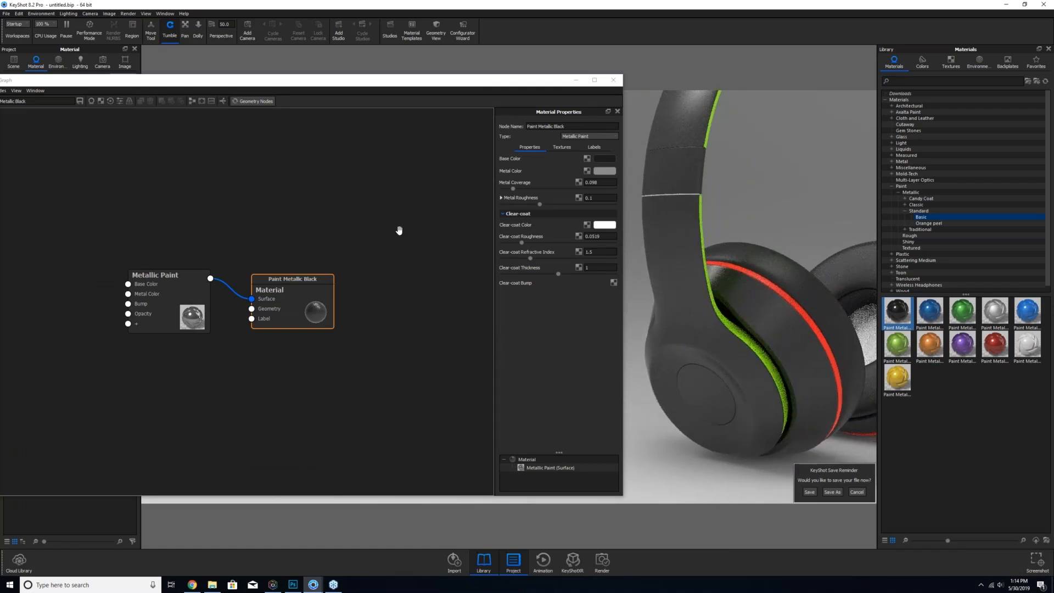
left_click(429, 80)
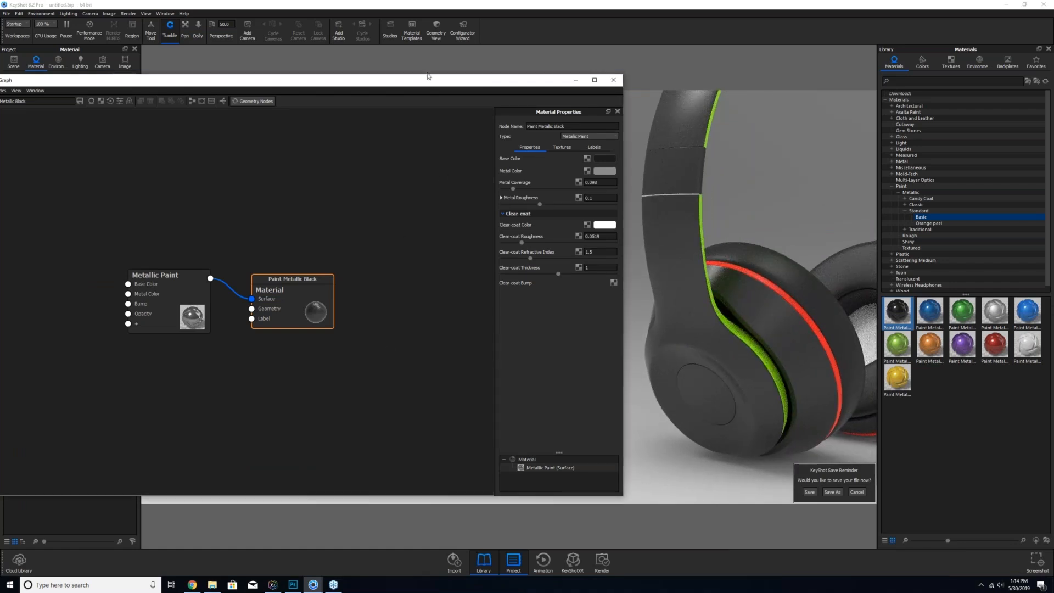
left_click_drag(428, 83, 425, 67)
- Arrange the Metallic Paint node and the material node side by side in the upper part of the graph
left_click_drag(291, 258, 303, 212)
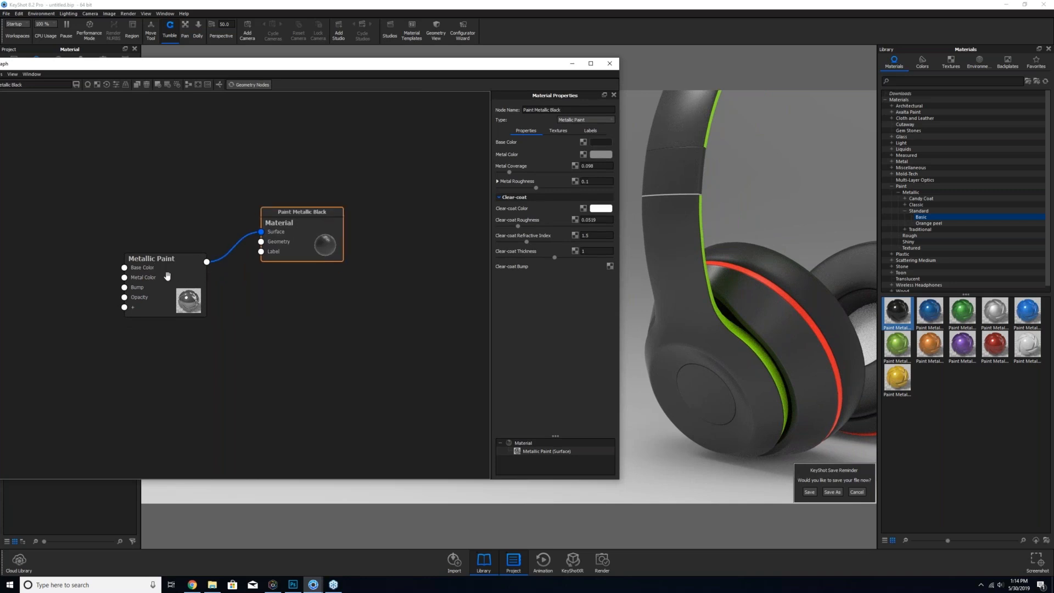
left_click_drag(165, 273, 144, 224)
mouse_move(318, 229)
left_mouse_down()
mouse_move(287, 229)
mouse_move(317, 224)
left_mouse_up()
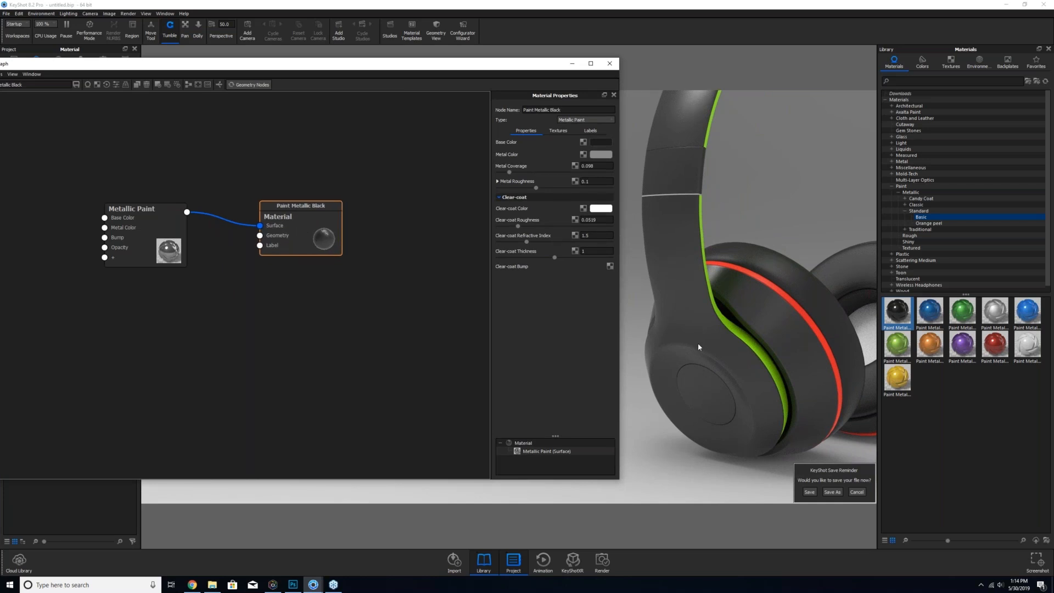
- Duplicate the Metallic Paint node and connect the copy to the material as a new label
scroll(699, 347, "up", 5)
left_click(764, 340)
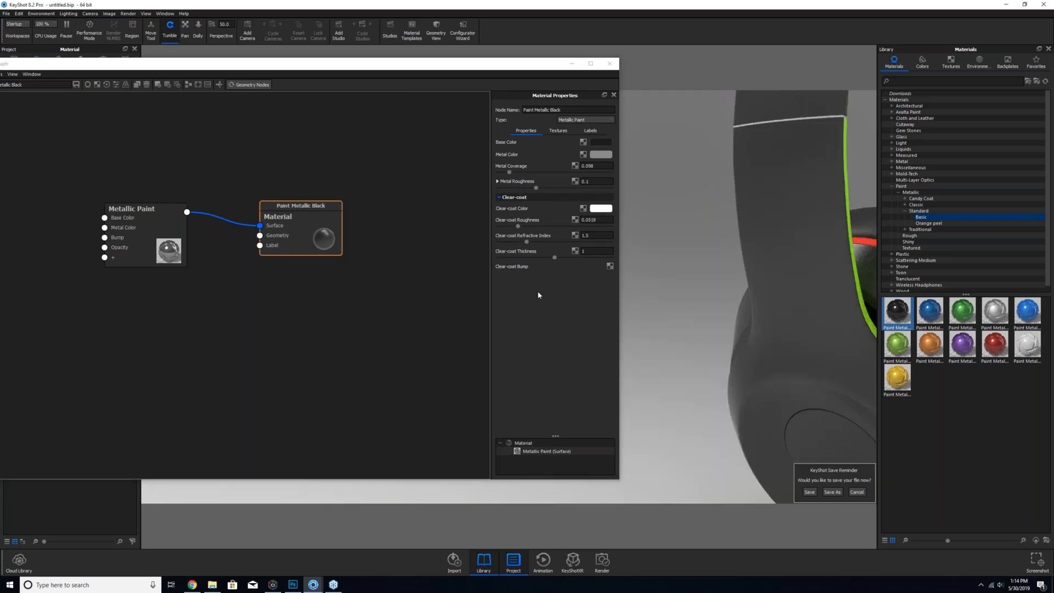
middle_click_drag(844, 391, 709, 348)
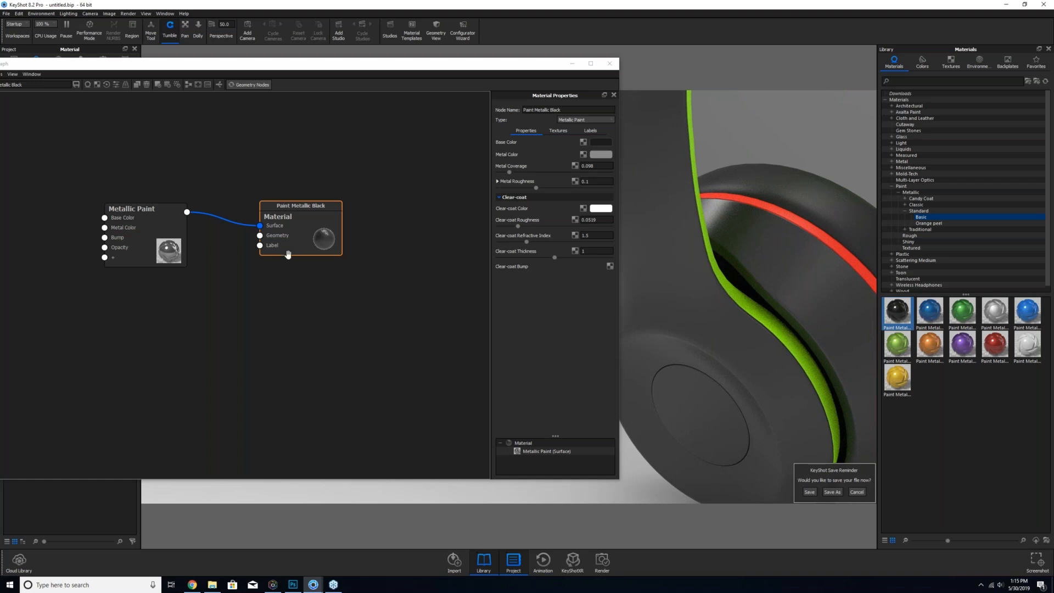
right_click(141, 234)
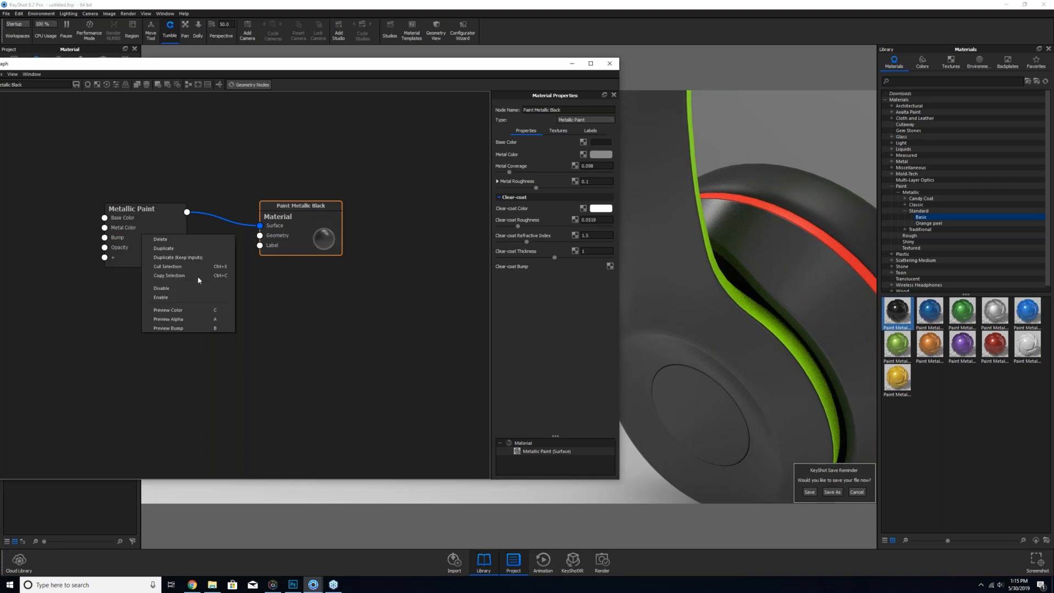
left_click(176, 248)
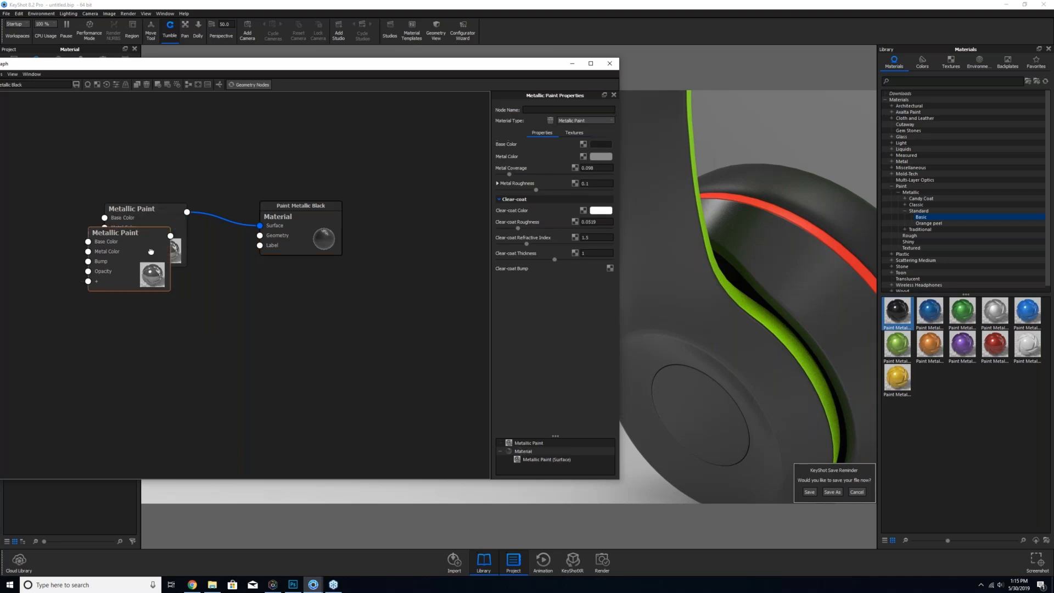
mouse_move(151, 252)
left_mouse_down()
mouse_move(219, 358)
mouse_move(283, 278)
mouse_move(285, 248)
left_mouse_up()
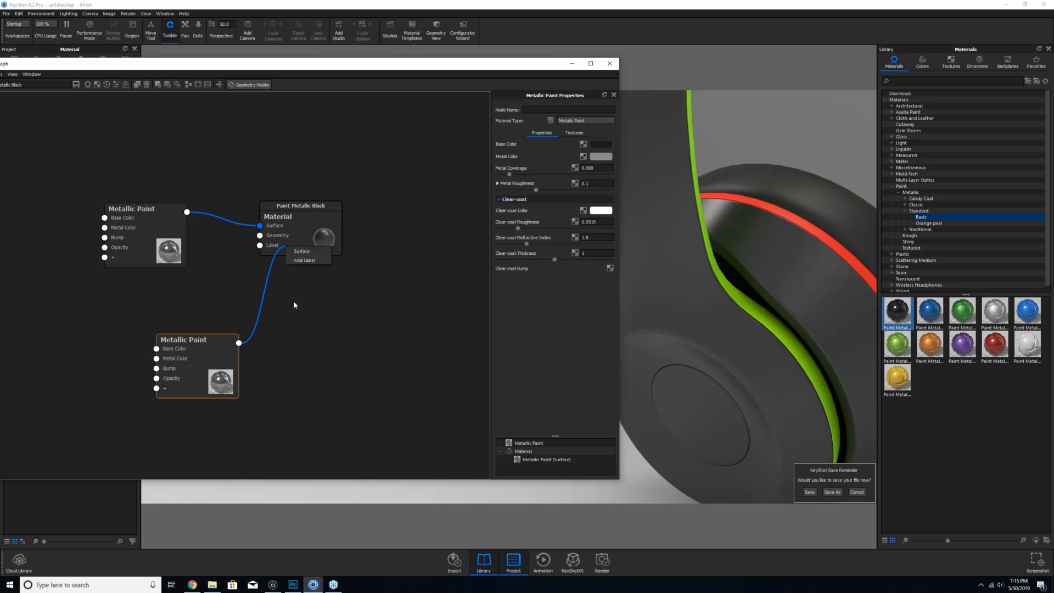
left_click(304, 260)
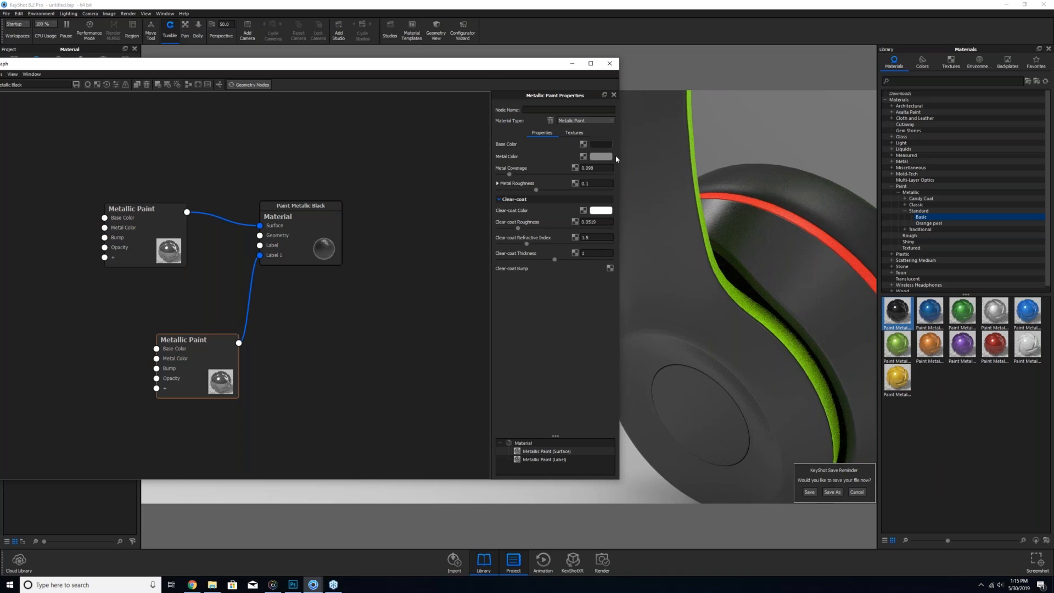
- Set the base color of the duplicated Metallic Paint label to a saturated red
left_click(602, 144)
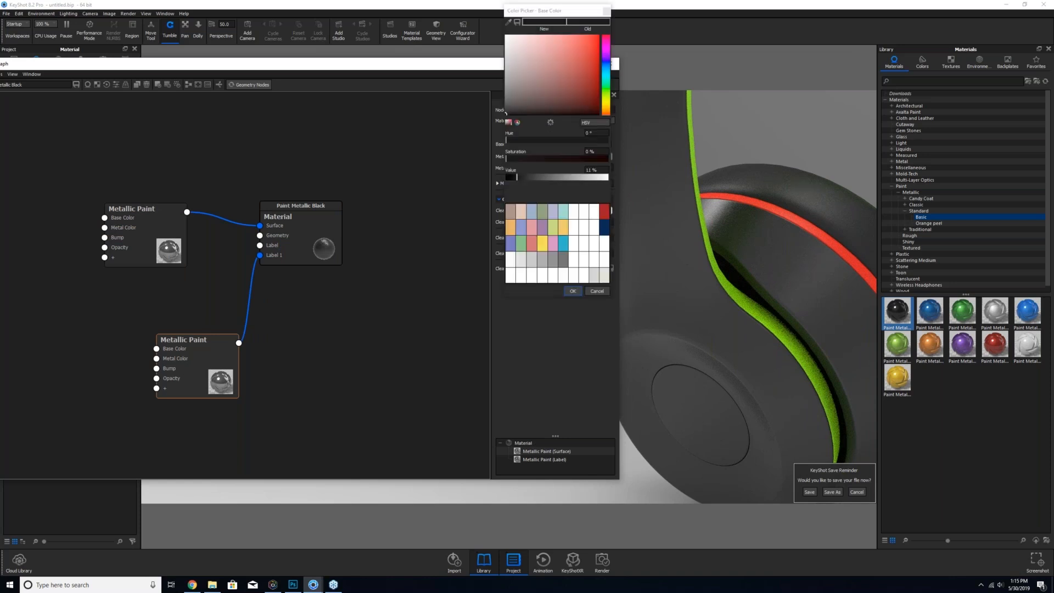
left_click(591, 81)
left_click(573, 291)
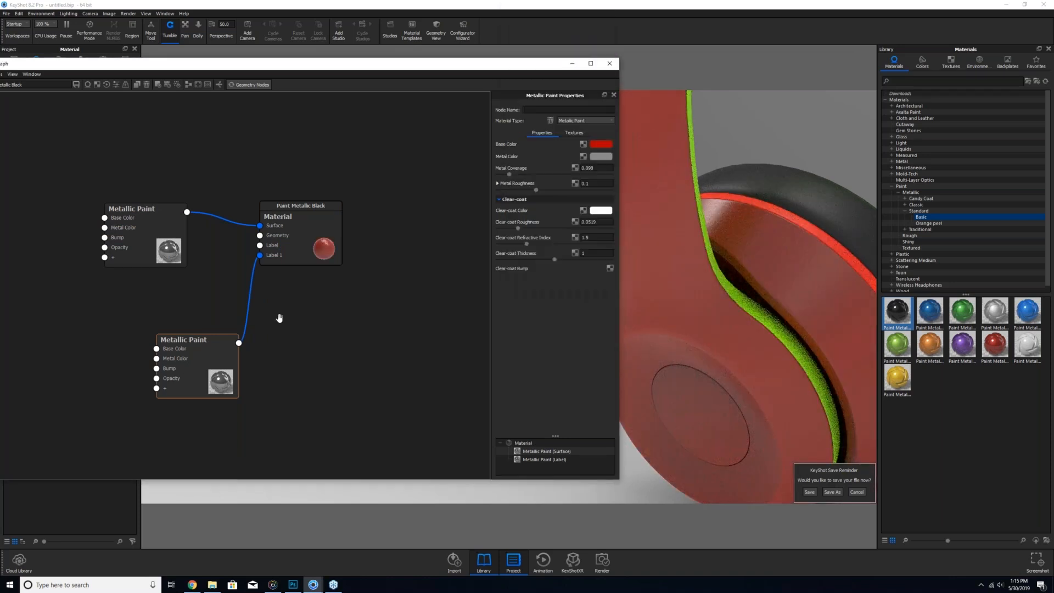
- Stack the two Metallic Paint nodes neatly, with the red label node below the original surface node
mouse_move(190, 369)
left_mouse_down()
mouse_move(157, 372)
mouse_move(198, 337)
mouse_move(142, 331)
mouse_move(109, 363)
mouse_move(113, 336)
mouse_move(158, 326)
left_mouse_up()
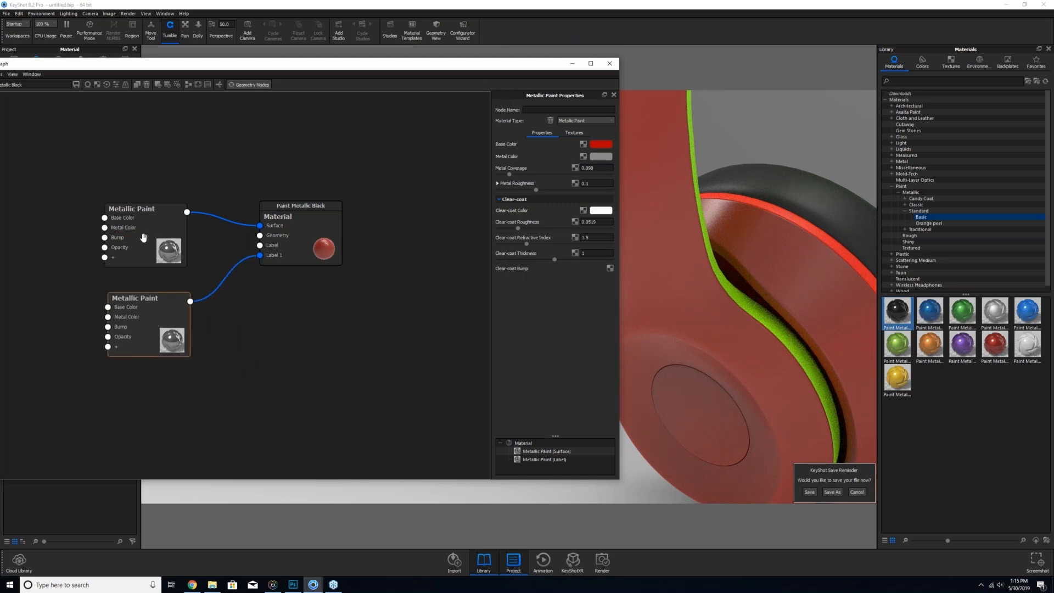
left_click_drag(144, 237, 152, 227)
left_click_drag(148, 329, 147, 311)
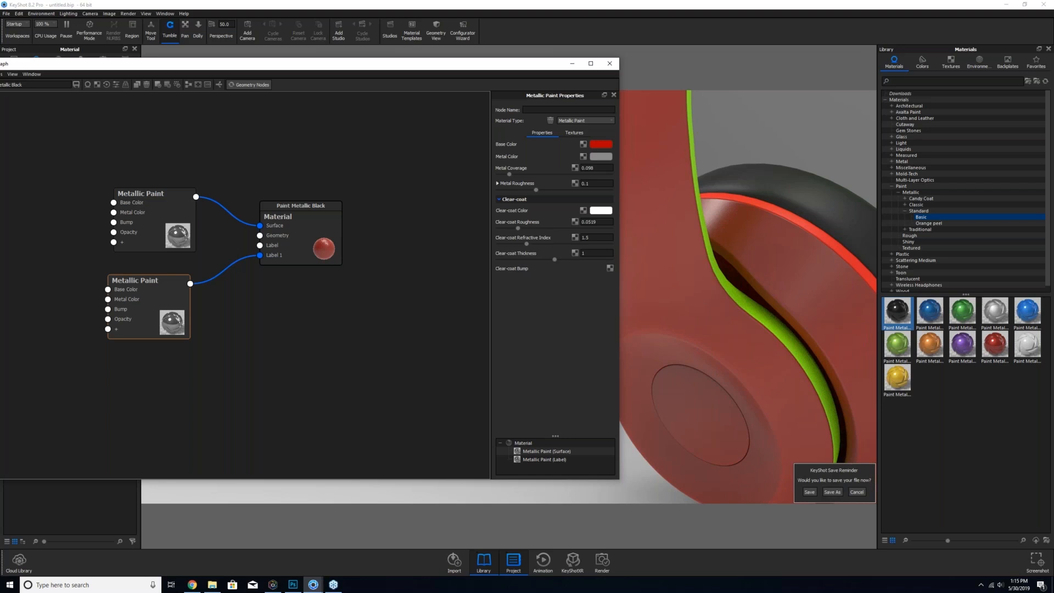
left_click_drag(158, 315, 172, 320)
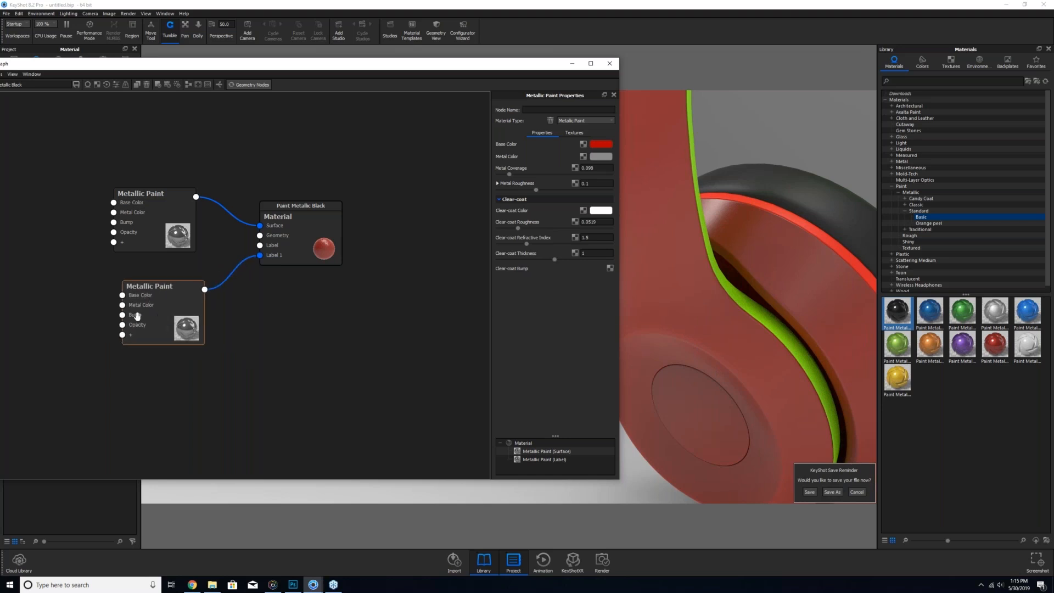
- Load ScratchesLight006_OVERLAY_VAR1_3K as the bump texture of the red Metallic Paint label and tidy the graph nodes
left_click(575, 133)
double_click(571, 156)
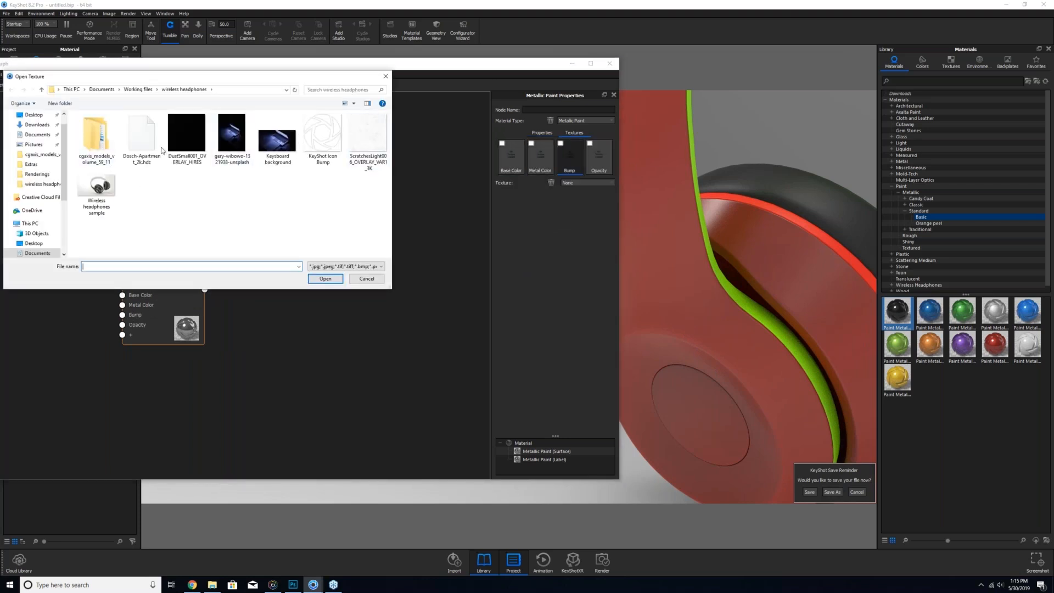
left_click(368, 136)
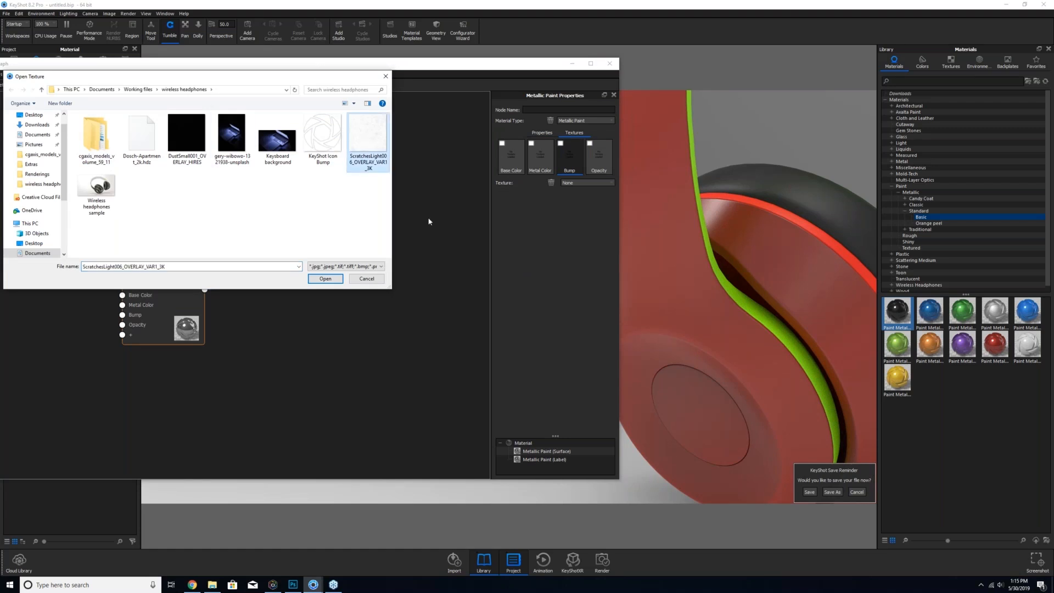
left_click(335, 280)
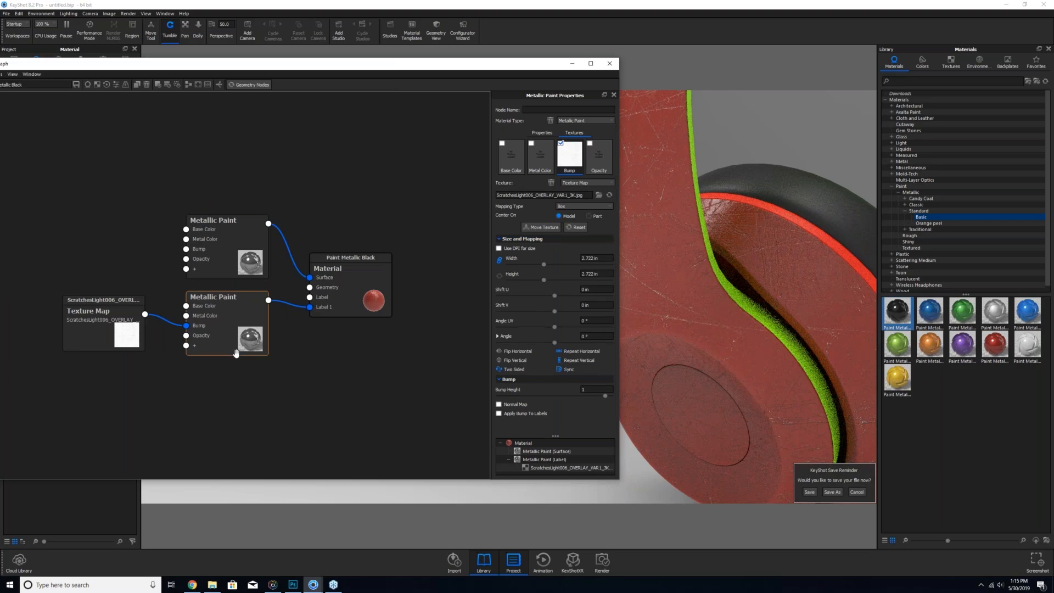
left_click_drag(220, 350, 216, 349)
left_click_drag(320, 310, 319, 309)
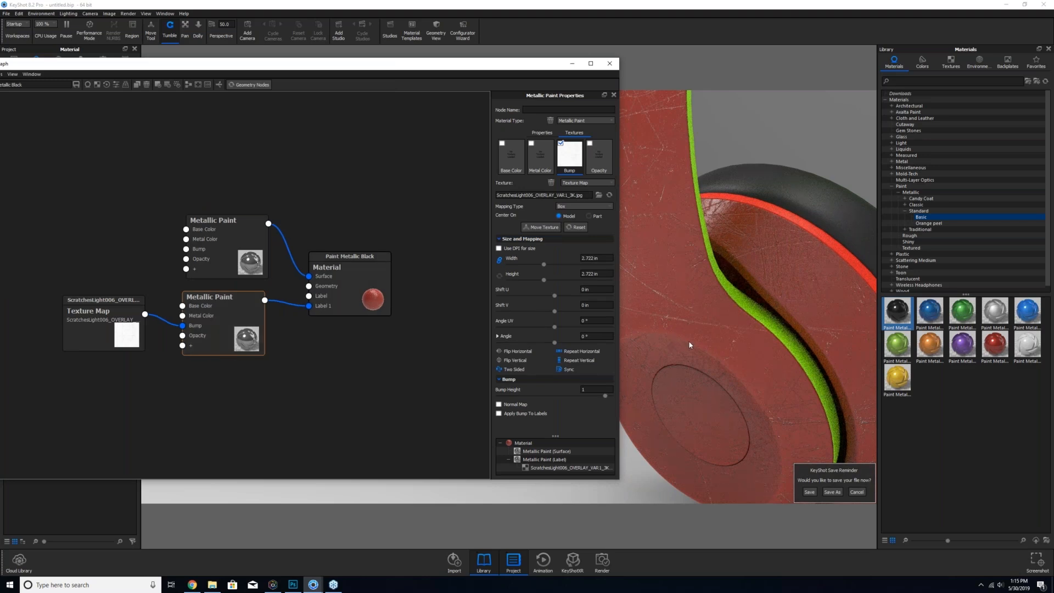
- Preview the scratches texture map alone on the headphones and reduce its linked width and height to about 1.591 in
left_click_drag(691, 344, 724, 393)
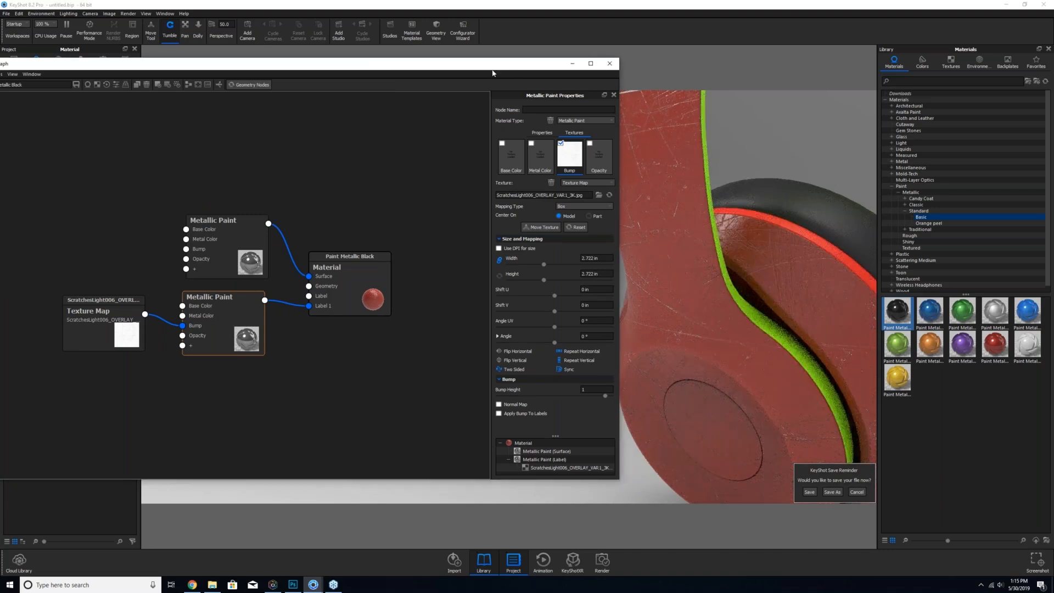
left_click_drag(506, 68, 437, 72)
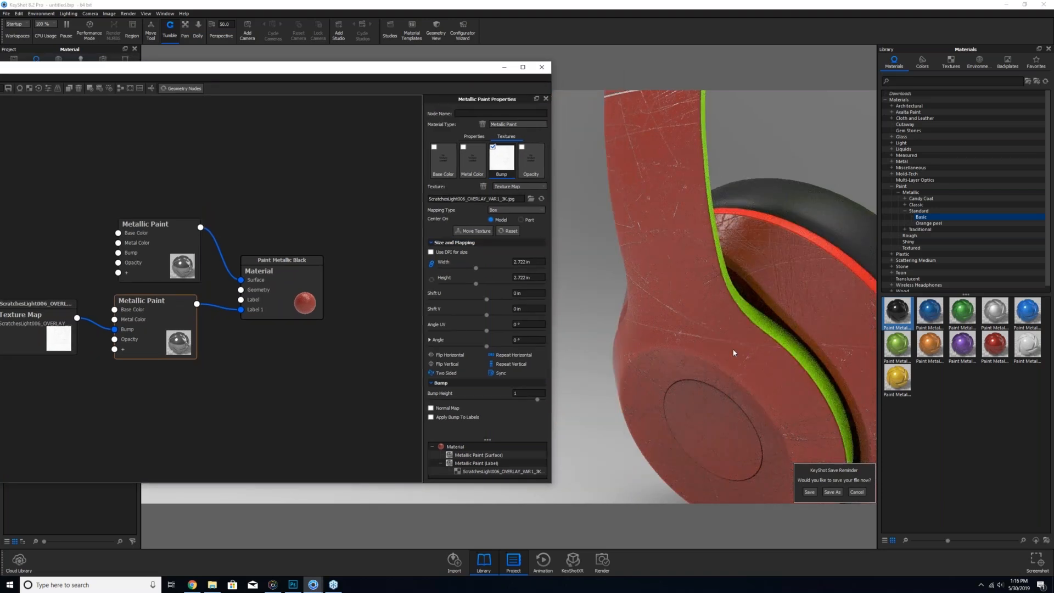
middle_click_drag(687, 318, 658, 276)
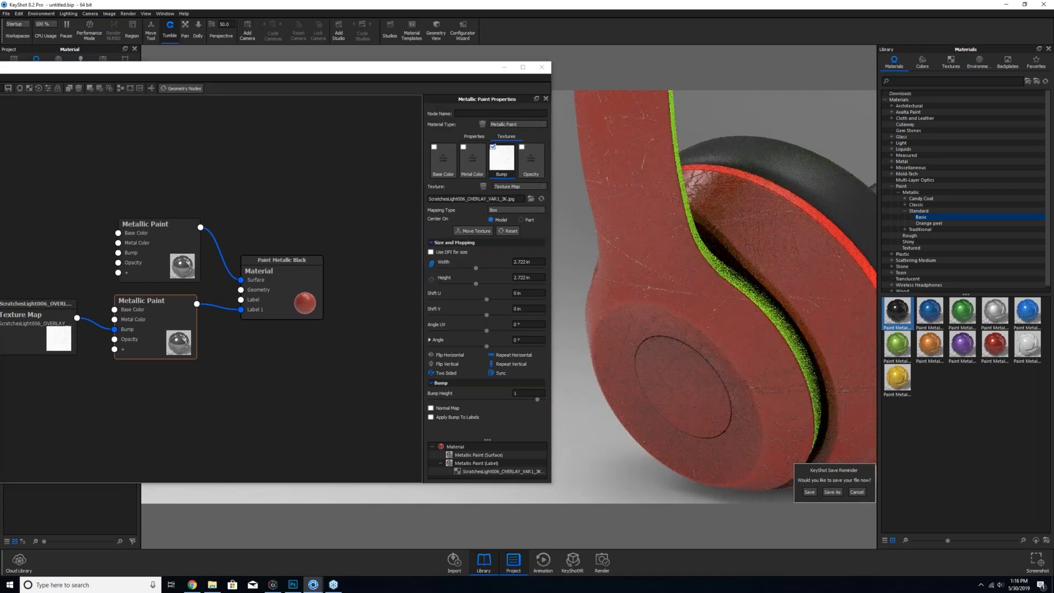
left_click_drag(165, 333, 172, 339)
left_click_drag(70, 339, 89, 346)
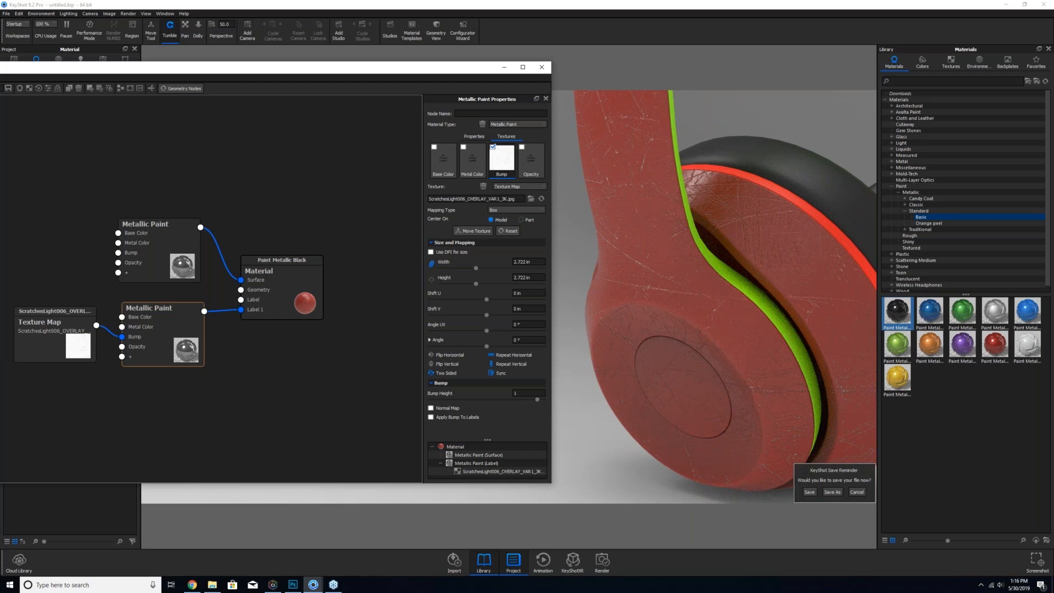
key("c")
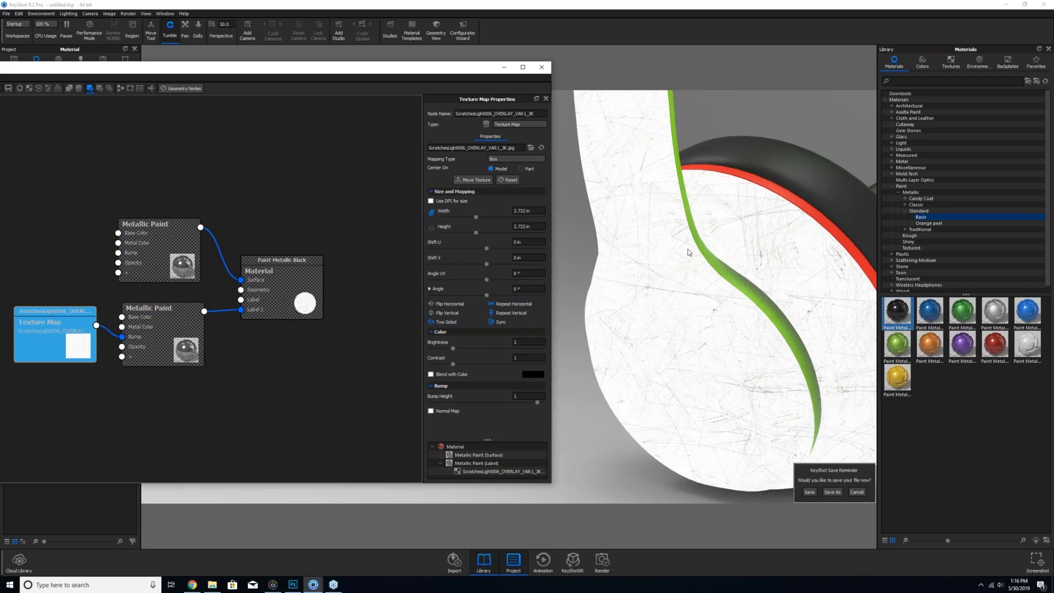
left_click_drag(476, 217, 463, 222)
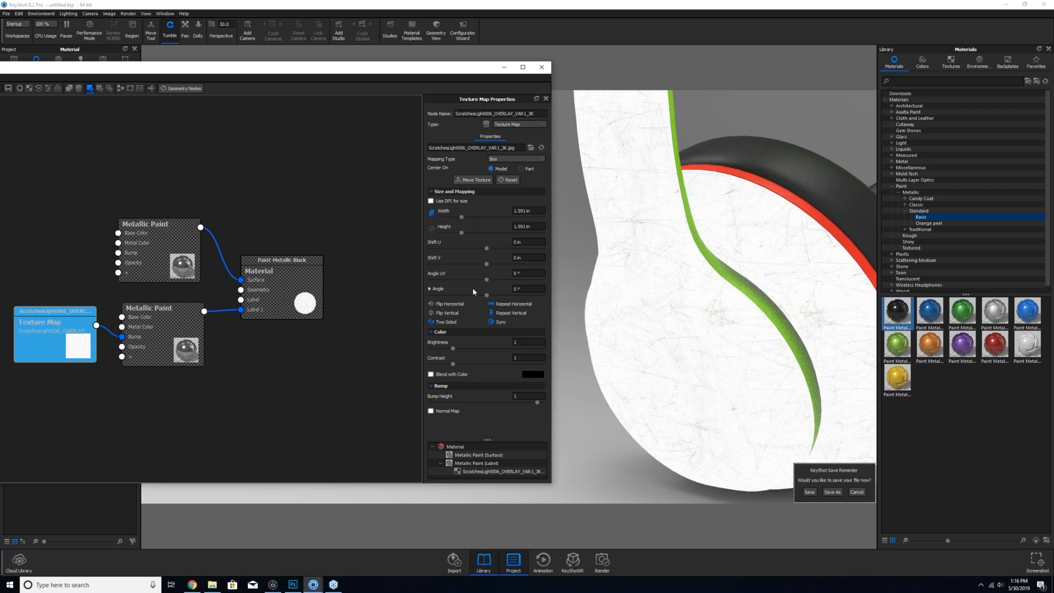
- Set the bump height of the scratches texture map to -0.25
left_click(518, 397)
type("-.25")
key("Return")
- Turn off the texture-only preview and set the scratches texture map's bump height to 1, judging the scratches up close on the earcup
left_click(52, 342)
left_click(357, 384)
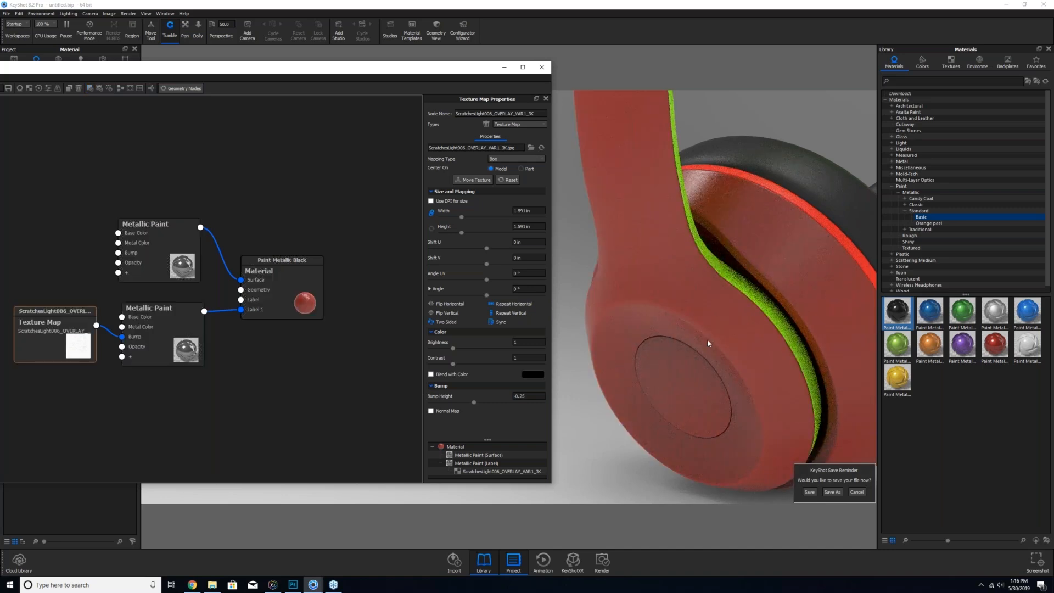
left_click(692, 334)
scroll(690, 327, "up", 3)
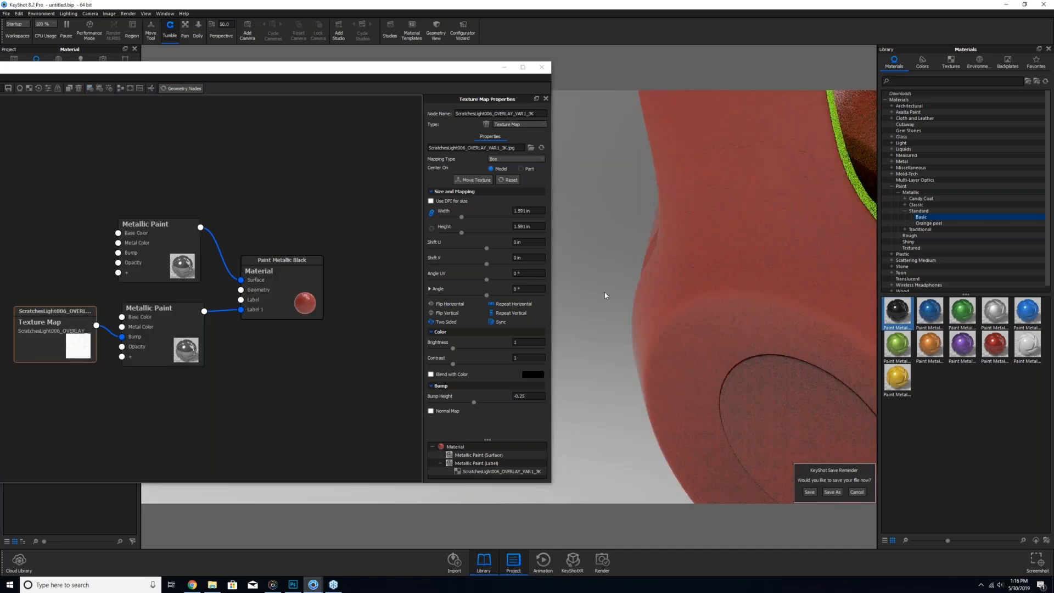
scroll(604, 292, "up", 2)
scroll(597, 294, "up", 1)
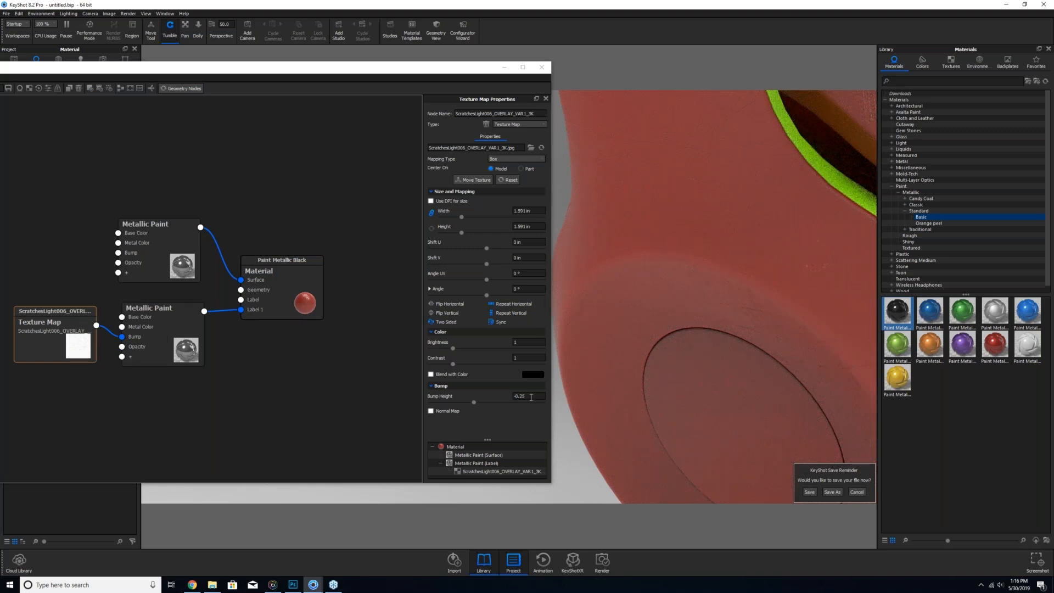
left_click_drag(531, 397, 490, 399)
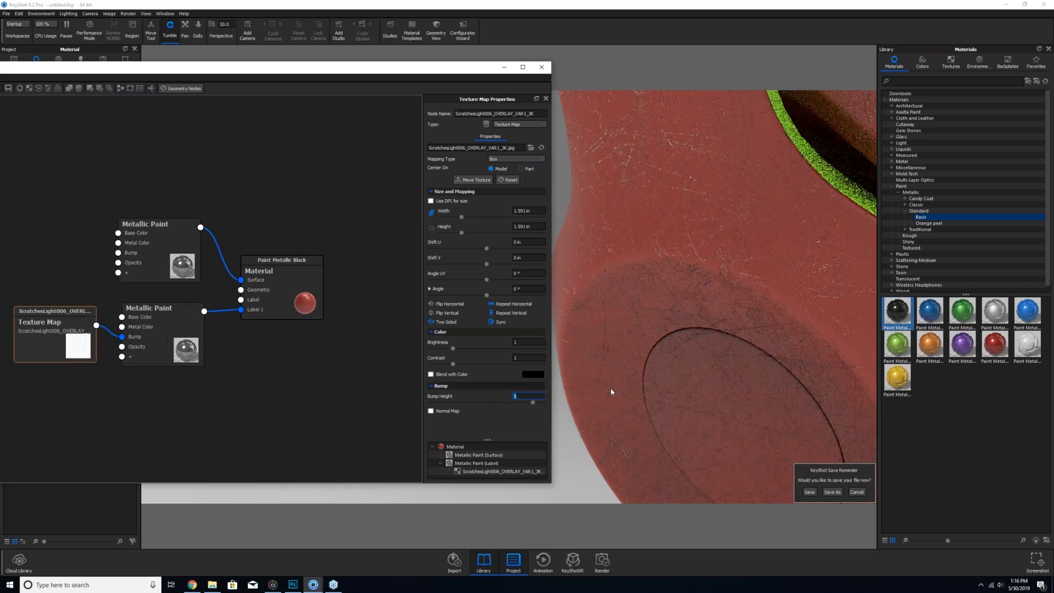
scroll(681, 373, "down", 3)
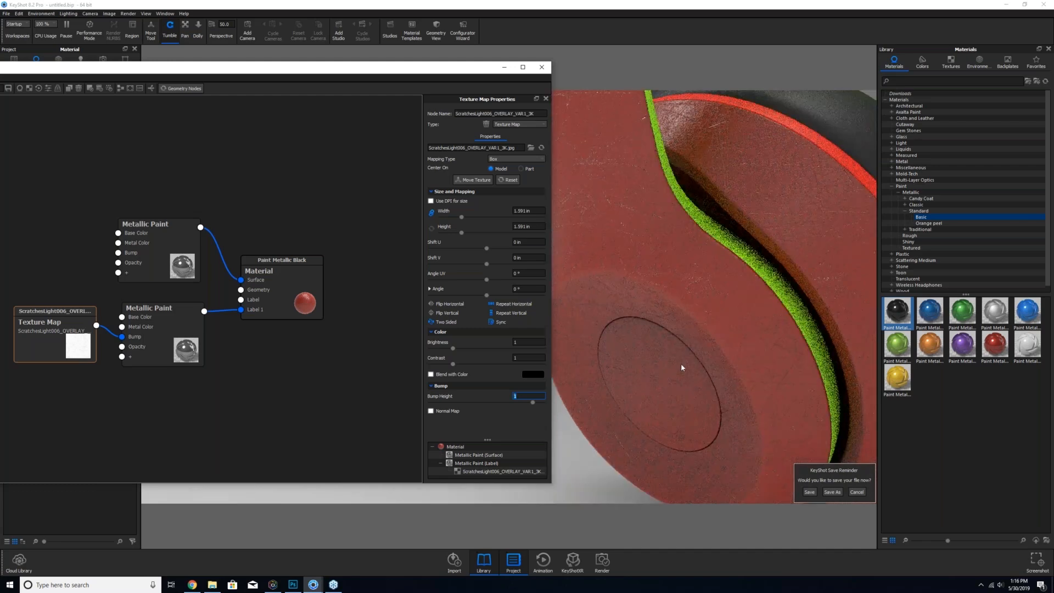
left_click_drag(681, 363, 685, 367)
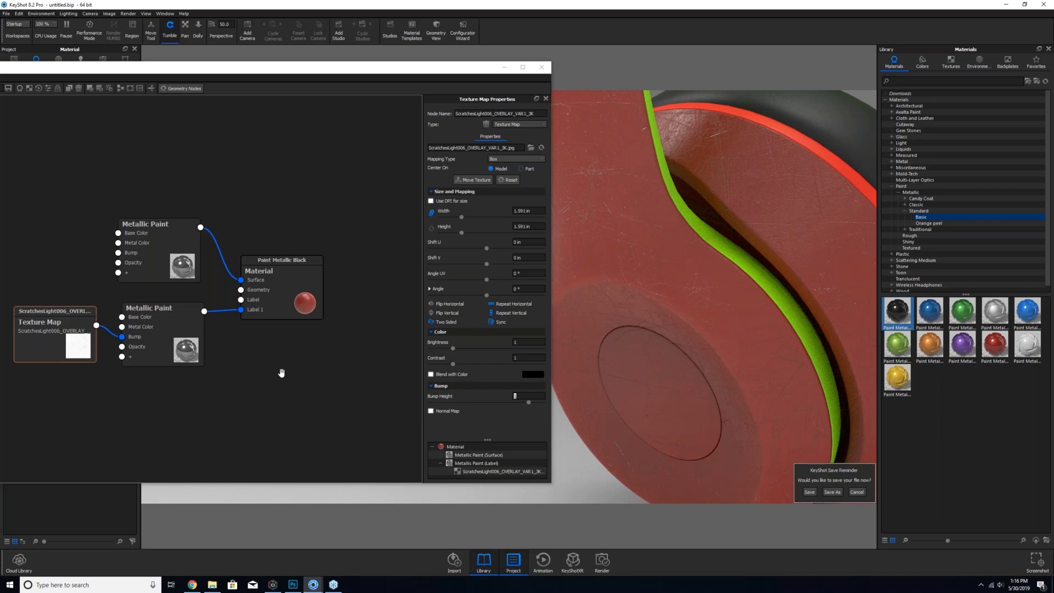
- Add a Curvature texture node, connect it to the opacity of the red Metallic Paint label, and place it below the scratches node
mouse_move(152, 320)
left_mouse_down()
mouse_move(161, 334)
mouse_move(172, 316)
mouse_move(181, 321)
mouse_move(149, 333)
left_mouse_up()
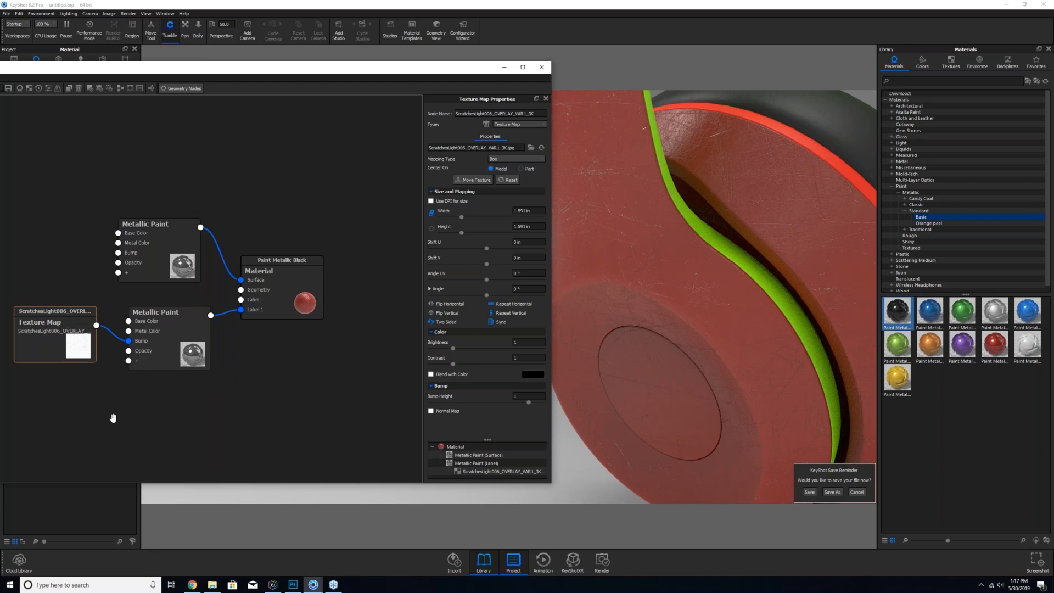
right_click(112, 418)
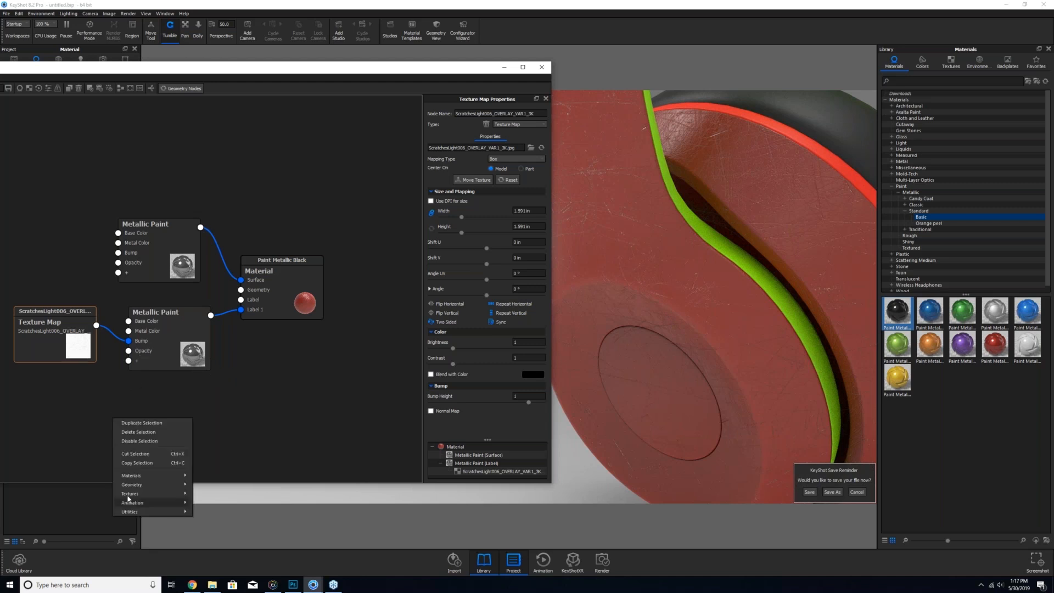
mouse_move(128, 497)
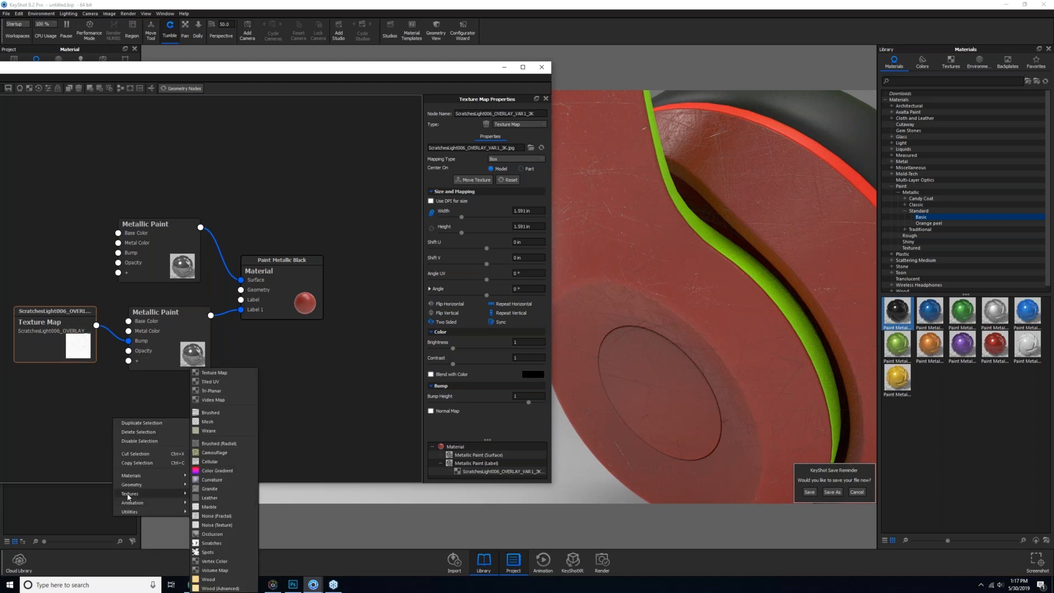
left_click(212, 481)
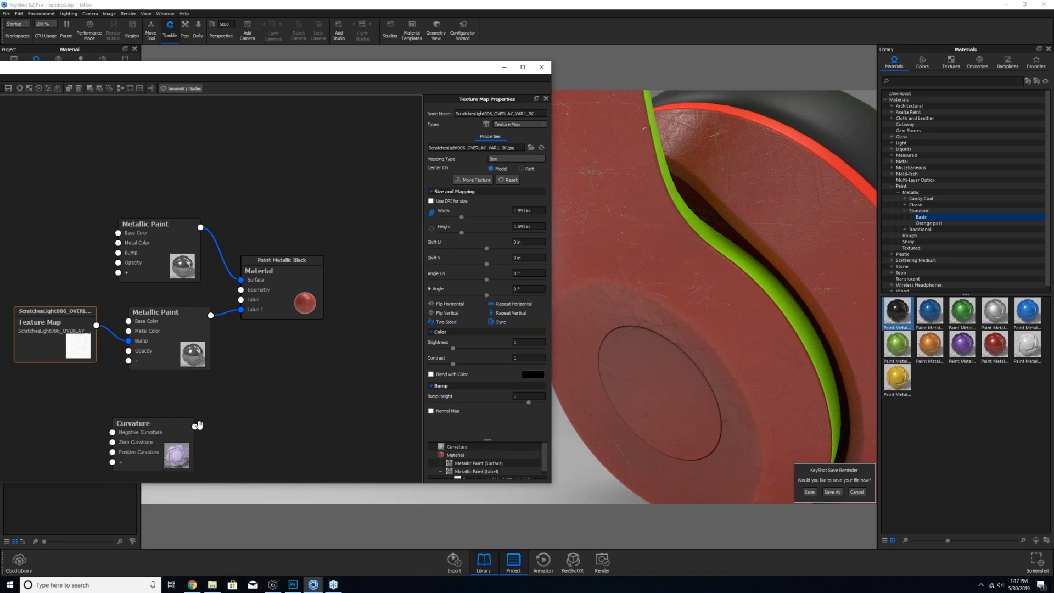
mouse_move(195, 427)
left_mouse_down()
mouse_move(128, 379)
mouse_move(129, 350)
left_mouse_up()
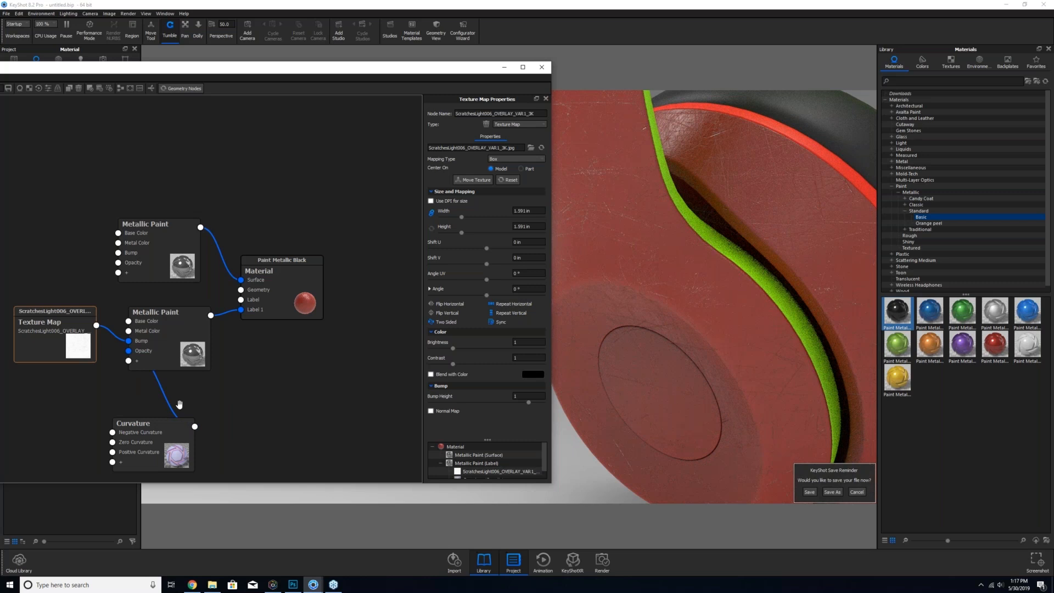
left_click_drag(139, 445, 63, 412)
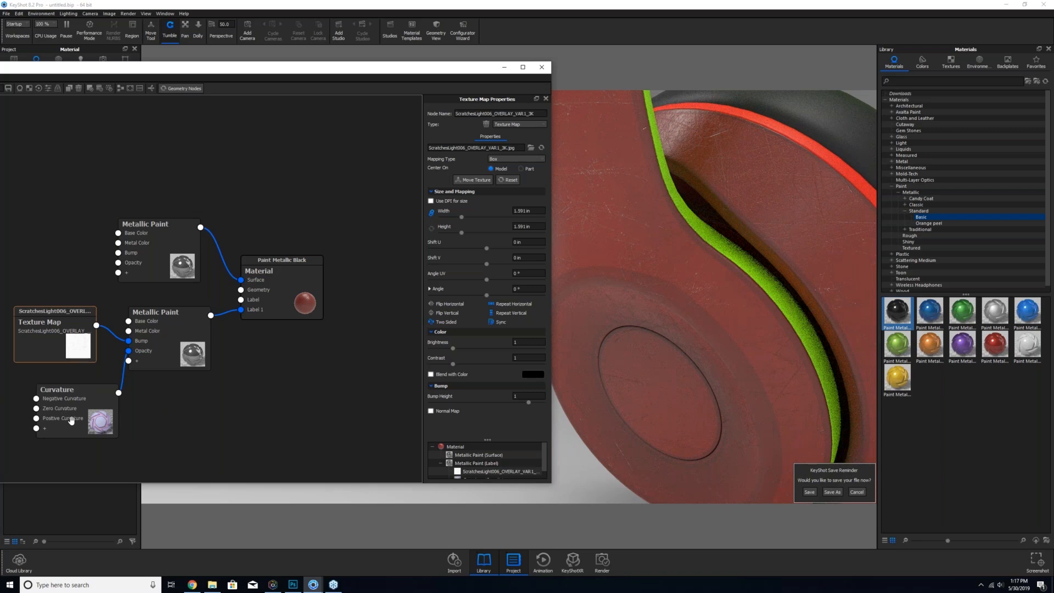
- Preview the Curvature node alone on the headphones and set its negative curvature color to black
left_click(71, 421)
key("c")
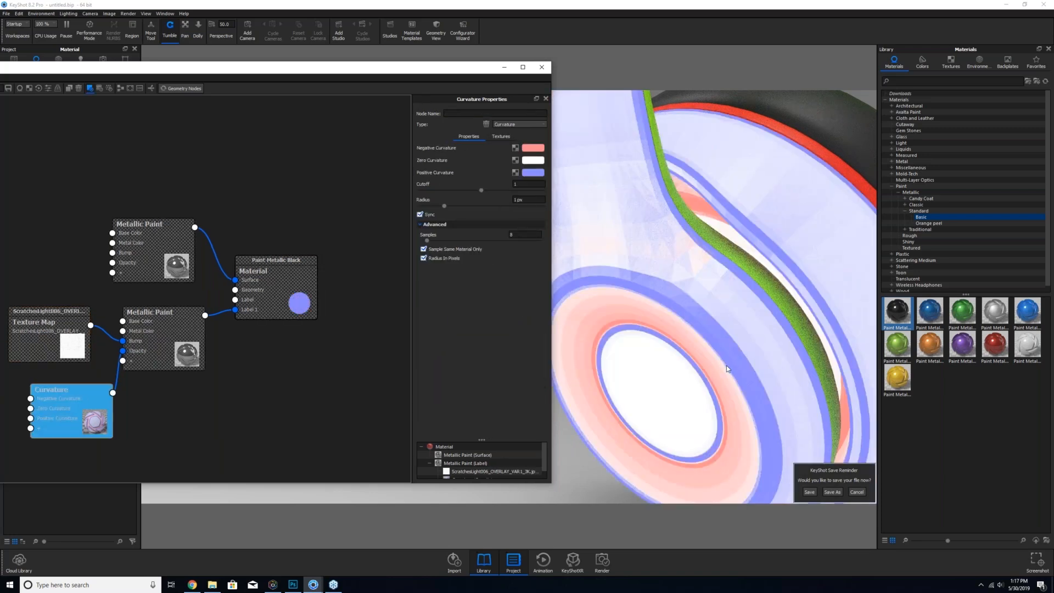
scroll(728, 369, "down", 5)
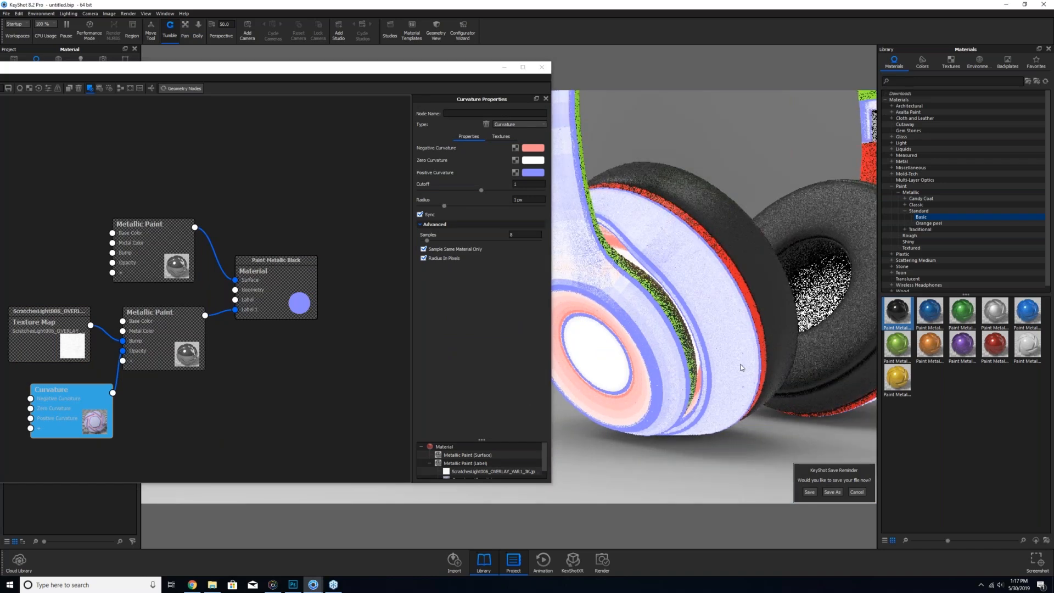
middle_click_drag(742, 368, 773, 365)
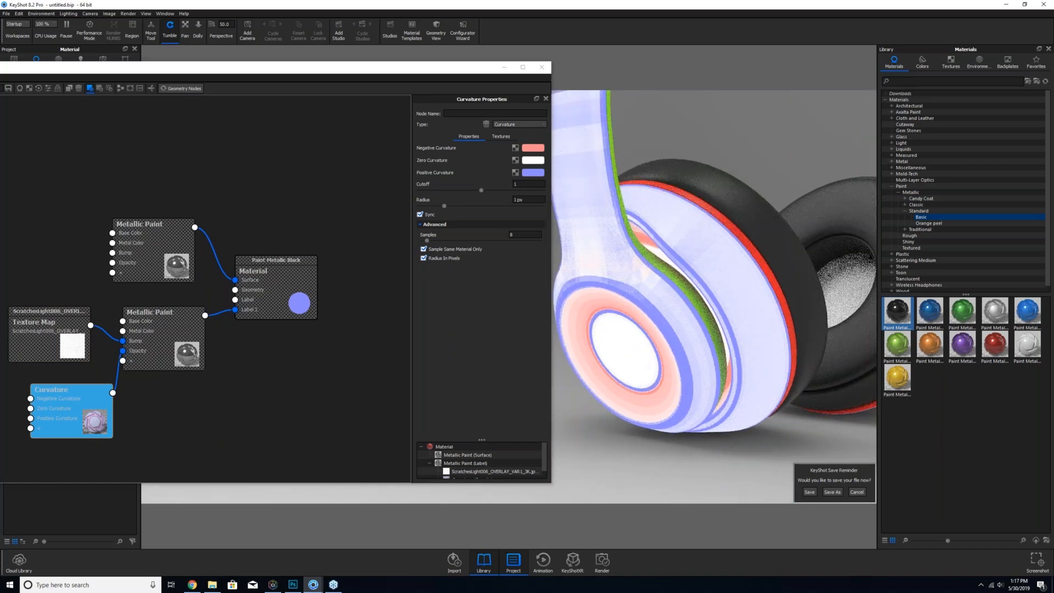
left_click(532, 148)
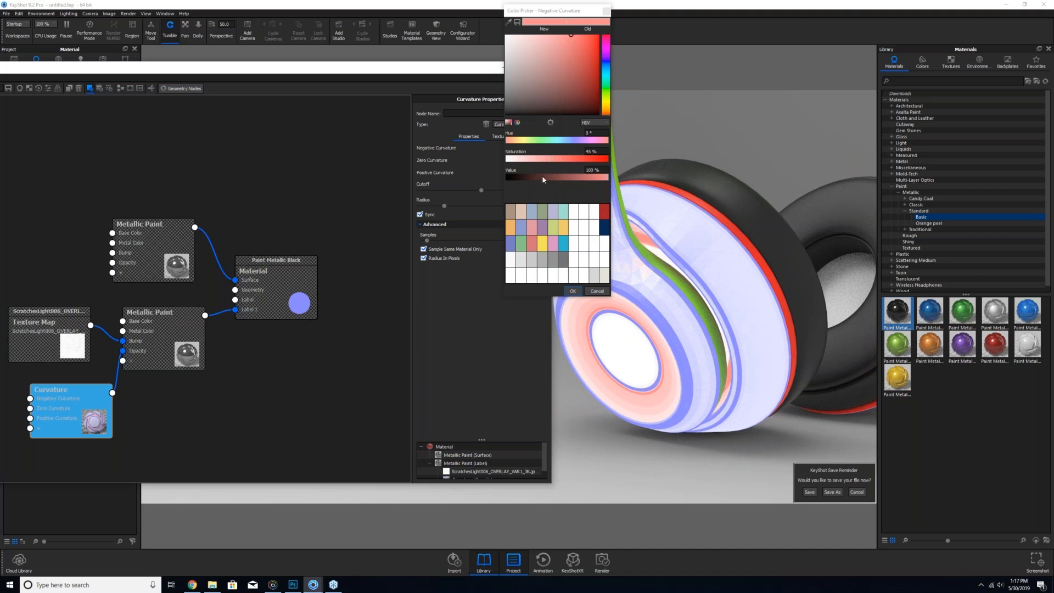
left_click_drag(542, 176, 506, 177)
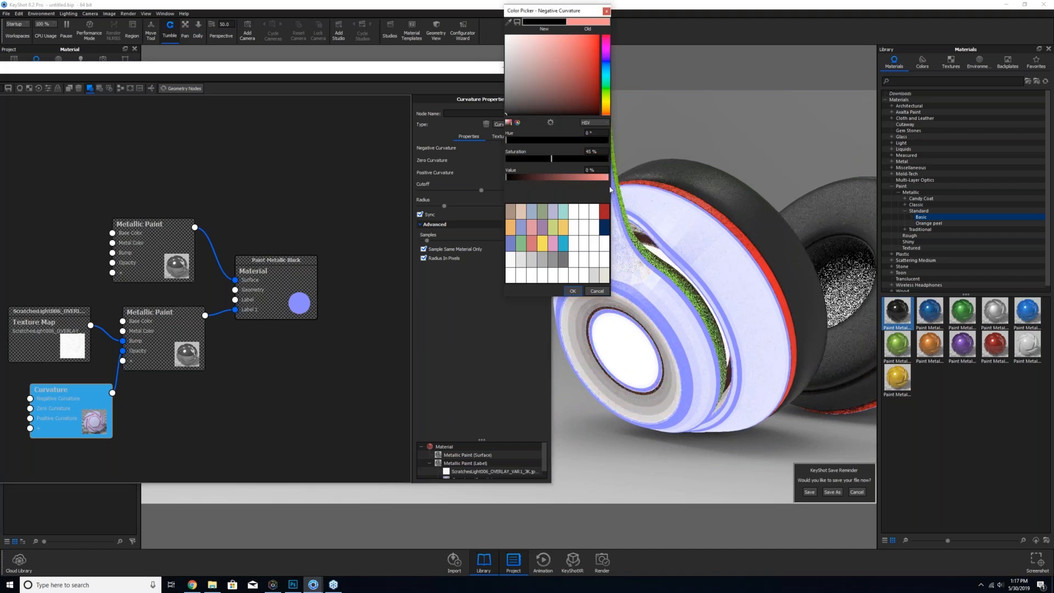
key("Return")
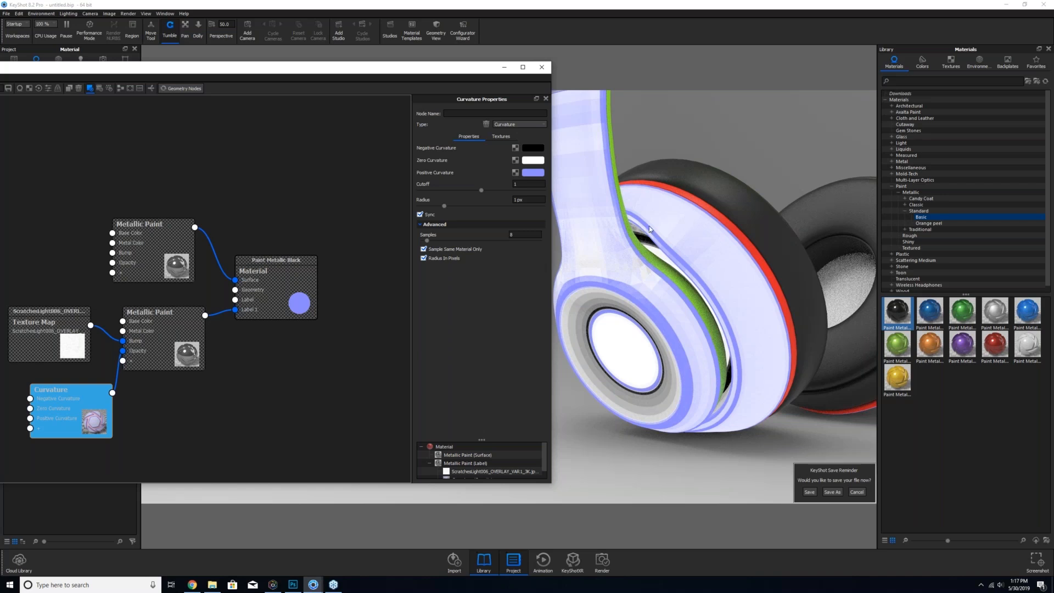
- Set the Curvature node's zero curvature color to black and its positive curvature color to white
left_click(533, 160)
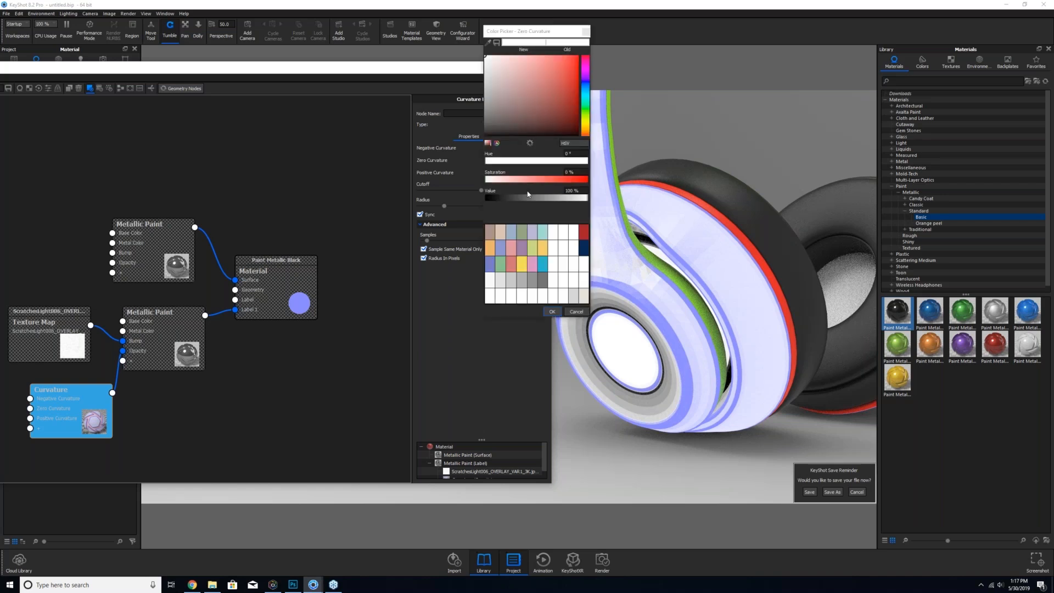
left_click_drag(456, 202, 455, 204)
left_click(555, 311)
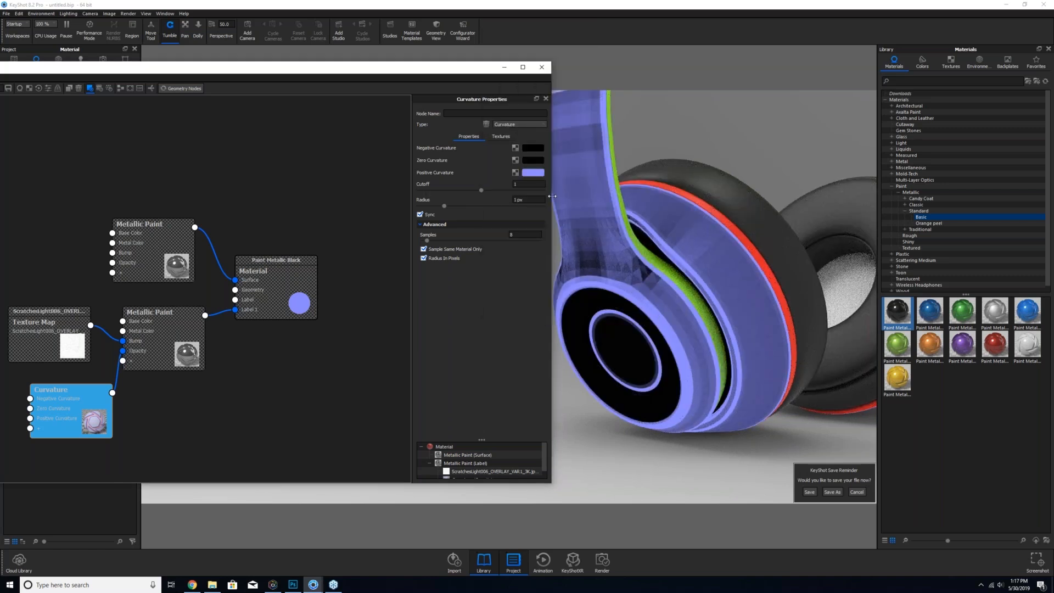
left_click(531, 173)
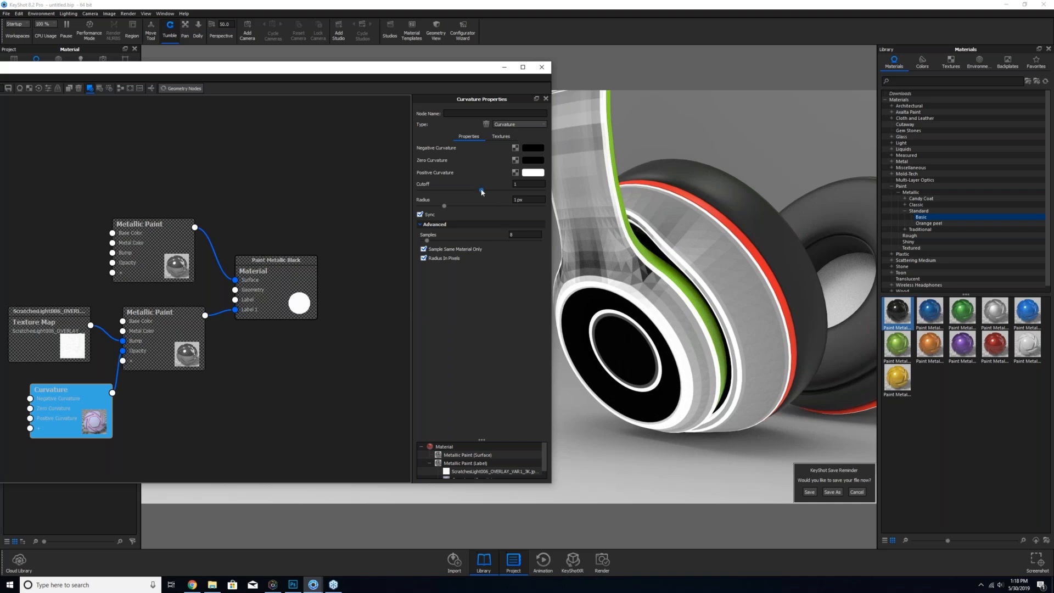
- Set the Curvature node's radius to 5 px and its cutoff to 15 to narrow the mask to the edges
left_click_drag(481, 190, 531, 190)
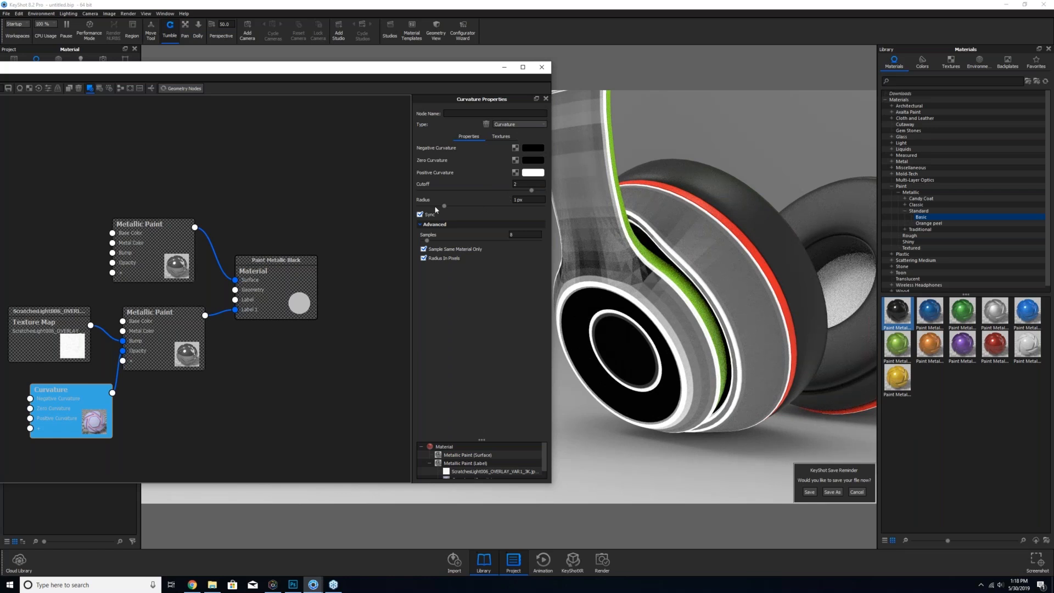
left_click_drag(491, 210, 578, 207)
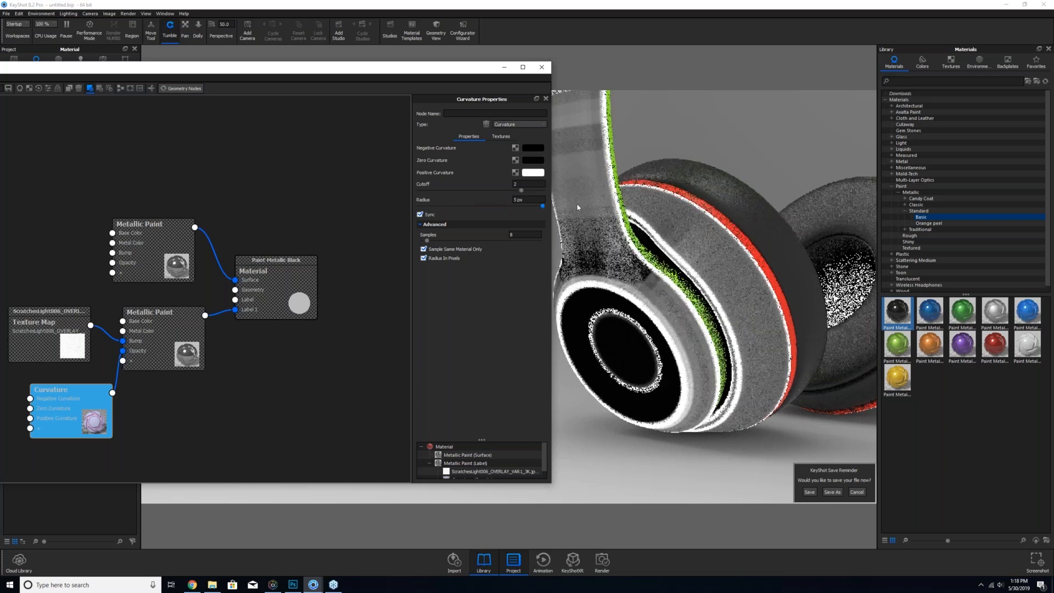
double_click(519, 184)
type("1")
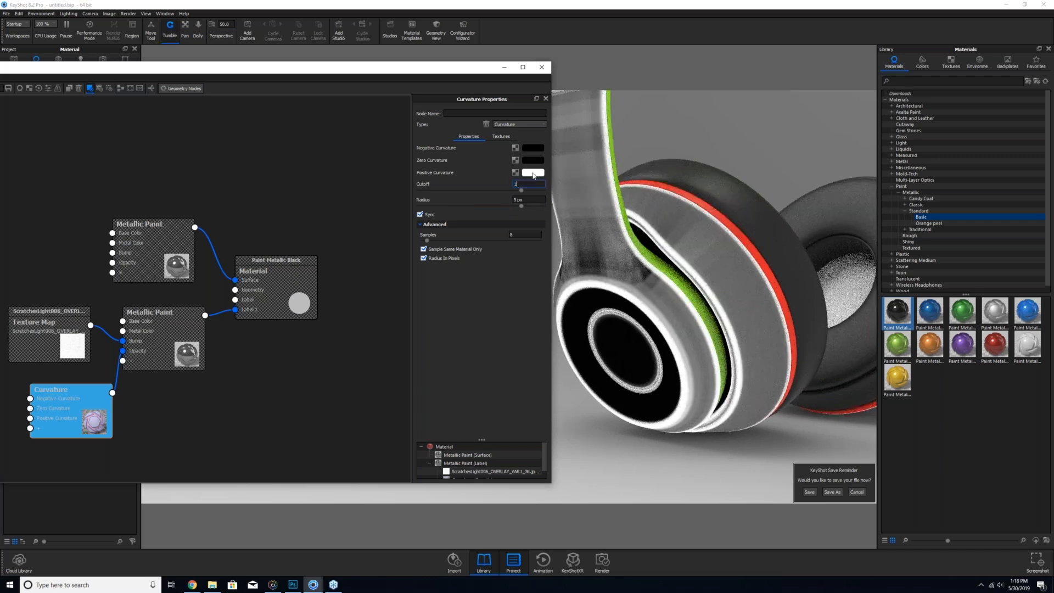
type("0")
key("Return")
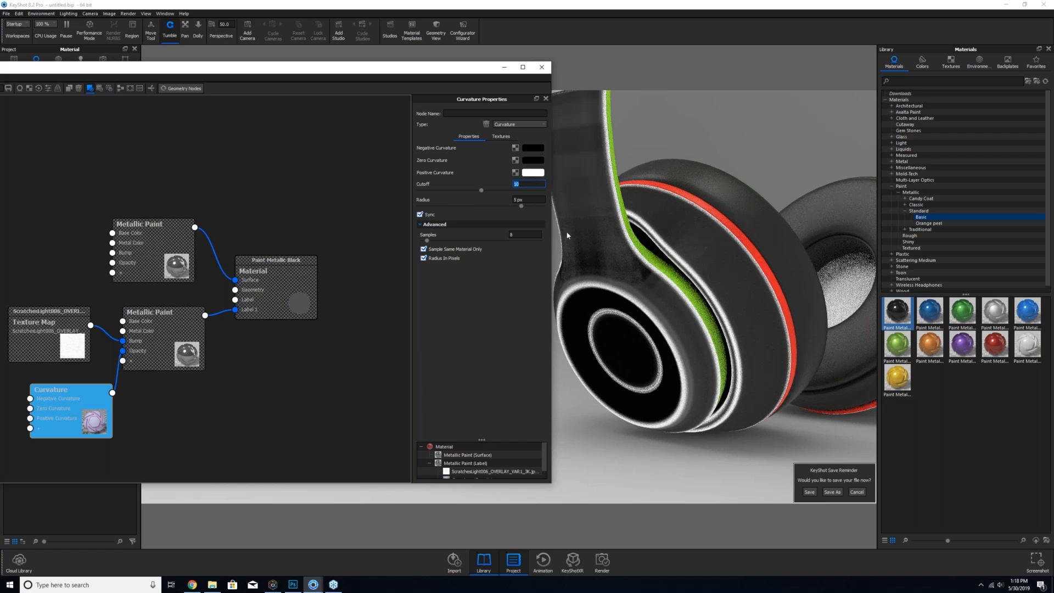
type("15")
key("Return")
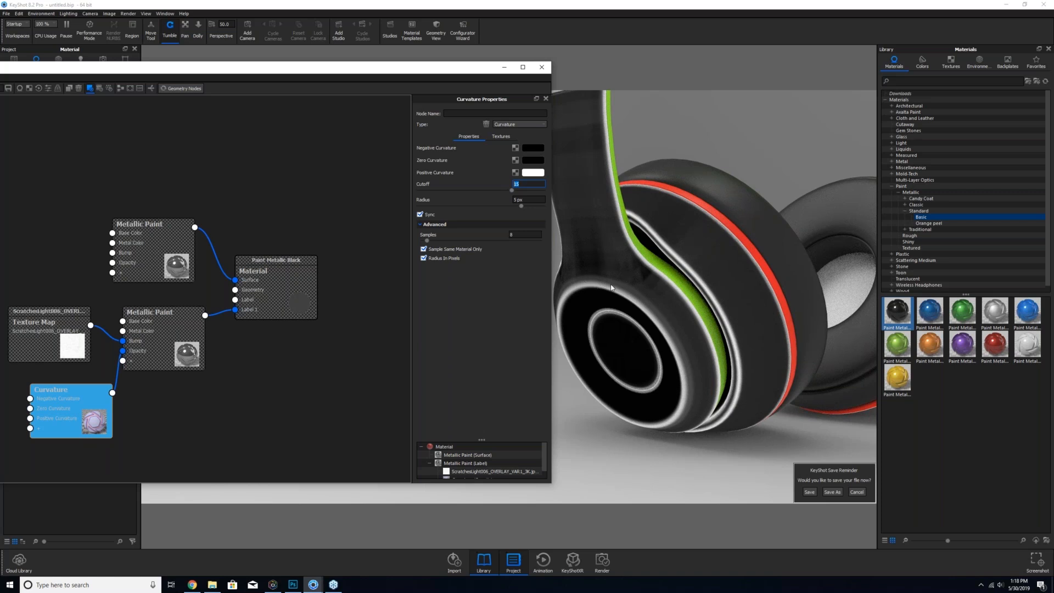
- Turn off the Curvature preview and inspect the masked label along the earcup edges up close
left_click(66, 405)
key("c")
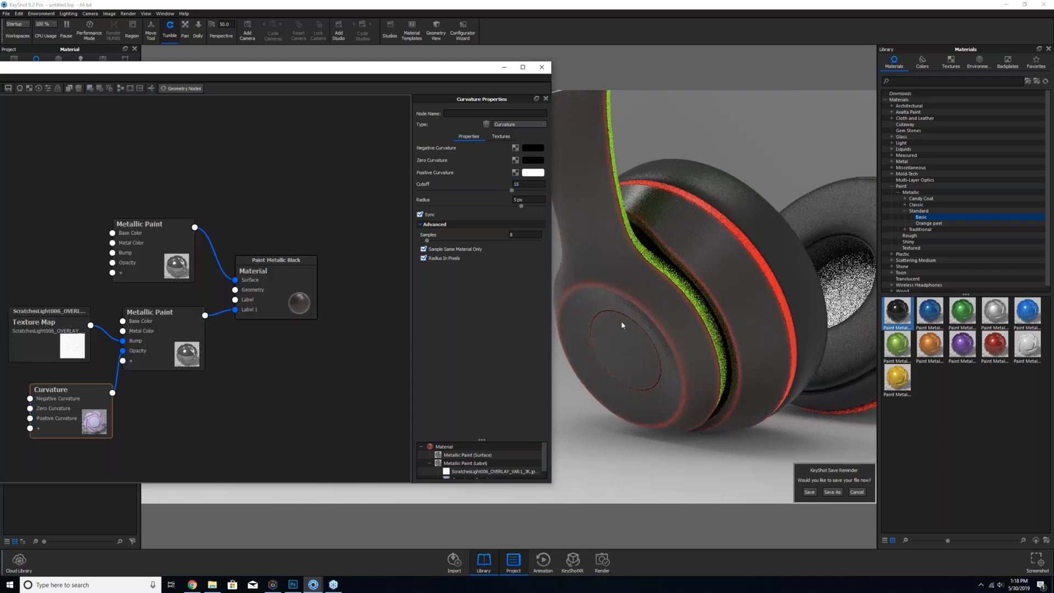
scroll(648, 321, "up", 5)
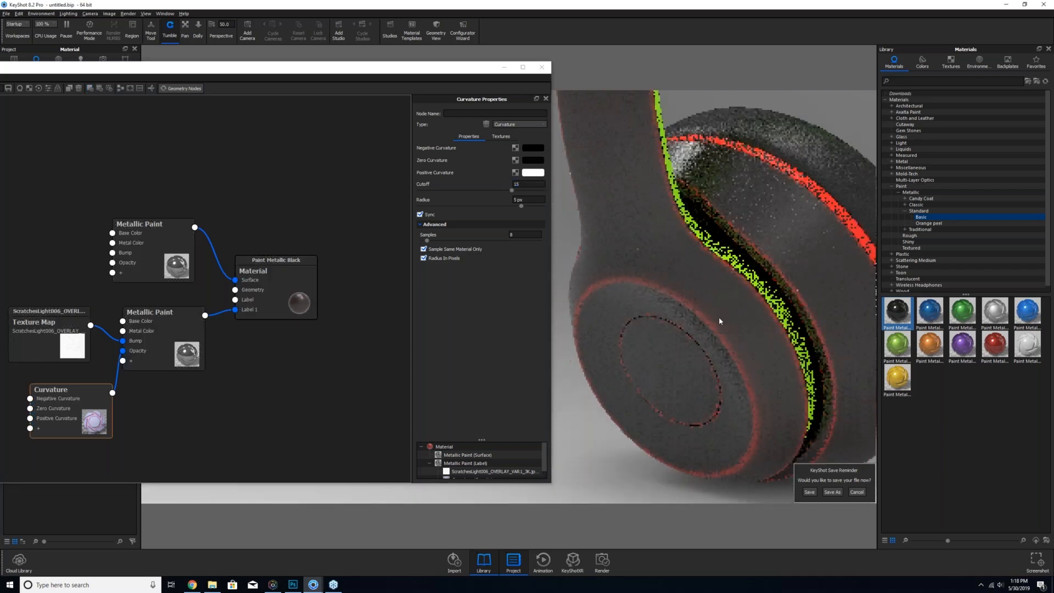
scroll(632, 317, "up", 5)
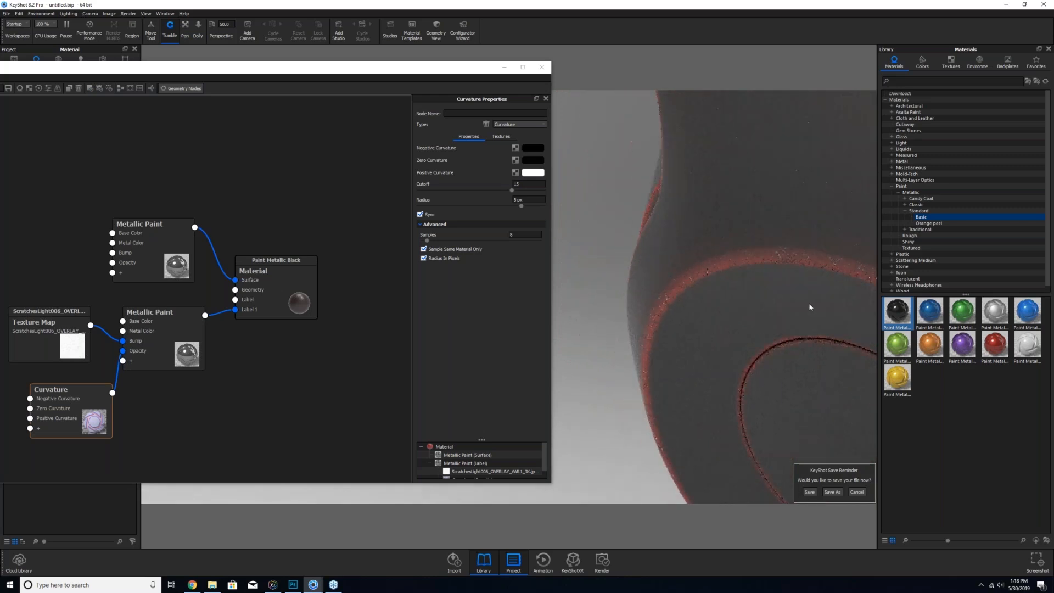
- Set the Curvature node's radius to 10 px to widen the edge mask around the earcup
left_click_drag(562, 312, 730, 334)
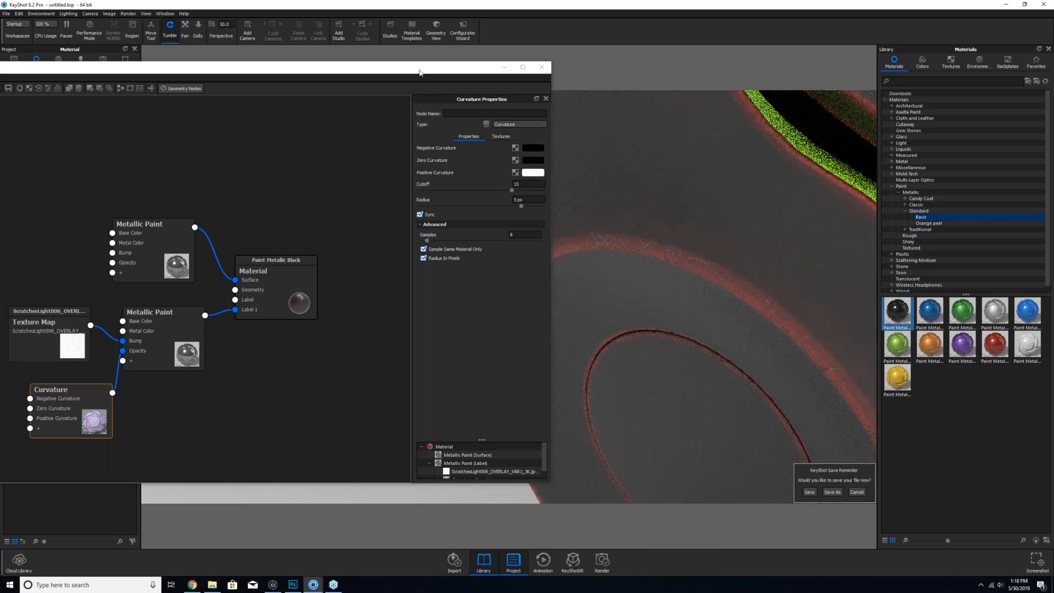
left_click_drag(415, 74, 283, 143)
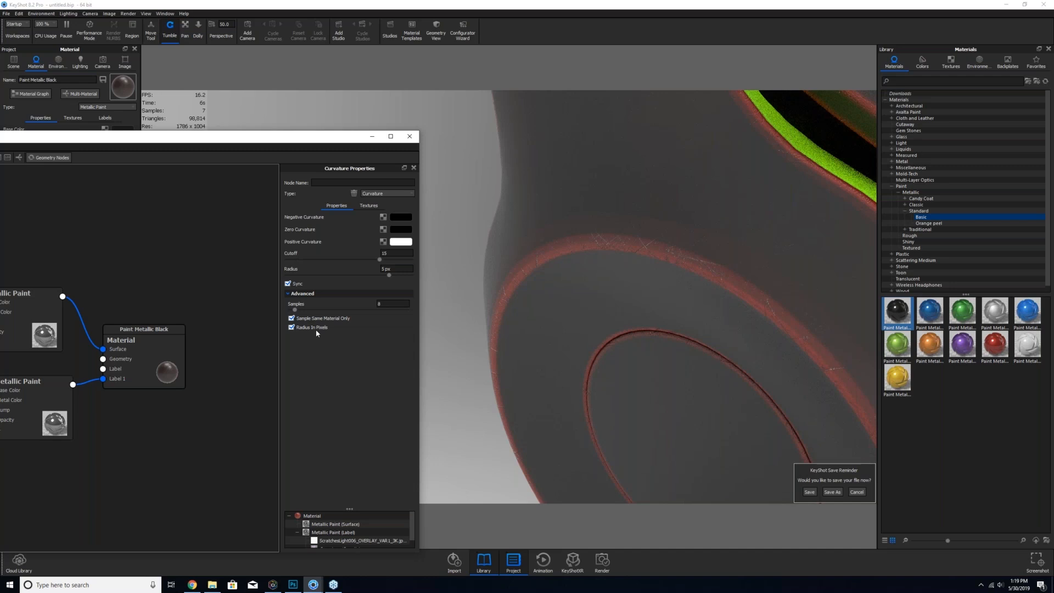
left_click(398, 268)
type("10")
key("Return")
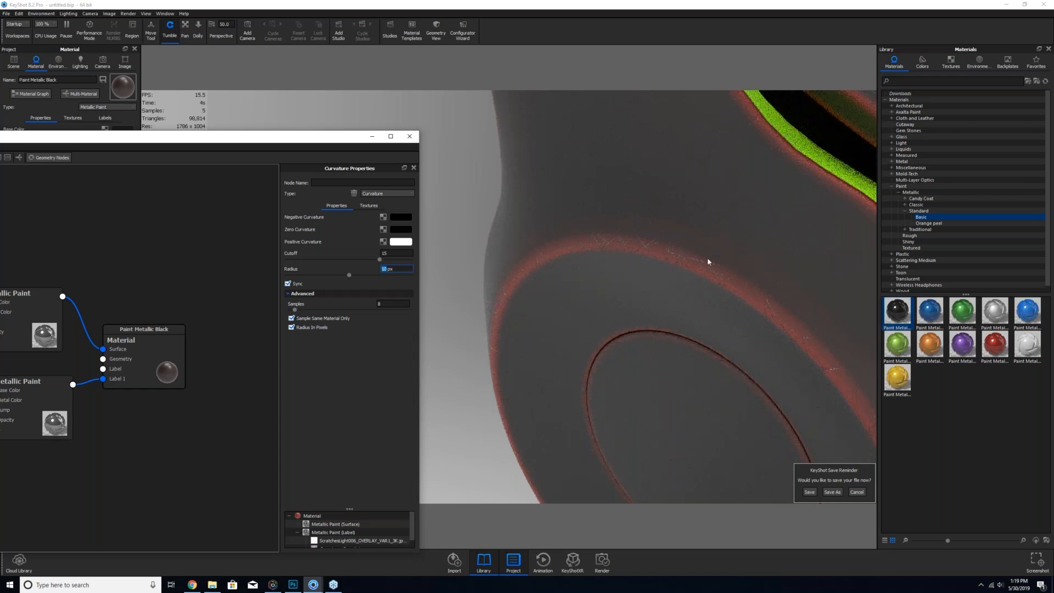
- Set the label Metallic Paint's base color to black and inspect the scratched earcup edges up close
left_click(26, 405)
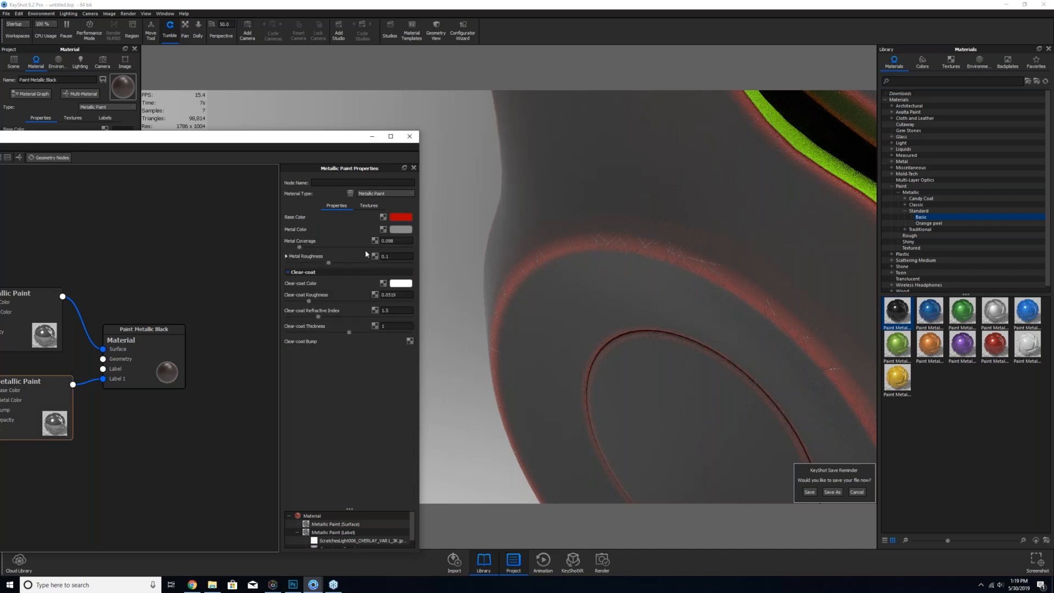
left_click(400, 219)
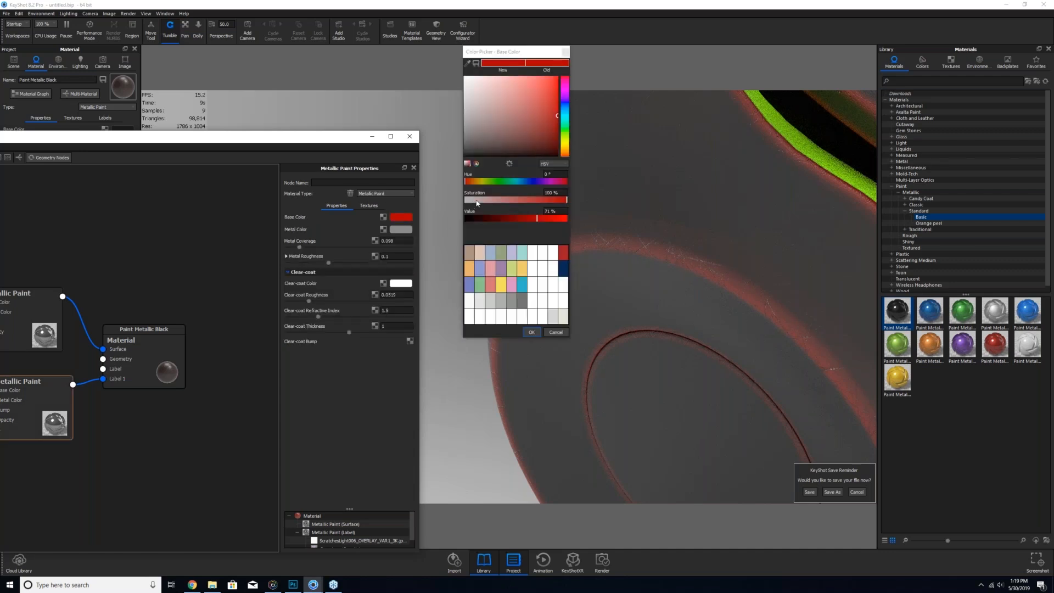
left_click_drag(474, 202, 456, 221)
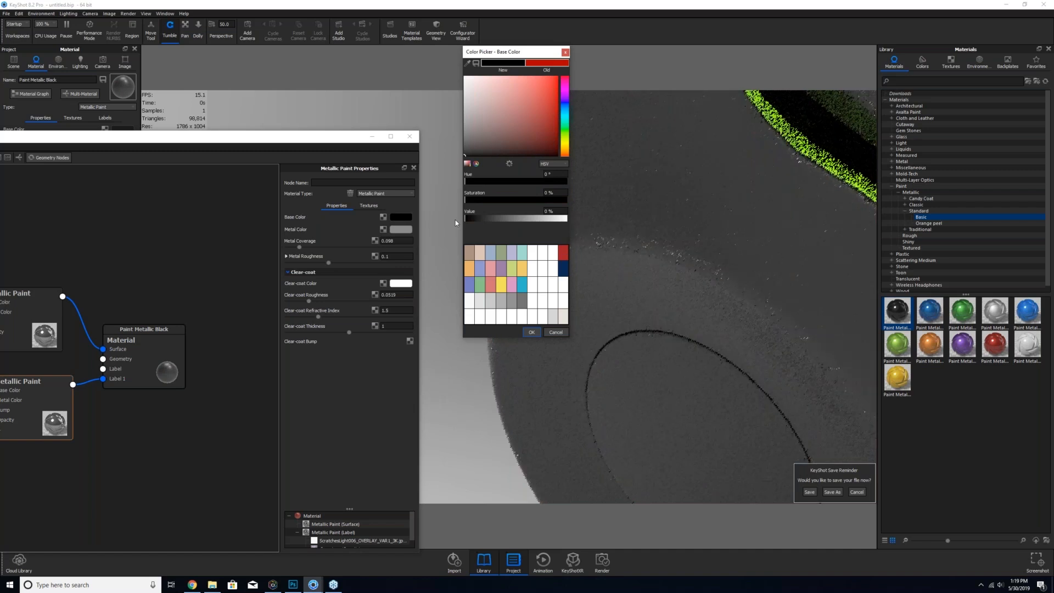
left_click(533, 333)
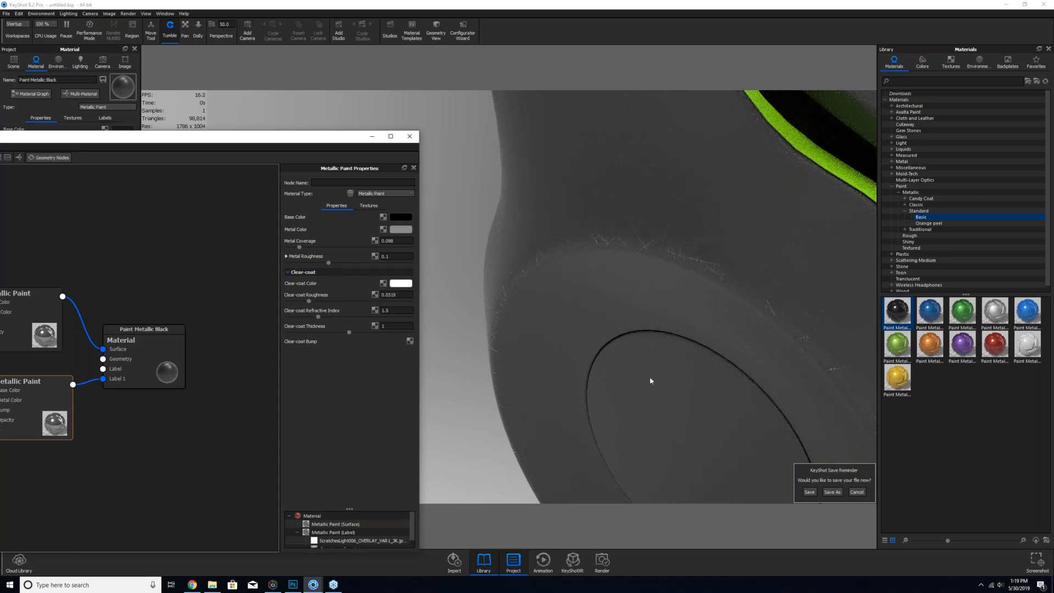
scroll(650, 377, "down", 10)
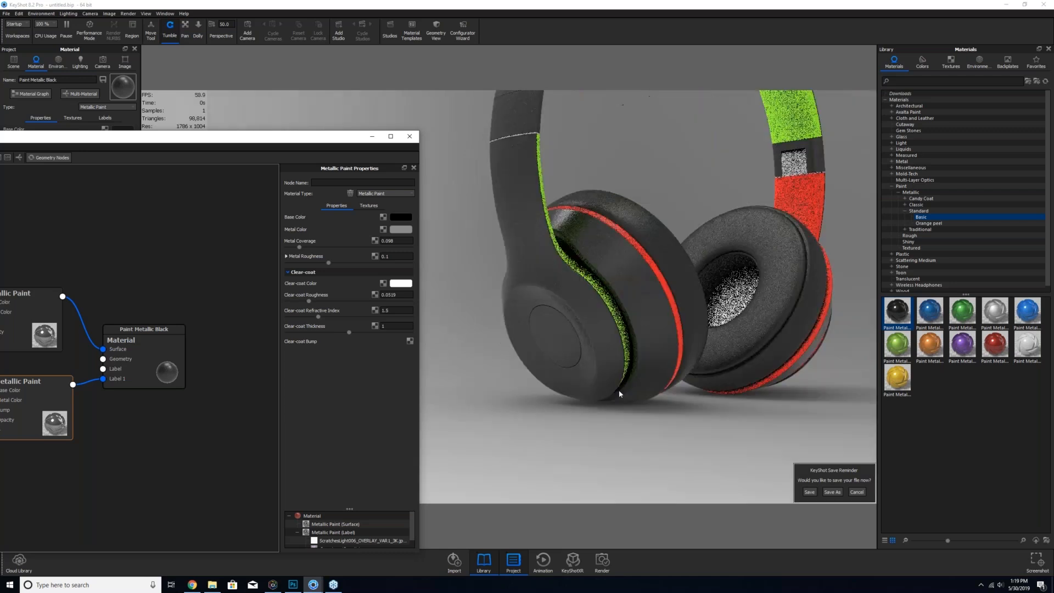
scroll(619, 389, "down", 3)
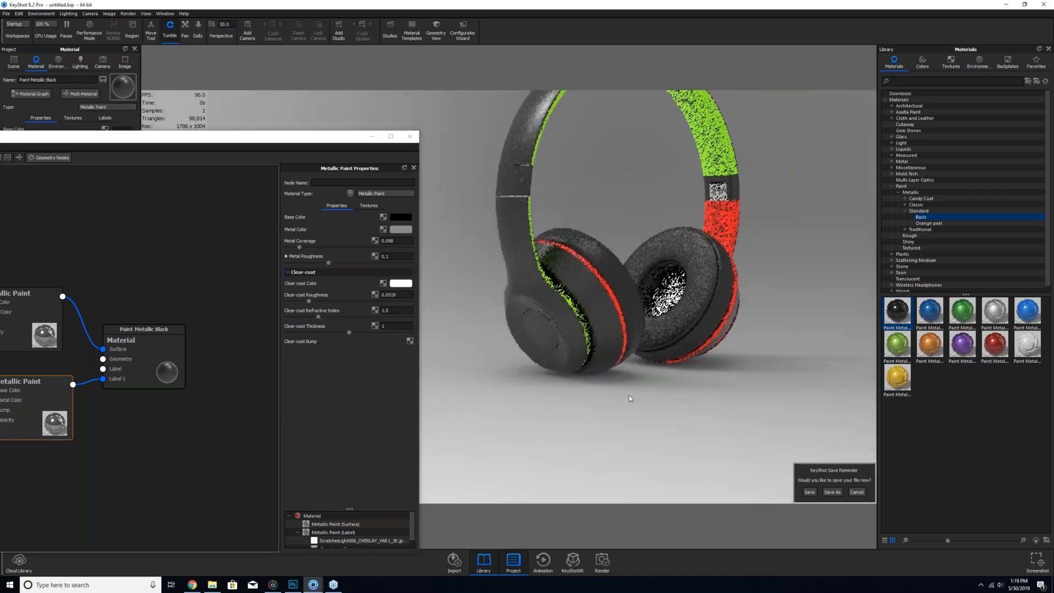
scroll(578, 379, "up", 5)
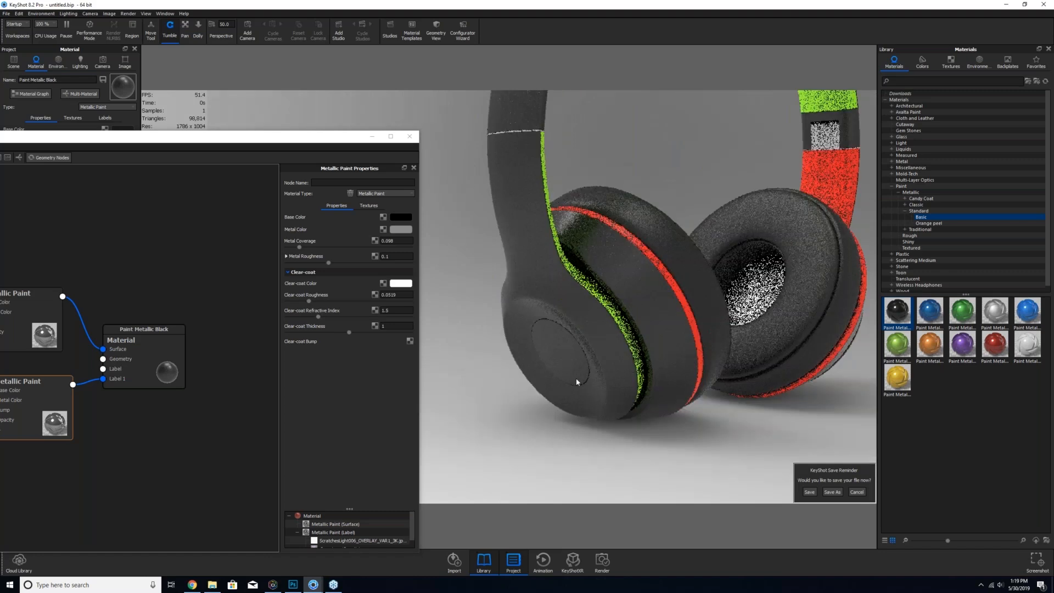
scroll(575, 378, "up", 5)
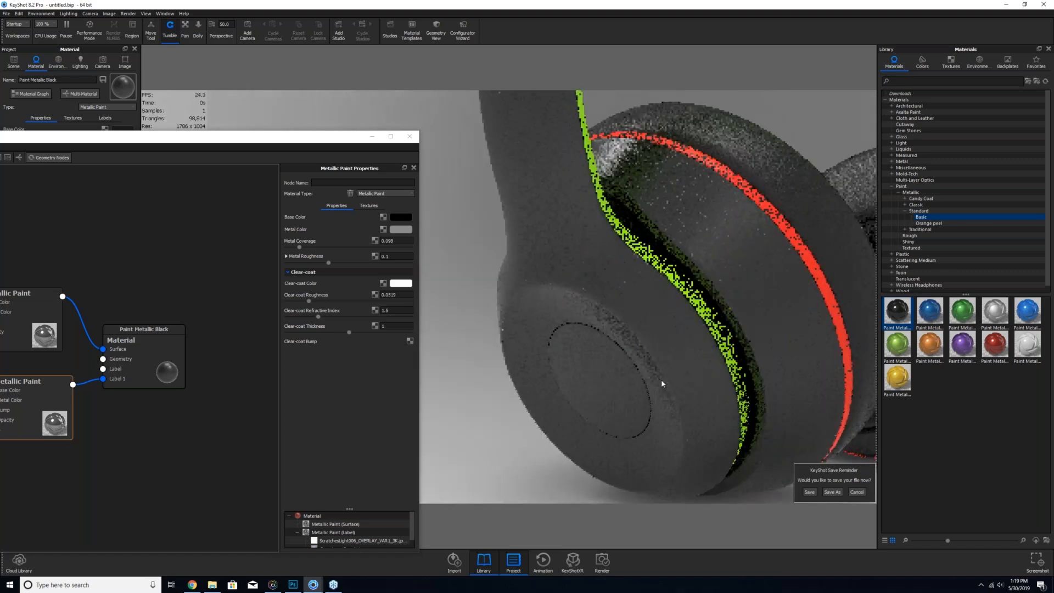
scroll(646, 392, "up", 4)
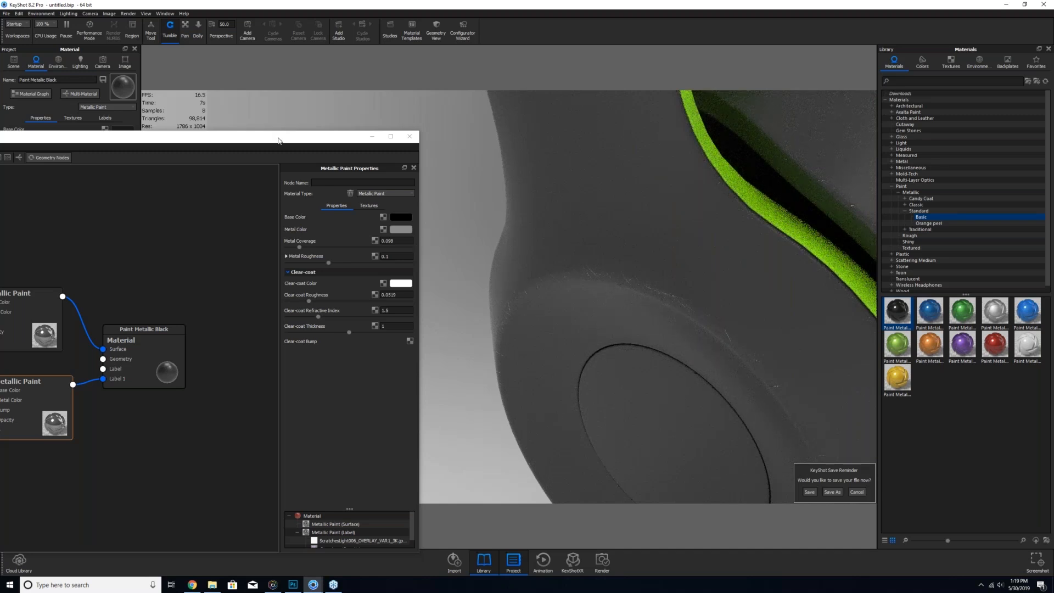
- Spread out the two Metallic Paint nodes, the scratches Texture Map and the Curvature node in the material graph
left_click_drag(281, 138, 371, 108)
left_click_drag(216, 326, 247, 269)
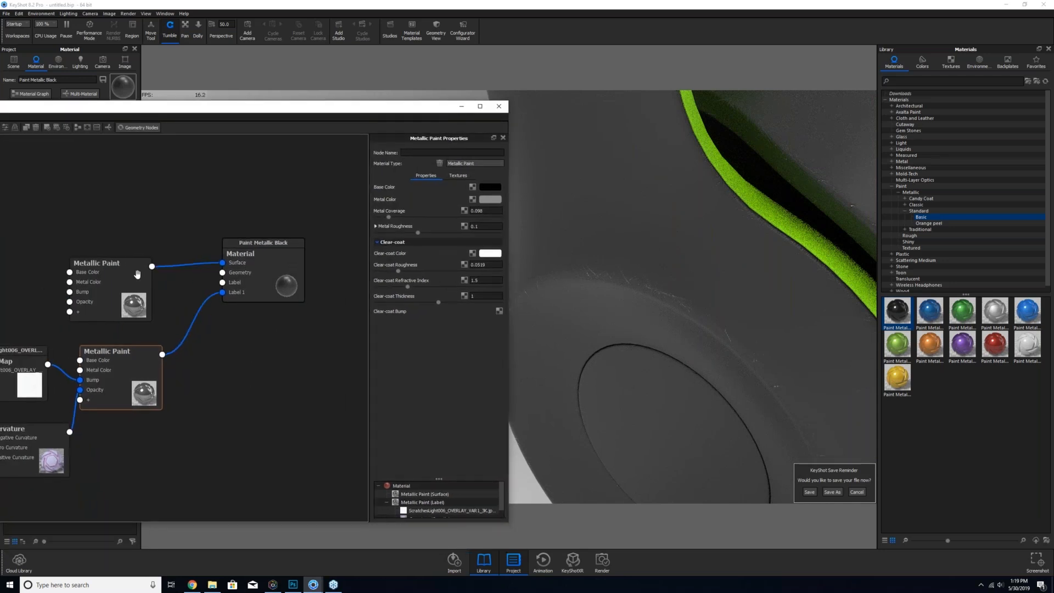
left_click_drag(110, 274, 149, 220)
left_click_drag(131, 372, 159, 360)
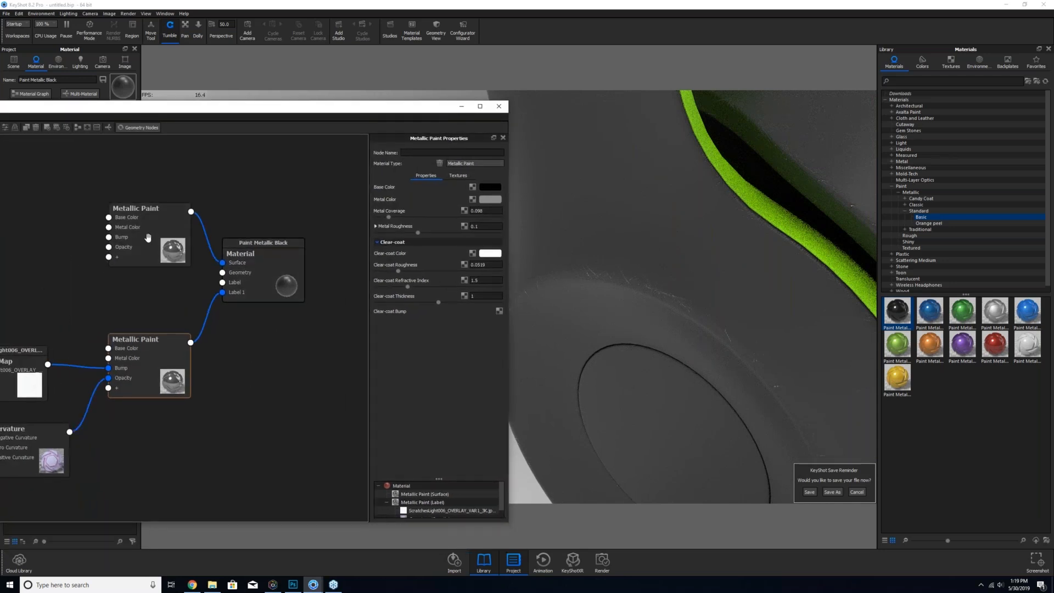
mouse_move(109, 250)
left_mouse_down()
mouse_move(115, 208)
mouse_move(102, 219)
left_mouse_up()
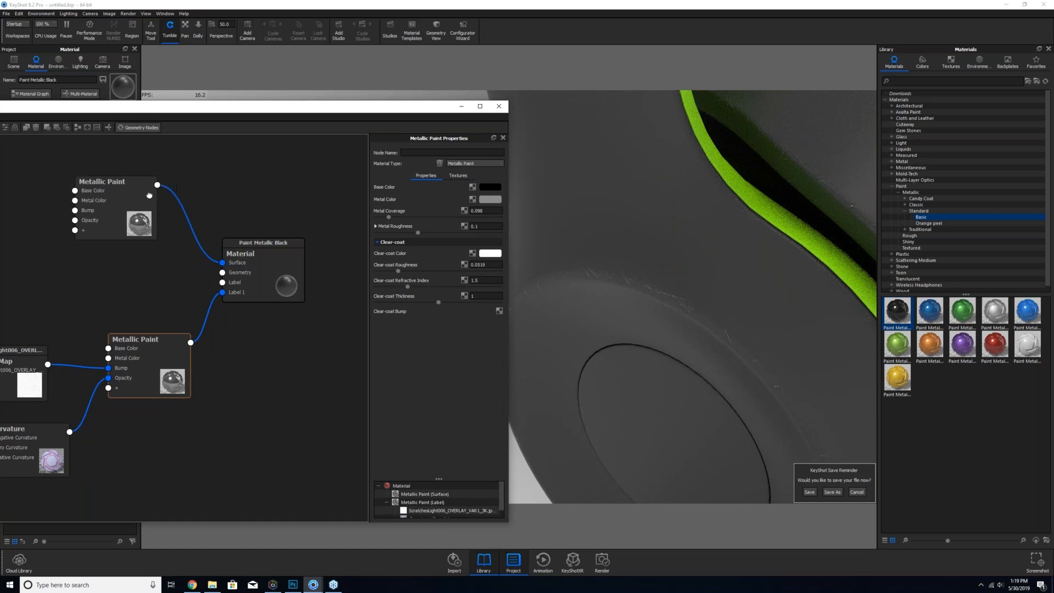
mouse_move(147, 357)
left_mouse_down()
mouse_move(155, 308)
mouse_move(151, 319)
left_mouse_up()
left_click_drag(27, 367, 51, 331)
left_click_drag(44, 437, 72, 393)
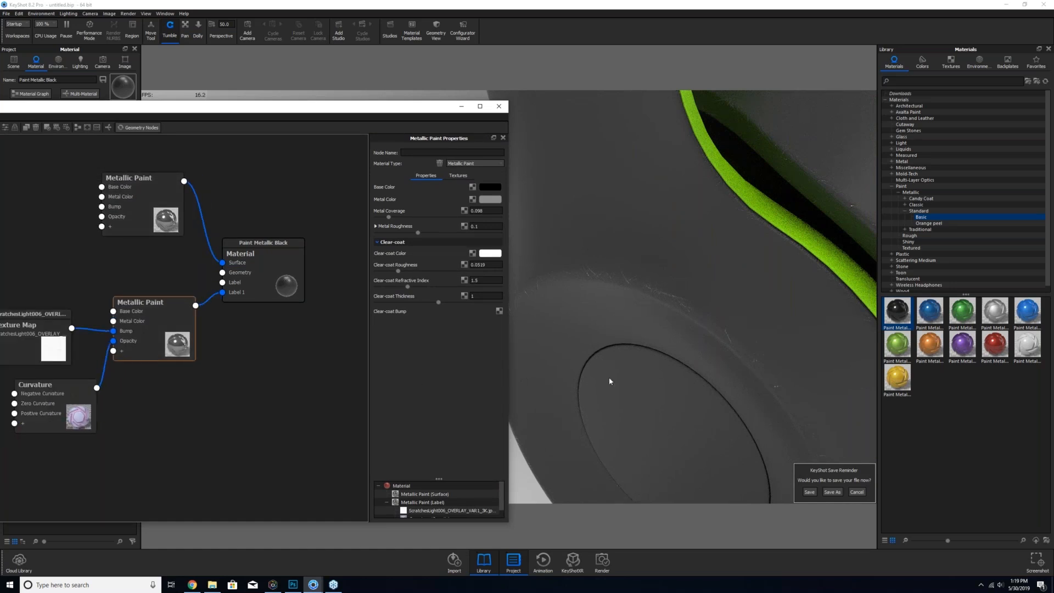
scroll(618, 394, "down", 10)
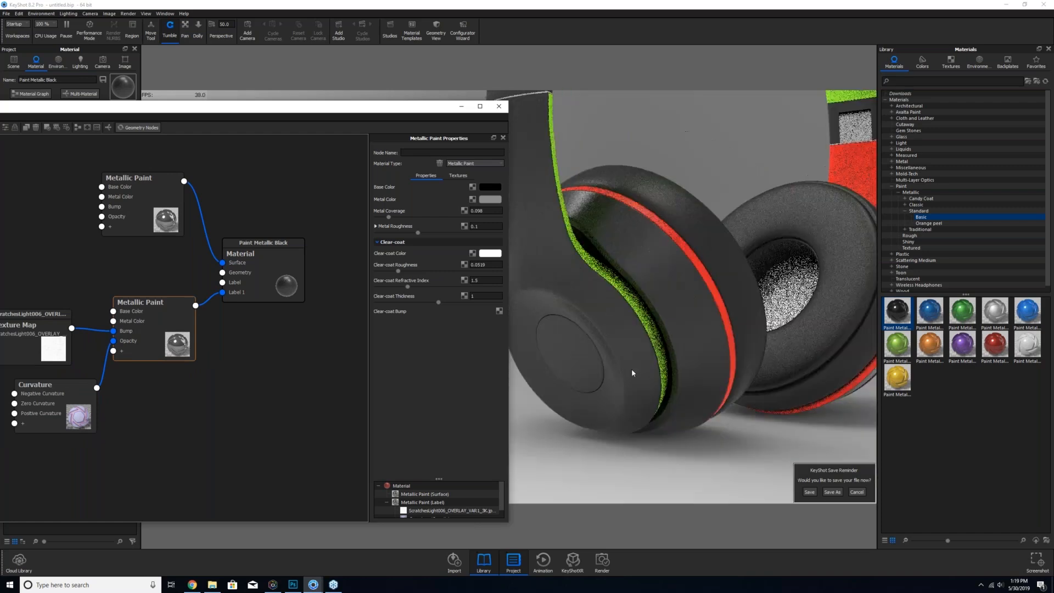
scroll(632, 372, "up", 2)
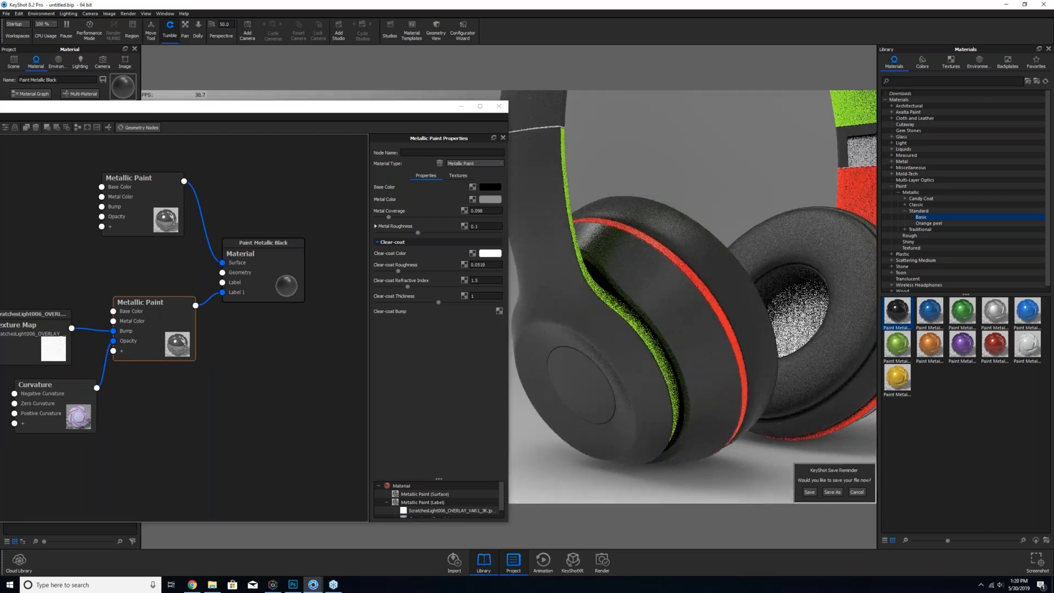
left_click_drag(144, 302, 137, 299)
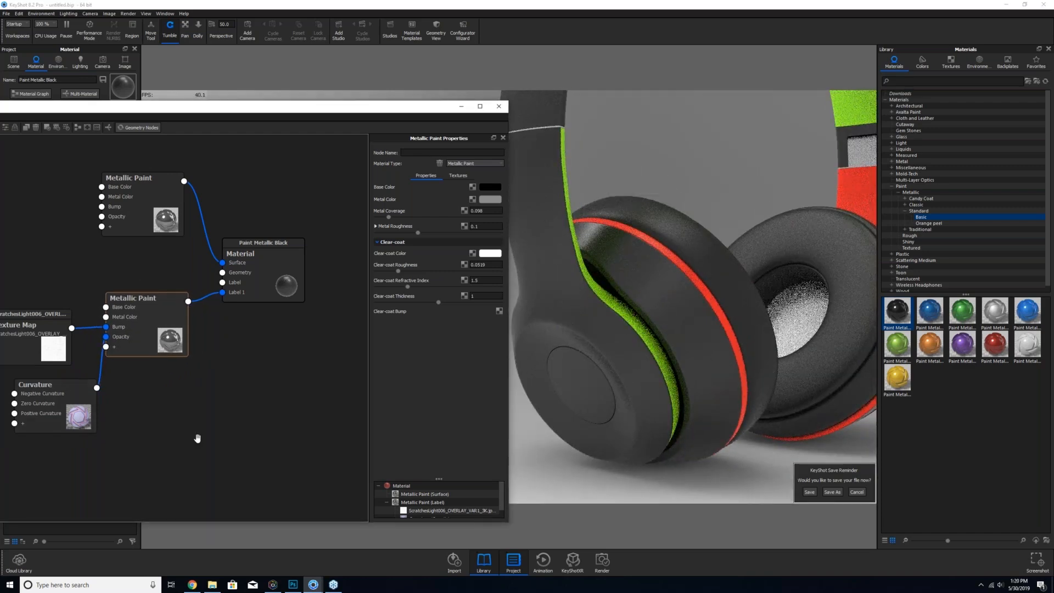
- Add a Diffuse material node and connect it to the Paint Metallic Black material as an additional label
right_click(210, 494)
mouse_move(233, 503)
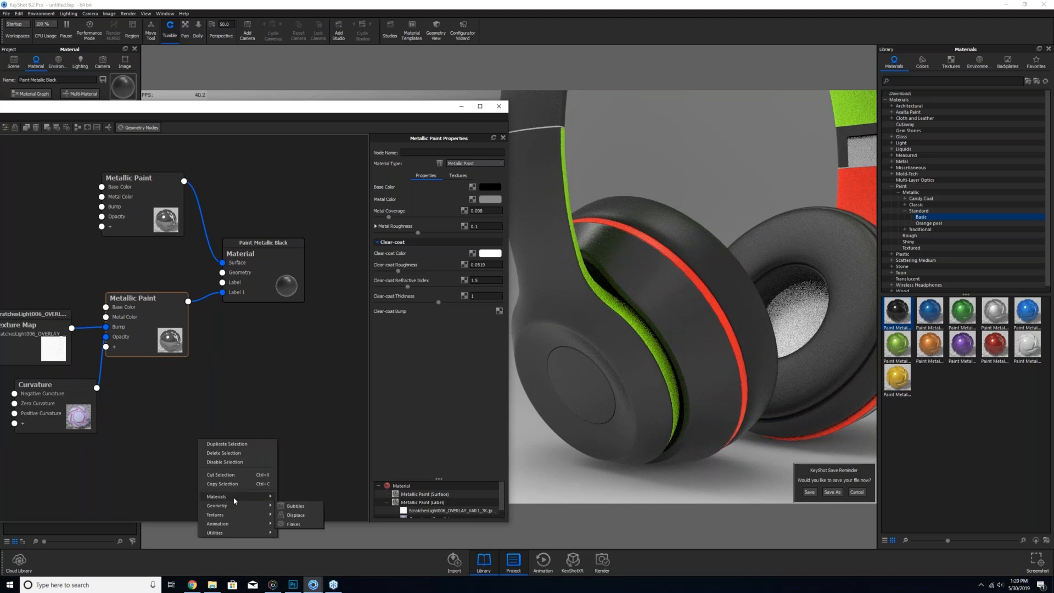
left_click(318, 351)
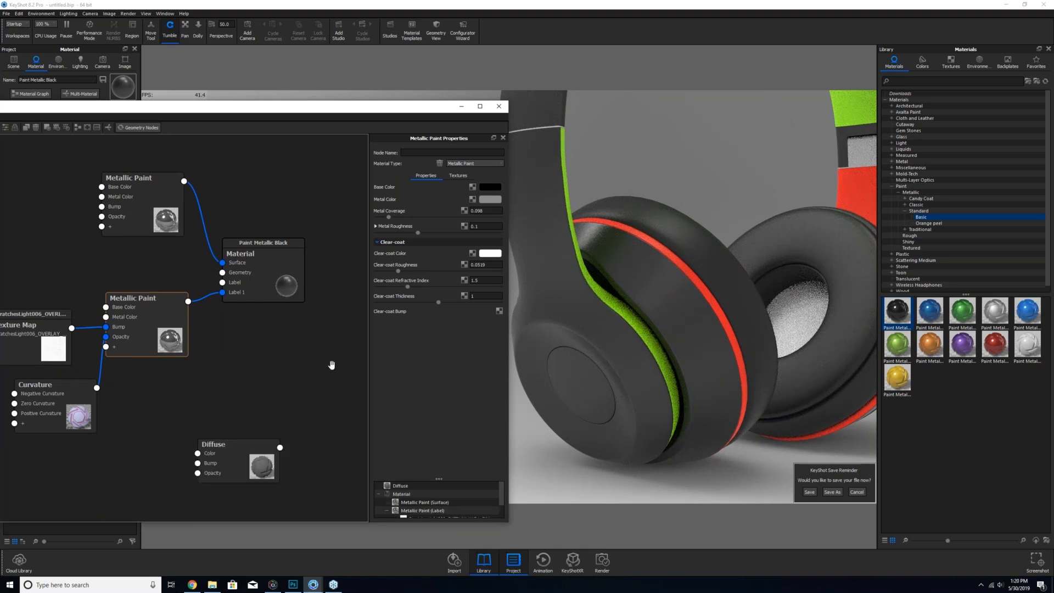
left_click_drag(281, 448, 264, 296)
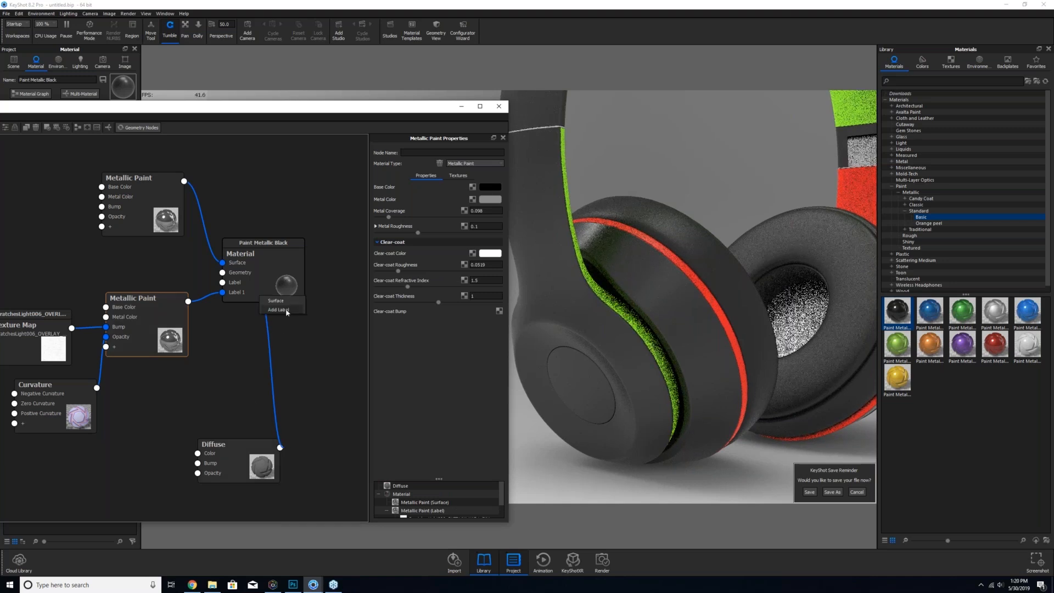
left_click(278, 310)
left_click_drag(229, 473, 221, 471)
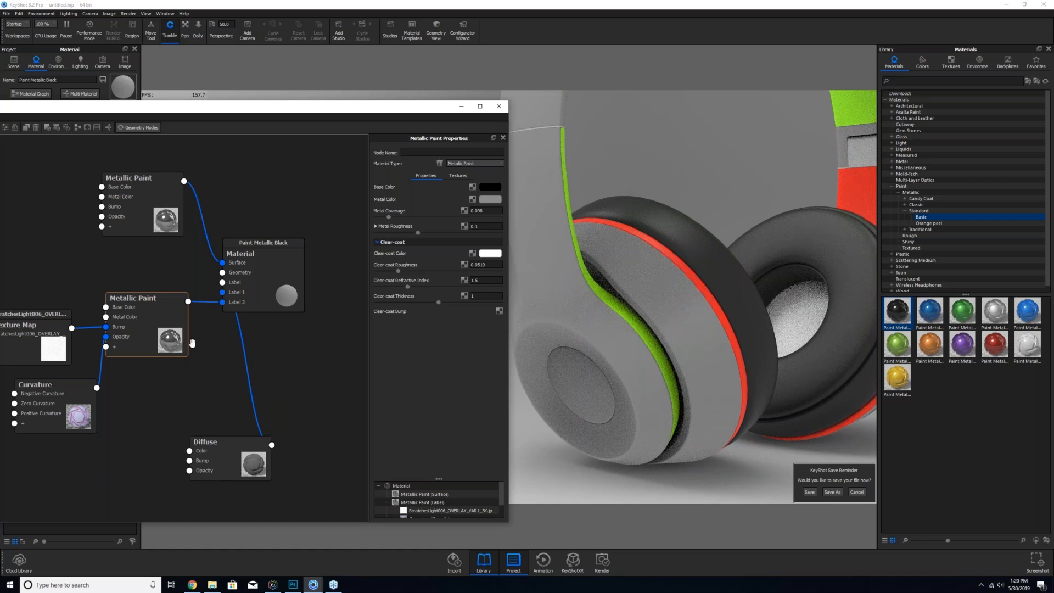
left_click_drag(213, 465, 250, 418)
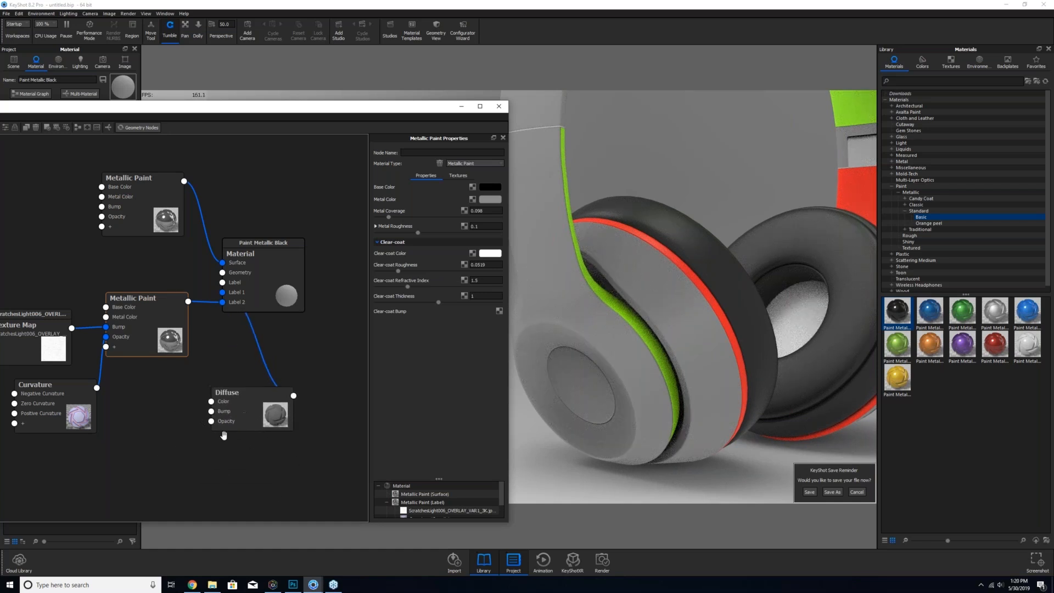
- Load DustSmall001_OVERLAY_HIRES as the Diffuse label's opacity texture, align the graph nodes and examine the dust on the earcup
left_click(250, 416)
left_click(460, 177)
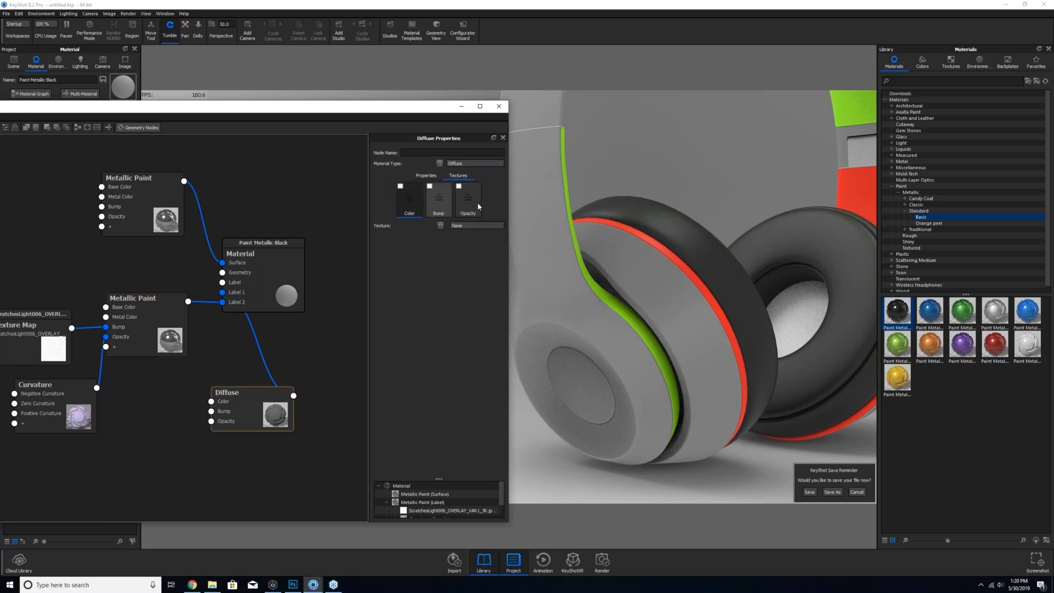
double_click(433, 250)
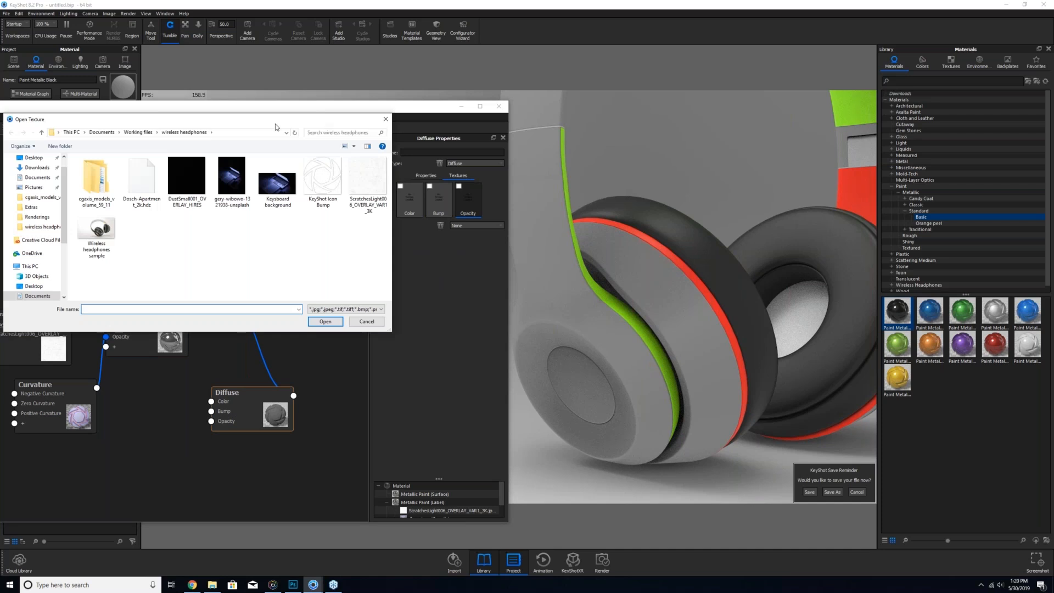
left_click(191, 179)
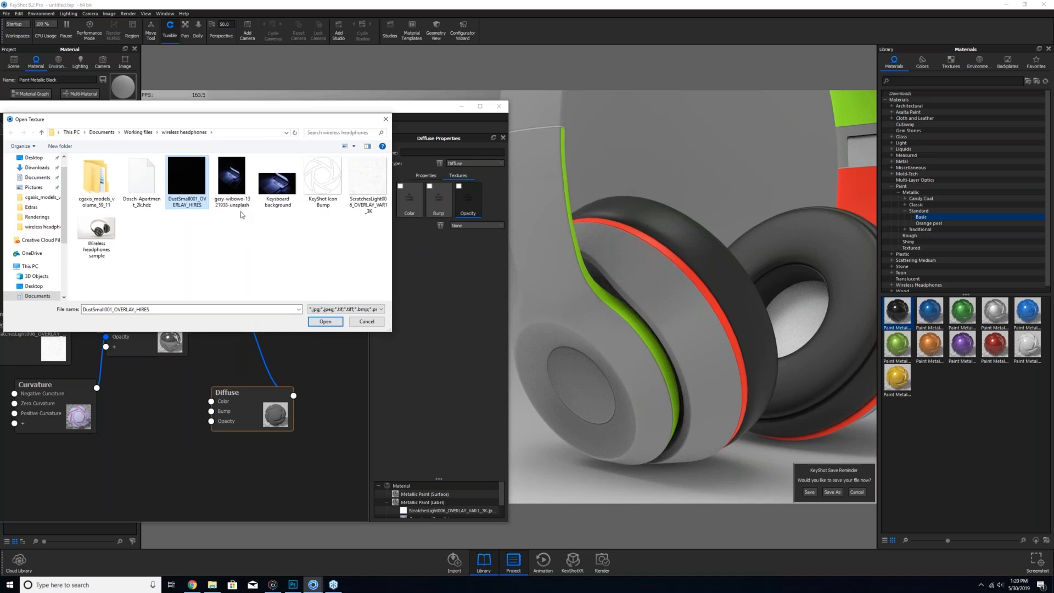
left_click(332, 323)
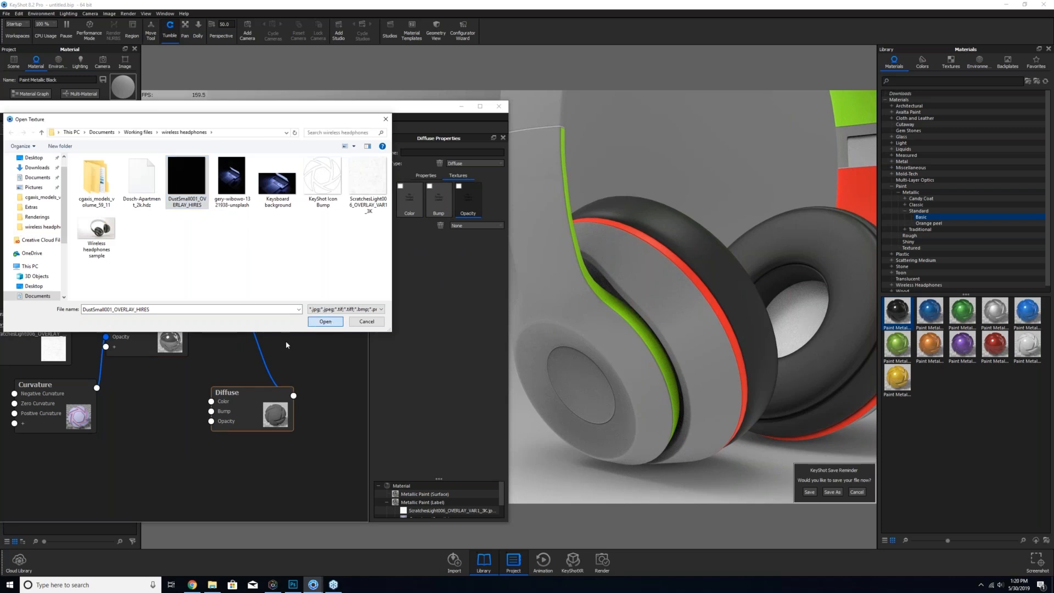
key("l")
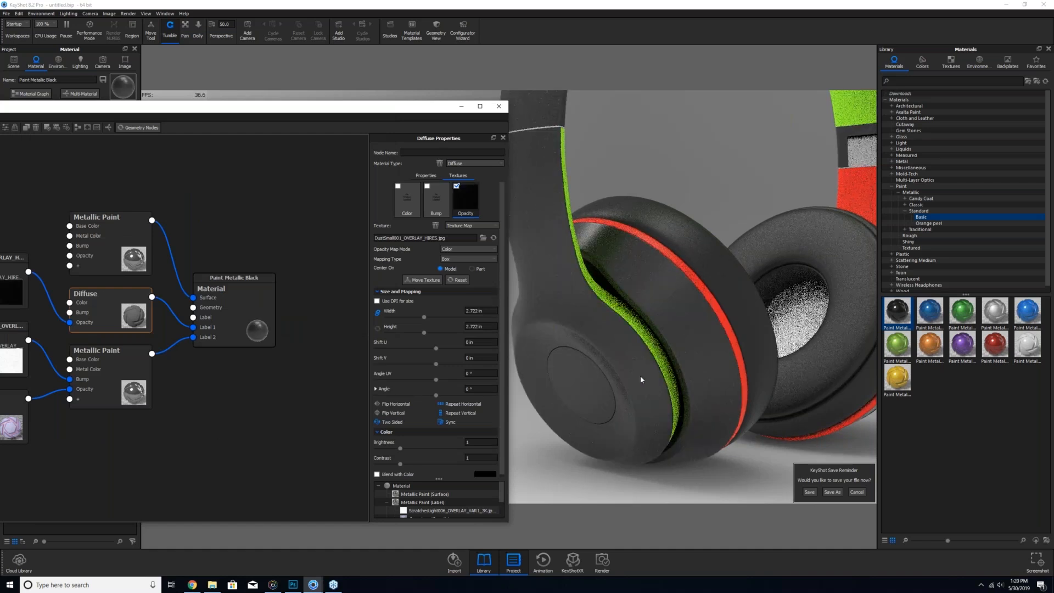
scroll(639, 380, "up", 2)
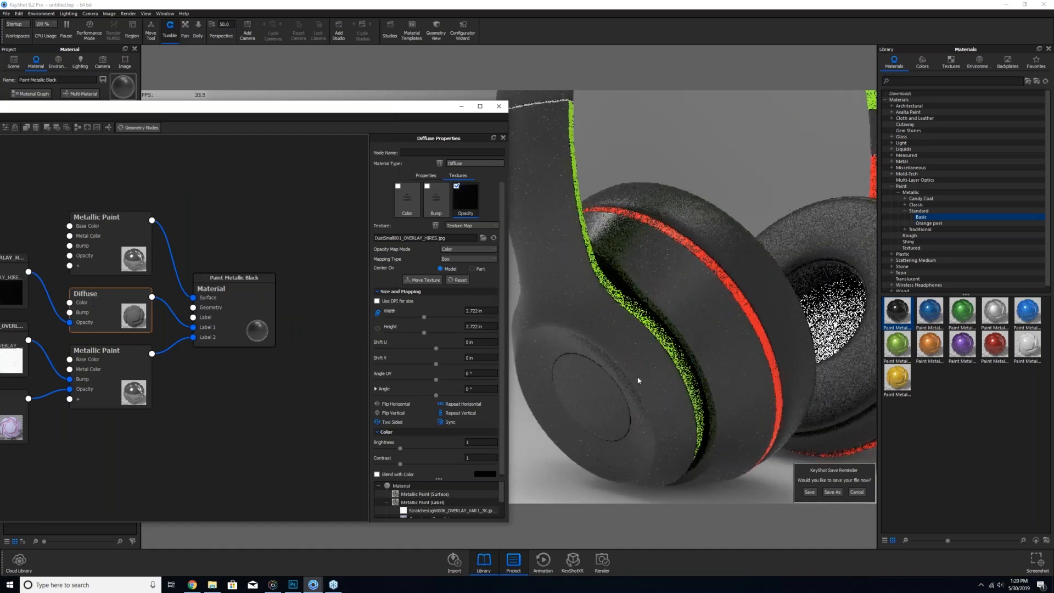
scroll(639, 380, "up", 2)
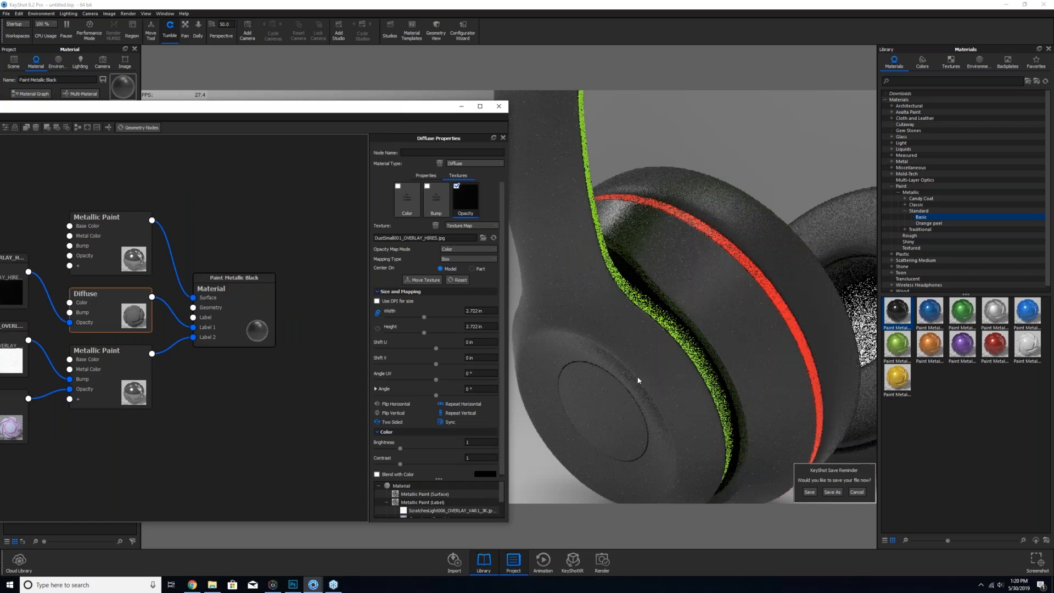
scroll(639, 380, "up", 3)
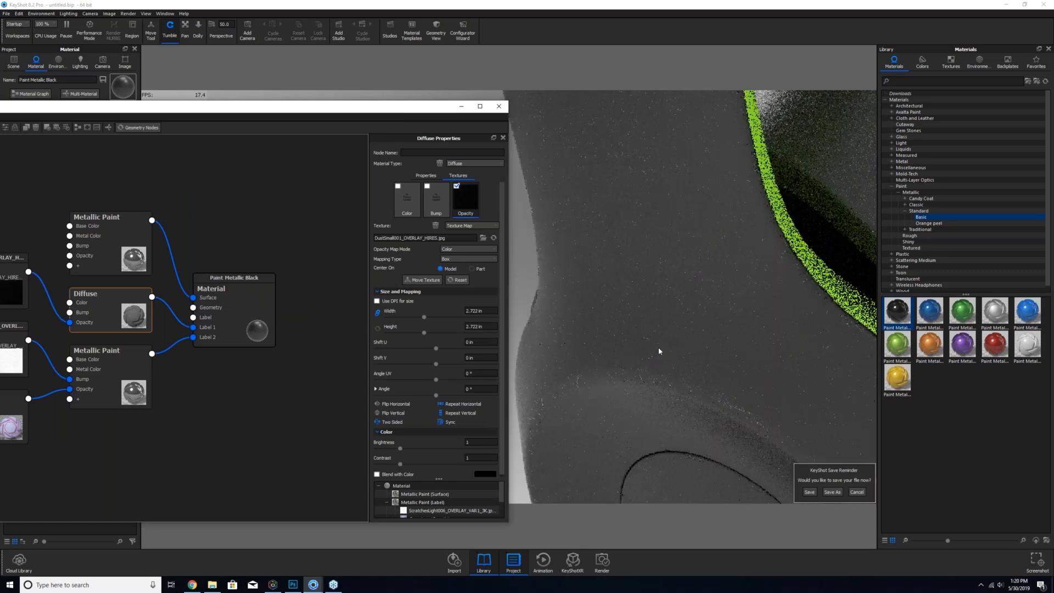
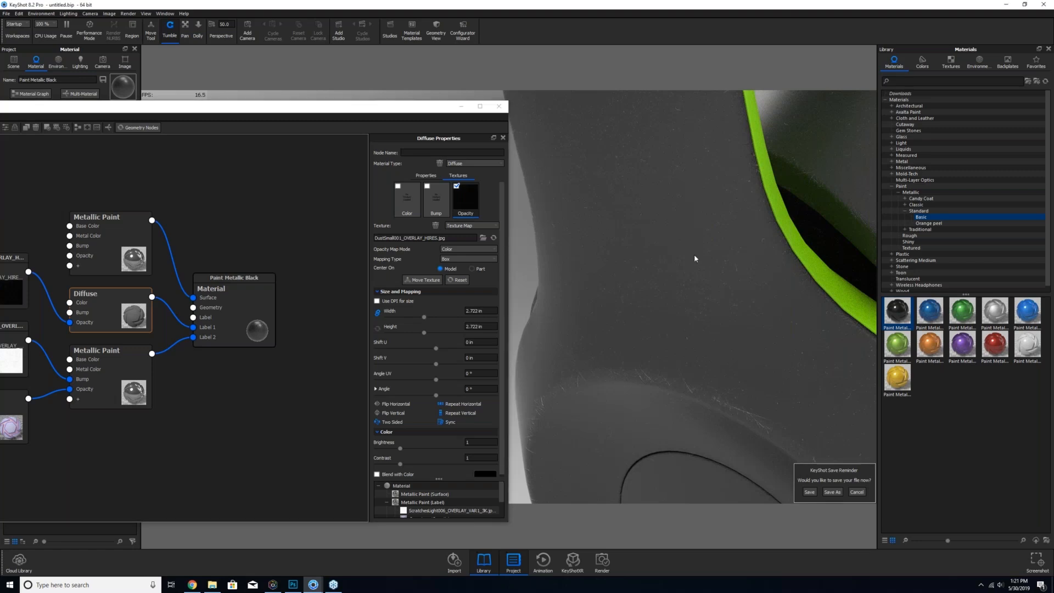
- Move the root Material node and the surface Metallic Paint node away from the label nodes in the graph
mouse_move(695, 254)
left_mouse_down()
mouse_move(749, 260)
mouse_move(690, 262)
left_mouse_up()
left_click_drag(595, 271, 582, 273)
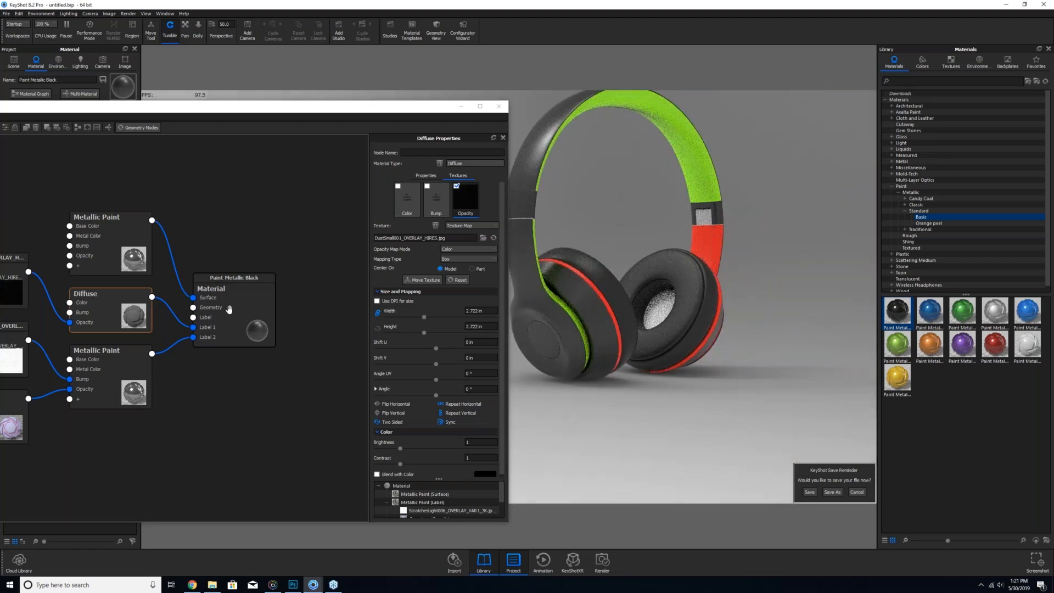
left_click_drag(229, 309, 268, 311)
left_click_drag(135, 251, 153, 221)
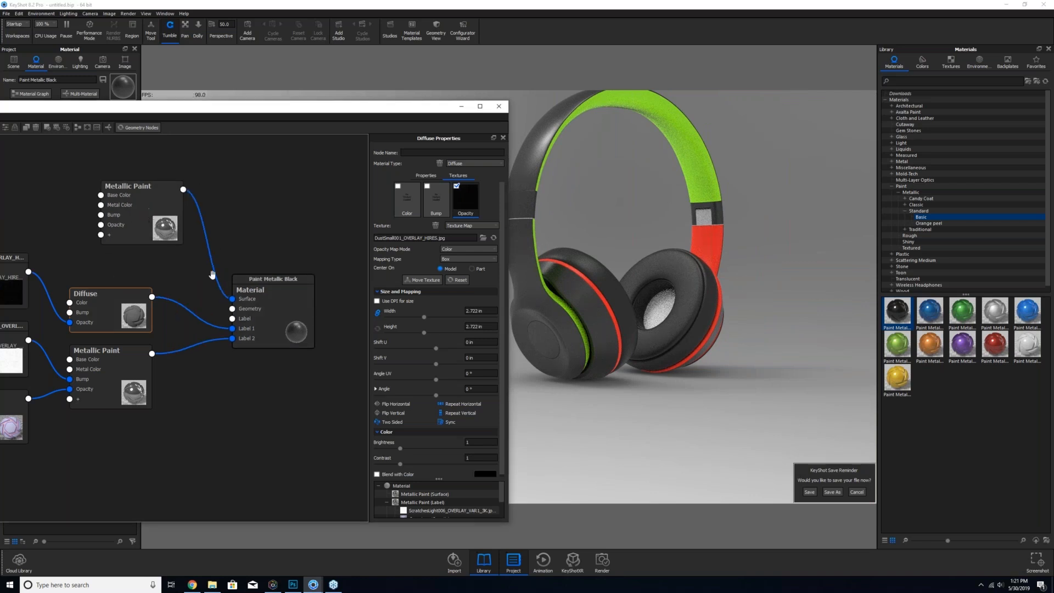
- Arrange the root Material, Diffuse and two Metallic Paint nodes so the surface and label nodes stack beside the root
left_click_drag(293, 309, 310, 270)
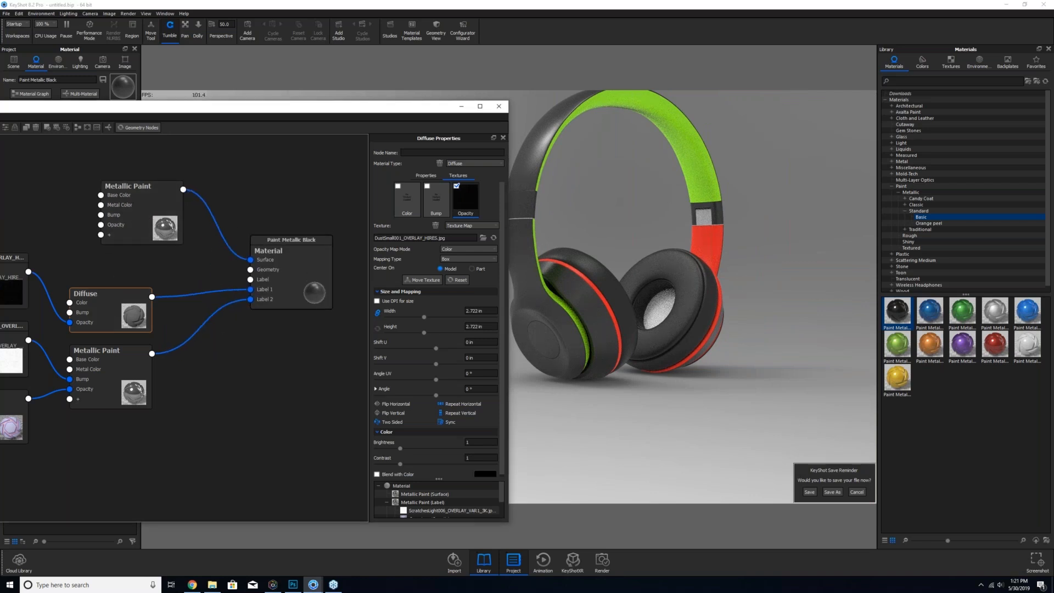
left_click_drag(104, 297, 139, 273)
mouse_move(122, 371)
left_mouse_down()
mouse_move(166, 388)
mouse_move(151, 377)
left_mouse_up()
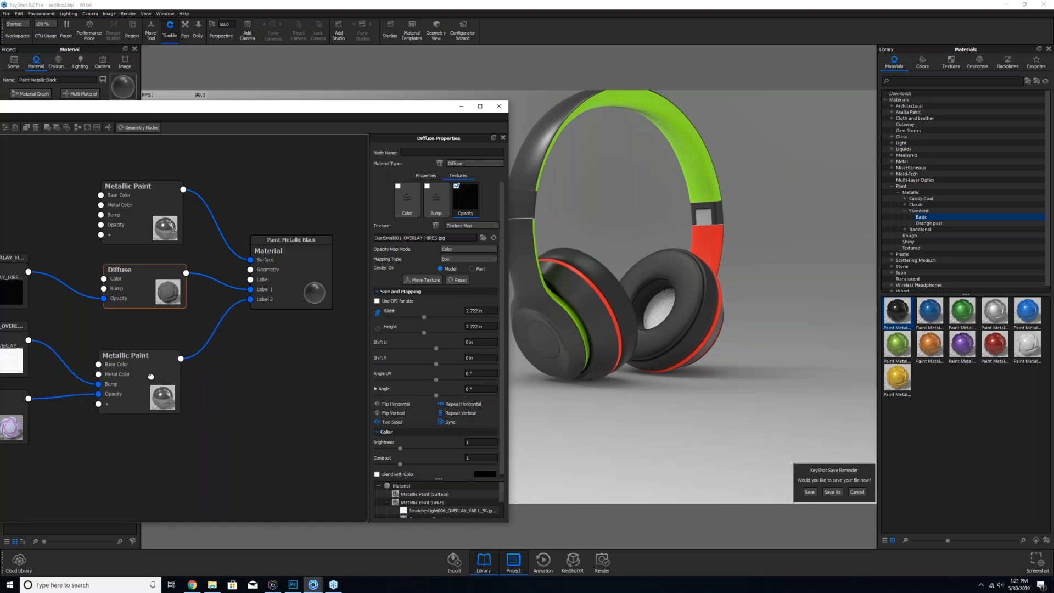
left_click_drag(149, 212, 179, 189)
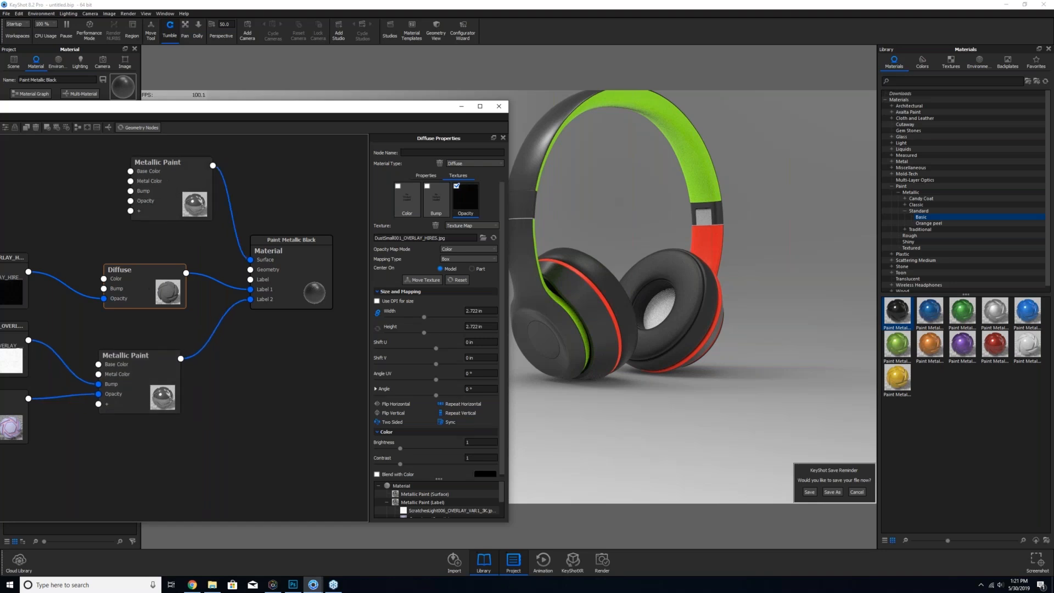
left_click_drag(149, 288, 166, 252)
mouse_move(159, 369)
left_mouse_down()
mouse_move(176, 357)
mouse_move(202, 255)
mouse_move(178, 325)
left_mouse_up()
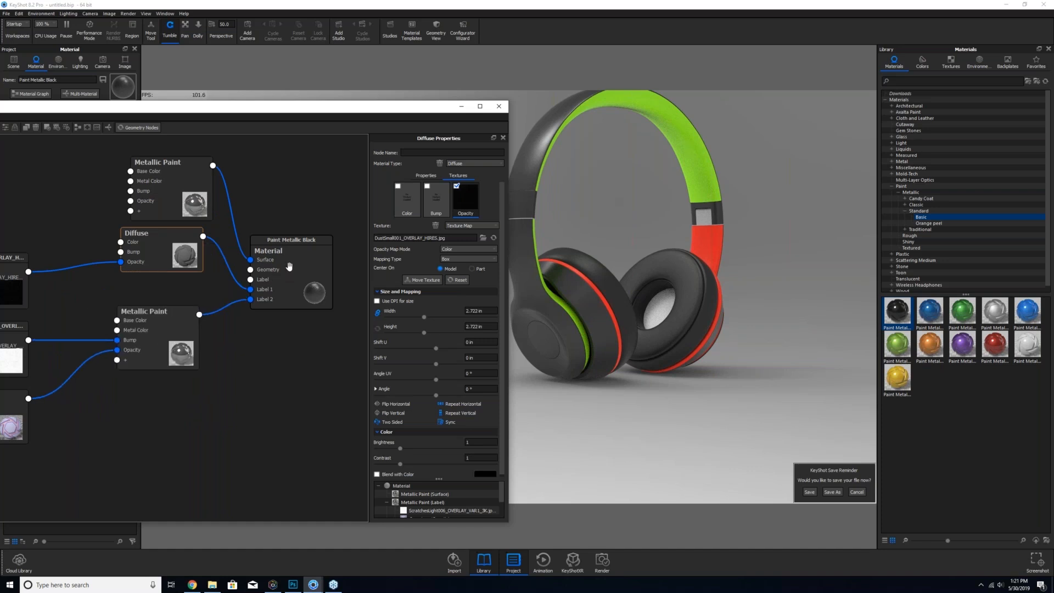
- Move the Diffuse label below the Metallic Paint label in the Paint Metallic Black material's label list, and restore it above
left_click(290, 266)
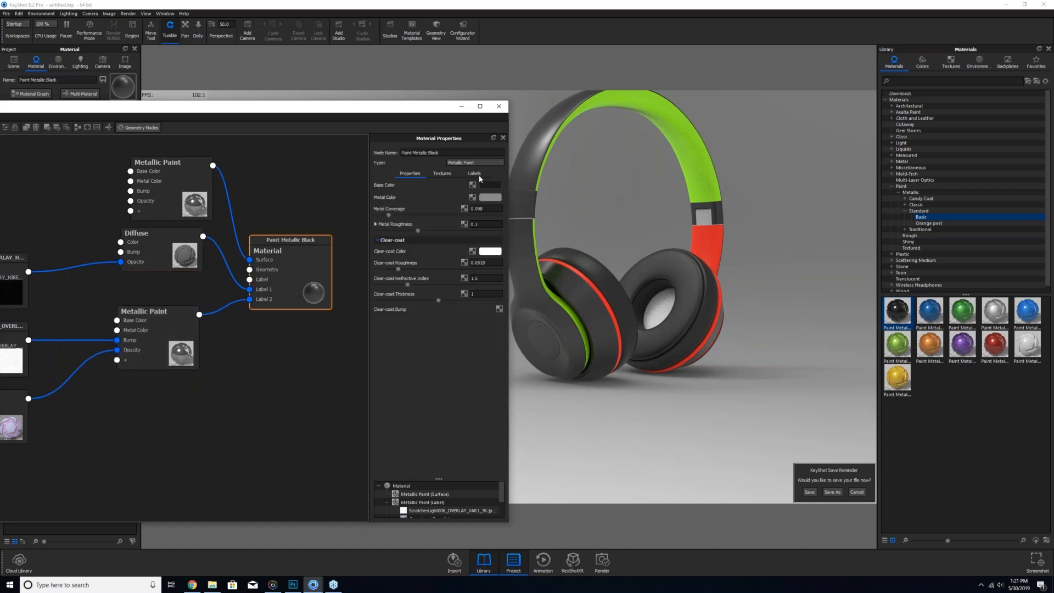
left_click(478, 176)
left_click(419, 194)
left_click(402, 187)
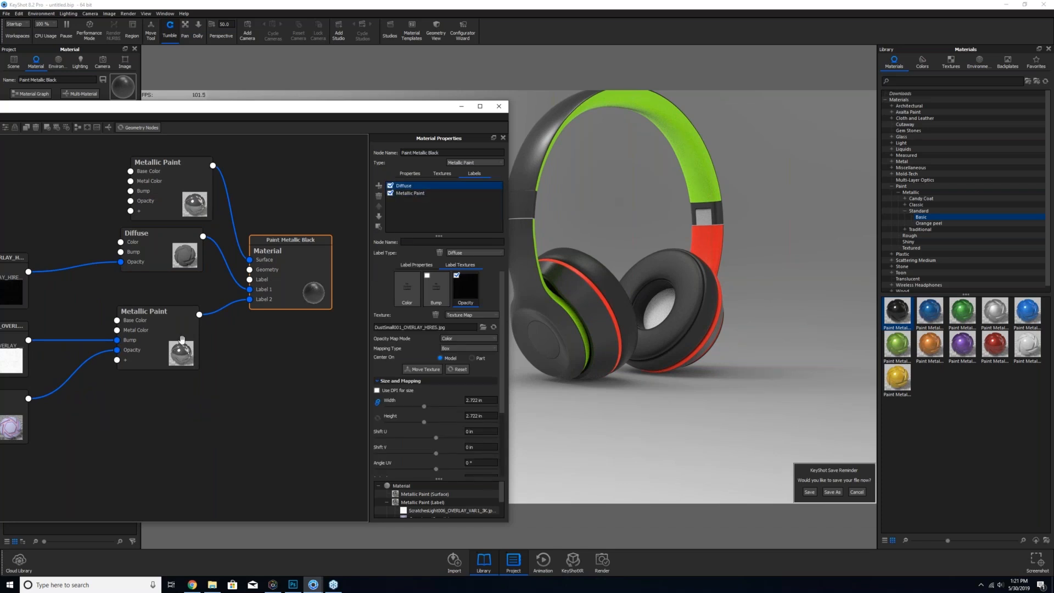
left_click_drag(166, 367, 178, 335)
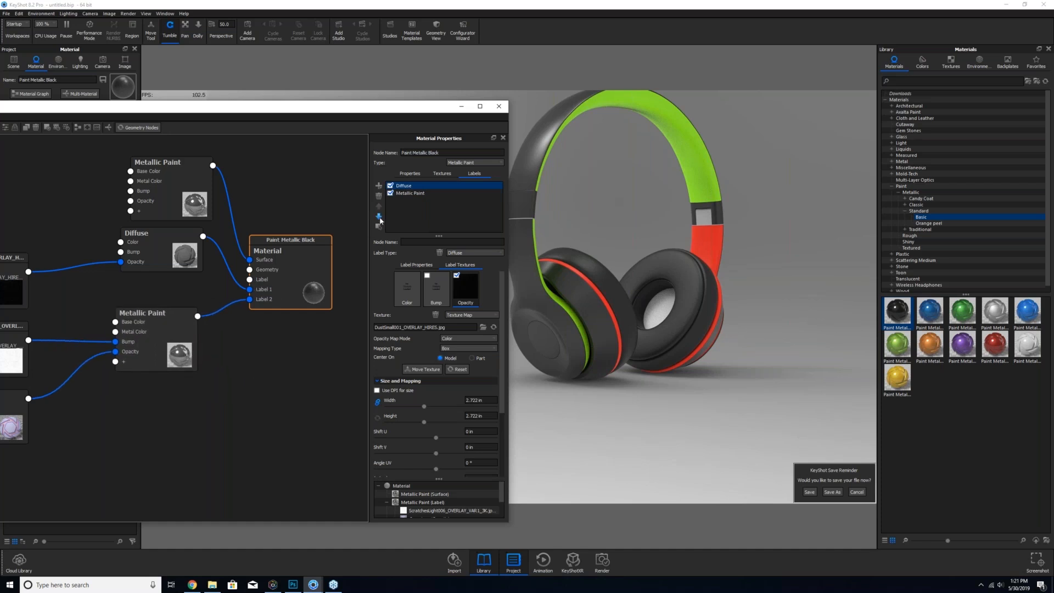
left_click_drag(187, 332, 188, 330)
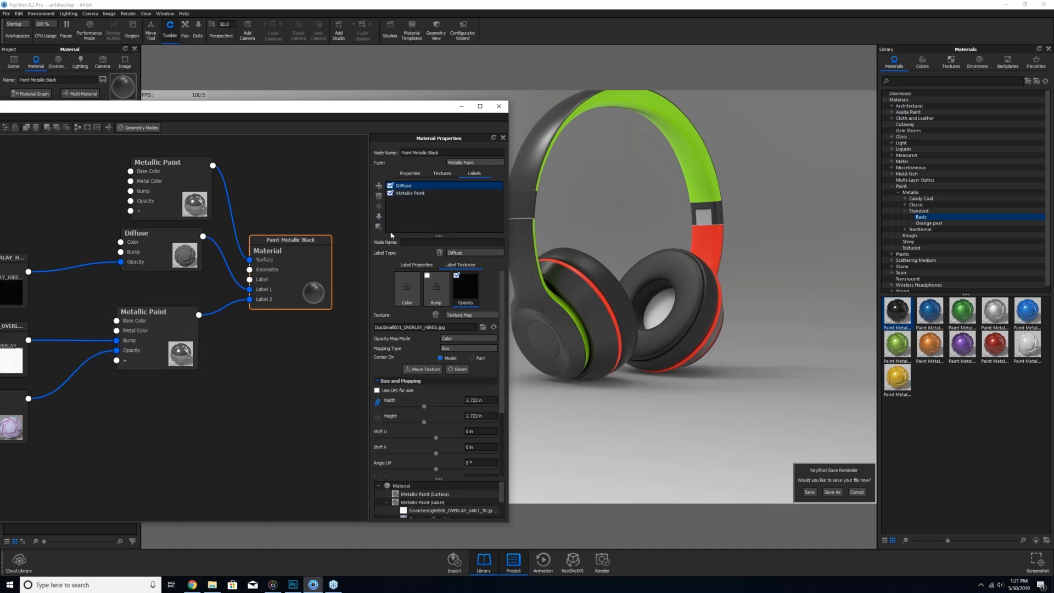
left_click(379, 218)
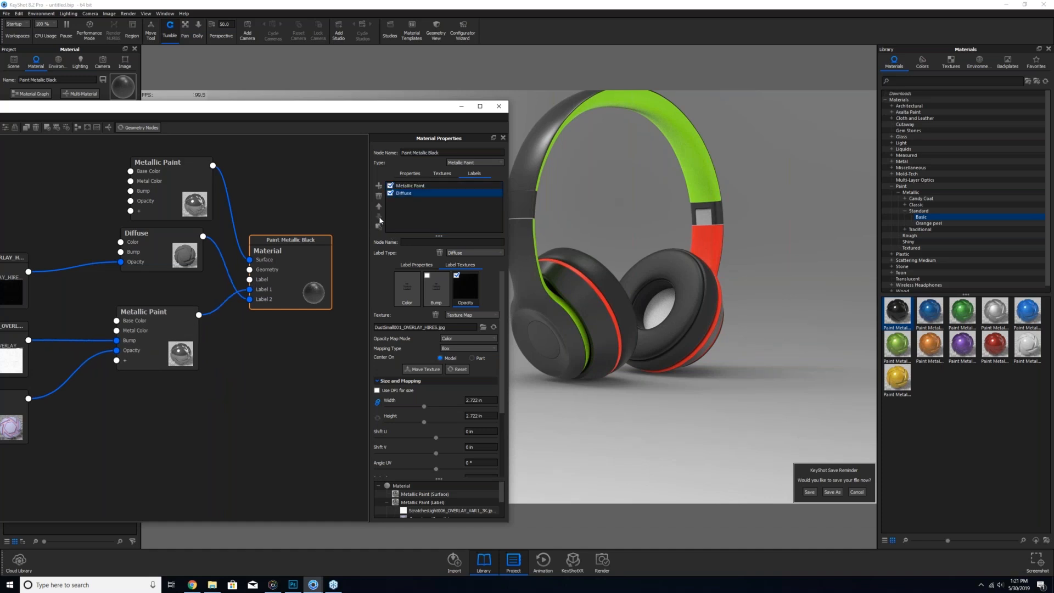
left_click_drag(184, 358, 182, 348)
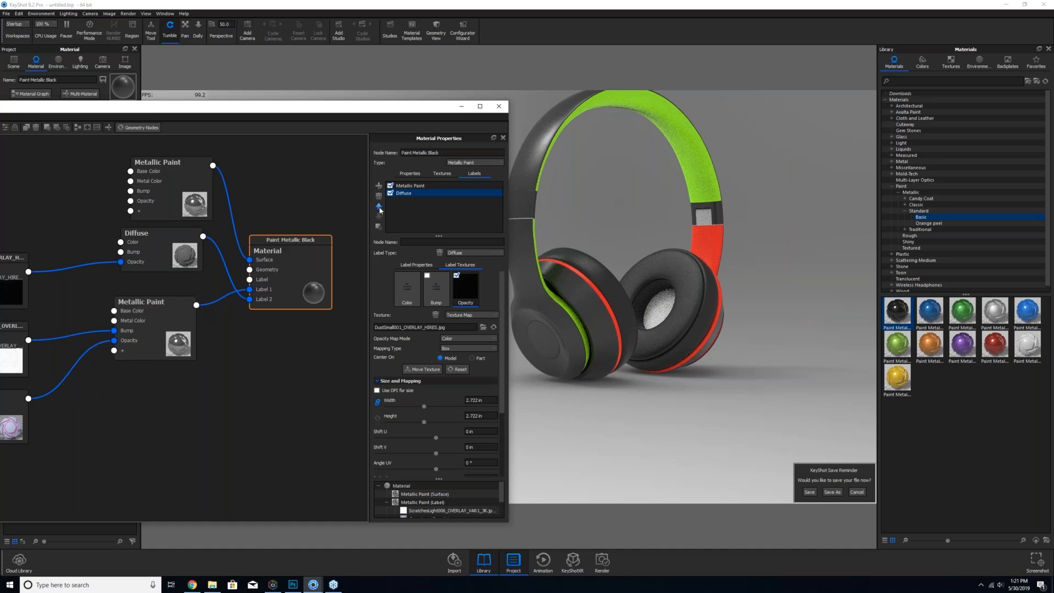
left_click(379, 208)
left_click_drag(172, 319, 191, 321)
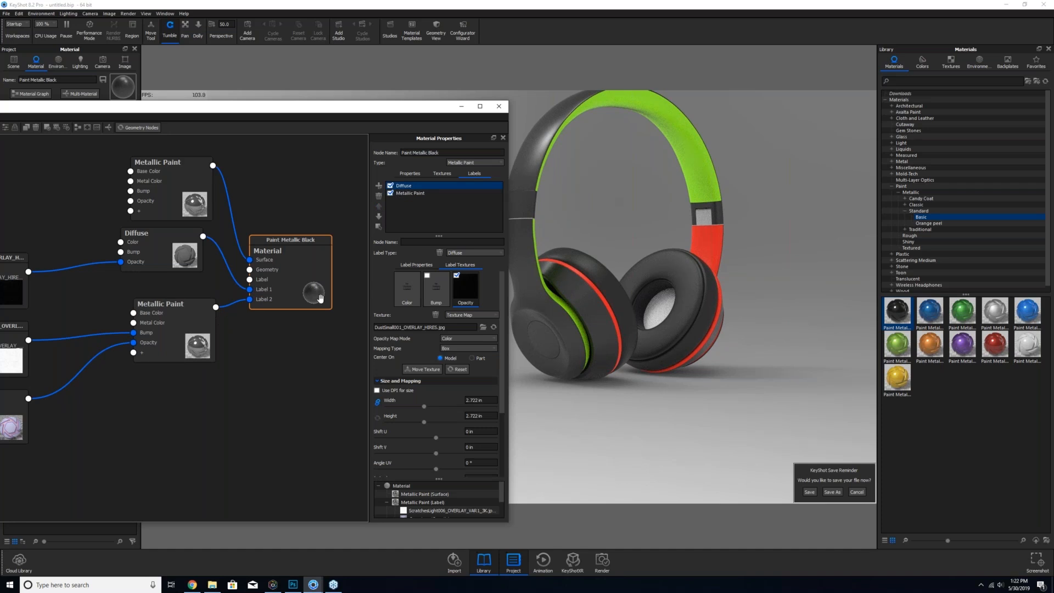
- Add a Metal material node and connect it to the Paint Metallic Black material as an additional label
left_click_drag(621, 320, 708, 332)
scroll(753, 335, "up", 5)
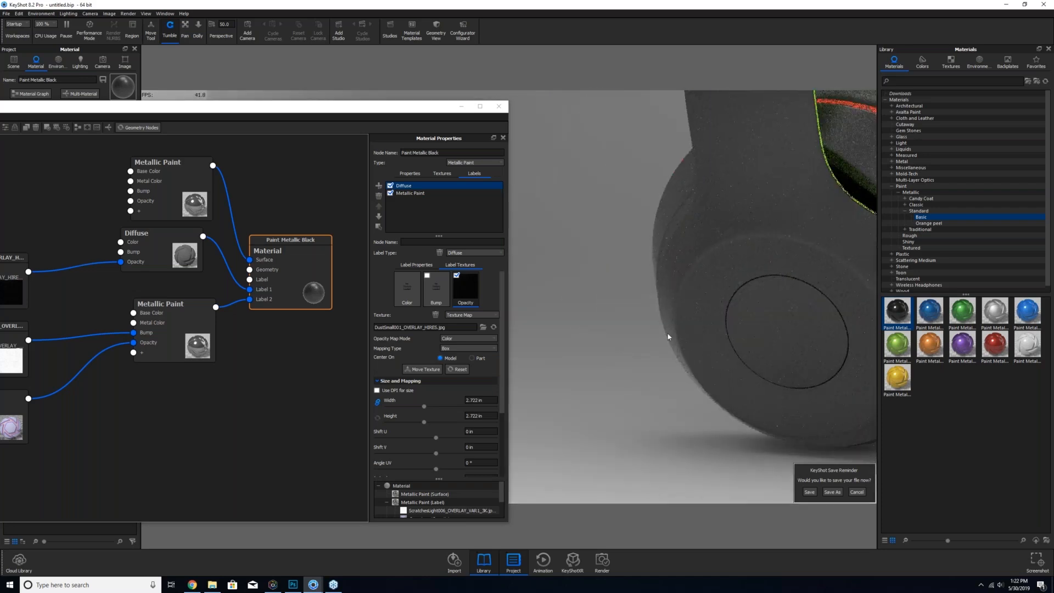
left_click_drag(539, 324, 657, 289)
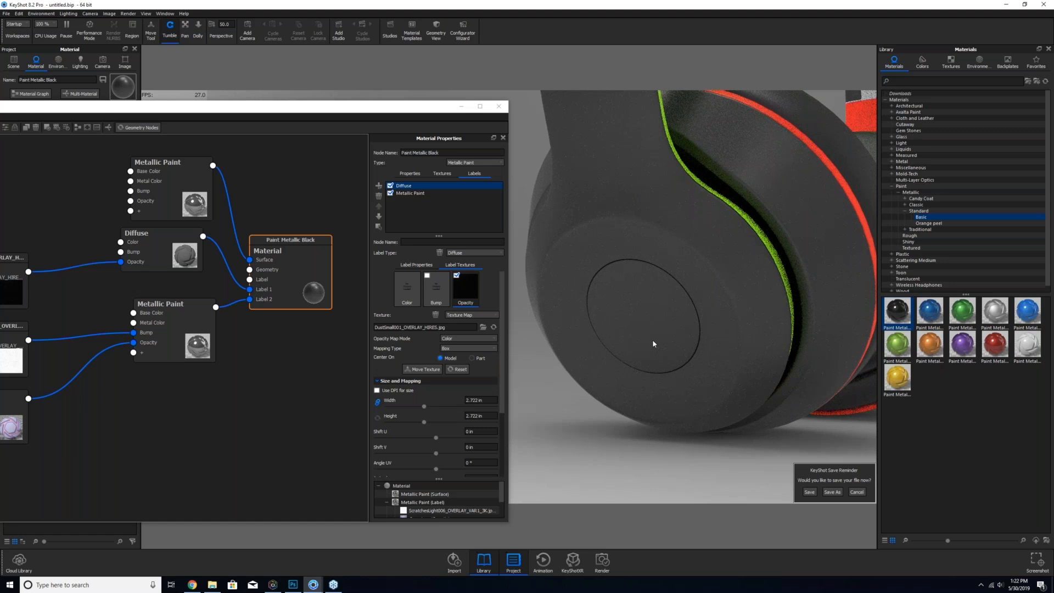
left_click_drag(176, 353, 165, 322)
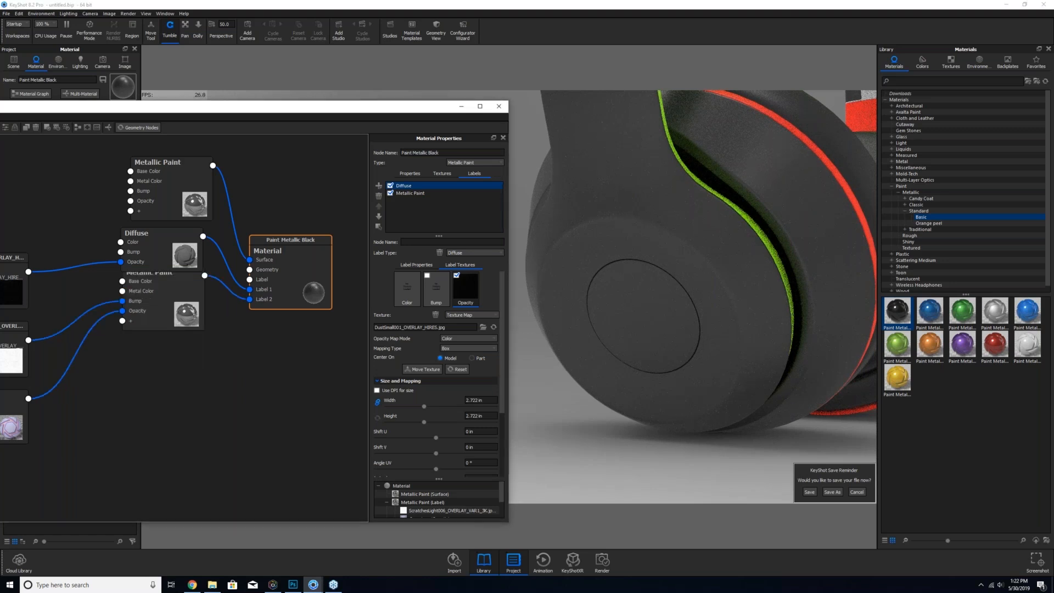
right_click(176, 404)
mouse_move(203, 464)
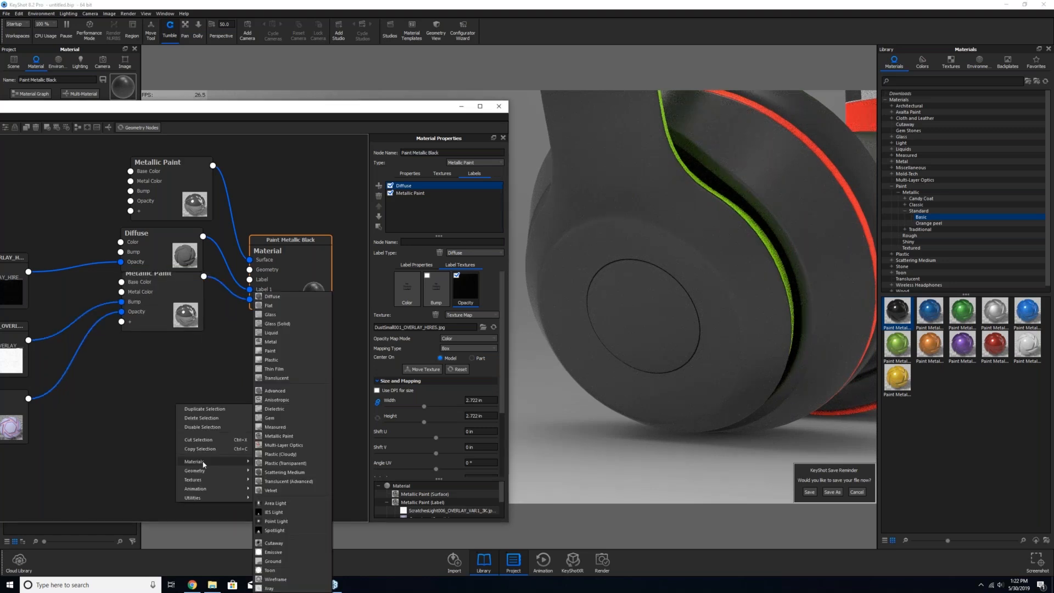
left_click(270, 342)
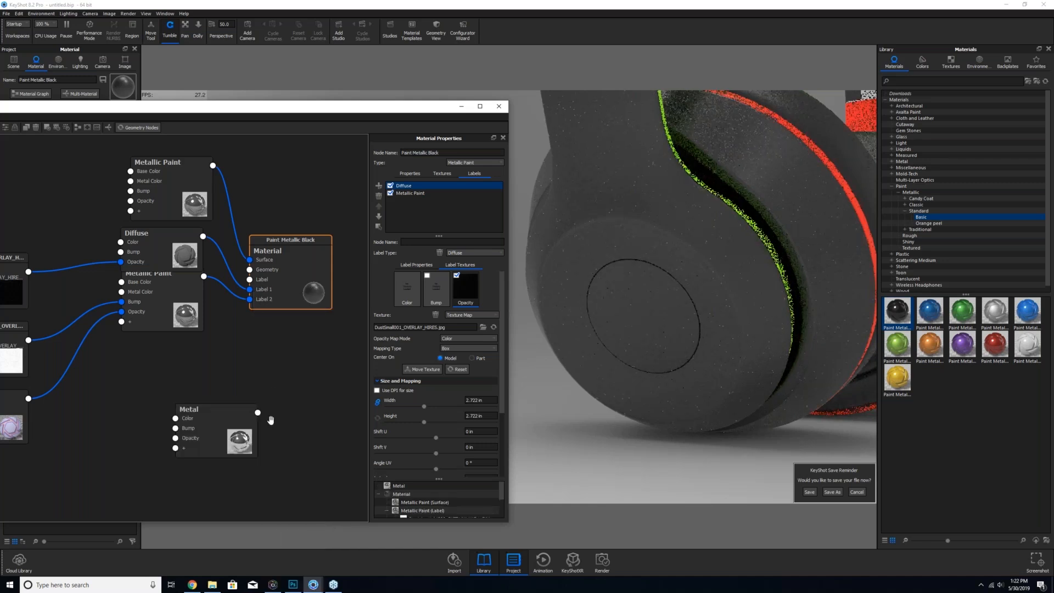
left_click_drag(257, 413, 285, 310)
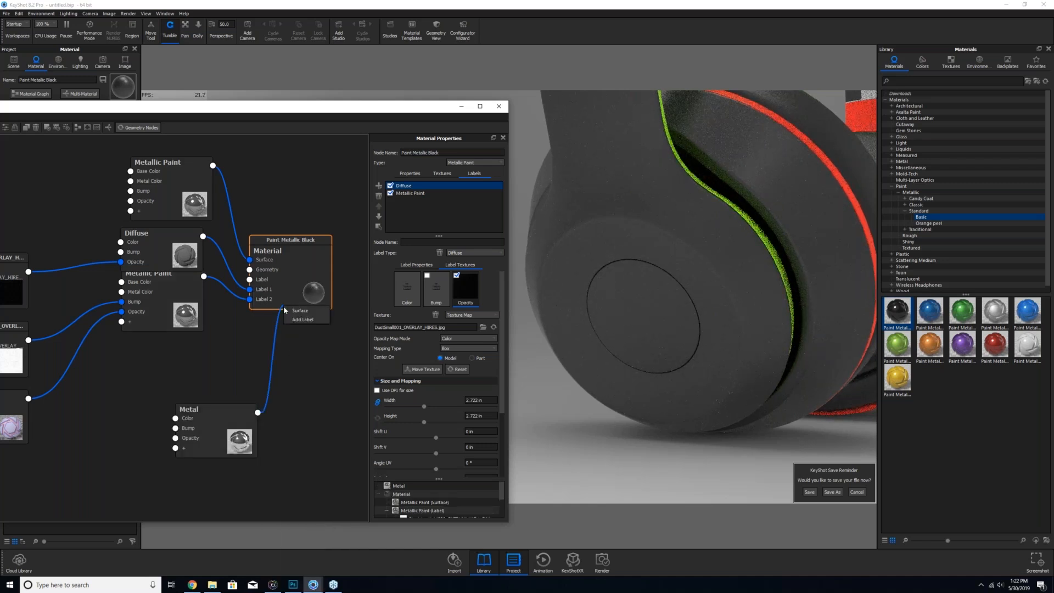
left_click(302, 320)
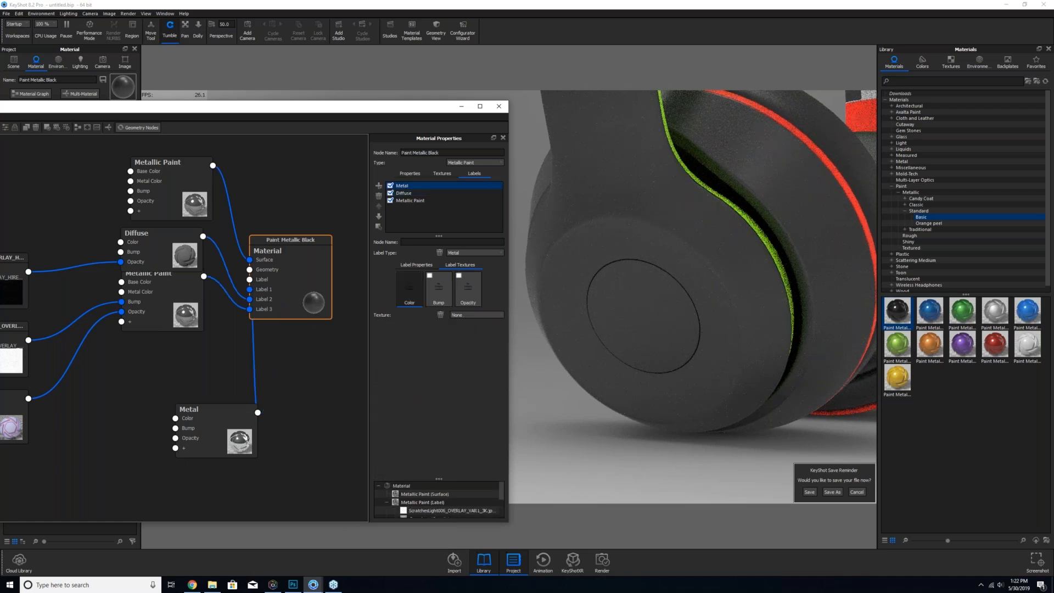
left_click_drag(211, 430, 192, 407)
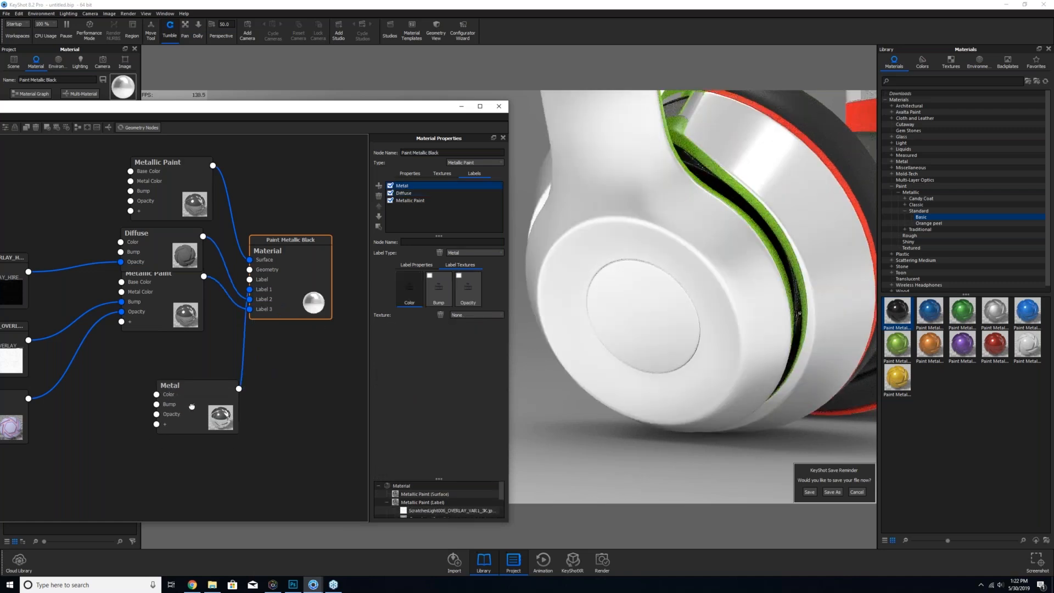
- Load KeyShot Icon Bump as the Metal label's opacity texture and bring the Metal node nearer to the root material
left_click(191, 406)
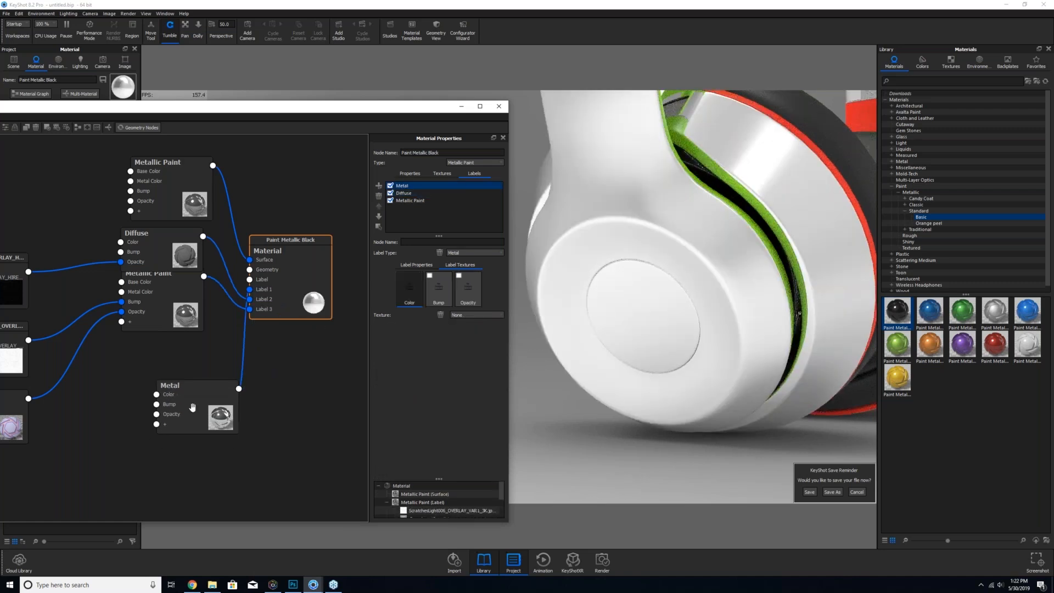
left_click(458, 175)
left_click(469, 200)
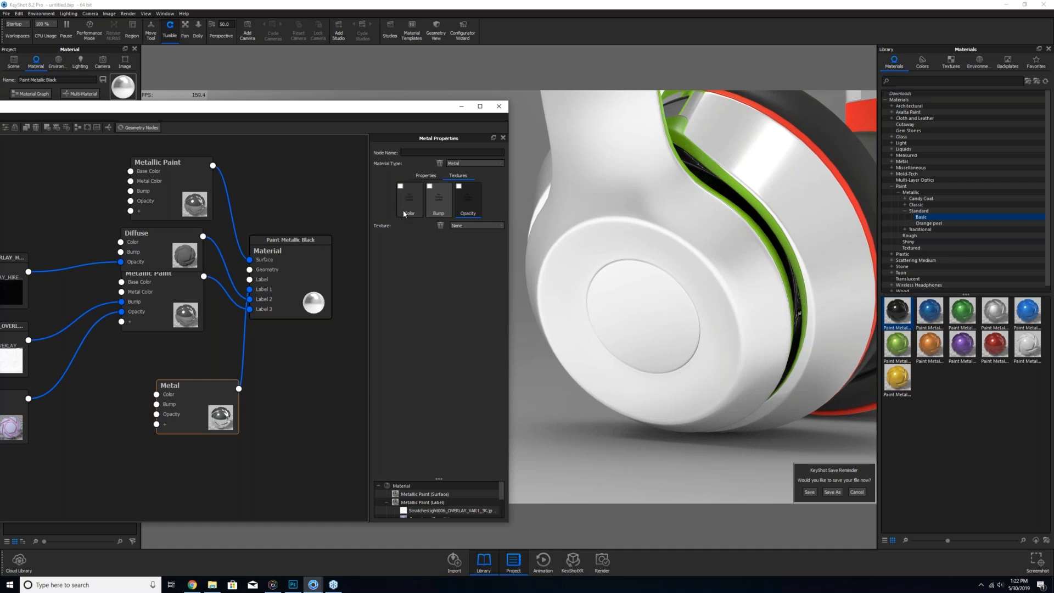
double_click(469, 202)
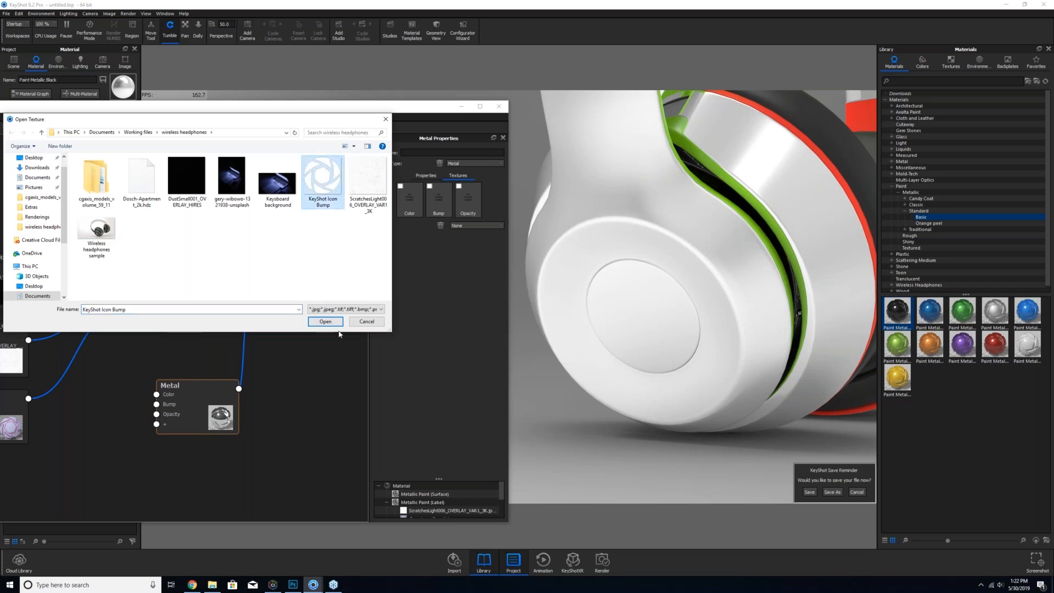
left_click(326, 322)
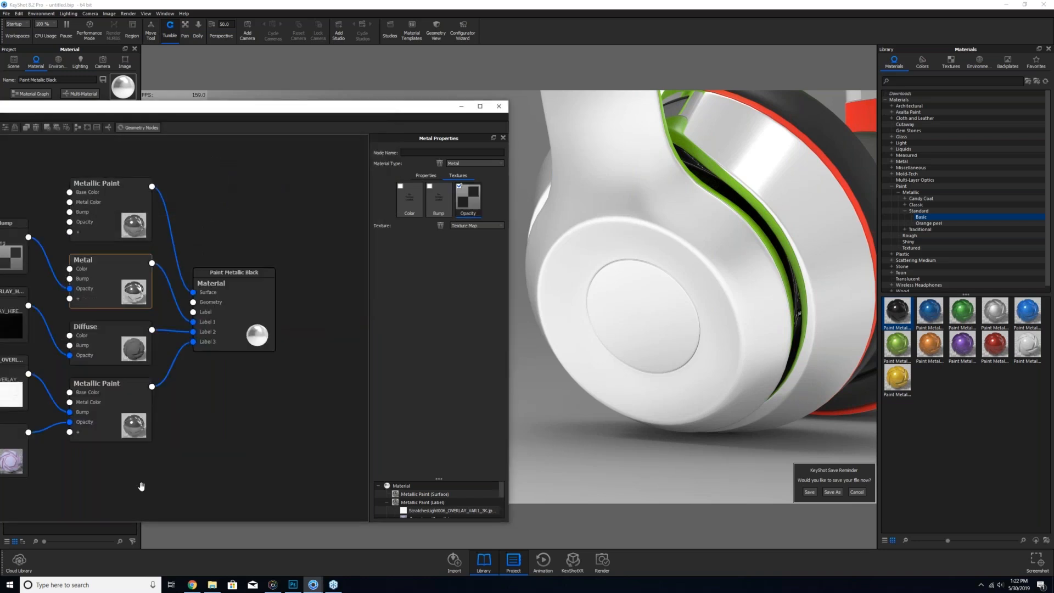
left_click_drag(88, 260, 111, 256)
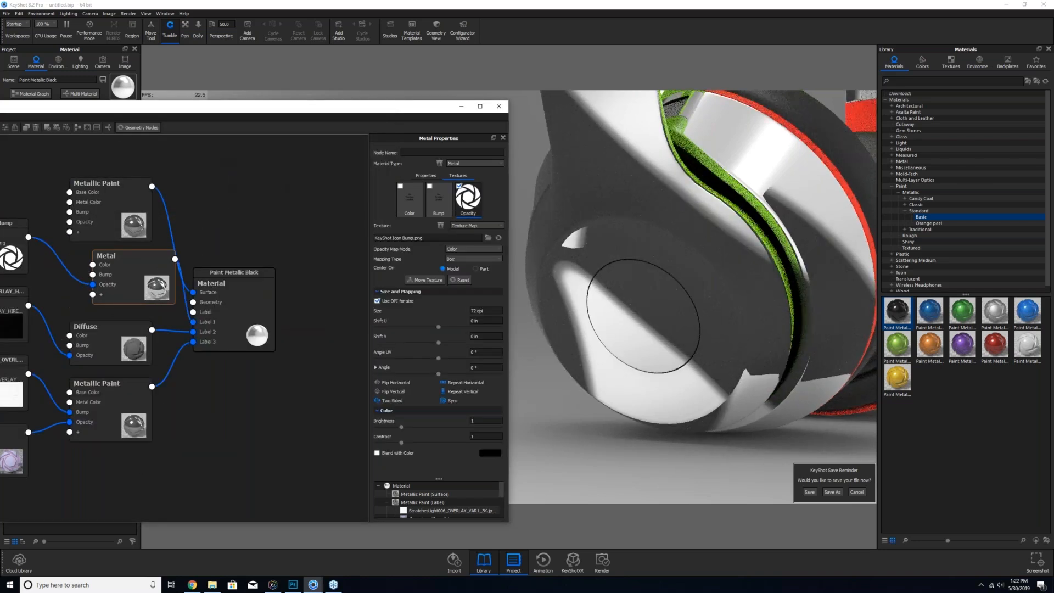
- Try shifting the icon opacity texture along U to -2.512 in
scroll(706, 273, "down", 10)
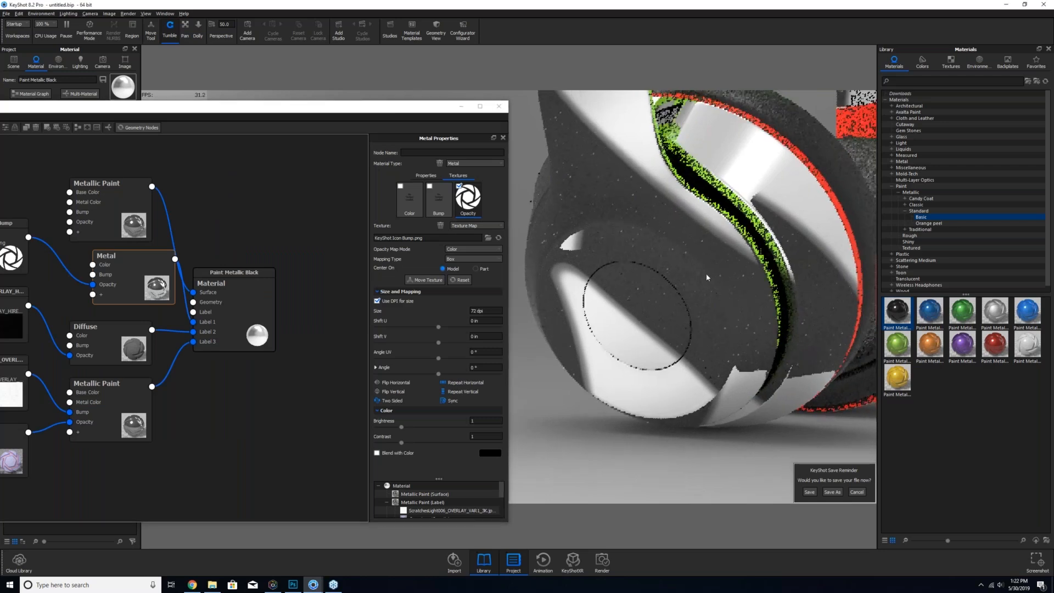
left_click(137, 282)
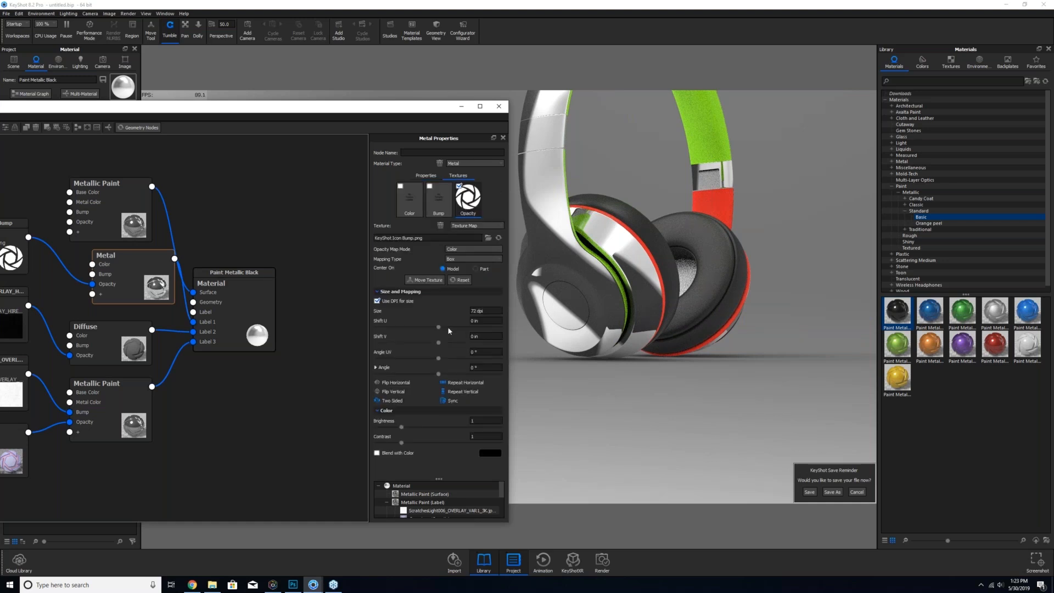
left_click_drag(439, 328, 400, 330)
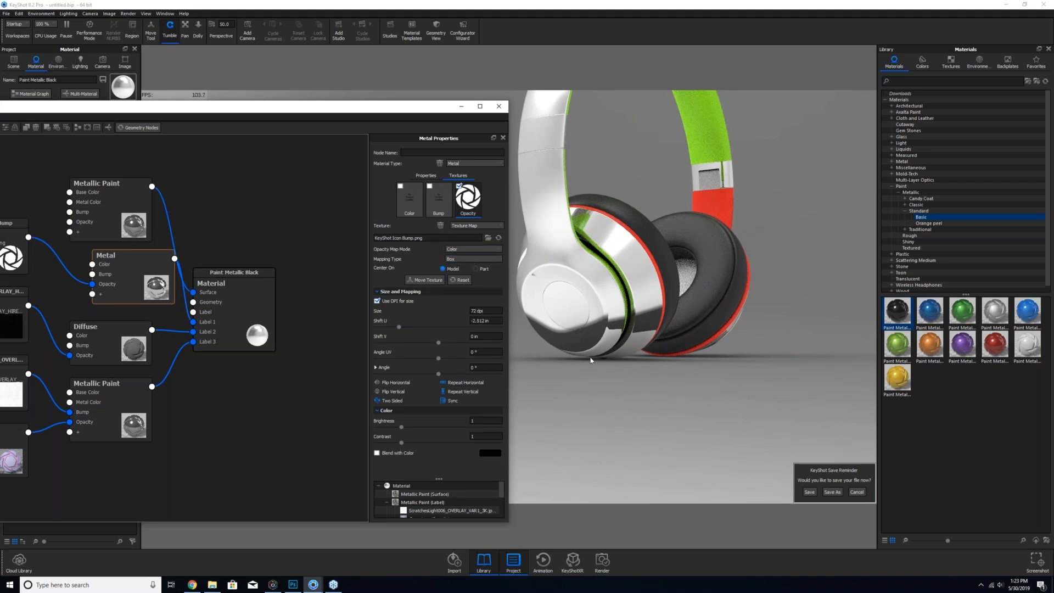
left_click_drag(591, 360, 573, 322)
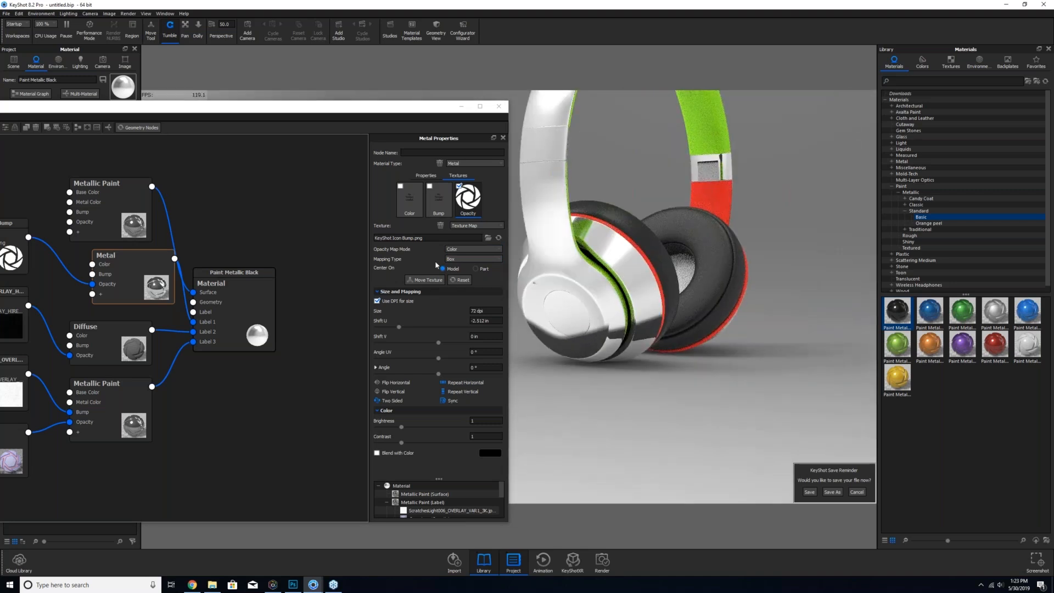
- Set the icon opacity texture's mapping type to Planar and turn off its horizontal and vertical repeat
left_click(462, 258)
left_click(478, 267)
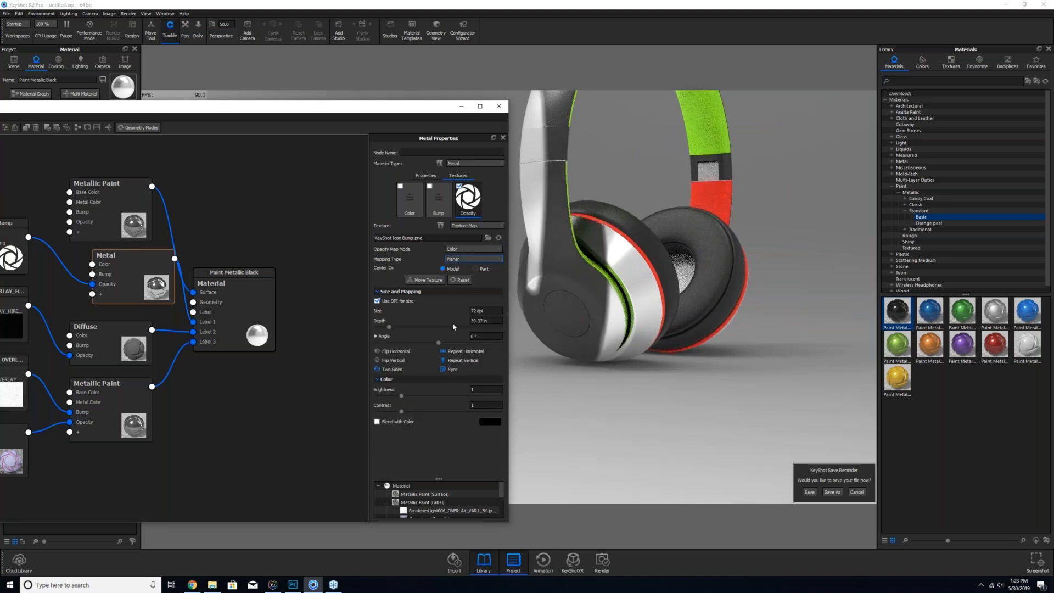
left_click(445, 352)
left_click(444, 361)
- Reposition the icon texture onto the circular disc of the front earcup, with its angle at 90°
left_click(428, 280)
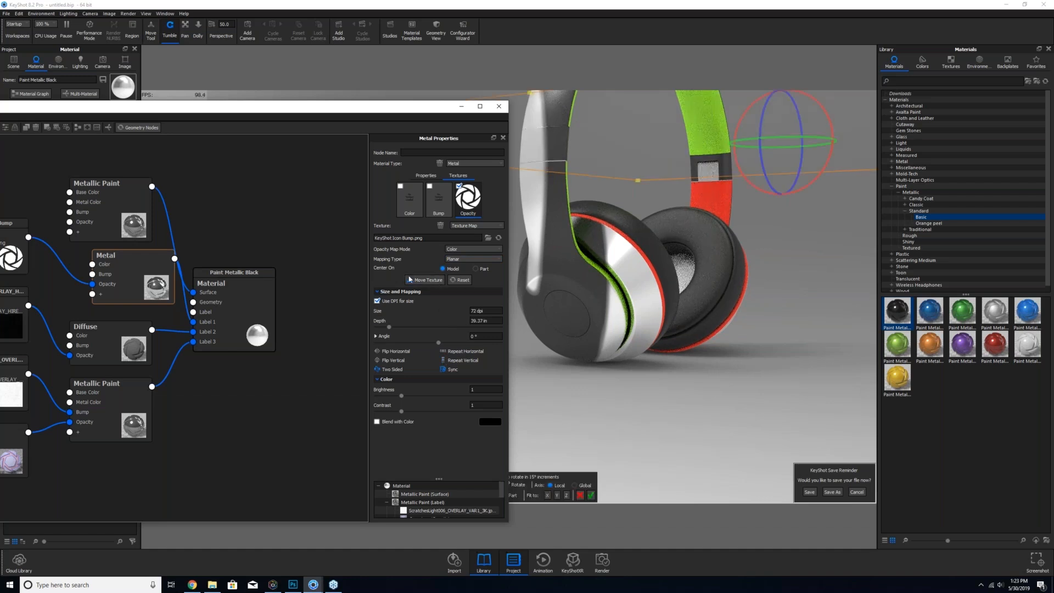
left_click(567, 314)
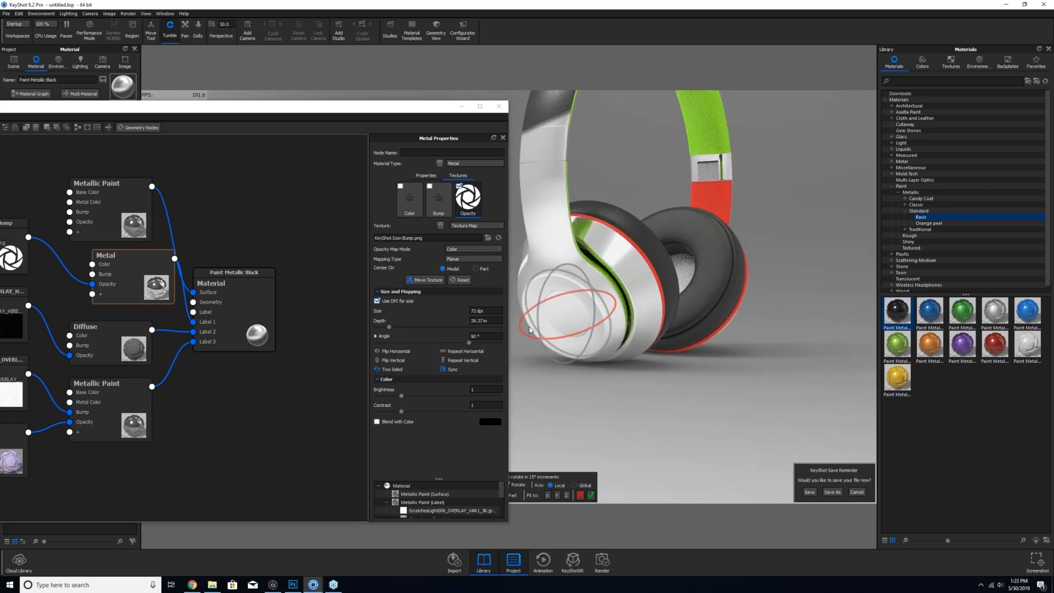
left_click(464, 201)
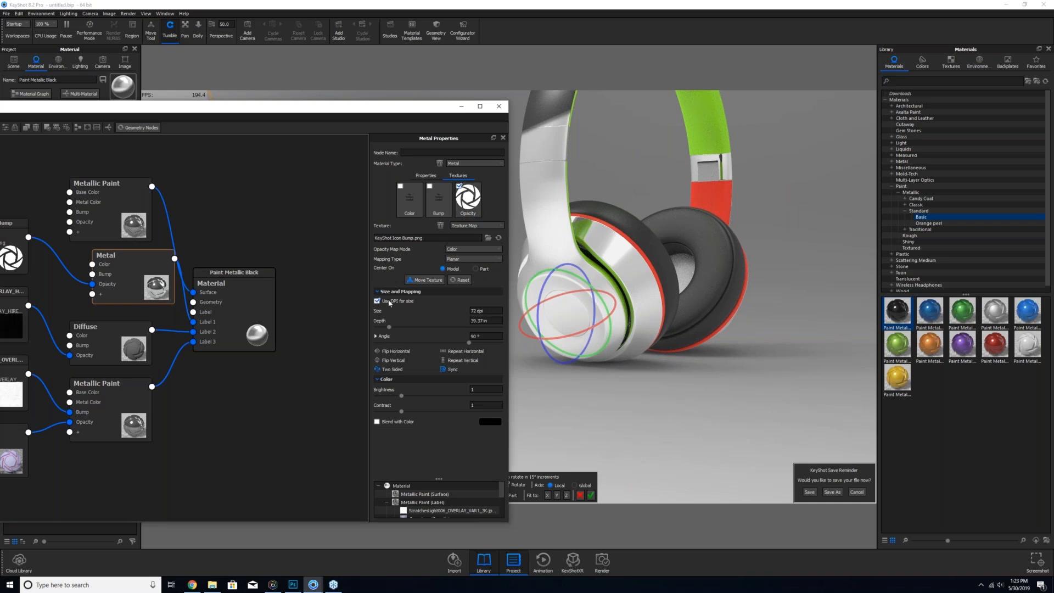
- Scale the icon texture to 0.819 in wide and high without DPI sizing, and move it just above the earcup's circular disc
left_click(378, 301)
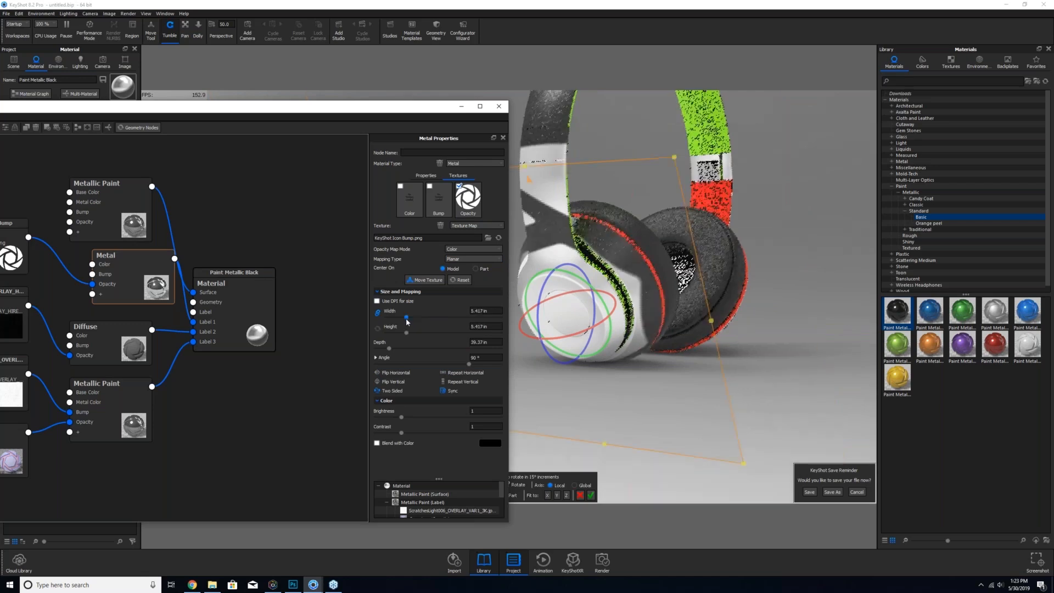
left_click_drag(407, 321, 465, 317)
left_click_drag(547, 369, 700, 341)
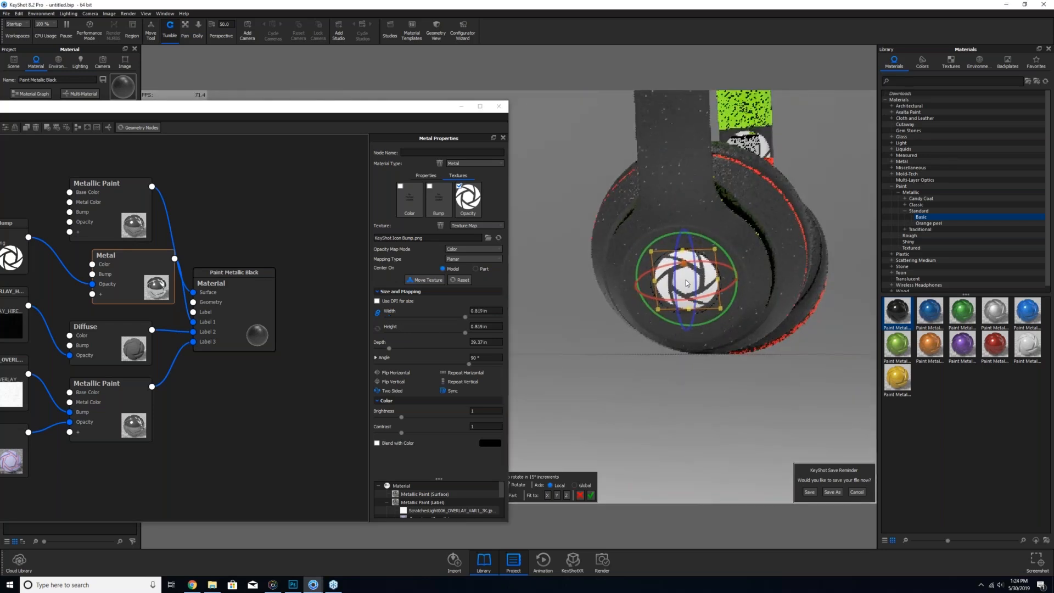
left_click_drag(687, 280, 680, 218)
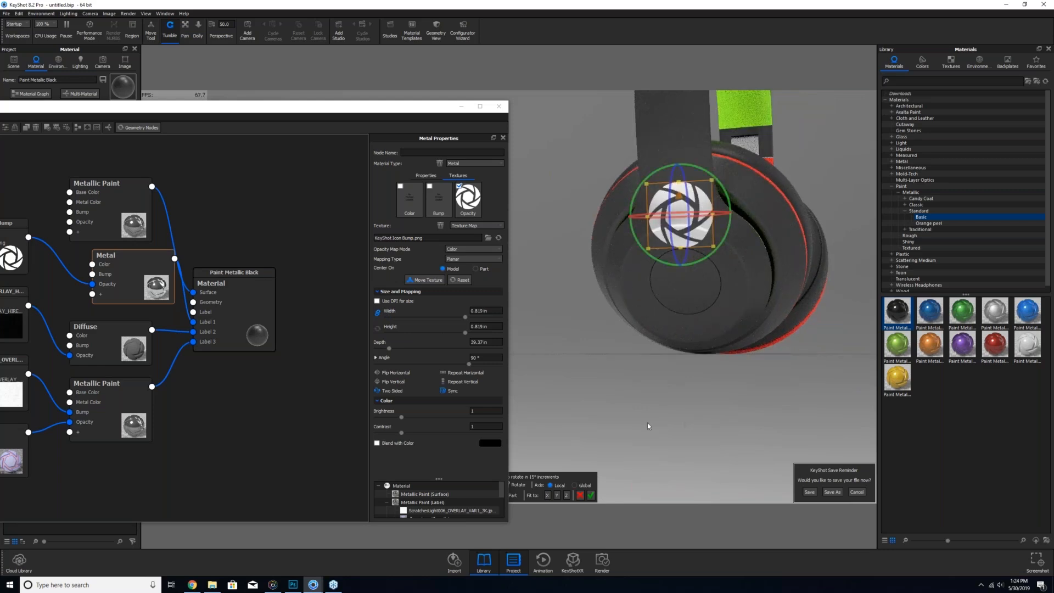
- Try the icon texture on the headband arm and on the side of the earcup near the red ring
left_click_drag(647, 423, 505, 443)
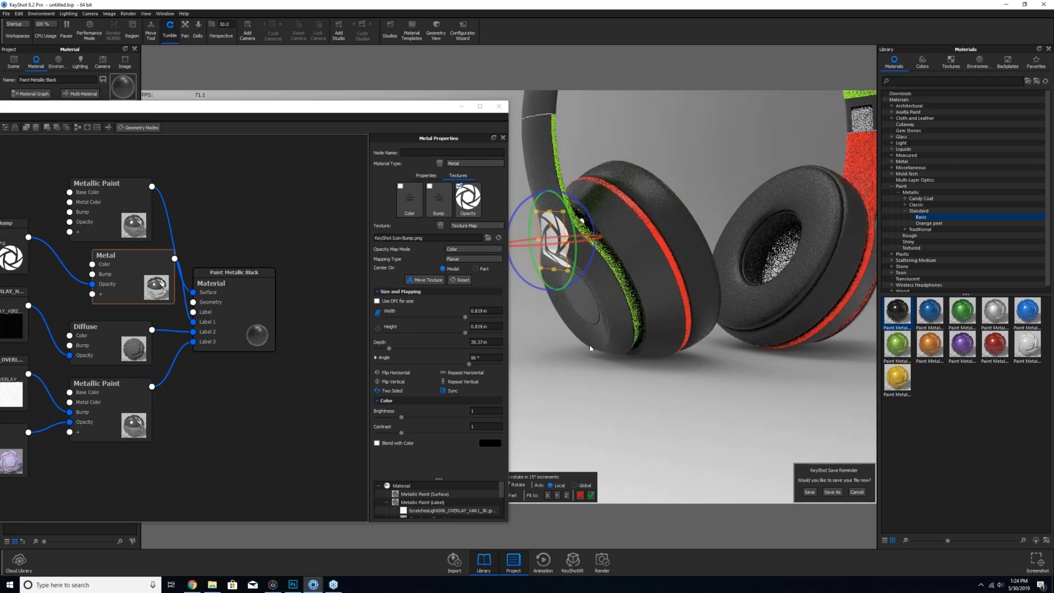
left_click(538, 149)
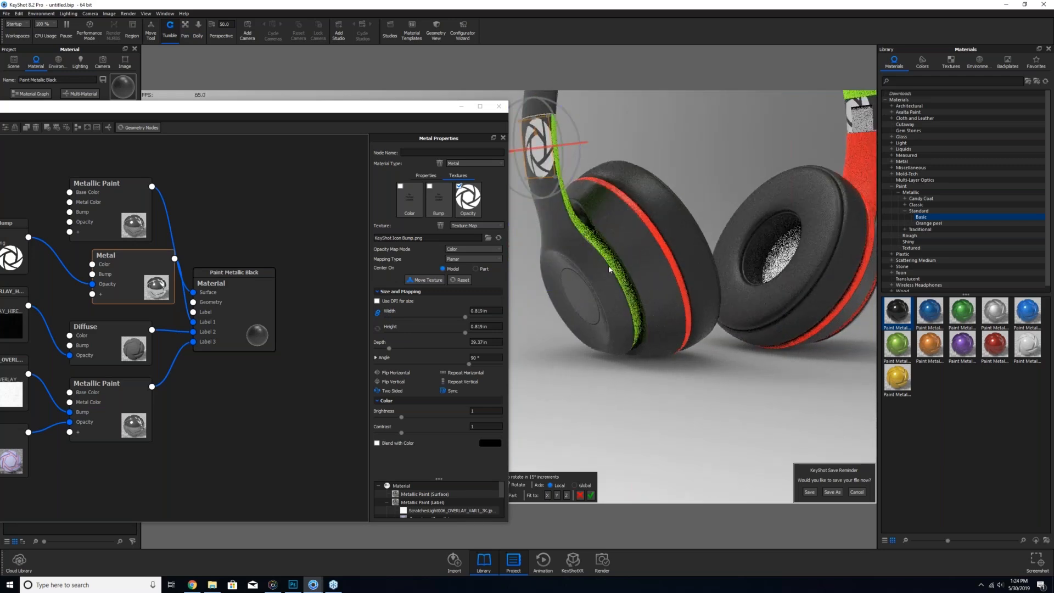
left_click(646, 266)
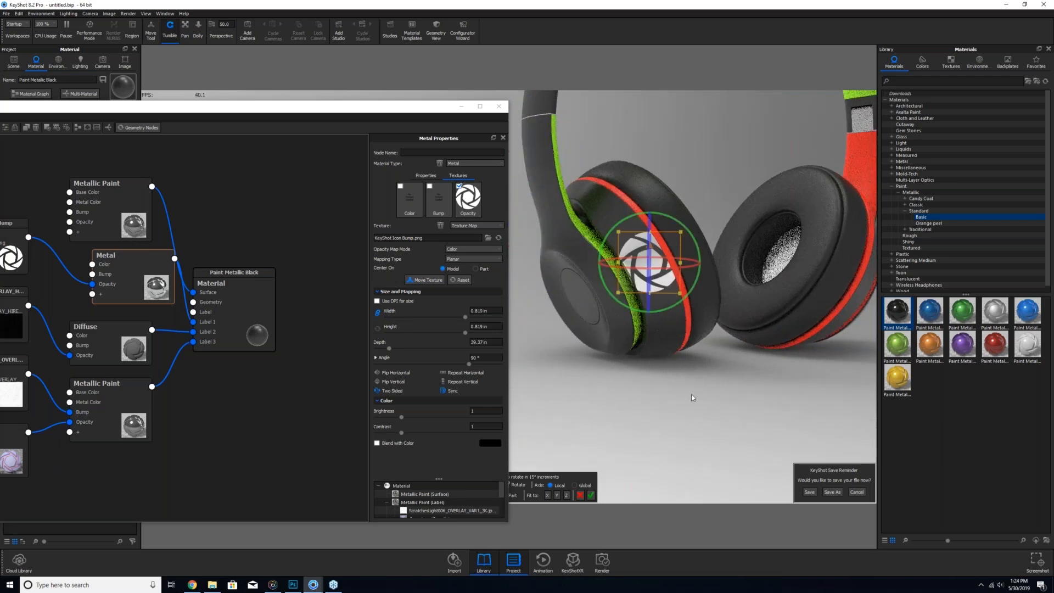
- Move the icon texture onto the circular disc on the outer face of the earcup
left_click_drag(691, 394, 763, 234)
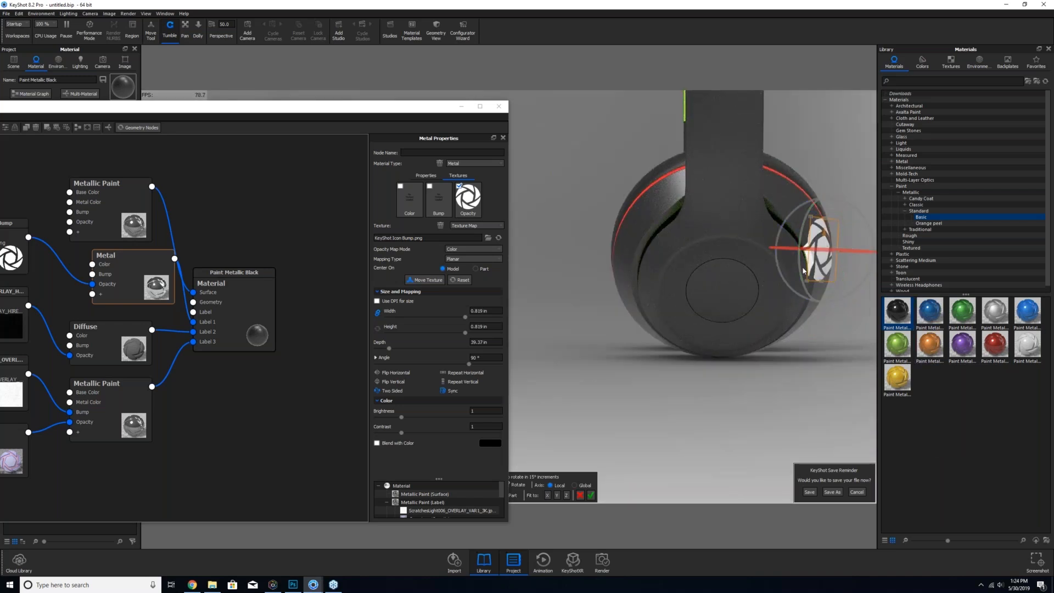
left_click(729, 281)
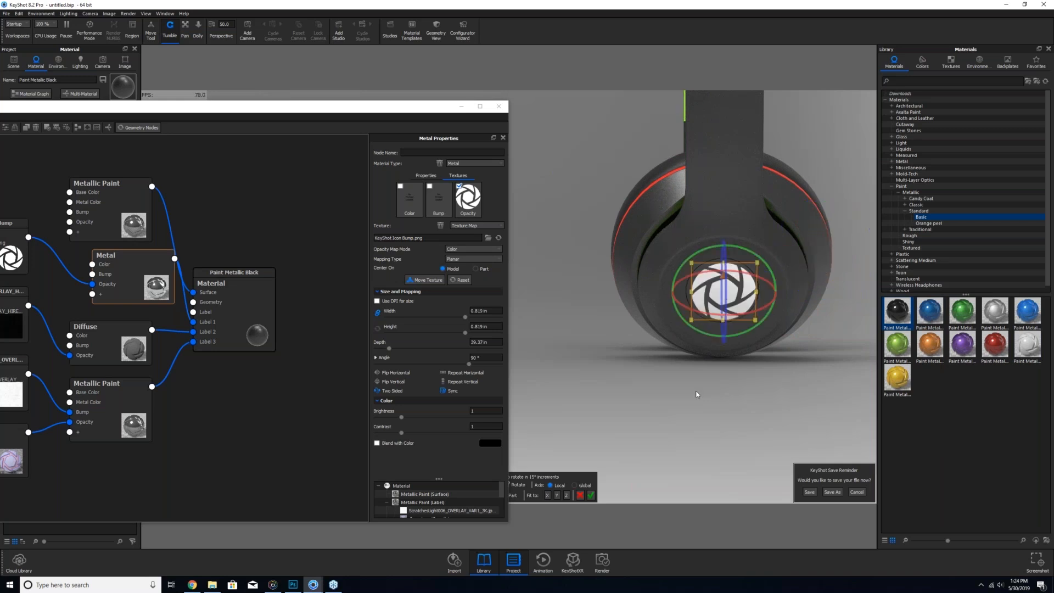
left_click_drag(672, 389, 721, 408)
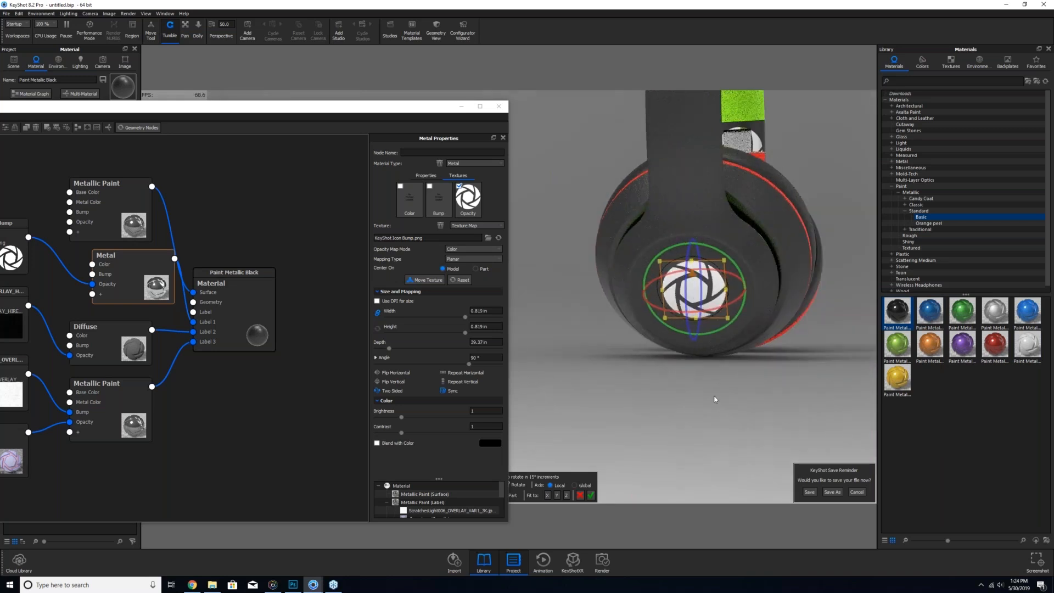
- Turn off Two Sided for the icon opacity texture so it no longer projects onto the opposite side
left_click_drag(789, 367, 776, 193)
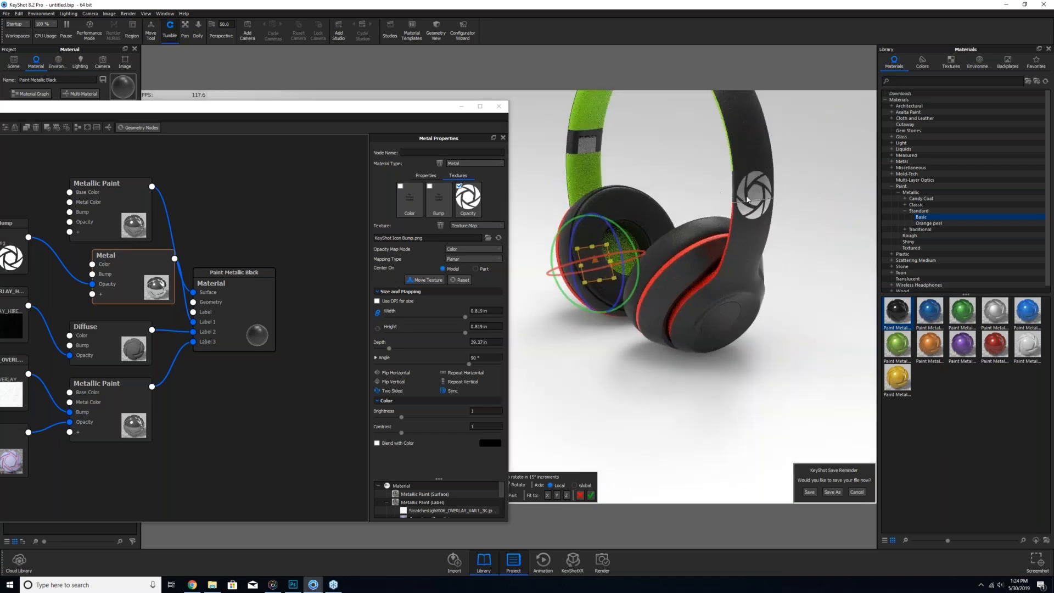
left_click(378, 392)
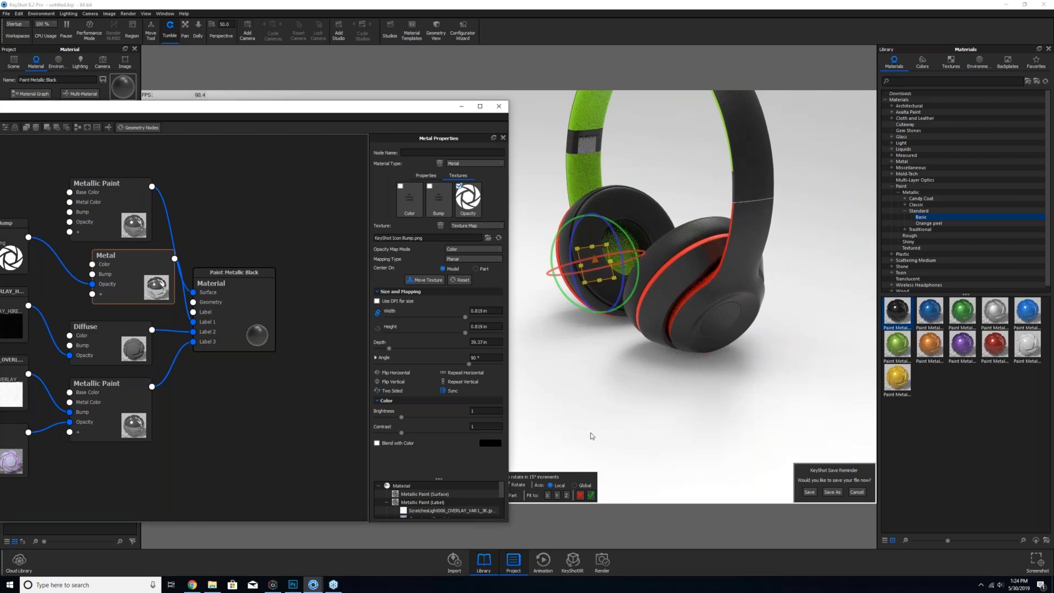
mouse_move(736, 397)
left_mouse_down()
mouse_move(783, 356)
mouse_move(700, 369)
mouse_move(684, 403)
left_mouse_up()
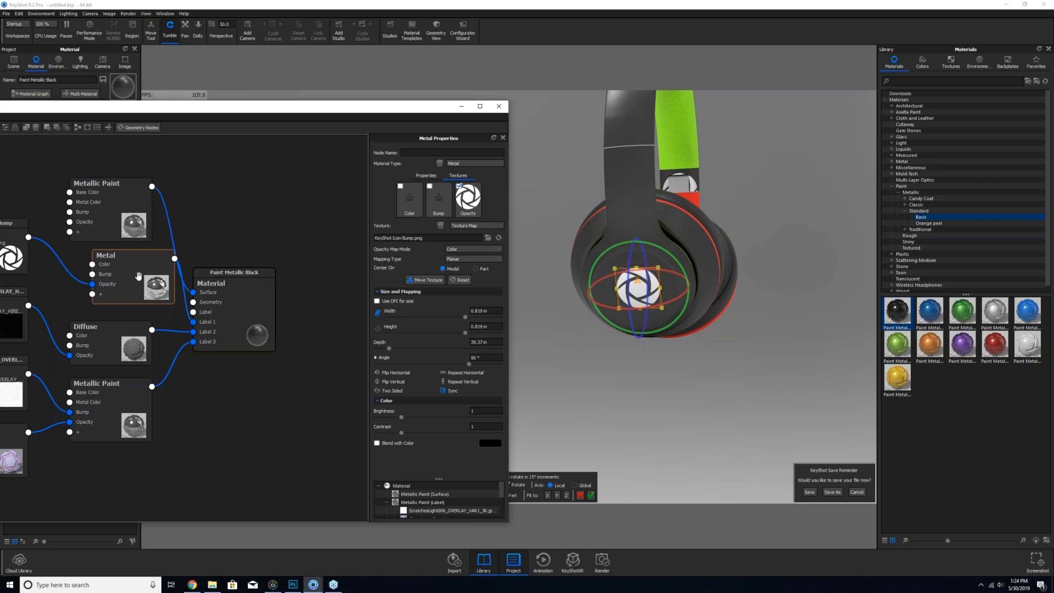
- Switch the Metal label to a Measured metal type with the Copper preset
left_click(130, 281)
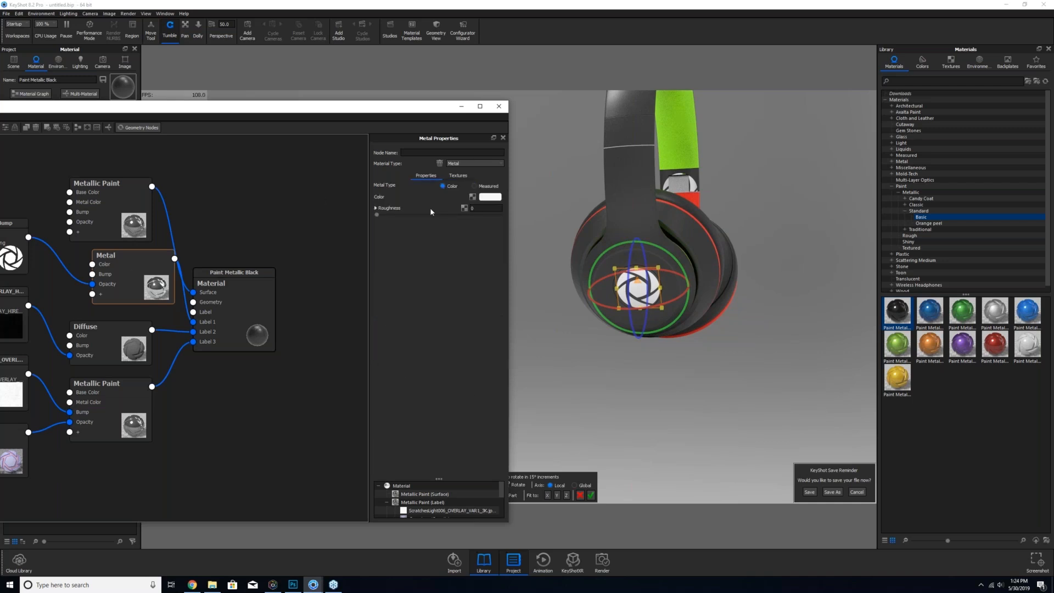
left_click(475, 186)
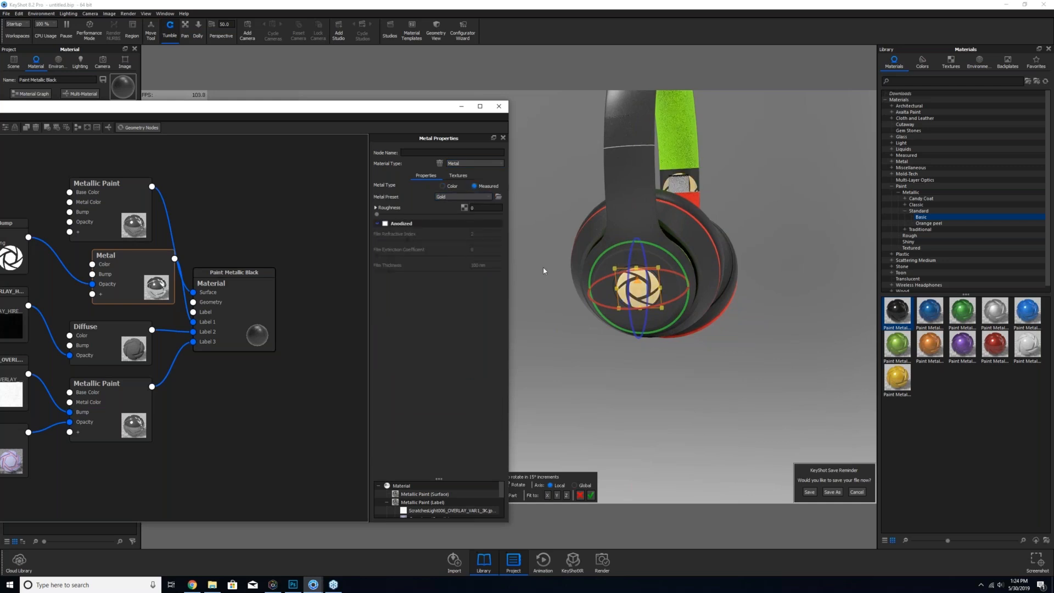
left_click(466, 198)
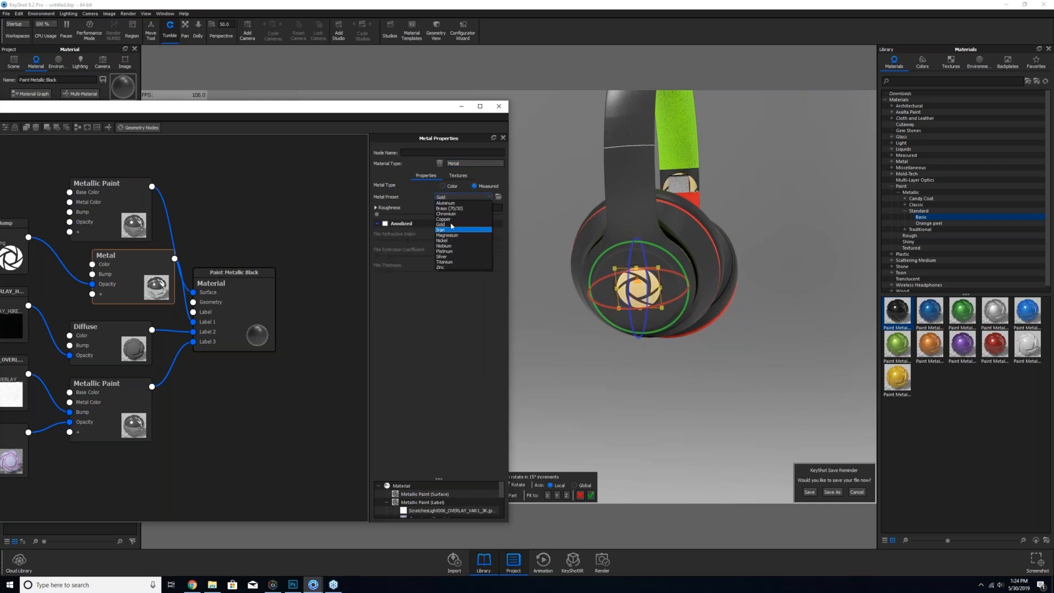
left_click(448, 219)
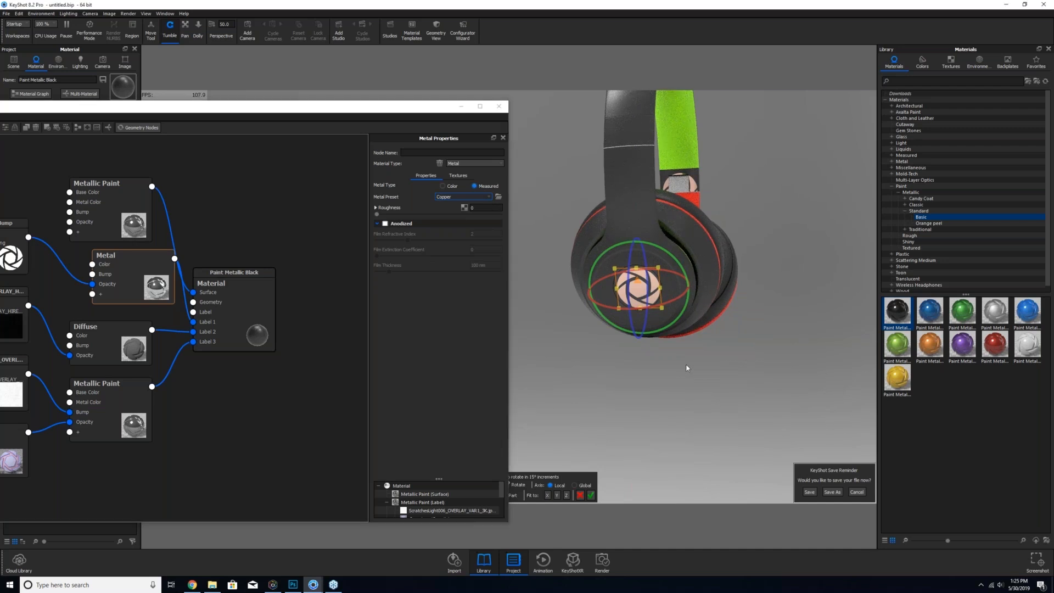
- Check the copper icon from several angles around the headphones and accept its texture placement
left_click_drag(686, 364, 516, 373)
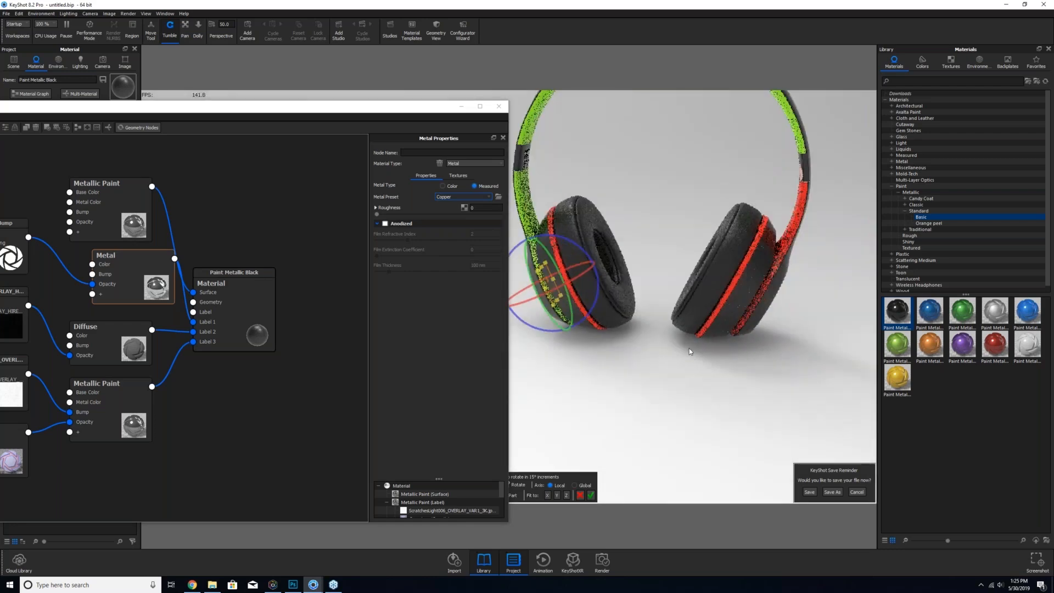
left_click_drag(689, 351, 558, 354)
left_click_drag(644, 359, 545, 354)
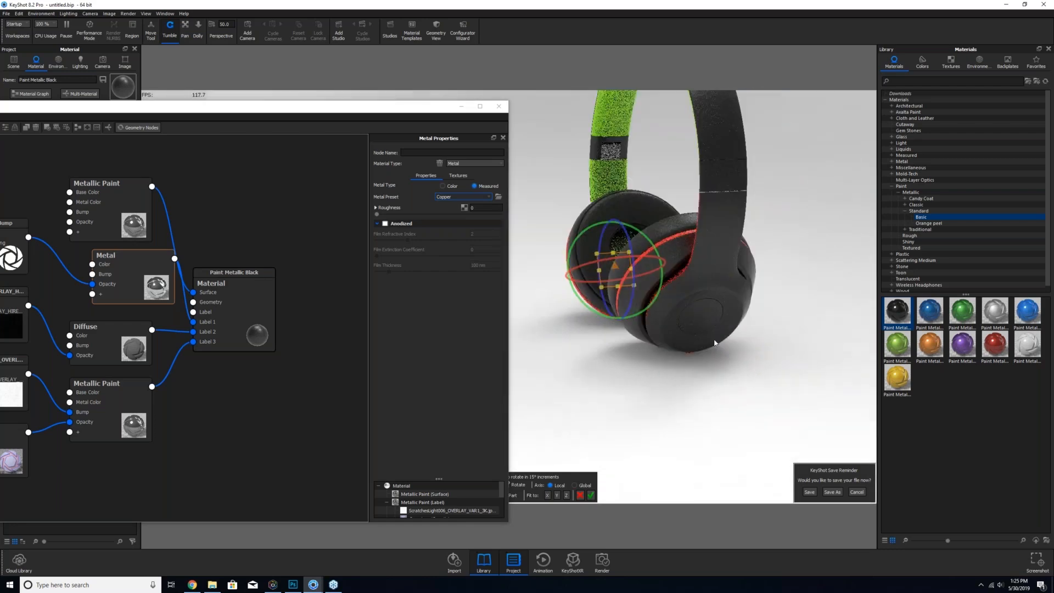
left_click_drag(625, 387, 750, 376)
left_click_drag(656, 375, 744, 249)
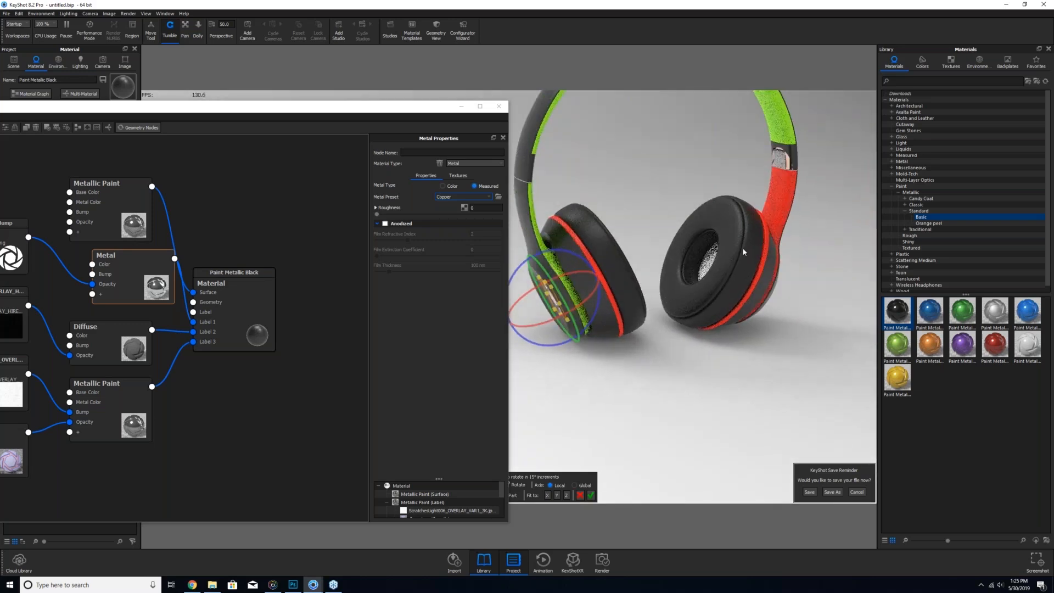
scroll(741, 303, "up", 3)
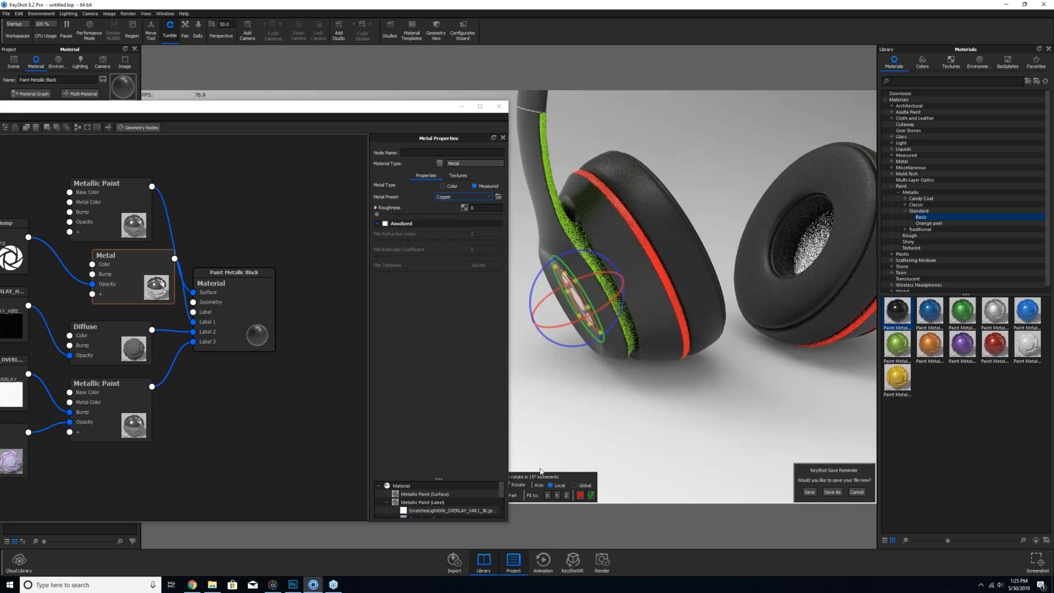
left_click(591, 496)
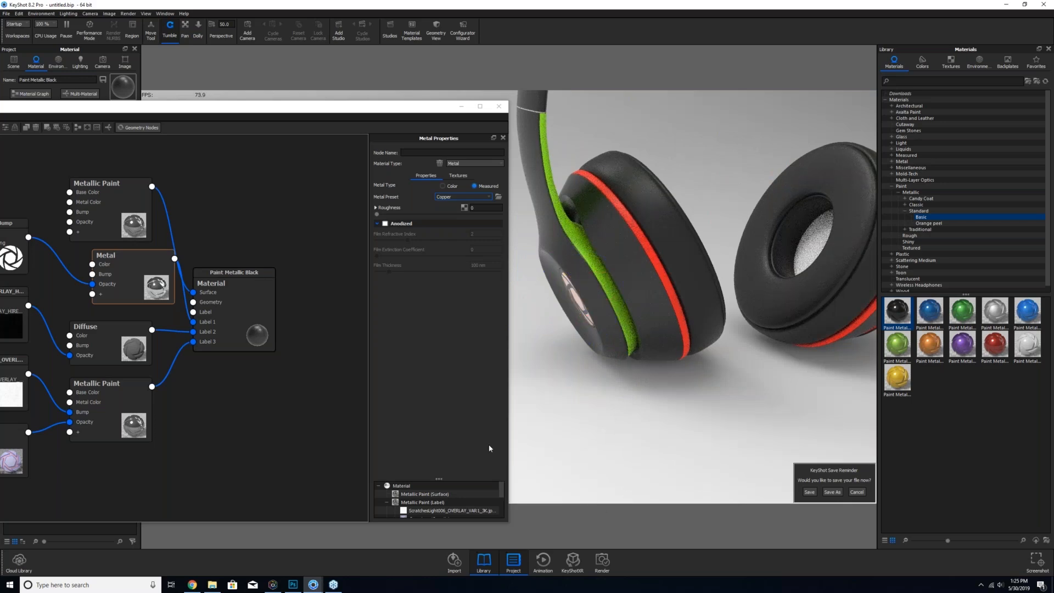
- Search the material library for "vel" and apply Velvet Black to the ear cushions
left_click_drag(544, 443, 626, 380)
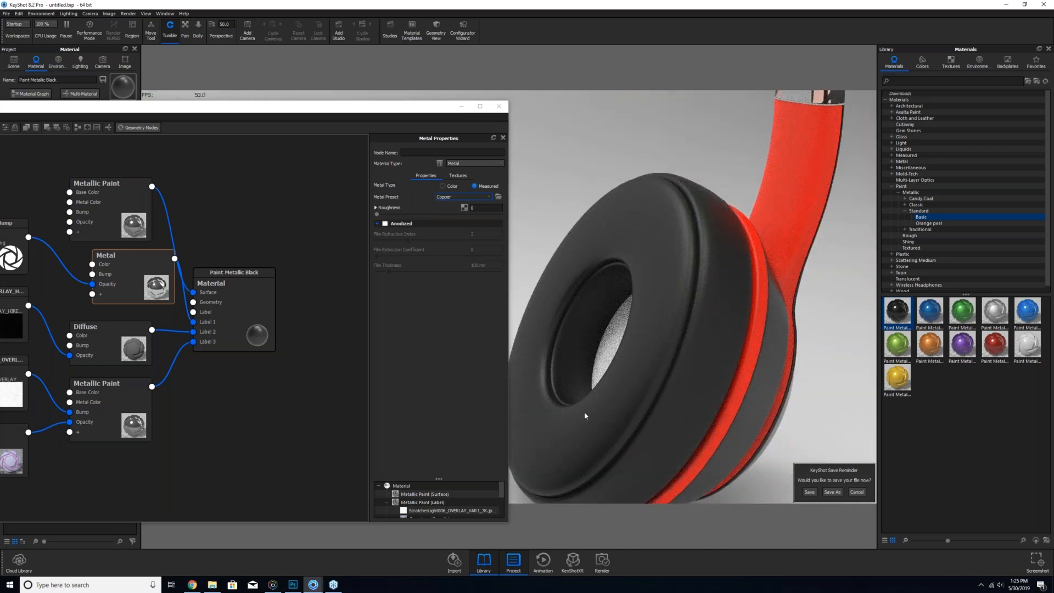
left_click(923, 81)
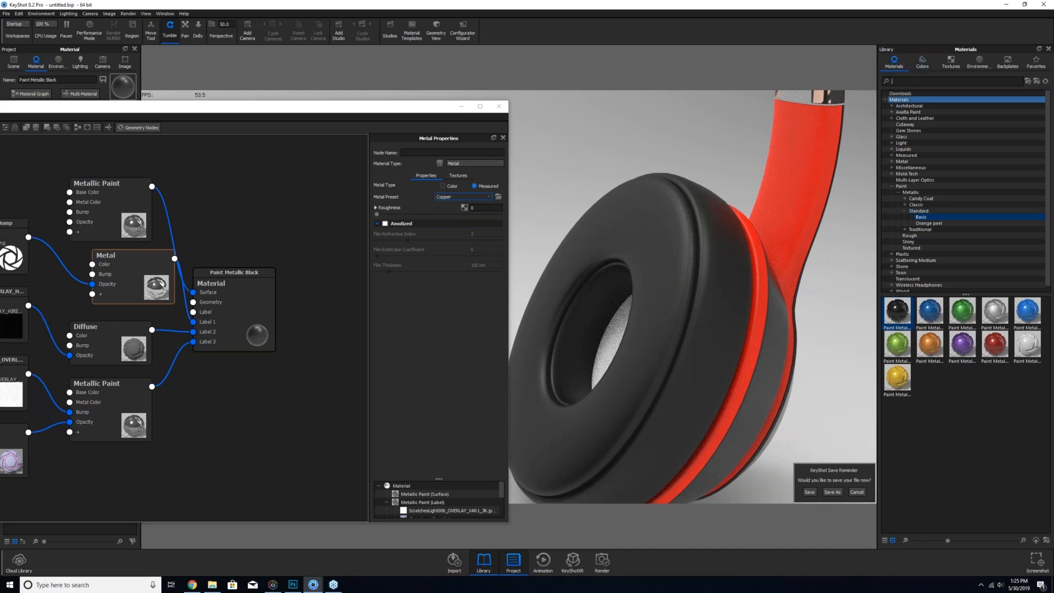
type("vel")
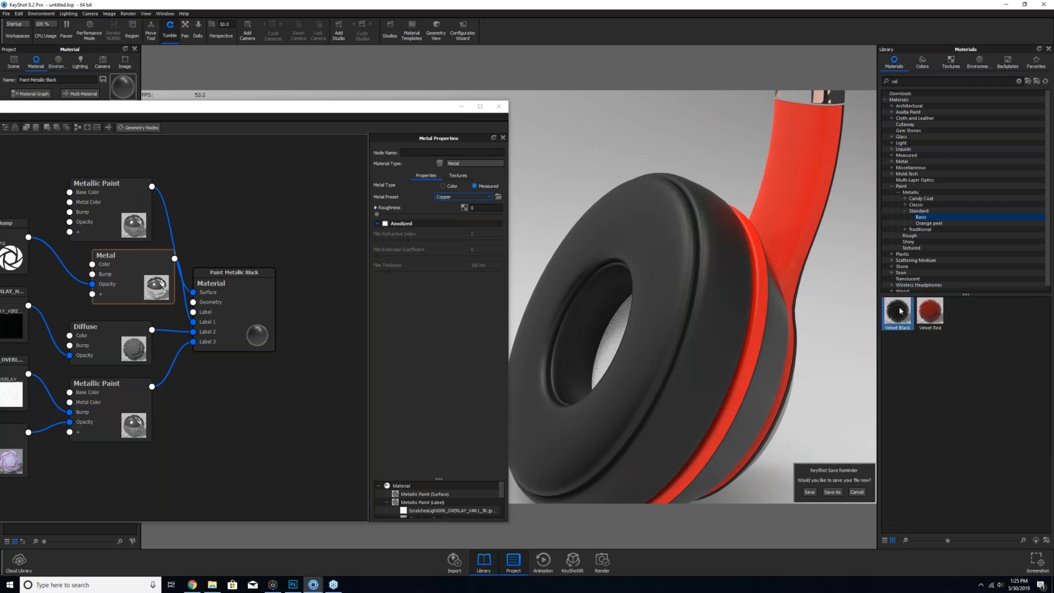
left_click_drag(898, 311, 693, 364)
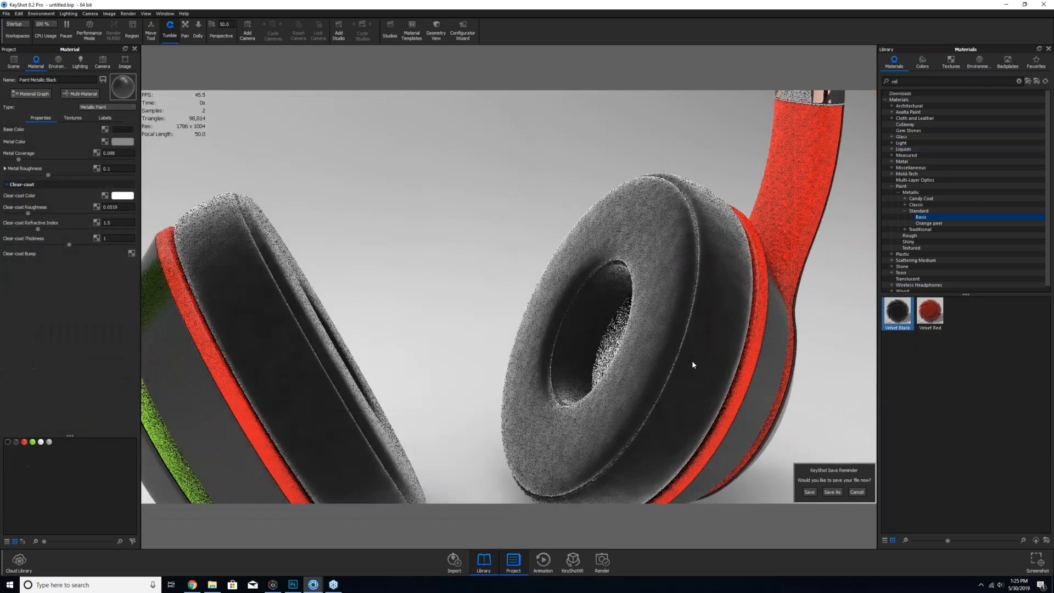
scroll(664, 383, "down", 10)
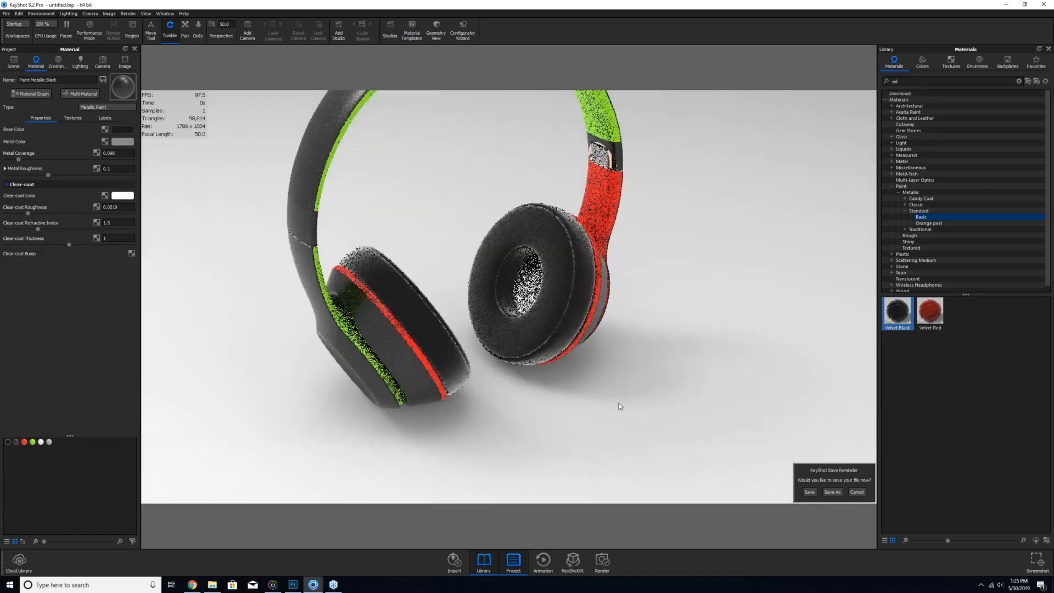
scroll(601, 393, "up", 10)
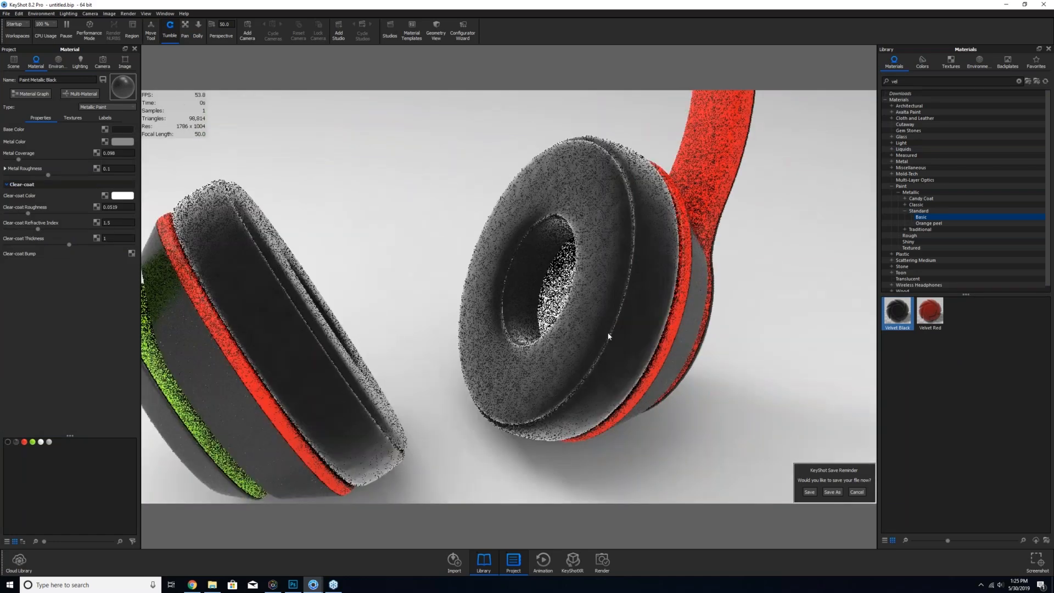
- Open the ear cushions' Velvet Black material in the material graph and select the Bump Add node
double_click(604, 296)
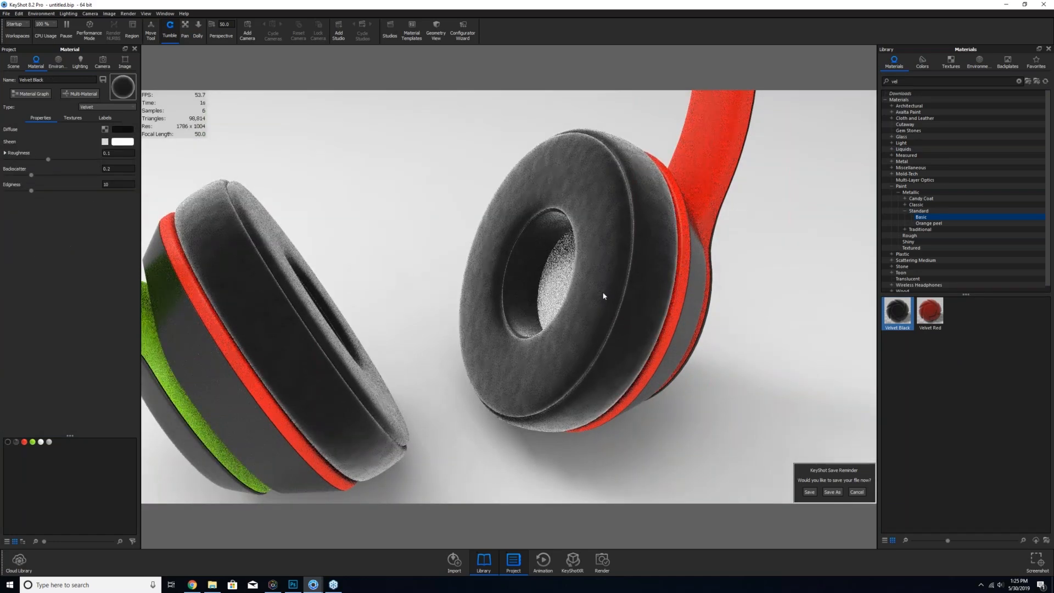
left_click(32, 94)
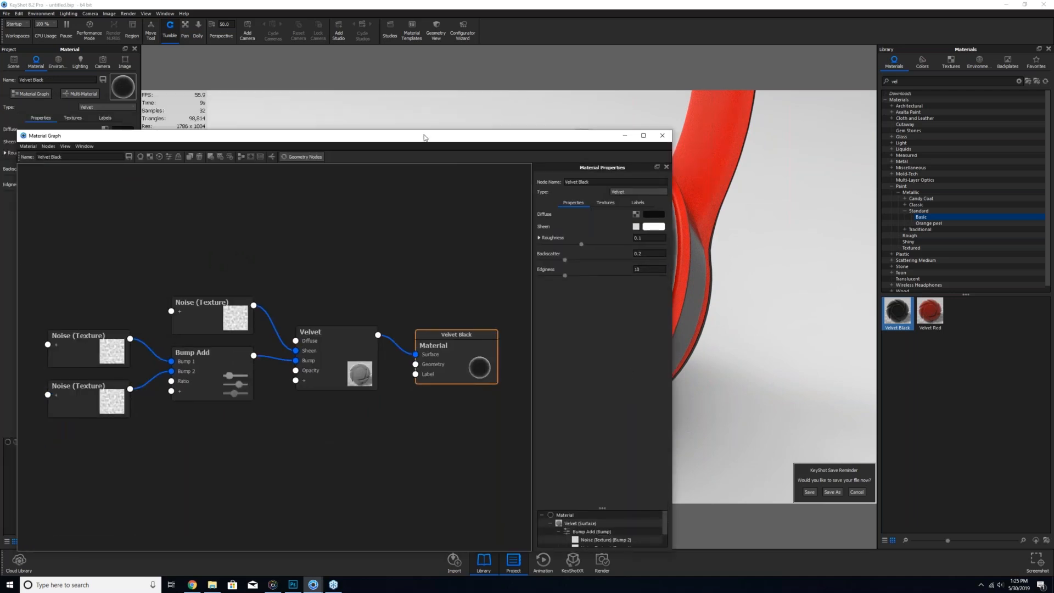
left_click_drag(410, 139, 580, 87)
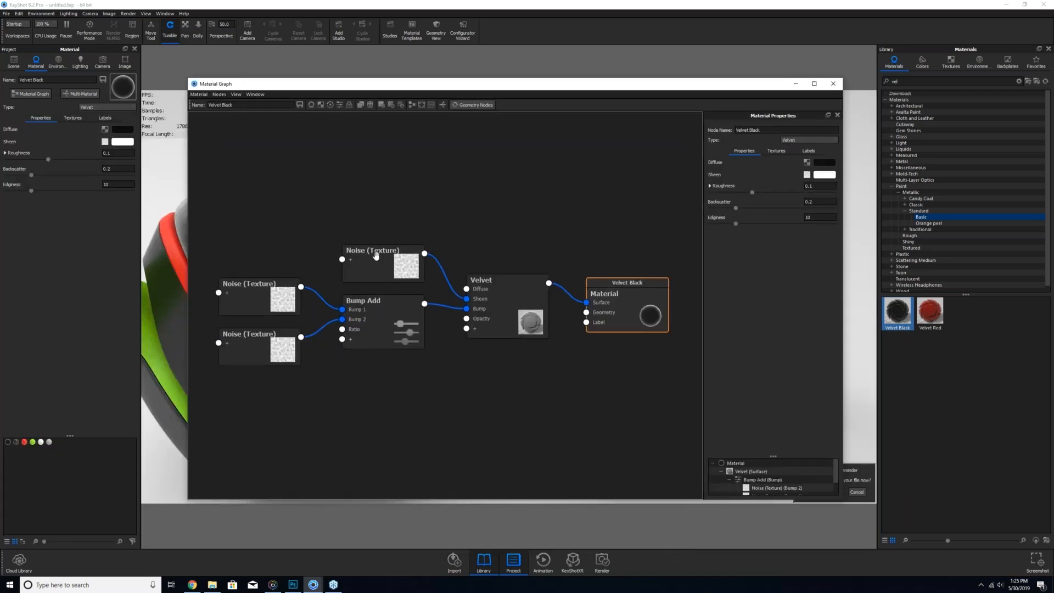
left_click(381, 335)
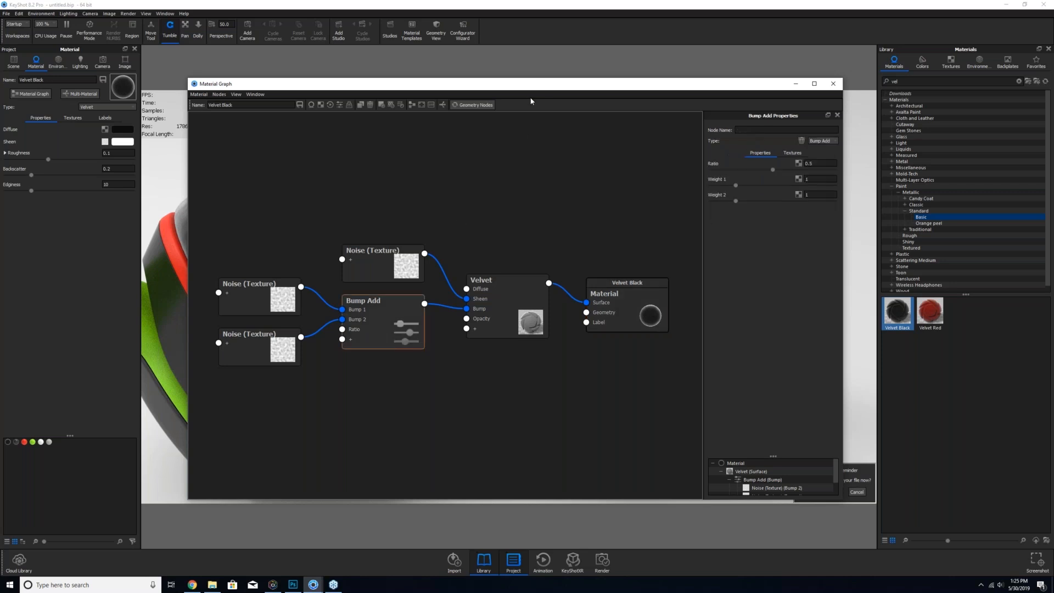
left_click_drag(543, 84, 530, 312)
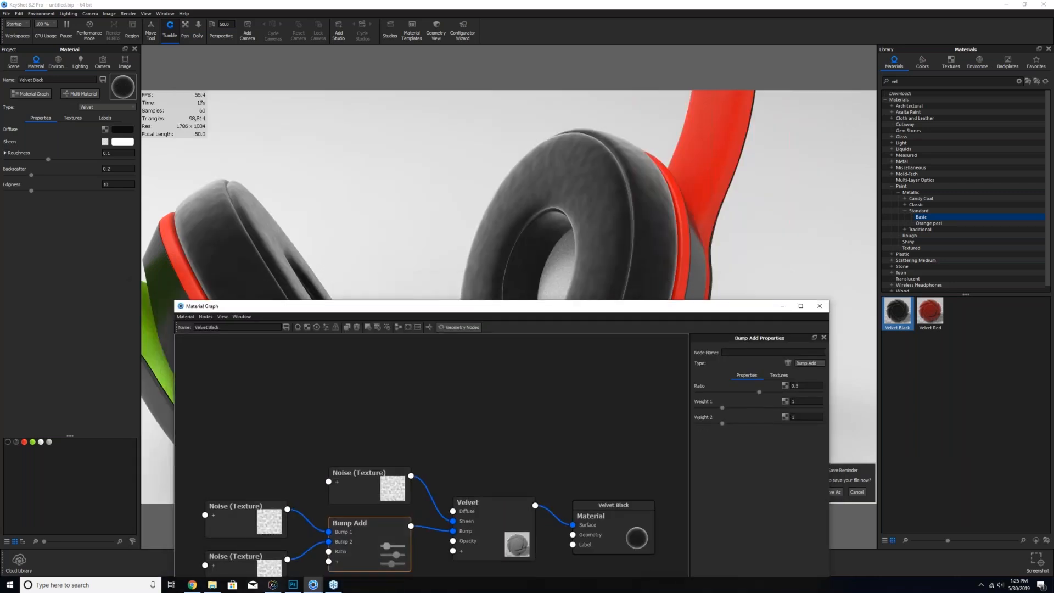
- Using the color preview, set the scale of the noise texture feeding Bump 2 to 0.0819 in
left_click(255, 535)
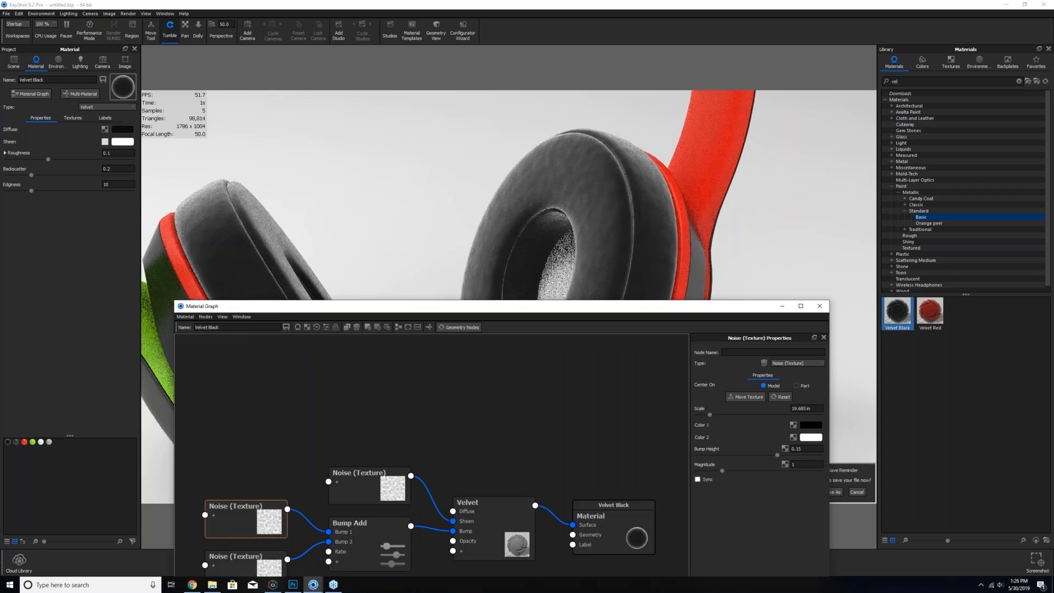
left_click(258, 566)
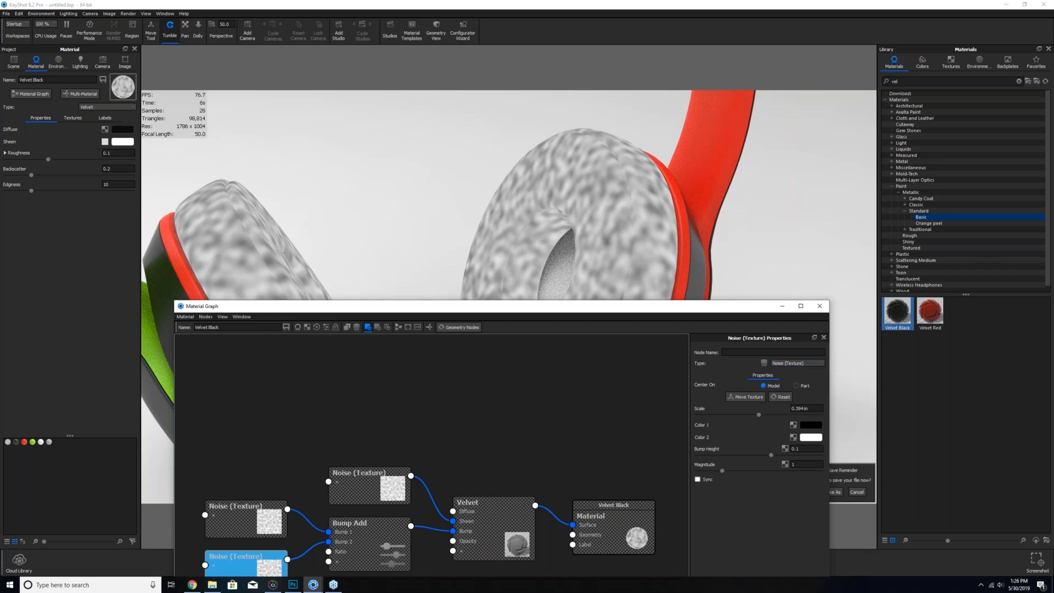
left_click_drag(692, 313, 636, 305)
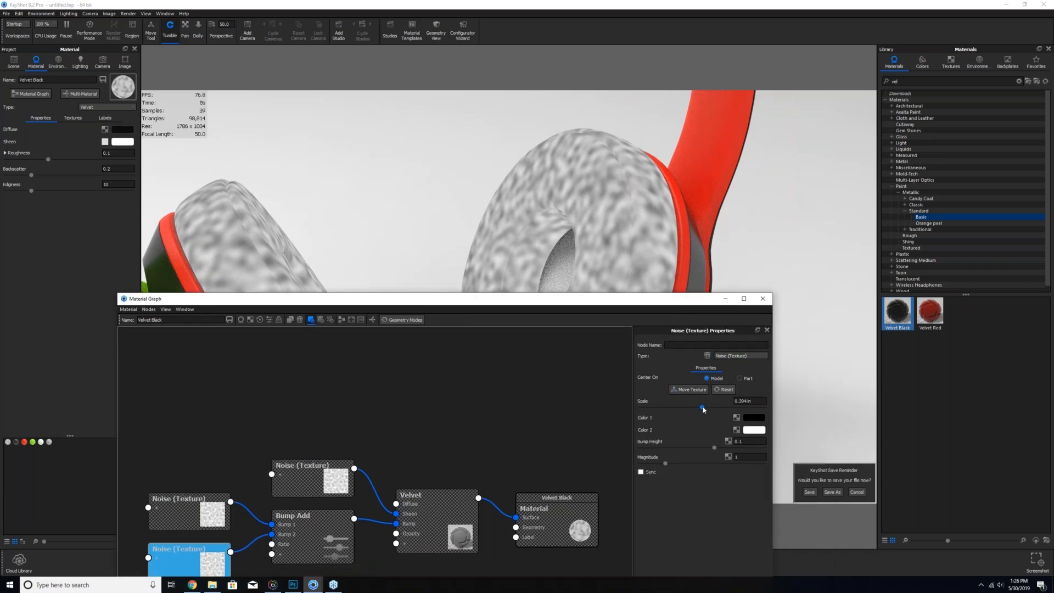
left_click_drag(704, 407, 656, 411)
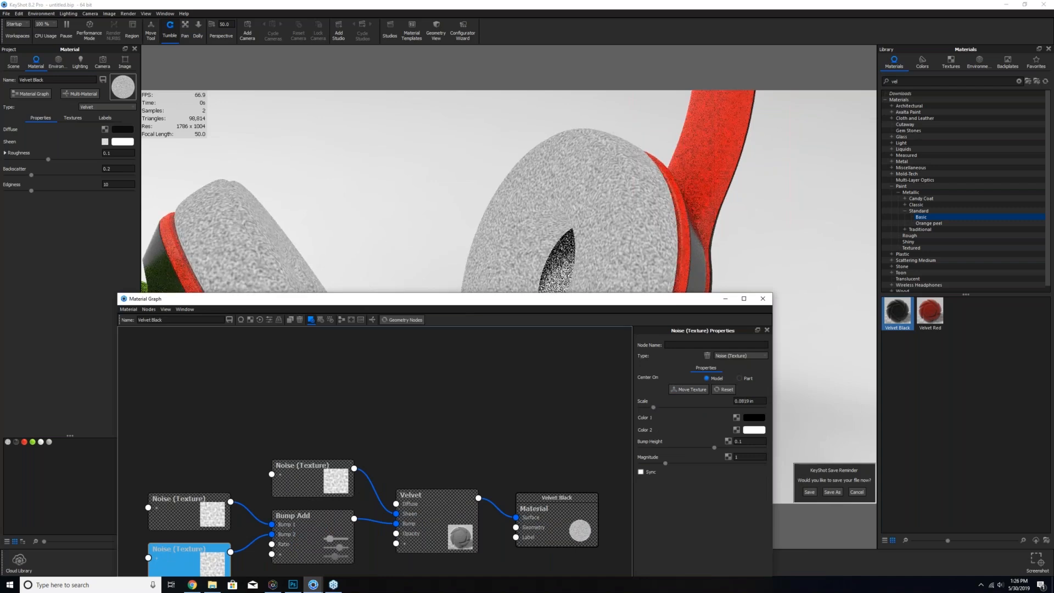
key("c")
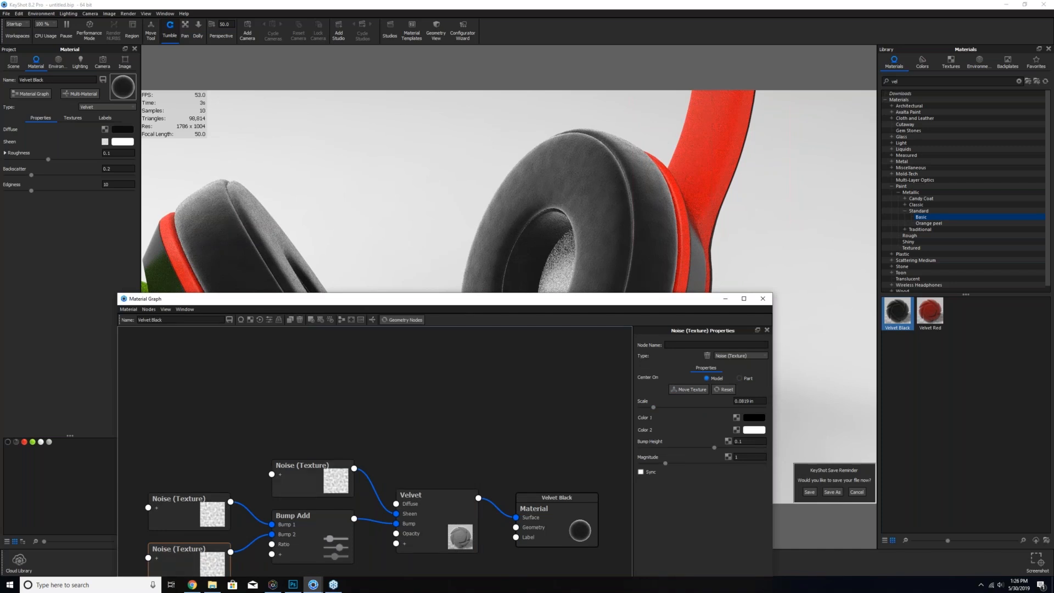
- Using the color preview, set the scale of the noise texture feeding the velvet's sheen to 0.063 in
left_click(319, 479)
key("c")
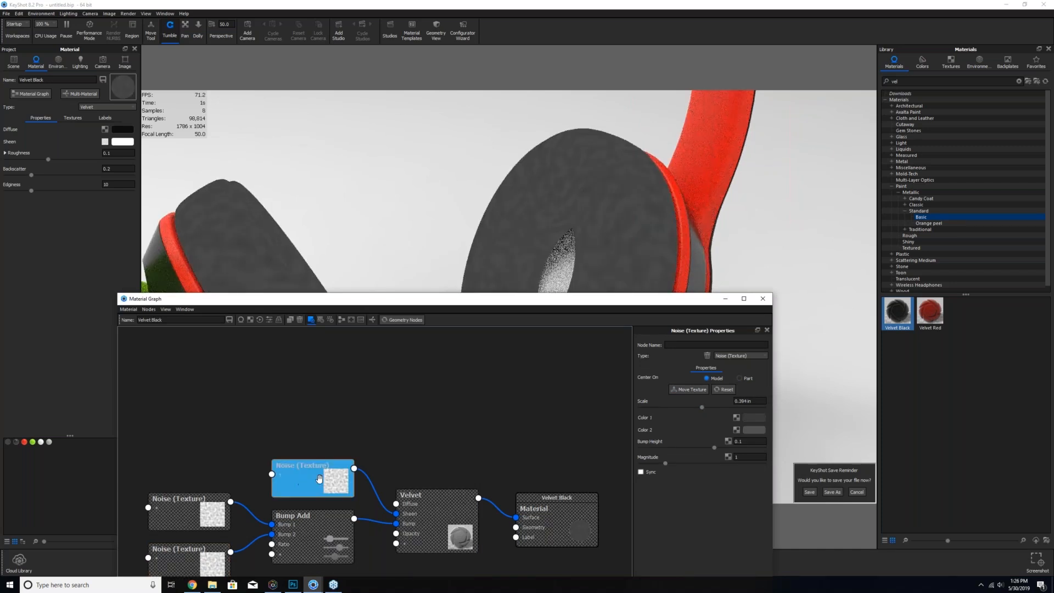
left_click_drag(702, 407, 650, 412)
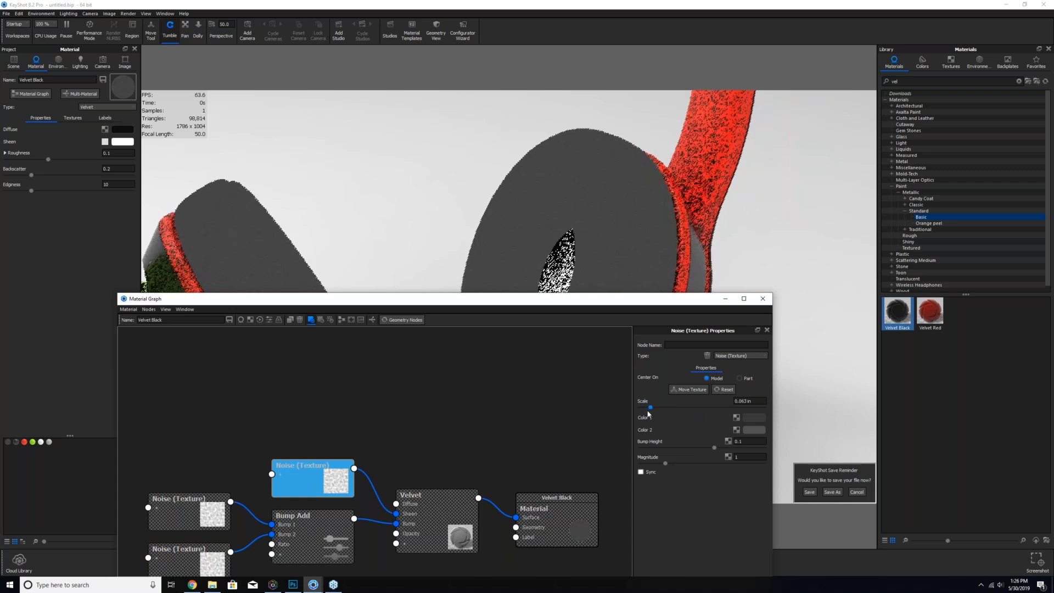
key("c")
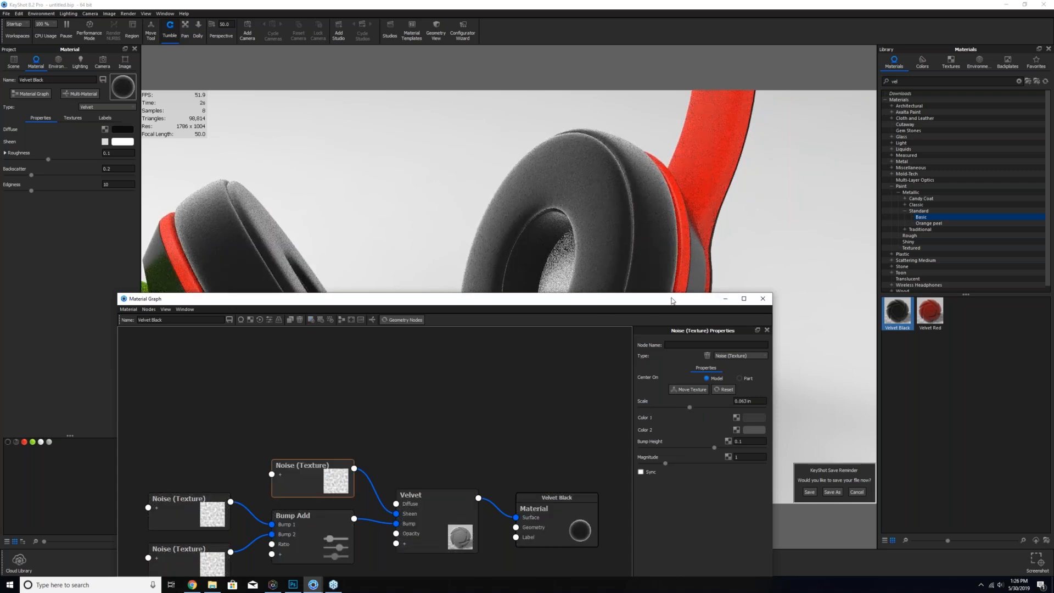
- Examine the velvet surface of the ear cushion up close and from a different angle
left_click_drag(675, 299, 656, 398)
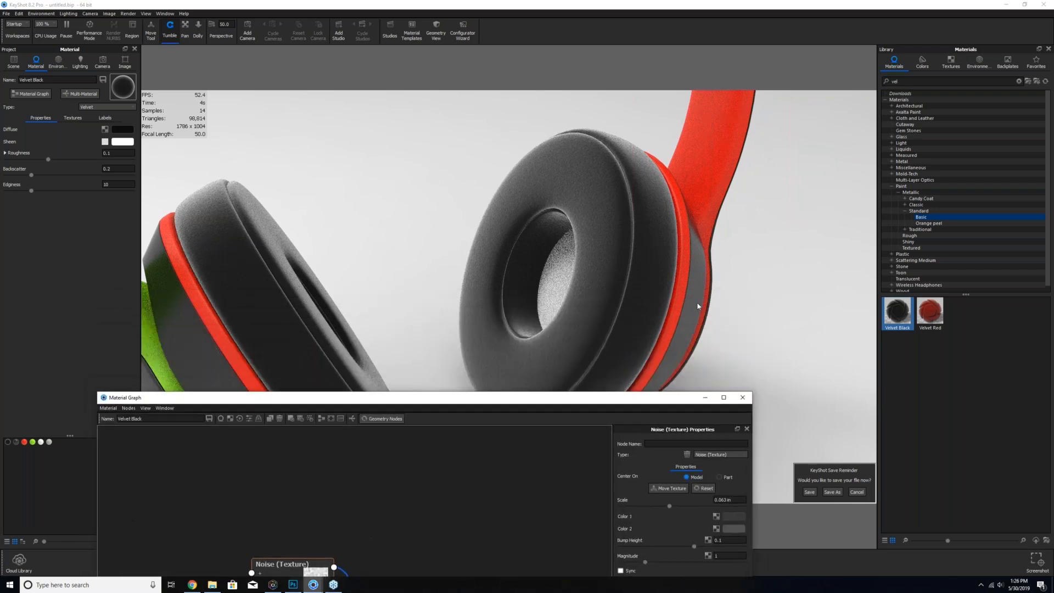
scroll(699, 306, "up", 5)
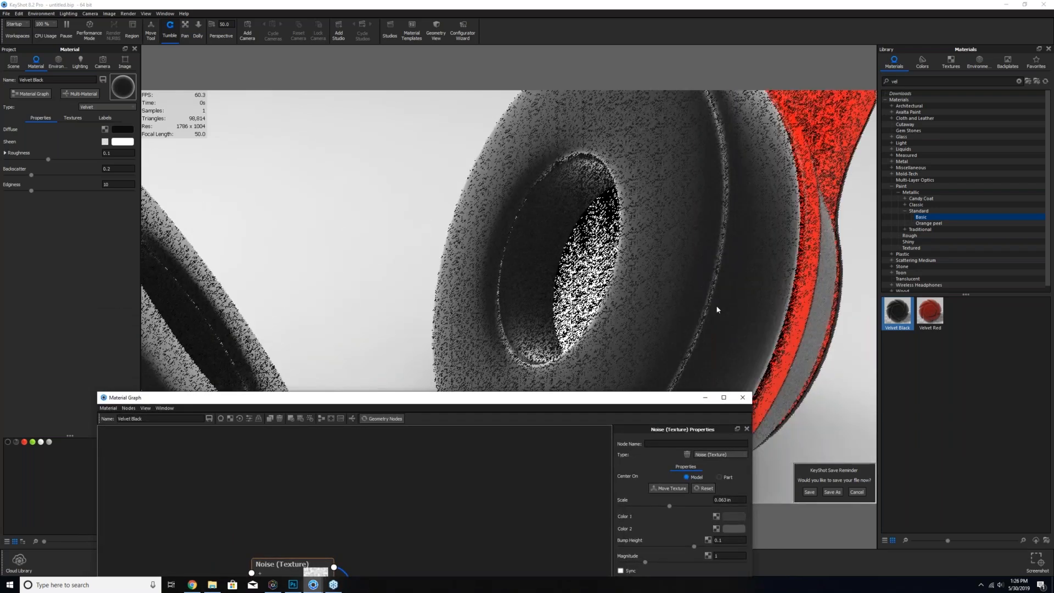
left_click_drag(717, 310, 636, 298)
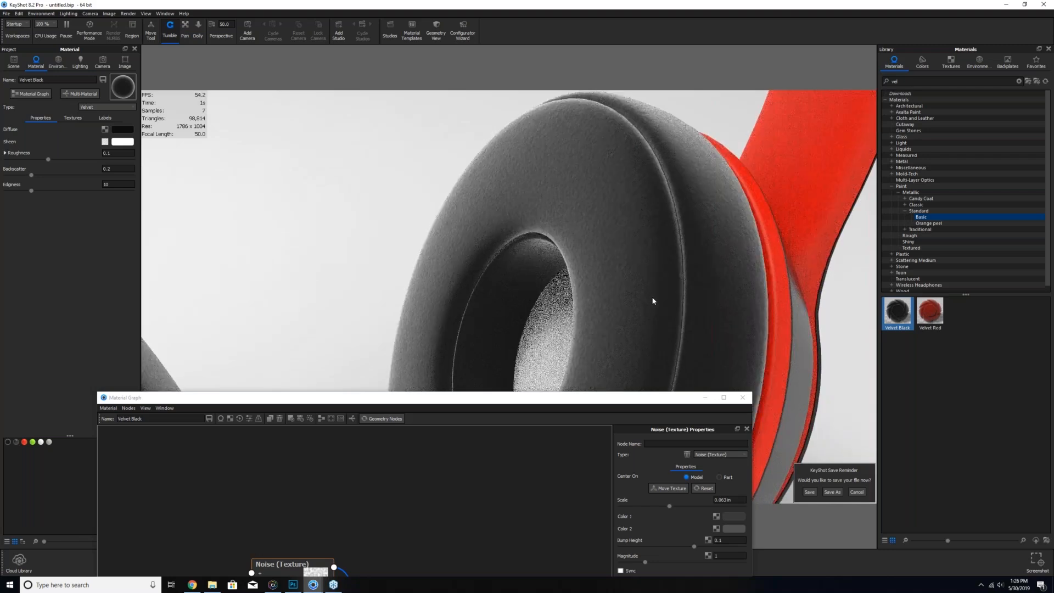
scroll(653, 301, "down", 2)
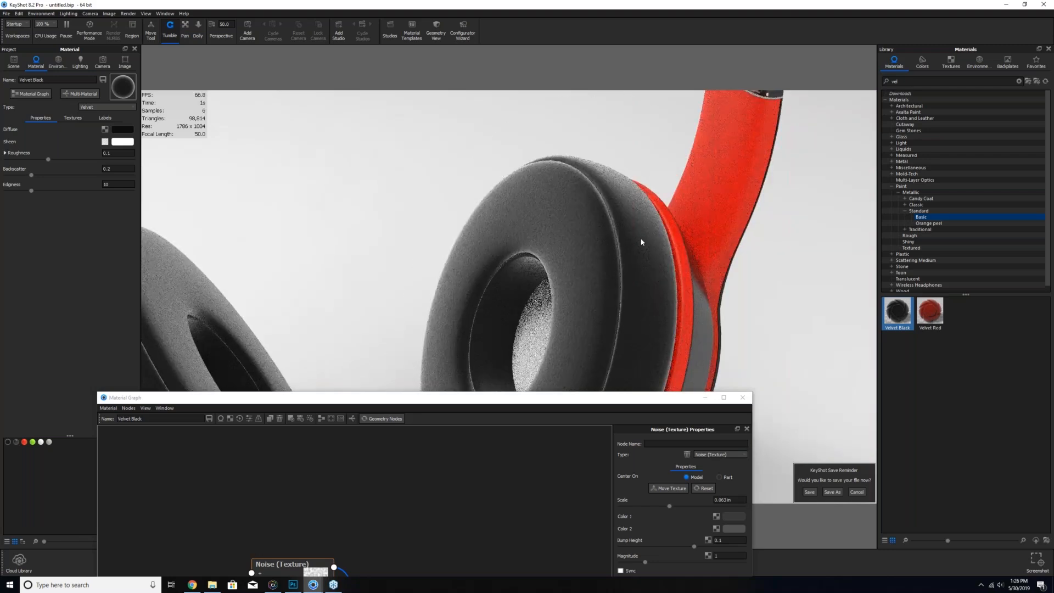
middle_click_drag(641, 240, 641, 225)
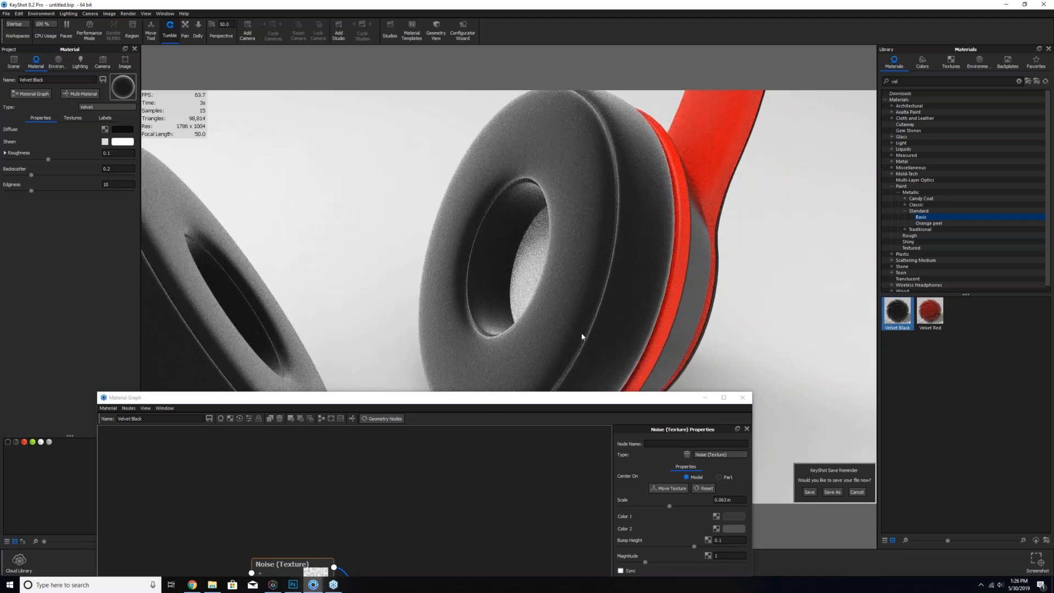
scroll(555, 344, "up", 2)
- Duplicate the noise texture feeding Bump 2 and place the copy below the Bump Add node
left_click_drag(552, 400, 444, 217)
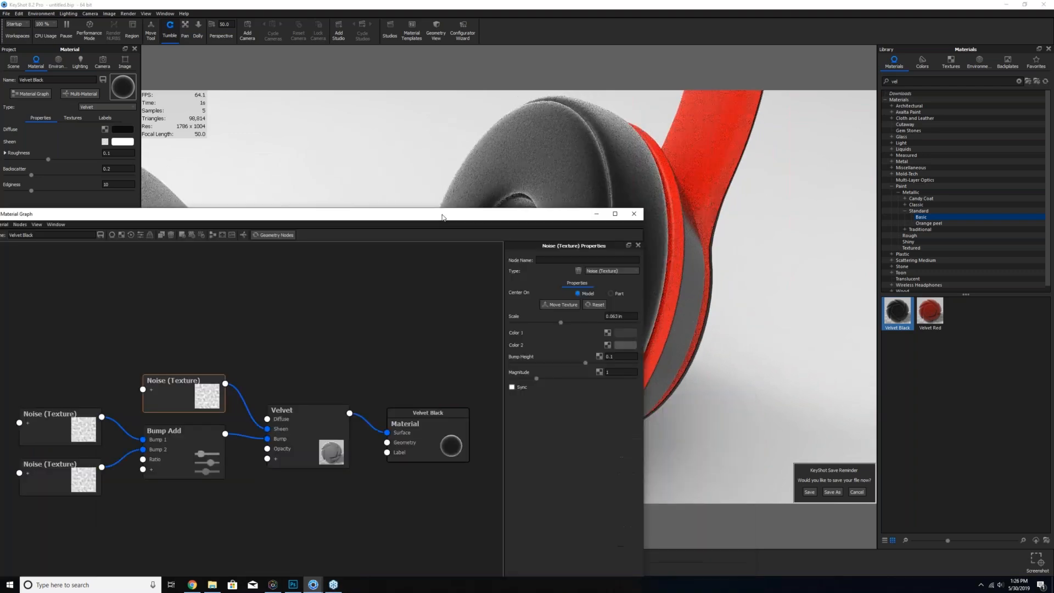
left_click_drag(392, 448, 374, 404)
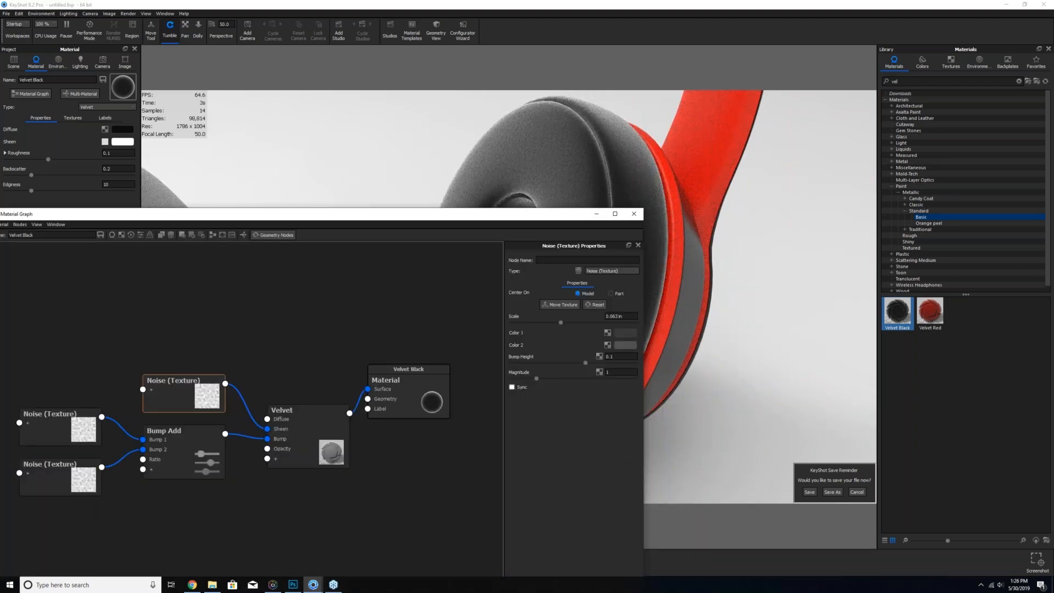
mouse_move(55, 465)
left_mouse_down()
mouse_move(69, 486)
mouse_move(68, 471)
left_mouse_up()
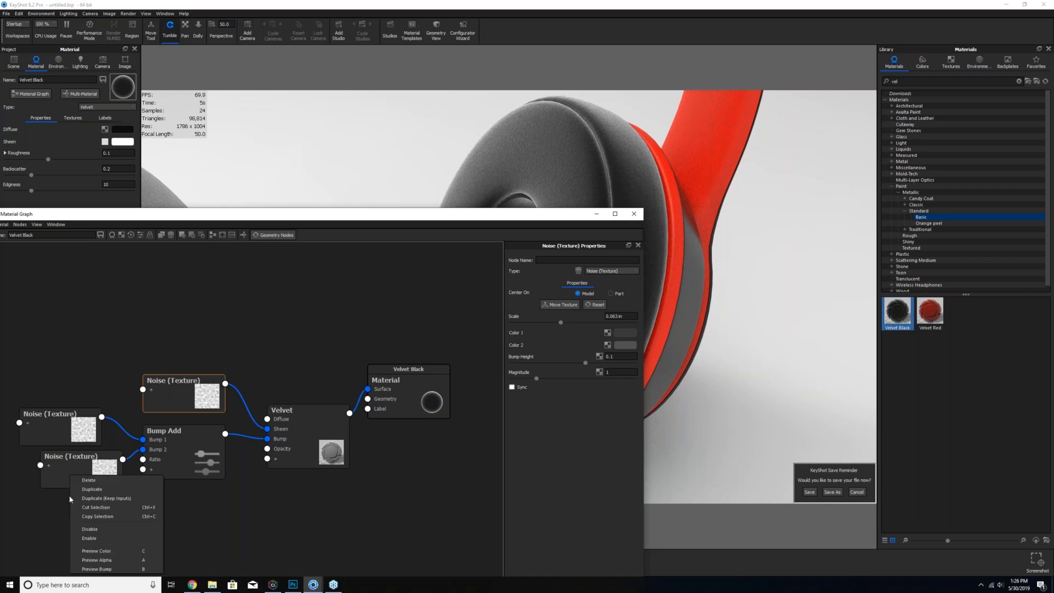
right_click(70, 476)
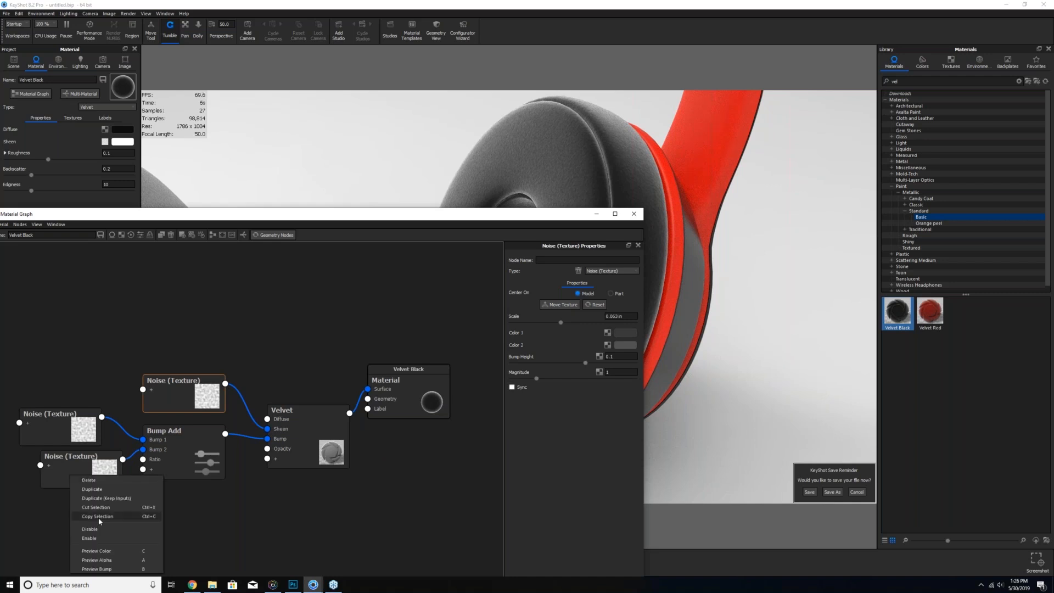
left_click(92, 489)
left_click_drag(83, 484, 186, 536)
- Add a Displace geometry node, connect it to the material's Geometry input, and feed the duplicated noise texture into it
right_click(339, 513)
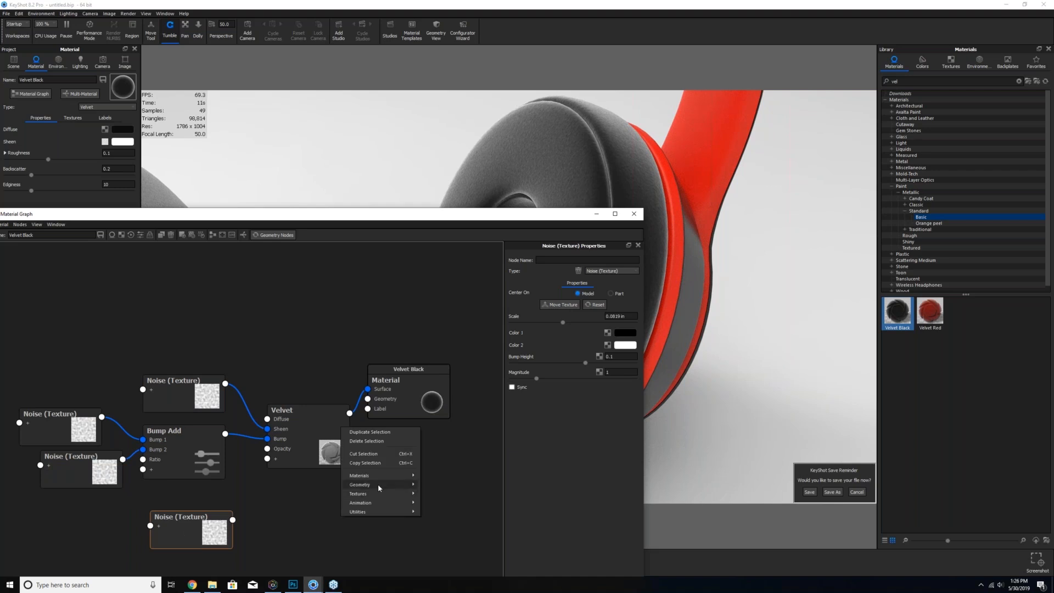
mouse_move(378, 483)
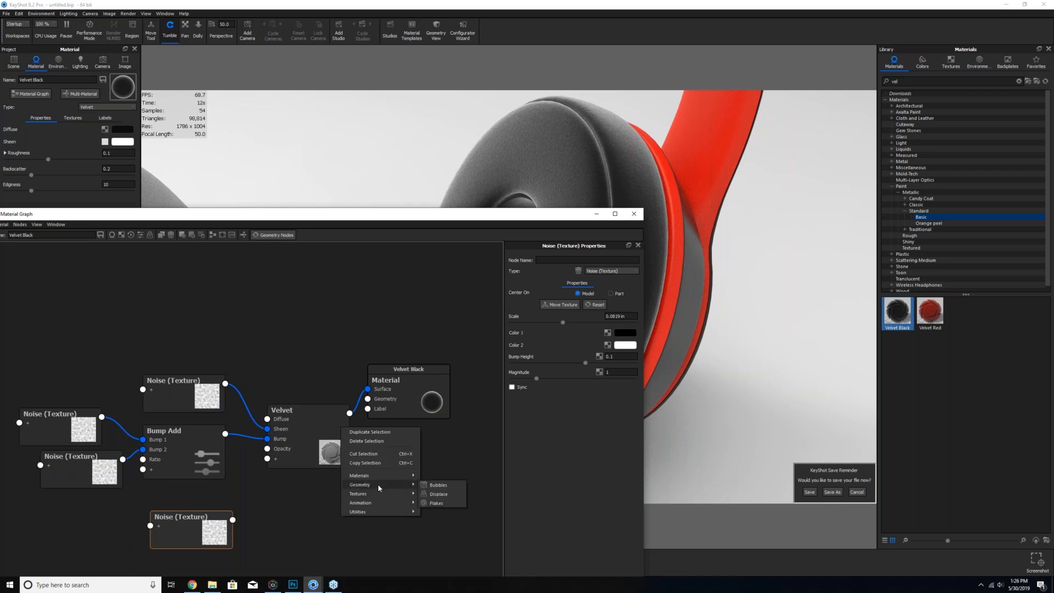
left_click(444, 495)
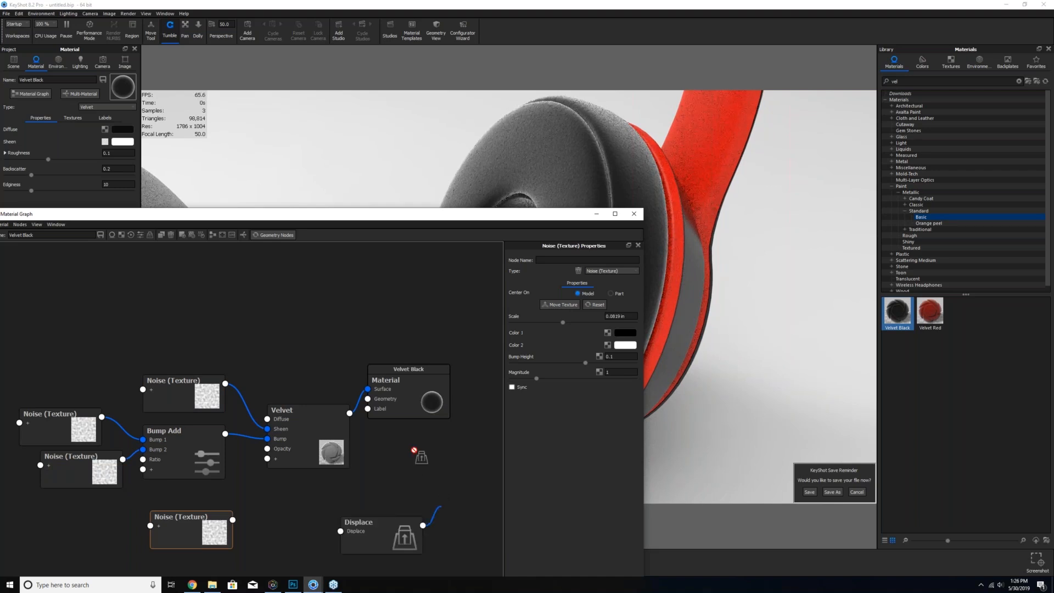
left_click_drag(423, 525, 407, 408)
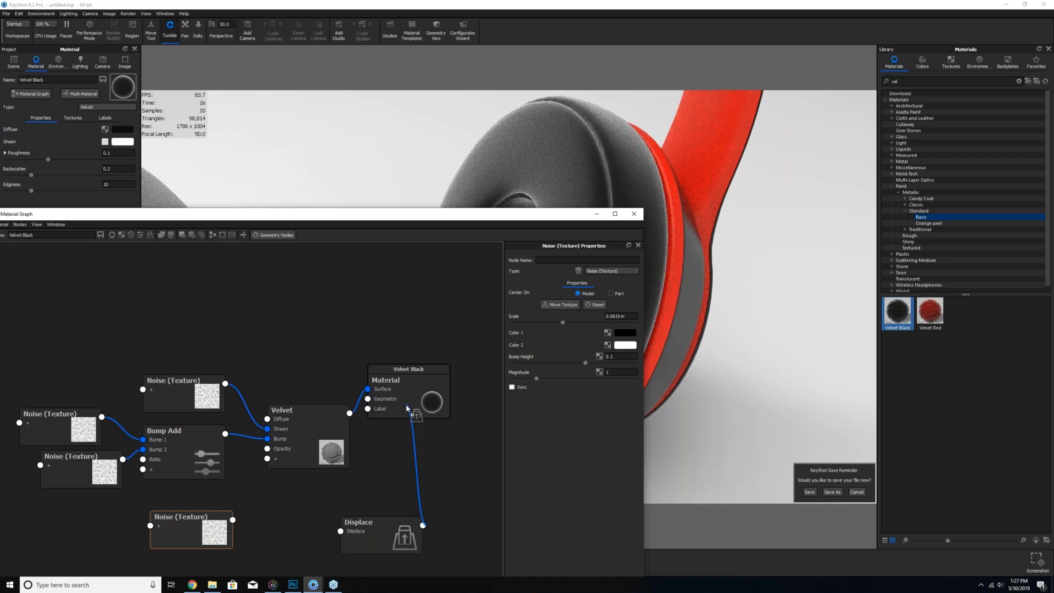
left_click_drag(407, 409, 407, 410)
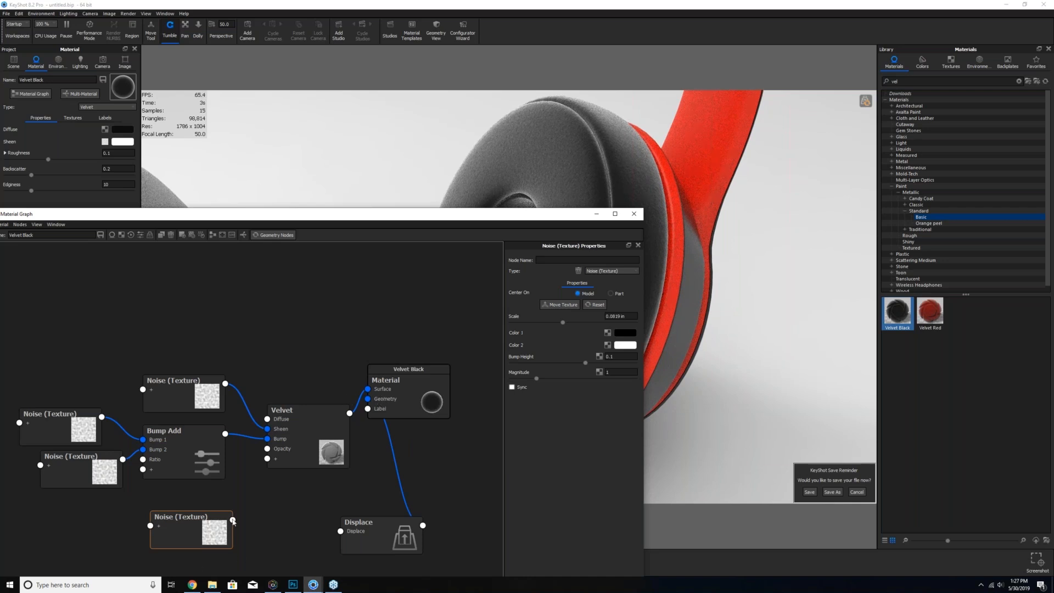
left_click_drag(233, 521, 340, 514)
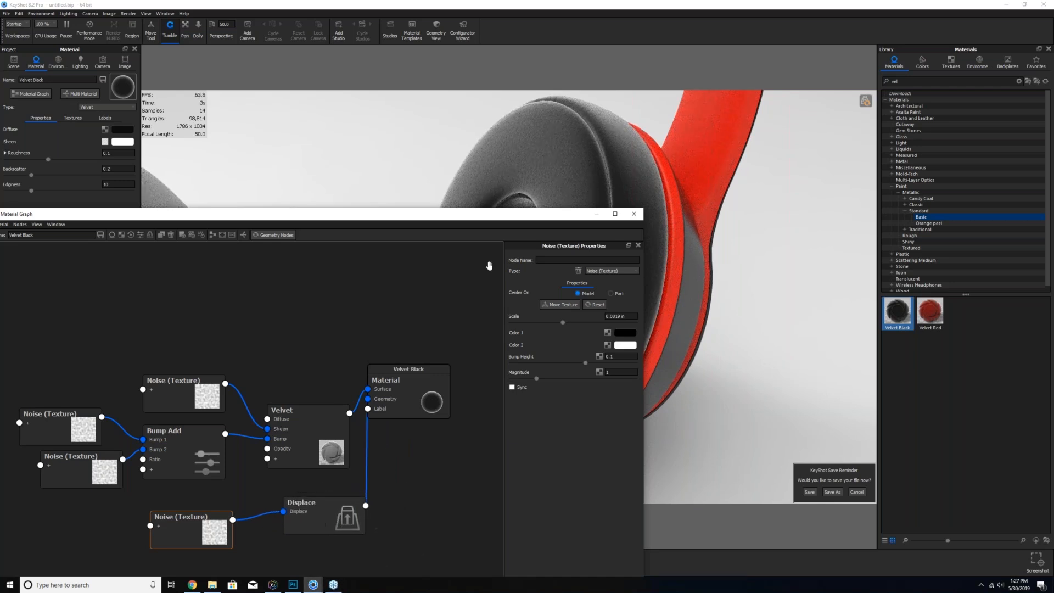
- Set the Displace node's displacement height to 1.382 in and execute the geometry node on the ear cushions
left_click_drag(502, 215, 425, 221)
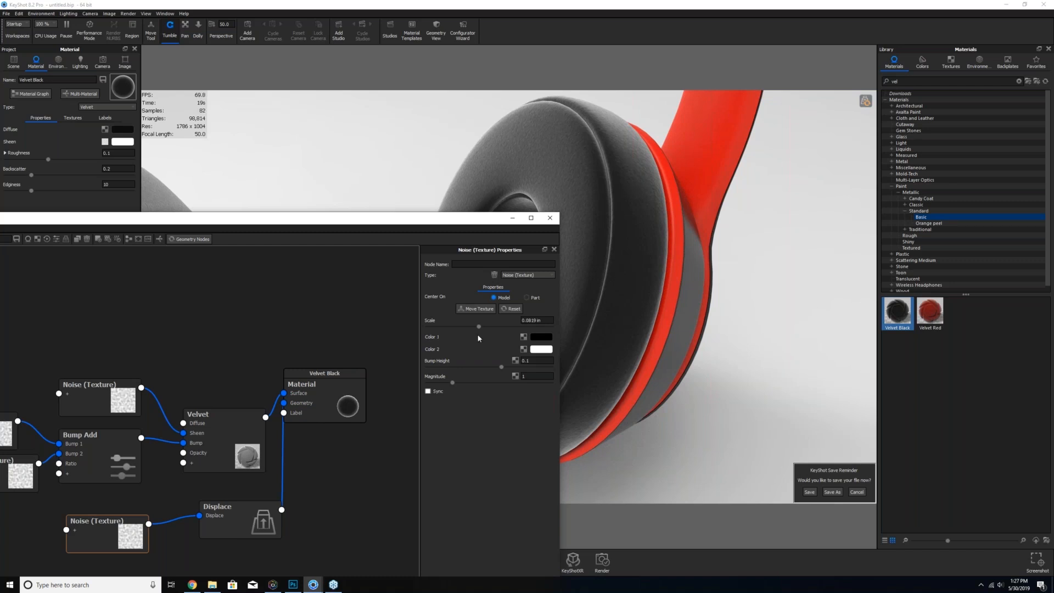
left_click(240, 519)
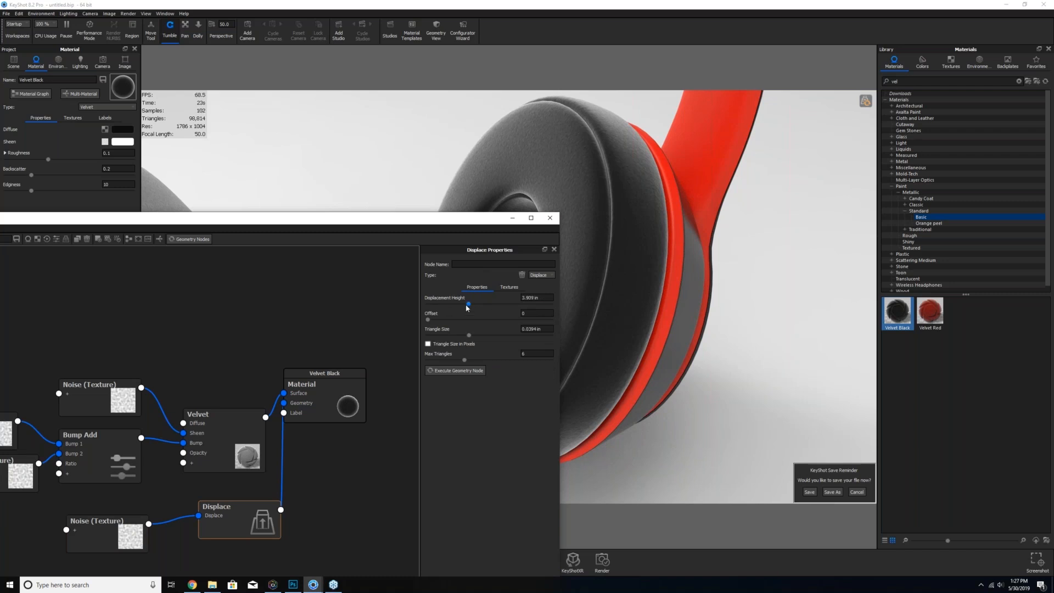
left_click_drag(470, 304, 443, 311)
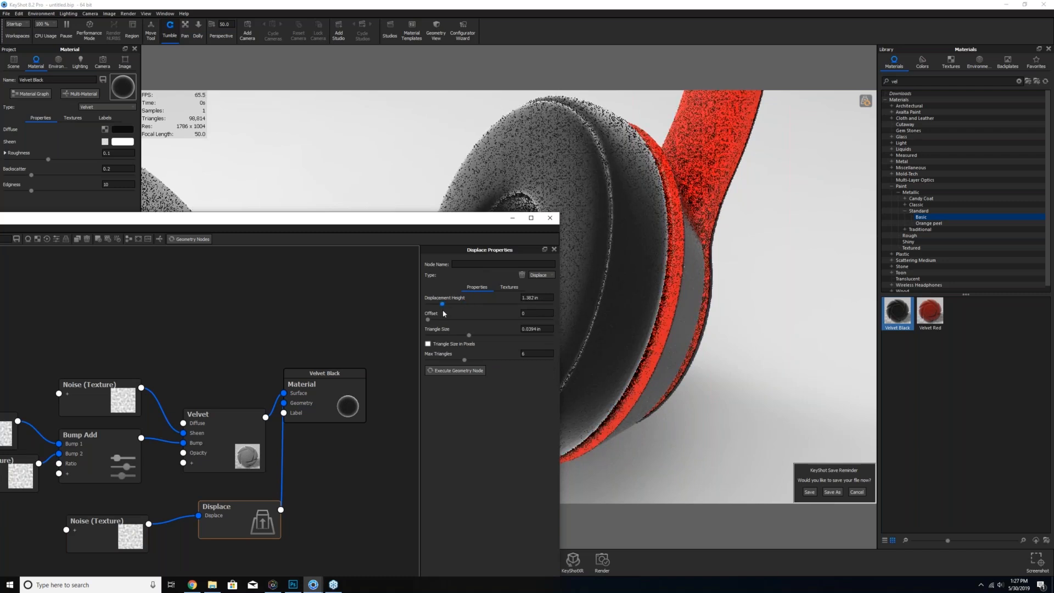
left_click(865, 102)
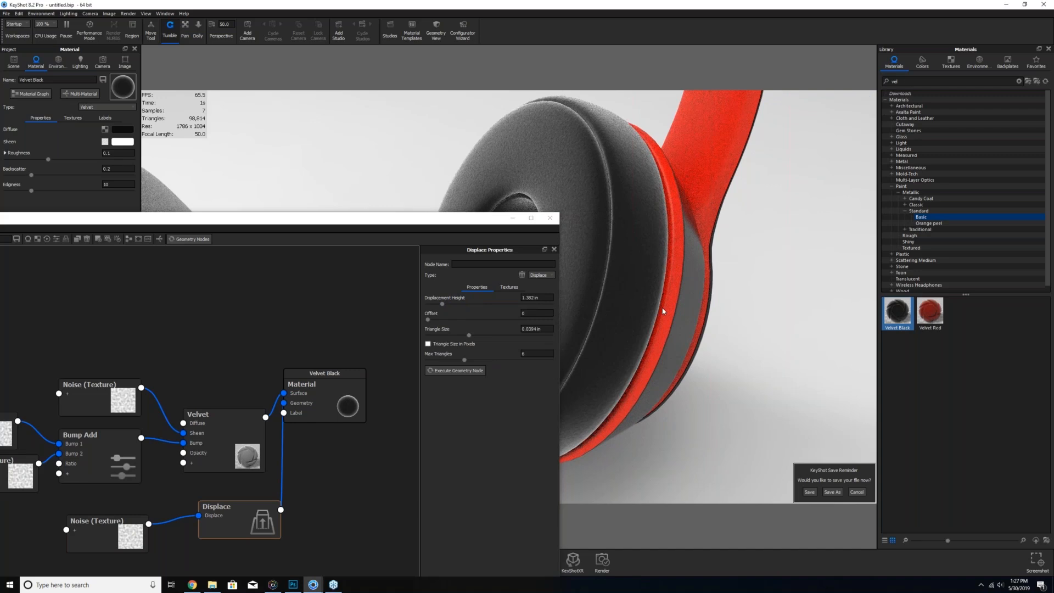
scroll(687, 333, "down", 5)
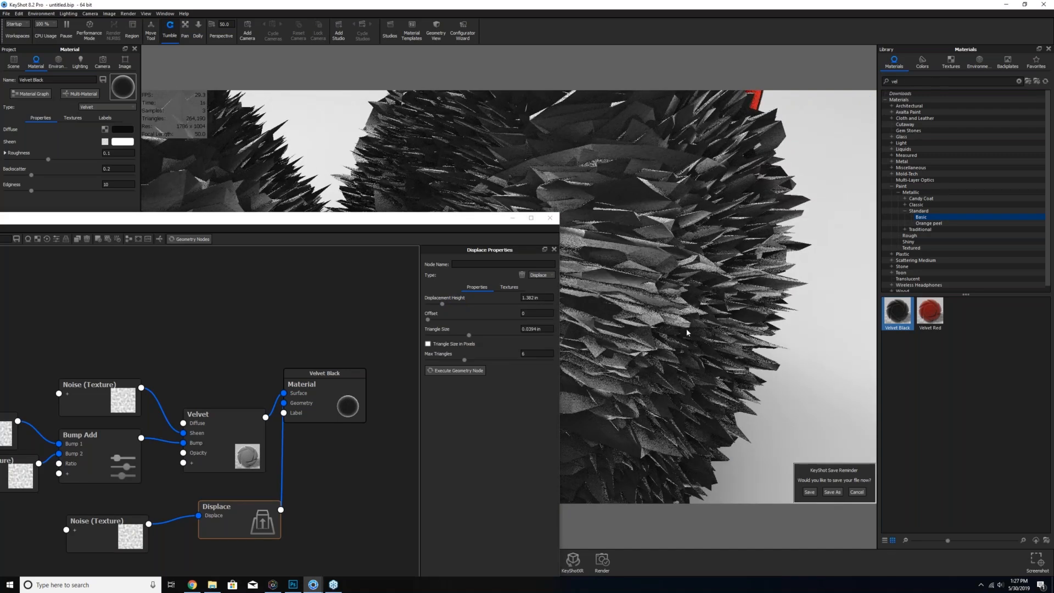
scroll(771, 273, "down", 3)
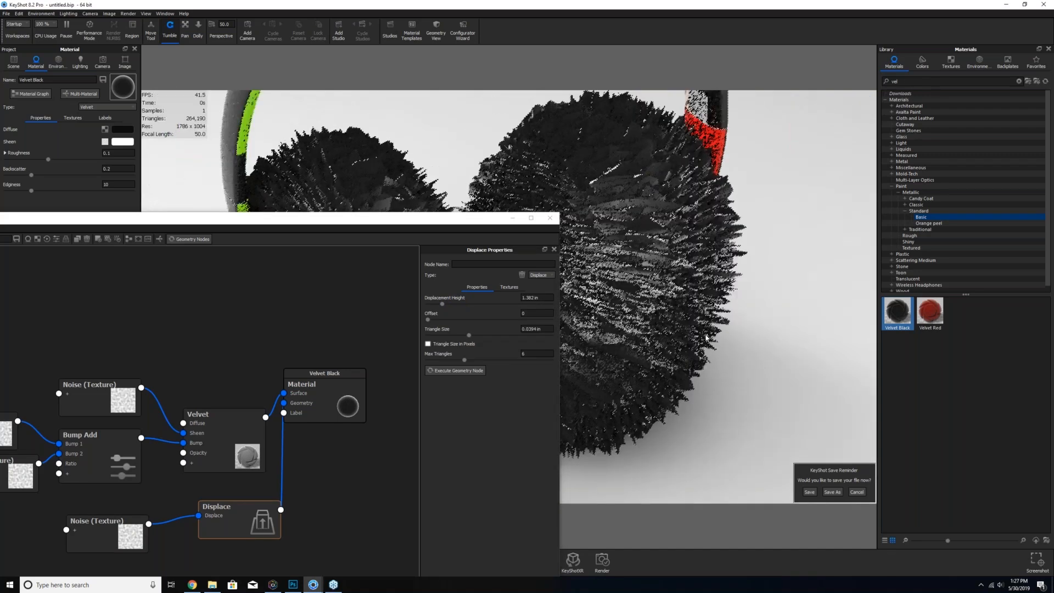
left_click_drag(476, 228, 518, 393)
left_click_drag(652, 314, 752, 261)
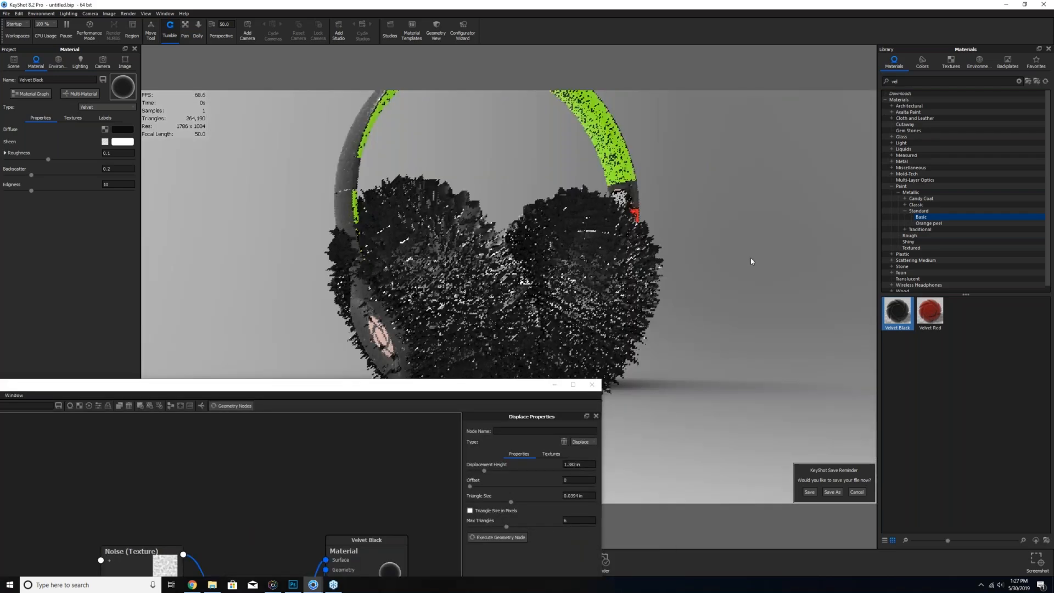
- Set the Displace node's displacement height to 0.138 in and re-execute the geometry node on the ear cushions
left_click_drag(455, 387, 337, 215)
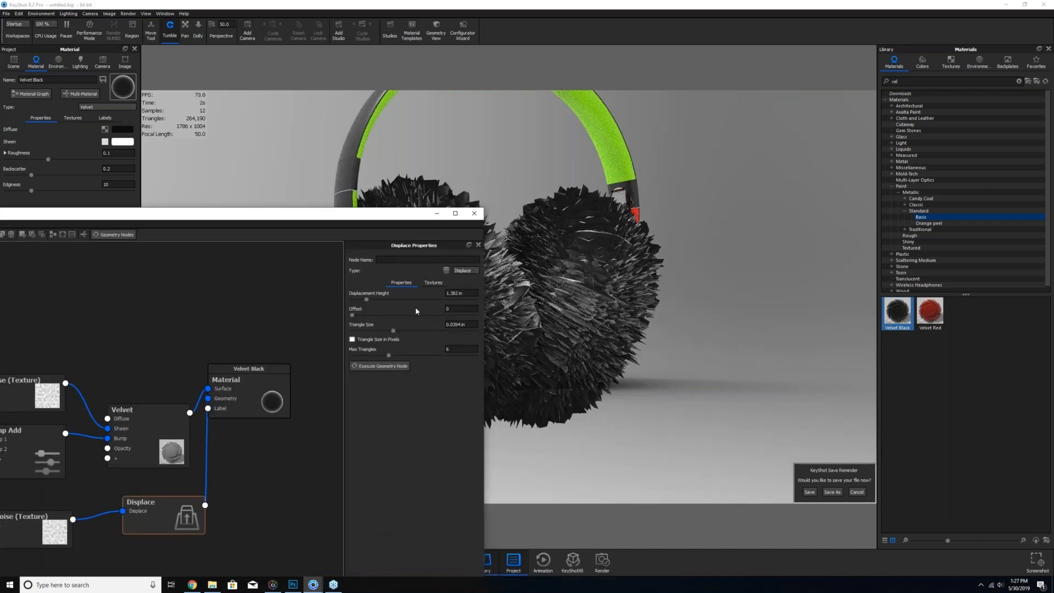
left_click_drag(367, 300, 366, 302)
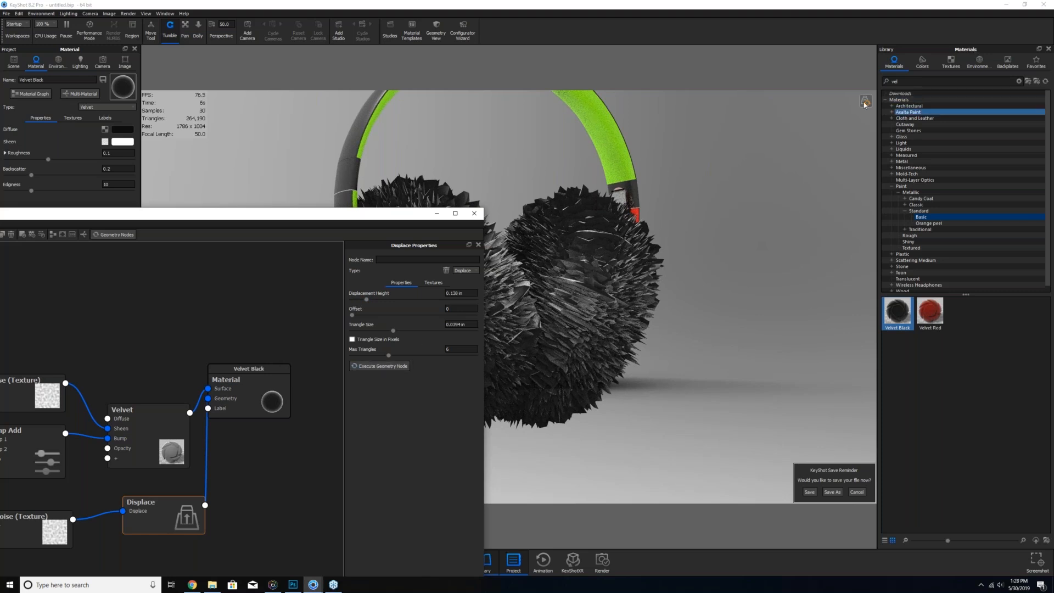
left_click(802, 215)
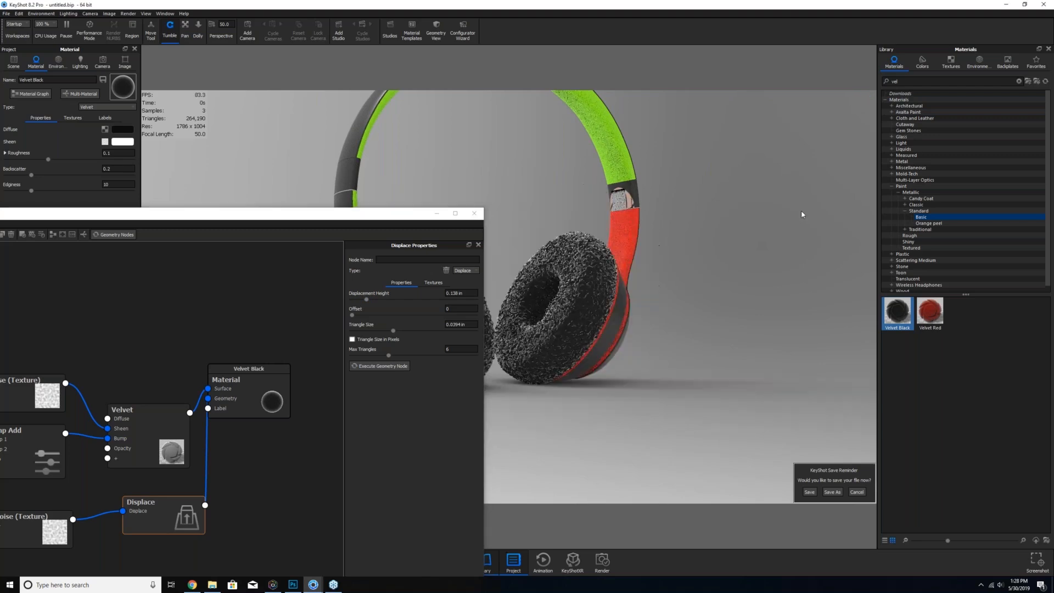
scroll(629, 344, "up", 2)
scroll(628, 343, "up", 3)
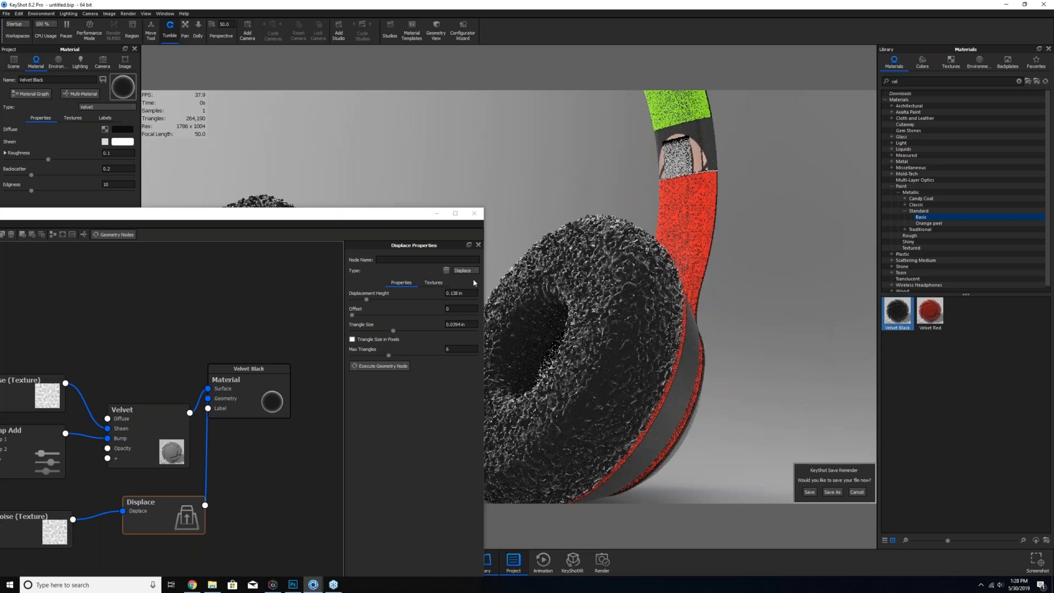
- Lower the Displace node's displacement height to 0.0285 in, update the geometry and check the cushion surface up close
left_click(366, 300)
left_click_drag(367, 300, 352, 301)
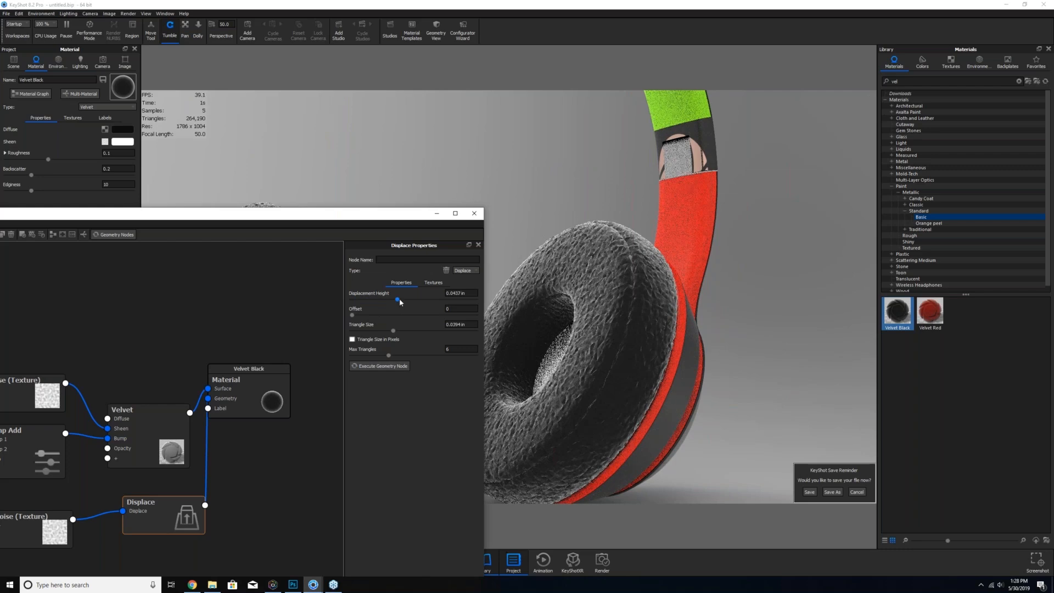
left_click_drag(398, 299, 382, 300)
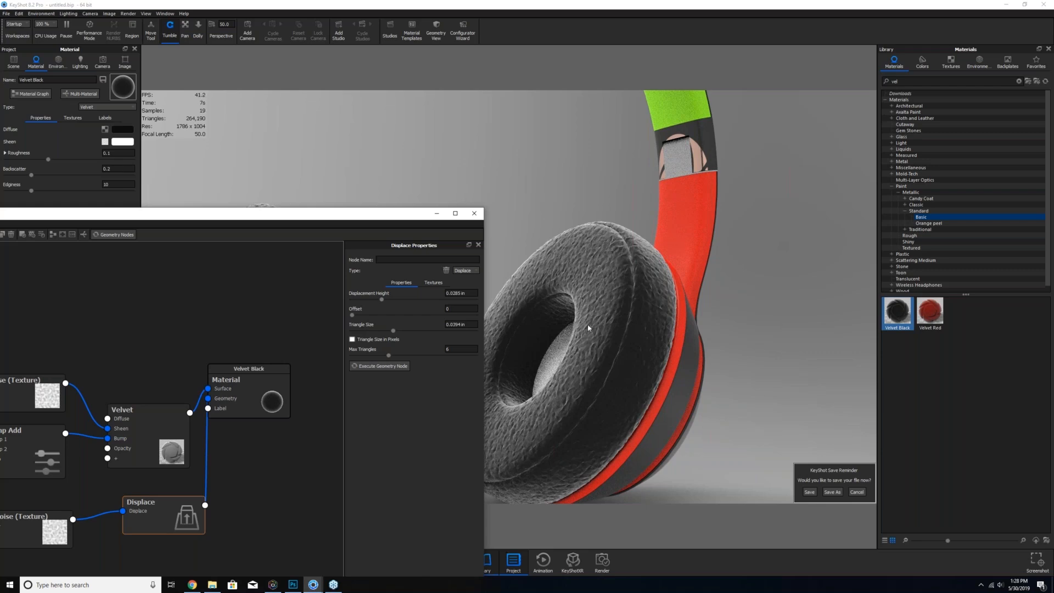
scroll(610, 366, "up", 5)
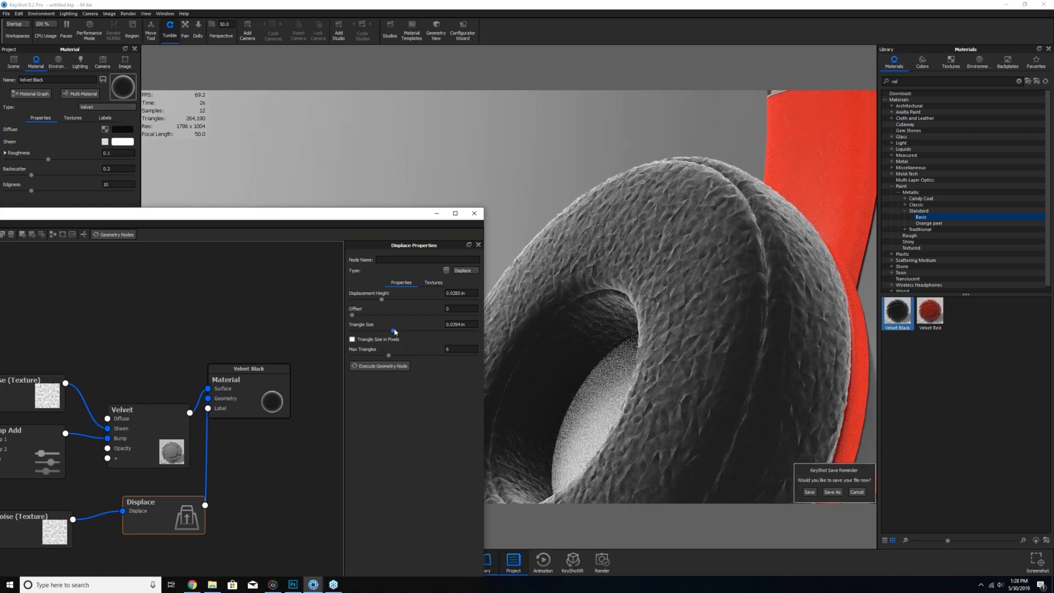
- Set the Displace node's triangle size to 0.0185 in and displacement height to 0.0158 in, executing the geometry node
left_click_drag(393, 331, 373, 335)
left_click(387, 368)
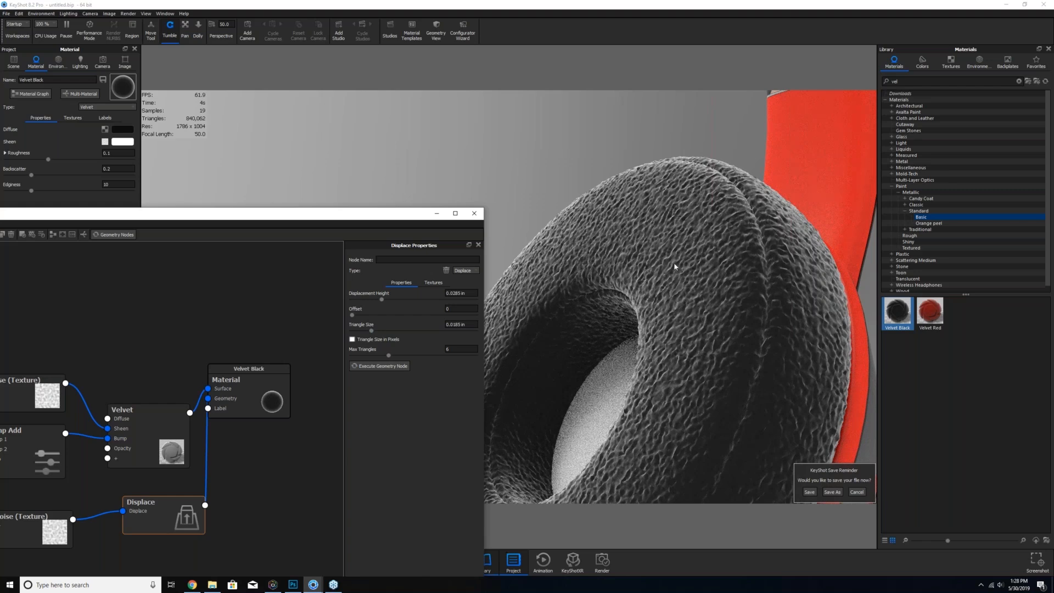
left_click_drag(384, 301, 360, 305)
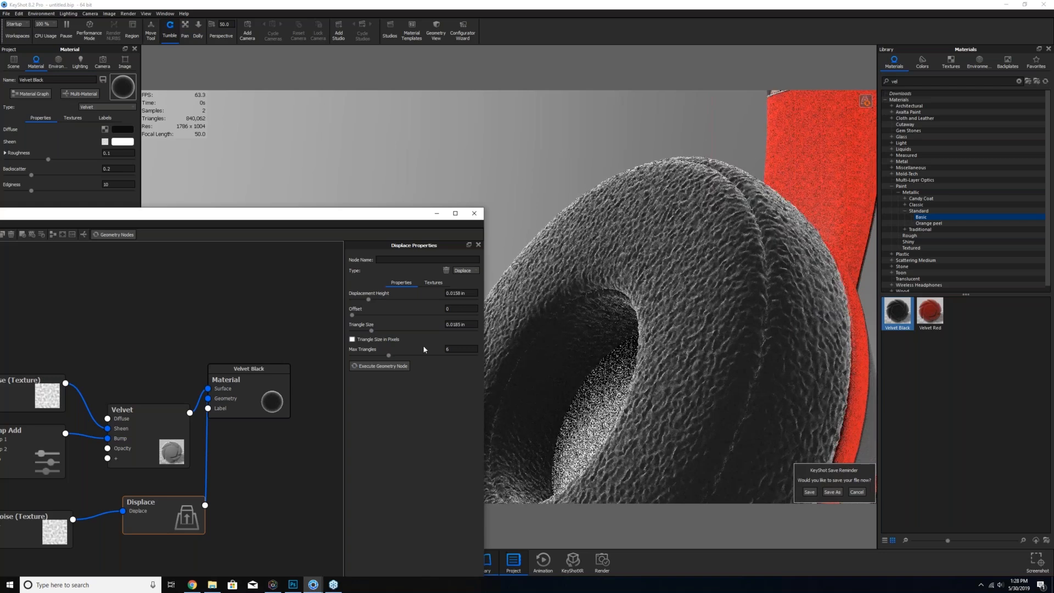
scroll(707, 343, "down", 6)
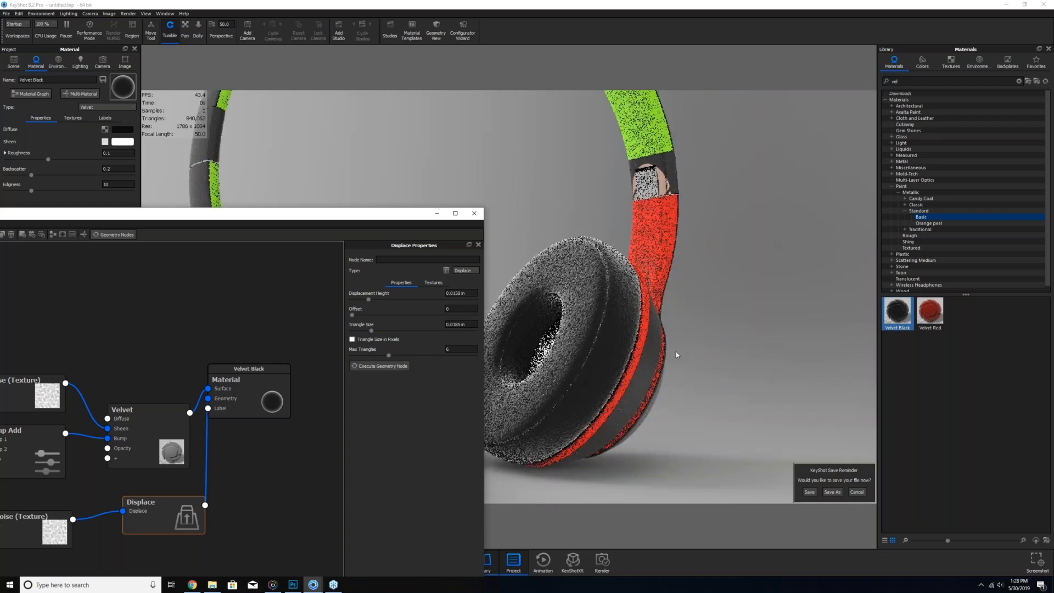
scroll(677, 355, "down", 3)
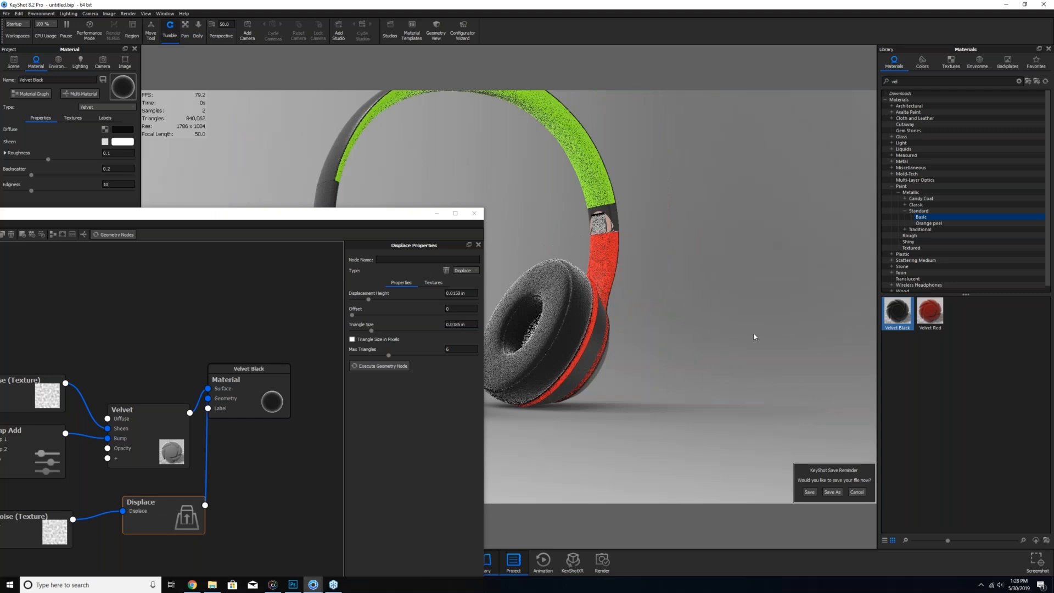
- Disable the connection between the Displace node and the material's Geometry input, and update the geometry to compare the cushions without displacement
left_click_drag(755, 337, 624, 348)
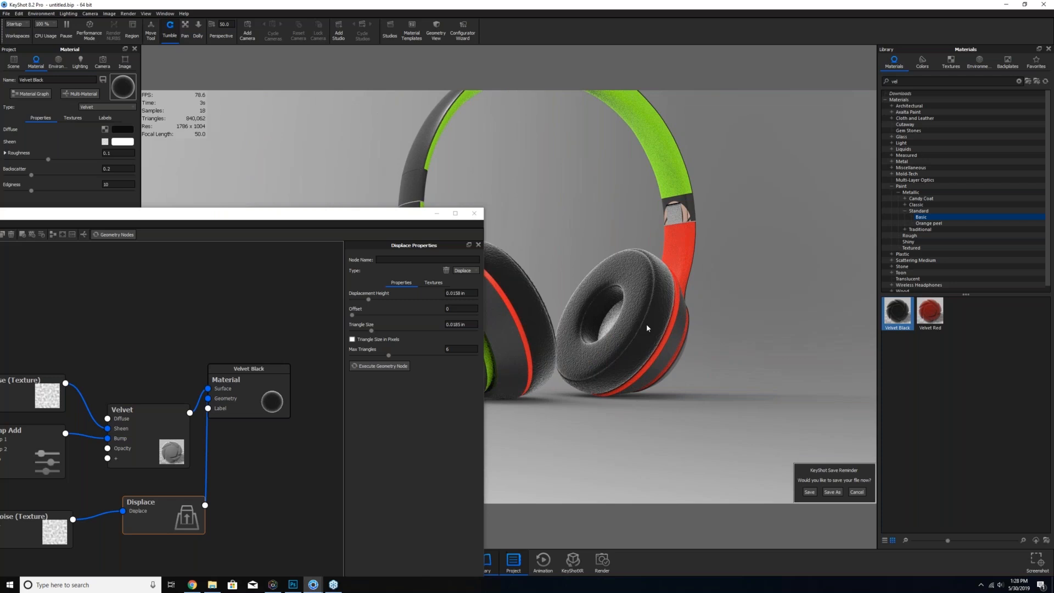
left_click_drag(647, 325, 642, 326)
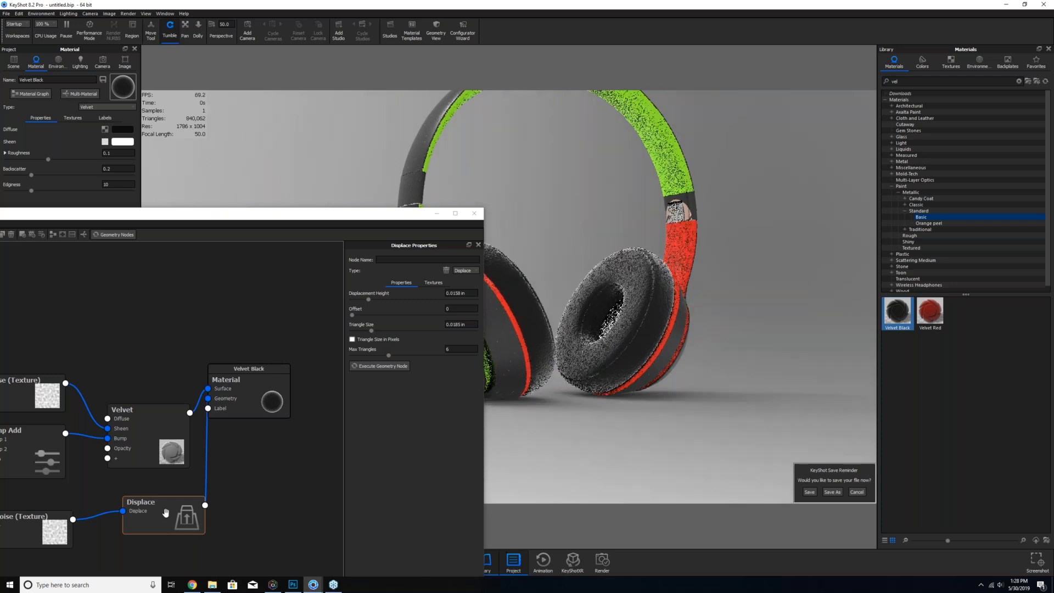
right_click(209, 465)
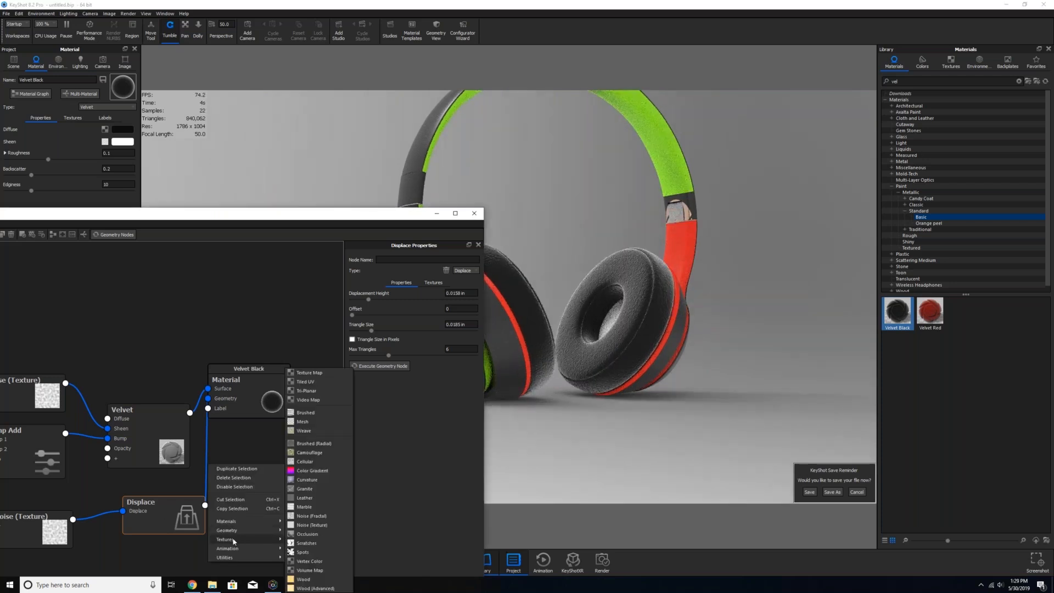
right_click(207, 445)
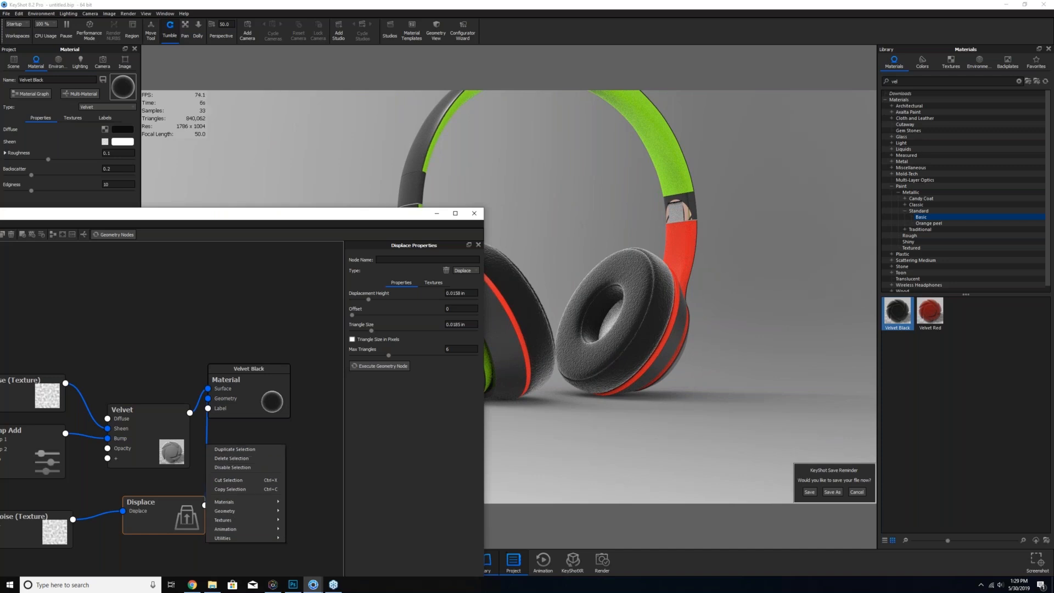
left_click(206, 444)
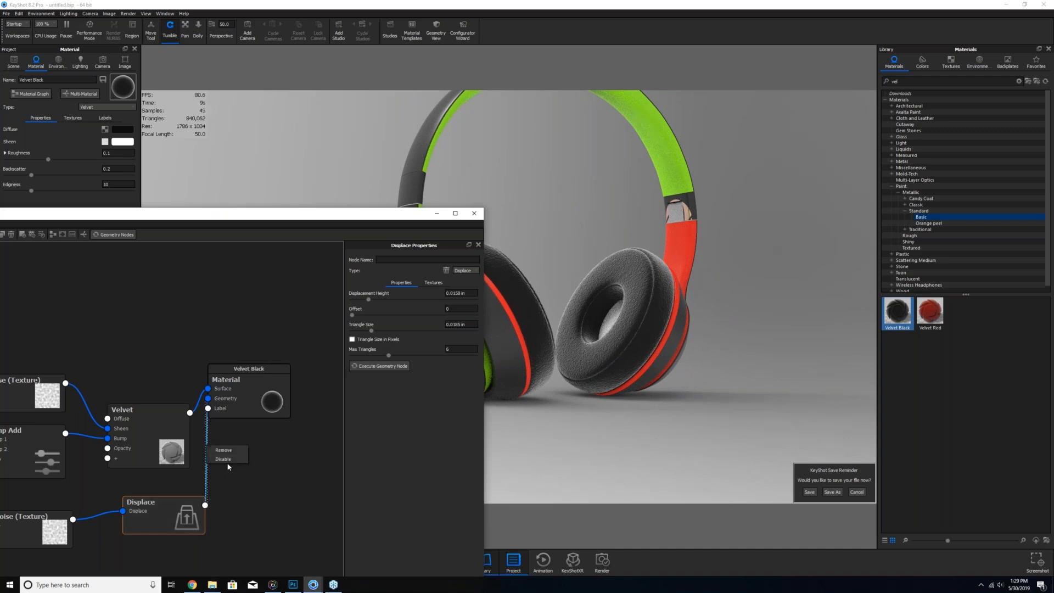
left_click(228, 464)
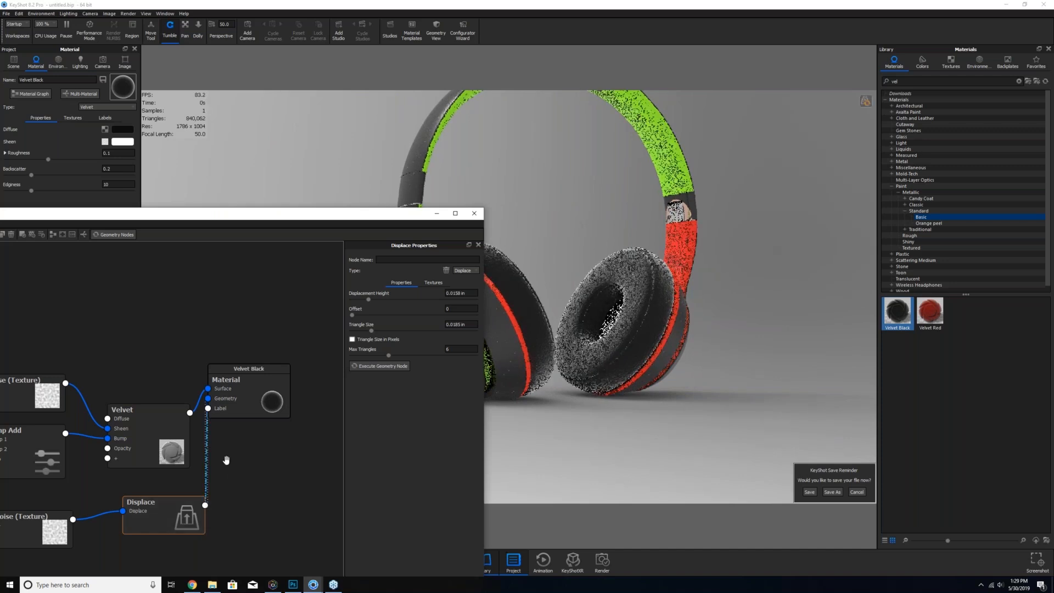
left_click(866, 104)
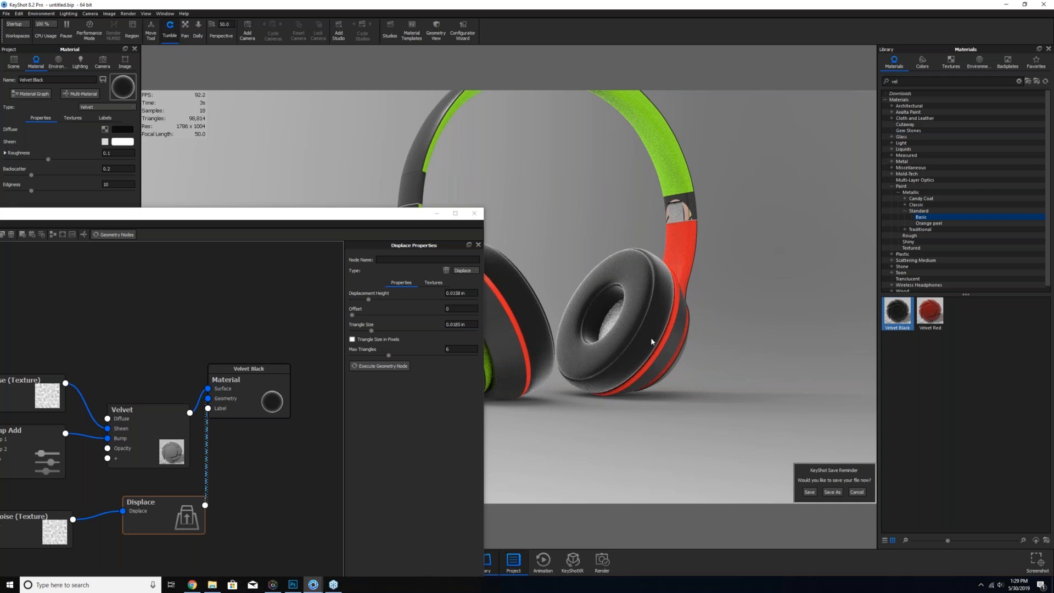
scroll(651, 337, "up", 5)
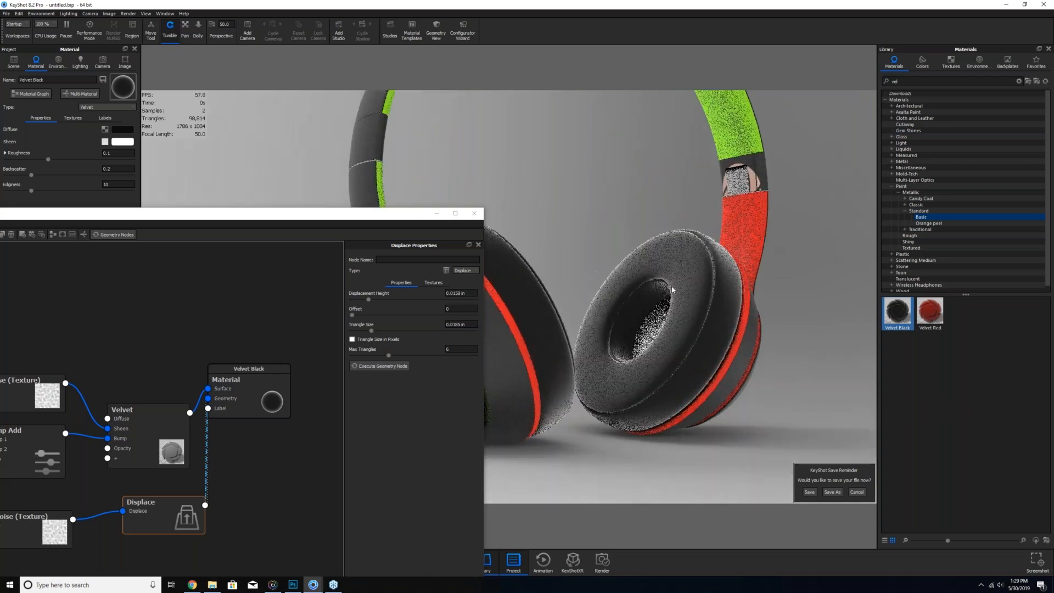
left_click_drag(686, 282, 532, 397)
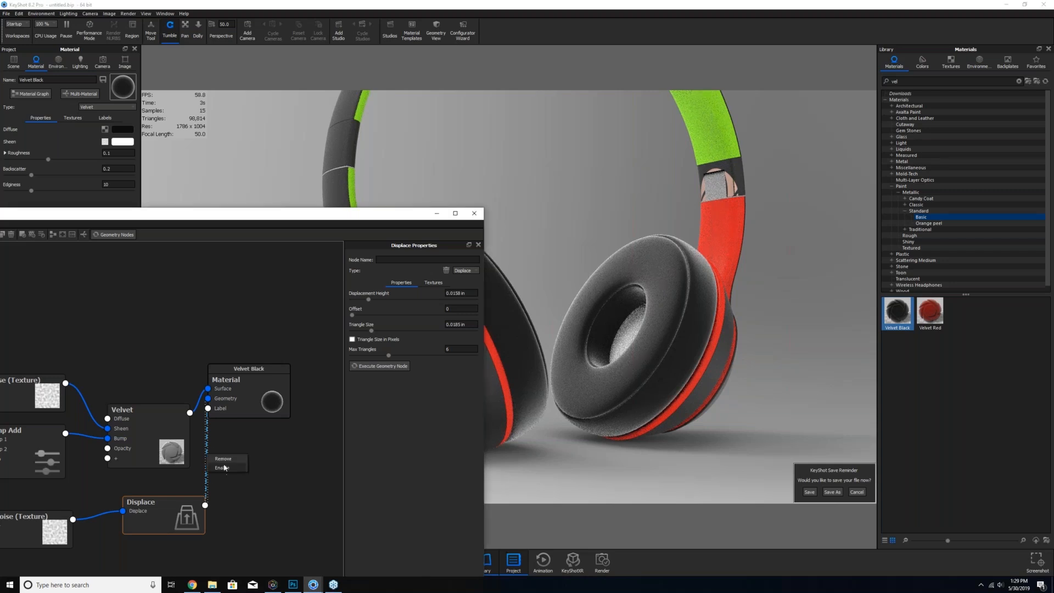
- Bring the whole material graph into view and space out the noise texture, Velvet, Bump Add and Displace nodes
left_click(474, 217)
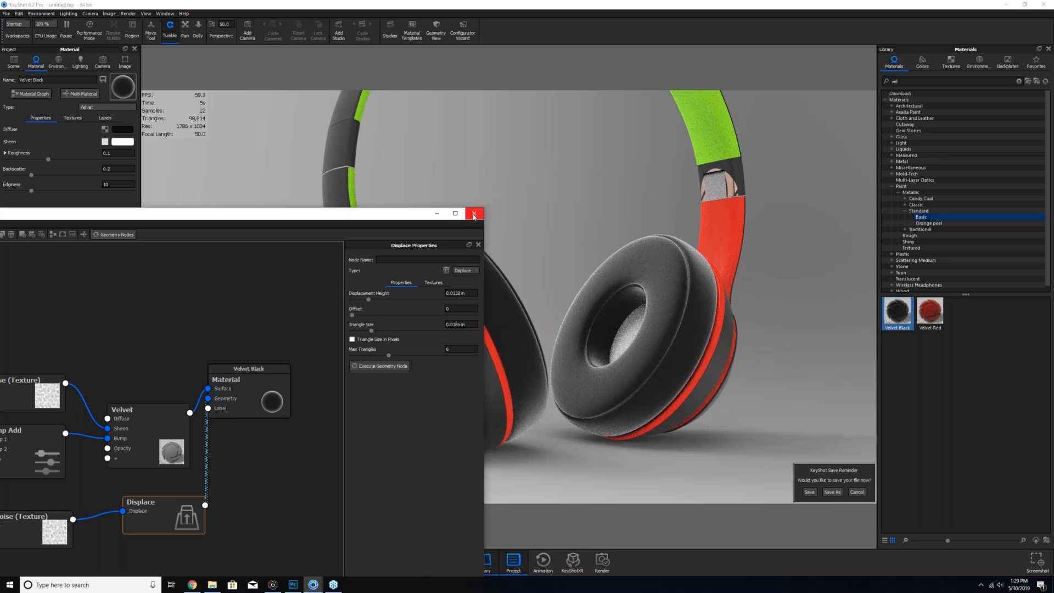
left_click_drag(380, 219, 619, 133)
left_click_drag(391, 353, 385, 307)
left_click_drag(462, 285, 495, 266)
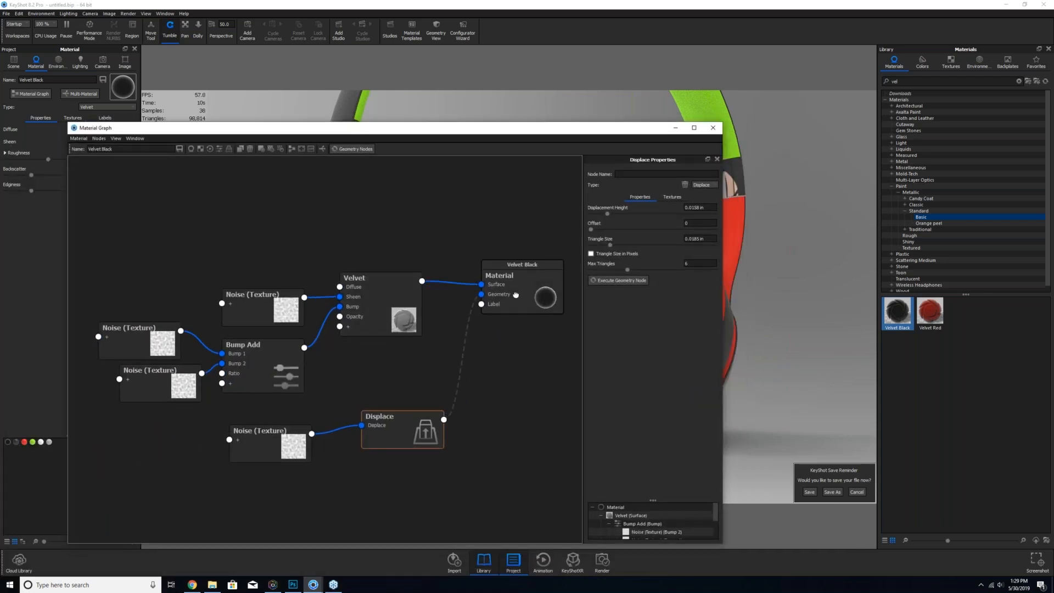
left_click_drag(253, 294, 263, 270)
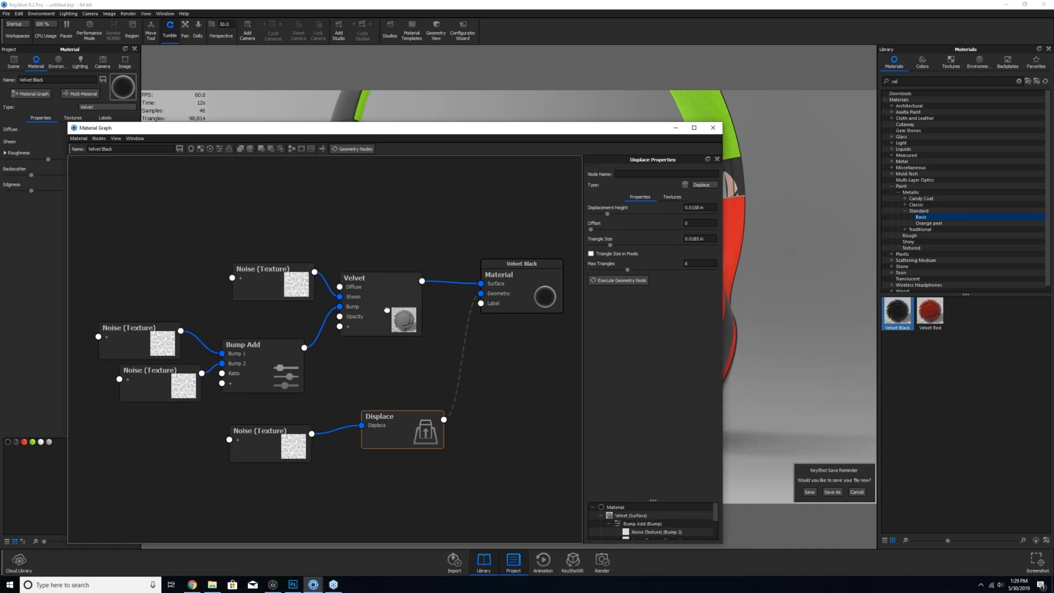
left_click_drag(384, 311, 402, 298)
mouse_move(261, 364)
left_mouse_down()
mouse_move(311, 362)
mouse_move(272, 363)
left_mouse_up()
left_click_drag(394, 421, 393, 427)
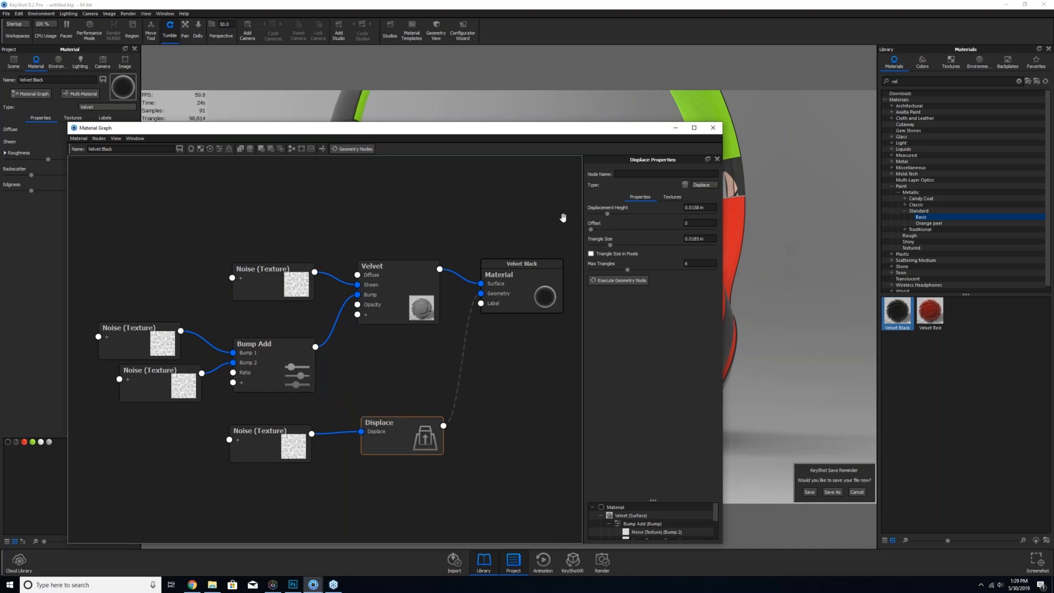
- Open the recent file Wireless headphones v1.bip, discarding the changes to the current scene
left_click_drag(618, 130, 631, 247)
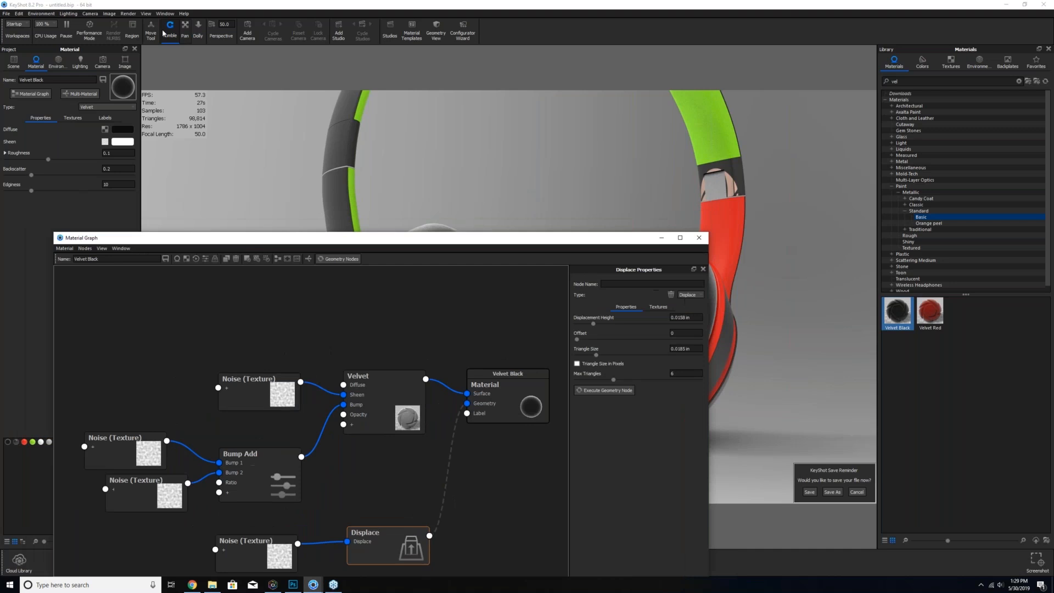
left_click(5, 13)
mouse_move(35, 56)
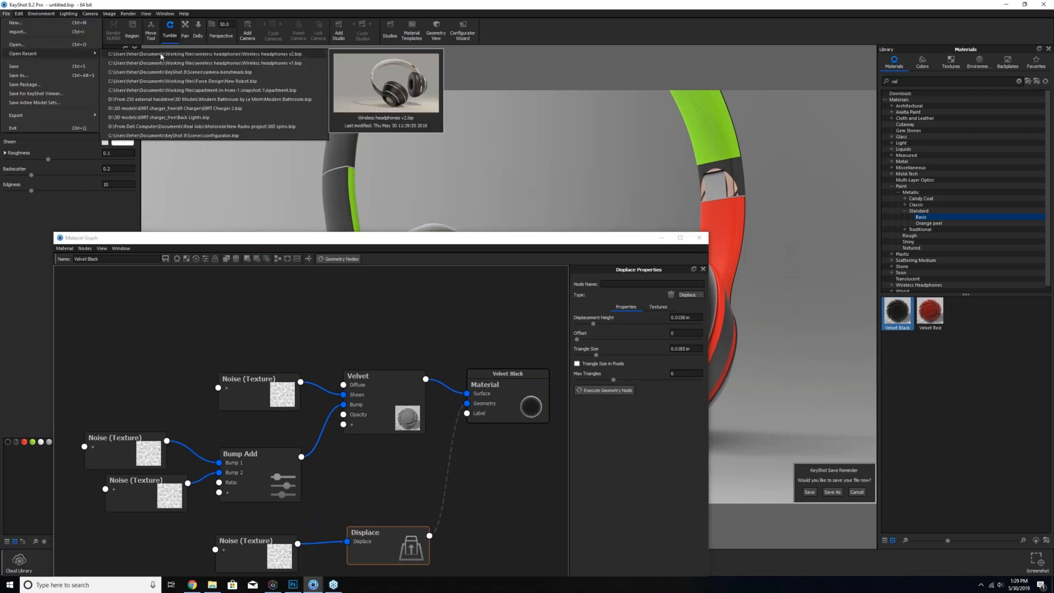
mouse_move(163, 62)
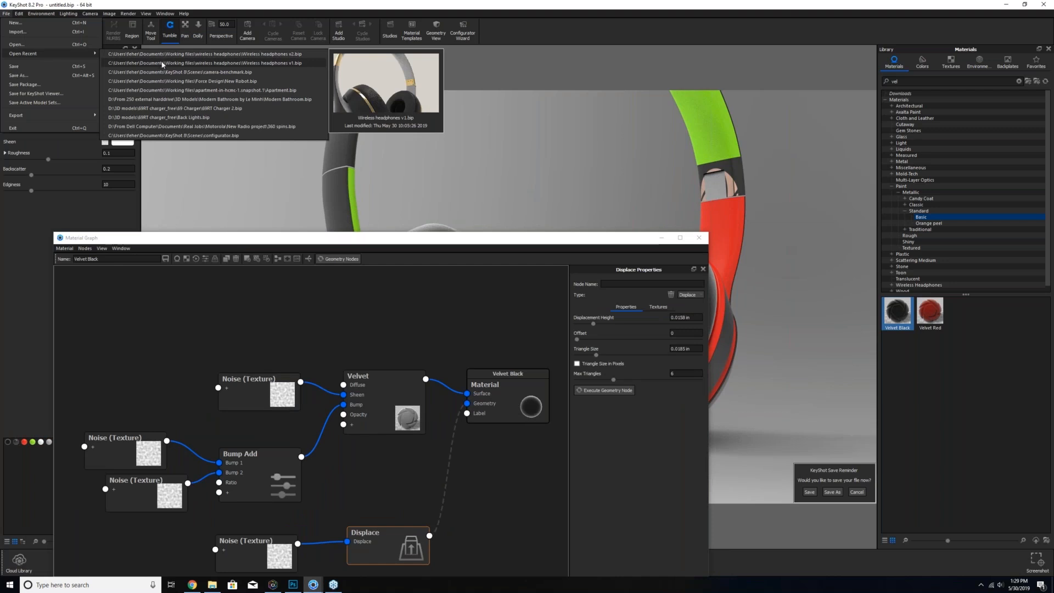
left_click(162, 63)
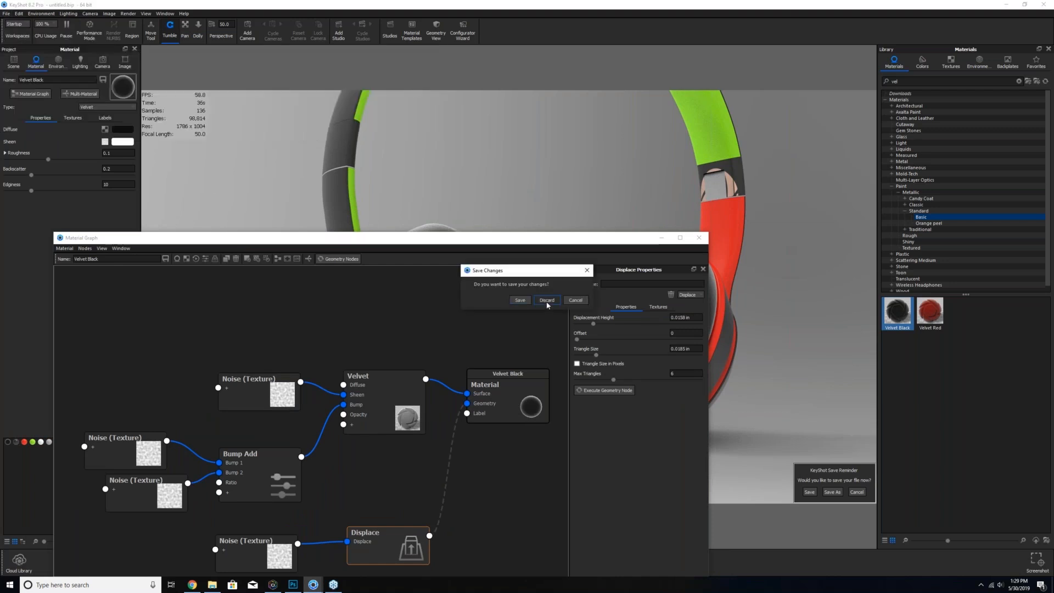
left_click(547, 302)
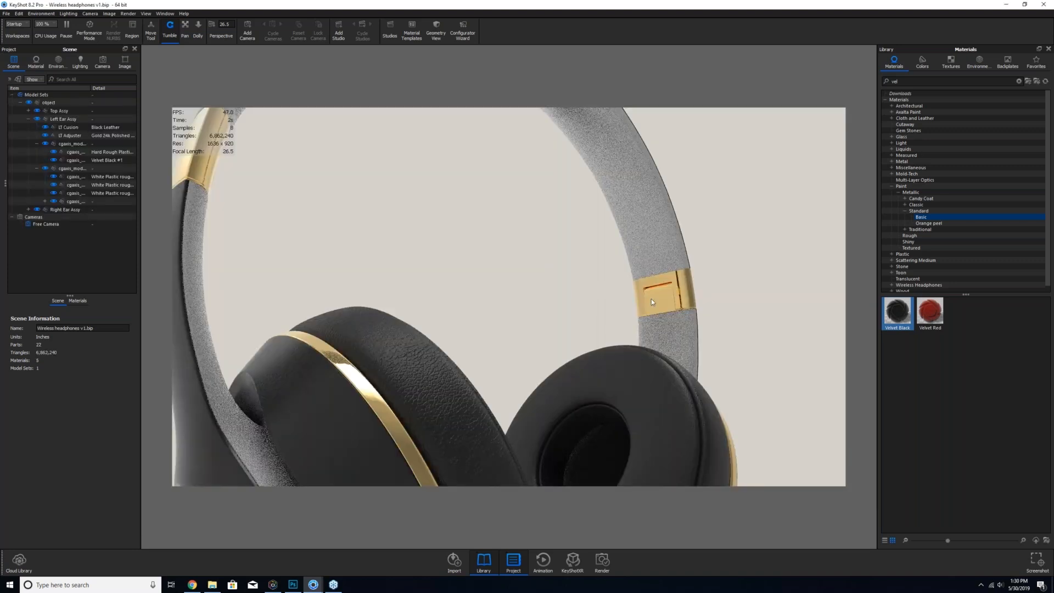
- Collapse the object group in the scene tree and open the ear cup's Black Leather material
scroll(376, 299, "down", 10)
left_click_drag(375, 301, 436, 371)
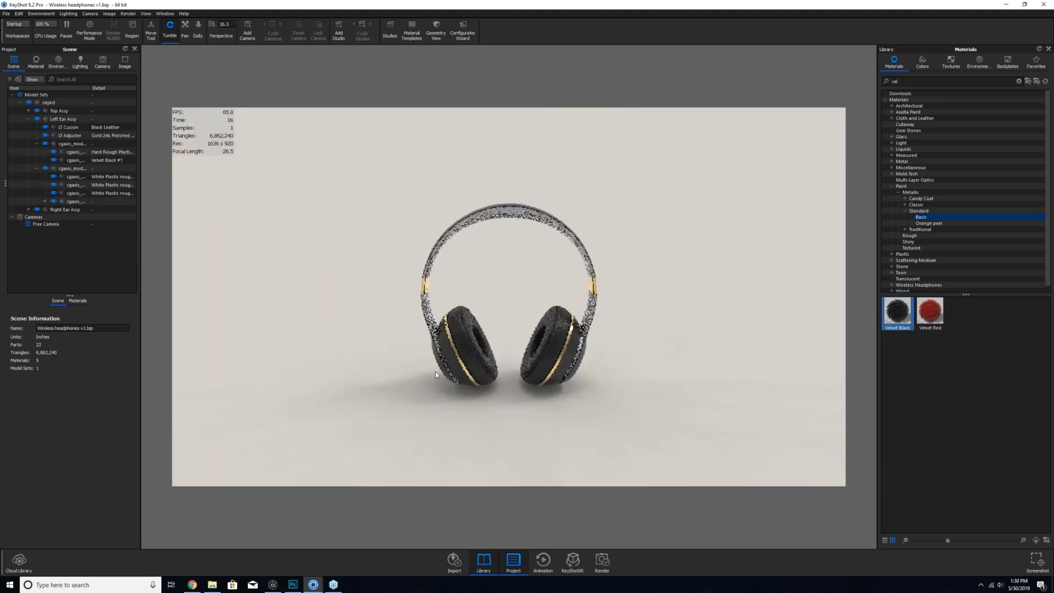
left_click(20, 102)
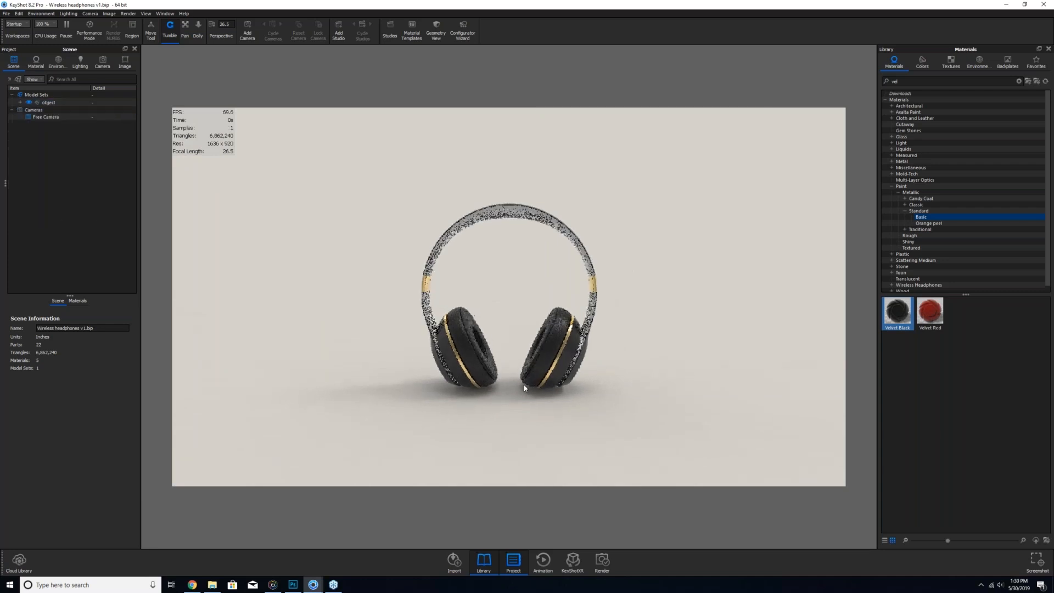
scroll(513, 344, "up", 5)
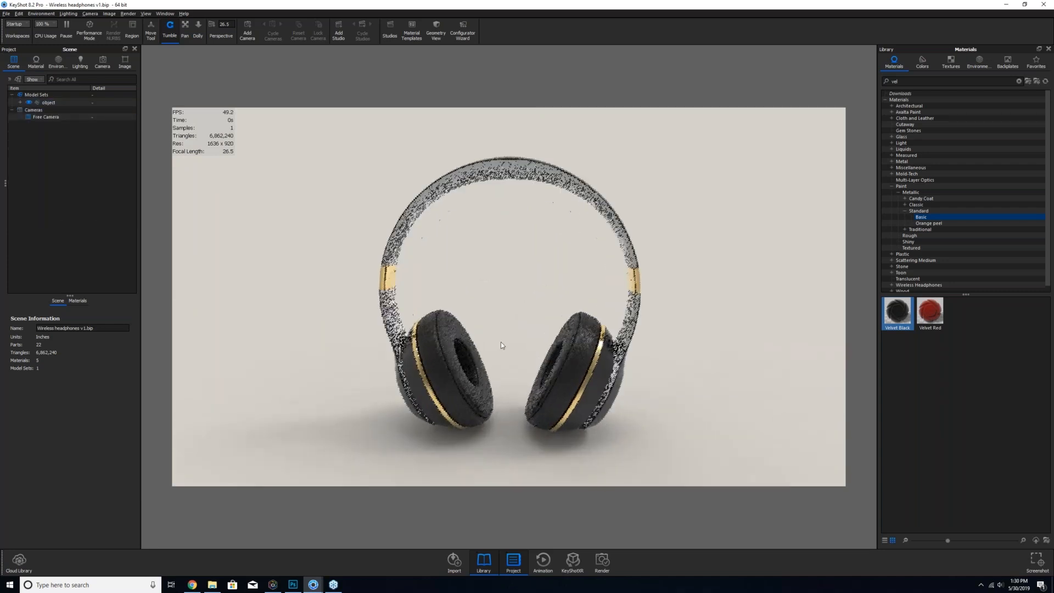
middle_click_drag(510, 286, 514, 229)
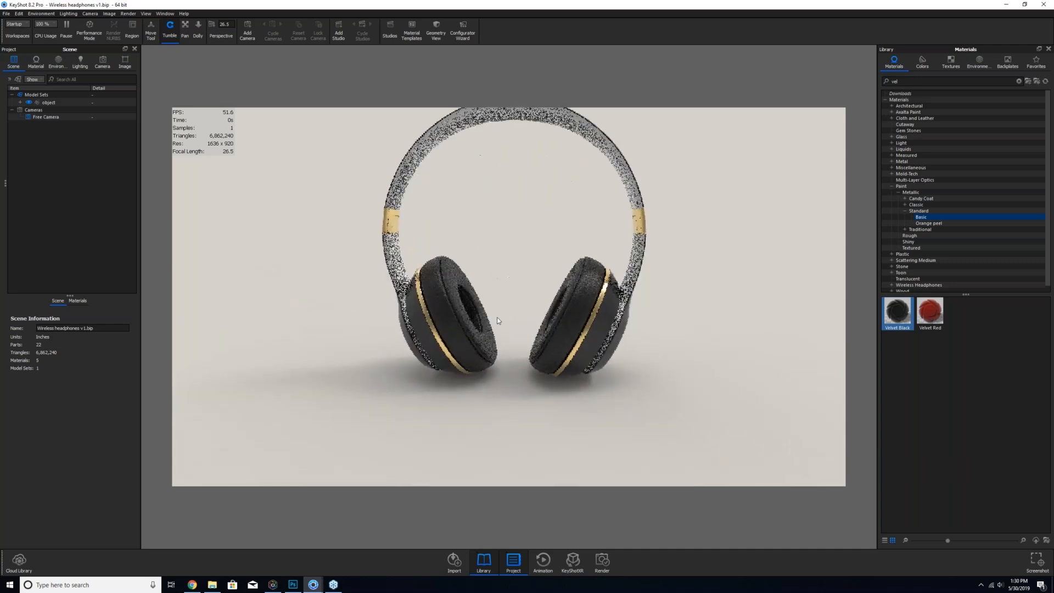
left_click_drag(497, 317, 448, 316)
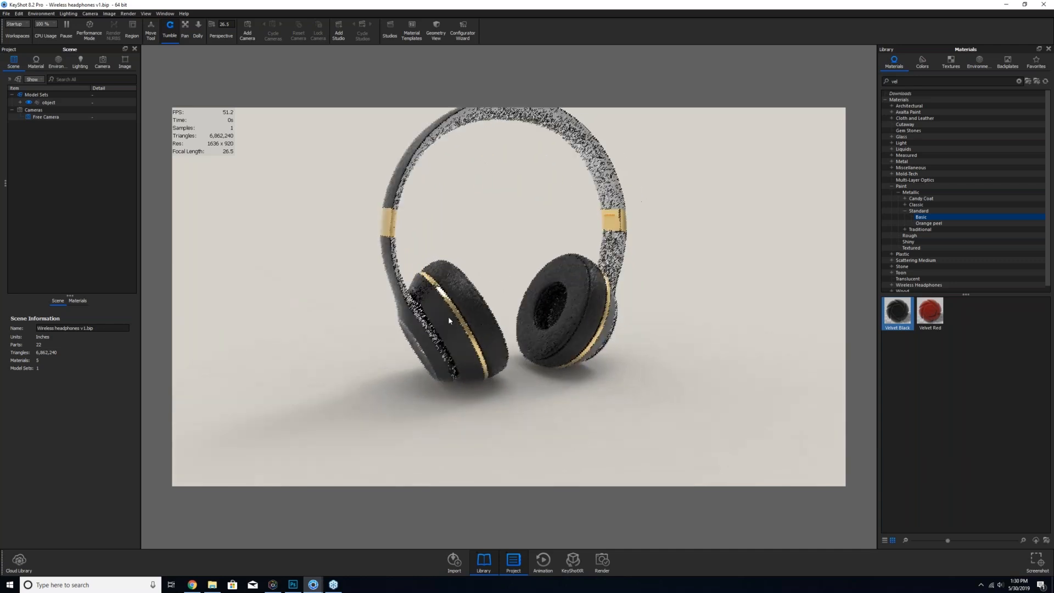
double_click(455, 285)
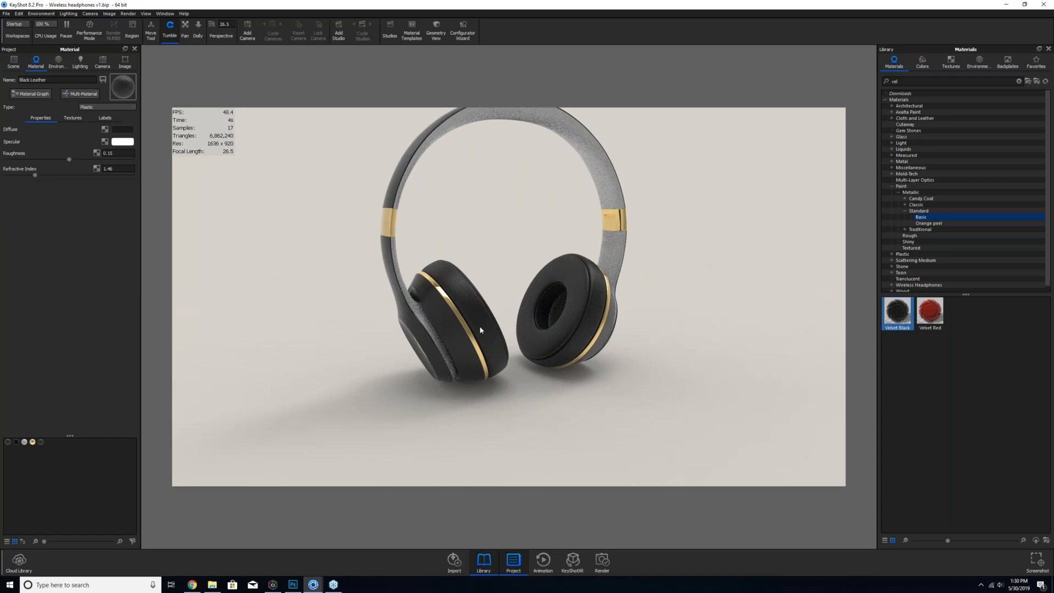
- Reframe the headphones, collapse the Paint library category, and show the Outside Material folder of the Wireless Headphones category
middle_click_drag(549, 386, 558, 432)
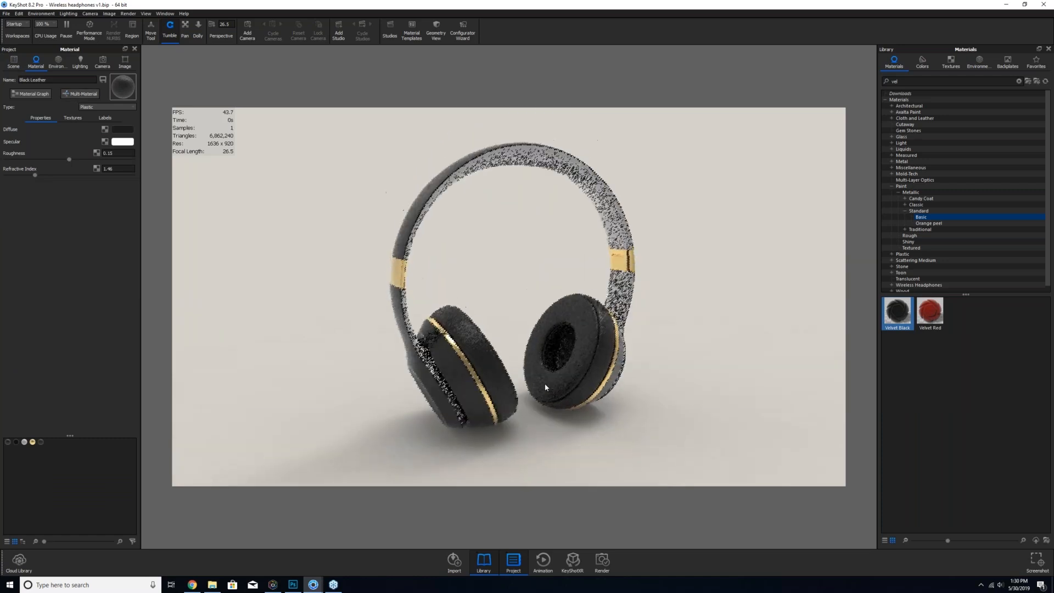
mouse_move(571, 359)
left_mouse_down()
mouse_move(666, 356)
mouse_move(568, 343)
left_mouse_up()
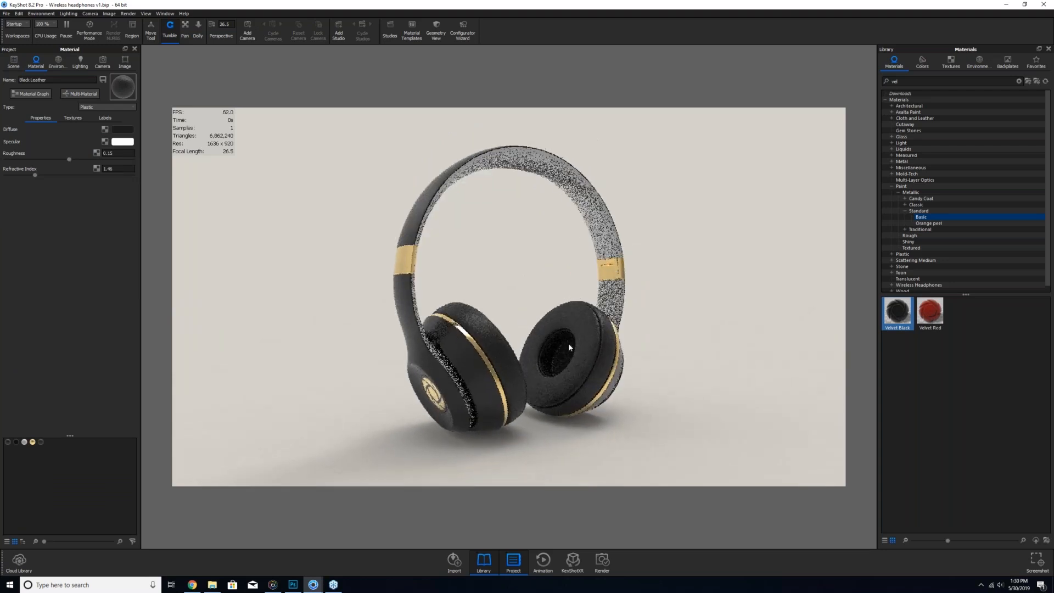
scroll(507, 384, "up", 2)
scroll(507, 383, "up", 2)
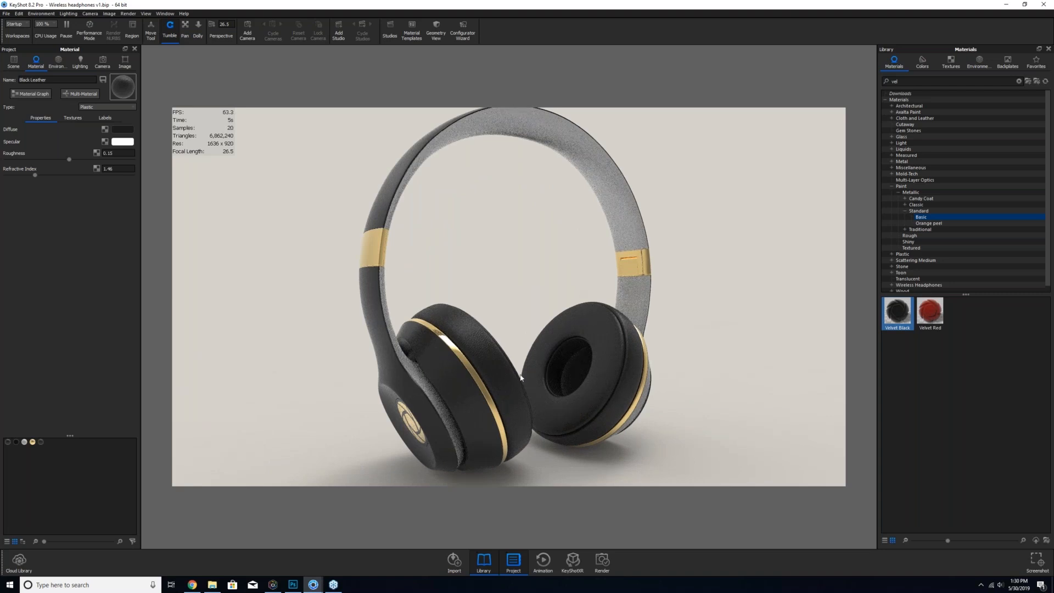
left_click(893, 188)
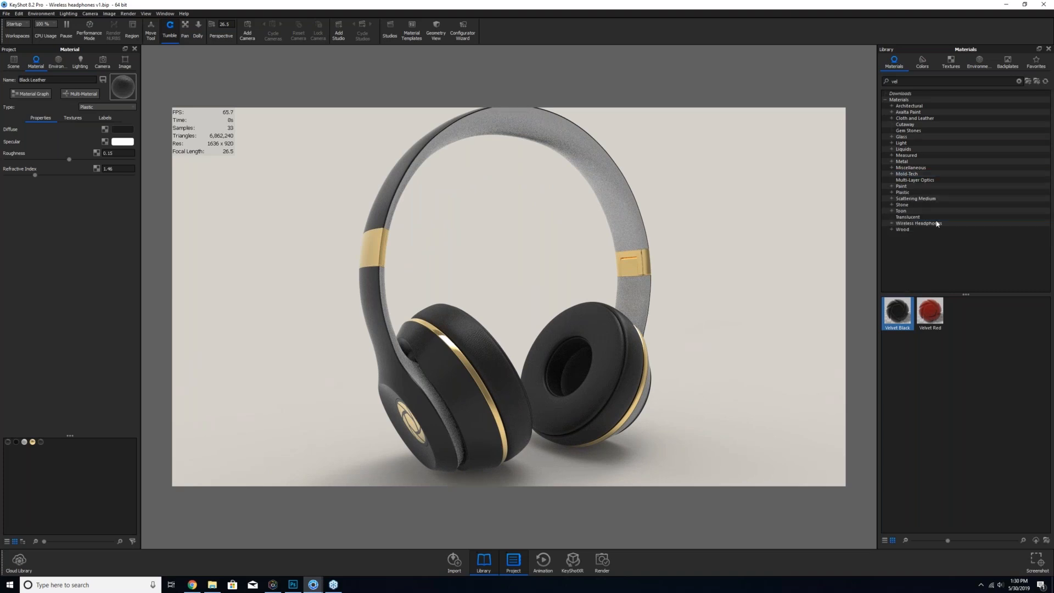
left_click(893, 224)
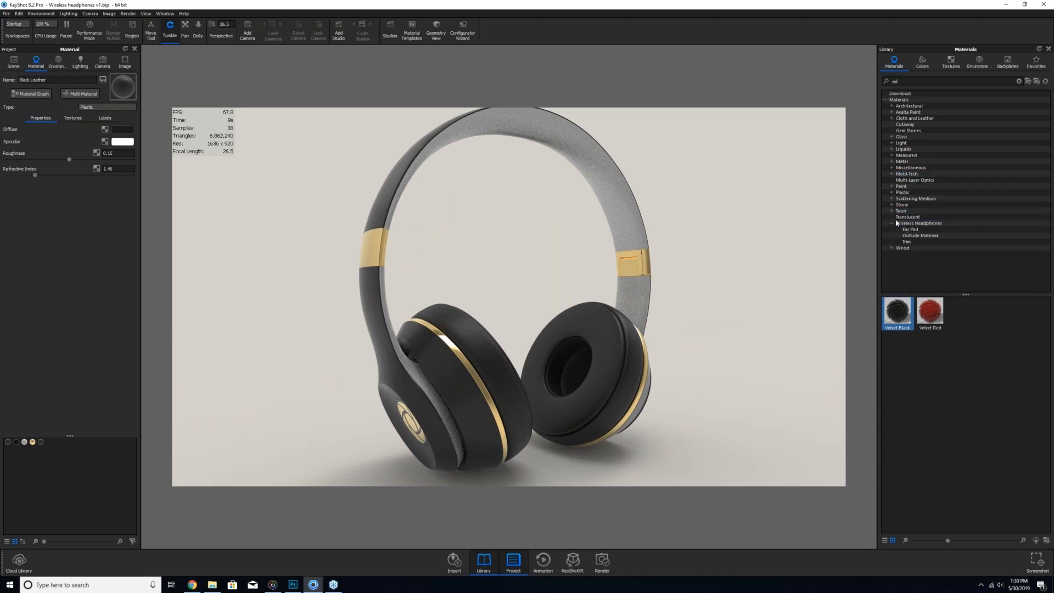
left_click(936, 236)
- Convert the outer shell's material to a multi-material and add the Blue Plastic, Cameleon, Red Plastic and White Plastic library materials as variants
left_click_drag(651, 295, 968, 306)
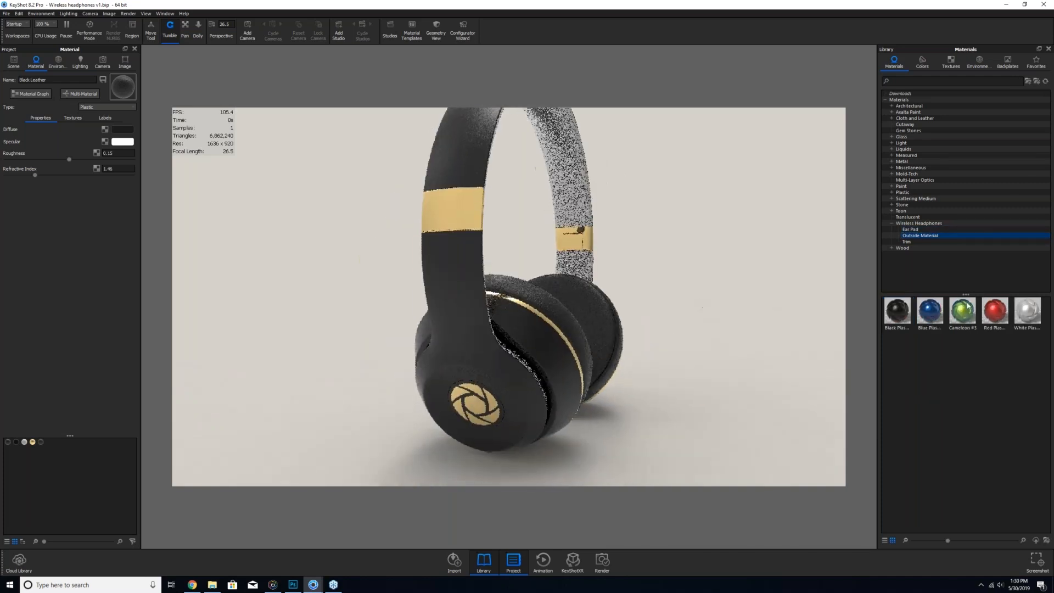
double_click(456, 277)
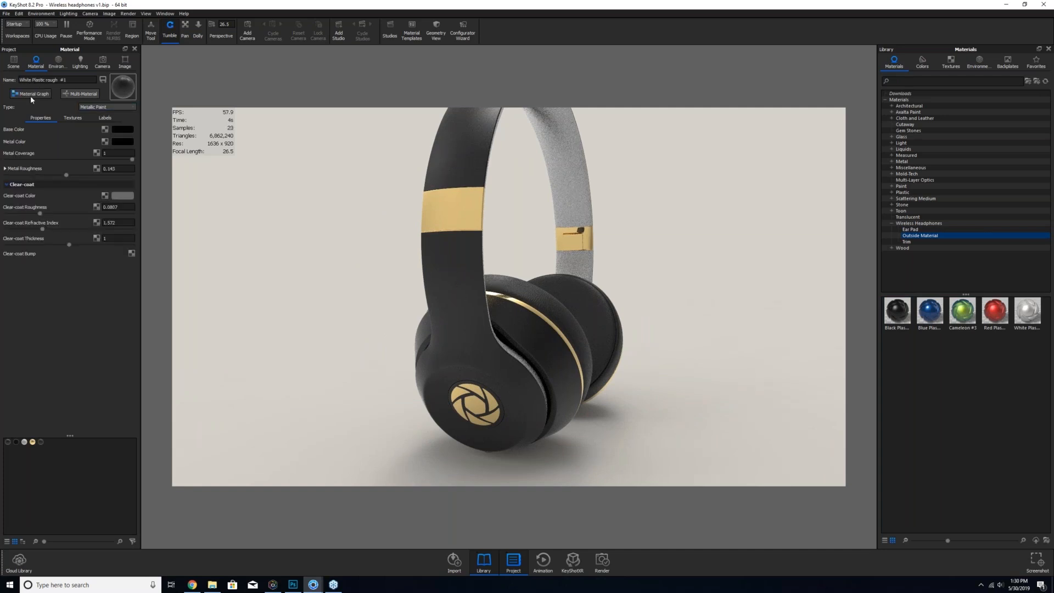
left_click(73, 95)
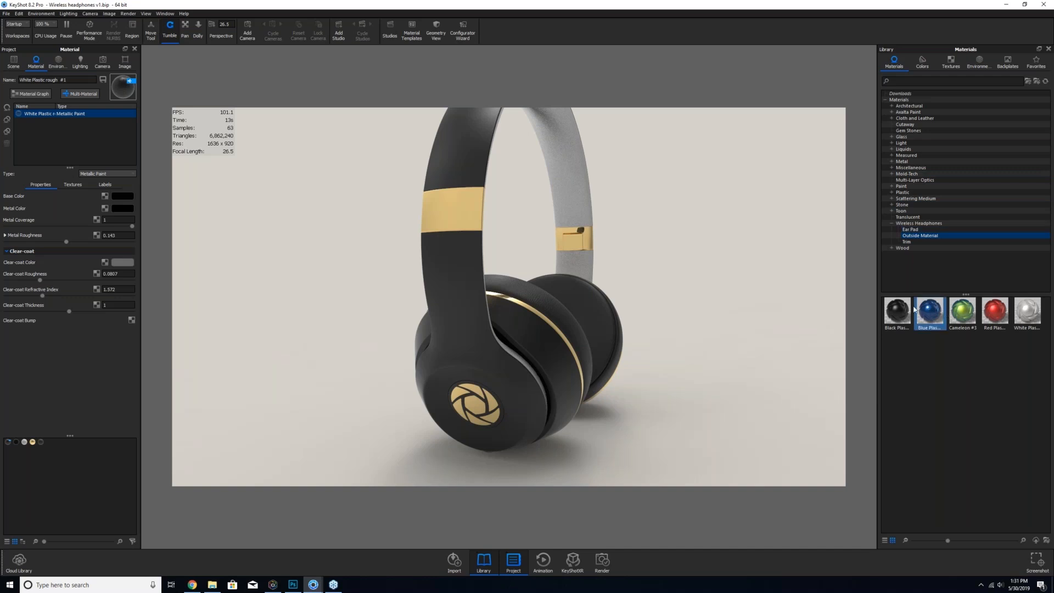
left_click_drag(932, 314, 62, 139)
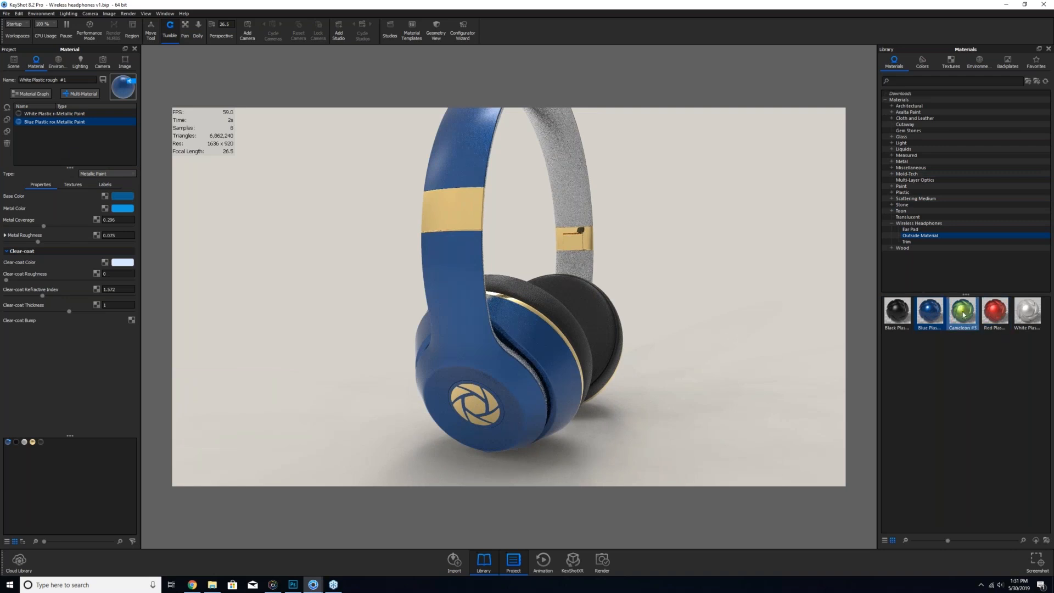
left_click_drag(962, 312, 95, 144)
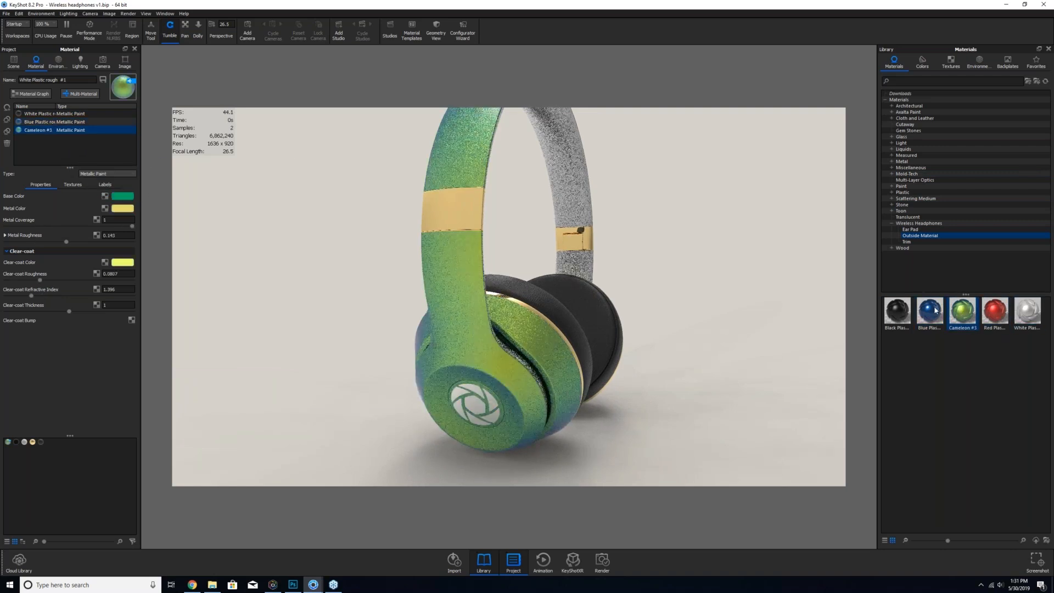
left_click_drag(1000, 311, 69, 144)
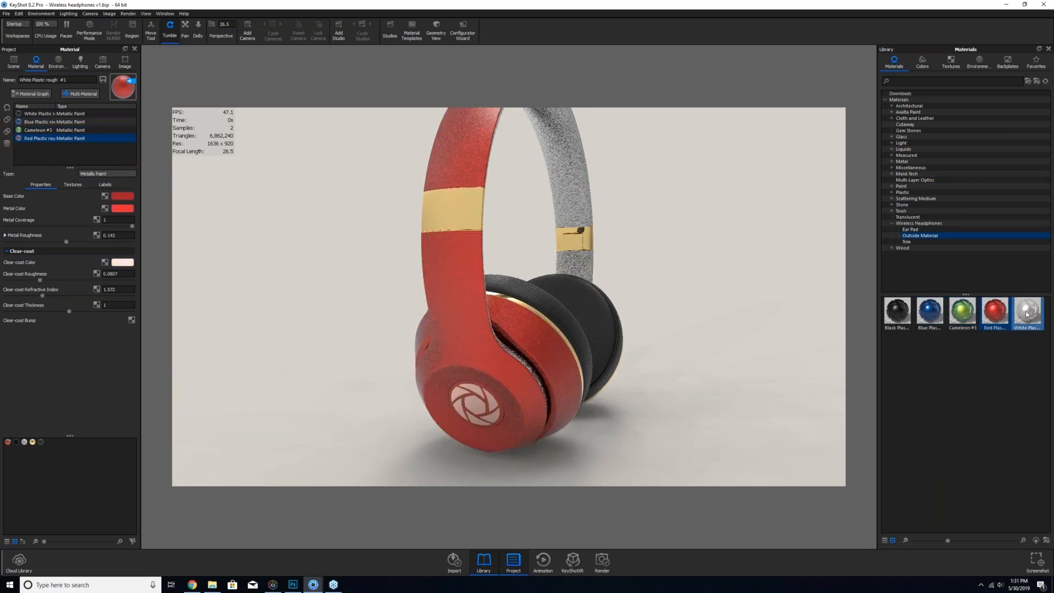
left_click_drag(1027, 314, 53, 164)
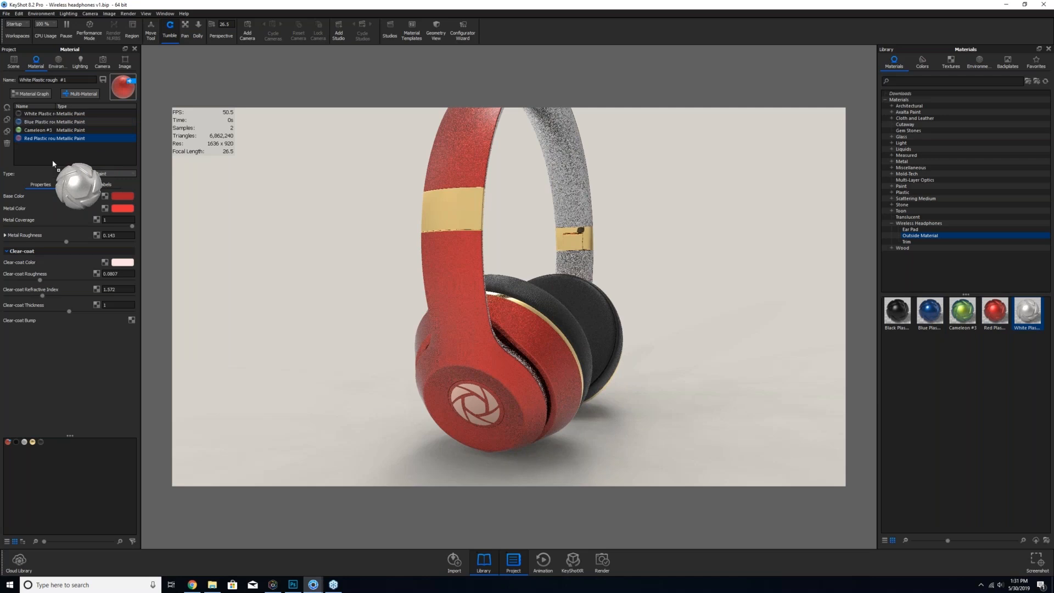
left_click_drag(52, 163, 54, 164)
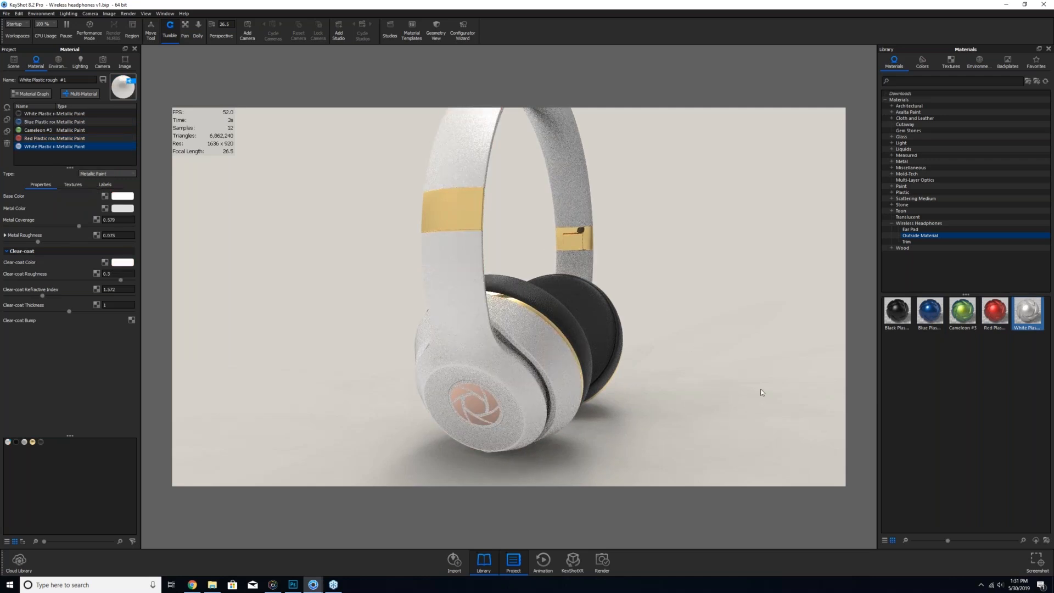
- Compare the shell's Blue Plastic and Cameleon variants, and make Red Plastic the active sub-material
left_click_drag(701, 403, 472, 412)
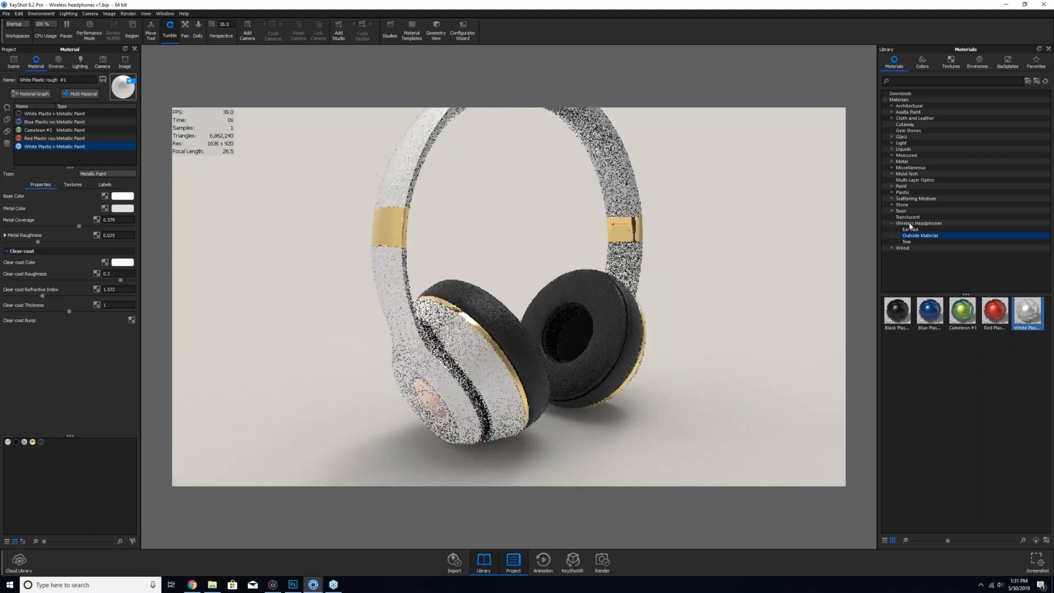
left_click(47, 123)
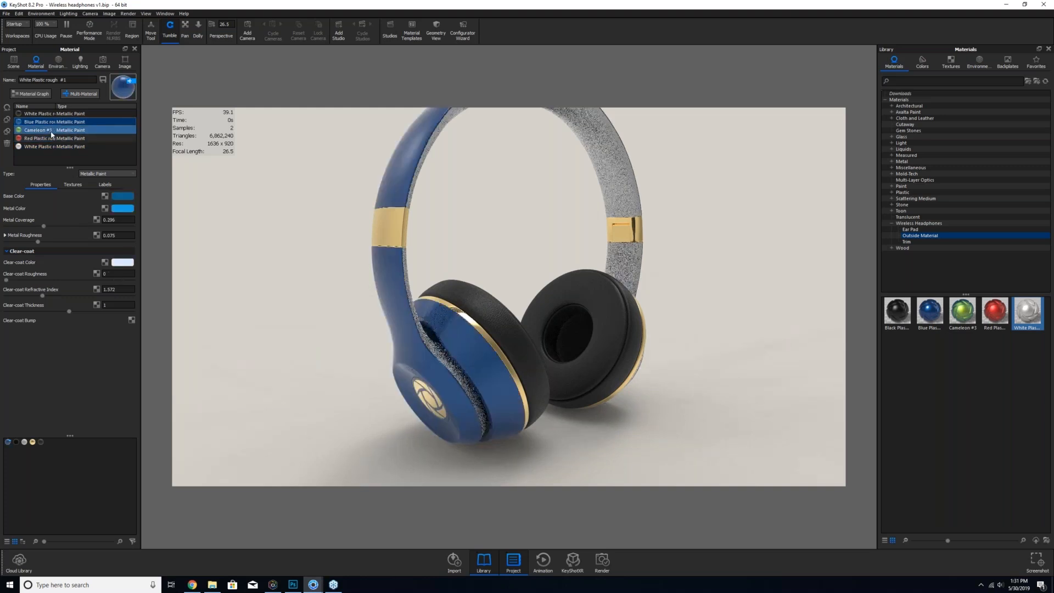
left_click(51, 131)
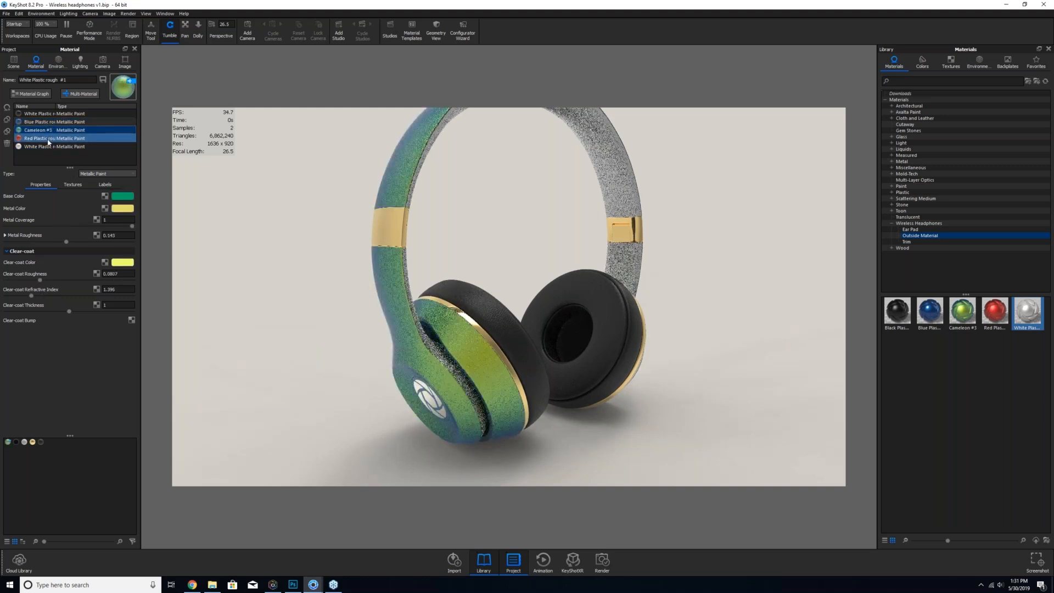
left_click(48, 139)
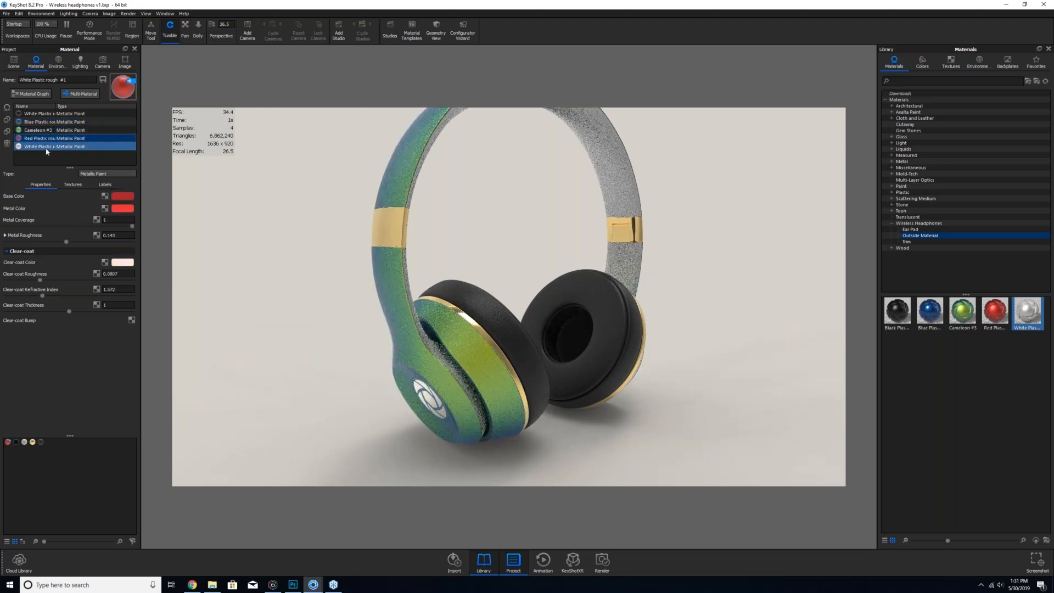
- Make the ear pads' Black Leather a multi-material and add Red Leather, Very Soft Black, Very Soft Blue and Very Soft Red from the Ear Pad folder
double_click(610, 363)
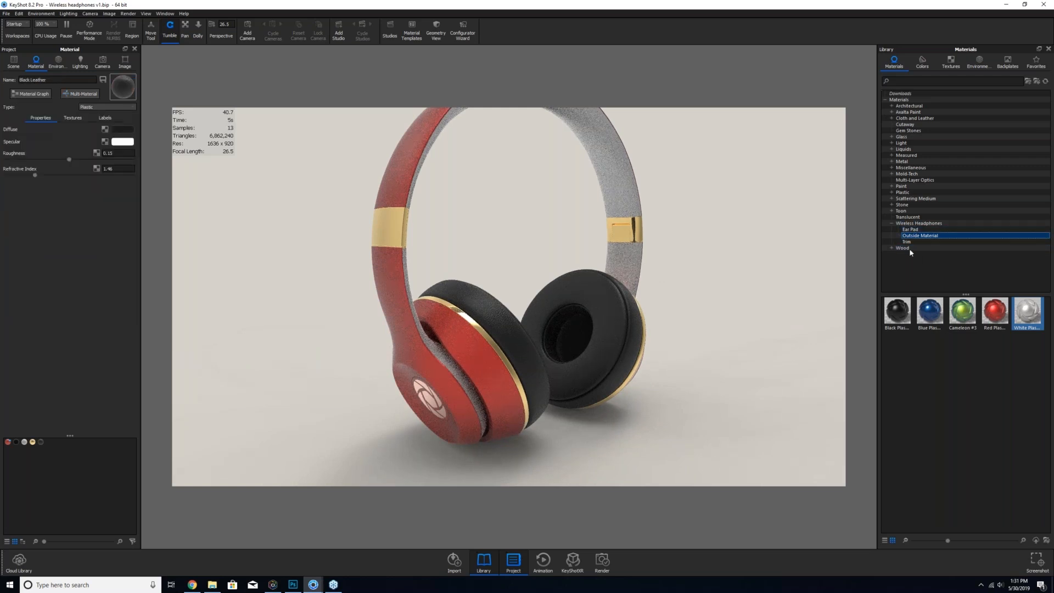
left_click(913, 230)
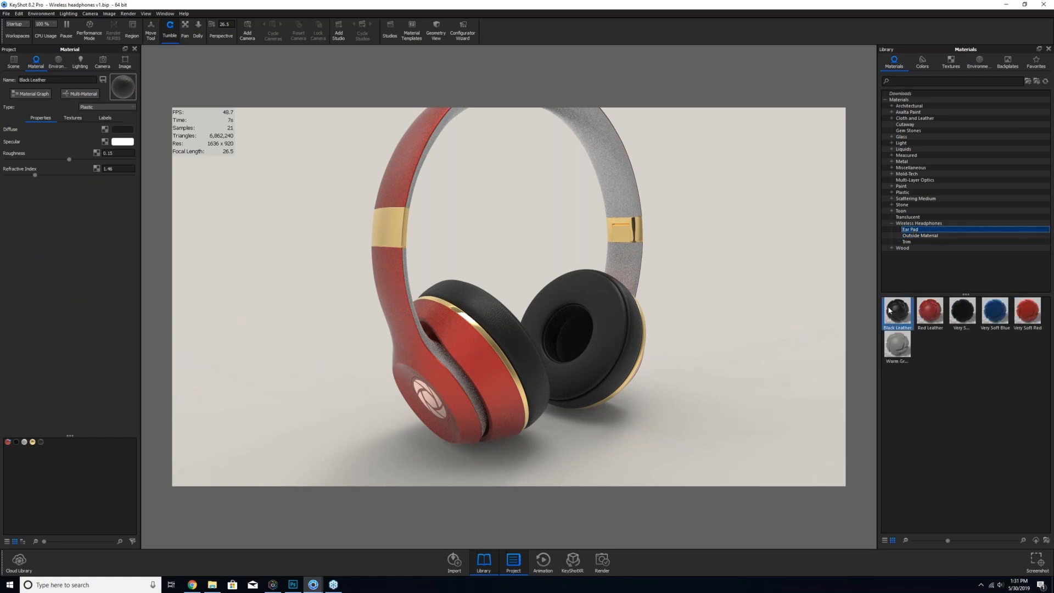
left_click(80, 94)
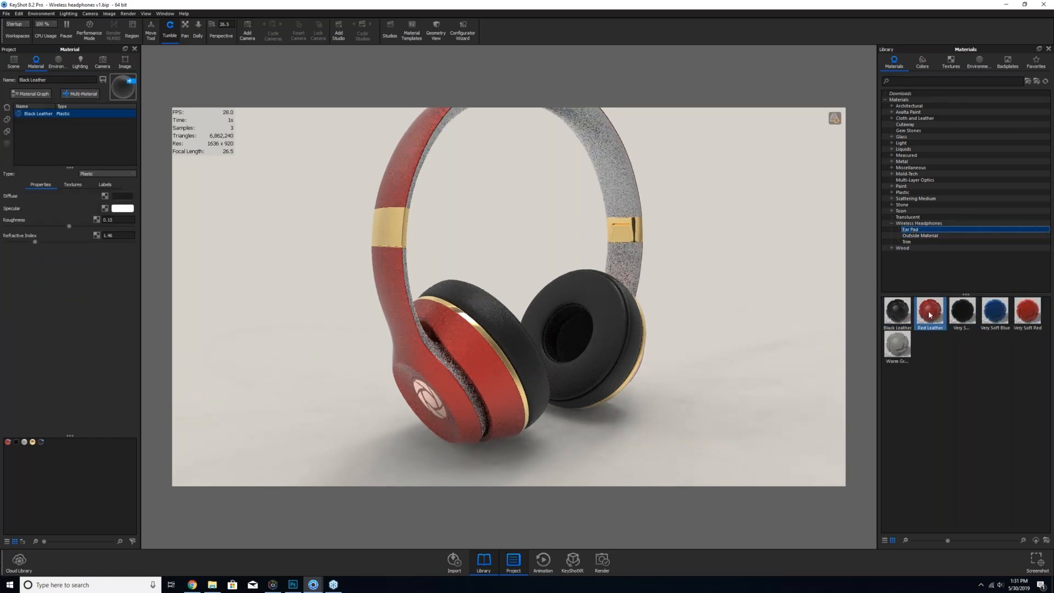
left_click_drag(930, 314, 106, 140)
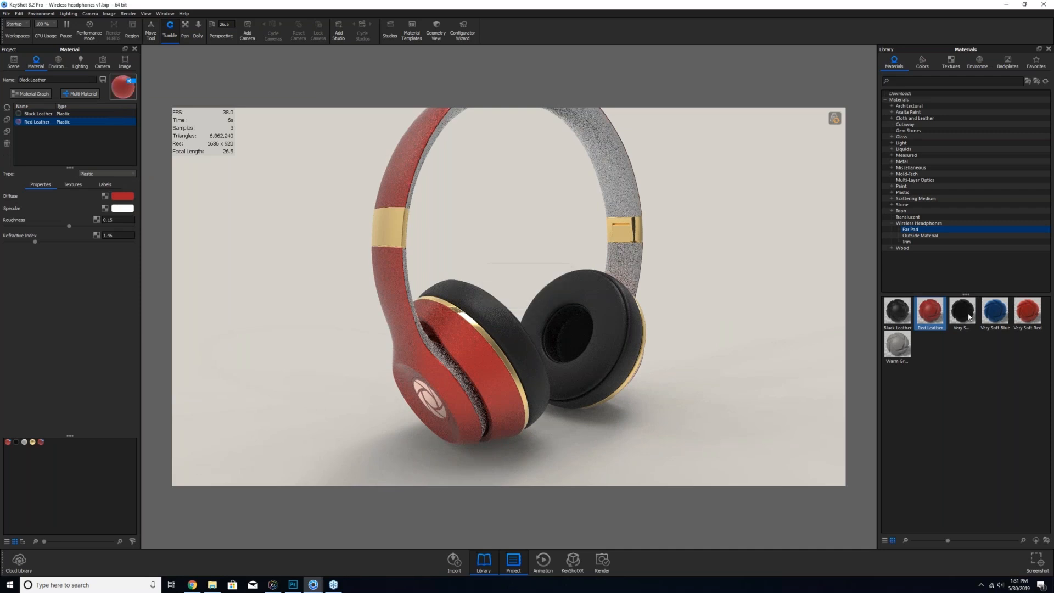
left_click_drag(963, 313, 61, 136)
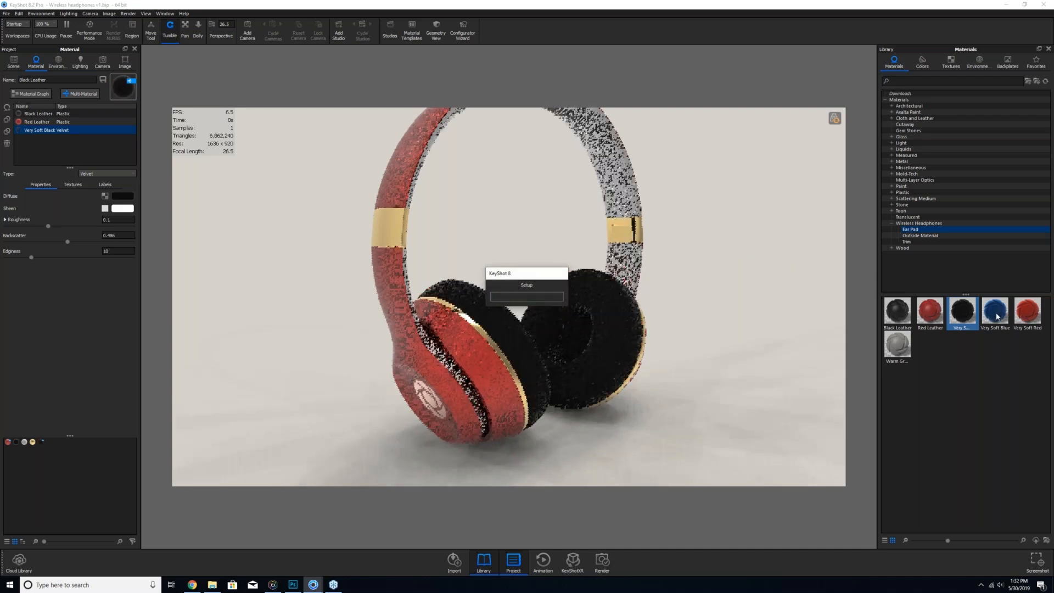
left_click_drag(998, 317, 87, 149)
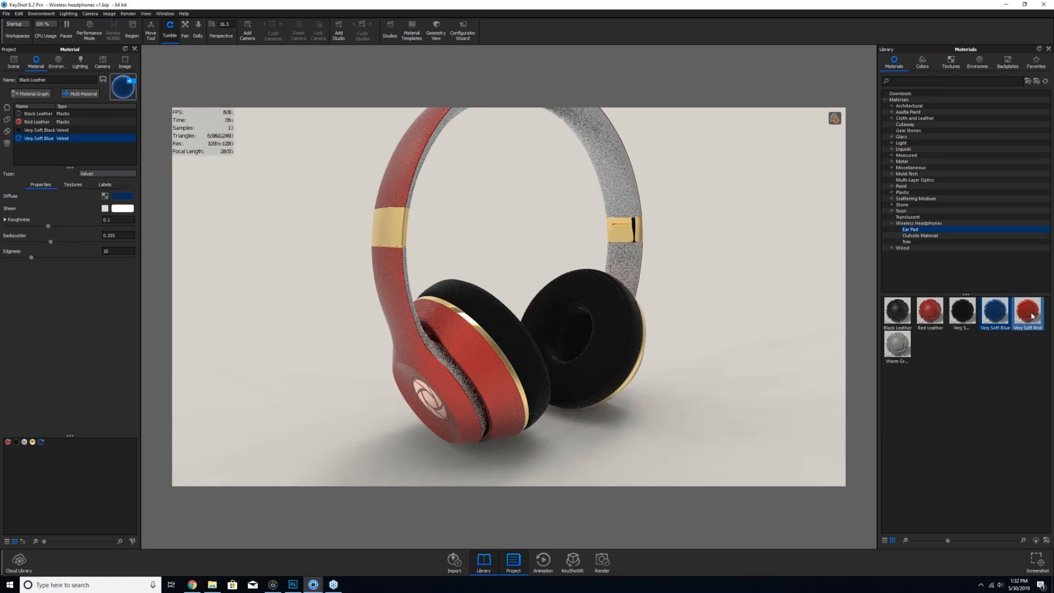
left_click_drag(1033, 316, 51, 159)
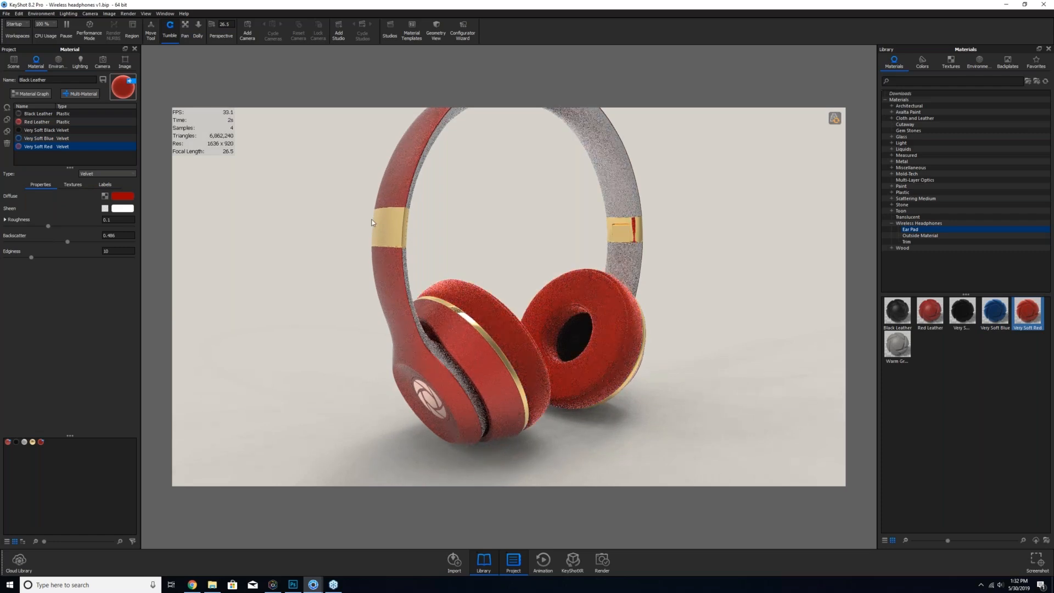
- Preview Nickel Rough from the Trim folder on the headband's gold trim, and assign Rose Metal to the trim instead
double_click(387, 235)
left_click_drag(505, 237, 522, 260)
left_click_drag(578, 234, 769, 234)
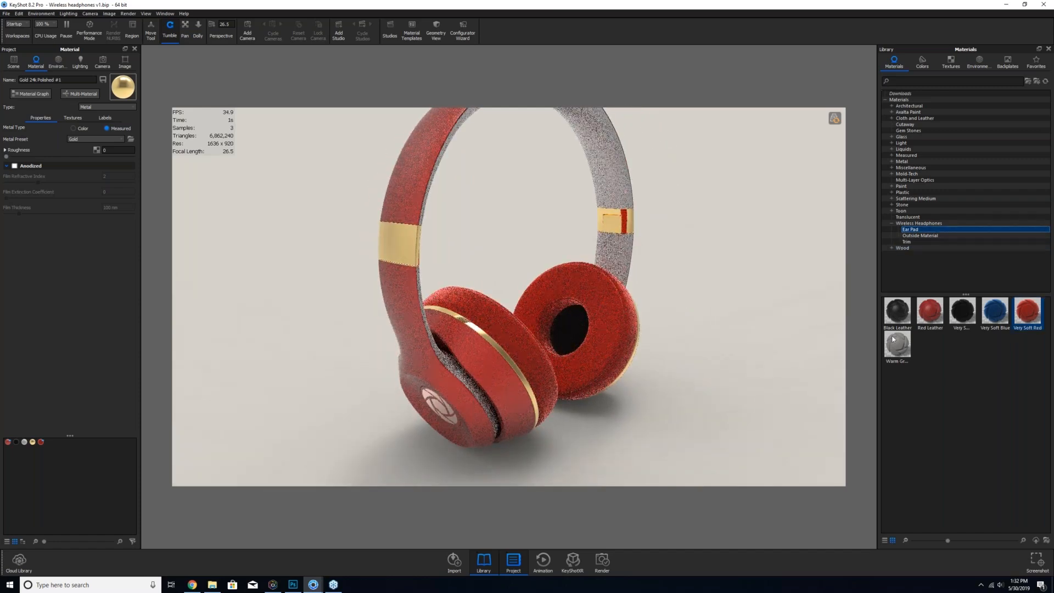
left_click(907, 242)
left_click(942, 322)
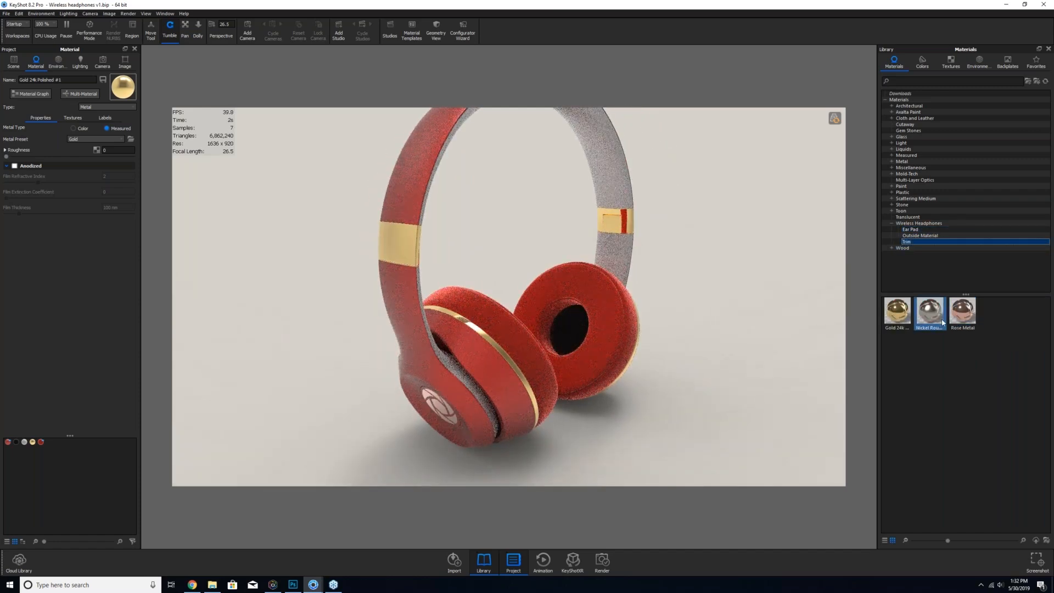
left_click_drag(929, 314, 405, 254)
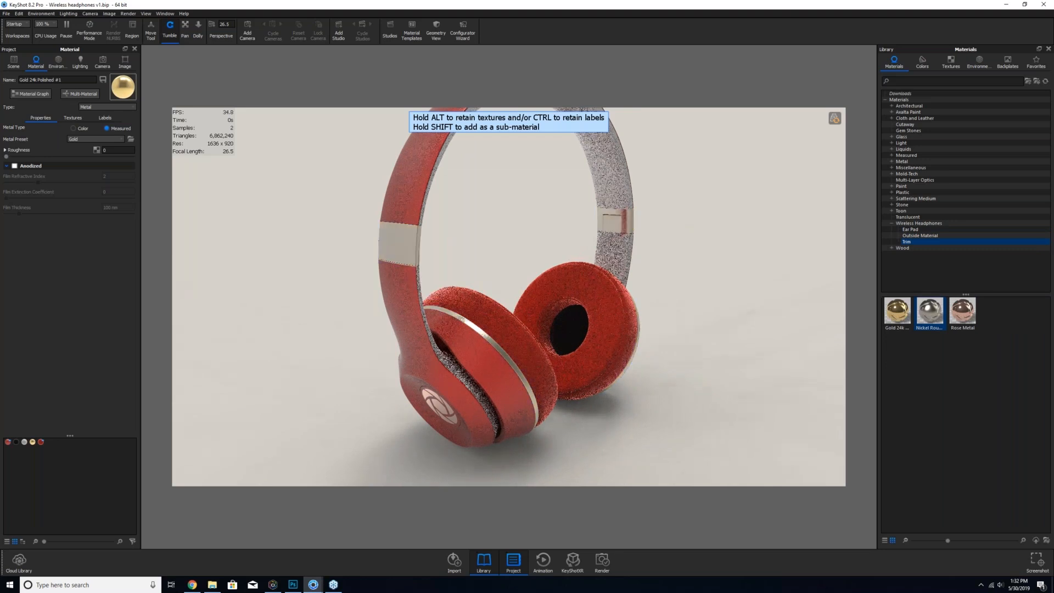
left_click_drag(958, 314, 443, 267)
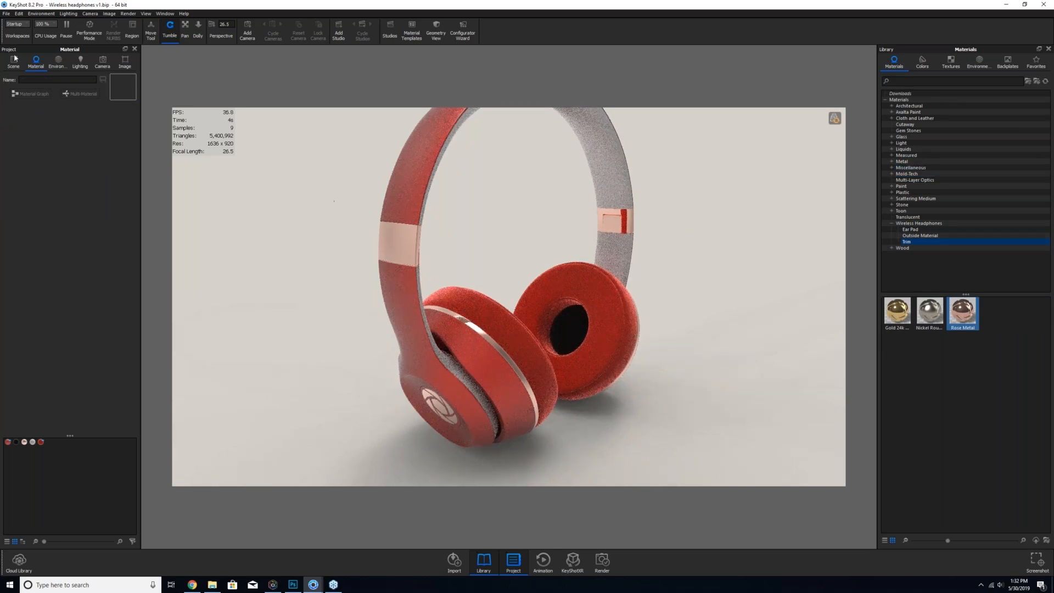
- Convert the trim's Rose Metal to a multi-material and add Nickel Rough and Gold 24k Polished as variants
double_click(399, 244)
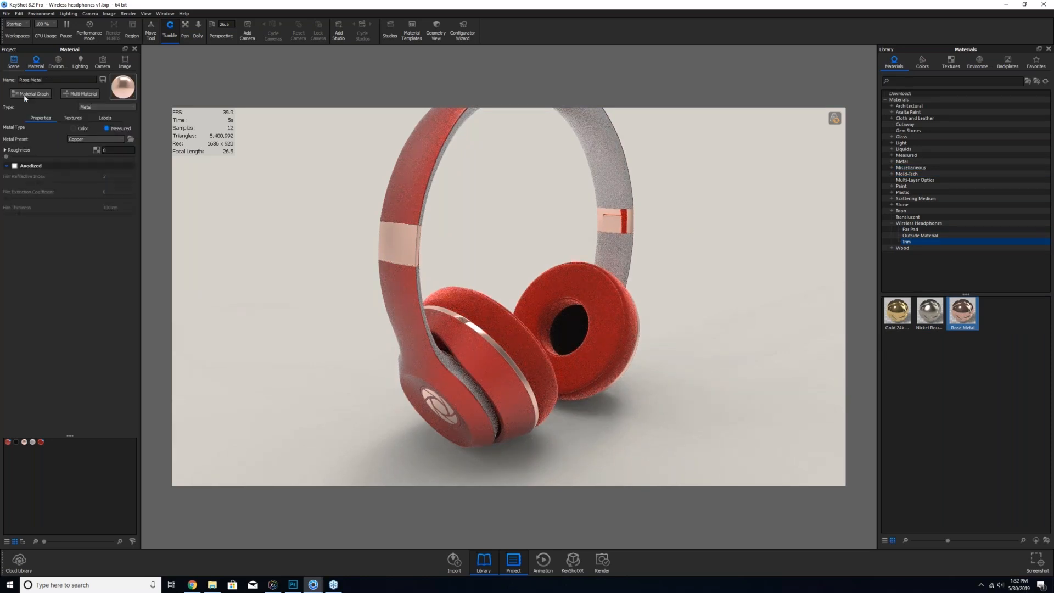
left_click(81, 94)
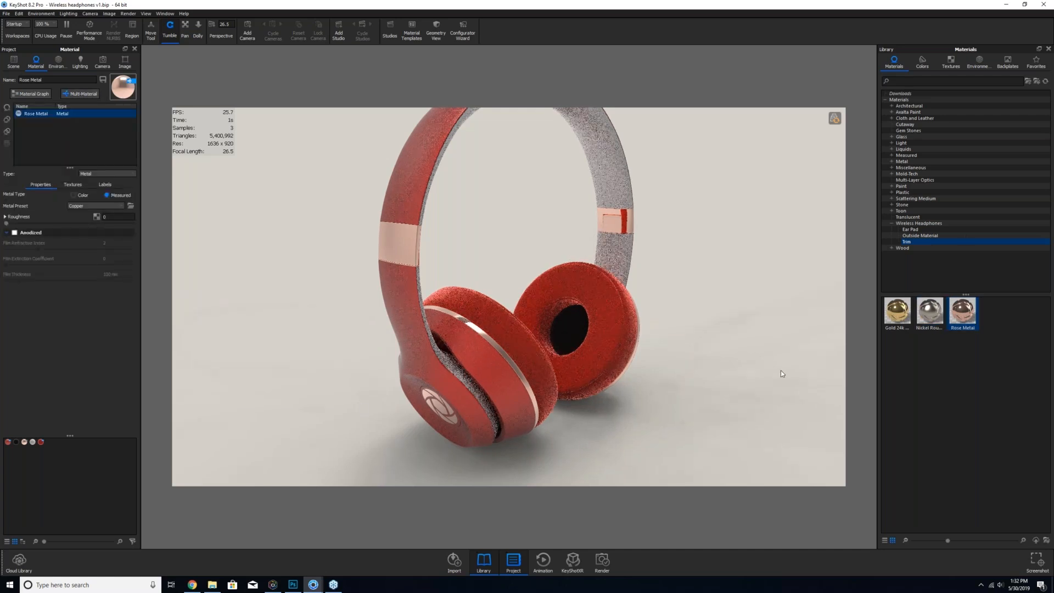
left_click_drag(930, 311, 67, 135)
left_click_drag(898, 312, 566, 121)
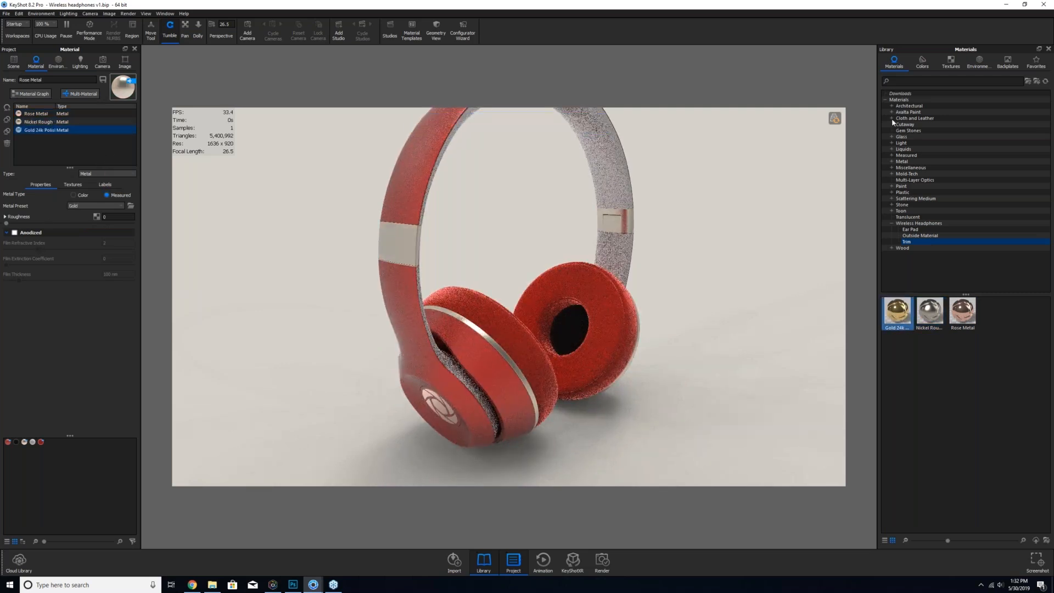
- Add Silver Polished from the library's Metal, Precious, Silver, Basic folder to the trim's multi-material
left_click(891, 163)
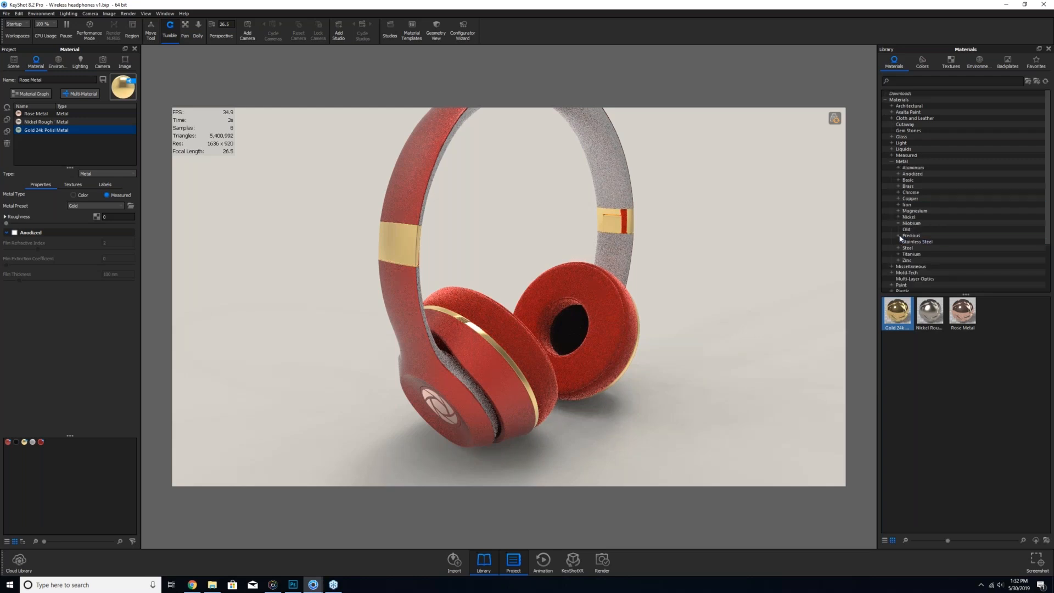
left_click(915, 255)
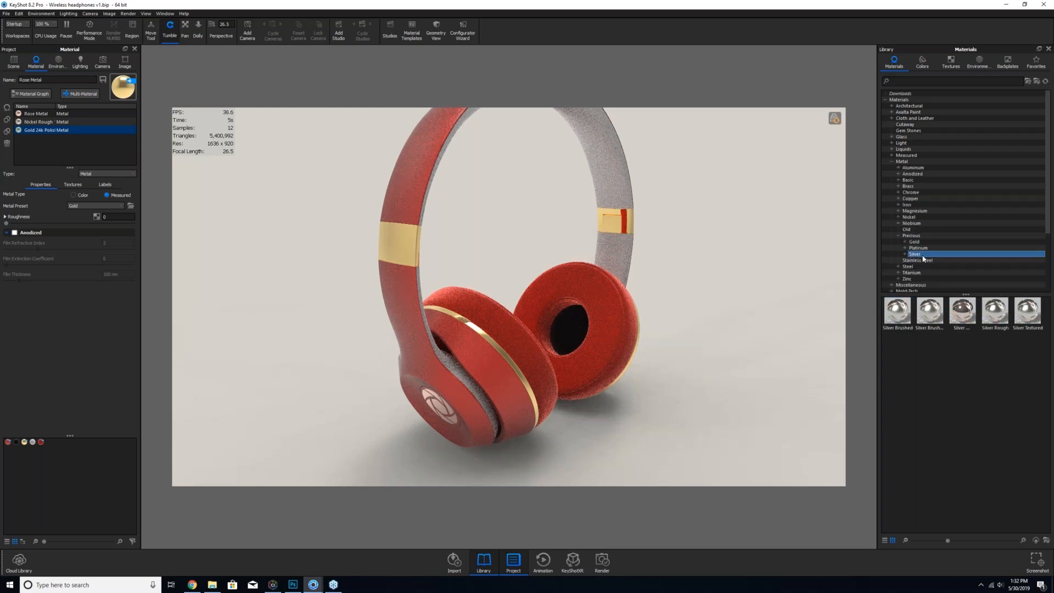
left_click(905, 254)
left_click(921, 261)
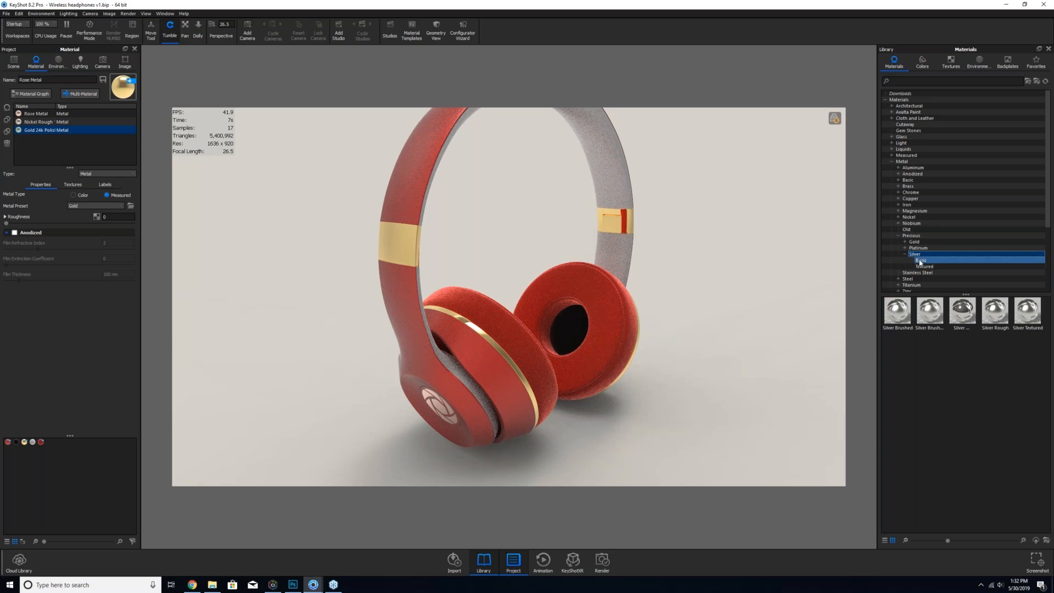
left_click_drag(900, 312, 615, 285)
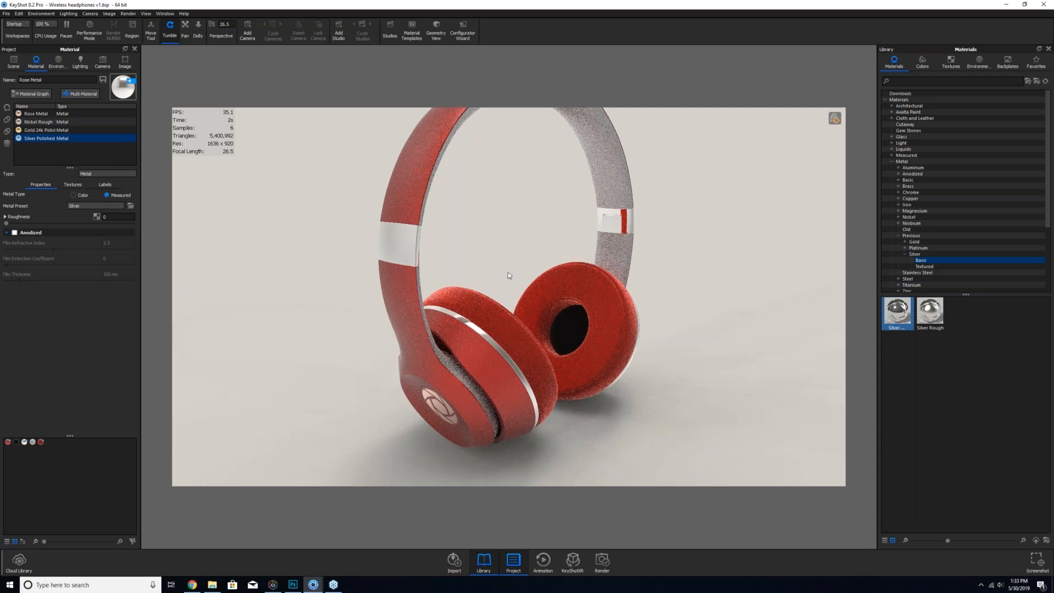
- Collapse the object group in the scene tree and show the list of model sets
left_click(13, 62)
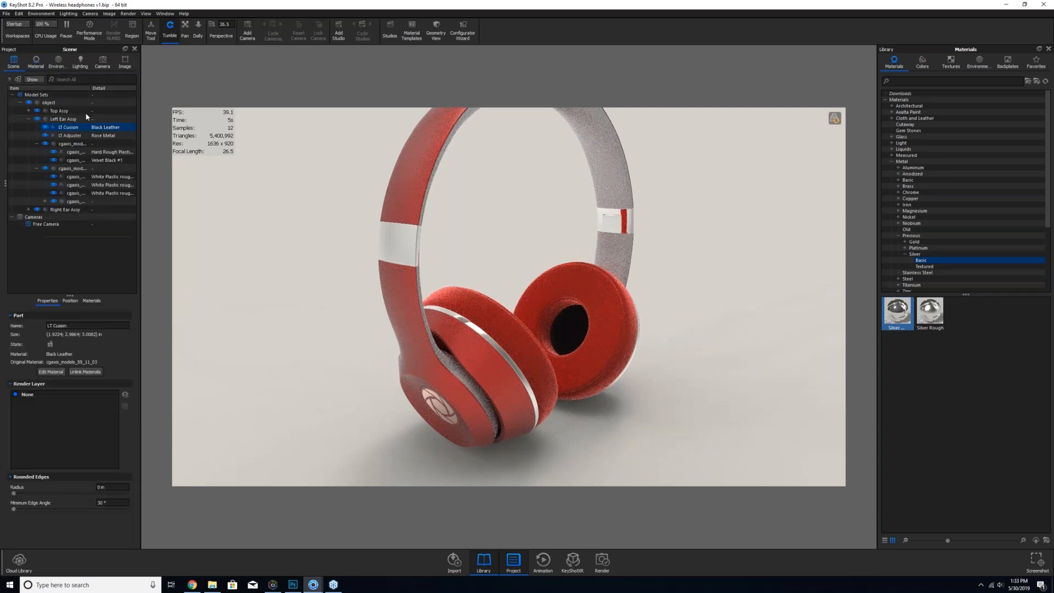
left_click(20, 102)
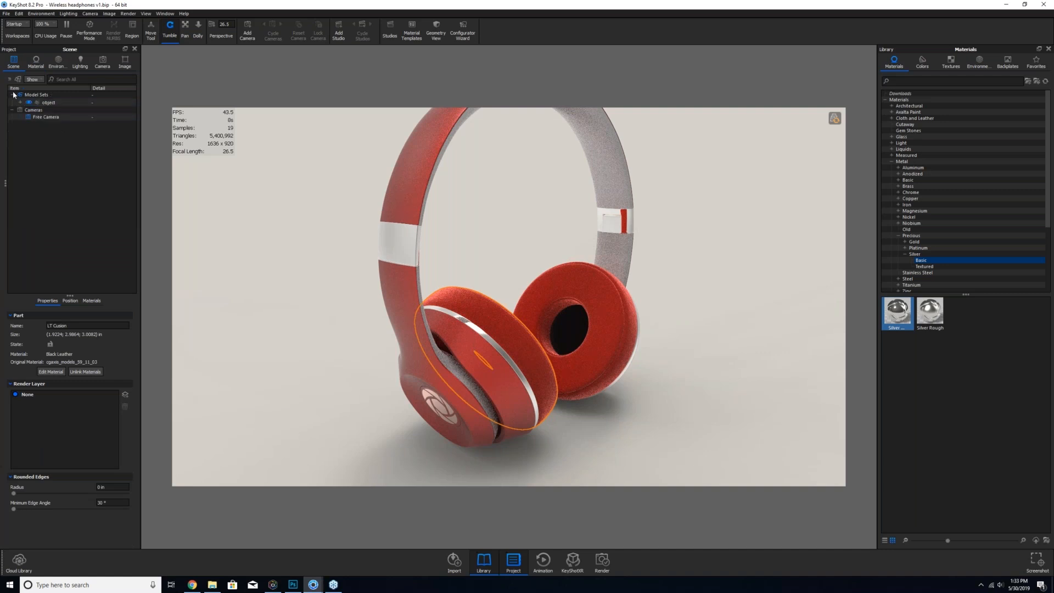
left_click(11, 81)
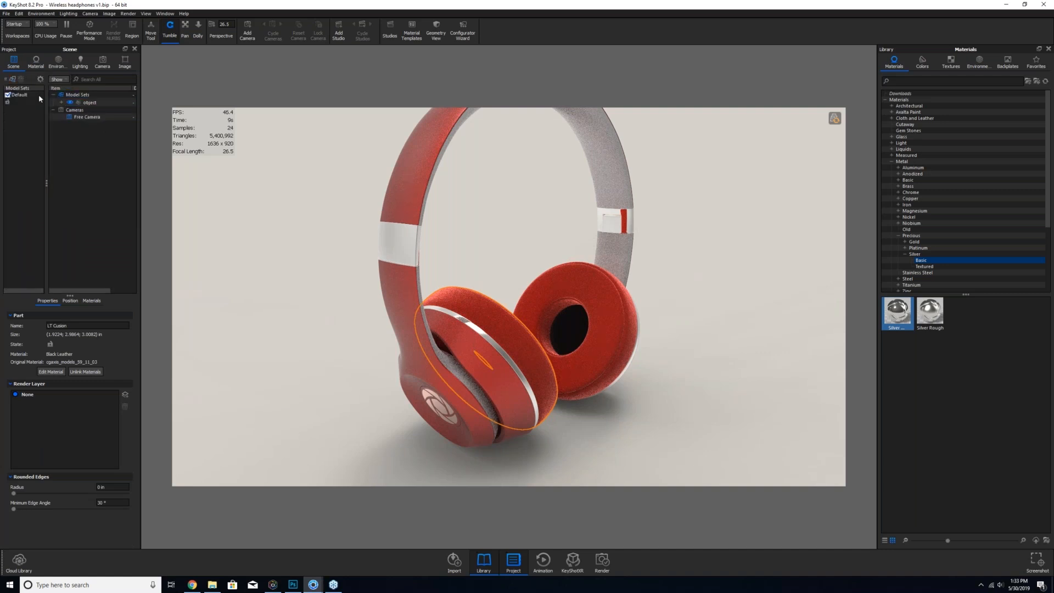
- Switch the headphone shell's multi-material to its black metallic paint variant
scroll(506, 304, "down", 4)
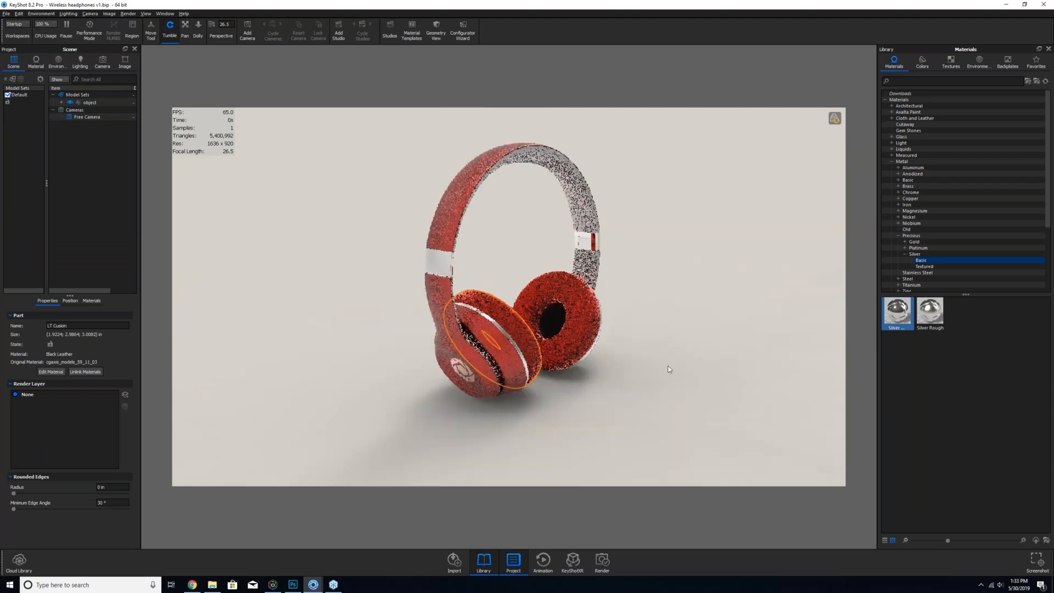
left_click_drag(668, 368, 749, 372)
left_click_drag(667, 377, 671, 366)
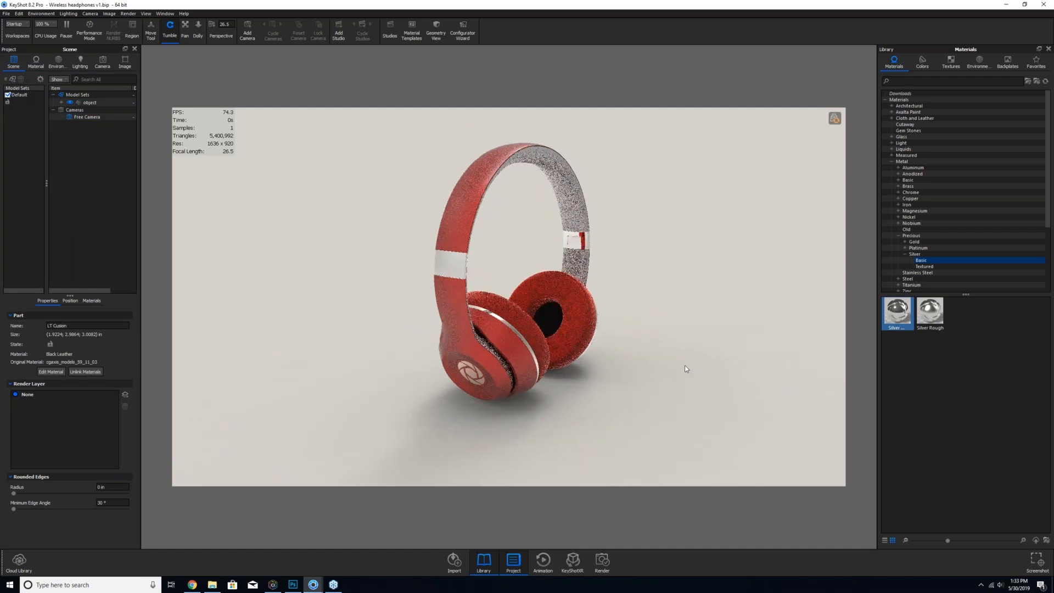
left_click(471, 210)
left_click(35, 61)
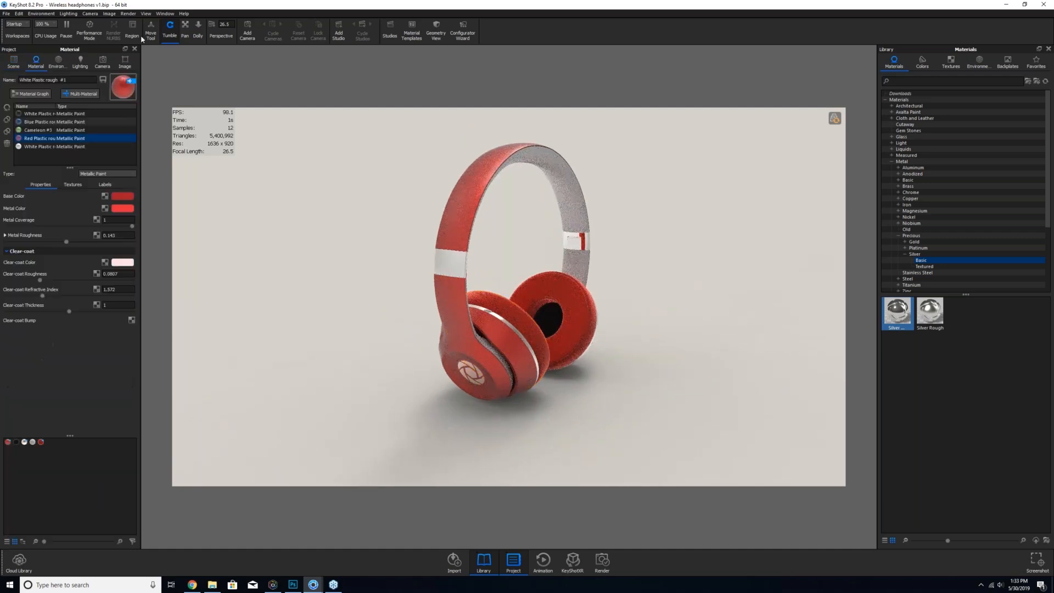
left_click(68, 114)
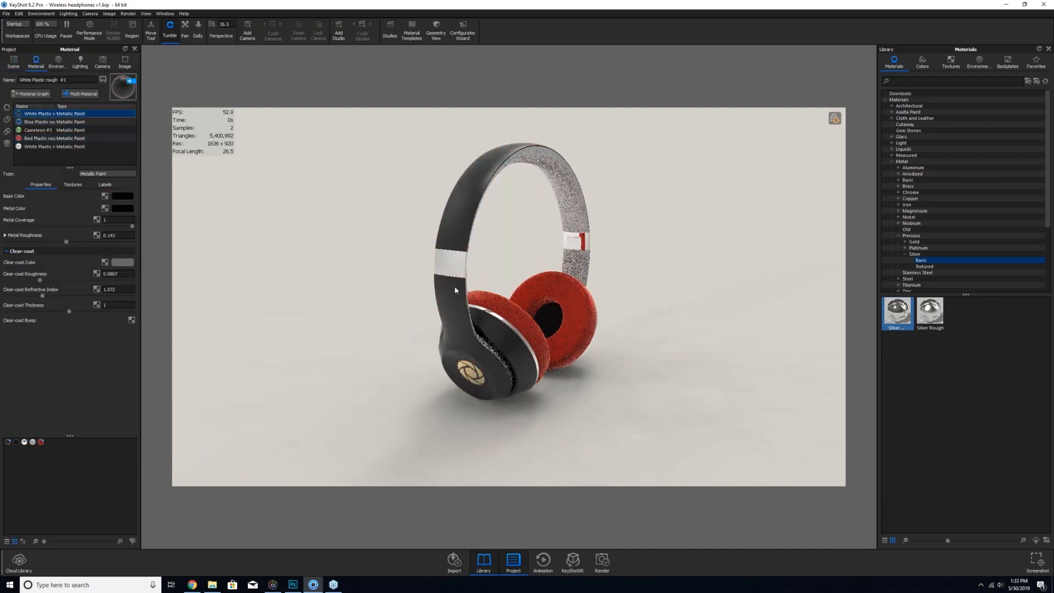
- Switch the trim's multi-material to Gold 24k Polished and the ear pads' multi-material to Black Leather
double_click(458, 265)
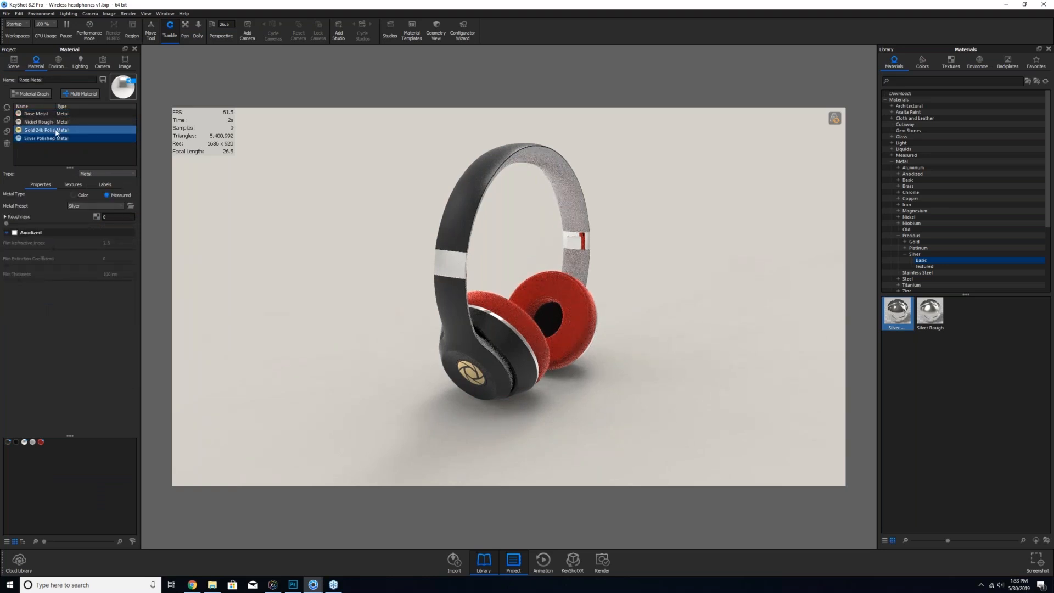
left_click(57, 130)
double_click(585, 330)
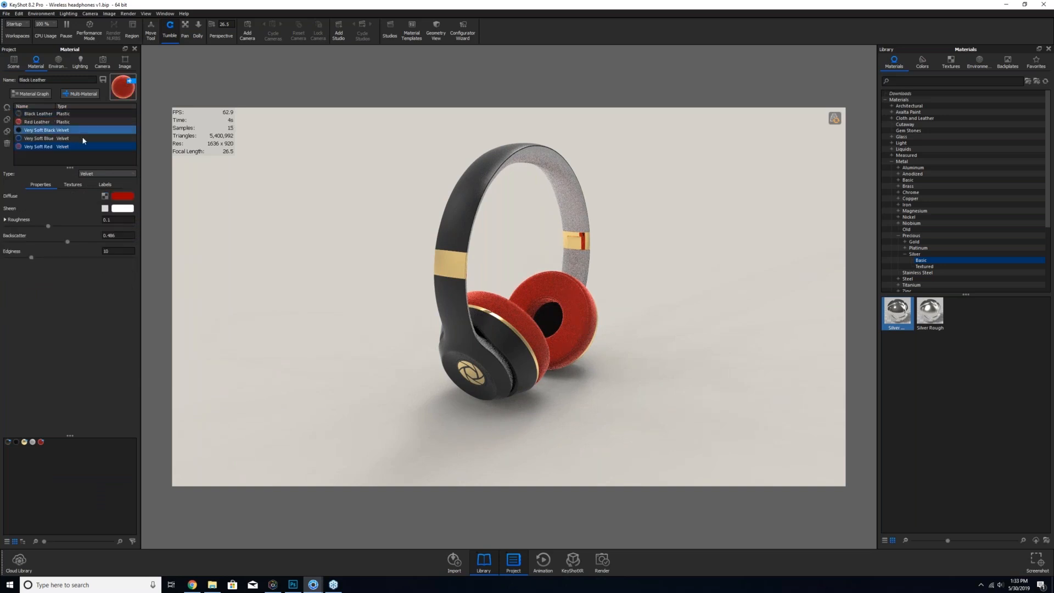
left_click(38, 114)
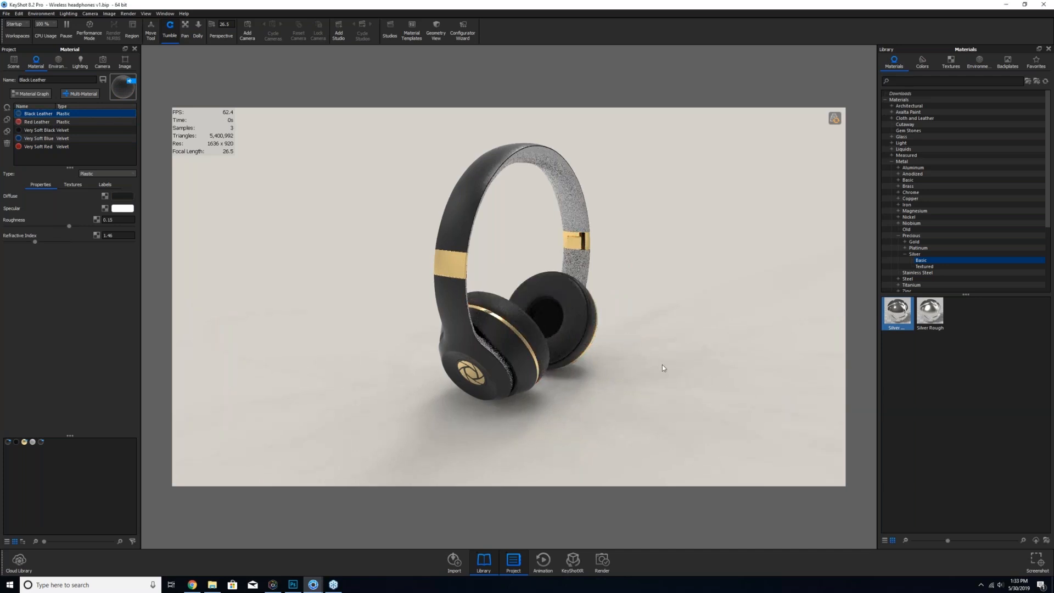
- Turn the headphones to face the camera and collapse the expanded object group in the scene tree
left_click_drag(426, 367, 849, 126)
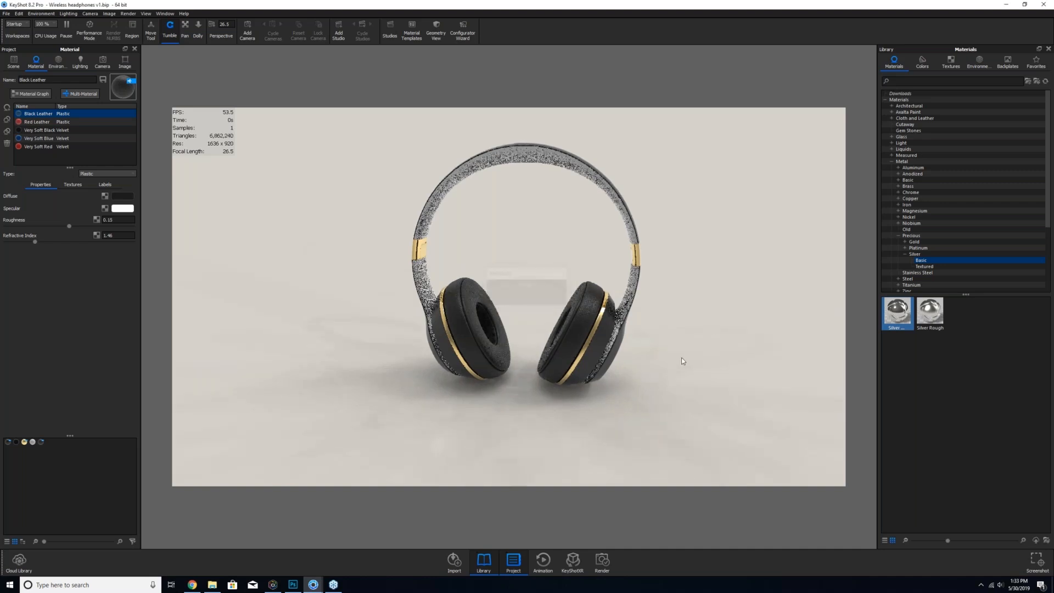
left_click_drag(693, 324, 714, 305)
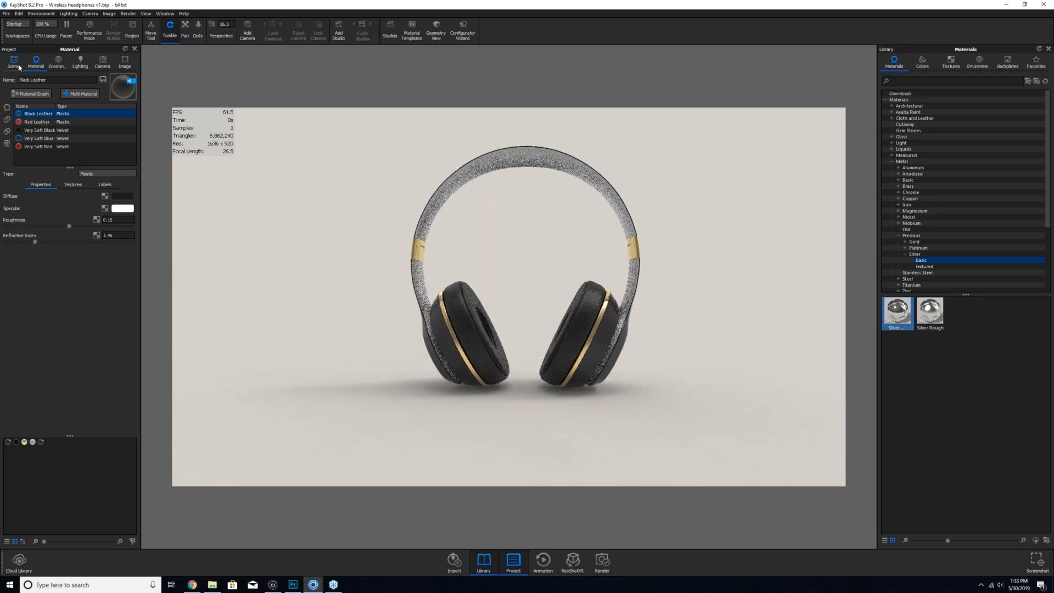
left_click(18, 65)
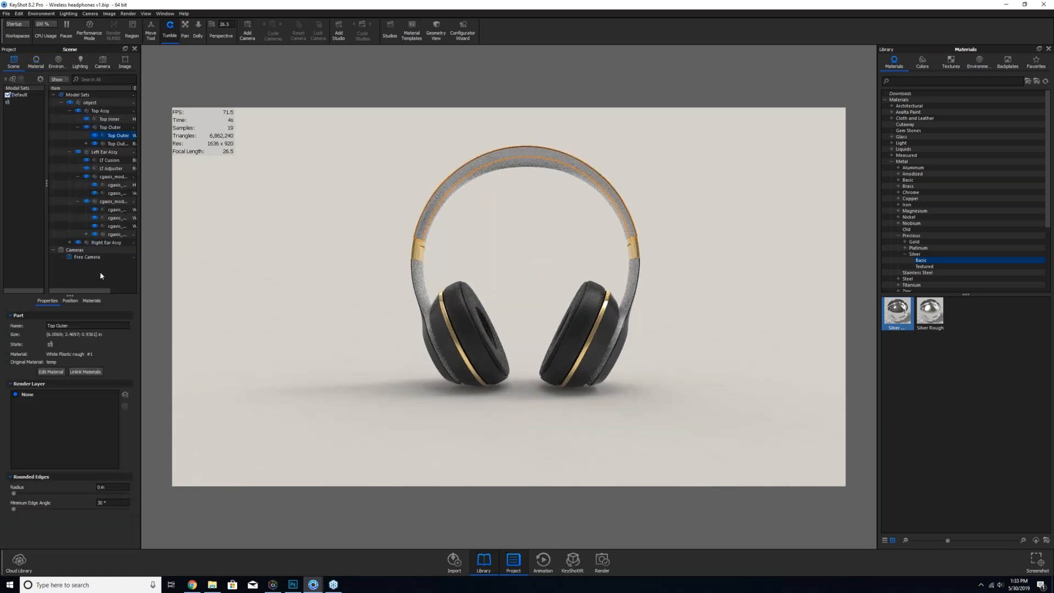
left_click(61, 103)
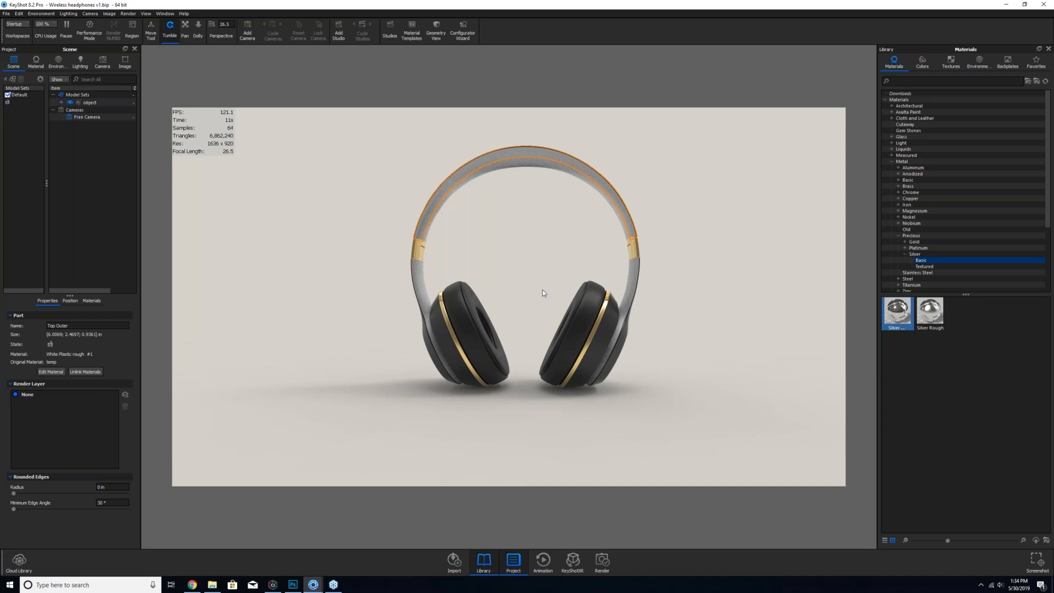
left_click_drag(543, 292, 547, 306)
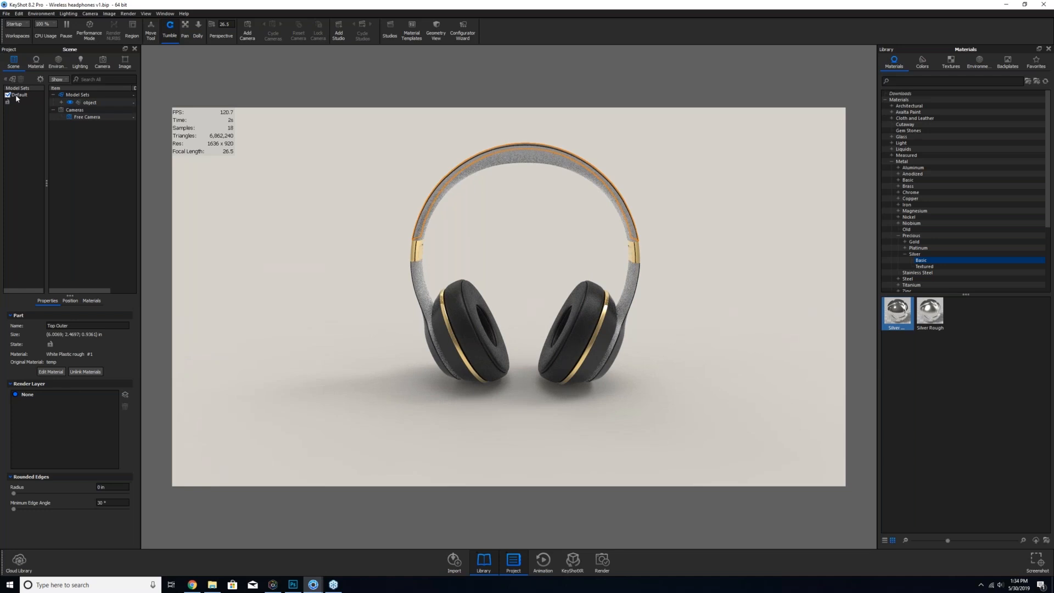
left_click(99, 103)
left_click_drag(558, 222, 535, 220)
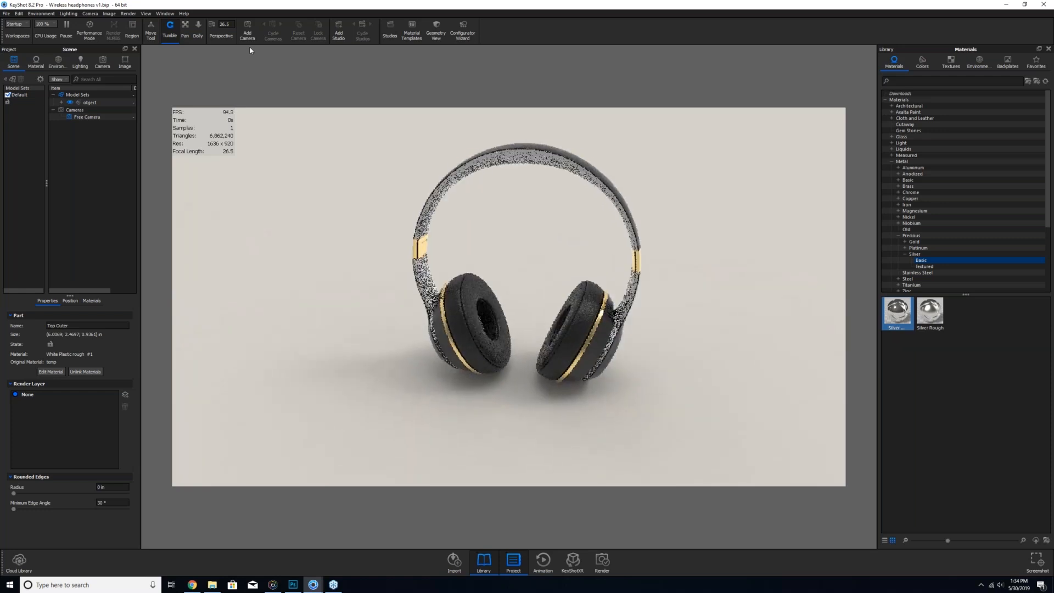
- Add a model set named Studio 1 that clones the object group with linked materials
left_click(9, 81)
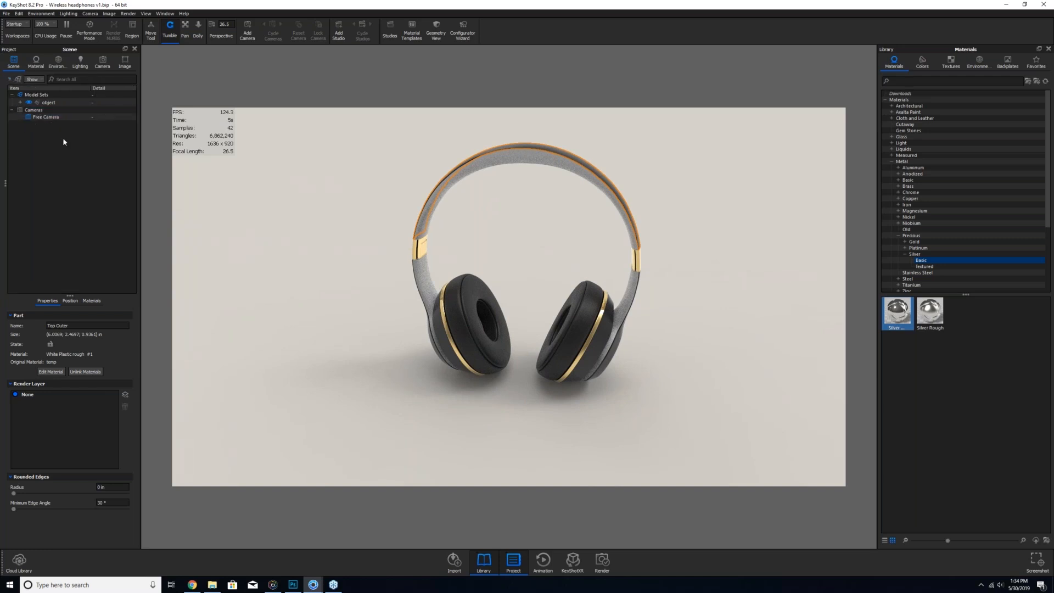
left_click(11, 81)
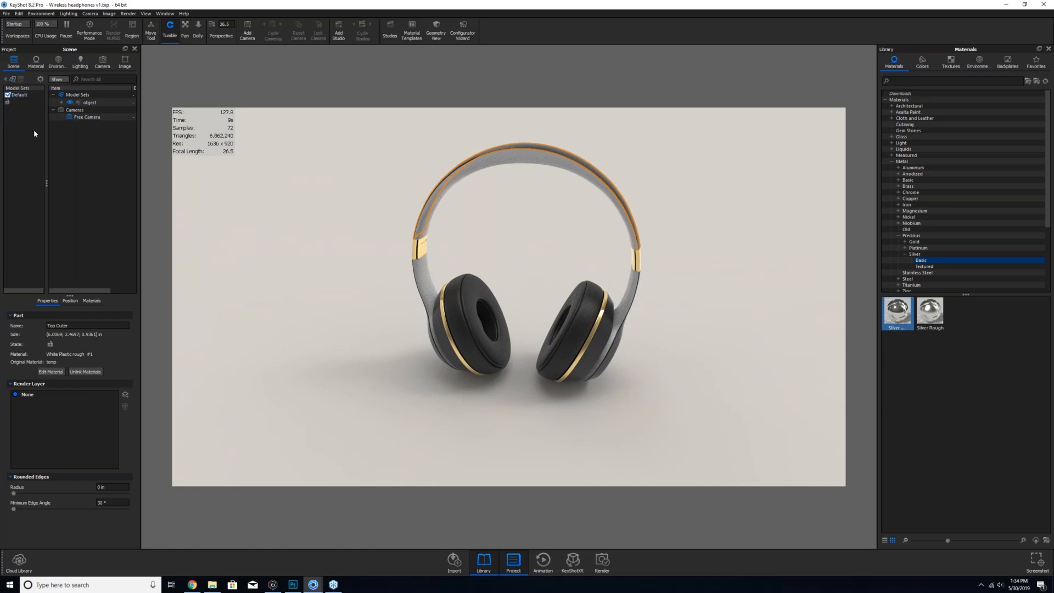
left_click(13, 80)
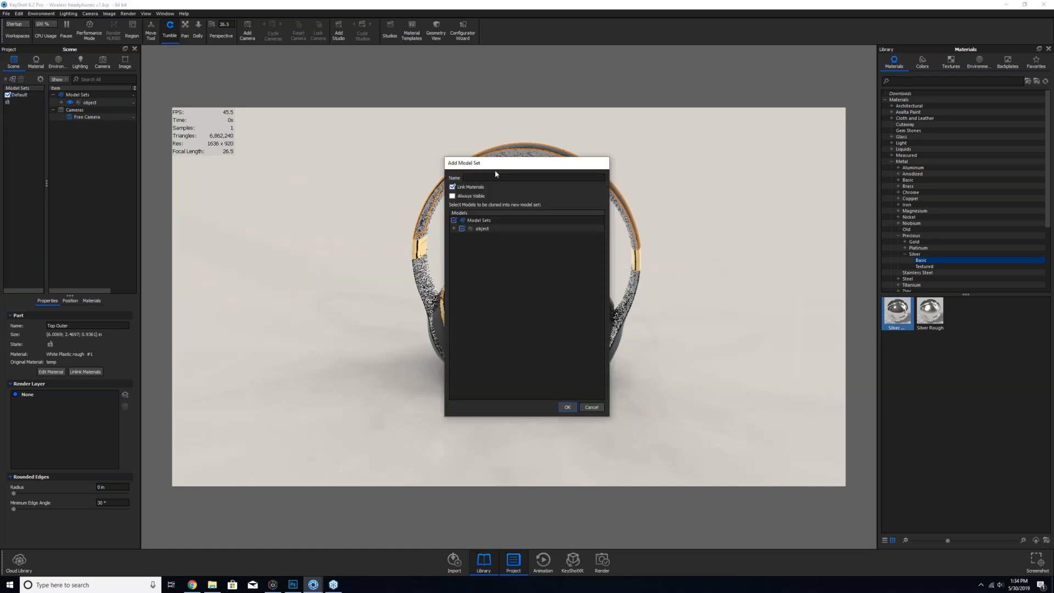
left_click_drag(495, 160, 207, 243)
left_click_drag(246, 206, 240, 191)
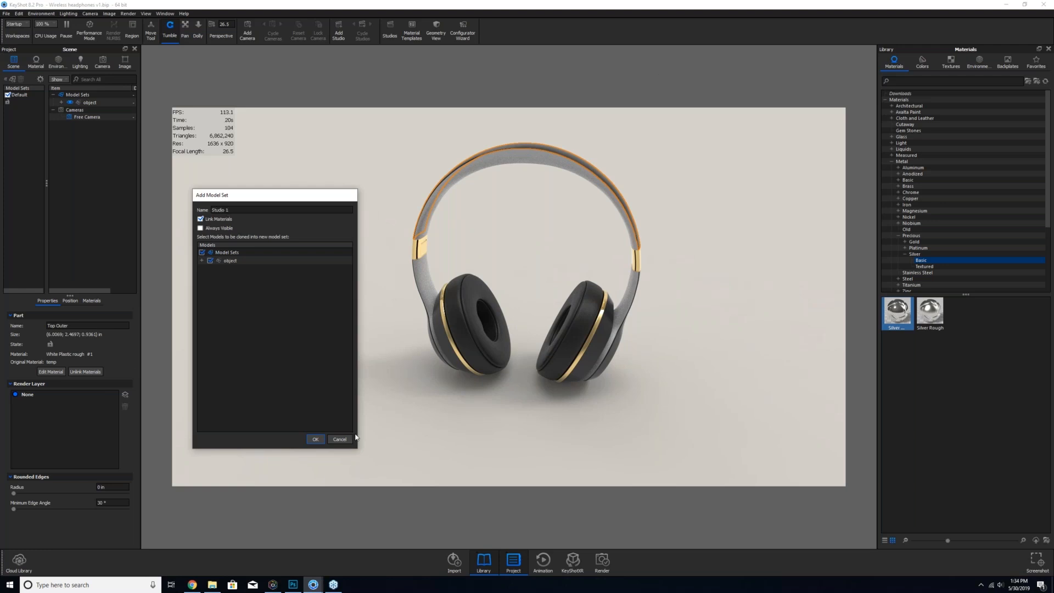
left_click(315, 440)
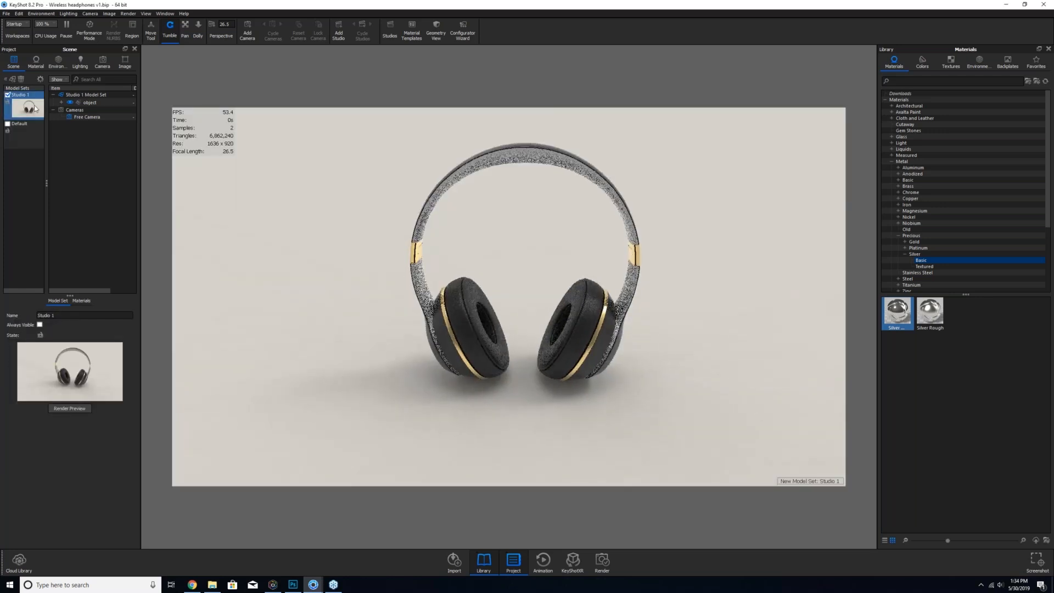
- Compare the Default and Studio 1 model sets by showing each one alone, ending with Studio 1 active
left_click(7, 95)
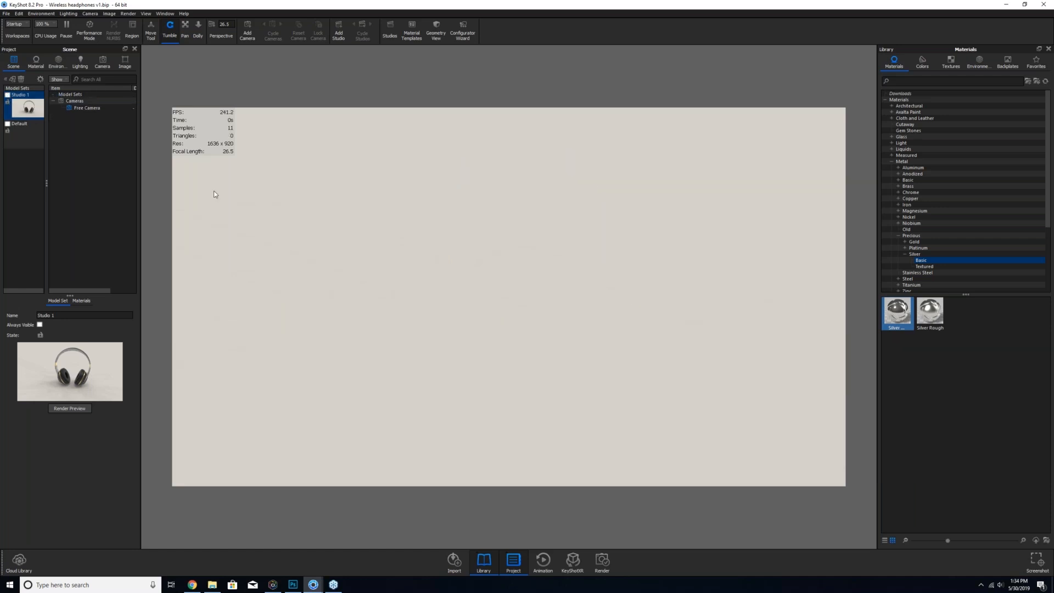
left_click(22, 138)
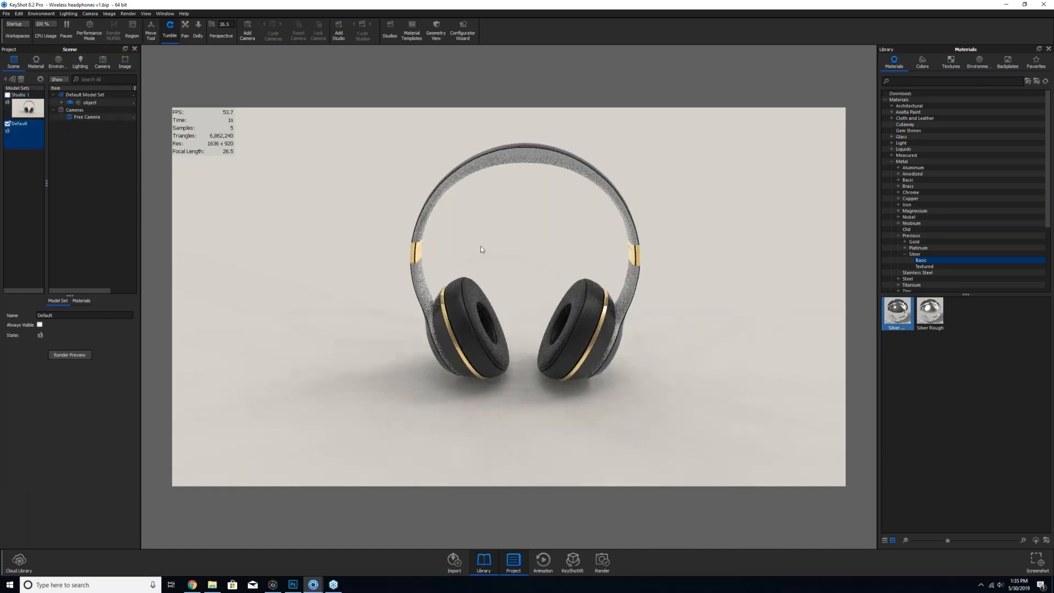
left_click_drag(890, 223, 628, 238)
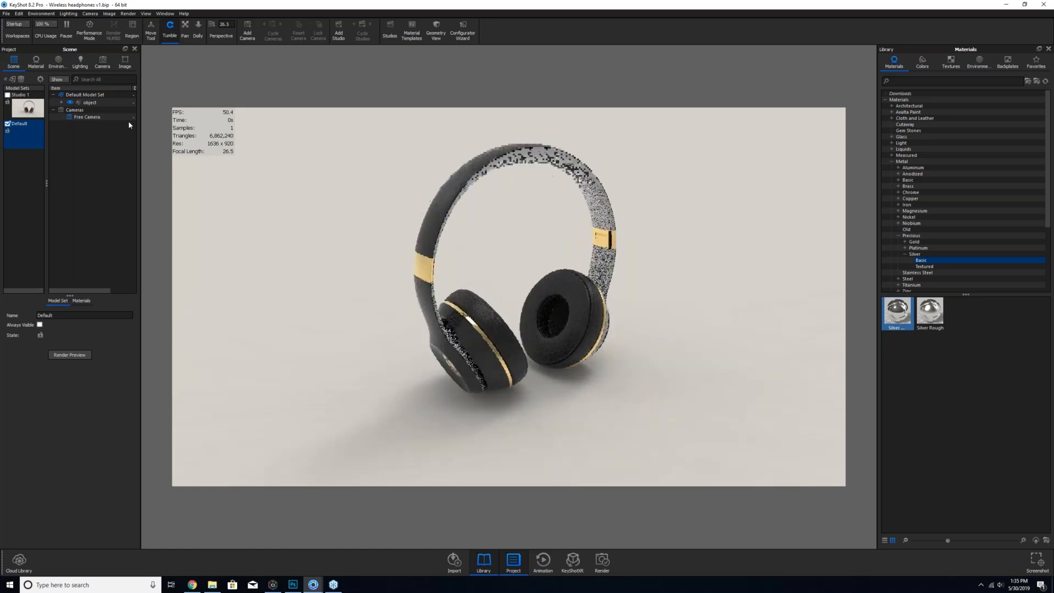
left_click(7, 124)
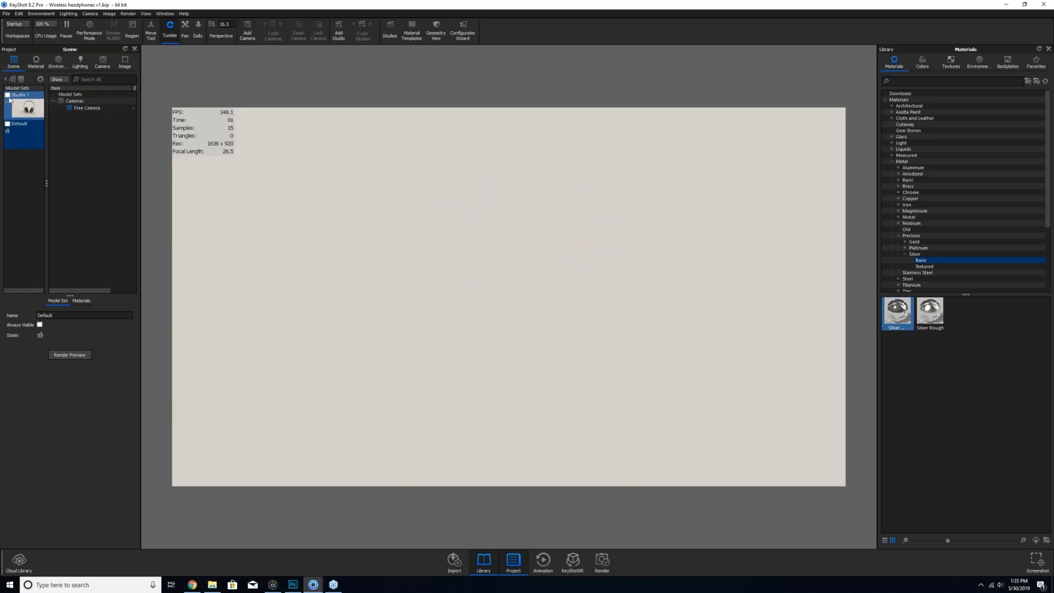
left_click(8, 96)
- Rename the New Environment lighting environment as Studio 1
left_click(59, 63)
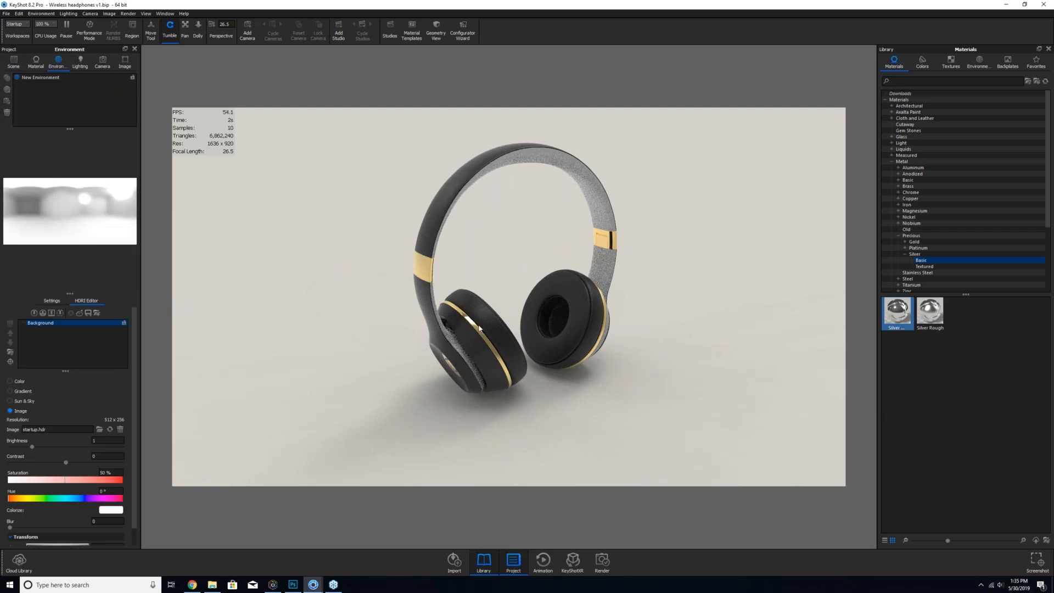
left_click(39, 80)
right_click(40, 78)
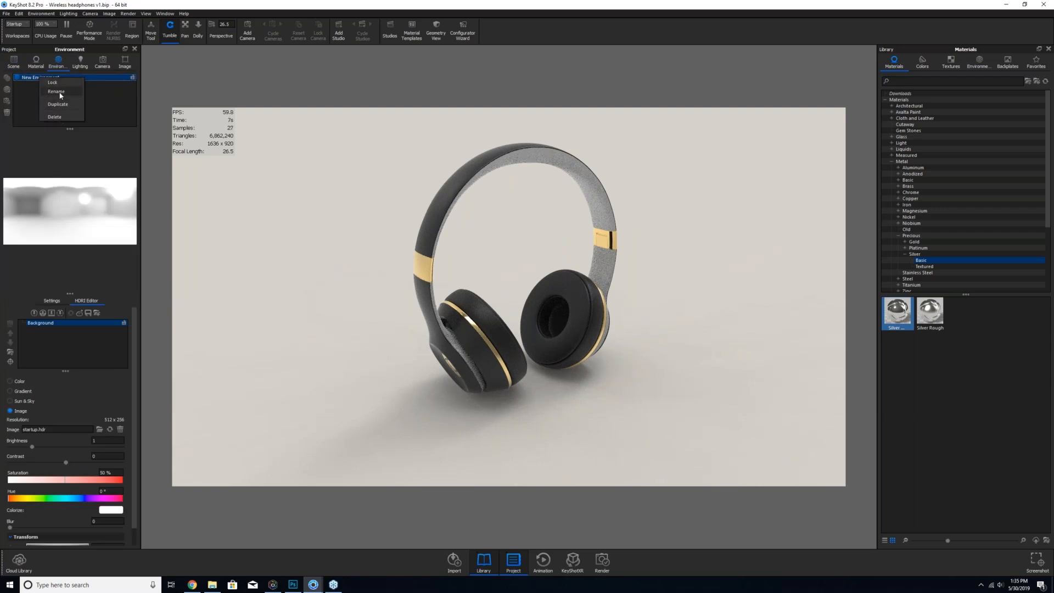
left_click(57, 92)
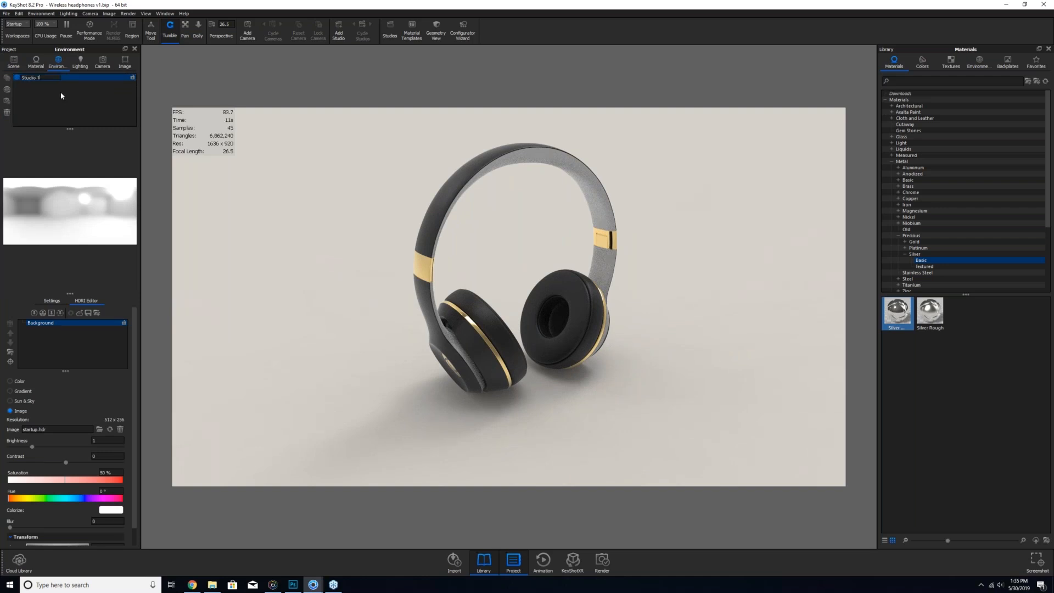
type("Studio 1")
key("Return")
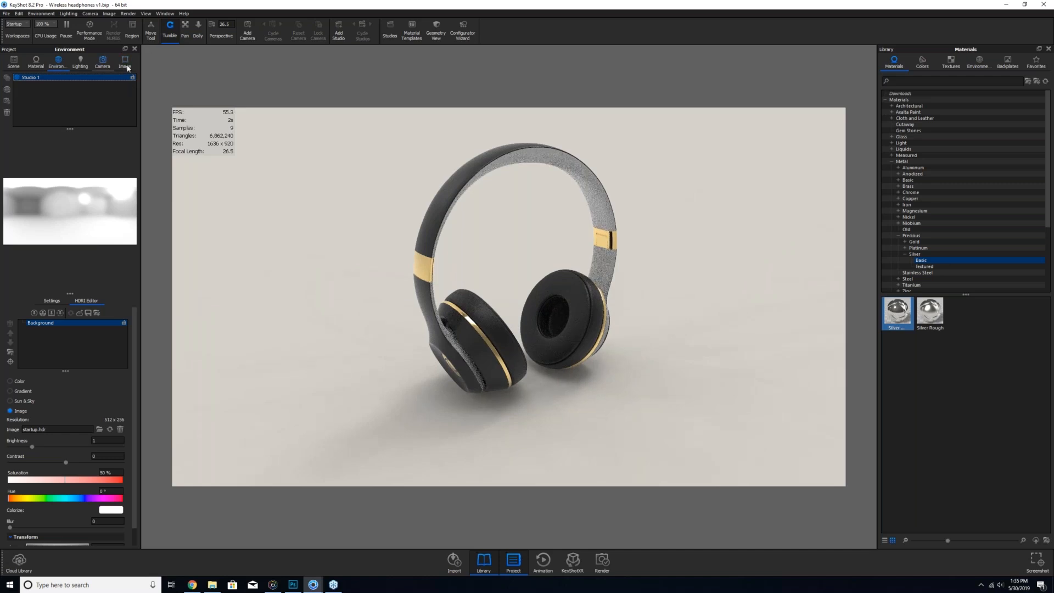
- Rename Image Style 1 as Studio 1
left_click(125, 65)
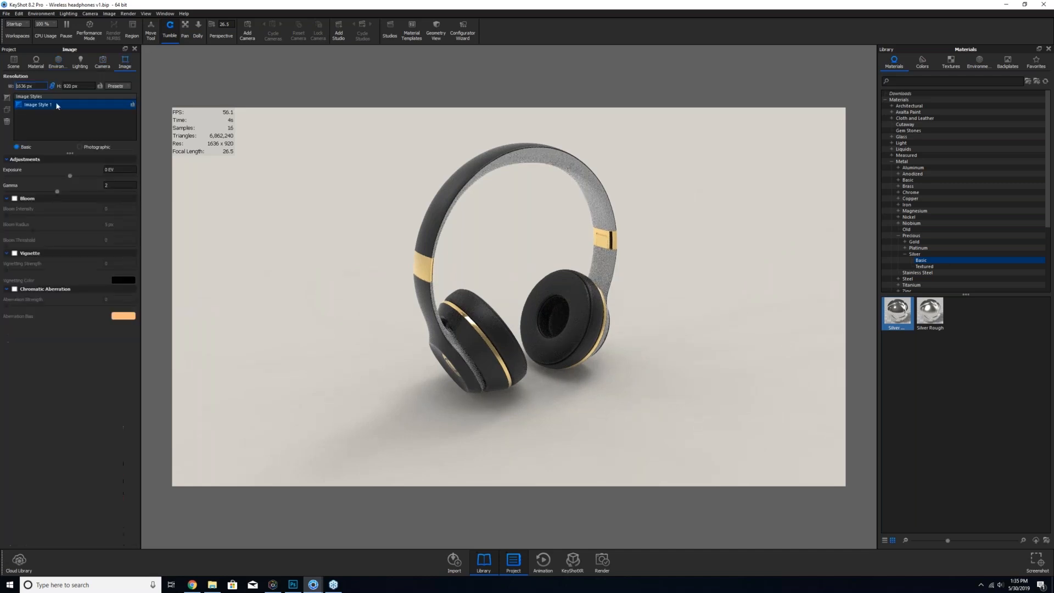
right_click(43, 110)
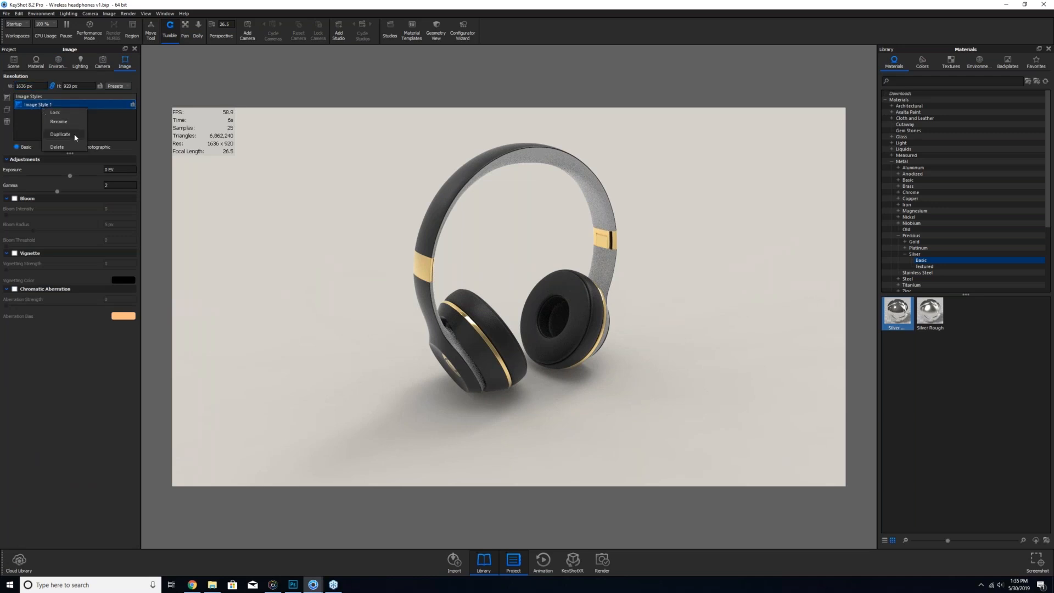
left_click(58, 121)
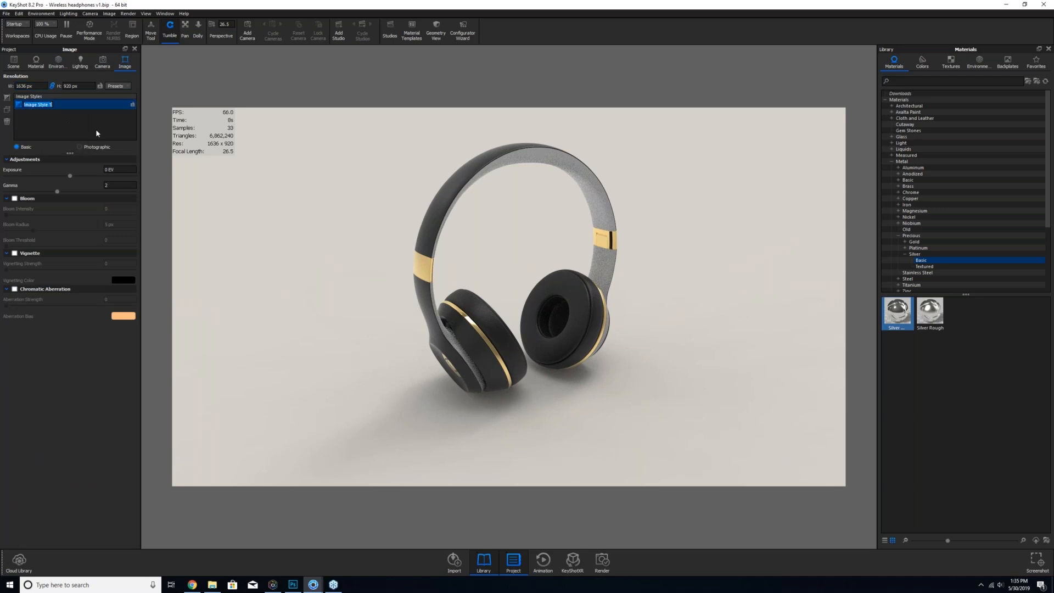
type("Studio")
left_click(78, 124)
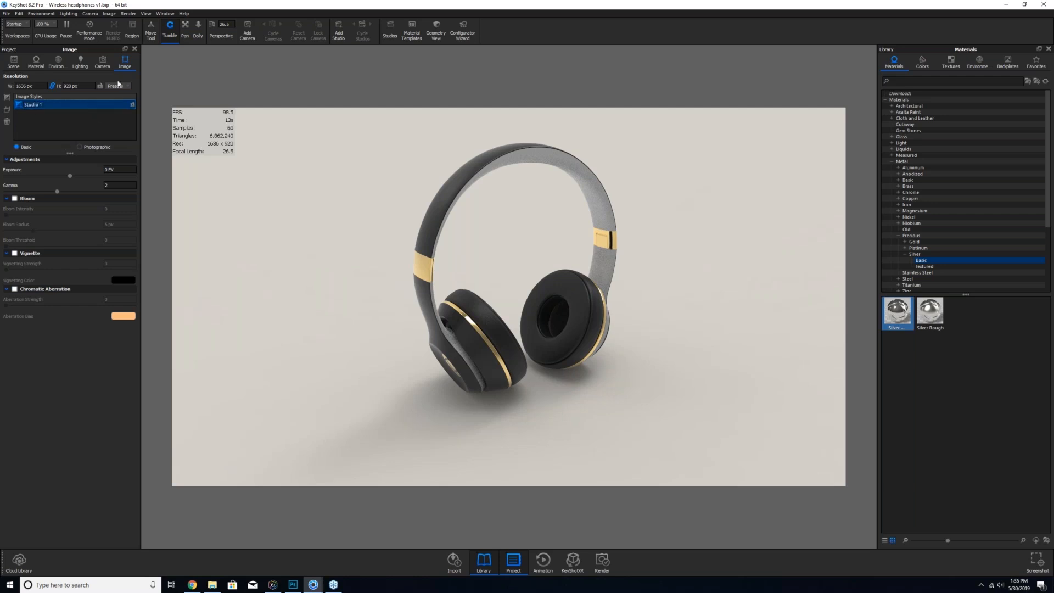
- Rotate the headphones object group in the Studio 1 model set to about X -66° and Z -25.6°, and raise it to about Y 3.24
left_click(57, 61)
left_click_drag(493, 272, 465, 294)
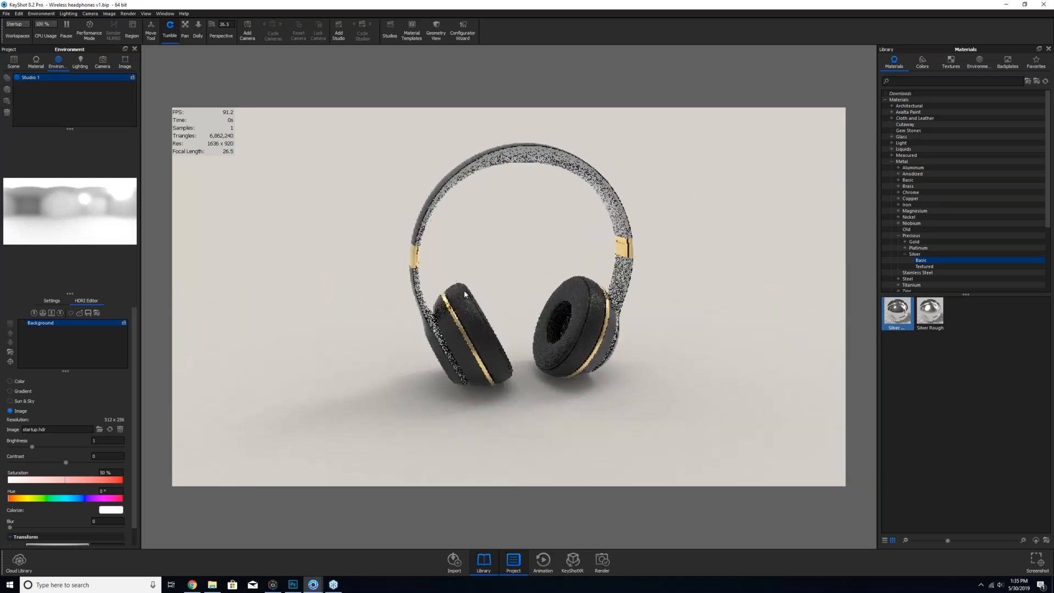
left_click(19, 63)
left_click(90, 102)
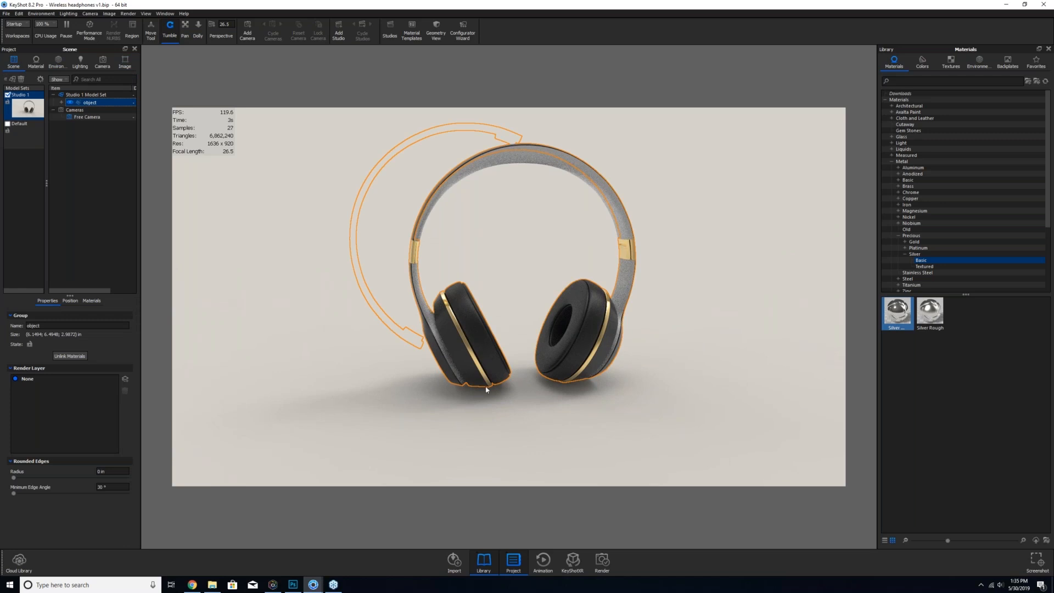
left_click_drag(495, 396, 506, 397)
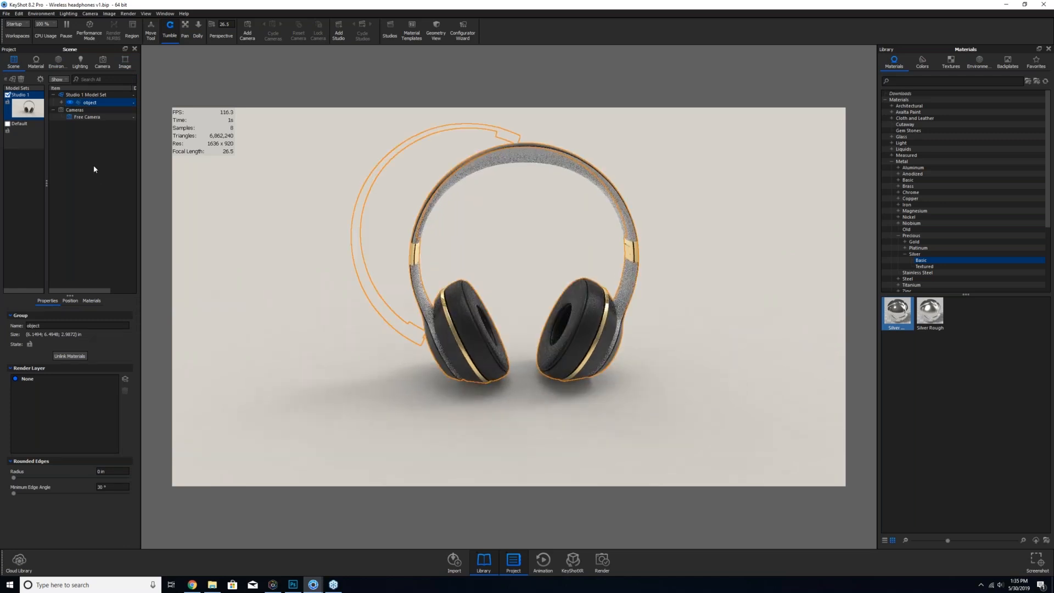
left_click(66, 301)
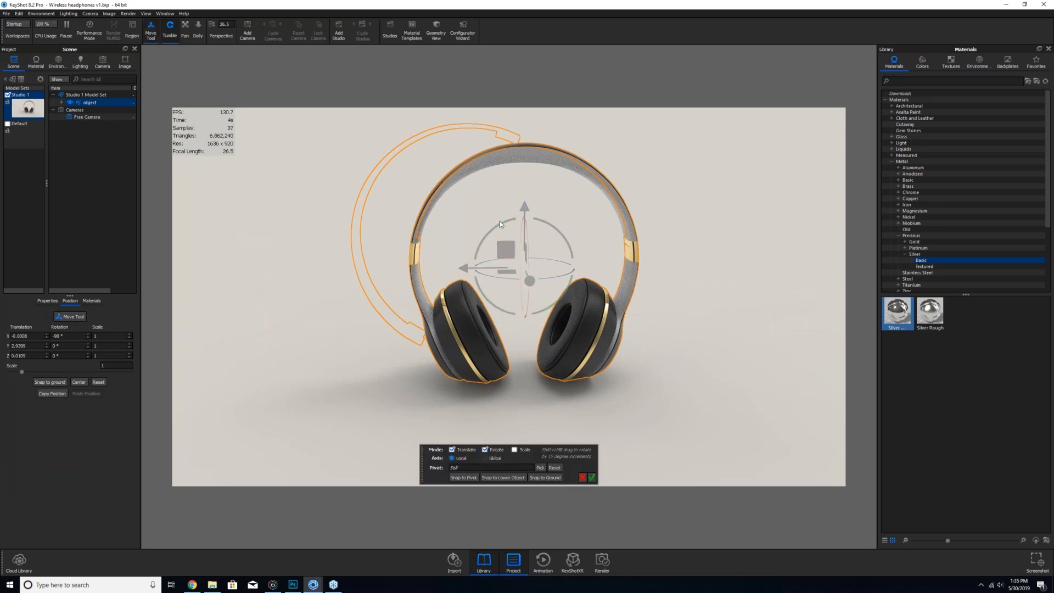
left_click_drag(489, 230, 533, 240)
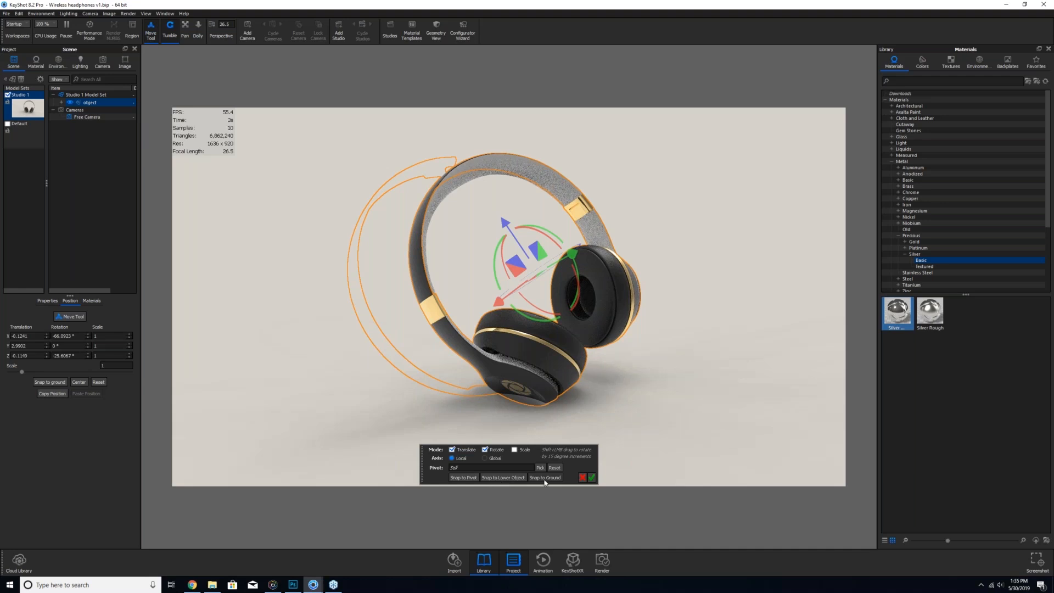
left_click_drag(509, 225, 526, 211)
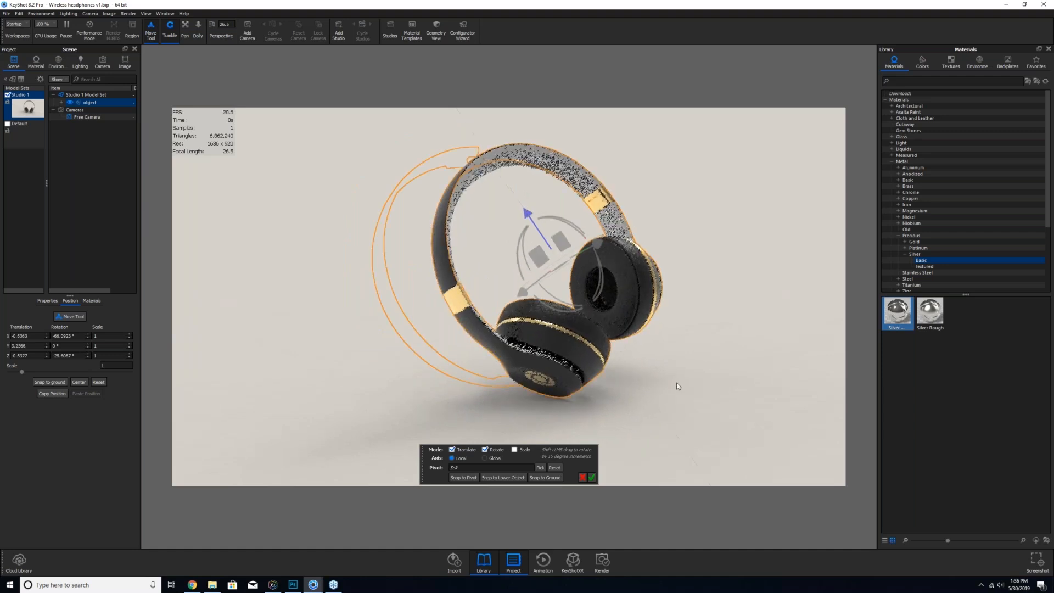
key("Return")
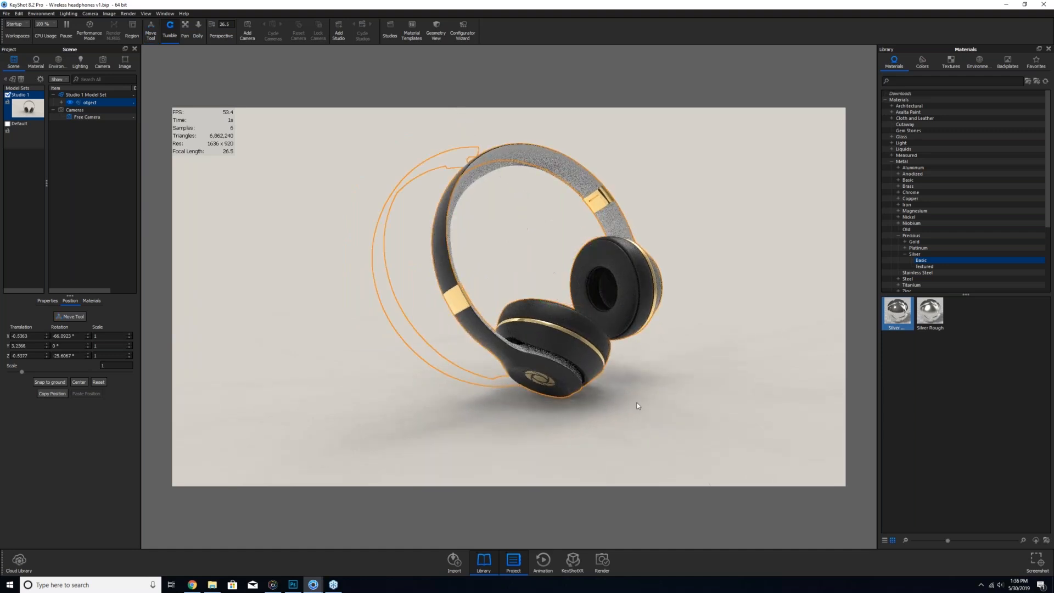
- Frame the tilted headphones from a closer angle and save the view as a new camera named Studio 1
left_click(684, 402)
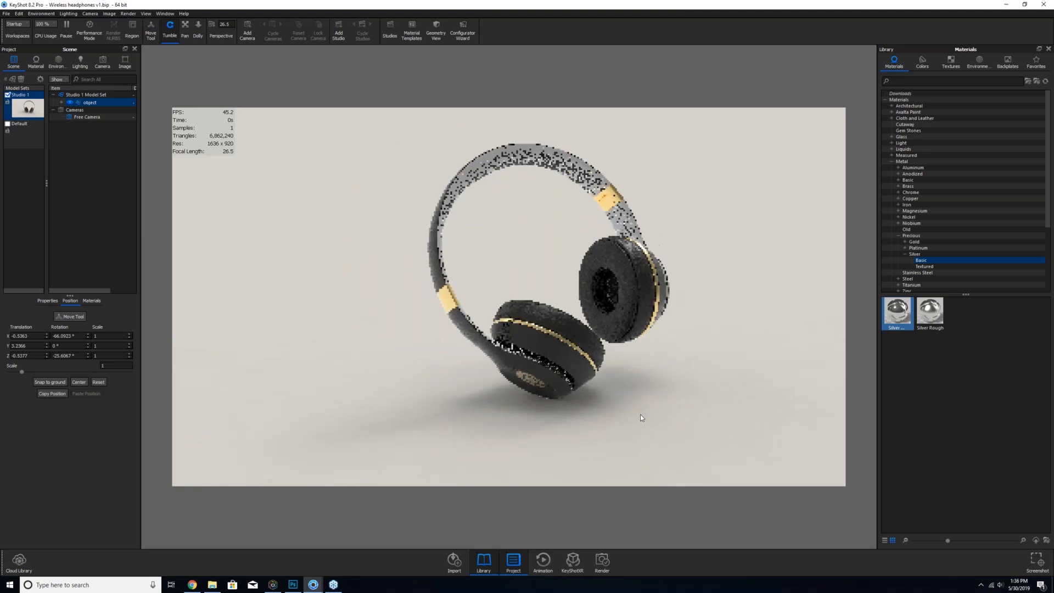
scroll(642, 414, "up", 5)
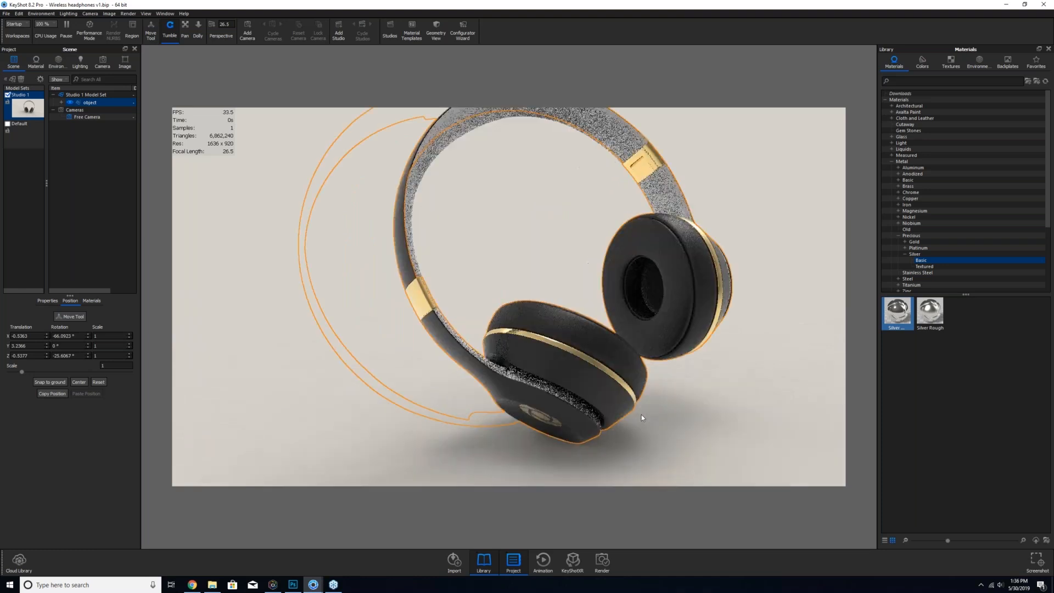
scroll(641, 418, "down", 3)
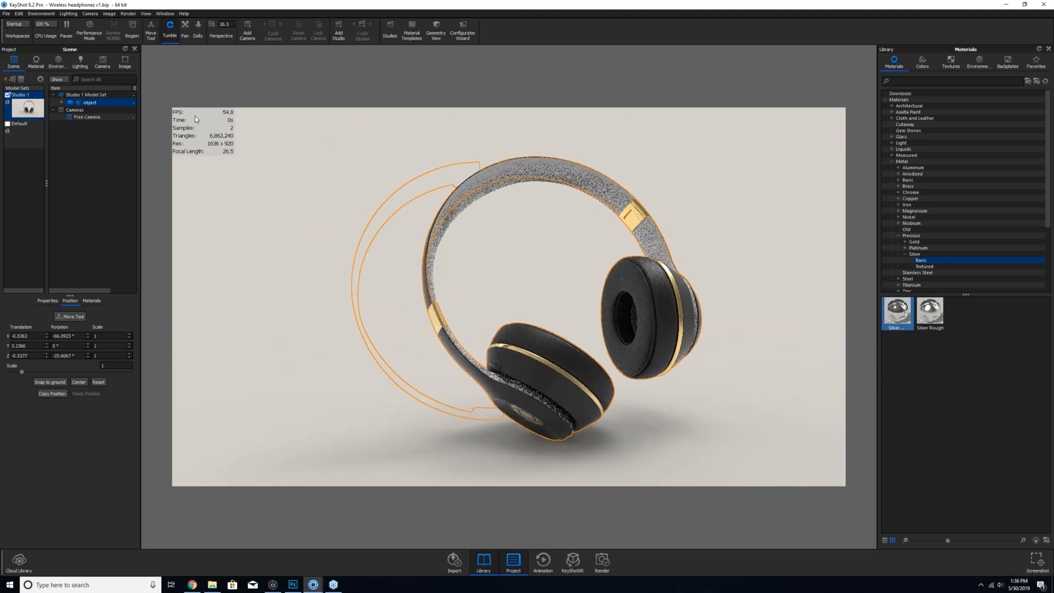
left_click(106, 60)
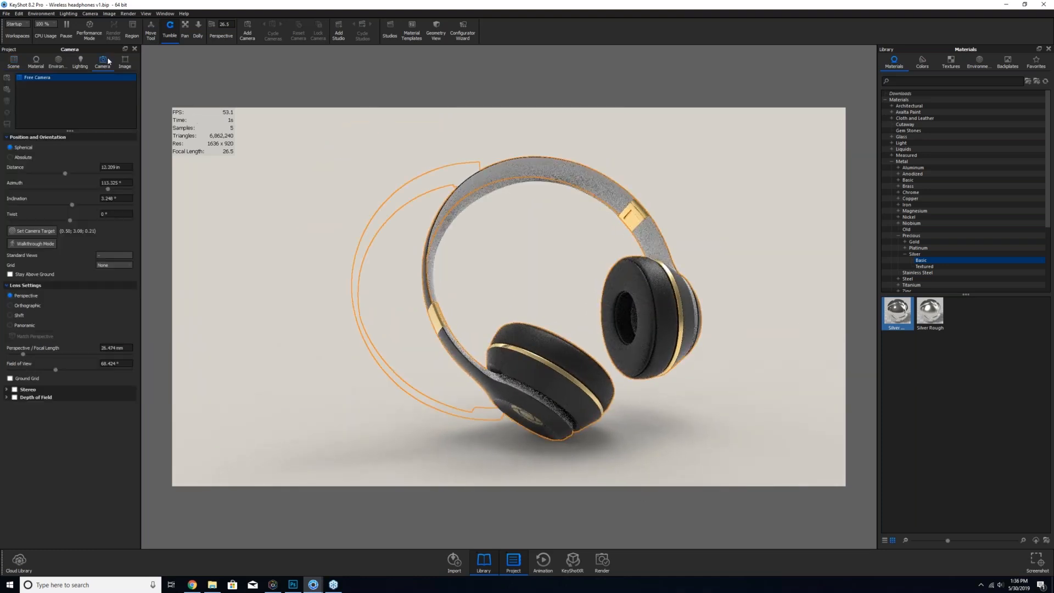
left_click(7, 78)
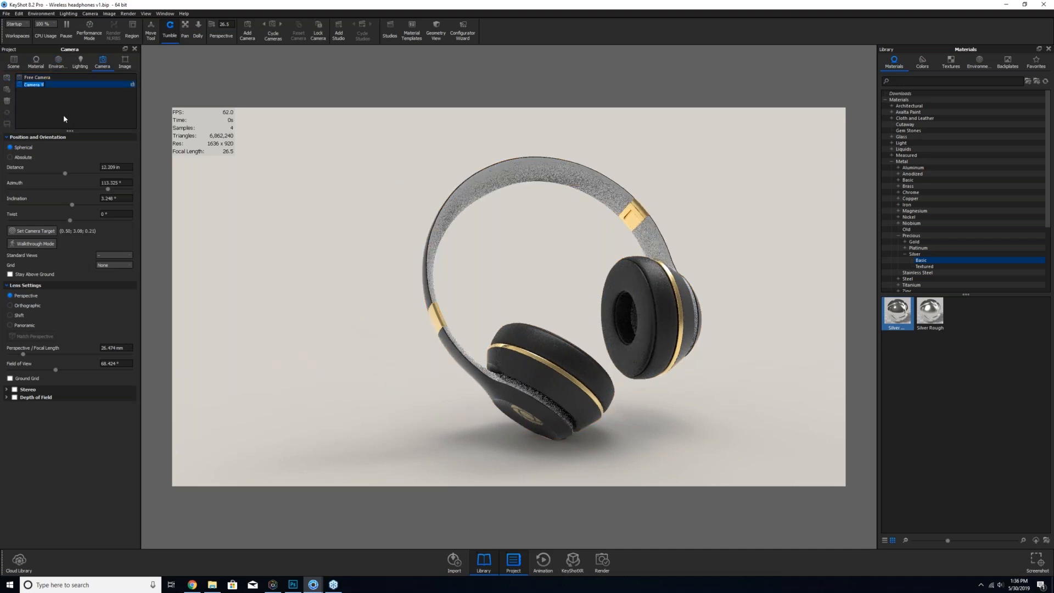
type("Studio")
left_click(34, 108)
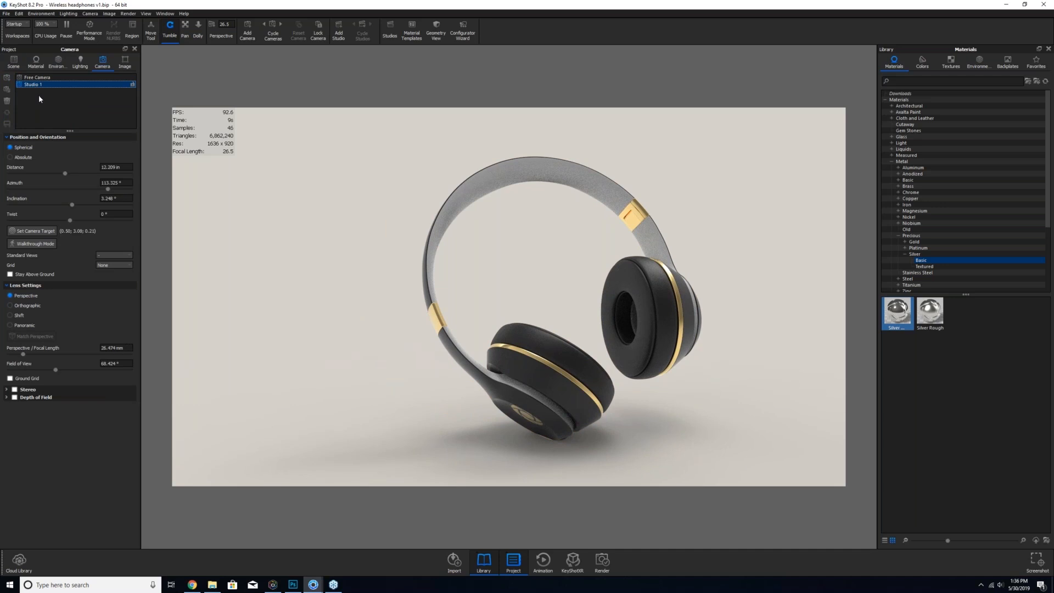
- Orbit away from the Studio 1 camera view and reset the camera to its saved position
left_click(132, 67)
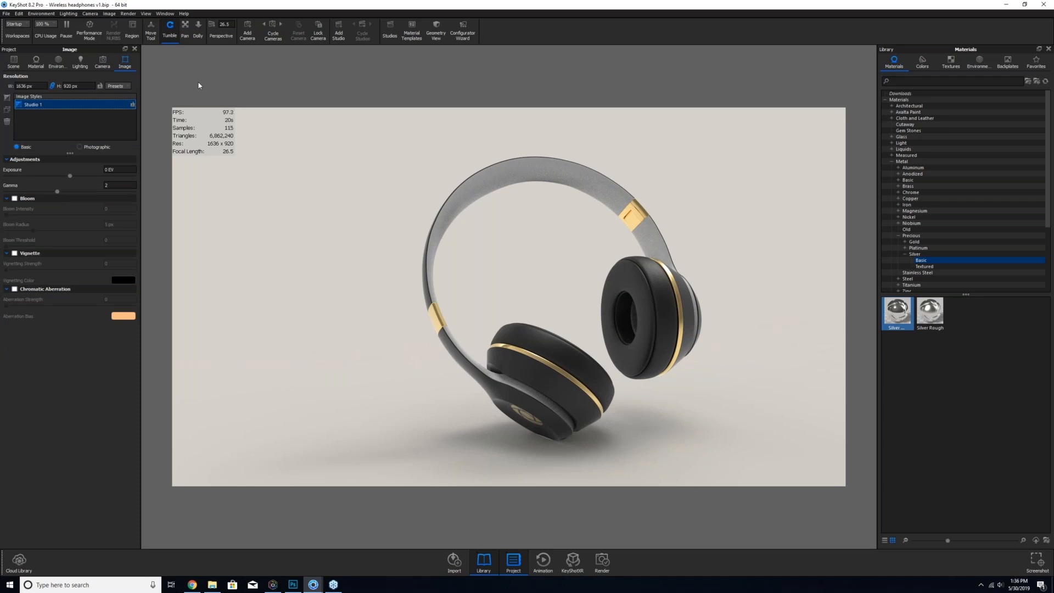
left_click(55, 64)
left_click_drag(512, 263, 502, 259)
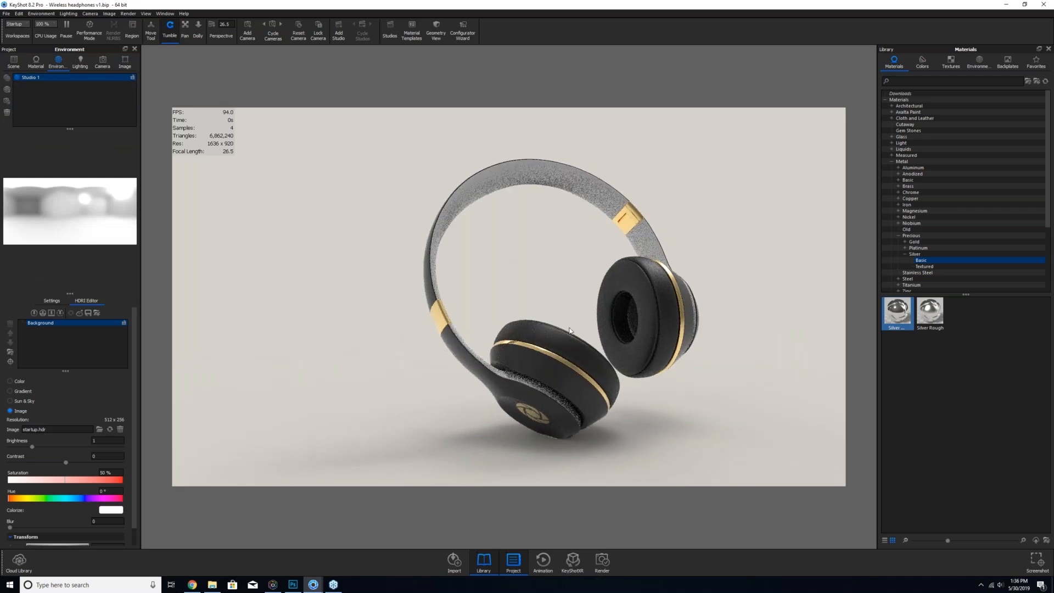
left_click_drag(570, 331, 581, 322)
left_click(103, 63)
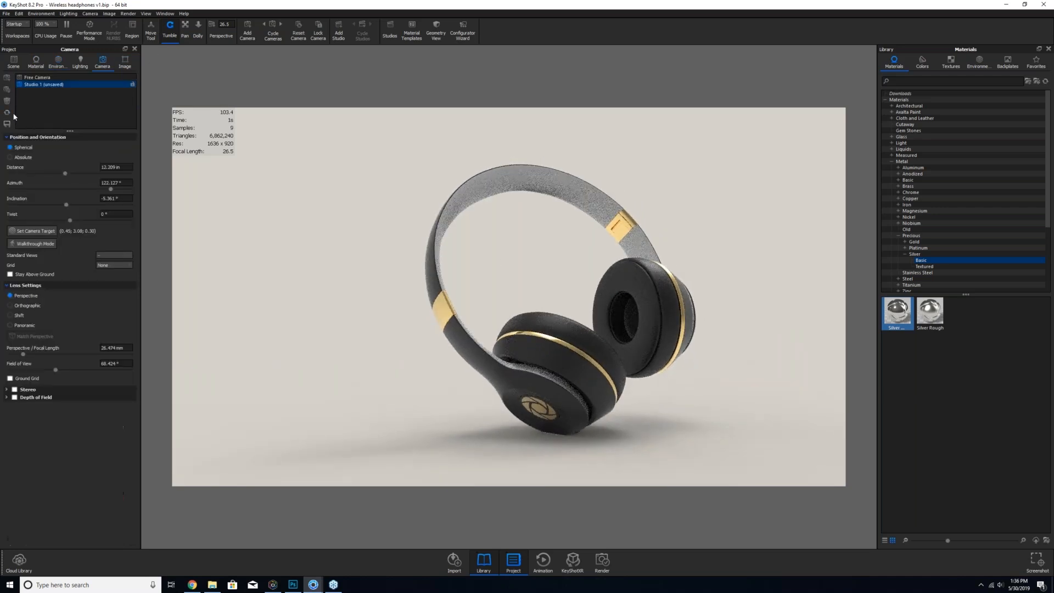
left_click(7, 113)
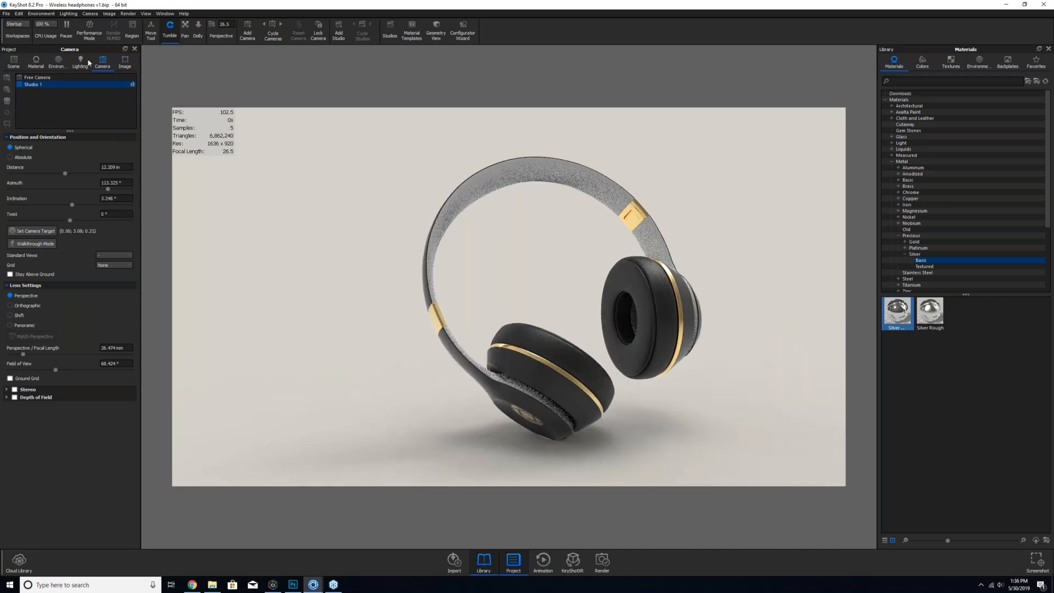
- Try the 2 Panels Straight 4K and 2 Panels Tilted 4K studio environments on the headphones
left_click(61, 64)
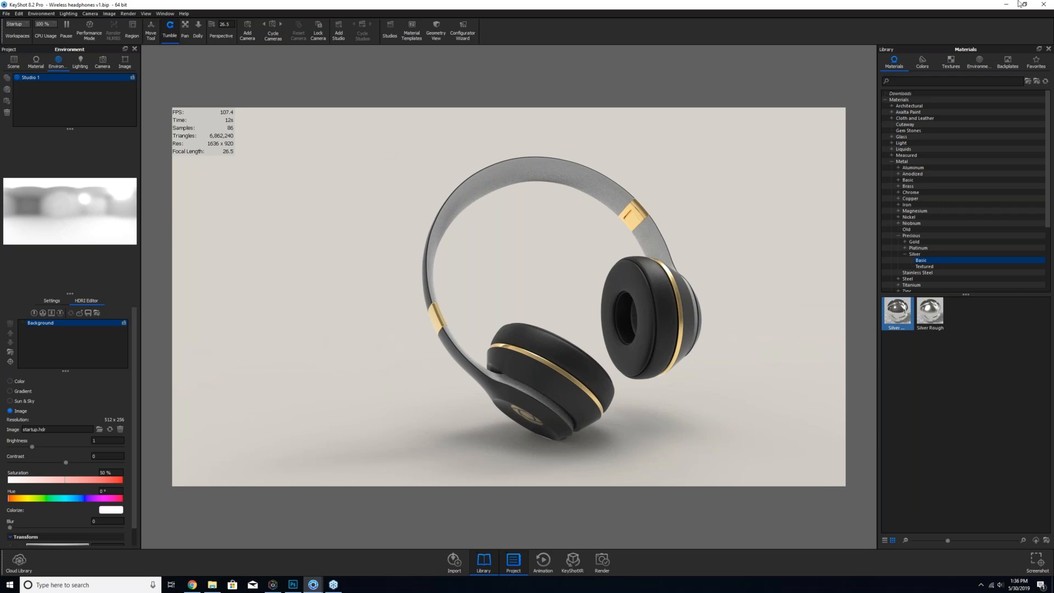
left_click(979, 61)
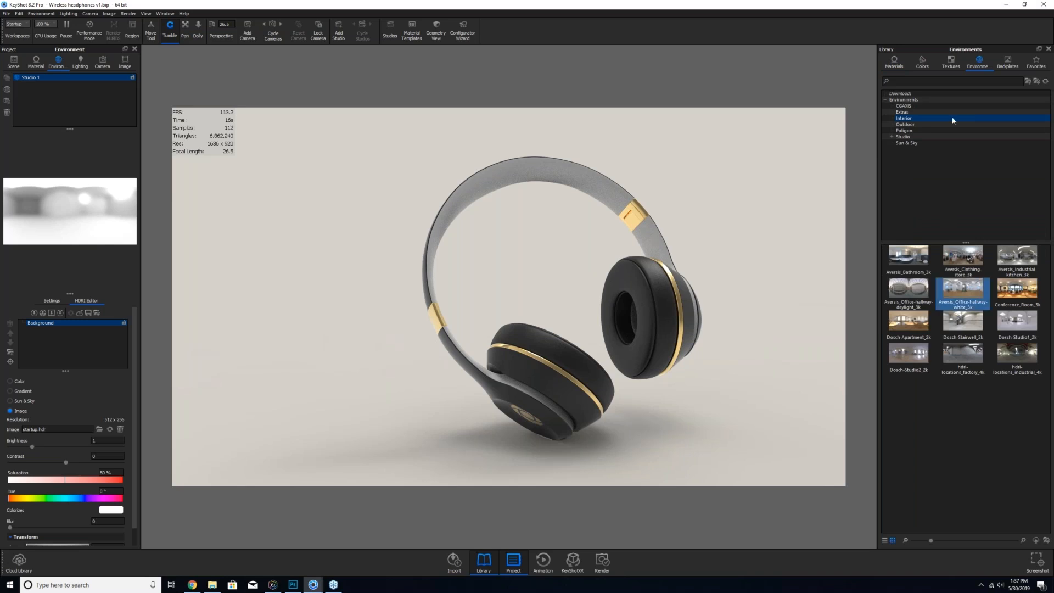
left_click(903, 137)
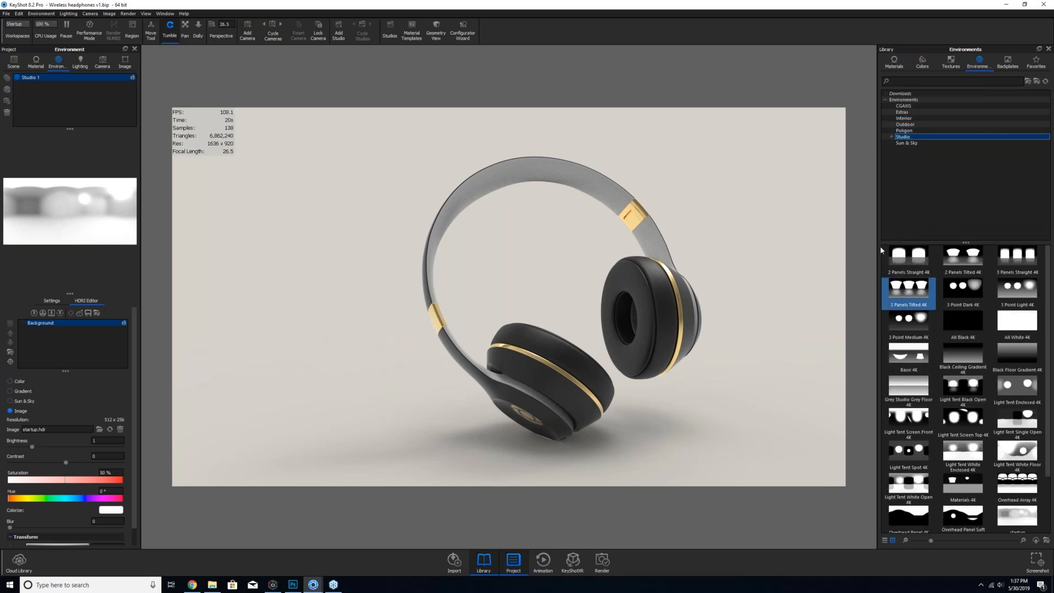
left_click_drag(881, 246, 868, 245)
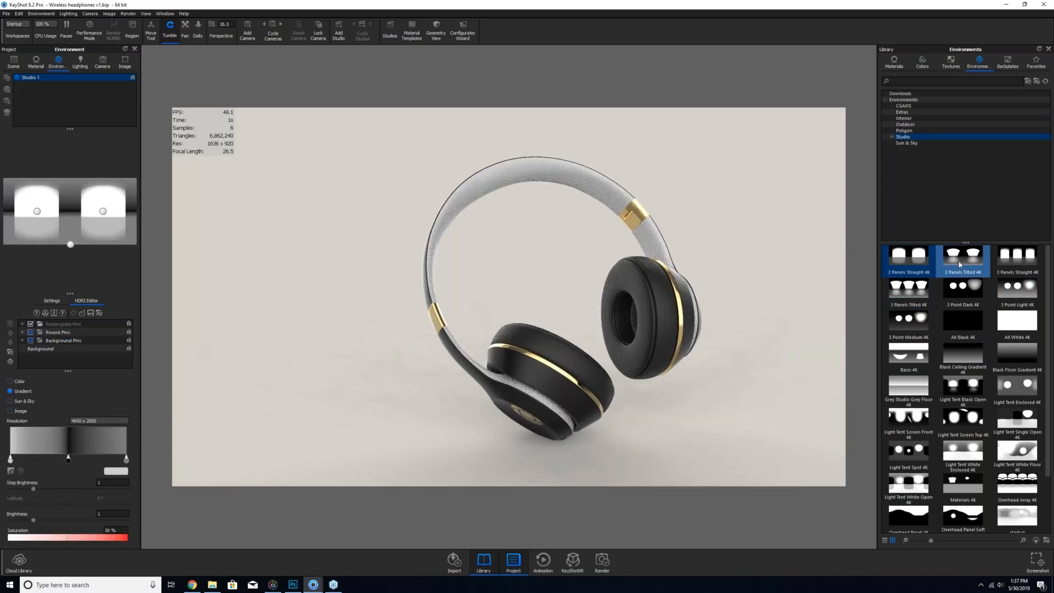
left_click_drag(963, 256, 571, 286)
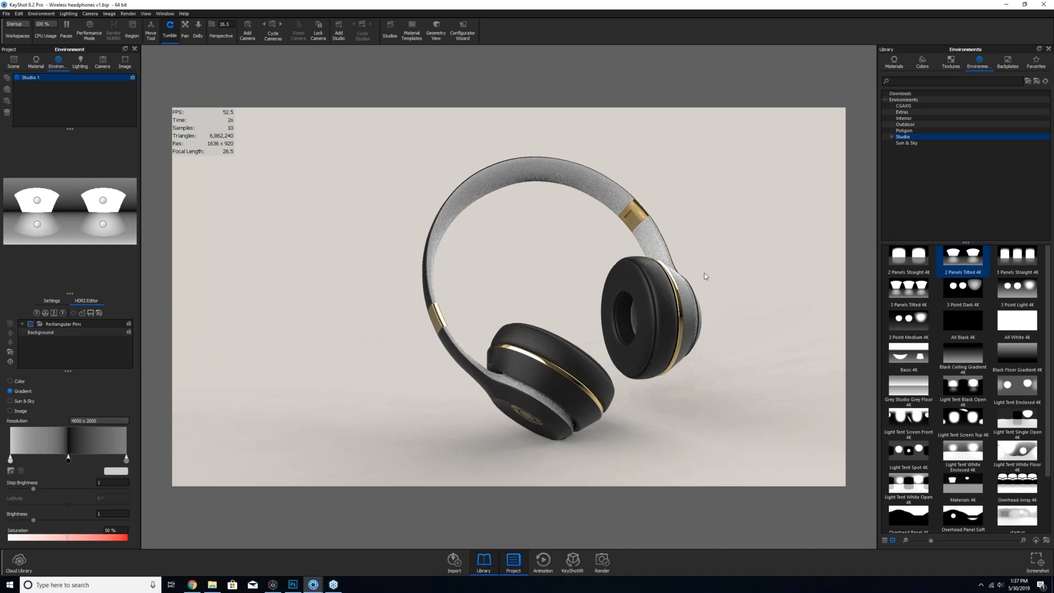
- Try the Aversis_Clothing-store_3k interior environment, replace it with Conference_Room_3k and rotate the lighting around the headphones
left_click(904, 118)
double_click(959, 258)
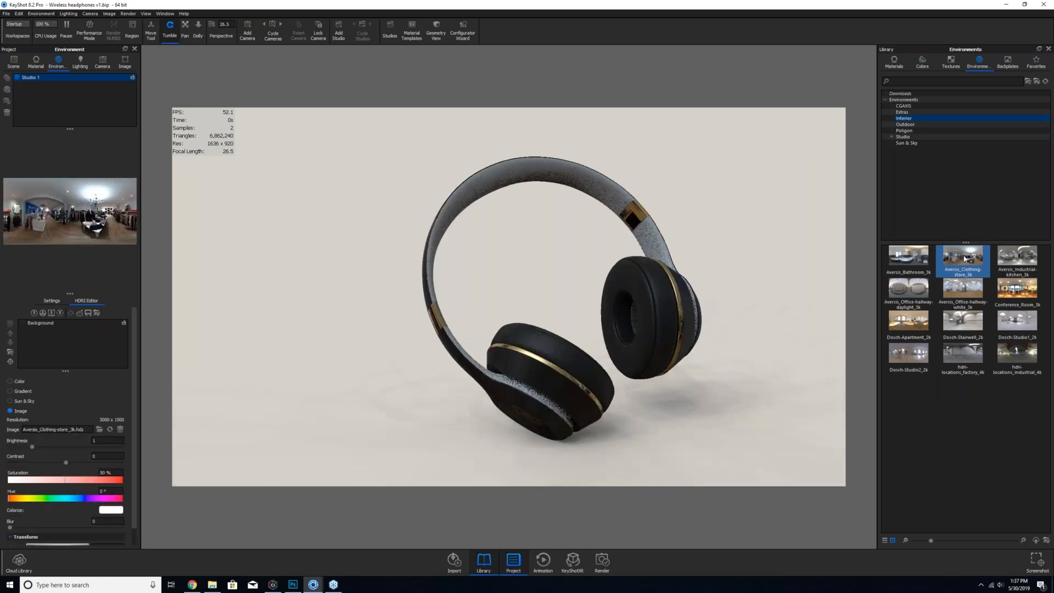
double_click(1009, 293)
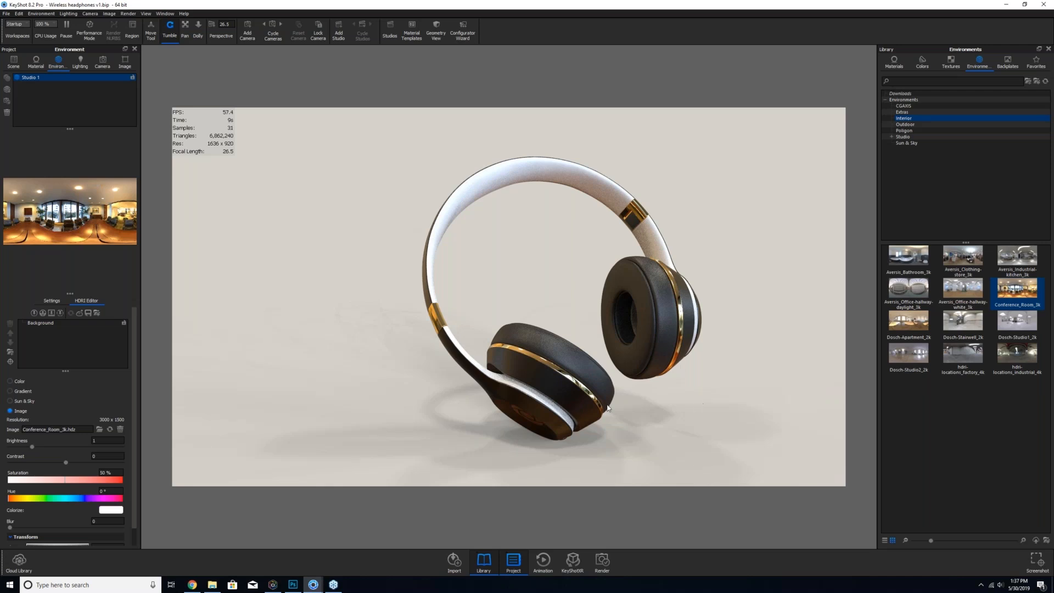
left_click_drag(608, 408, 659, 367, "ctrl")
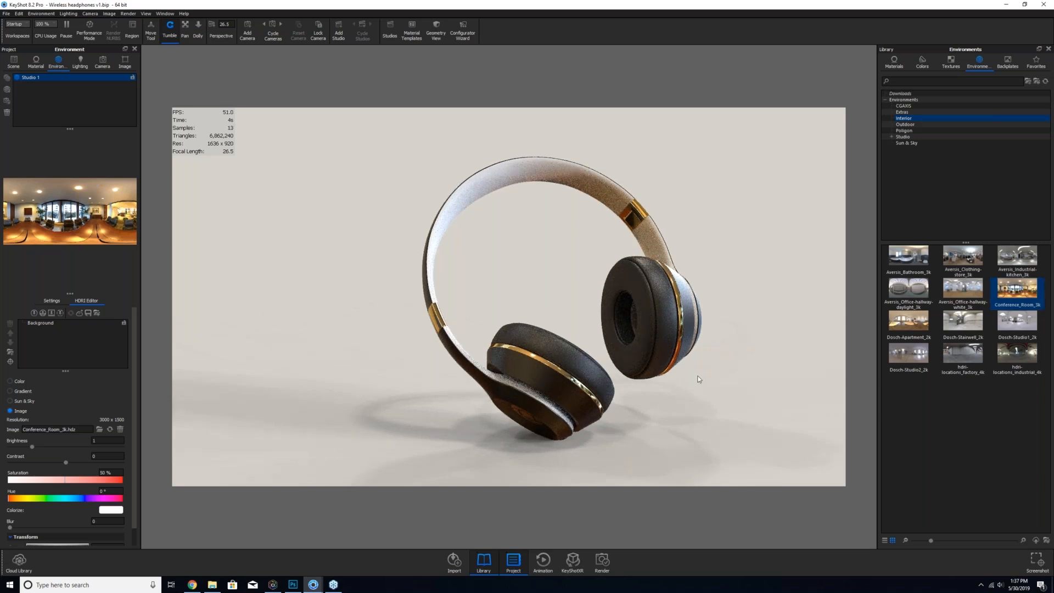
left_click_drag(635, 379, 643, 404, "ctrl")
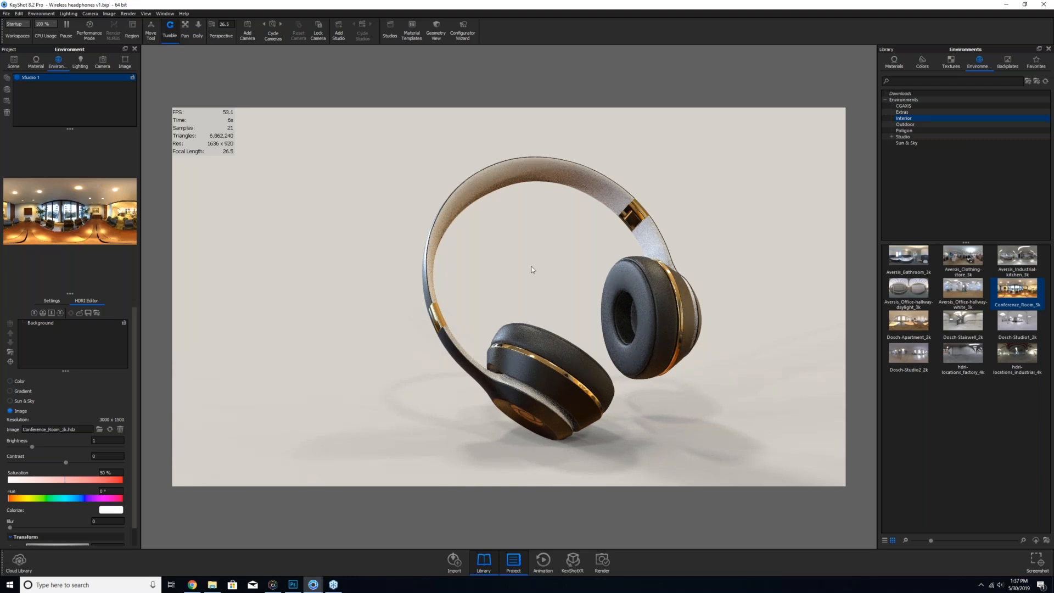
- Soften the Conference_Room_3k environment image by setting its blur to 3 and its saturation to 21 %
scroll(76, 380, "down", 1)
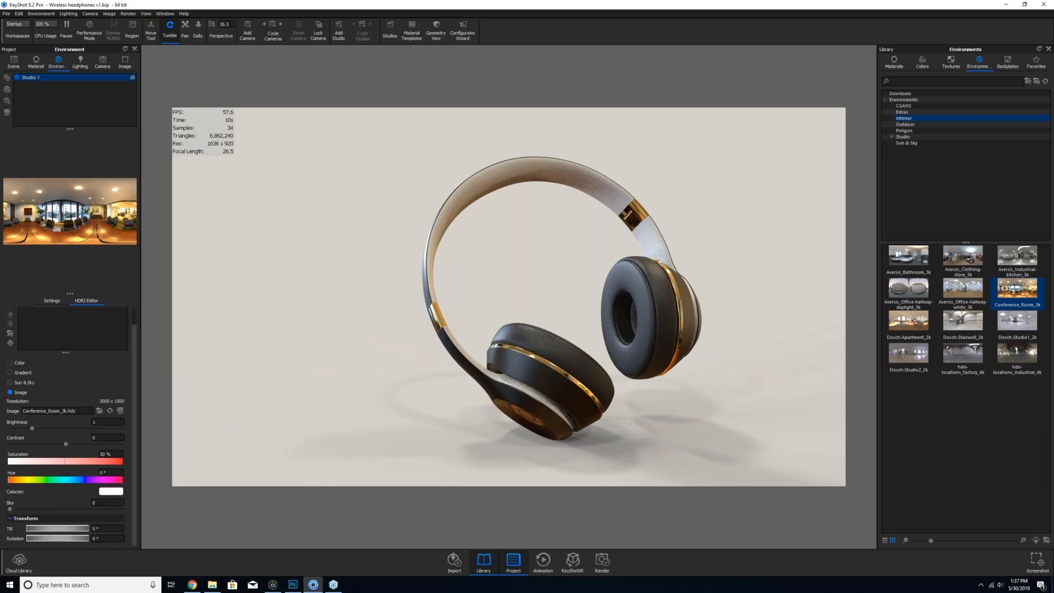
left_click_drag(100, 503, 79, 506)
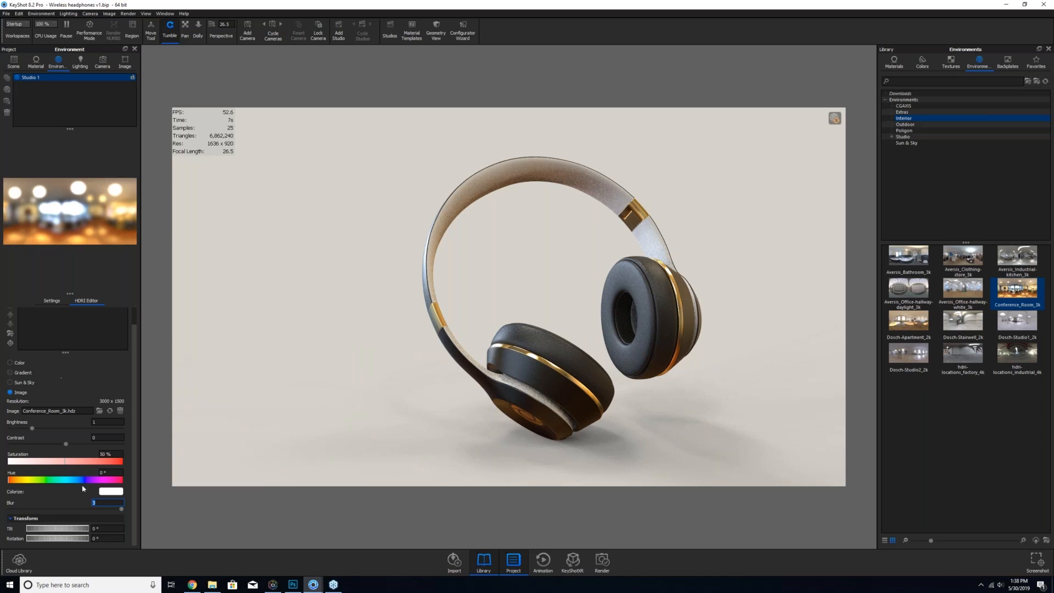
left_click_drag(66, 462, 23, 471)
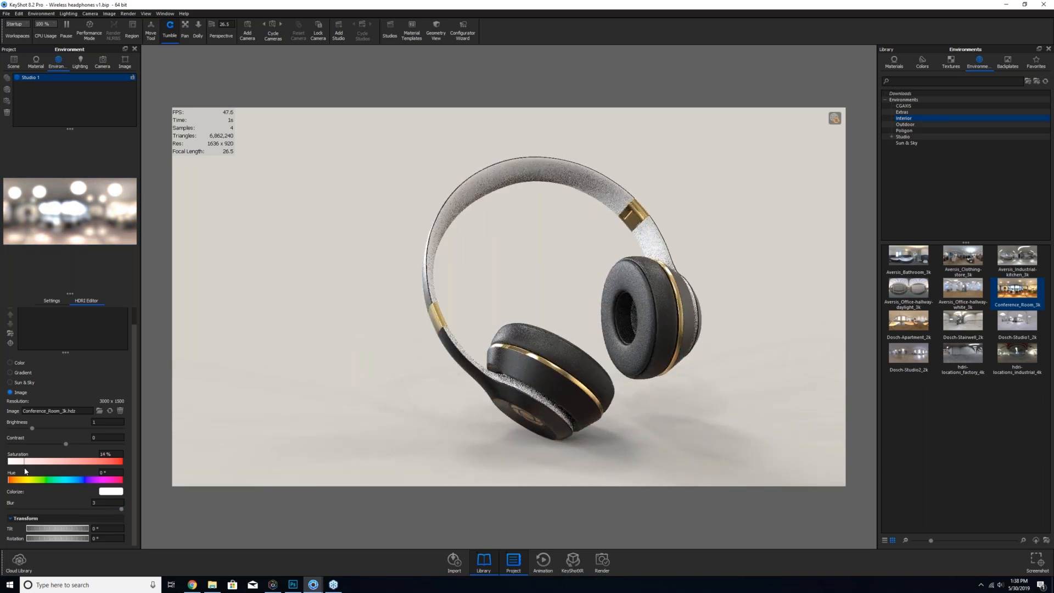
left_click_drag(26, 468, 24, 469)
left_click_drag(25, 461, 2, 470)
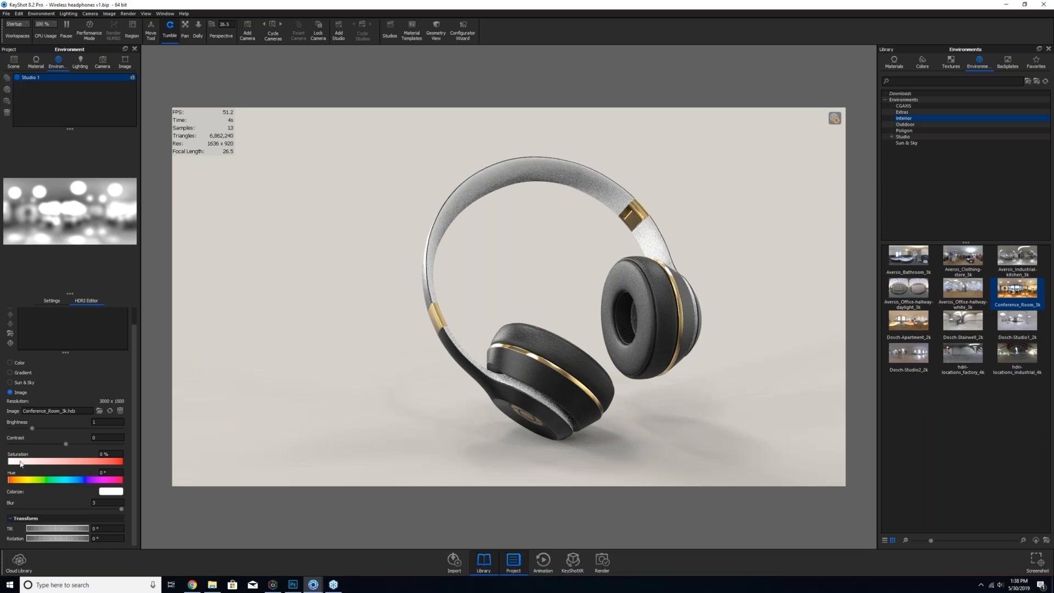
left_click_drag(21, 464, 32, 465)
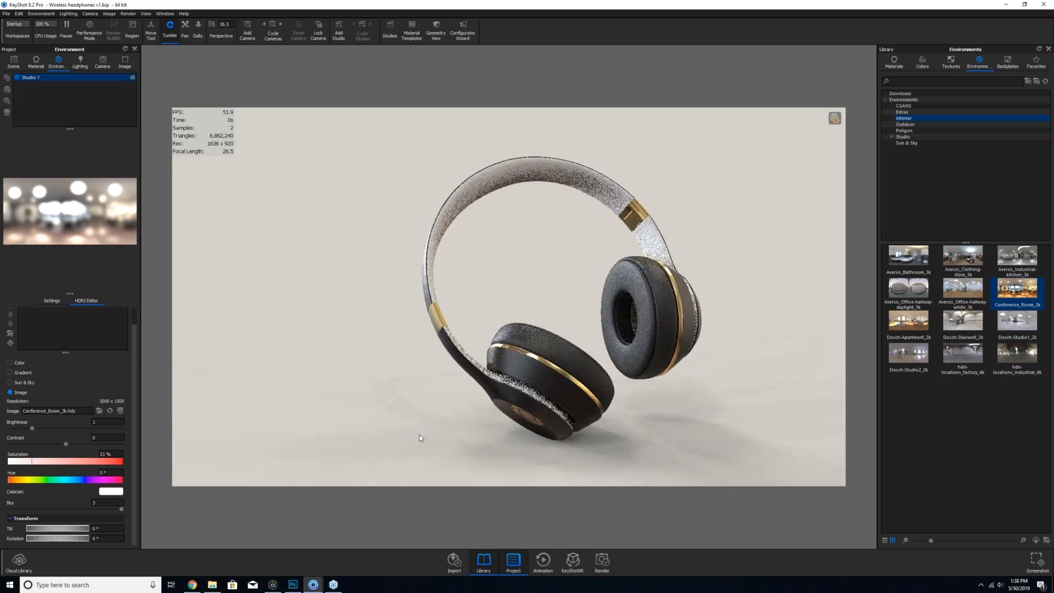
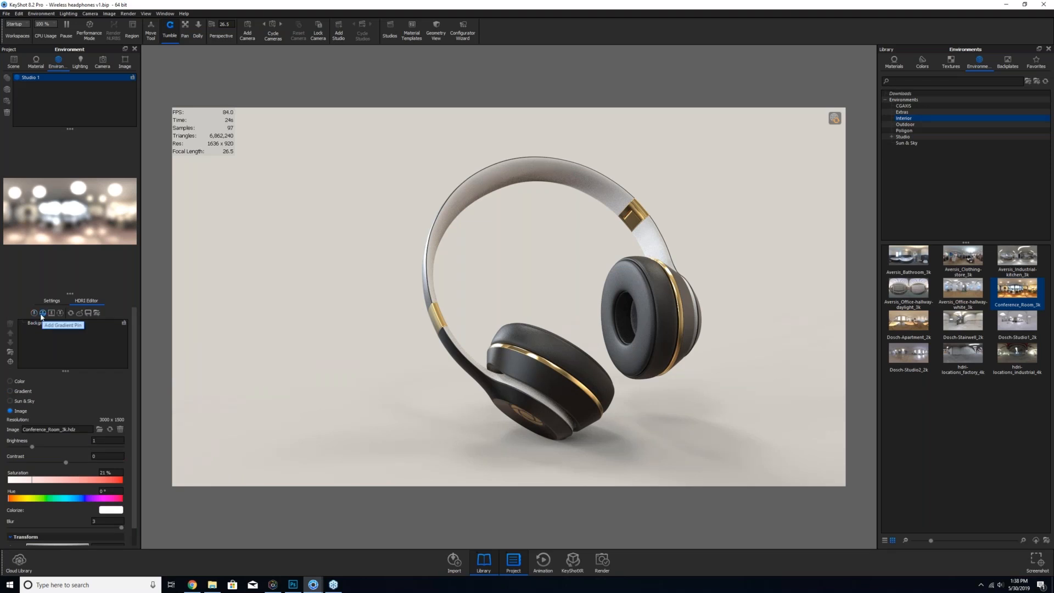
- Add a gradient pin to the Conference_Room_3k environment and set its brightness to 5
left_click(43, 313)
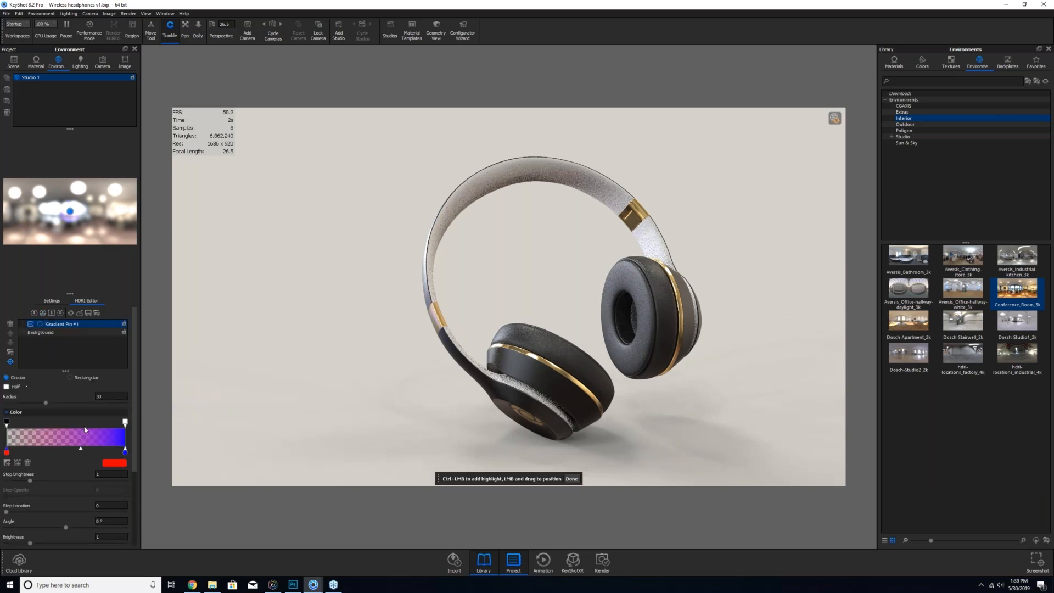
scroll(54, 417, "down", 1)
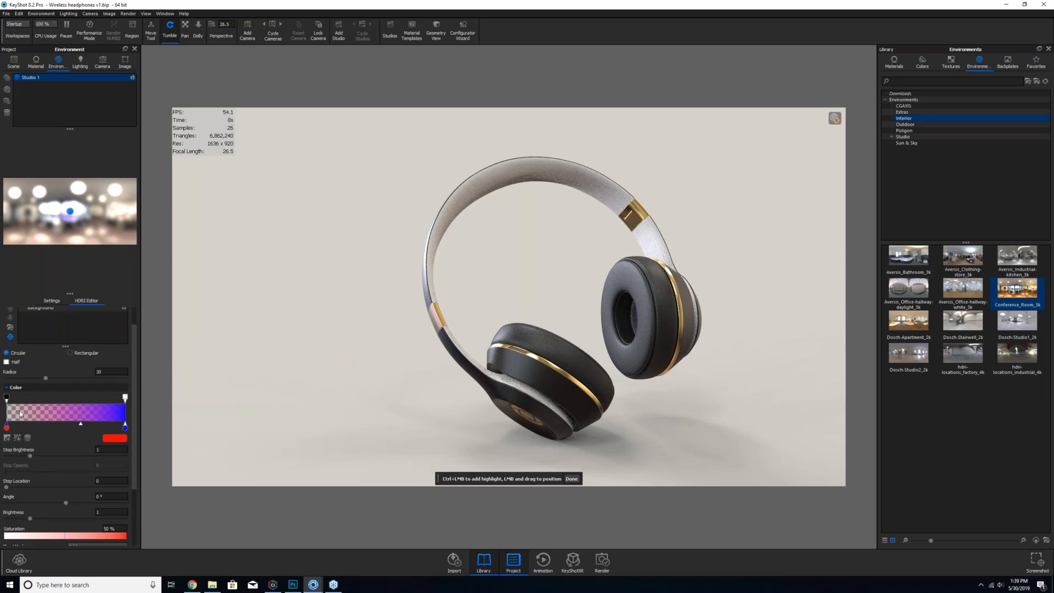
scroll(25, 495, "down", 2)
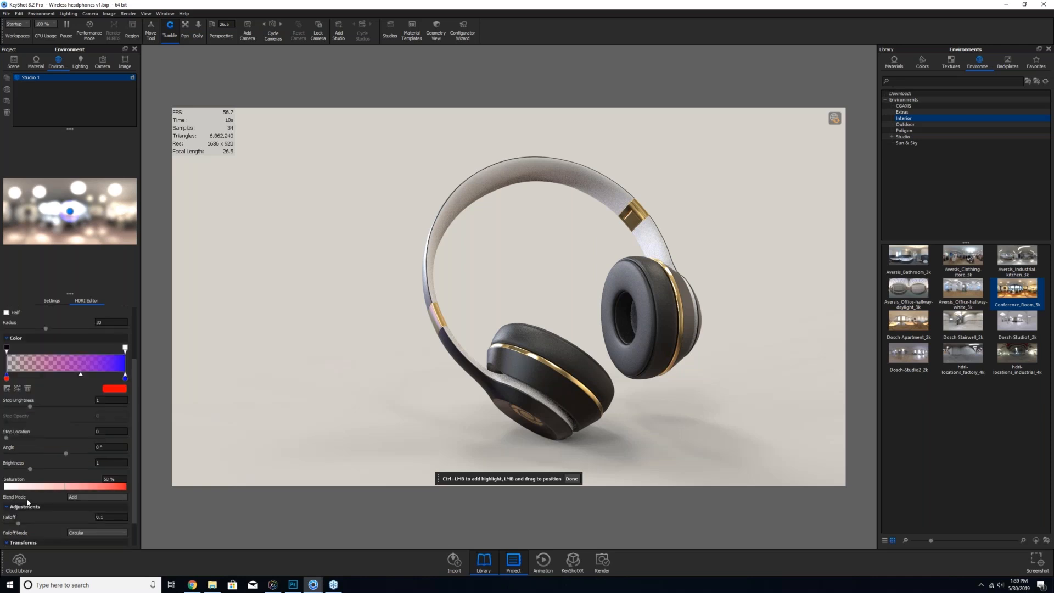
left_click_drag(29, 471, 242, 476)
scroll(117, 390, "up", 3)
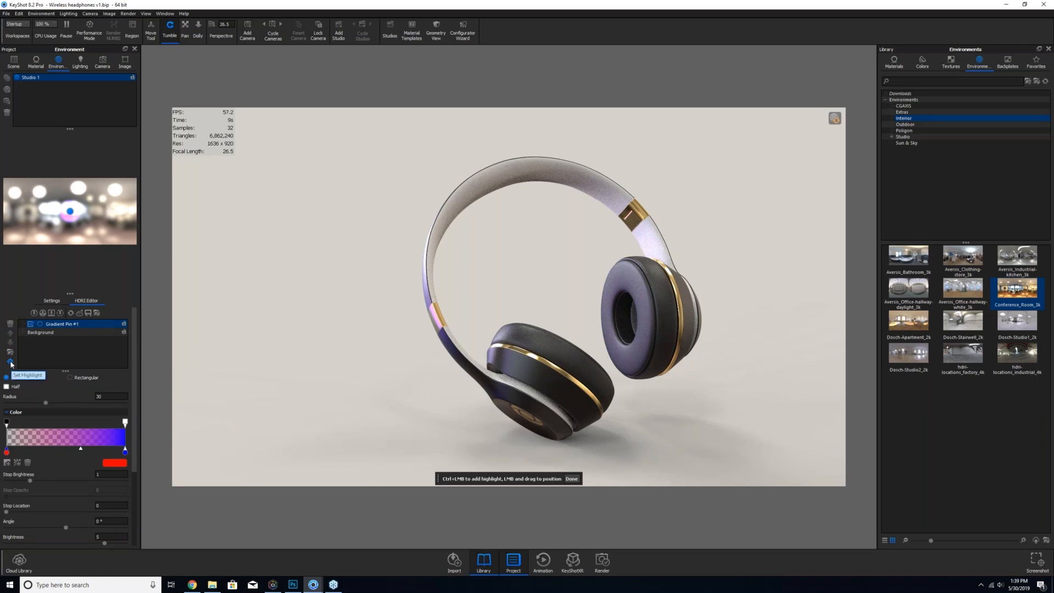
- Try the gradient pin's highlight on several headphone surfaces, place it on the lower ear cup's rim and set its radius to 14.67
left_click(663, 285)
left_click(636, 215)
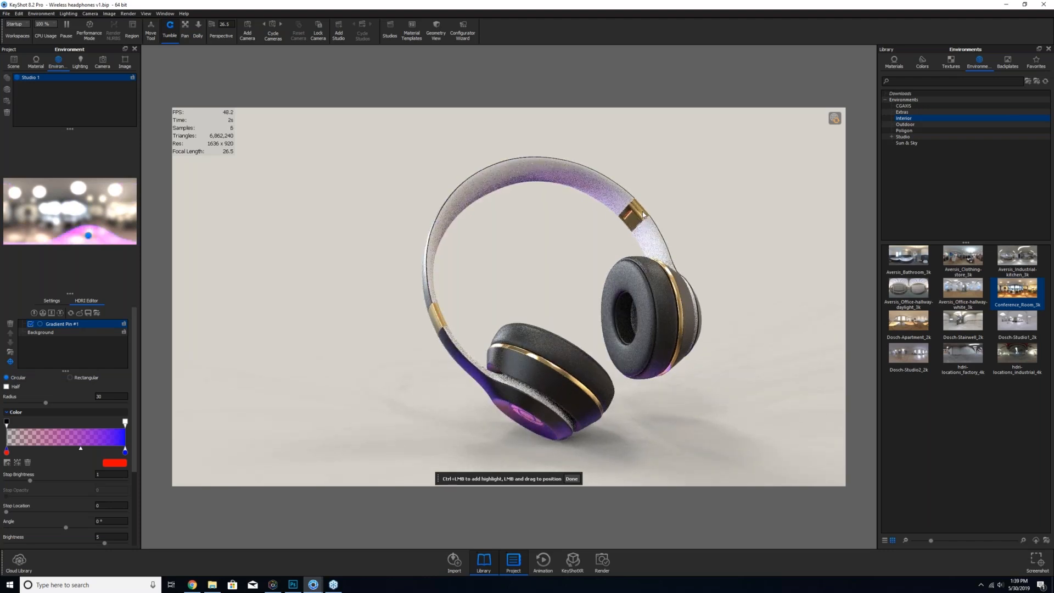
left_click(643, 214)
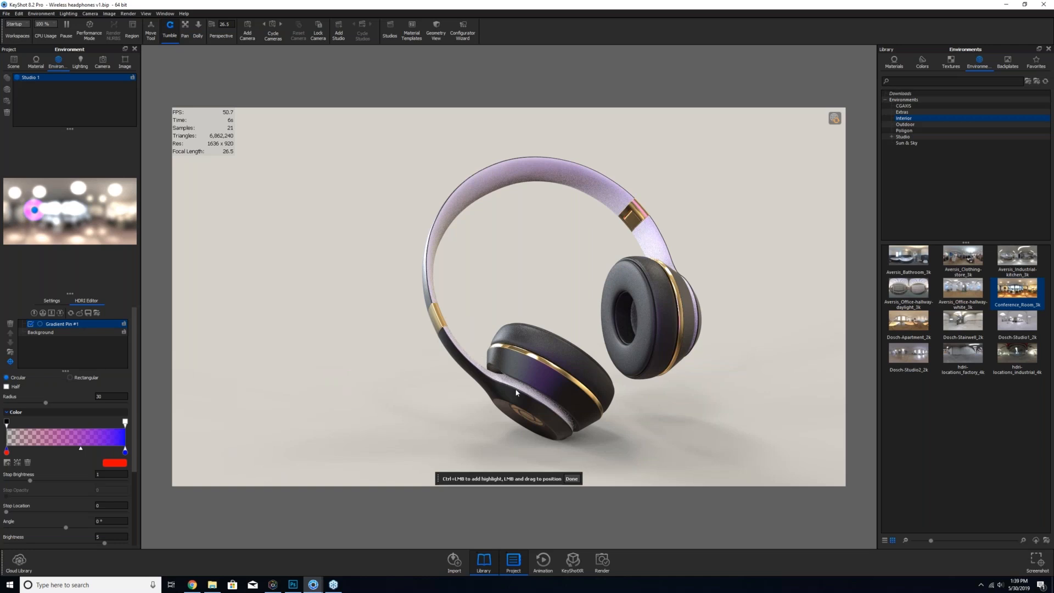
left_click(549, 436)
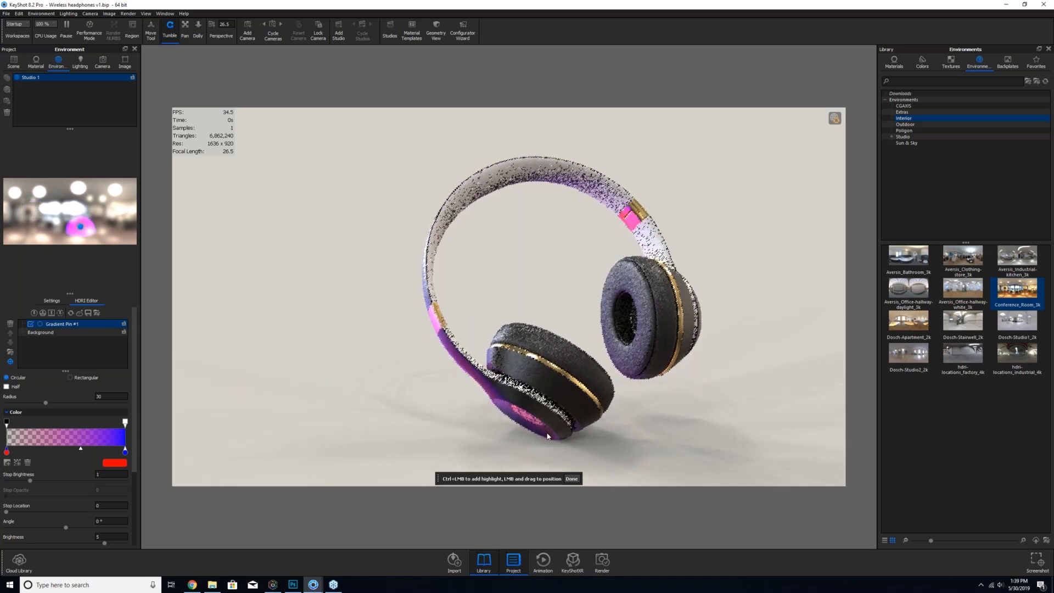
left_click(504, 409)
left_click_drag(504, 409, 500, 407)
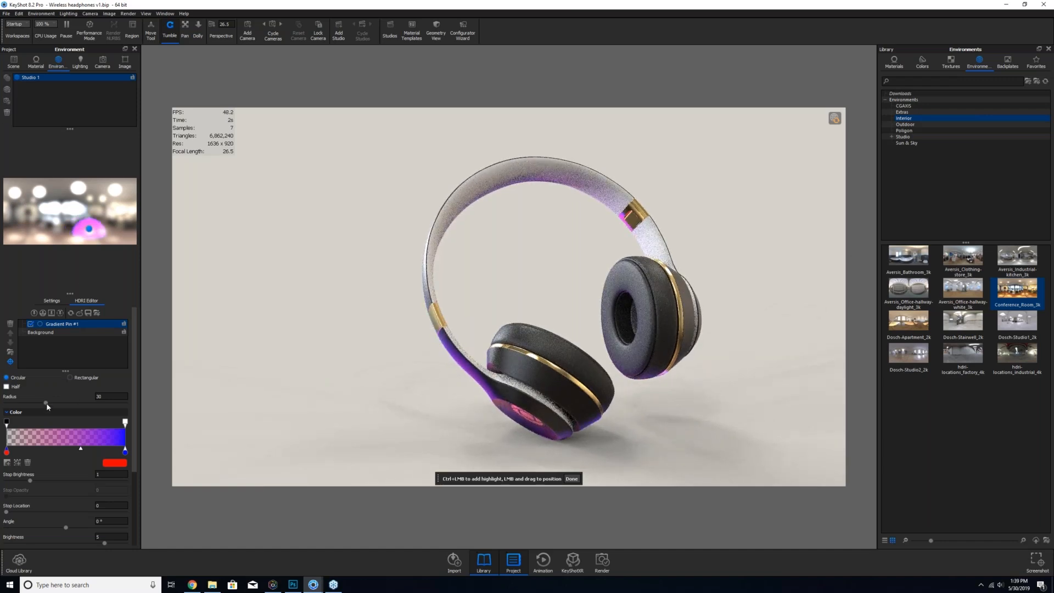
left_click_drag(46, 404, 25, 404)
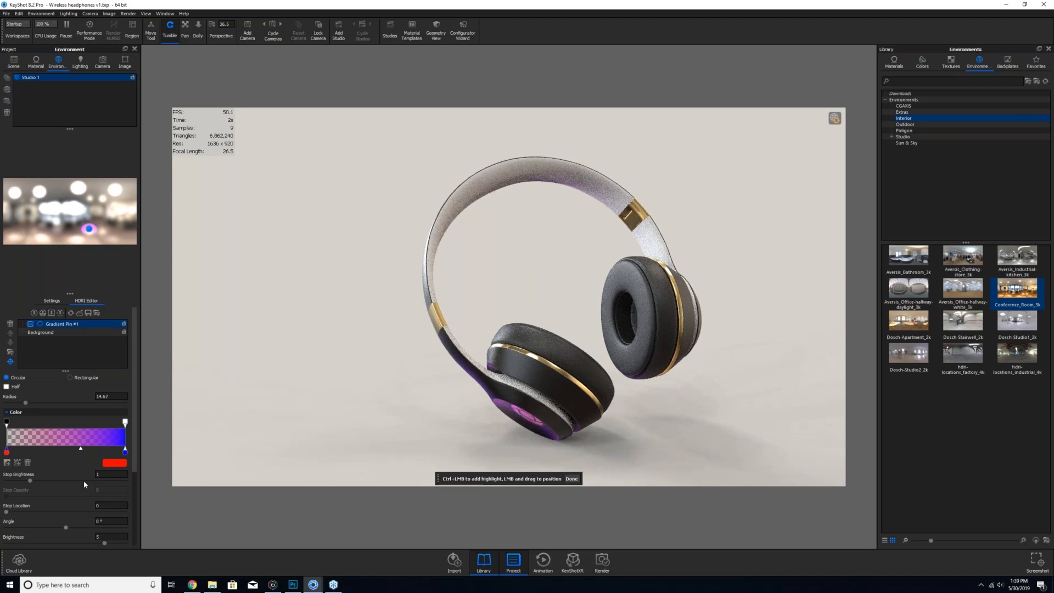
- Recolor the gradient pin, making its blue color stop near-white and its red color stop grey
left_click(126, 452)
left_click(118, 463)
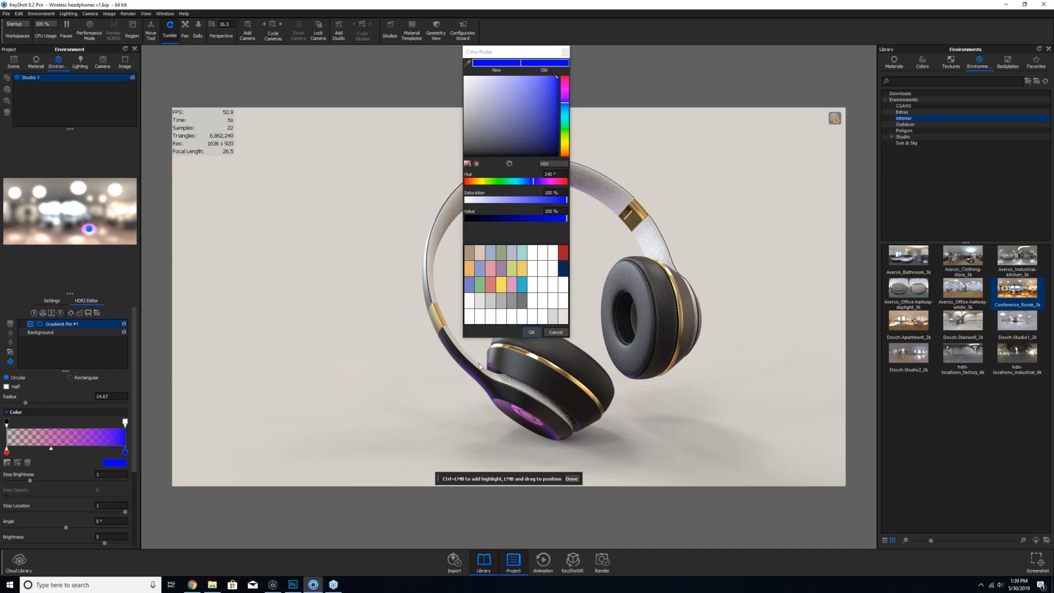
left_click(542, 315)
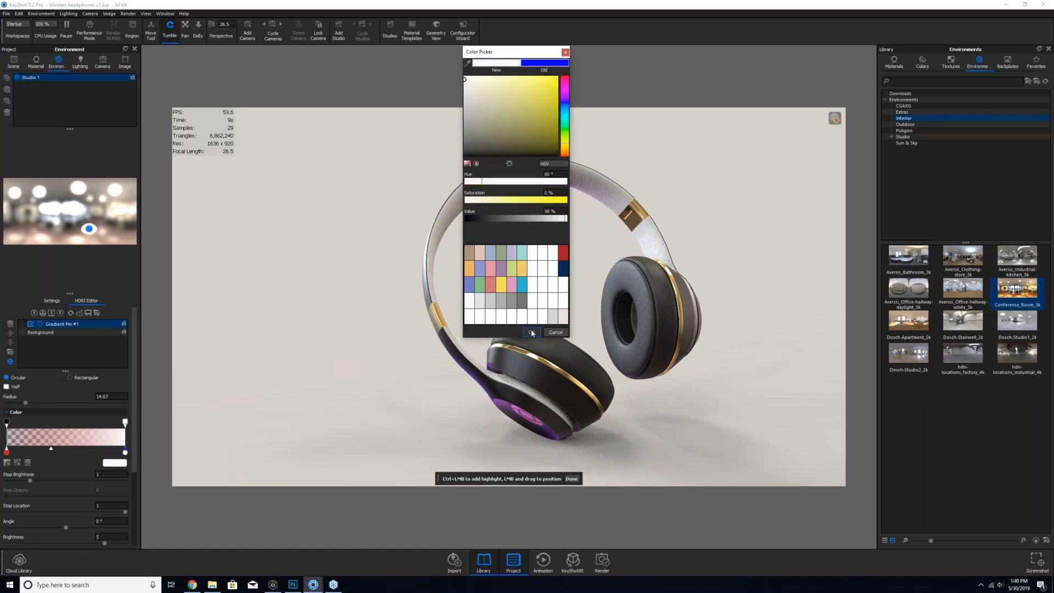
left_click(532, 333)
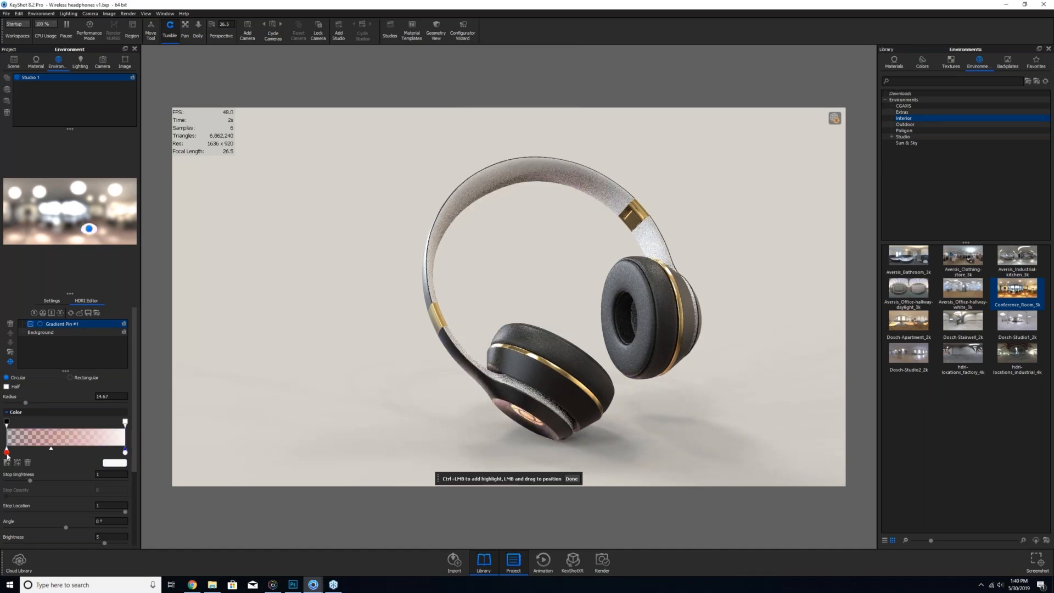
left_click(7, 452)
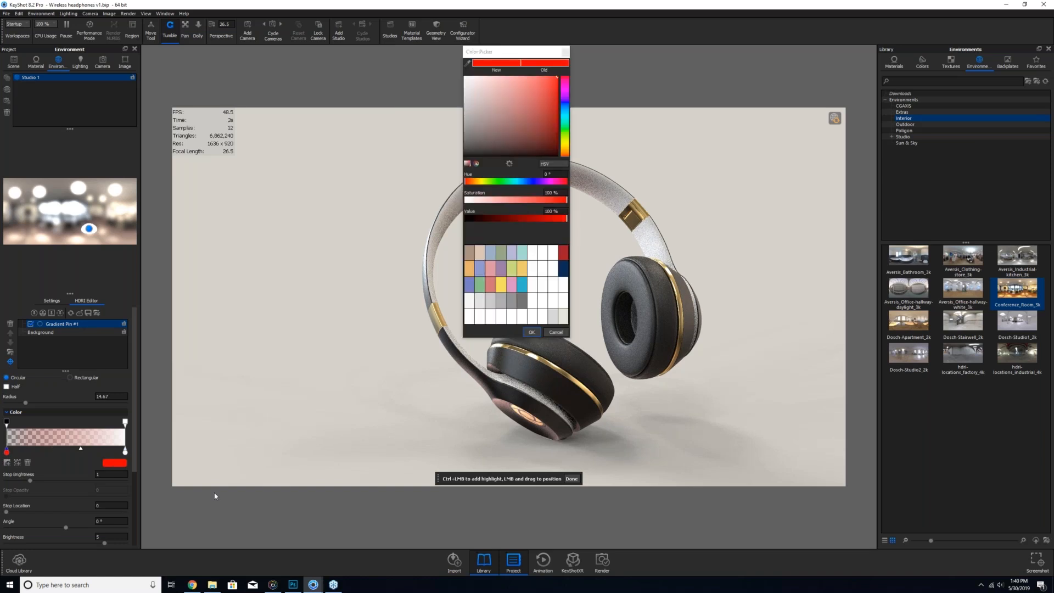
left_click(521, 302)
left_click(531, 332)
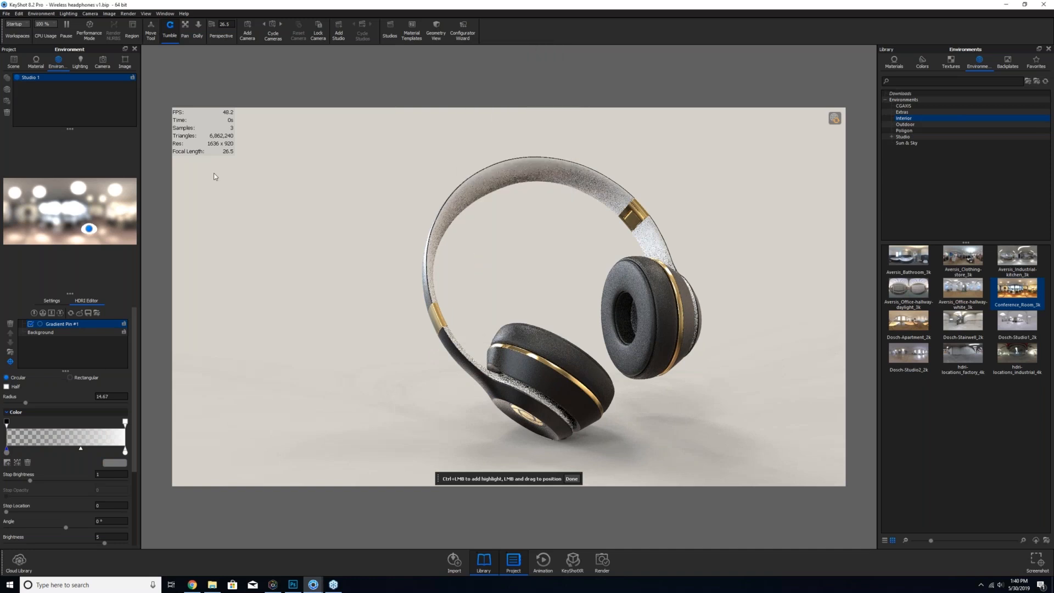
- Check the environment's background settings and reduce the gradient pin's brightness to about 3
left_click(30, 330)
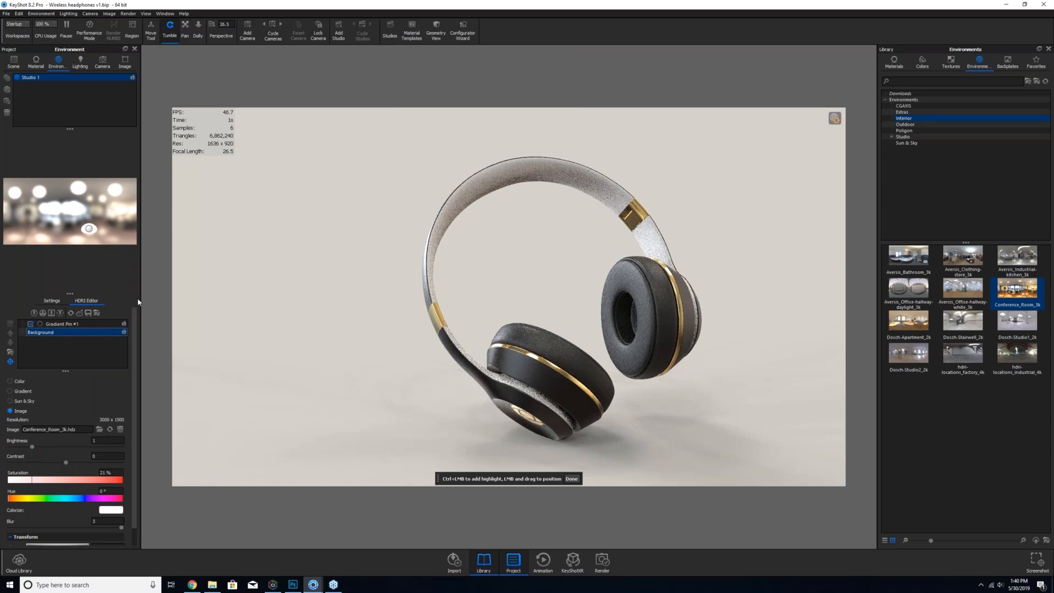
scroll(61, 502, "down", 1)
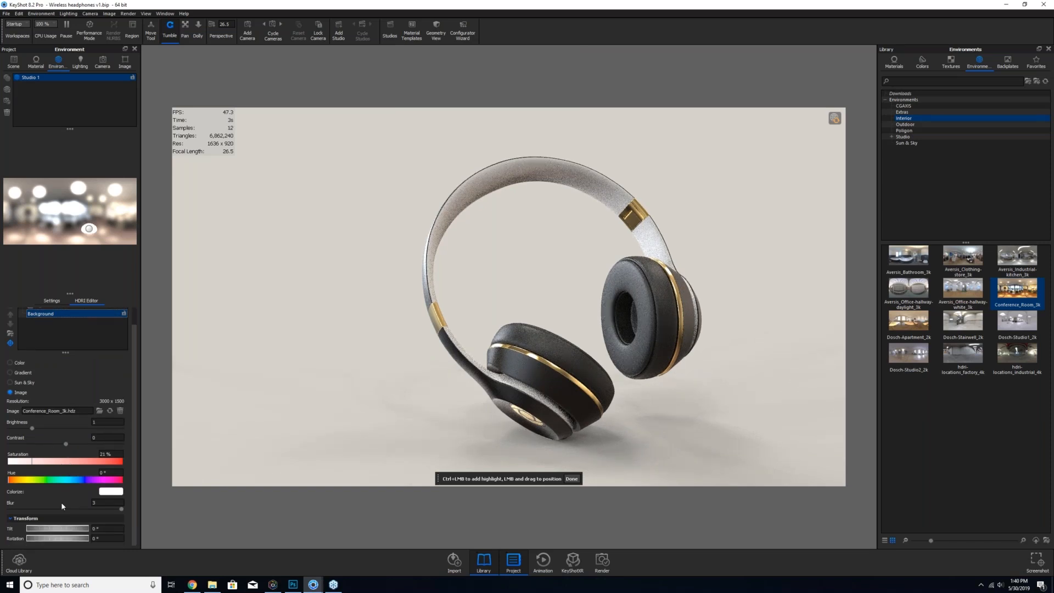
scroll(61, 491, "up", 1)
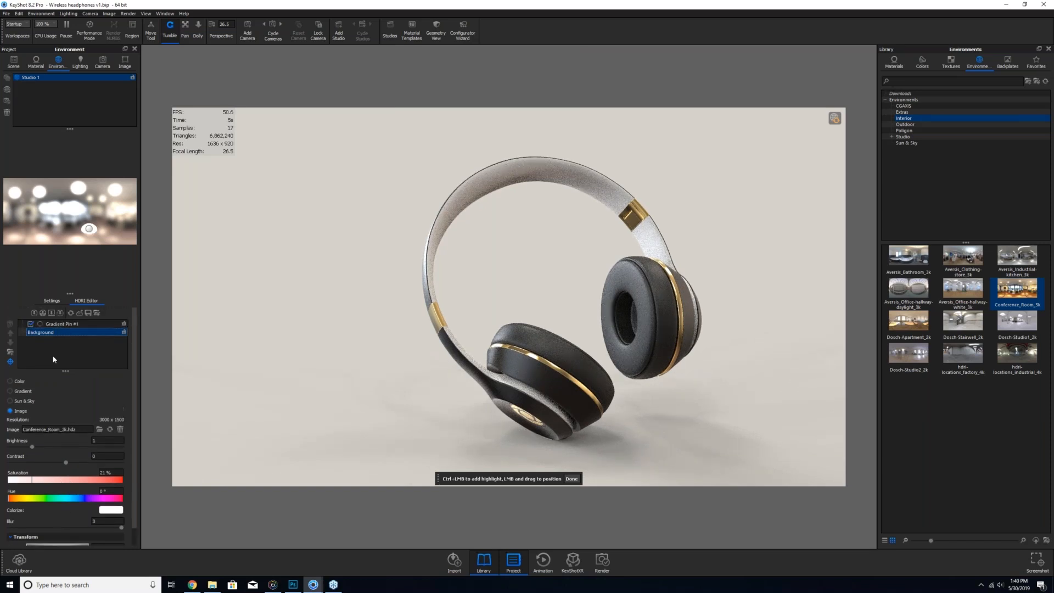
left_click(57, 324)
scroll(69, 532, "down", 1)
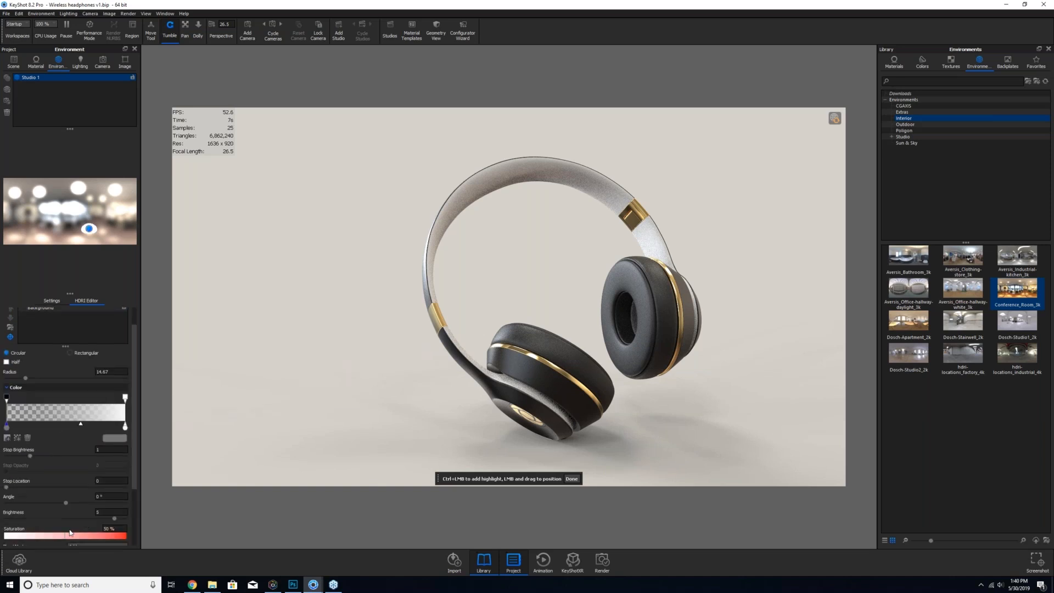
left_click_drag(115, 519, 144, 523)
left_click_drag(114, 520, 68, 522)
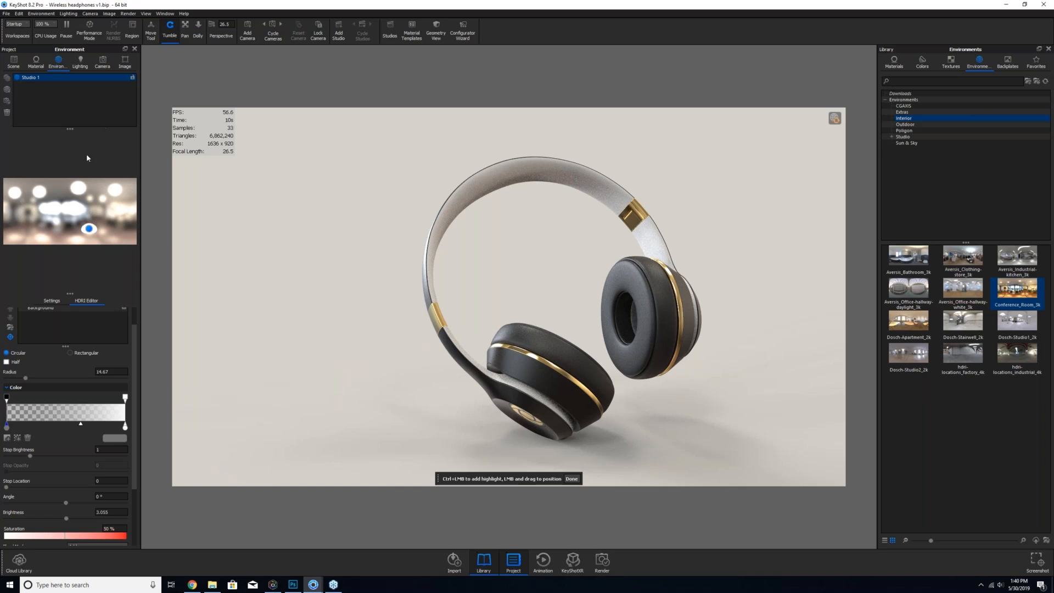
left_click(836, 118)
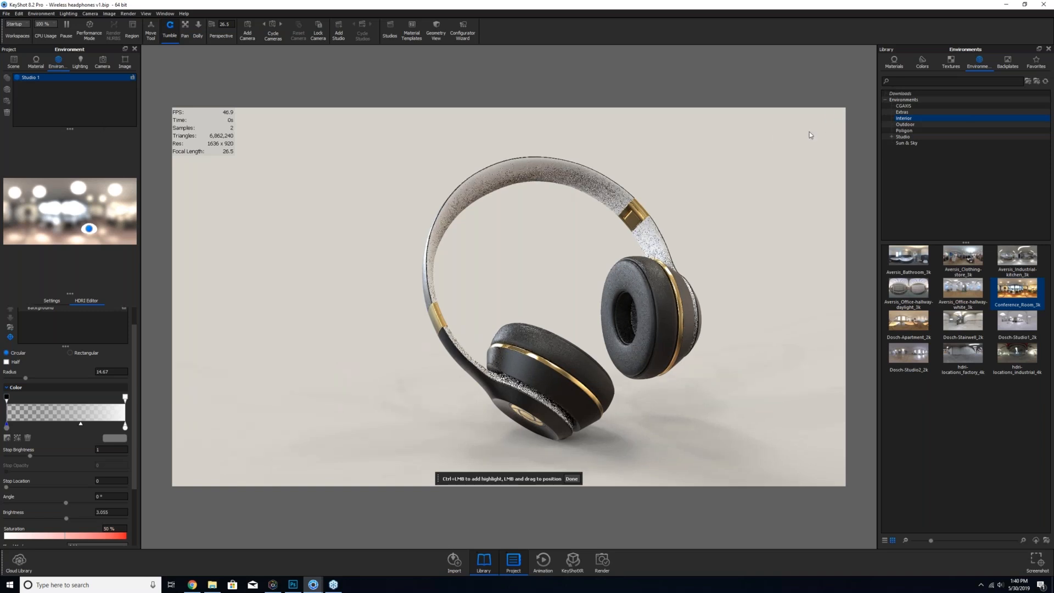
- Try a different gamma for the Studio 1 image style
left_click(124, 63)
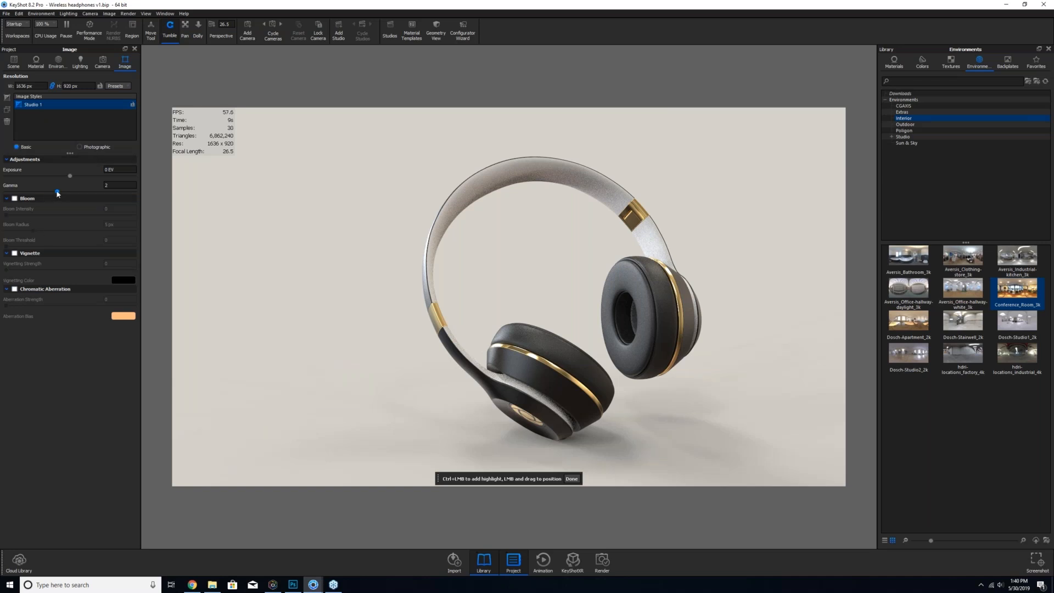
left_click_drag(85, 191, 67, 176)
left_click(58, 192)
- Activate the Default model set and finish placing the pin's highlight
left_click(15, 65)
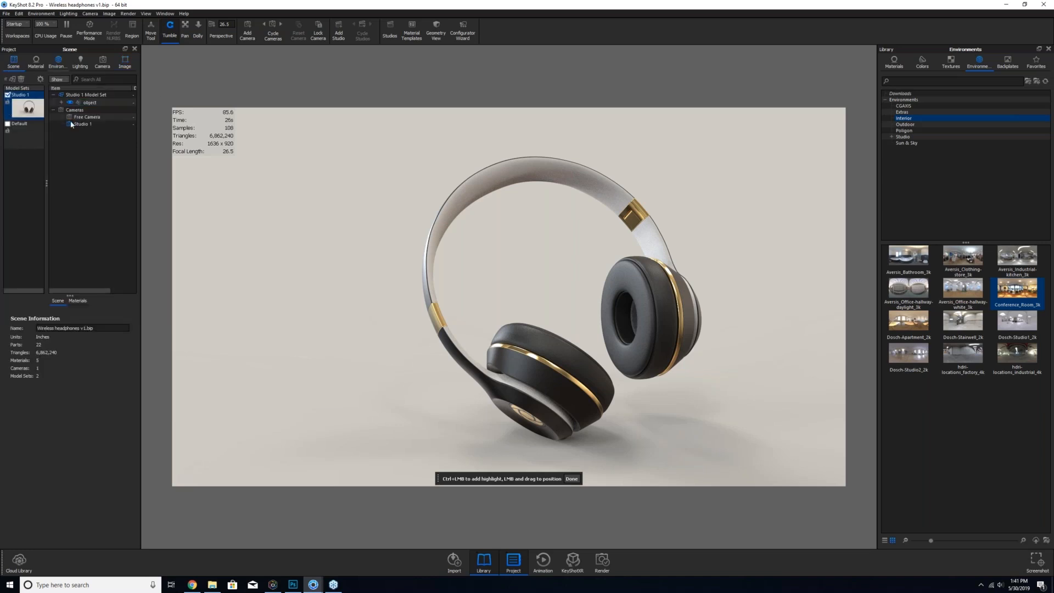
left_click(8, 124)
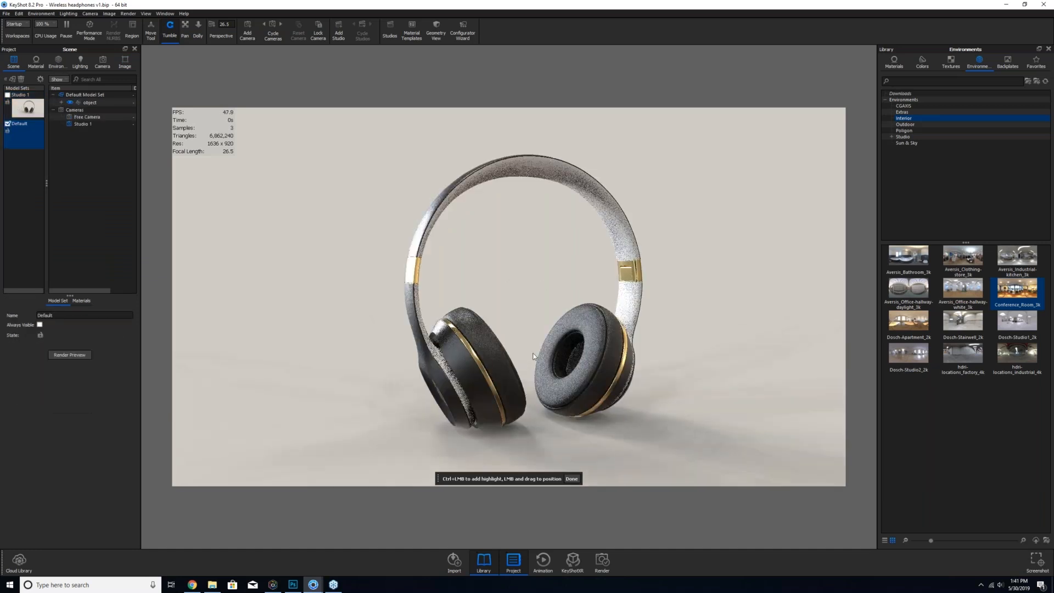
left_click_drag(463, 360, 448, 319)
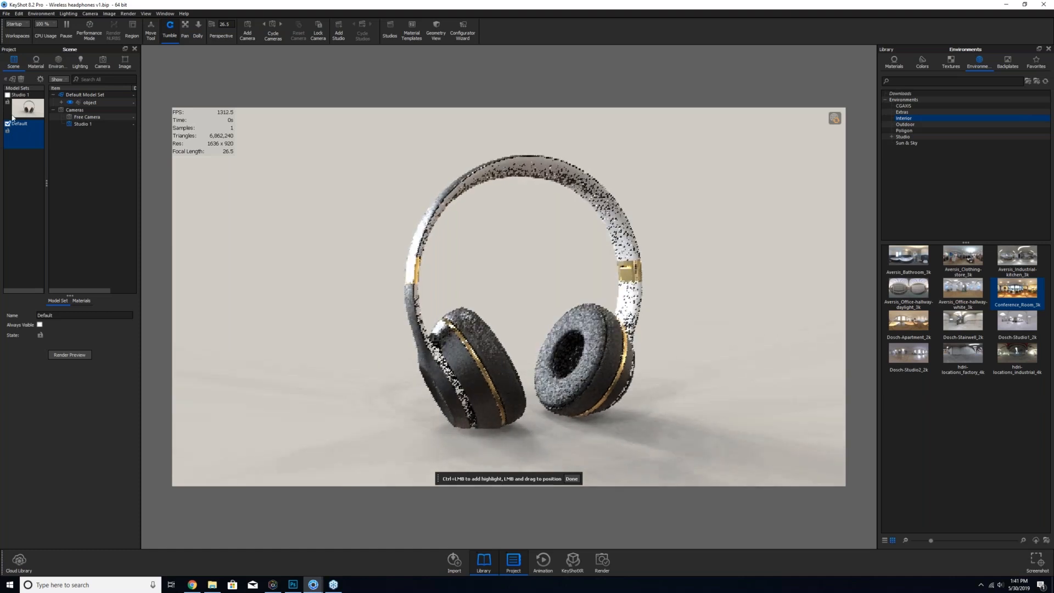
left_click(85, 124)
left_click(77, 102)
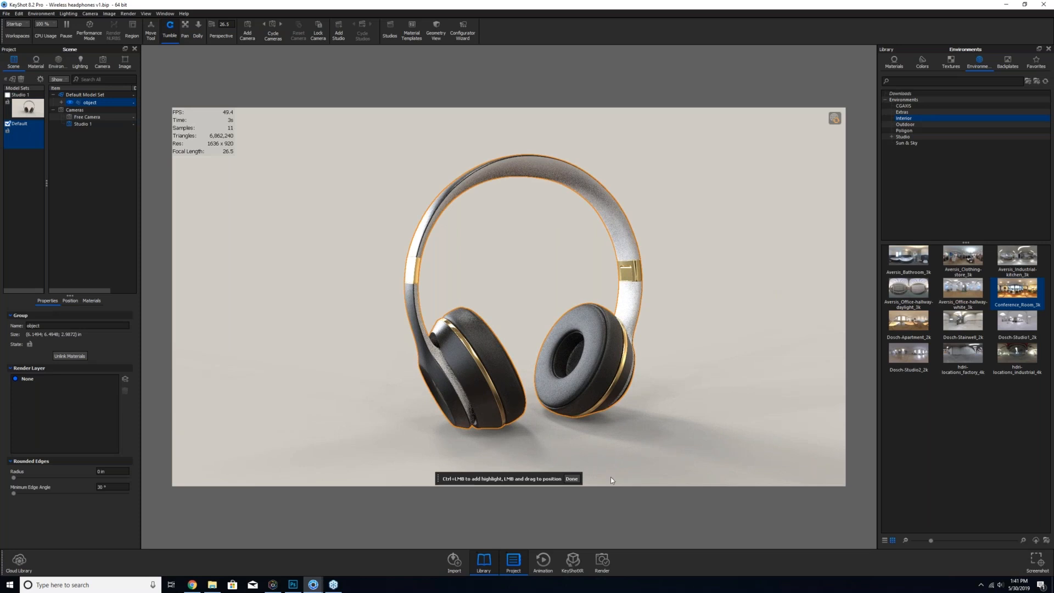
left_click(572, 479)
- Orbit the headphones, reactivate the Studio 1 model set and restore the saved Studio 1 camera view
left_click_drag(684, 350, 816, 139)
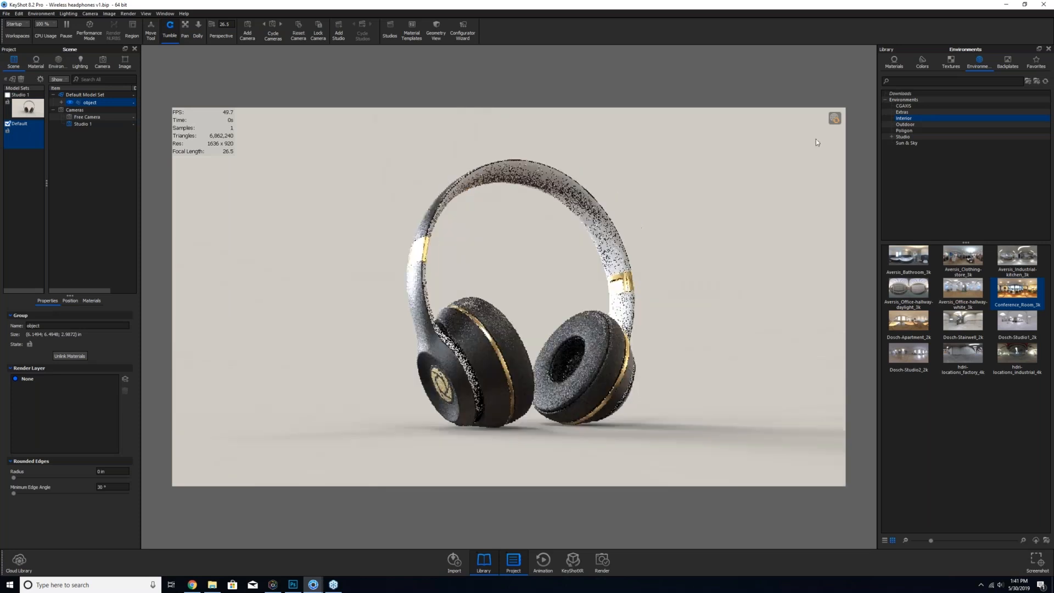
left_click(8, 124)
left_click(8, 95)
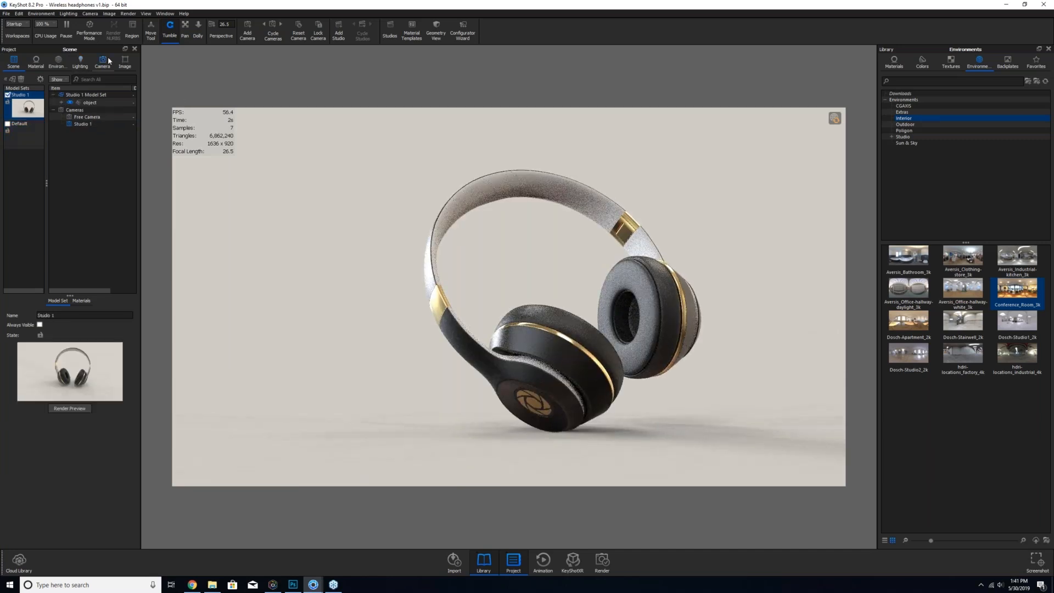
left_click(102, 61)
left_click(73, 84)
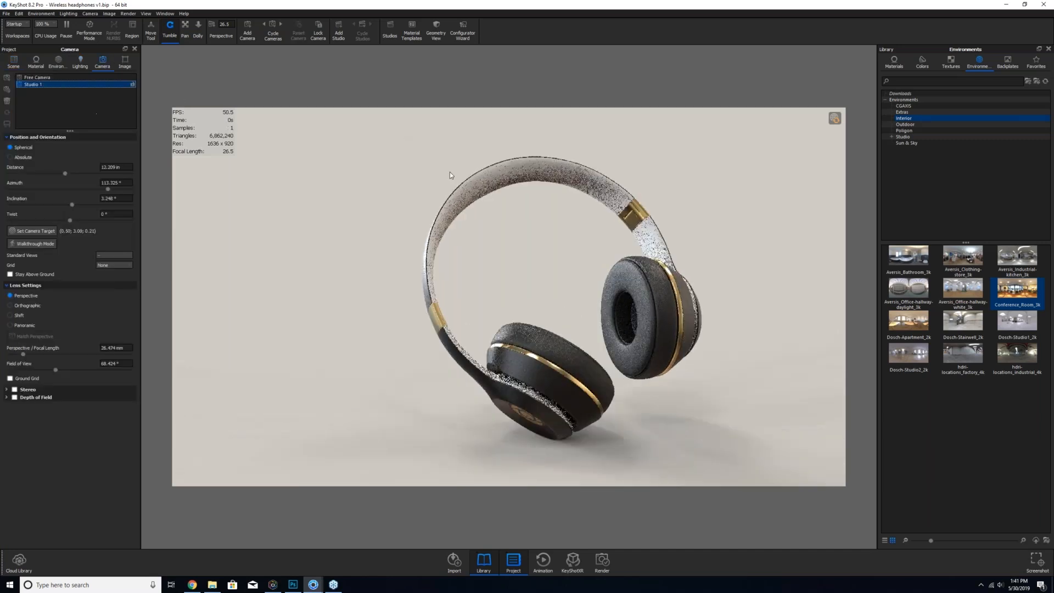
- Turn the Default model set's headphones to face the camera and clone them into a new model set named In Situ with unlinked materials
left_click(13, 62)
left_click(8, 95)
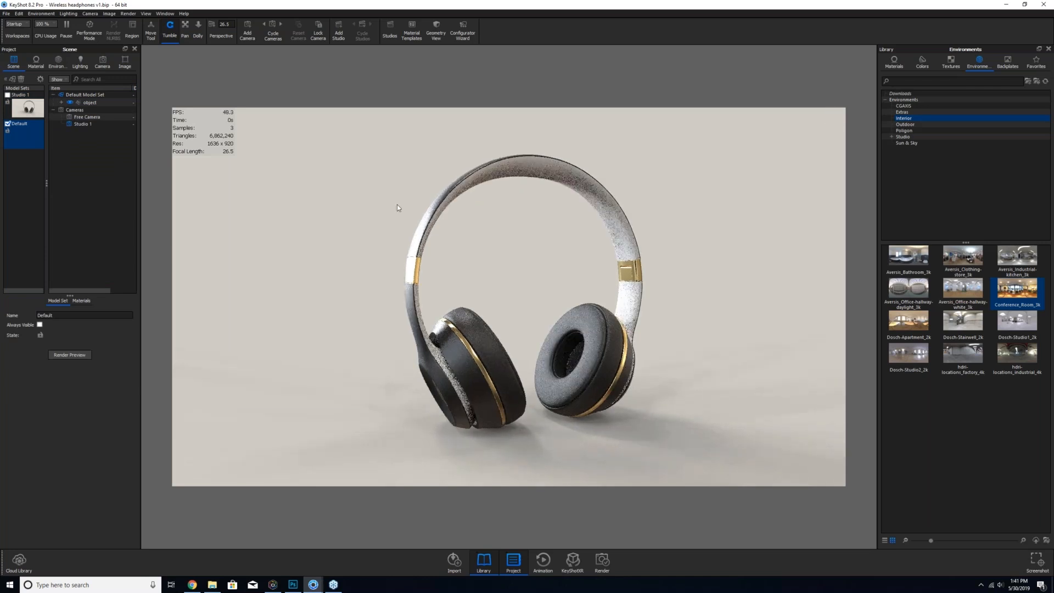
left_click_drag(569, 260, 452, 285)
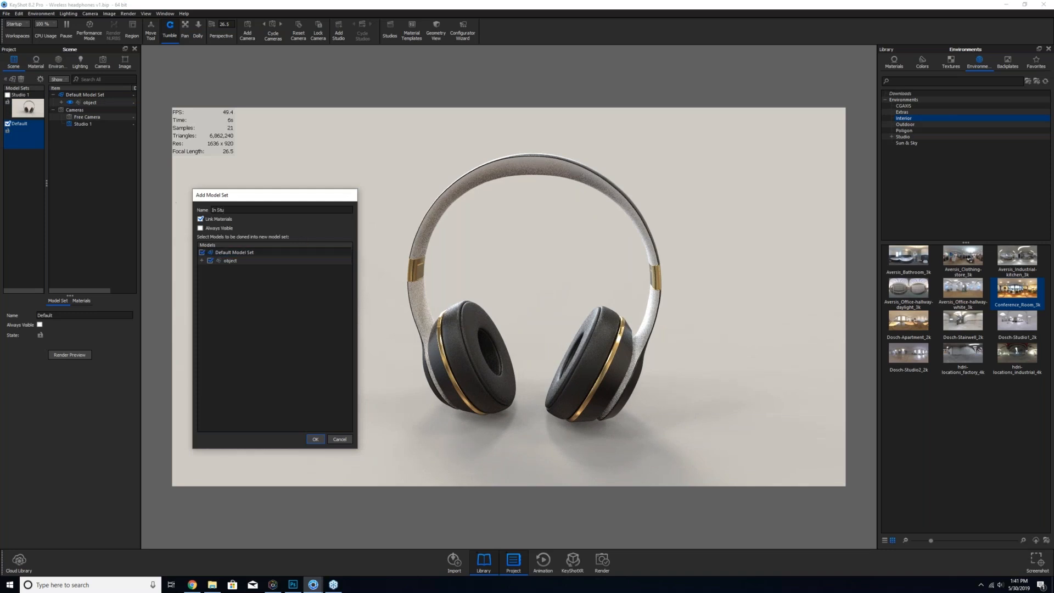
left_click(225, 222)
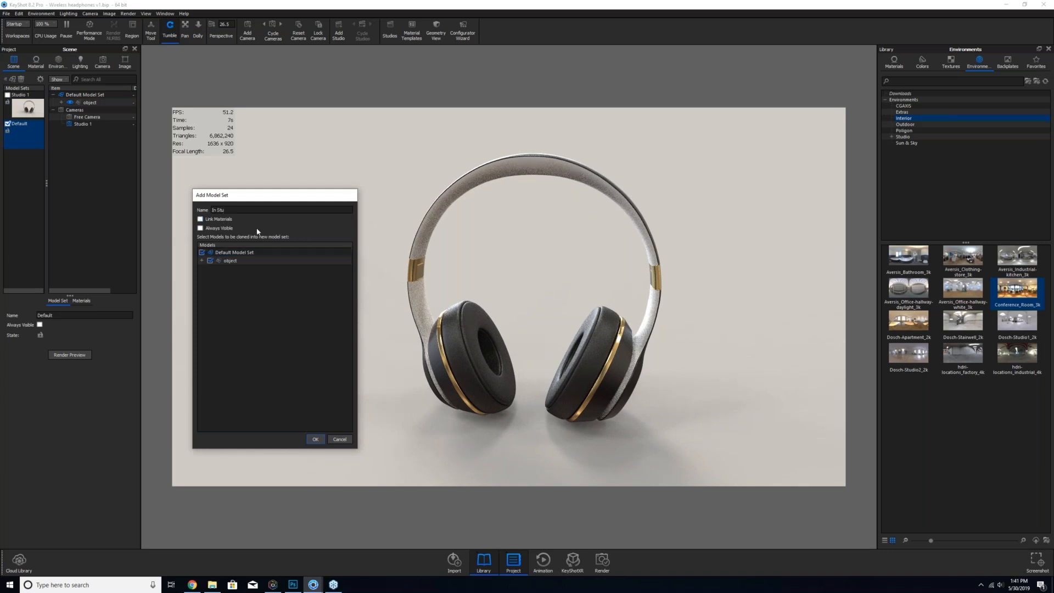
left_click(315, 440)
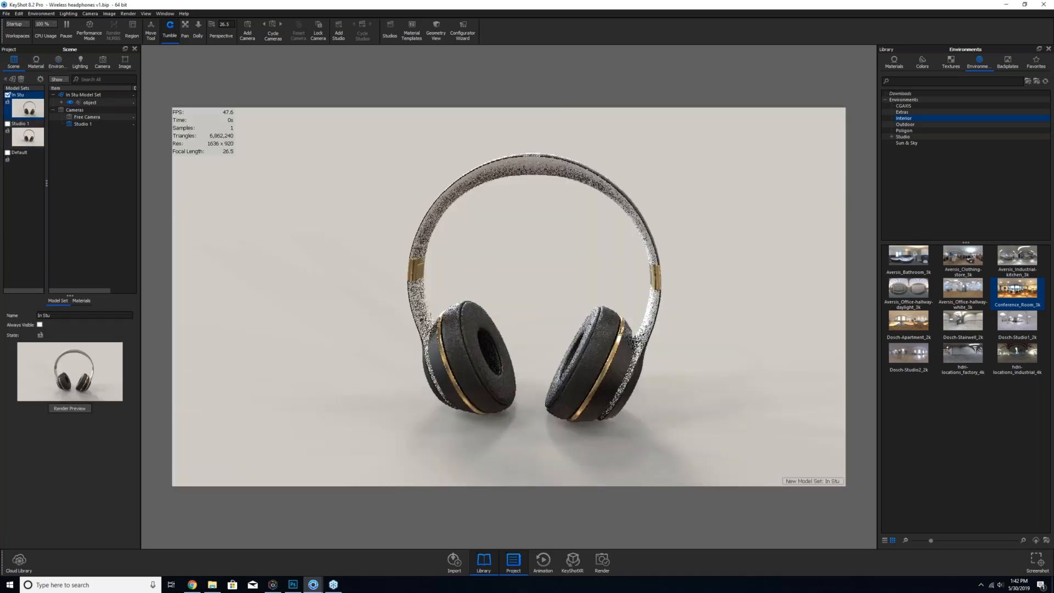
- Add a new environment to the scene and name it In Situ
left_click(57, 62)
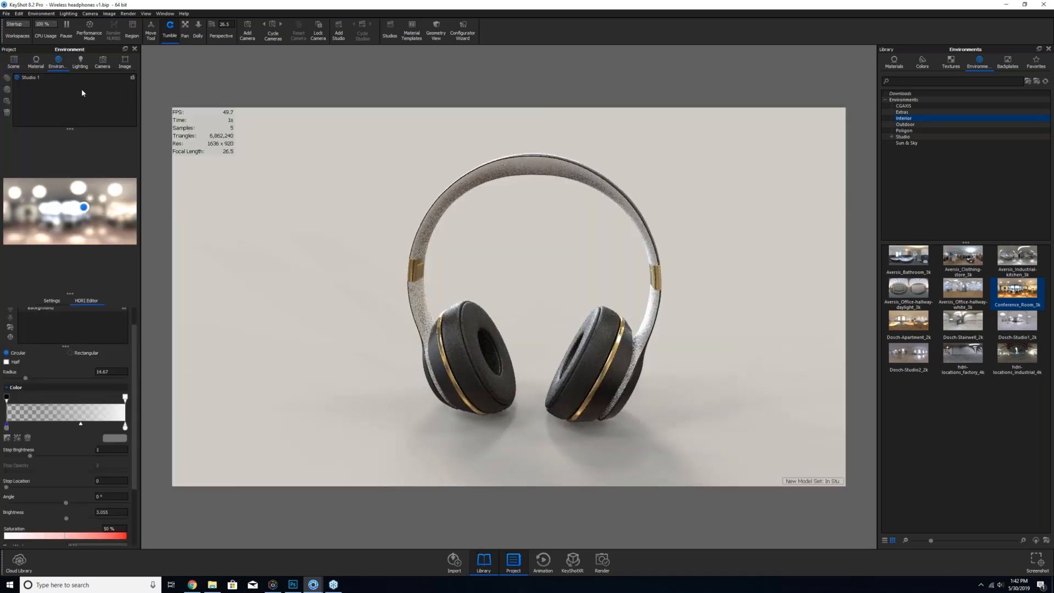
left_click(7, 89)
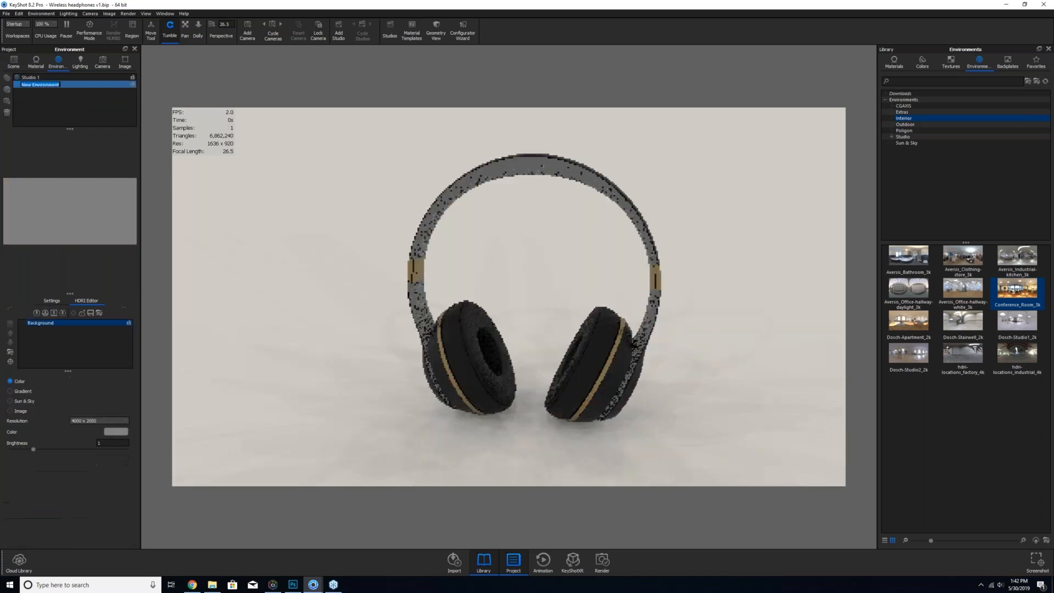
type("i")
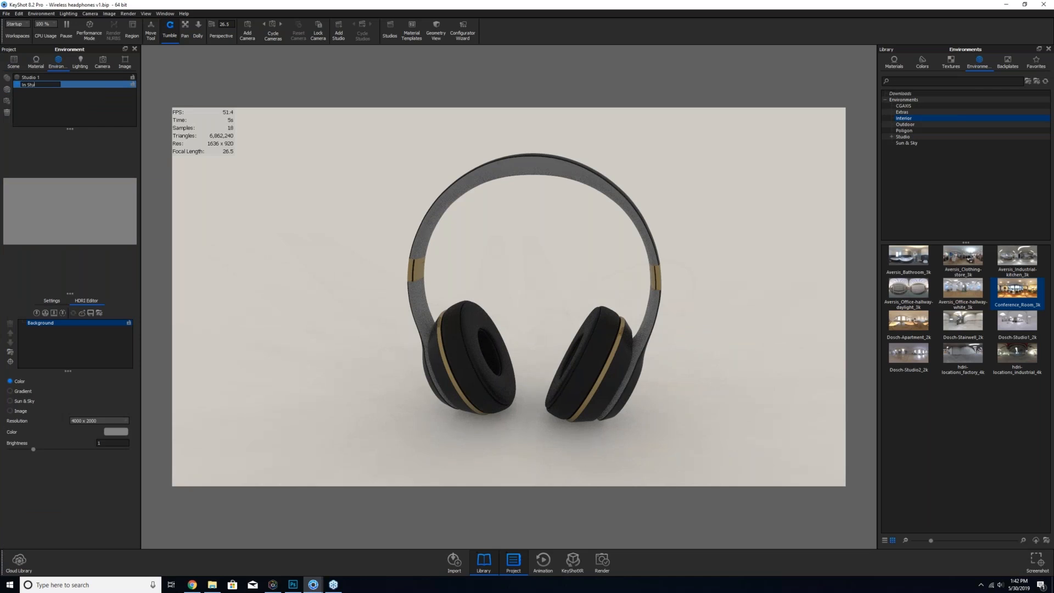
key("Return")
- Create a new basic image style and name it In Situ
left_click(126, 60)
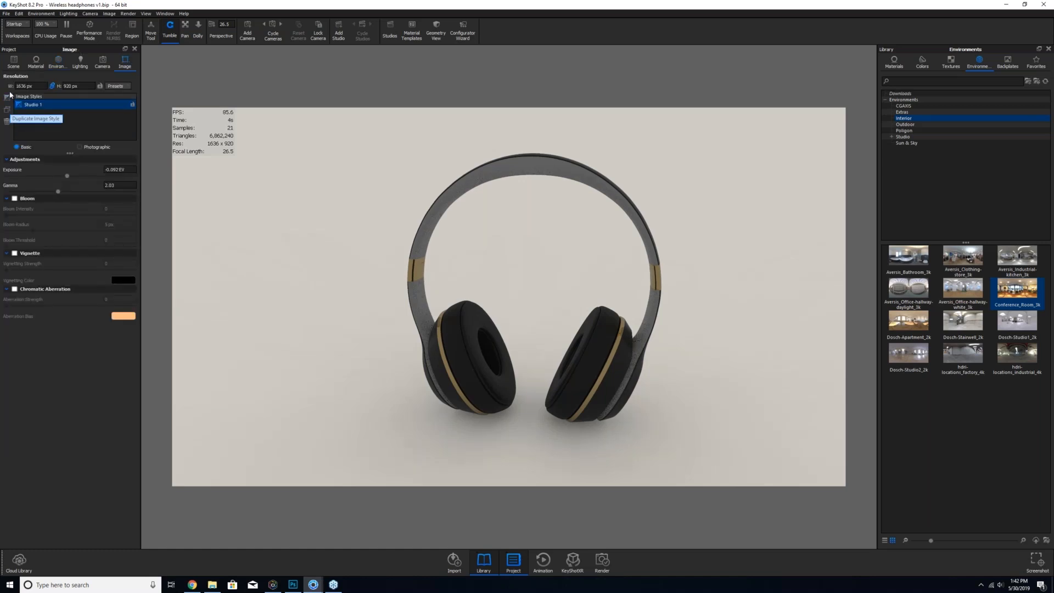
left_click(9, 96)
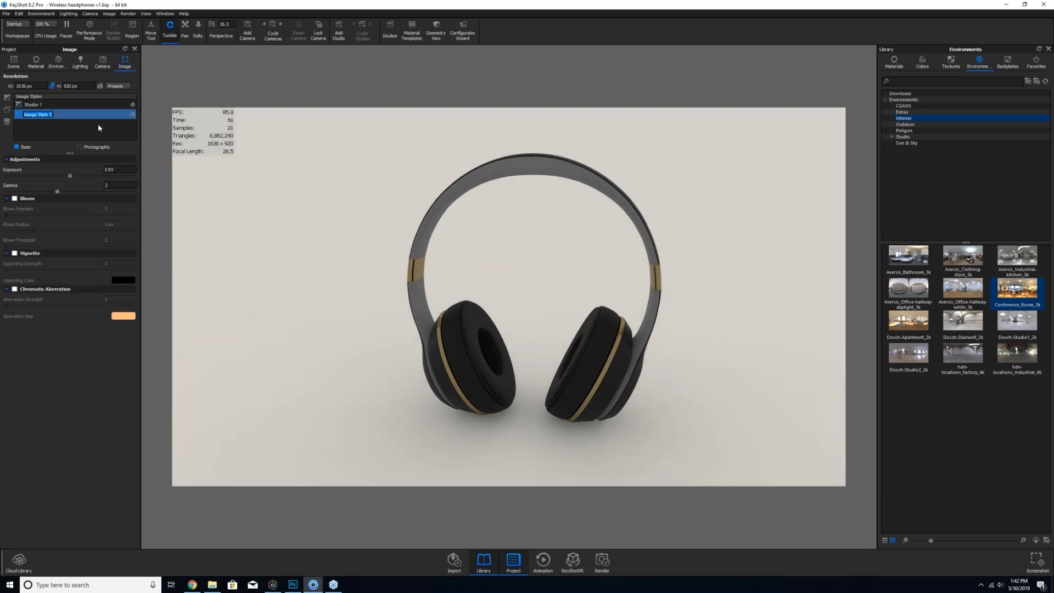
type("In Stu")
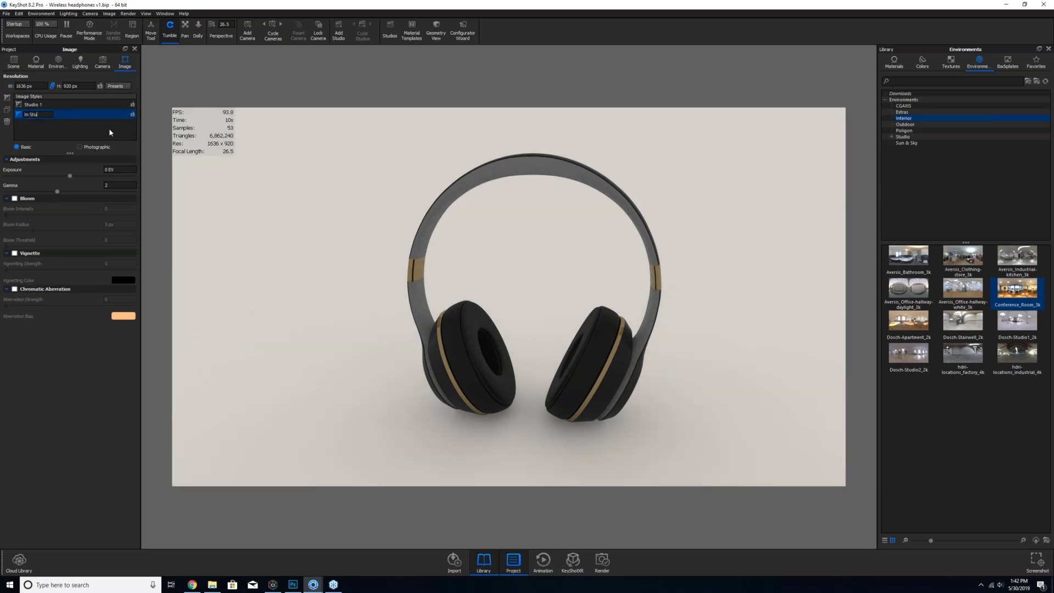
key("Return")
- Load the Keyboard background image from the wireless headphones folder as the scene's backplate
left_click_drag(627, 303, 615, 309)
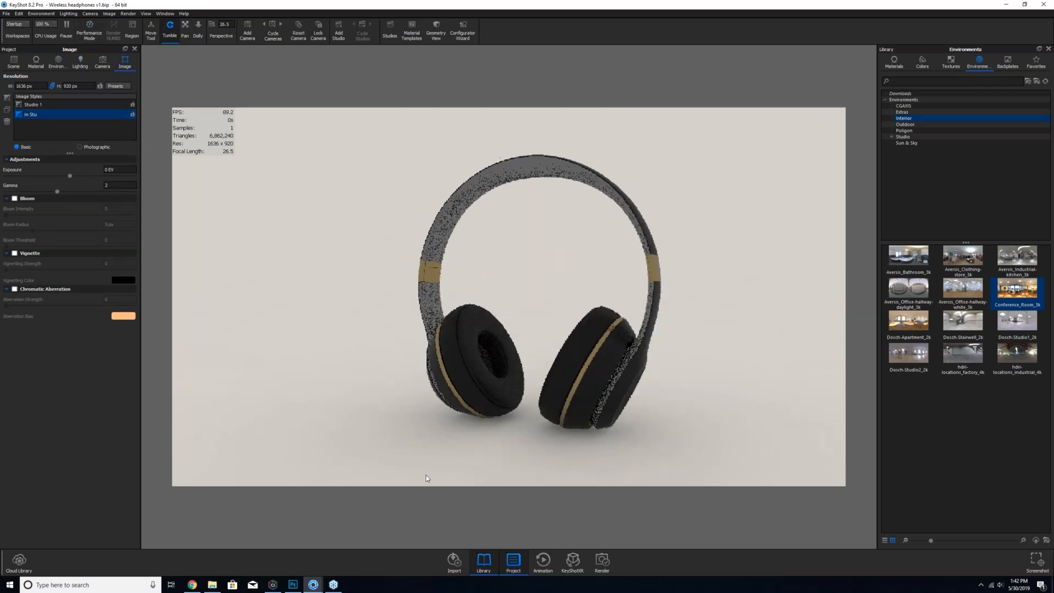
left_click(214, 586)
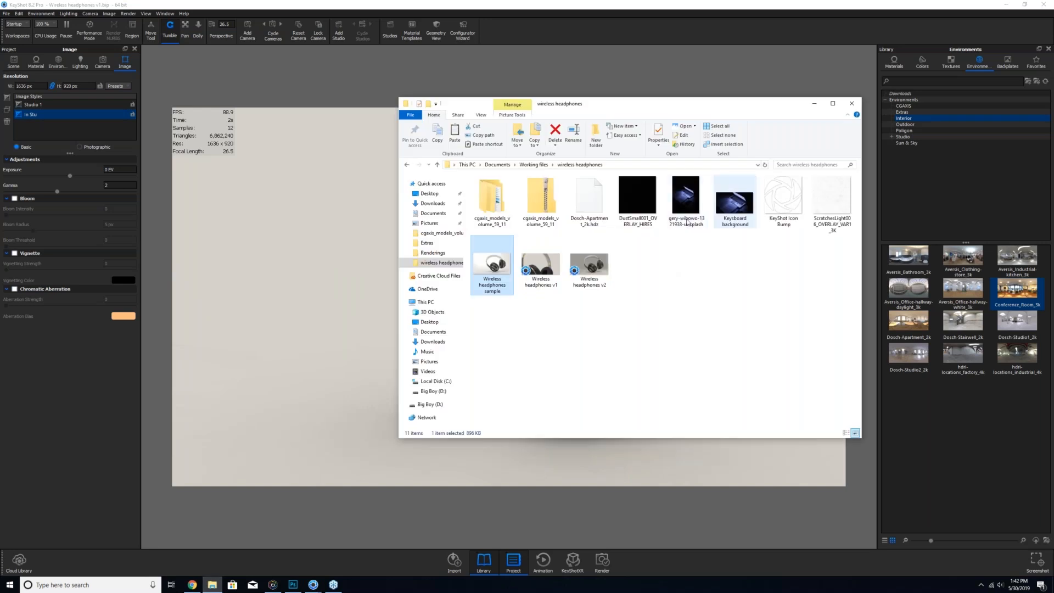
left_click(735, 201)
left_click_drag(735, 200, 335, 230)
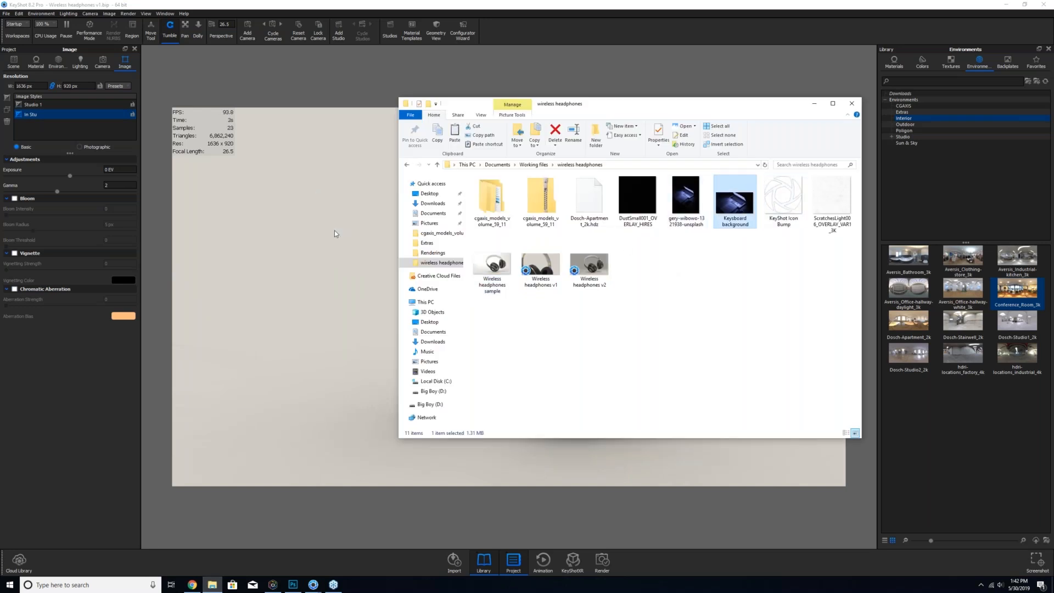
left_click(815, 103)
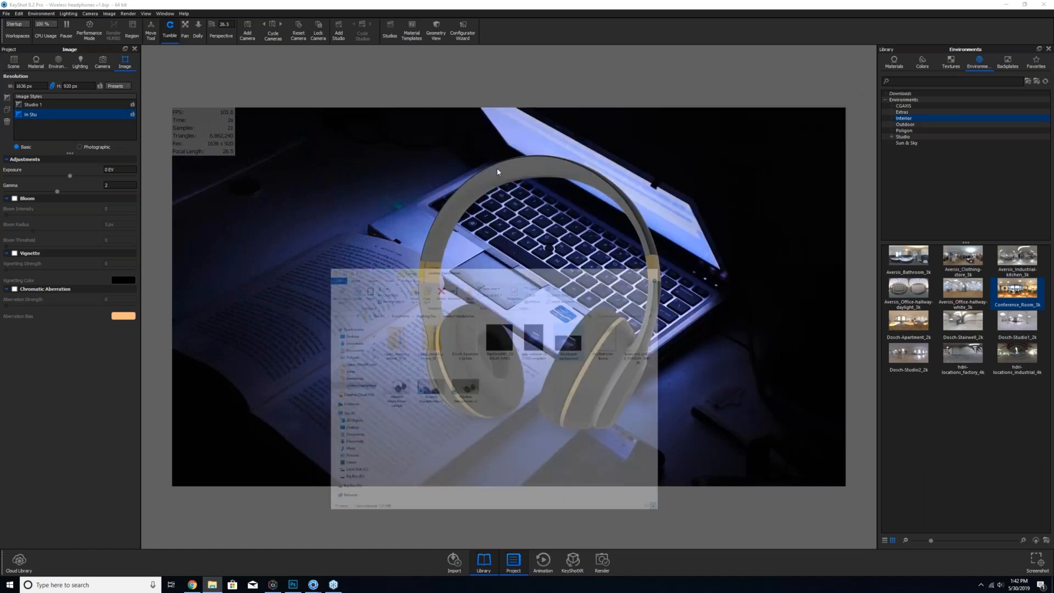
- Start a two-point backplate perspective match and align the red guide lines with the laptop base's two short side edges
left_click_drag(460, 370, 322, 289)
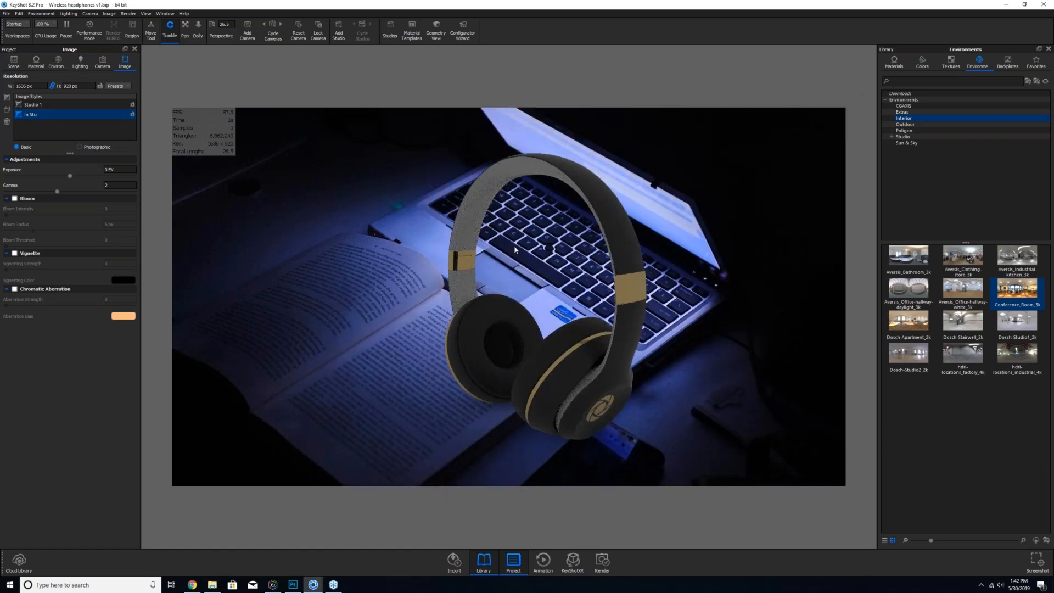
left_click_drag(608, 196, 570, 242)
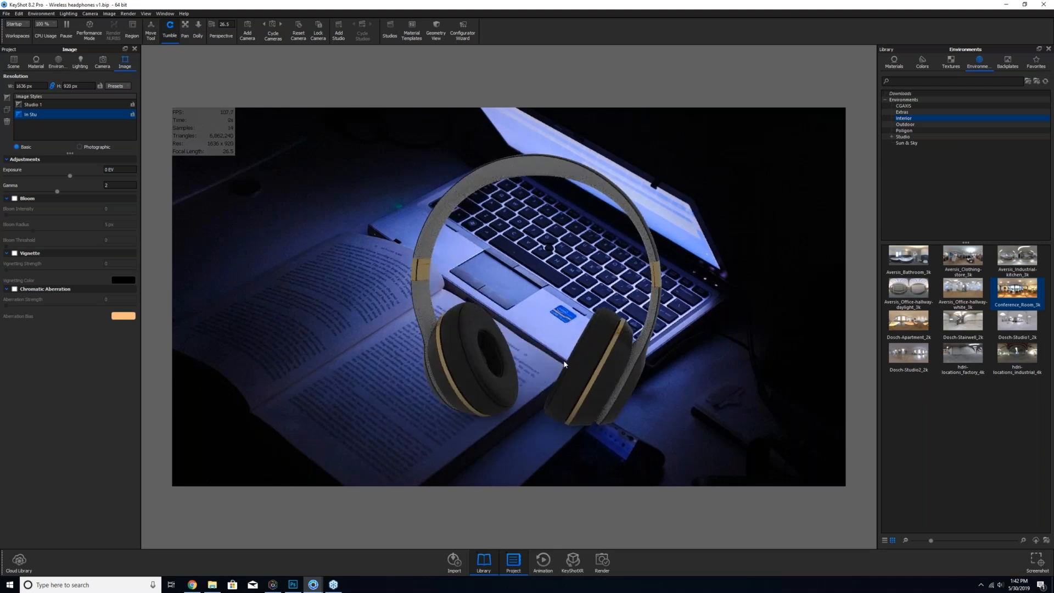
left_click_drag(478, 318, 525, 357)
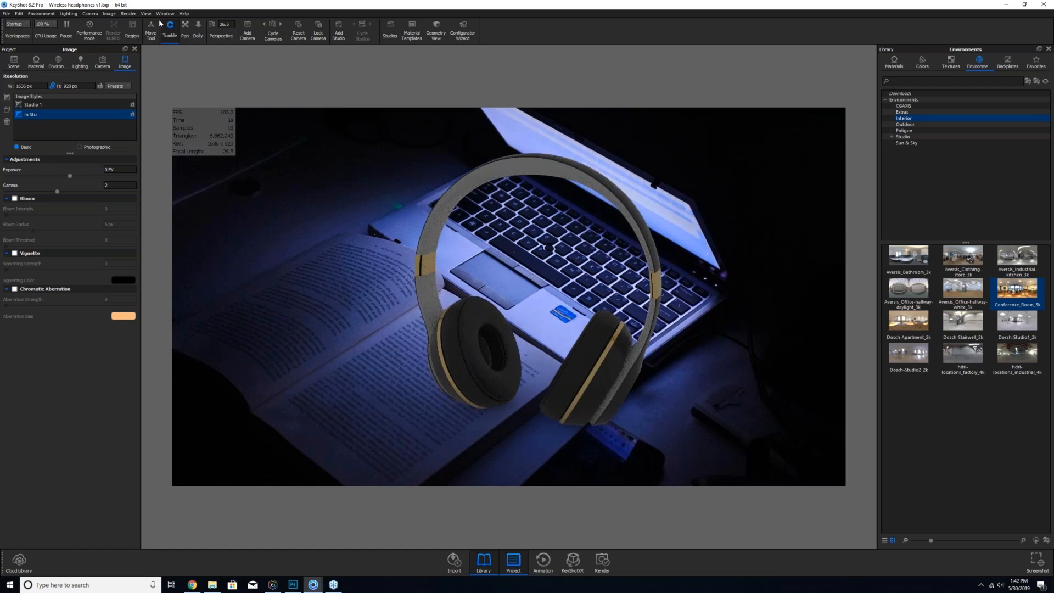
left_click(90, 13)
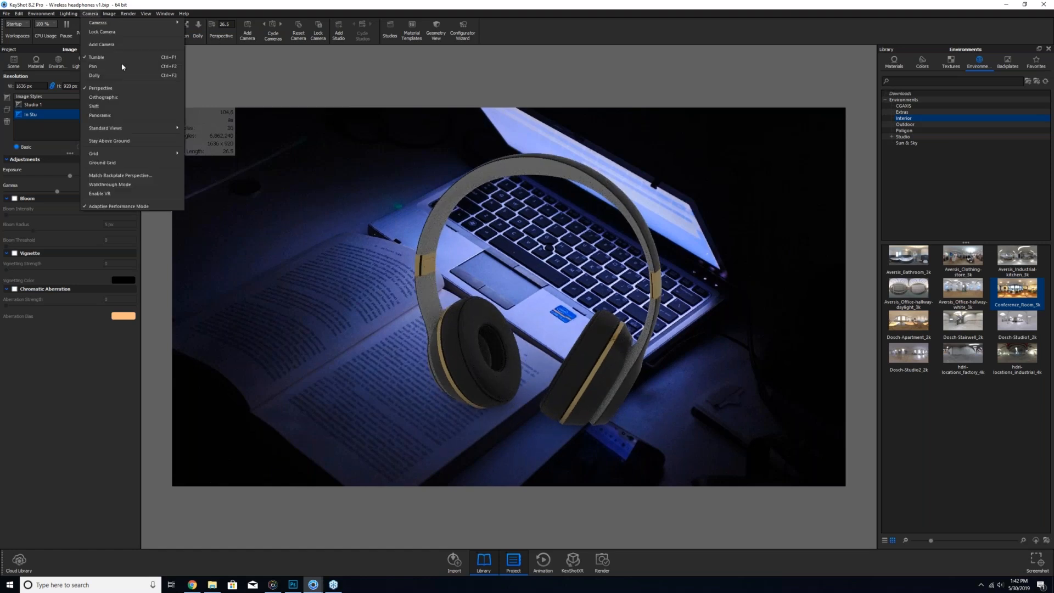
left_click(149, 175)
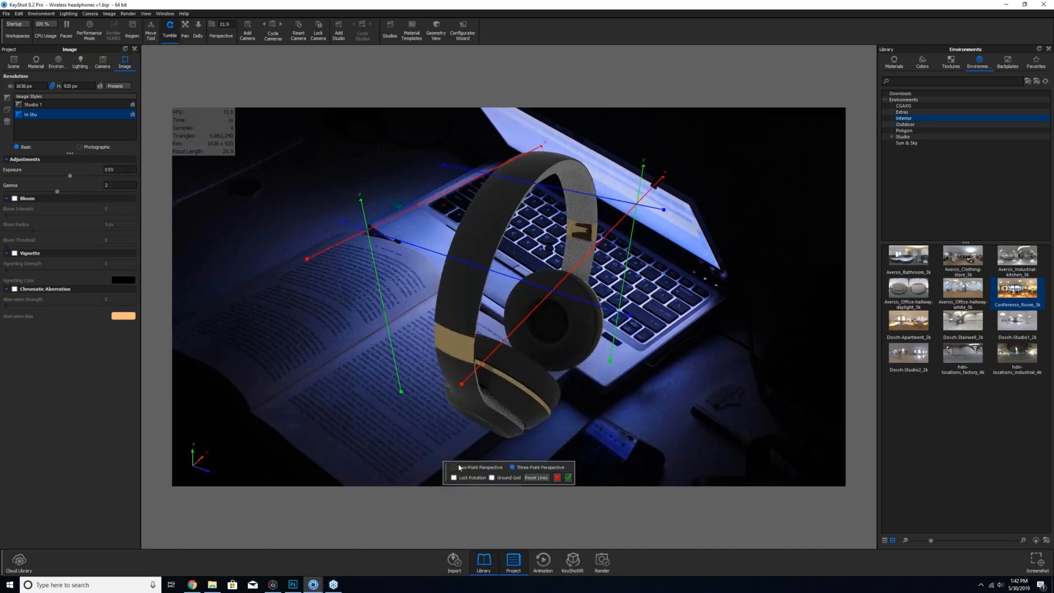
left_click(454, 467)
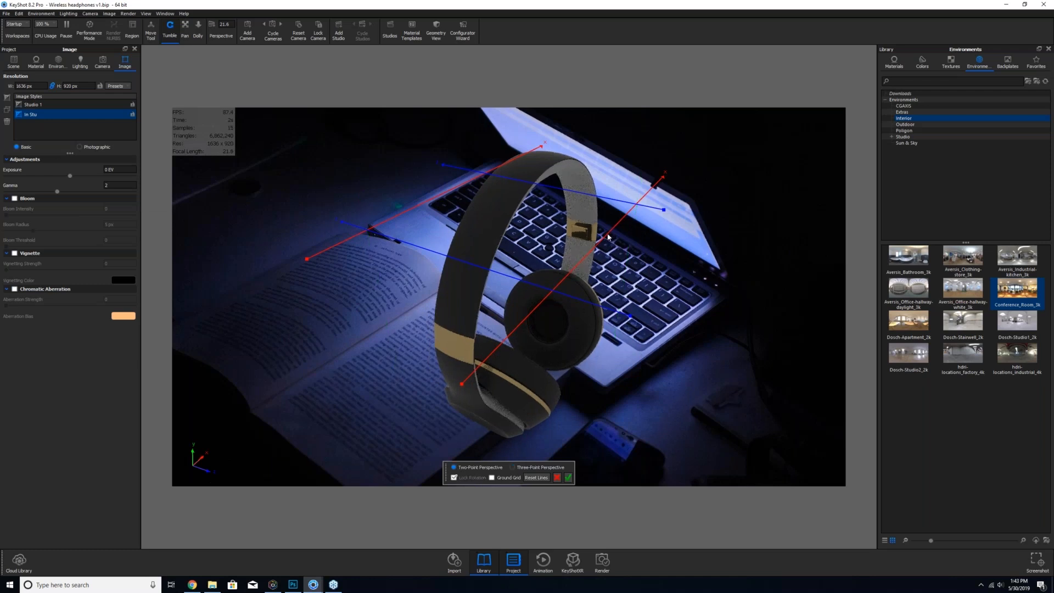
left_click_drag(608, 237, 767, 207)
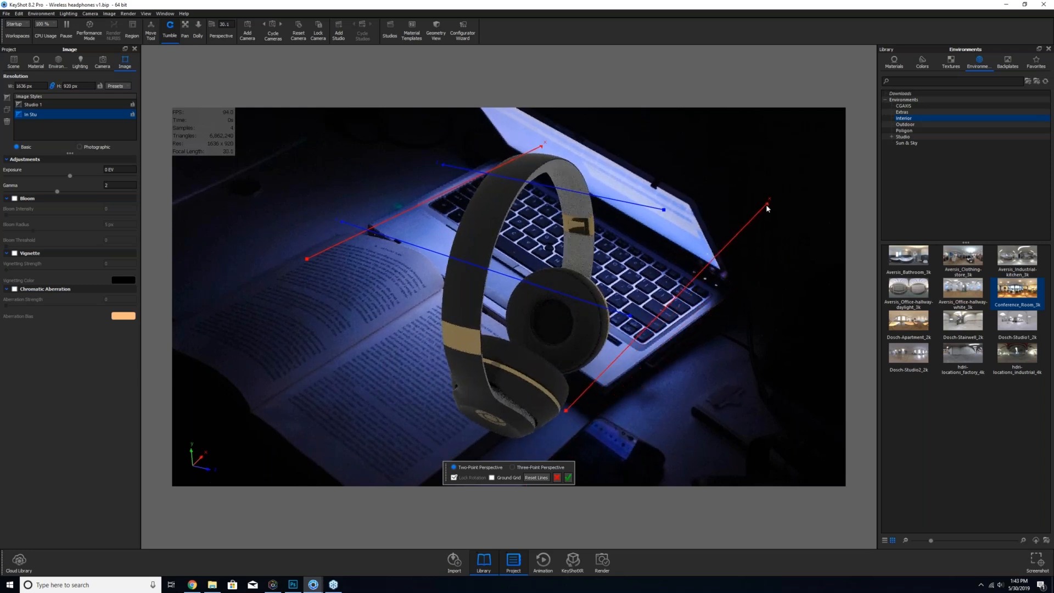
left_click_drag(759, 258, 744, 286)
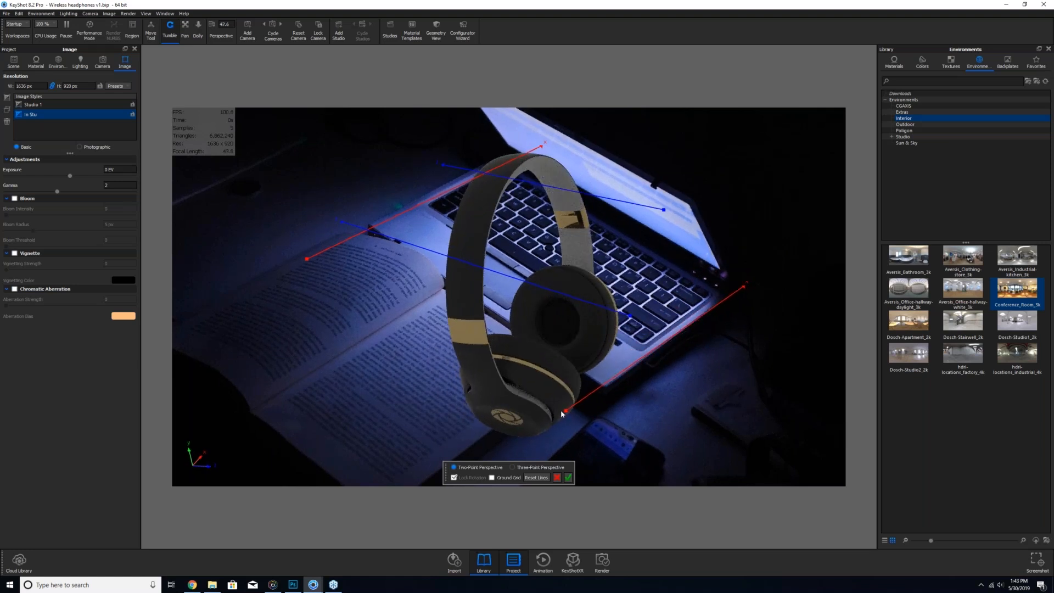
left_click_drag(562, 413, 566, 414)
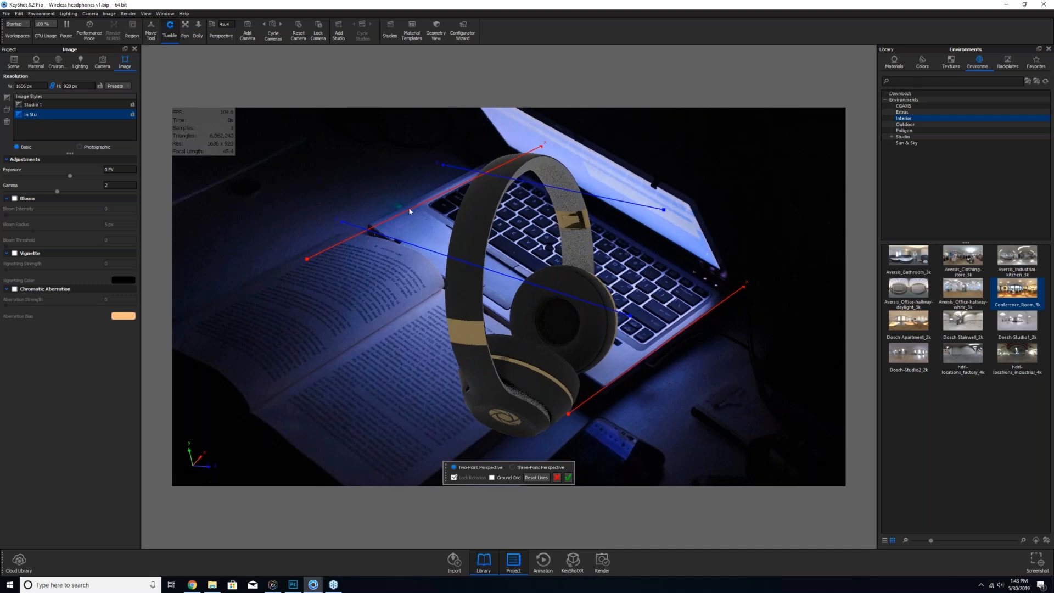
left_click_drag(533, 148, 529, 137)
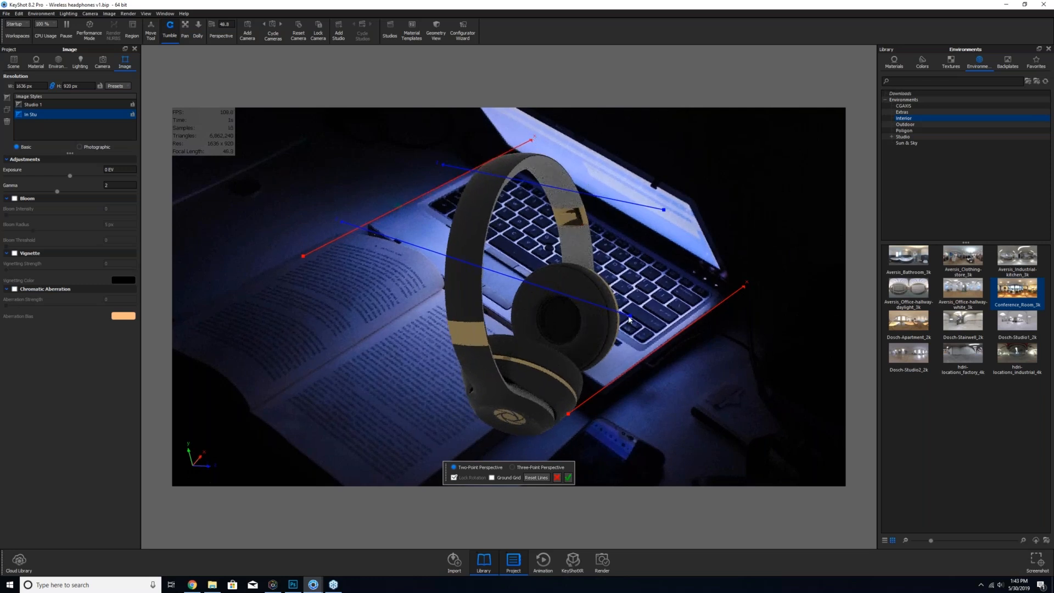
- Align the blue perspective guide lines with the laptop's front edge and screen hinge, fine-tuning the red line along the short edge by the book
left_click_drag(630, 317, 617, 394)
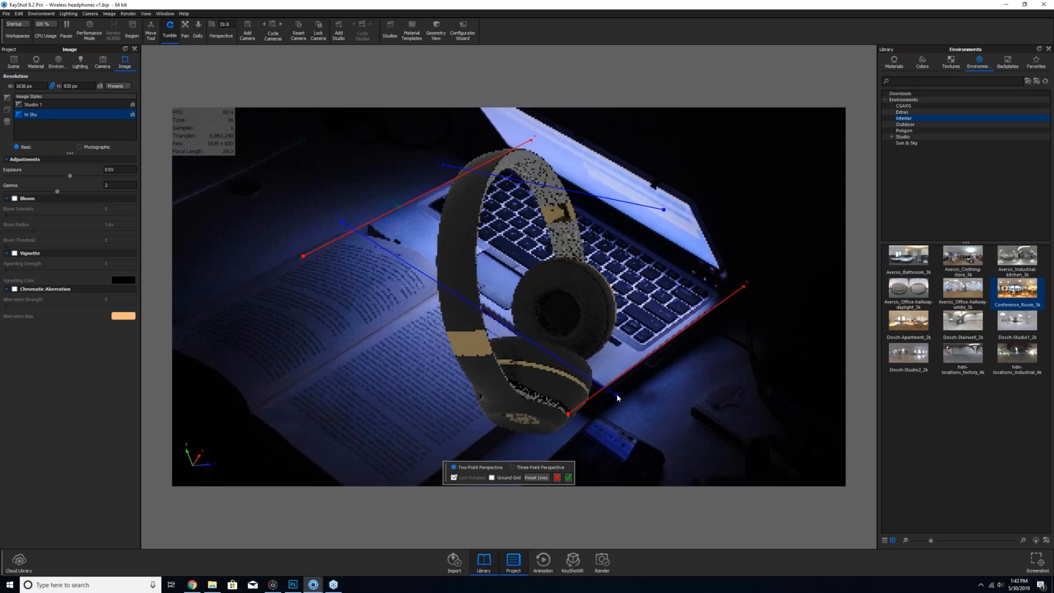
mouse_move(357, 228)
left_mouse_down()
mouse_move(351, 218)
mouse_move(365, 226)
left_mouse_up()
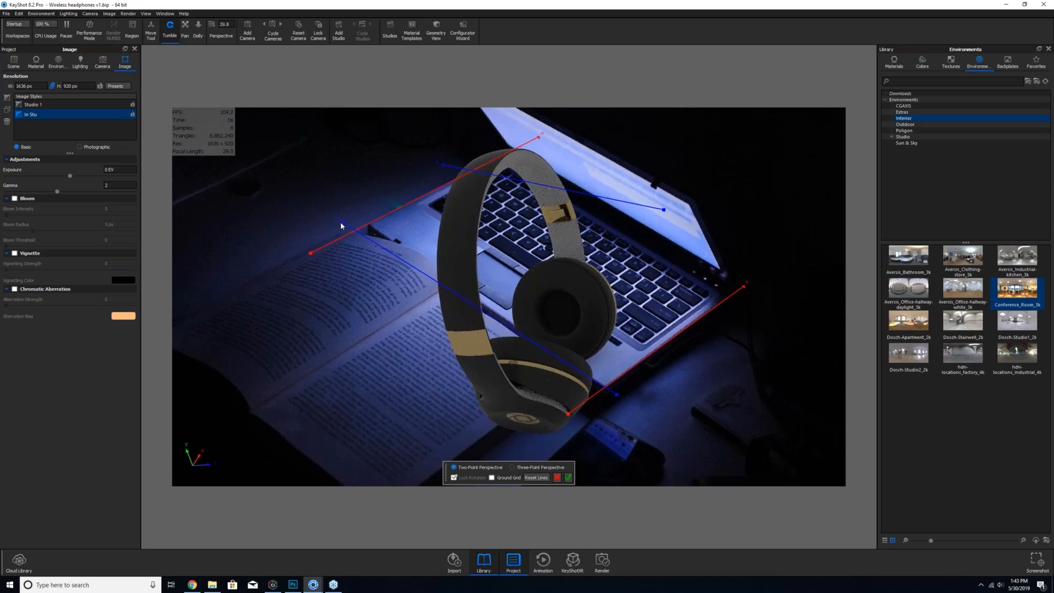
left_click_drag(356, 219, 359, 217)
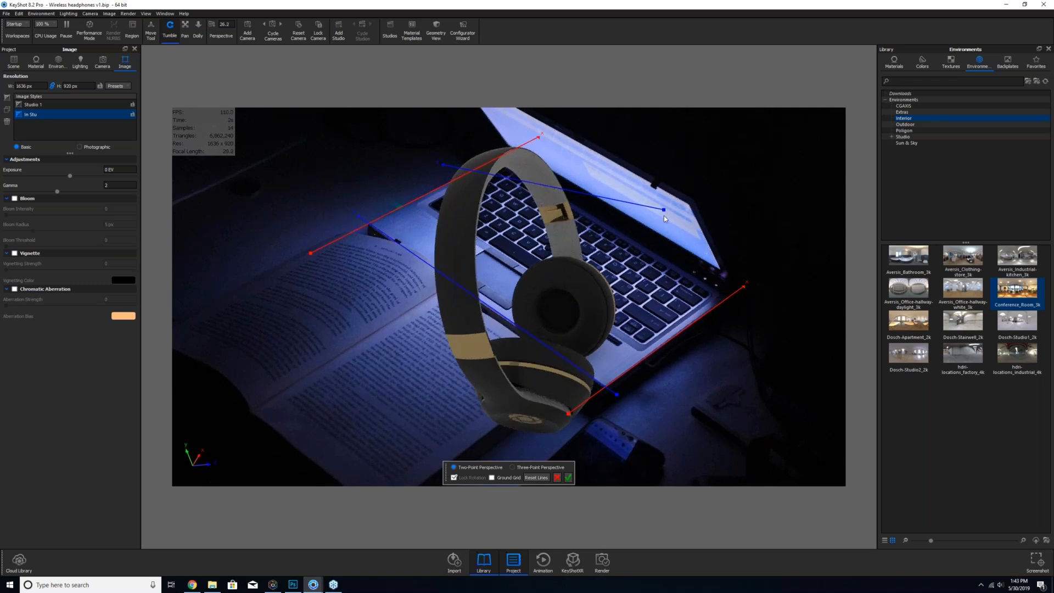
left_click_drag(664, 215, 722, 271)
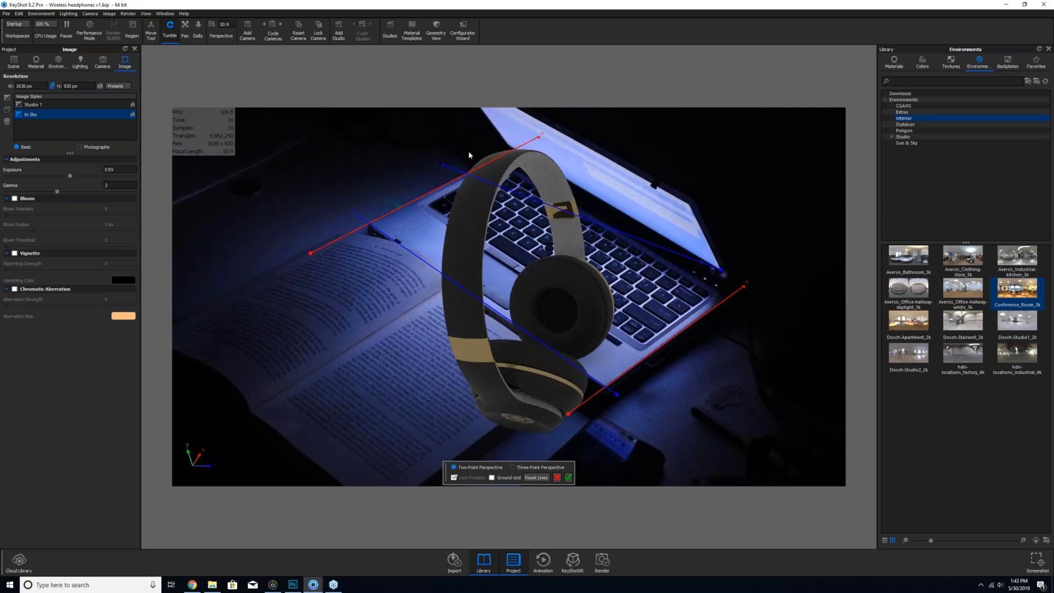
left_click_drag(442, 165, 499, 137)
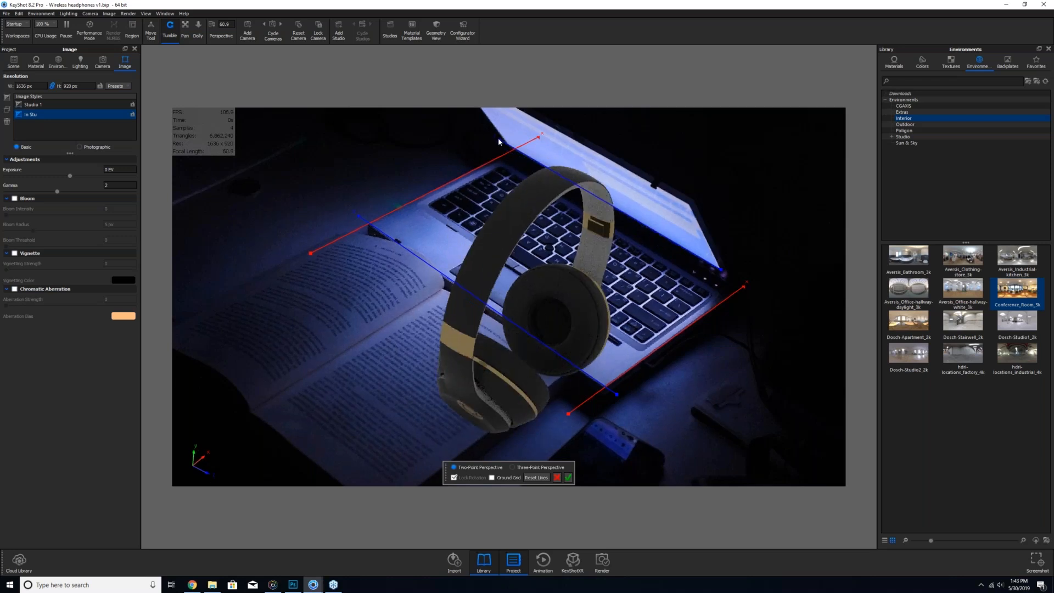
- Lay the headphones flat by setting their X rotation to 0° and accept the backplate perspective match
left_click(13, 62)
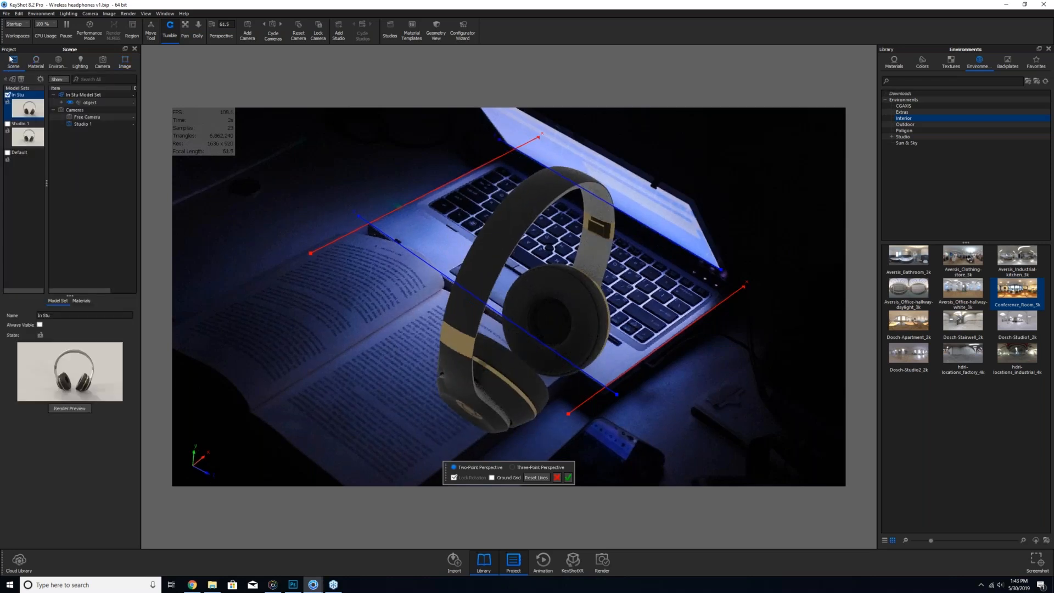
left_click(113, 103)
left_click(70, 301)
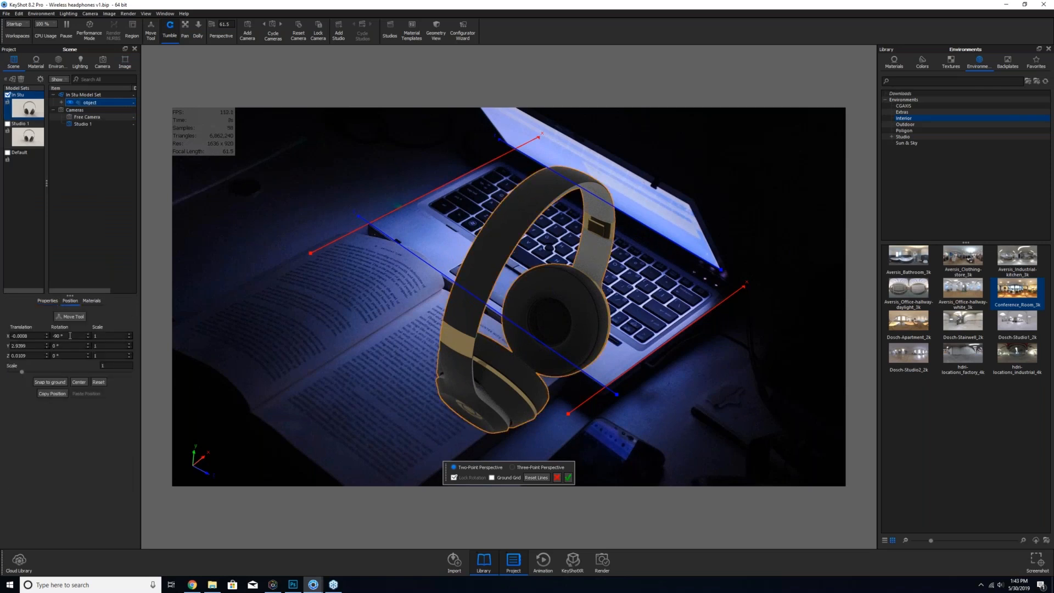
double_click(65, 336)
type("0")
key("Return")
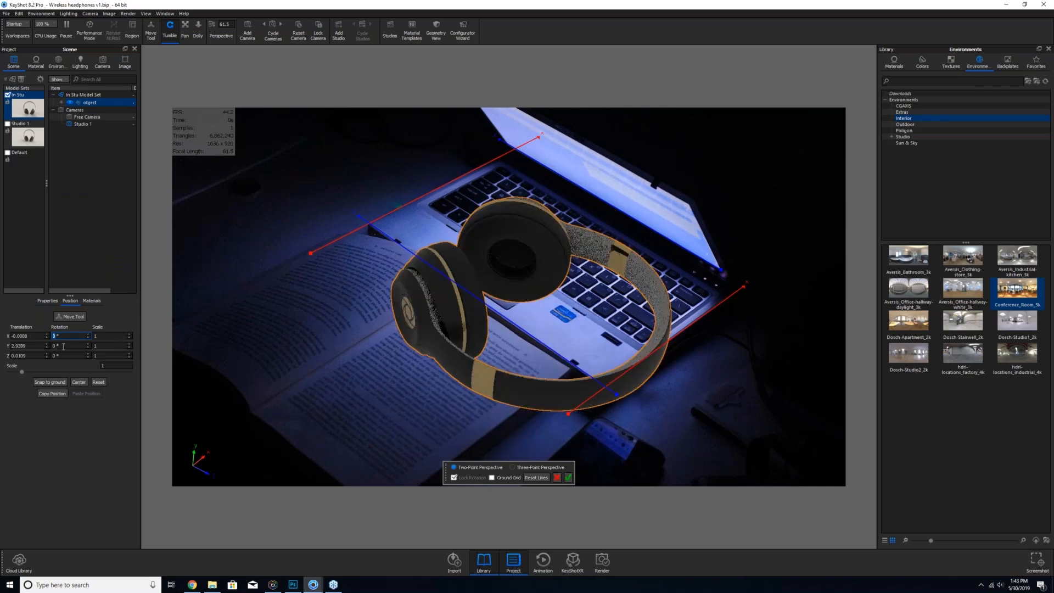
left_click(571, 478)
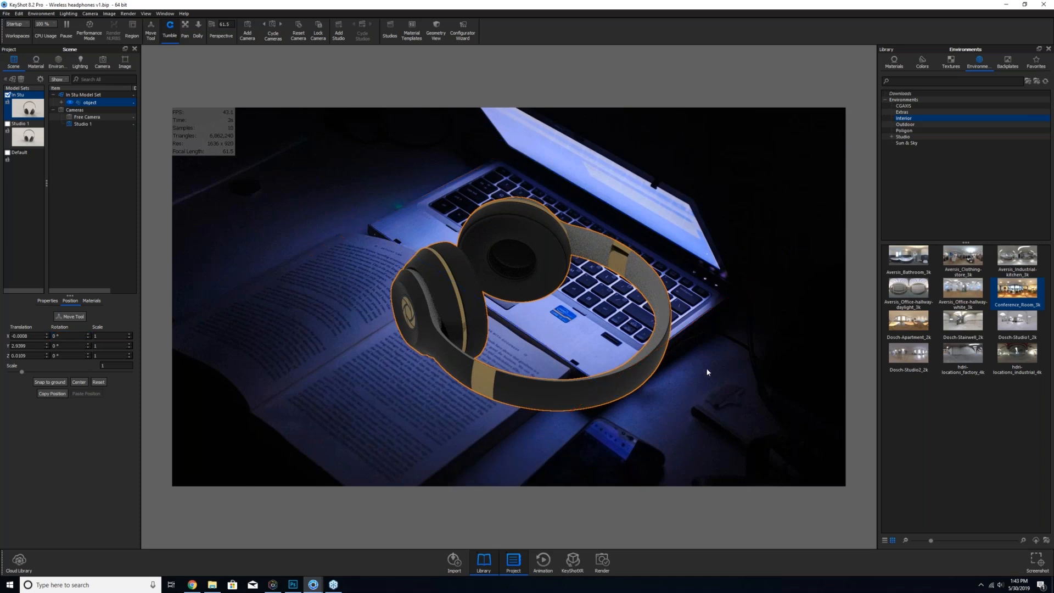
- Lower the headphones with the Move Tool to a Y translation of about 1.25 and tilt them about 10° around X
mouse_move(707, 372)
left_mouse_down()
mouse_move(725, 348)
mouse_move(732, 298)
mouse_move(704, 354)
left_mouse_up()
left_click(122, 124)
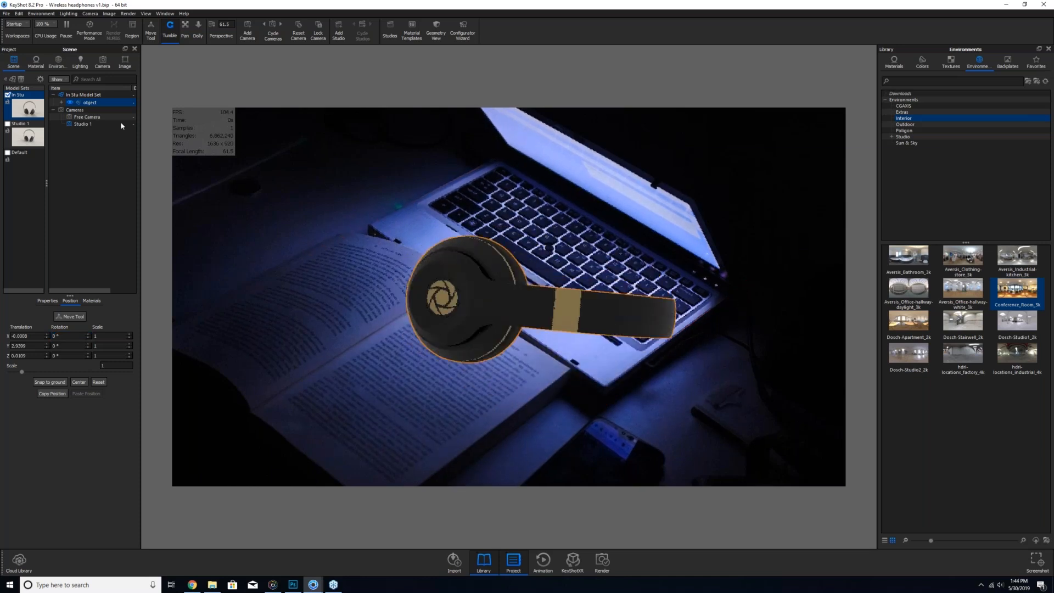
left_click(70, 316)
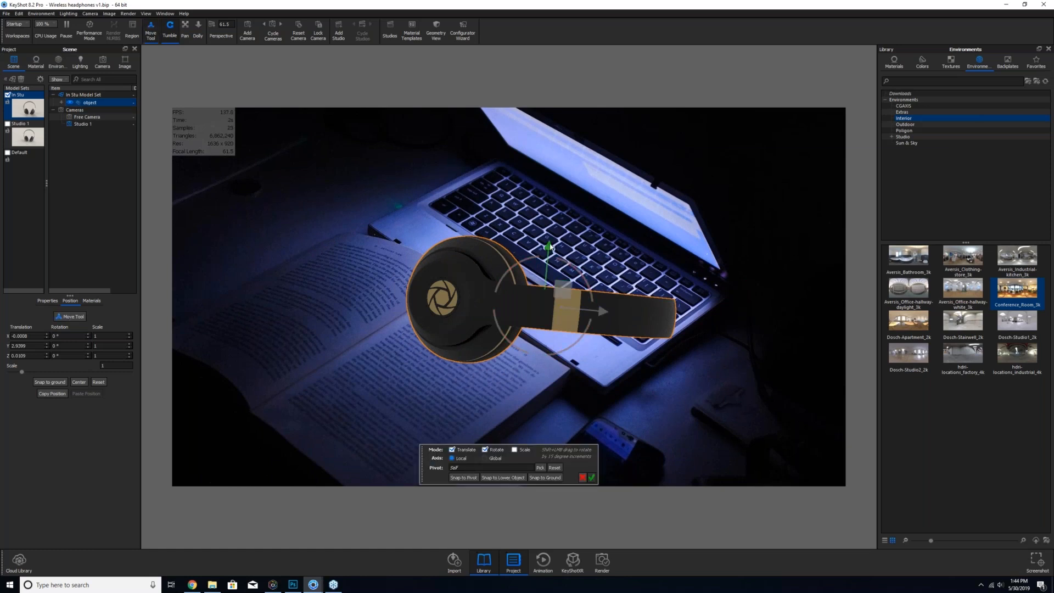
left_click_drag(551, 248, 551, 297)
mouse_move(628, 282)
left_mouse_down()
mouse_move(624, 314)
mouse_move(626, 271)
left_mouse_up()
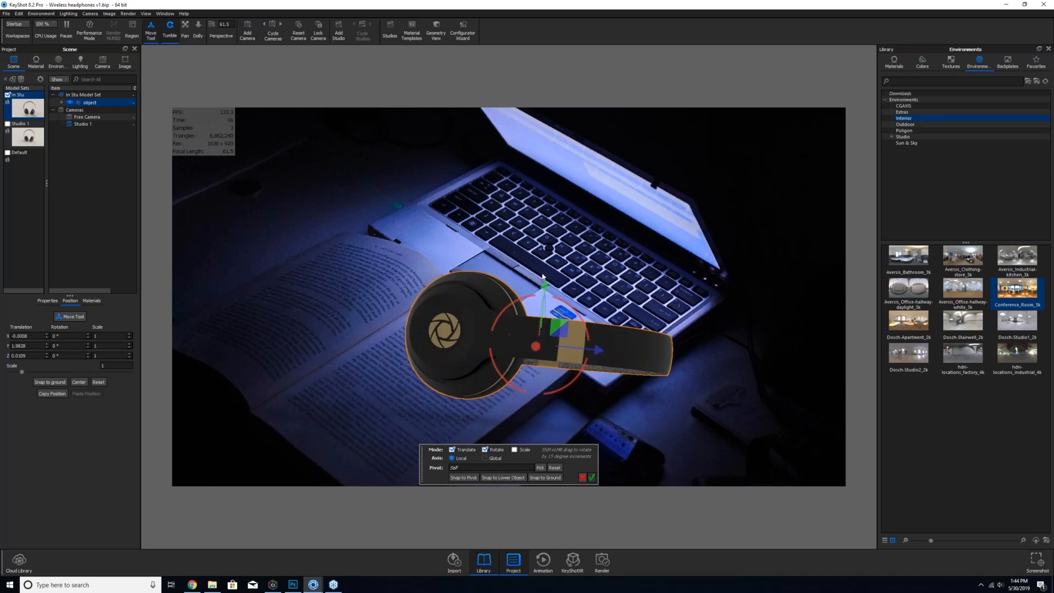
left_click_drag(546, 295, 573, 341)
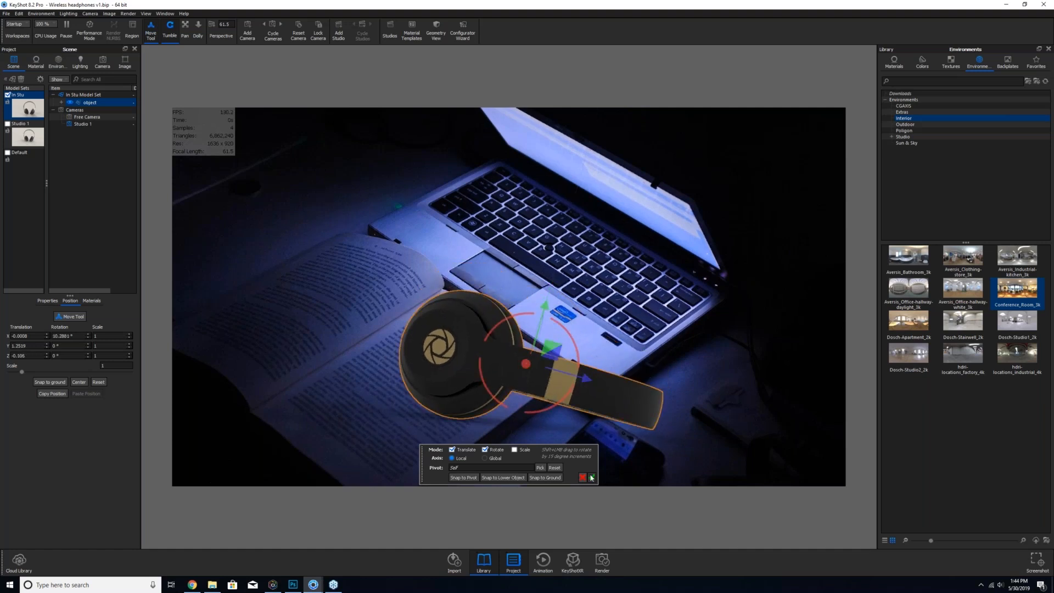
left_click(592, 478)
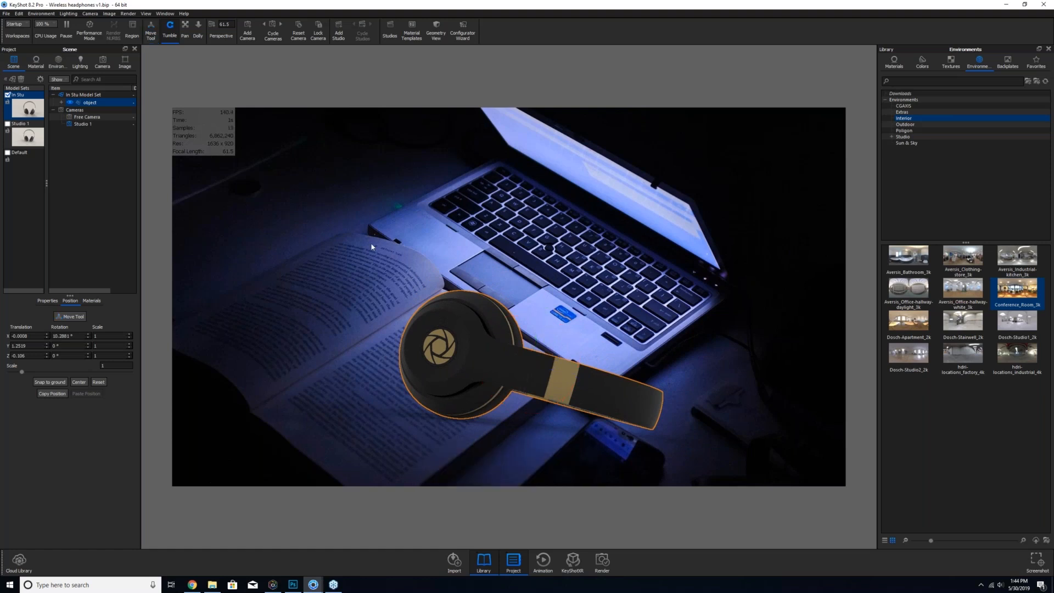
- Reapply the two-point perspective match to the laptop backplate and accept it
left_click(91, 13)
left_click(127, 177)
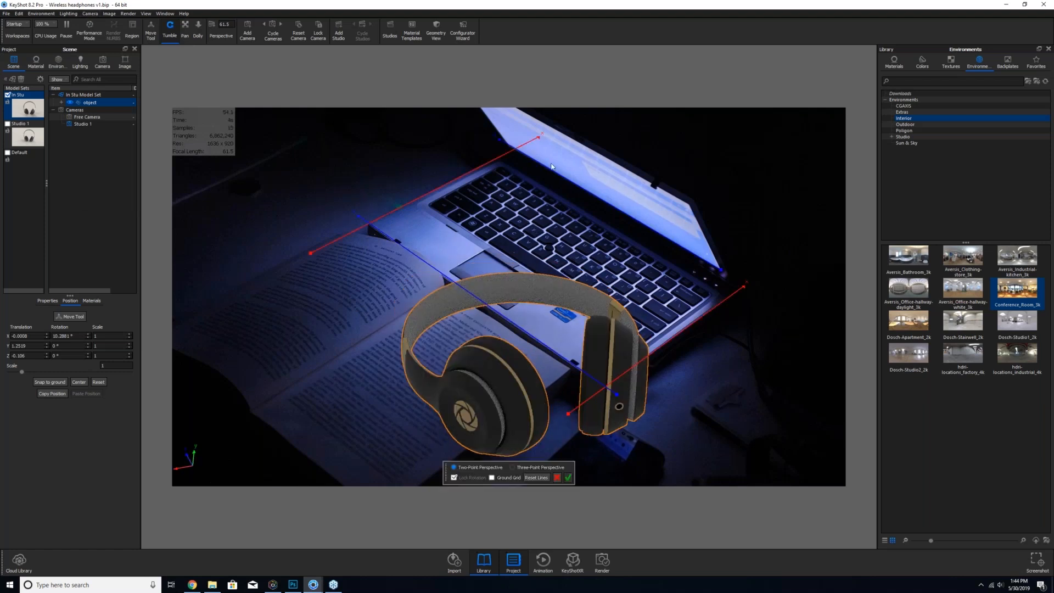
left_click(568, 478)
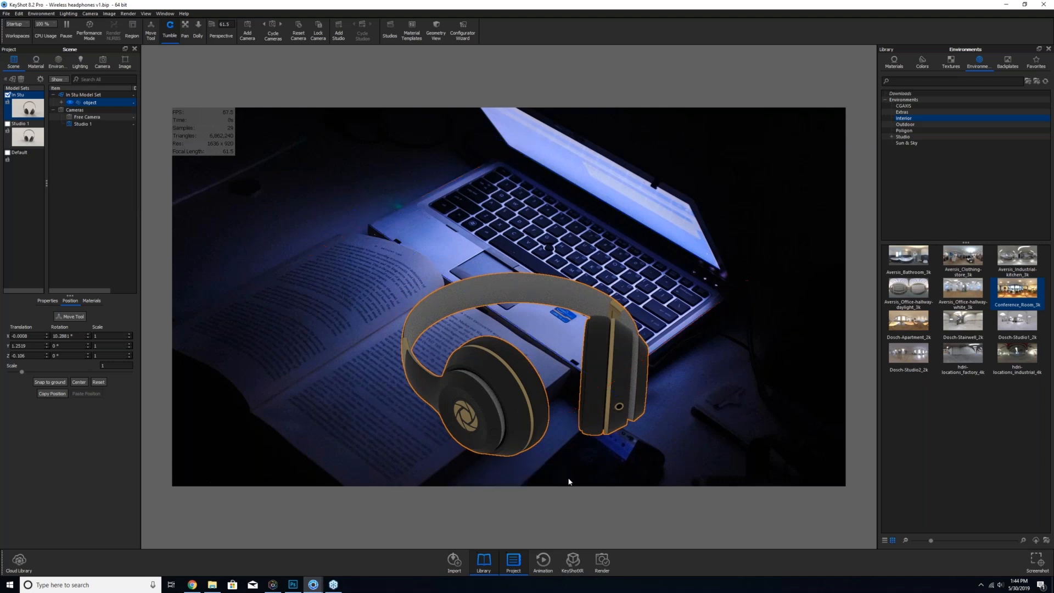
- Set the camera's absolute position to Y 25 and Z -25, keeping its view direction
left_click(102, 61)
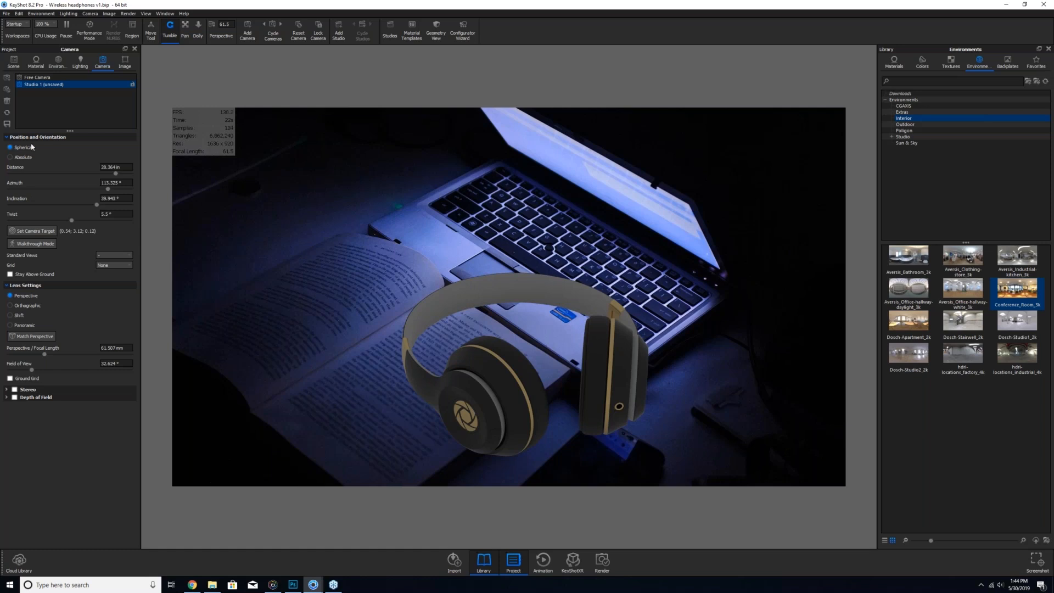
left_click(9, 157)
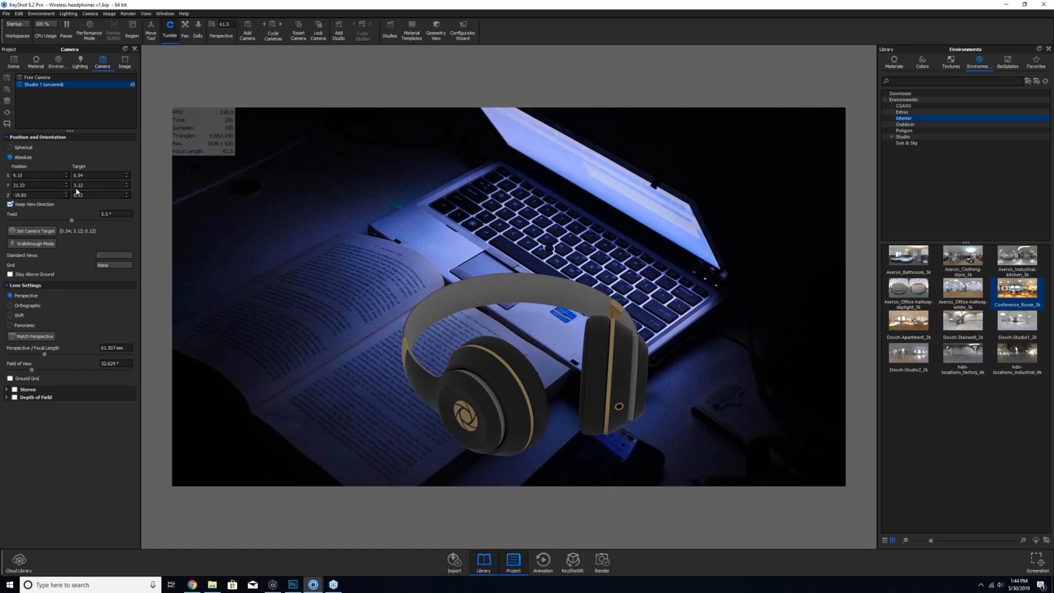
left_click_drag(33, 186, 4, 186)
type("25")
key("Return")
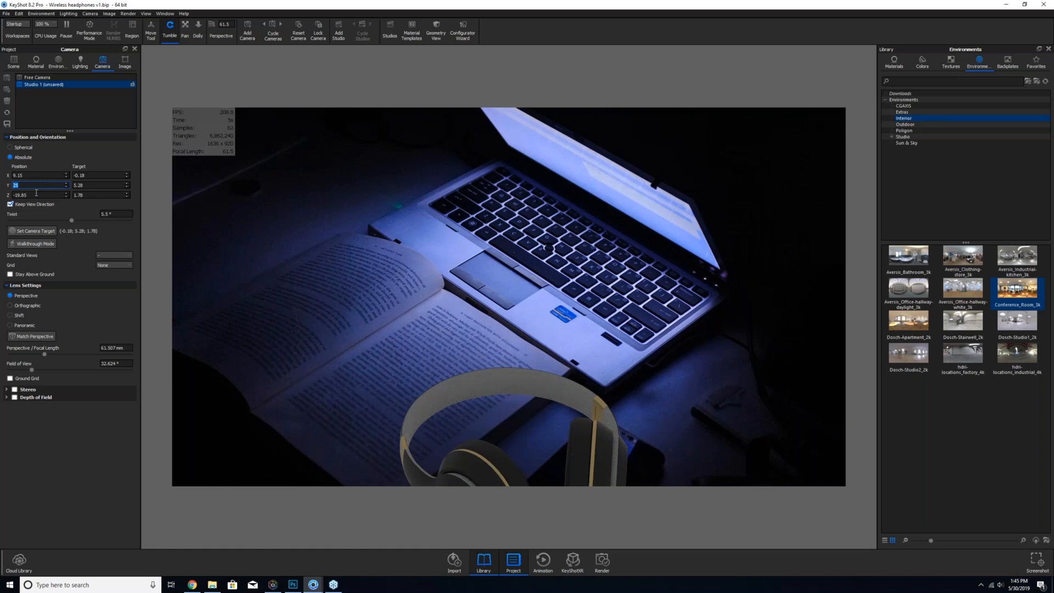
key("Tab")
type("-")
key("Return")
type("-")
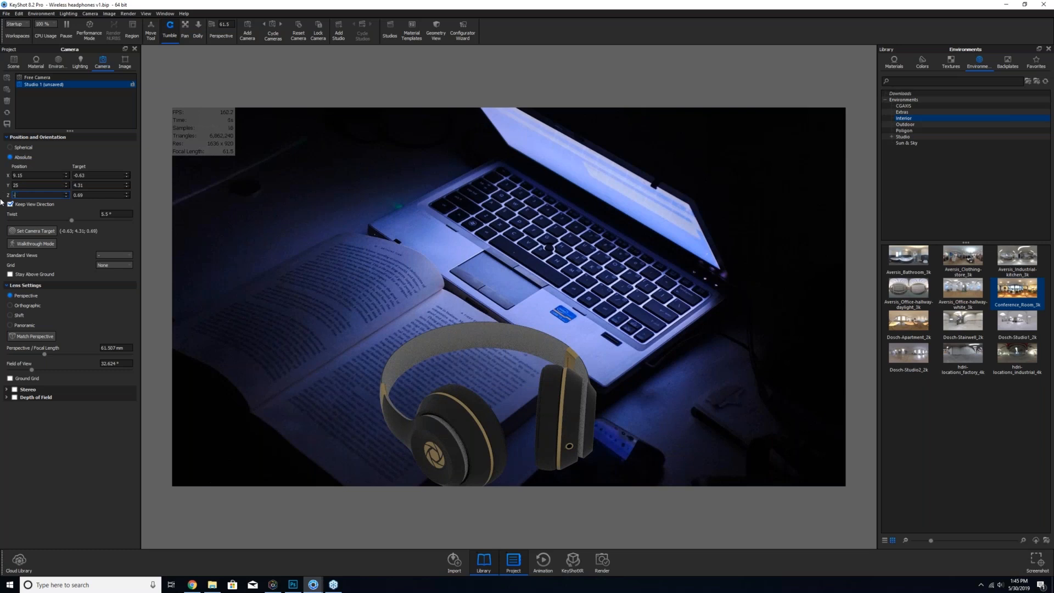
type("25")
key("Return")
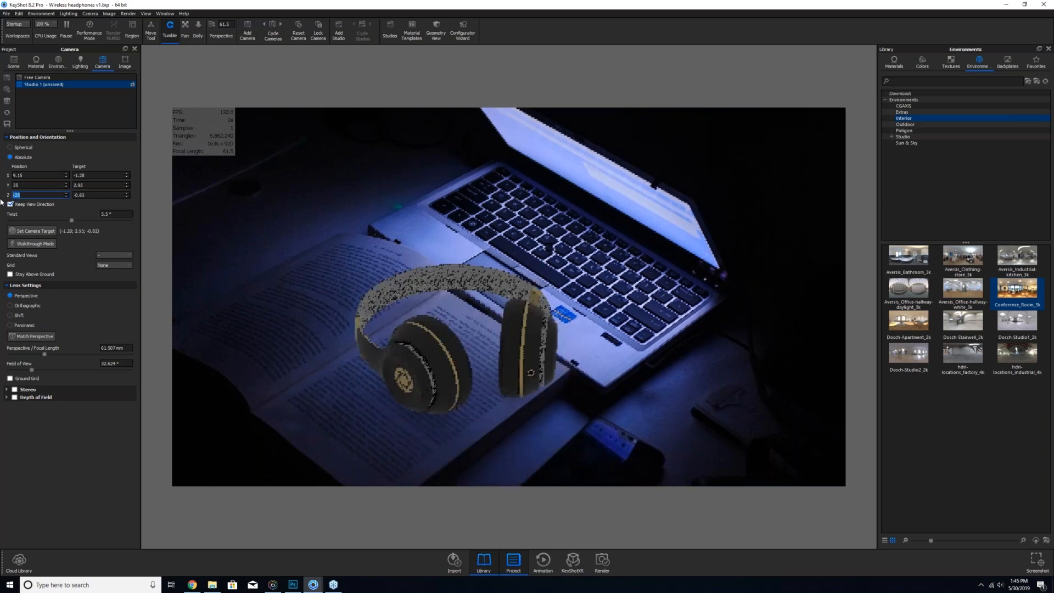
left_click(44, 173)
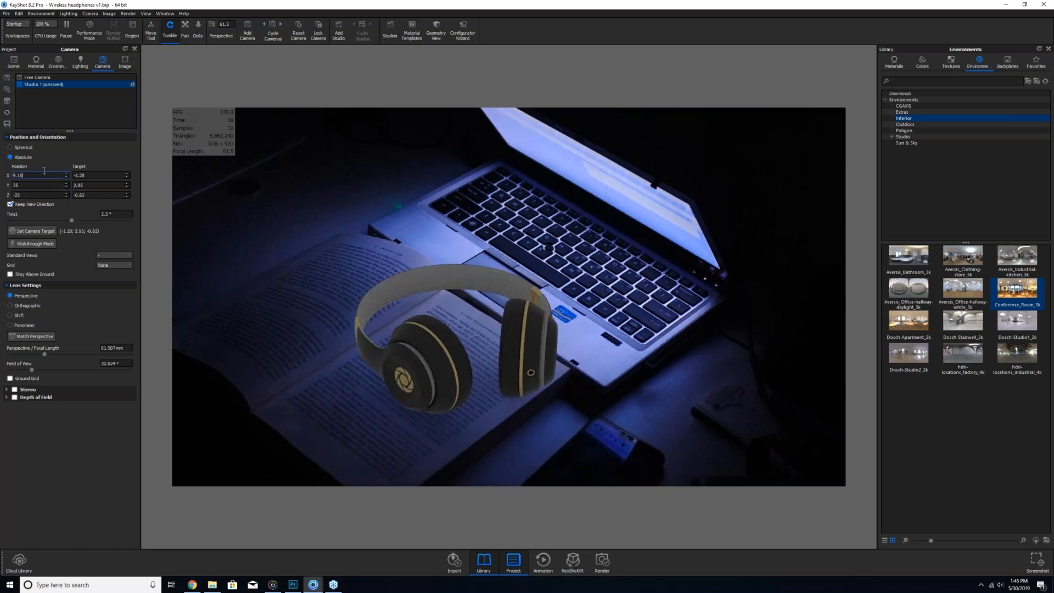
- Swing the camera to a spherical azimuth of about 41.76° and save the view as a new camera named In Situ
left_click(10, 147)
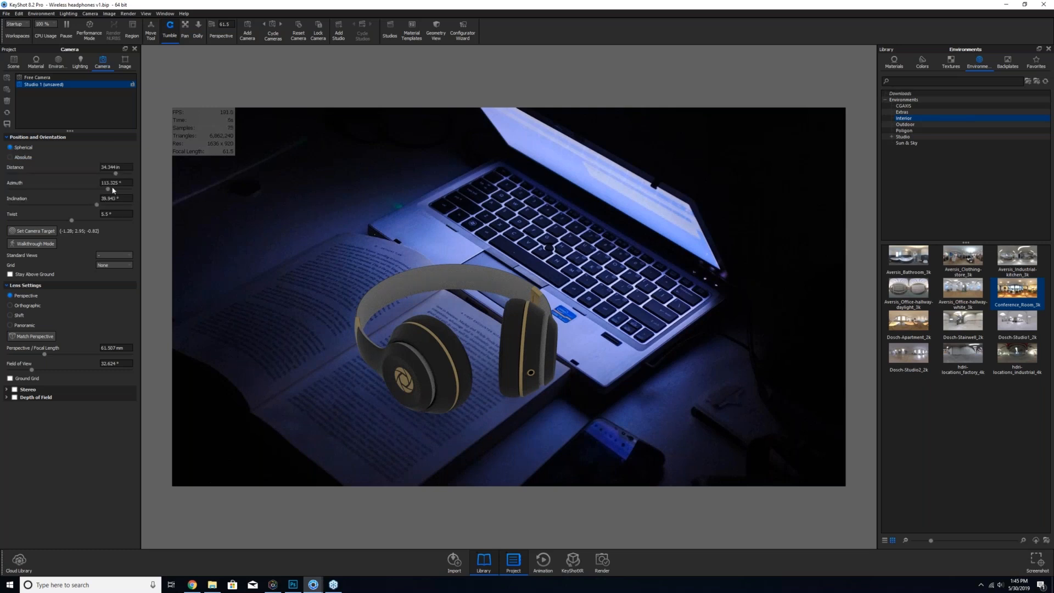
left_click_drag(112, 189, 88, 192)
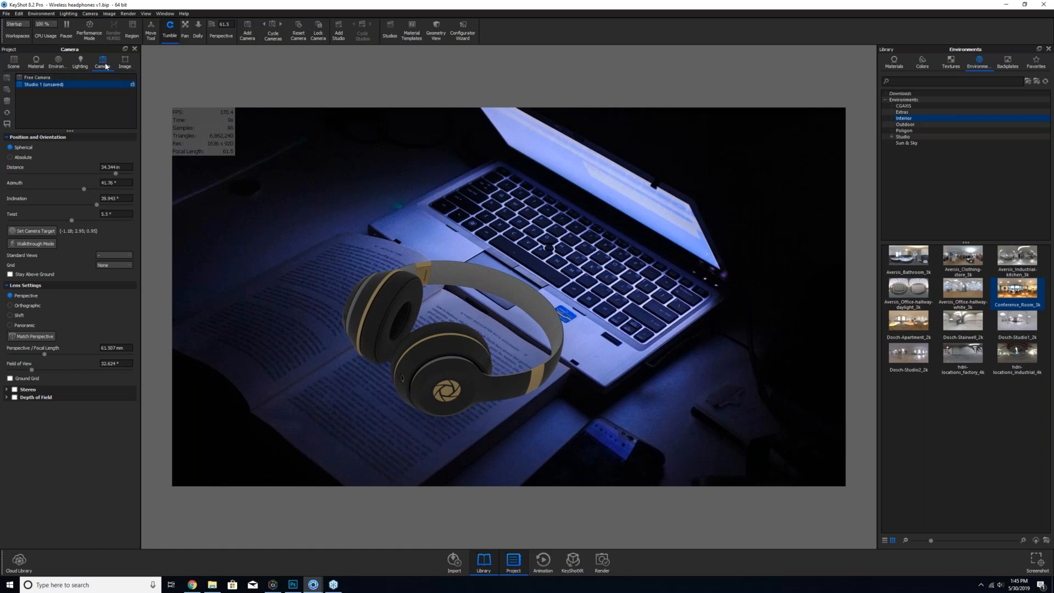
left_click(6, 78)
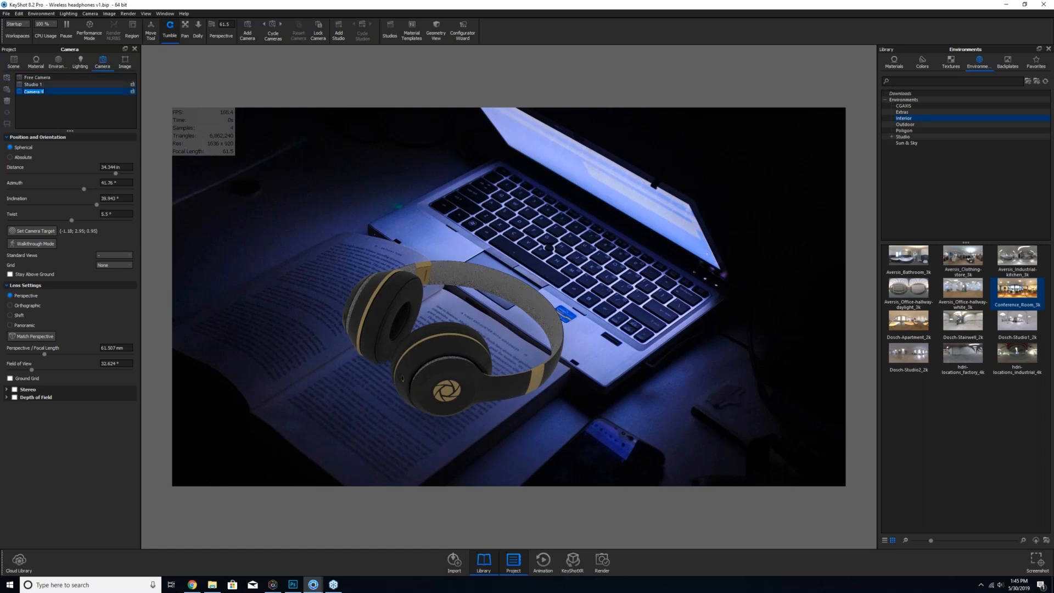
key("BackSpace")
- Set the In Situ environment's background color to black with a value of 0%
left_click(61, 66)
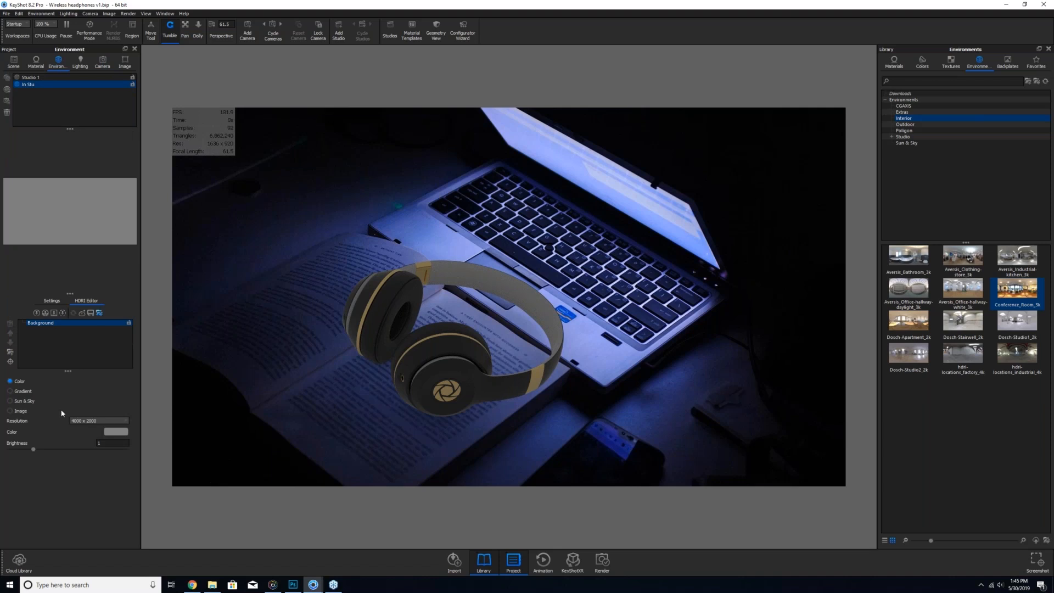
left_click(115, 431)
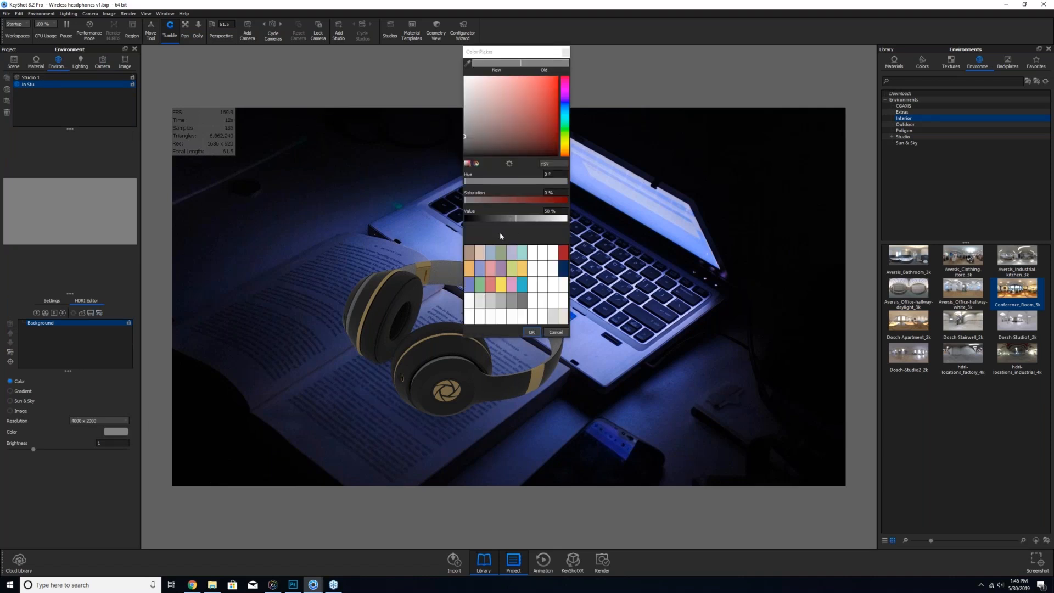
left_click_drag(515, 218, 447, 221)
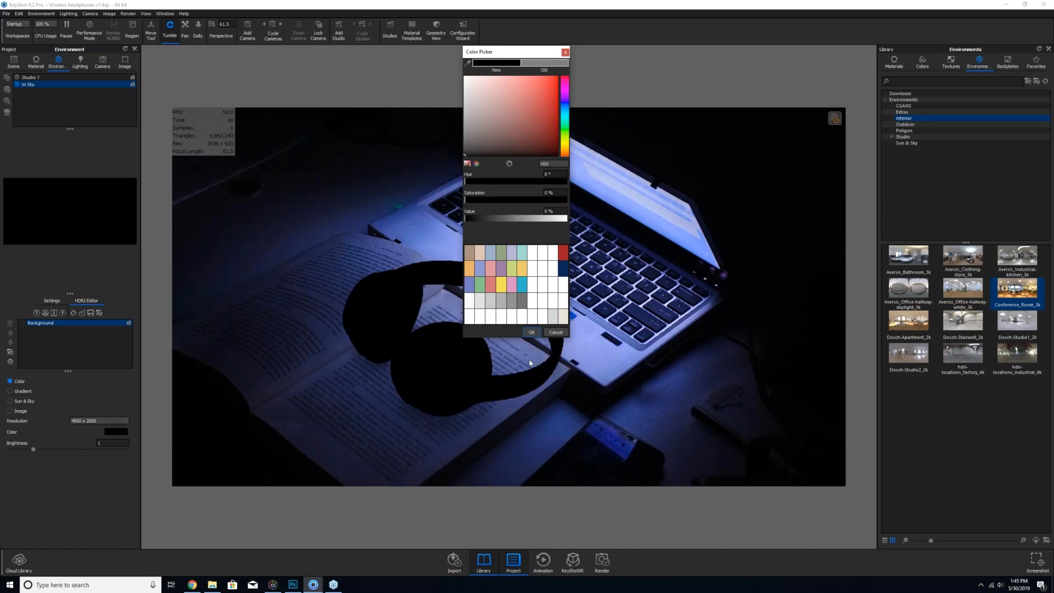
key("Return")
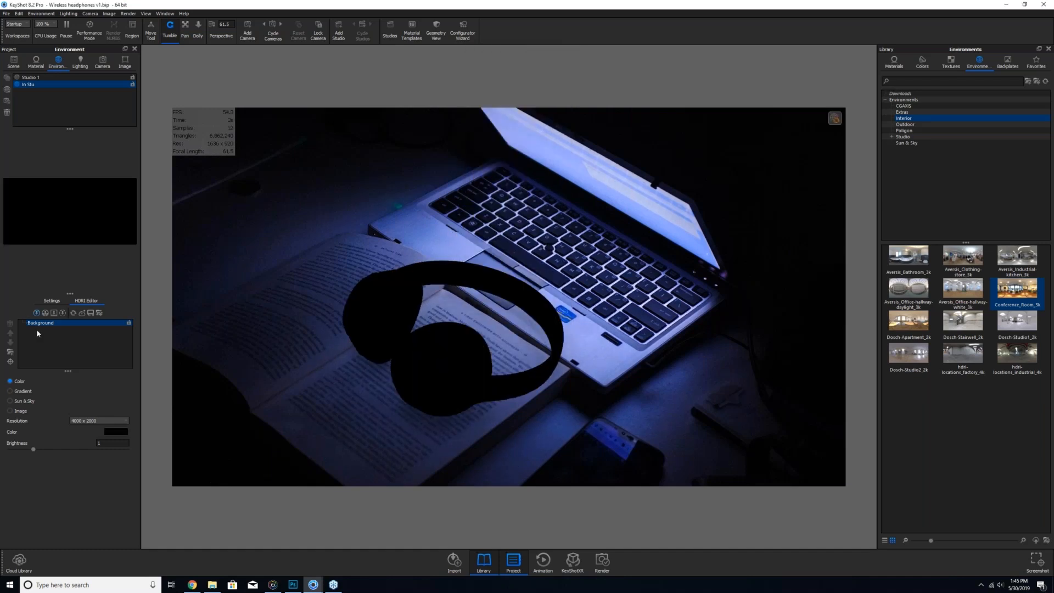
- Add a light pin to the In Situ environment and position it at about 46.8° azimuth and -28° elevation
left_click(36, 314)
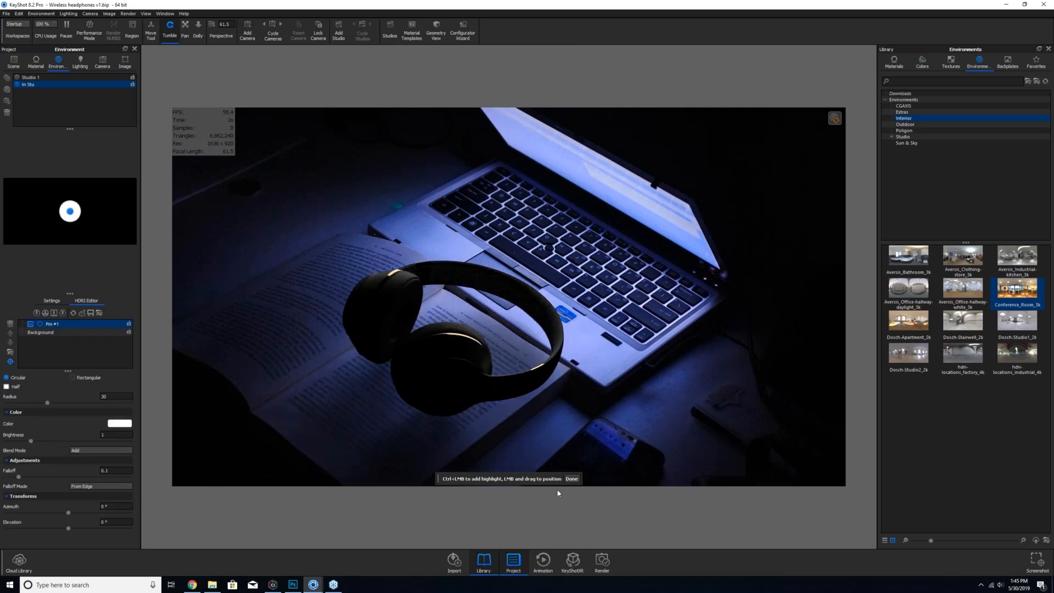
left_click(556, 364)
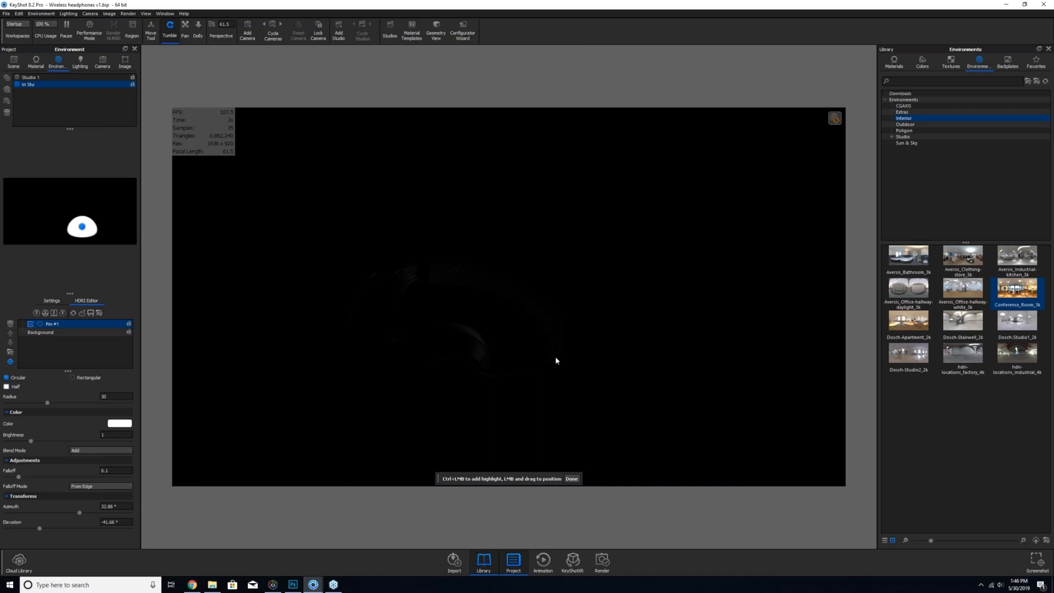
left_click_drag(556, 361, 551, 338)
left_click(493, 293)
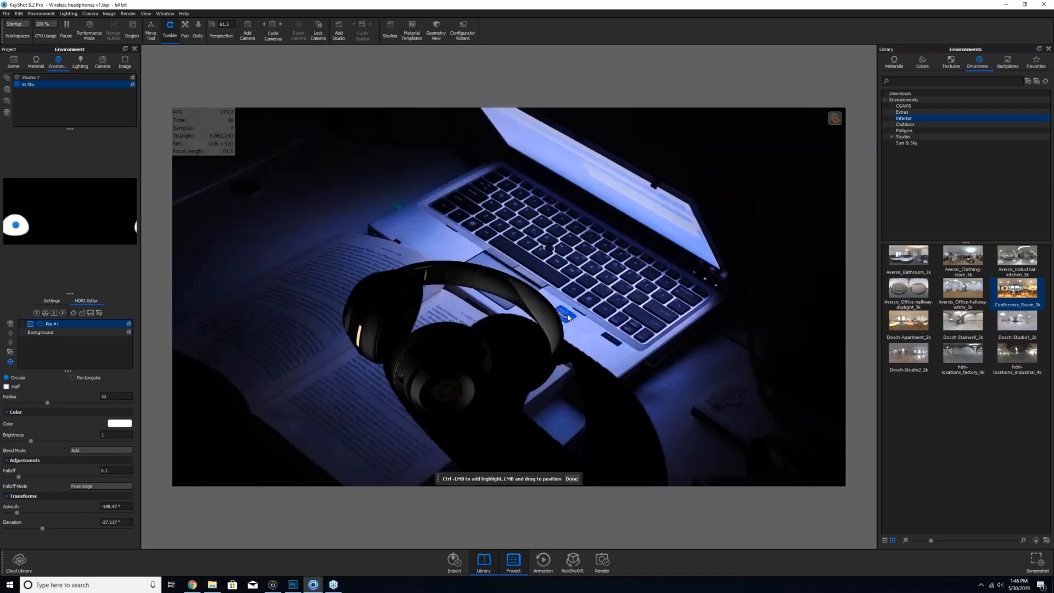
left_click(557, 365)
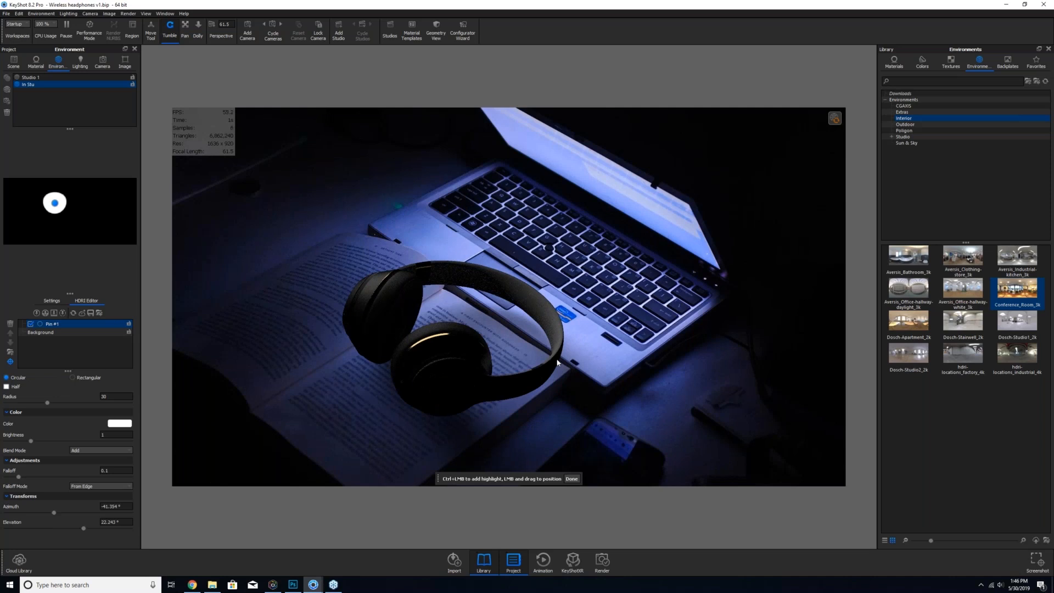
left_click_drag(557, 362, 564, 334)
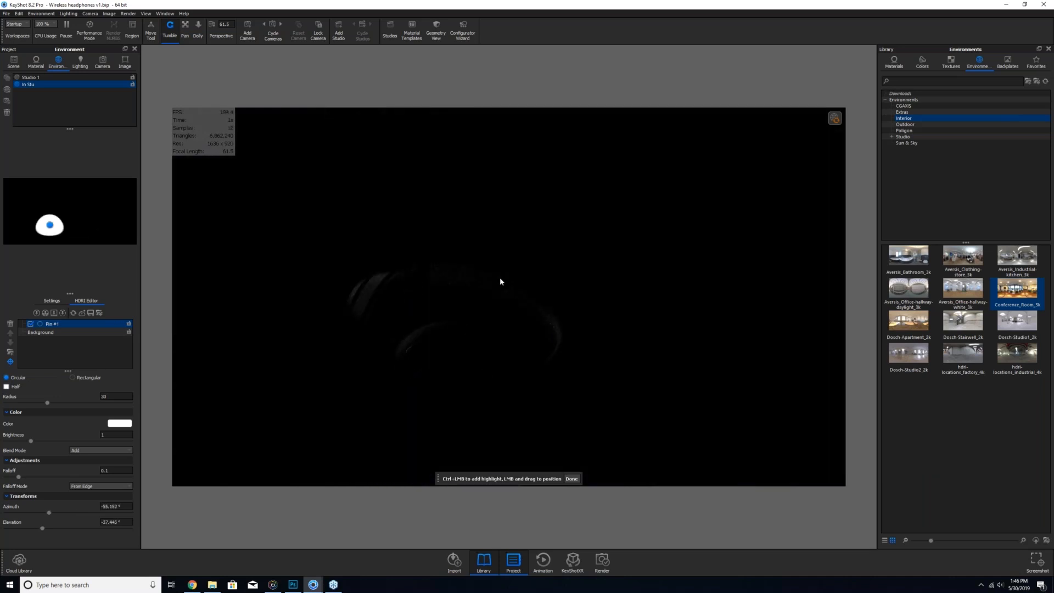
left_click(414, 355)
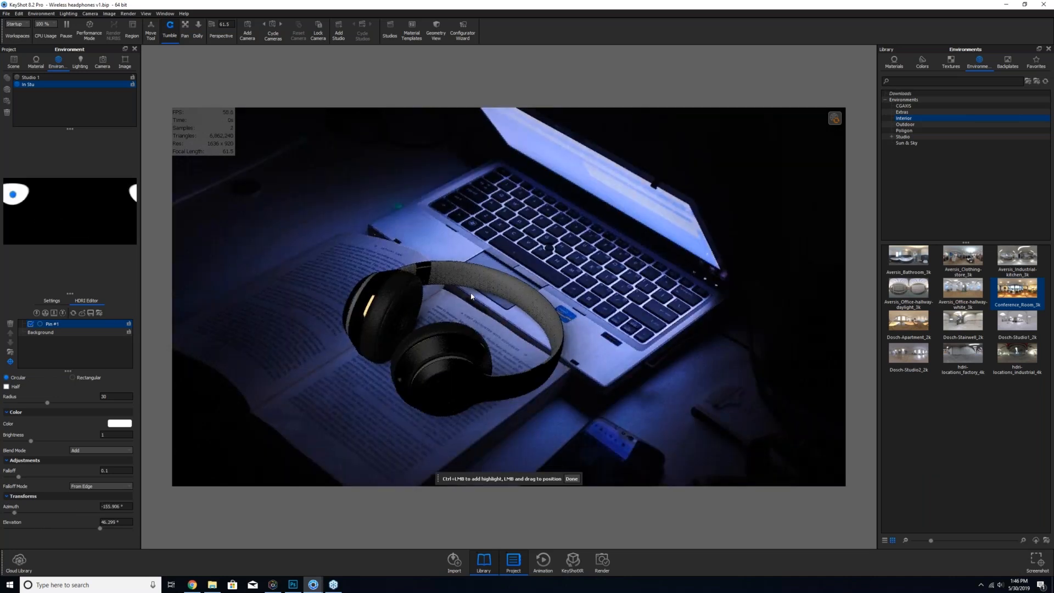
left_click_drag(14, 195, 88, 222)
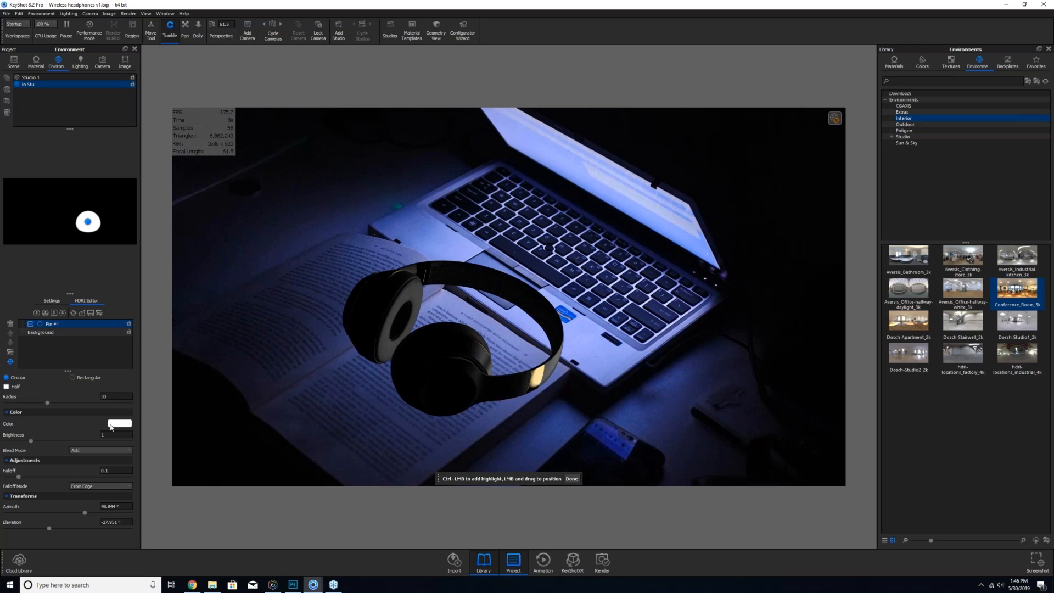
- Color the light pin with the pale blue sampled from the laptop screen and finish the highlight placement
left_click(111, 426)
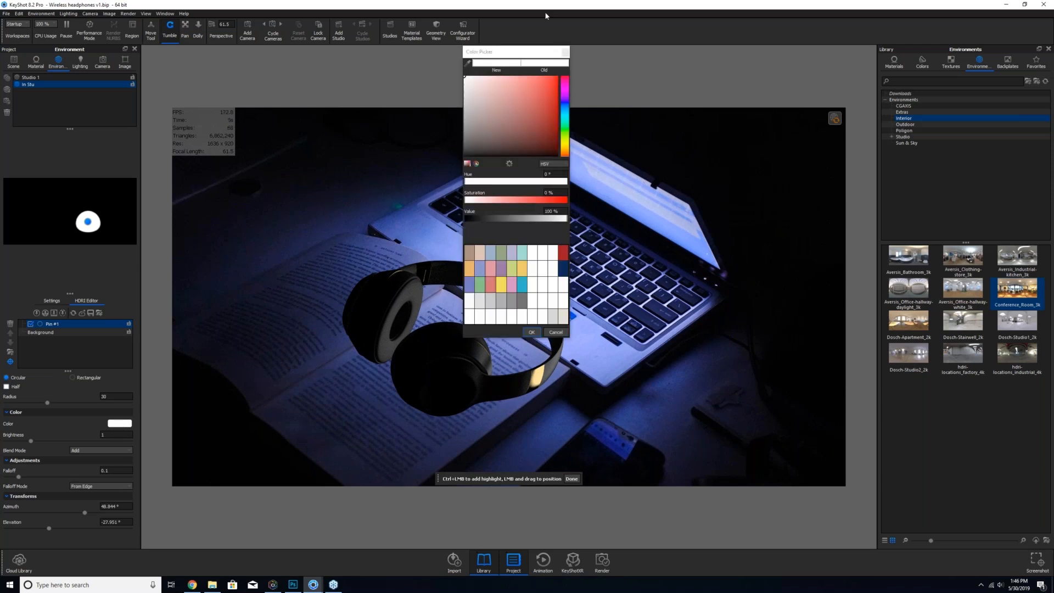
left_click(470, 64)
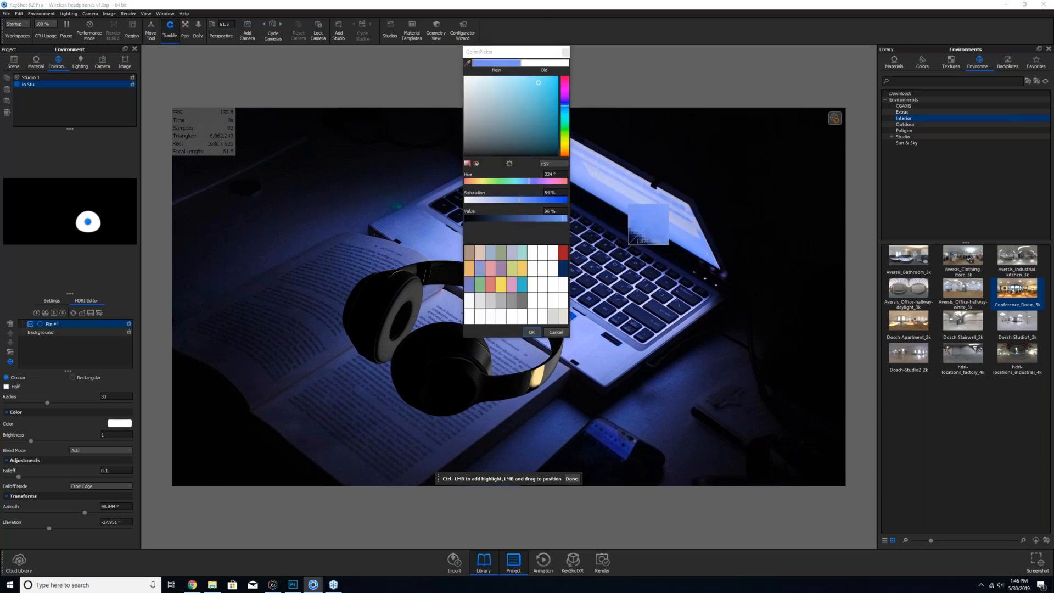
left_click(650, 224)
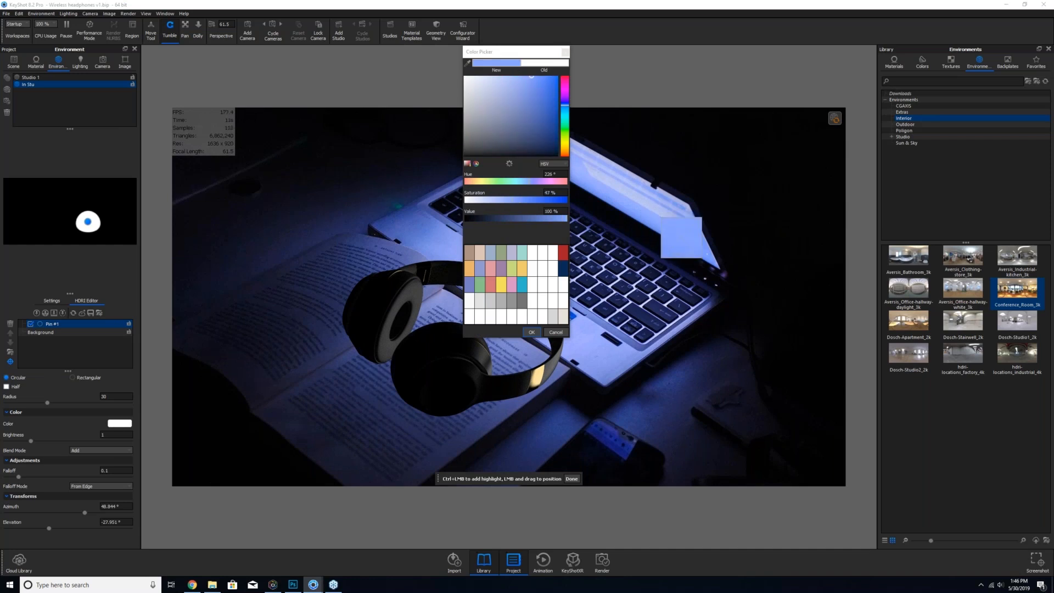
left_click(531, 332)
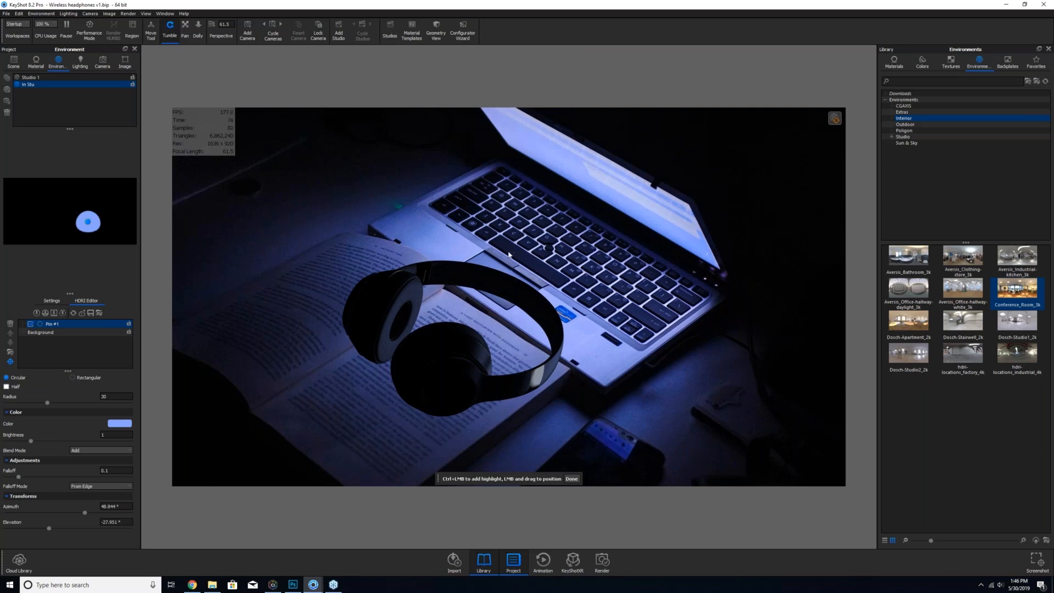
left_click(574, 479)
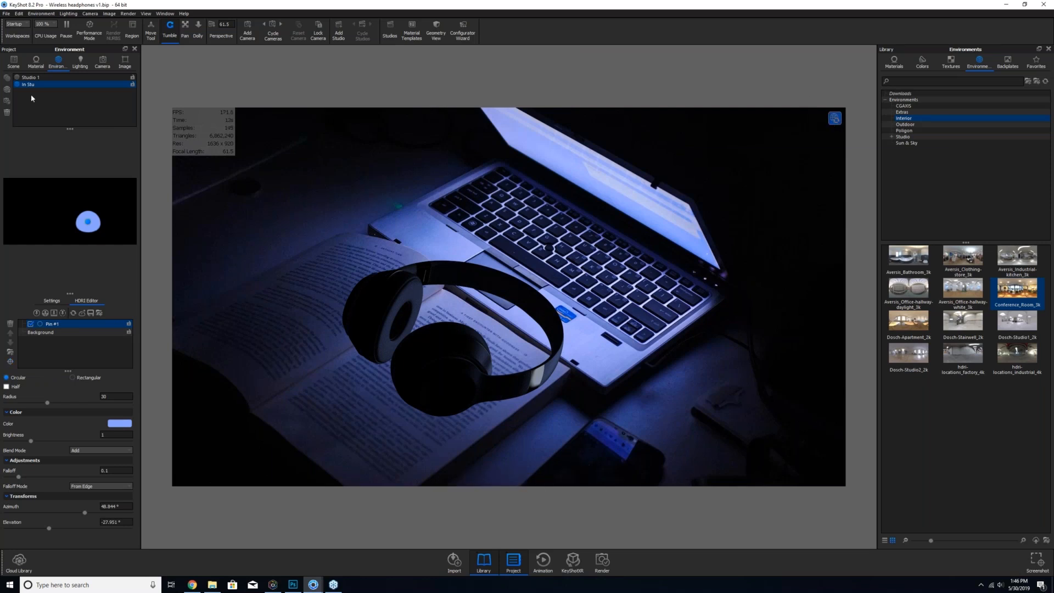
left_click(14, 64)
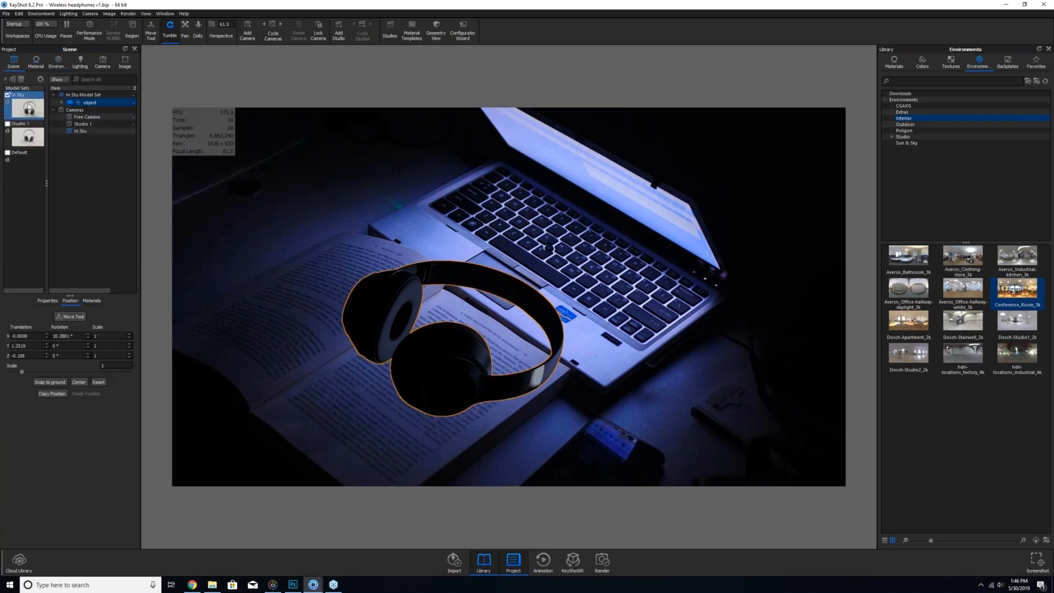
left_click(57, 62)
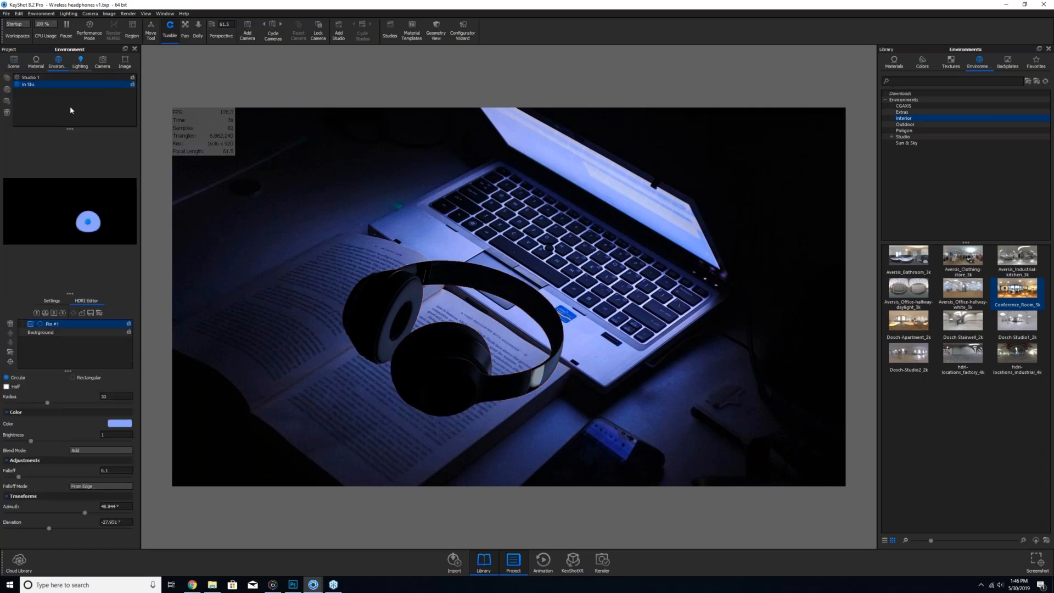
left_click(80, 61)
left_click(101, 64)
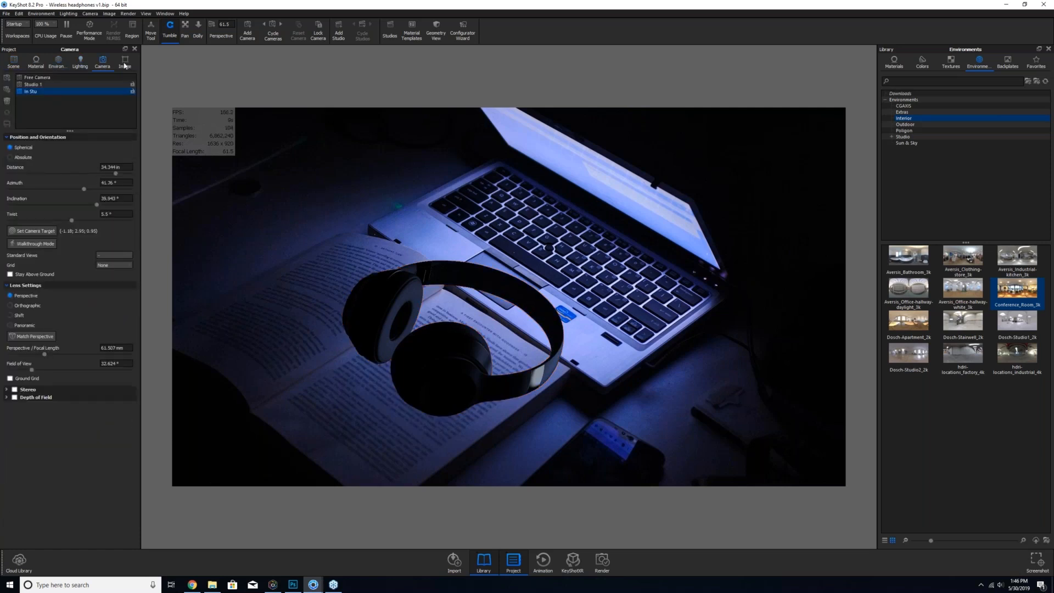
- Make the In Situ image style photographic with 0.1 white balance, and enable its curve with whites 0.092 and lights -0.208
left_click(126, 61)
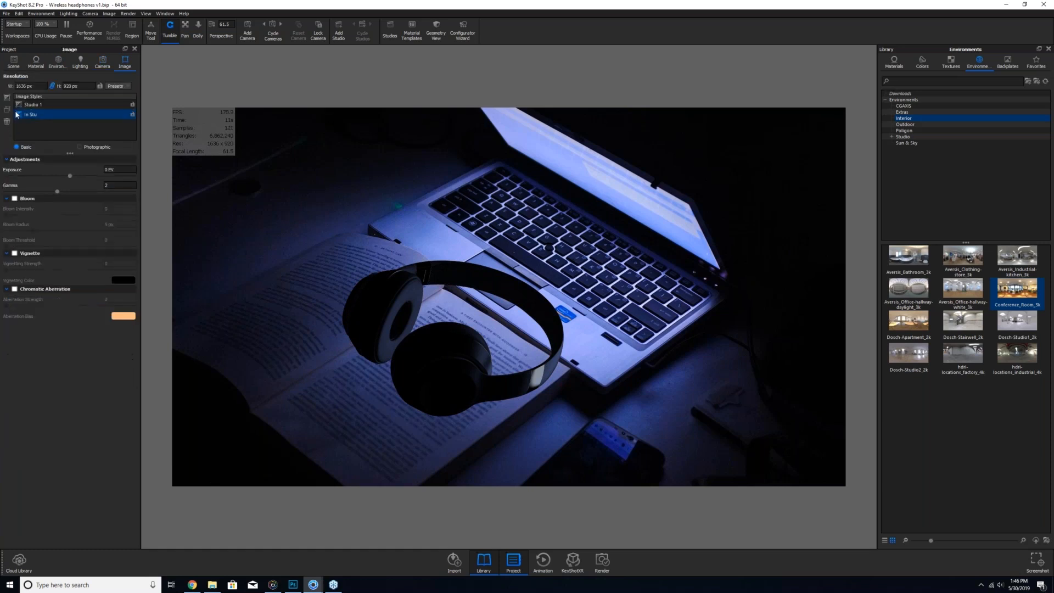
left_click(80, 146)
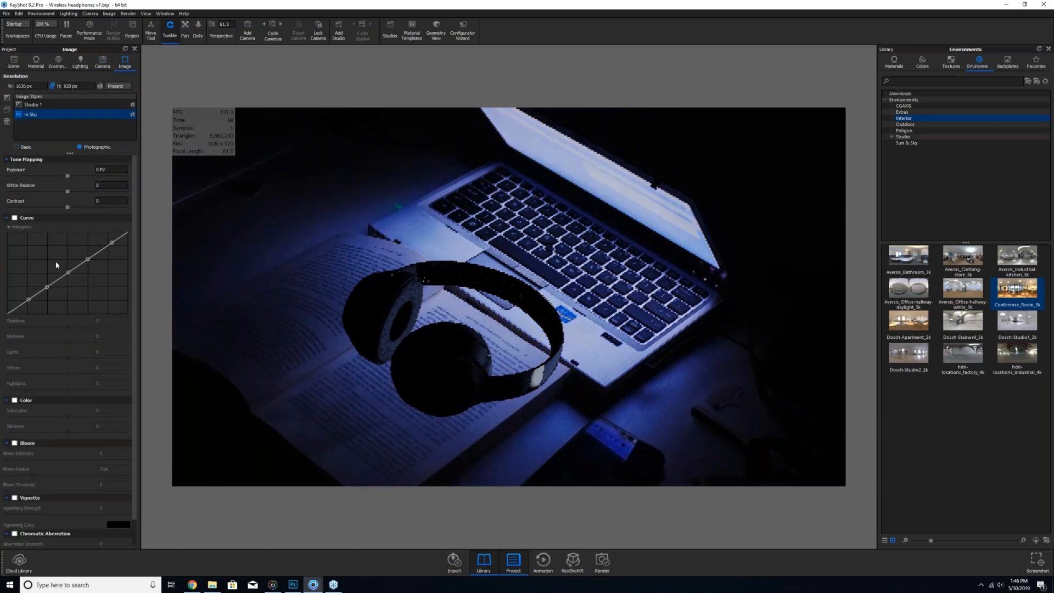
left_click(74, 192)
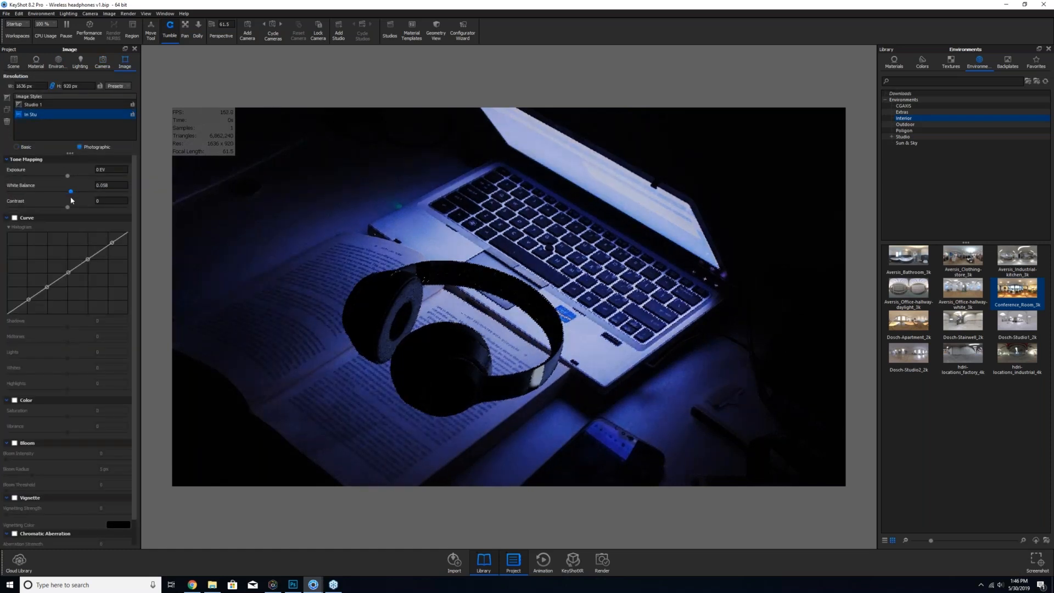
left_click(16, 218)
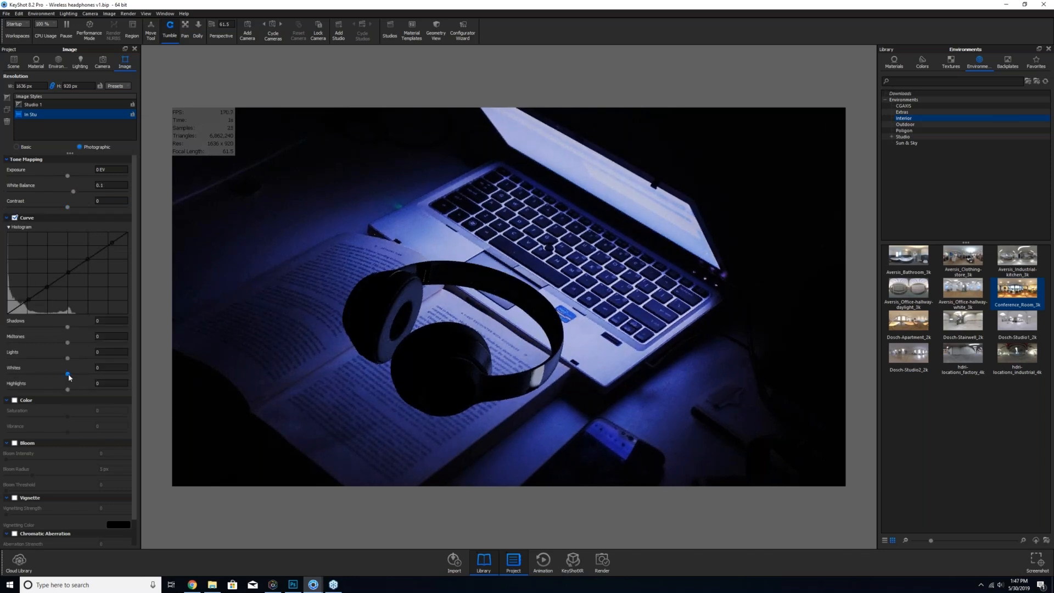
left_click_drag(68, 374, 73, 376)
left_click(56, 359)
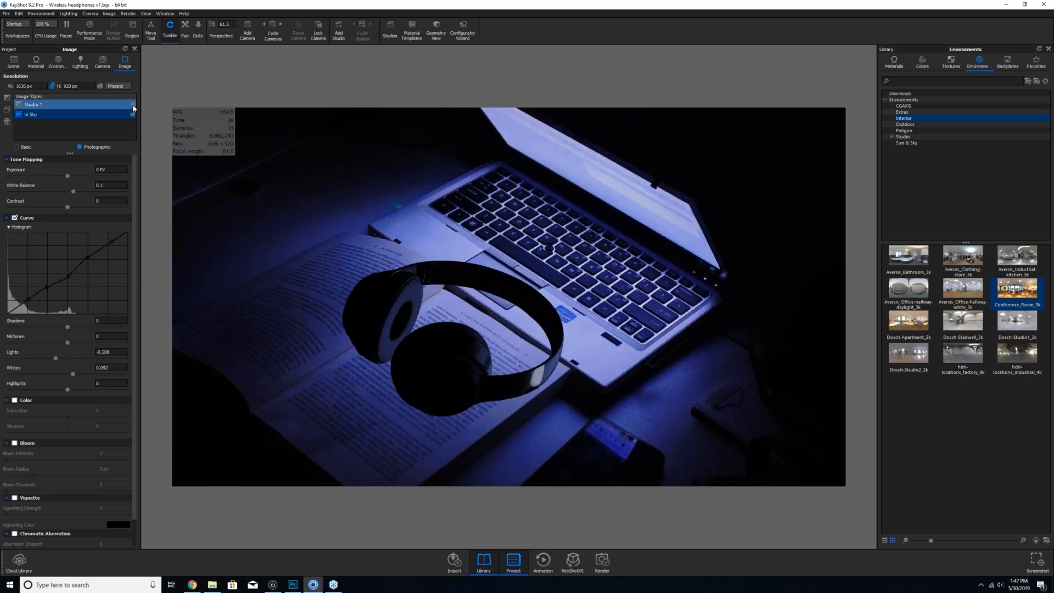
- Make Studio 1 the active model set, environment and image style in place of the In Situ ones
left_click(13, 62)
left_click(7, 95)
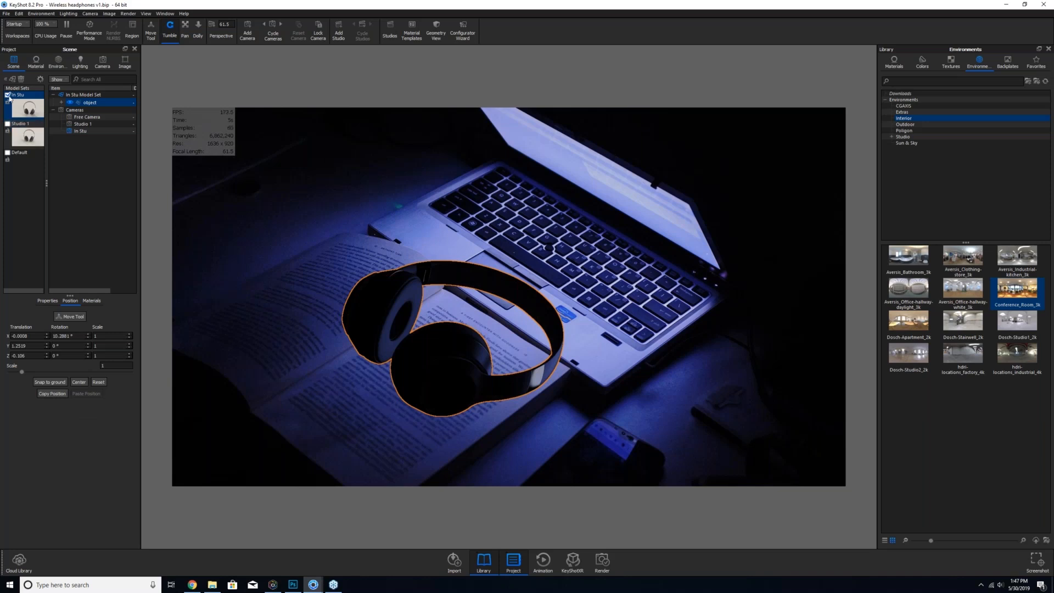
left_click(8, 124)
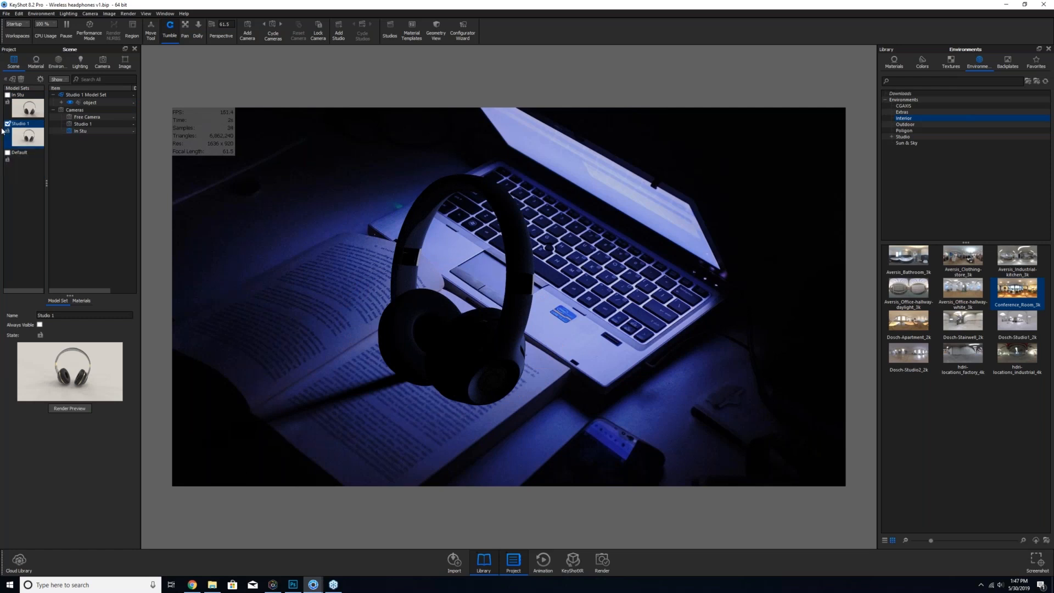
left_click(8, 94)
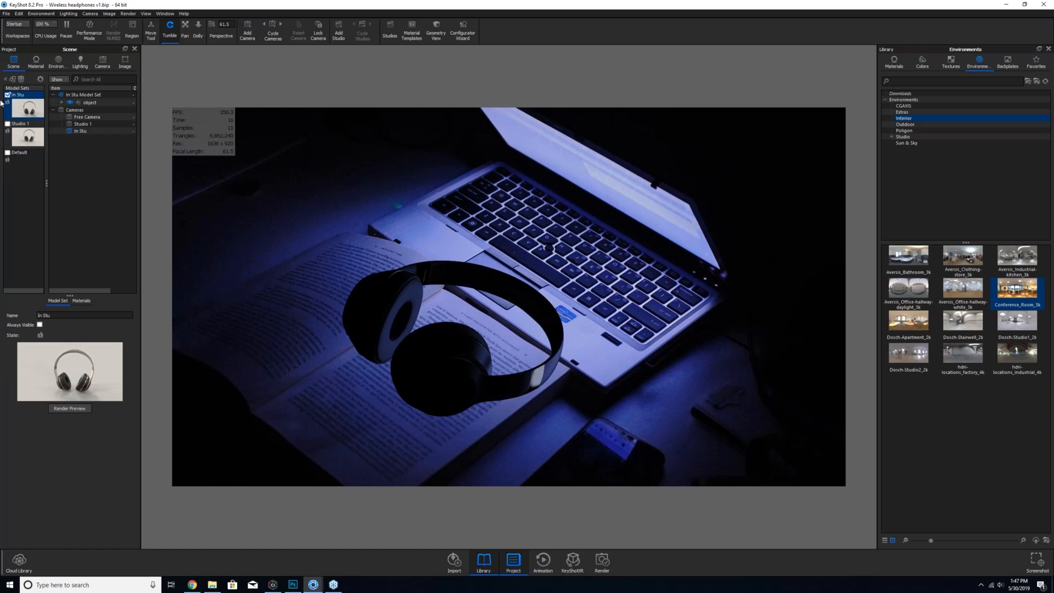
left_click(8, 124)
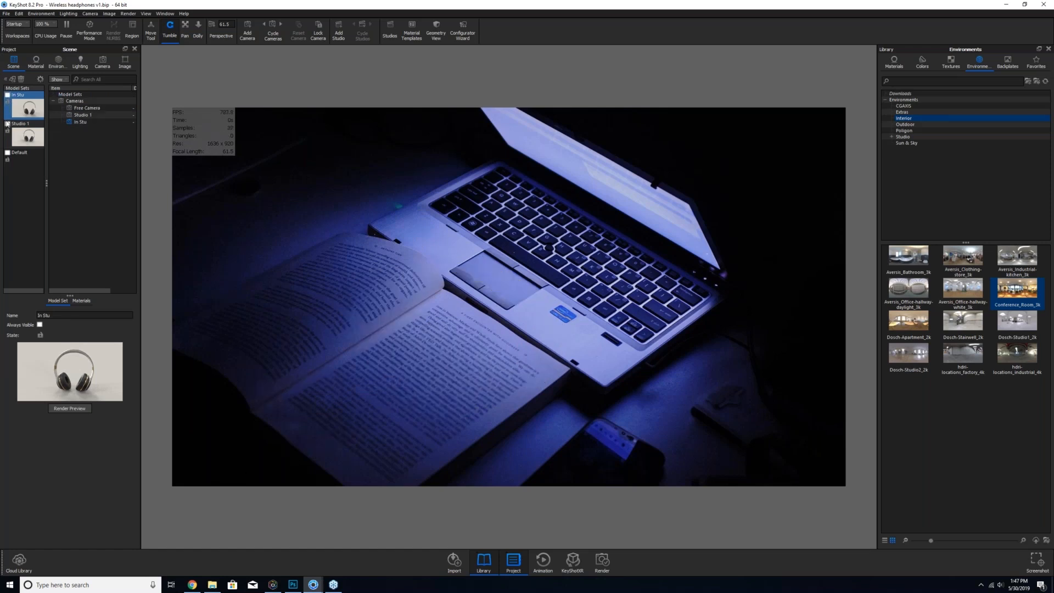
left_click(57, 62)
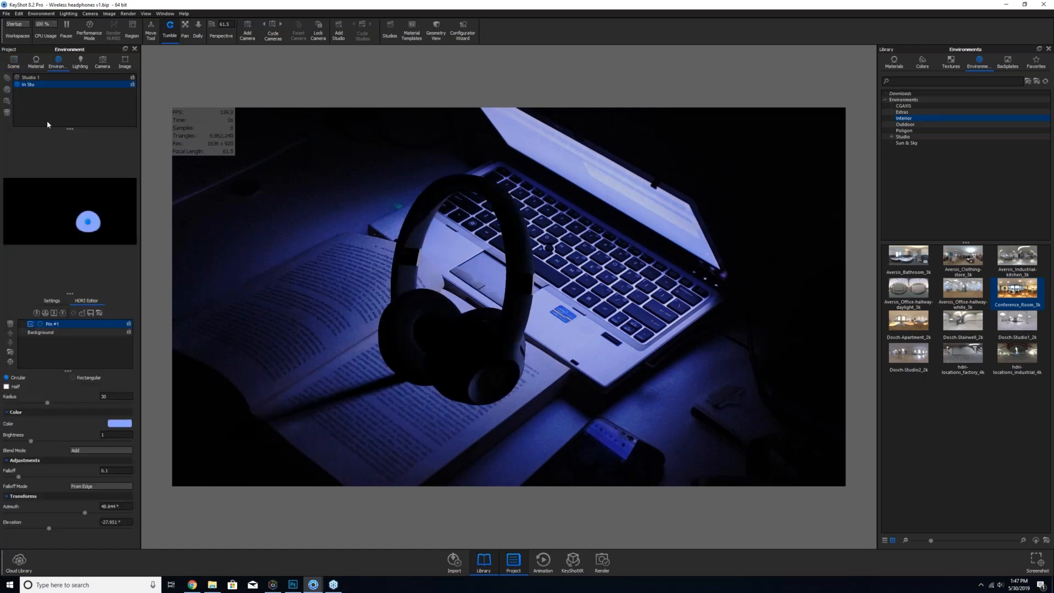
left_click(38, 79)
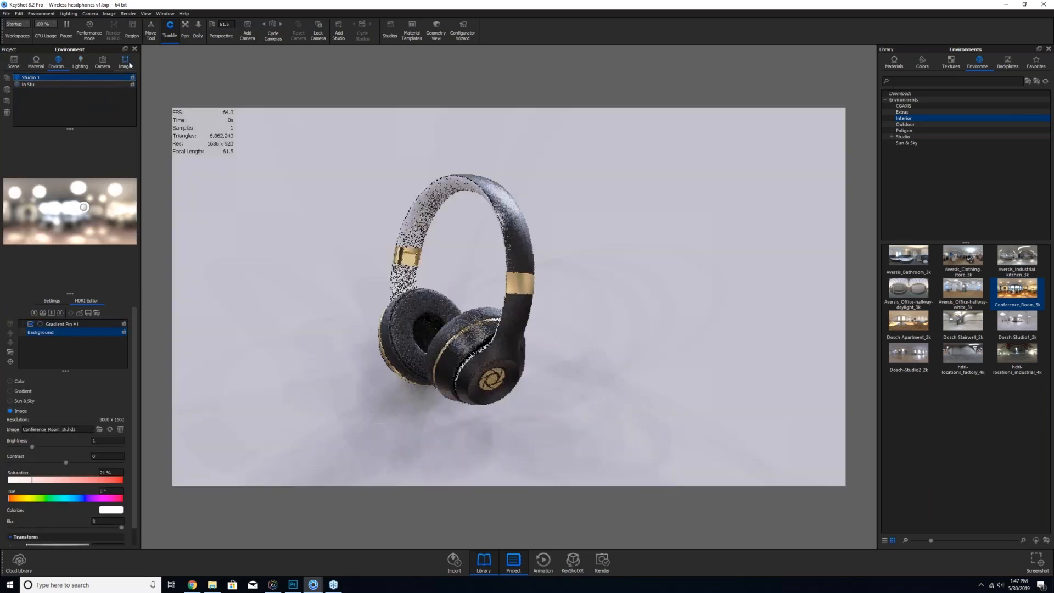
left_click(129, 63)
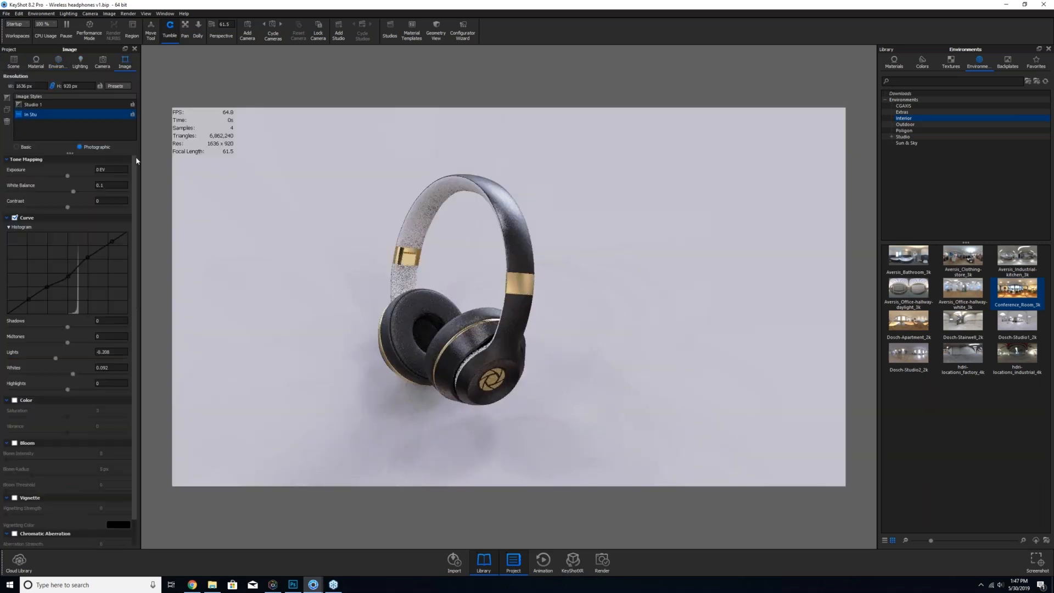
left_click(45, 104)
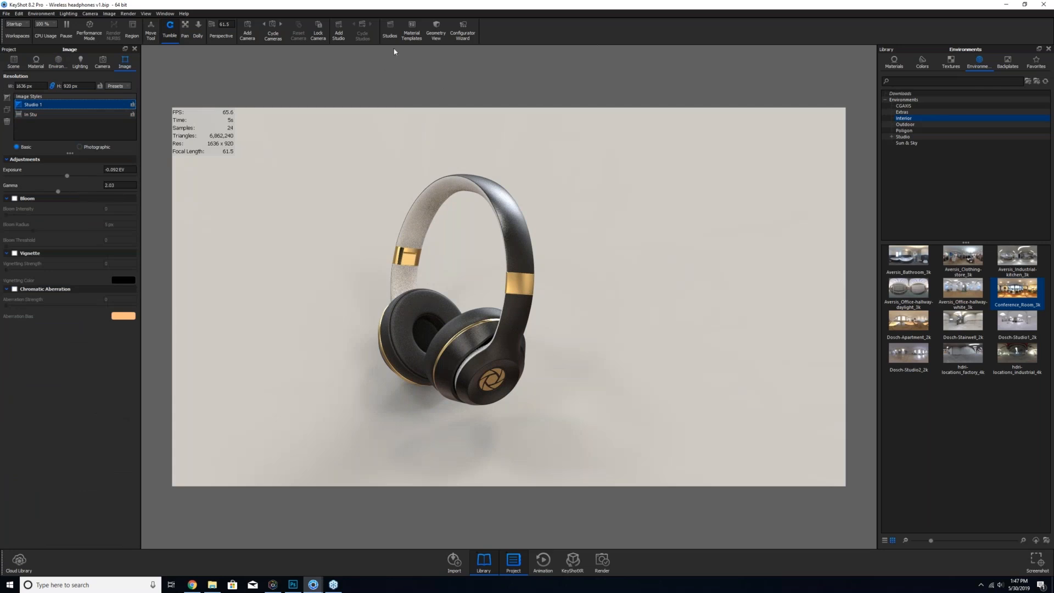
- Add a new studio from the current scene setup and name it Studio 1
left_click(390, 31)
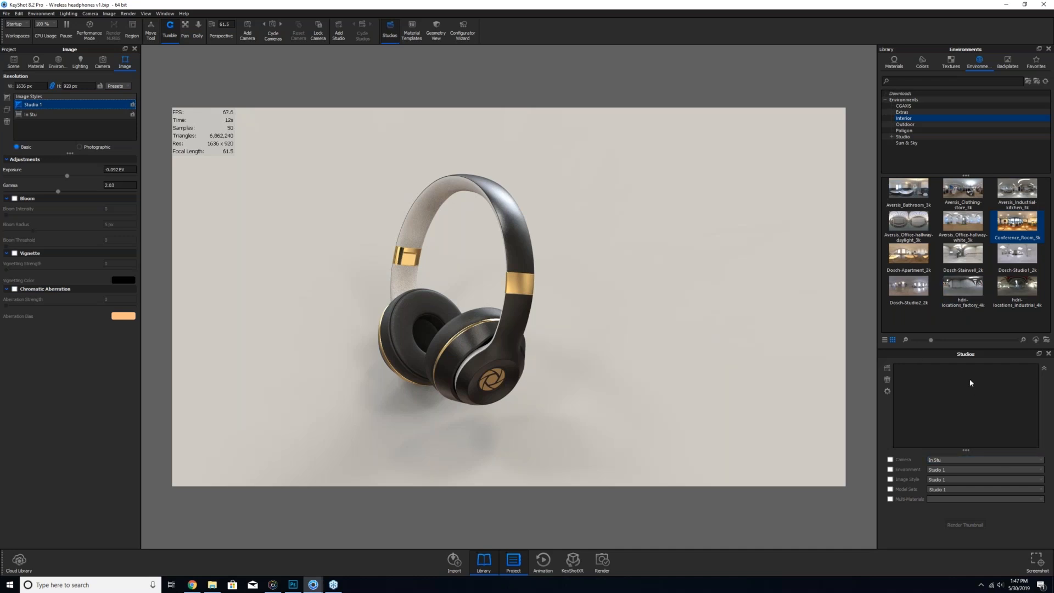
left_click(889, 372)
key("Return")
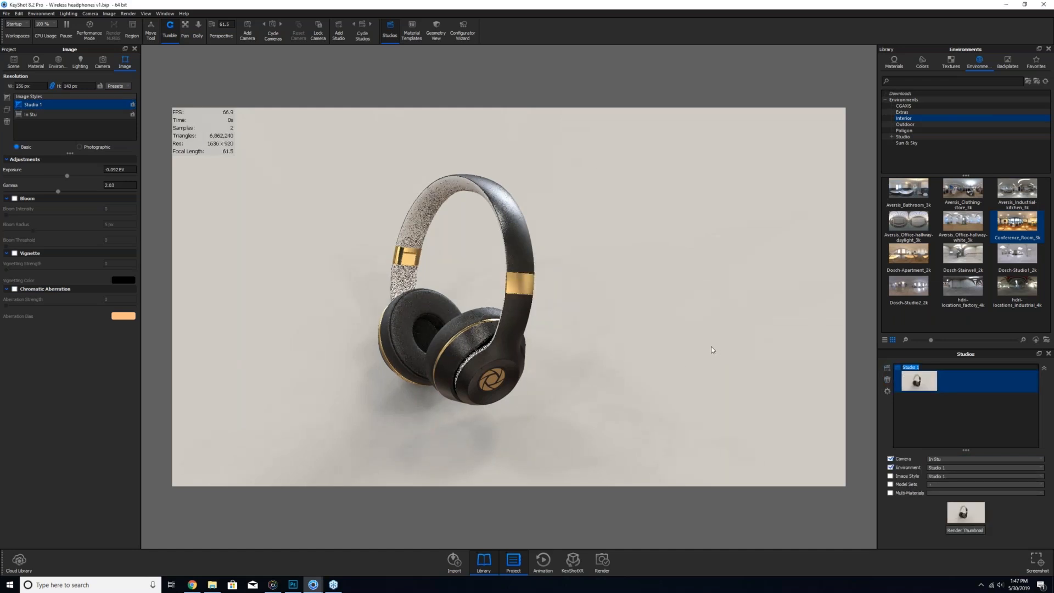
type("S")
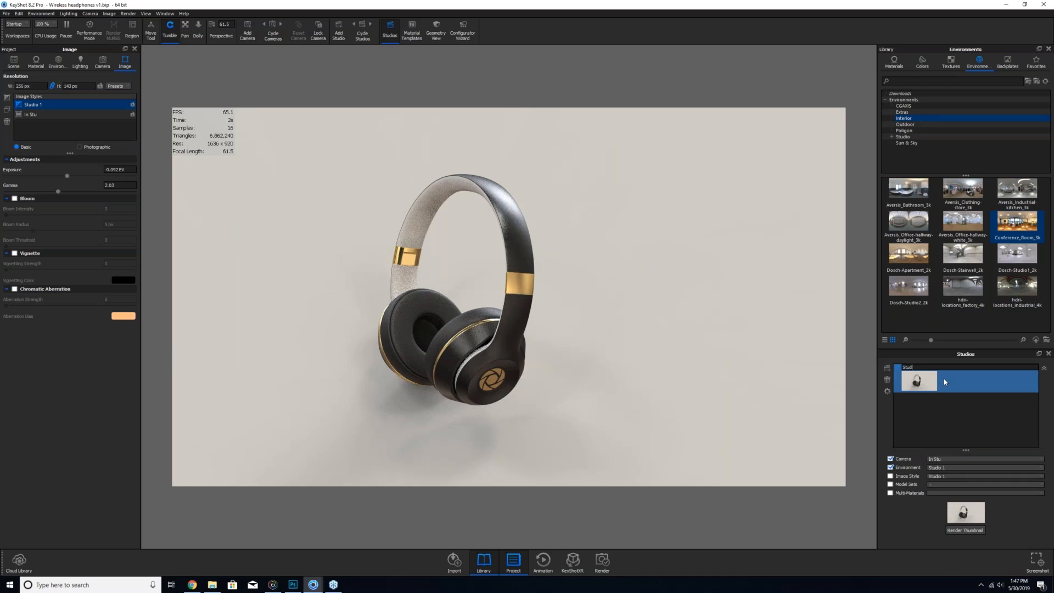
key("Return")
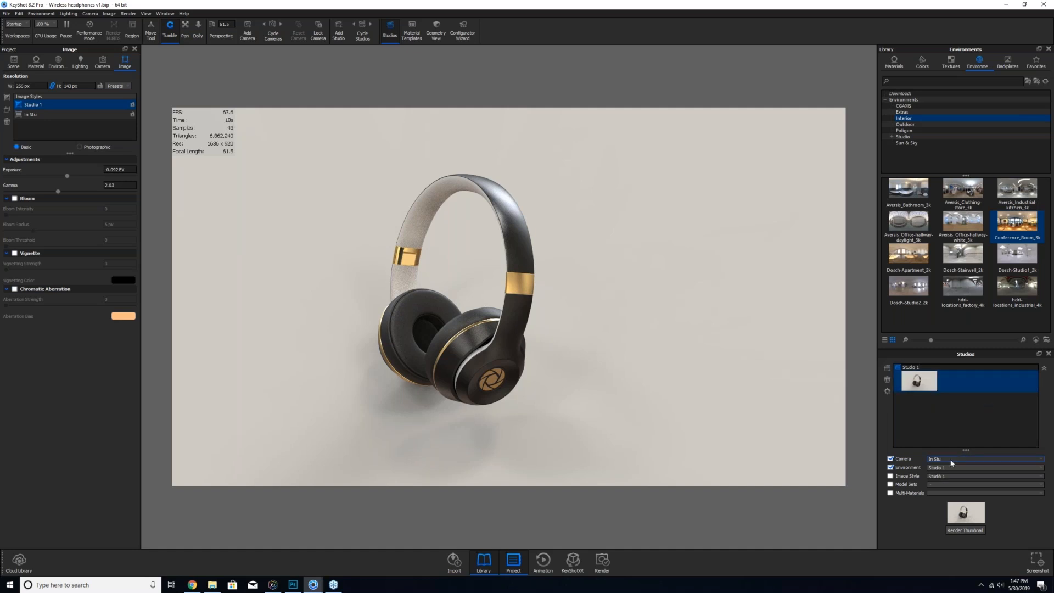
- Assign the Studio 1 camera to the Studio 1 studio and include its Studio 1 image style and model set
left_click(1042, 463)
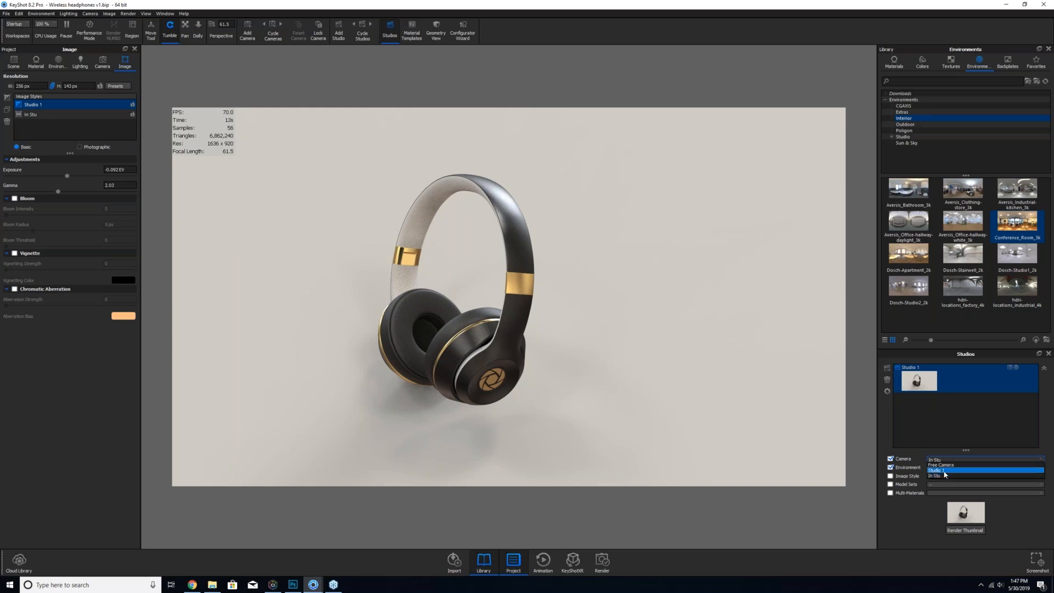
key("Return")
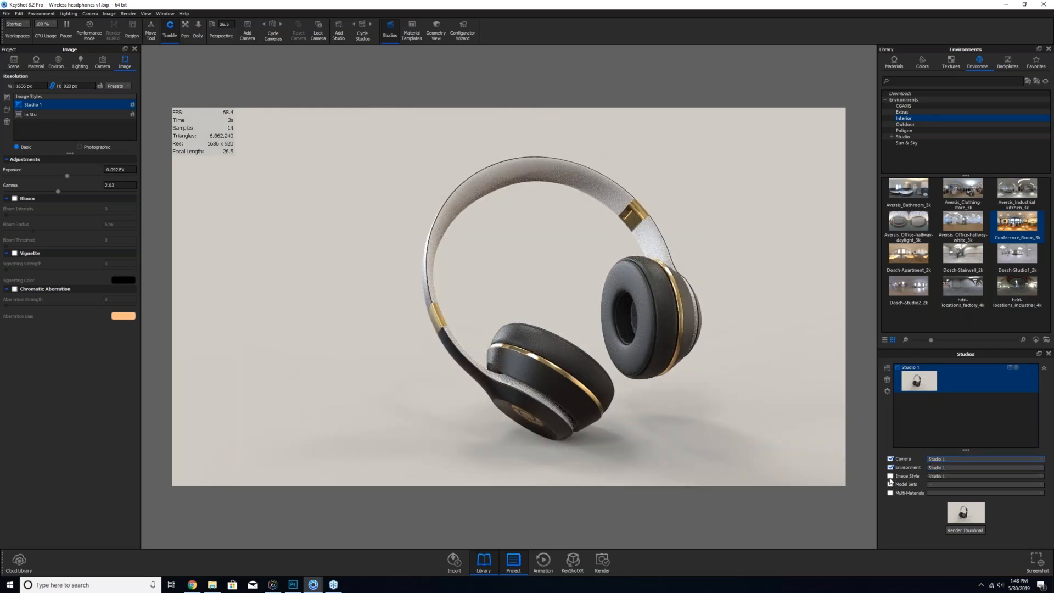
left_click(890, 476)
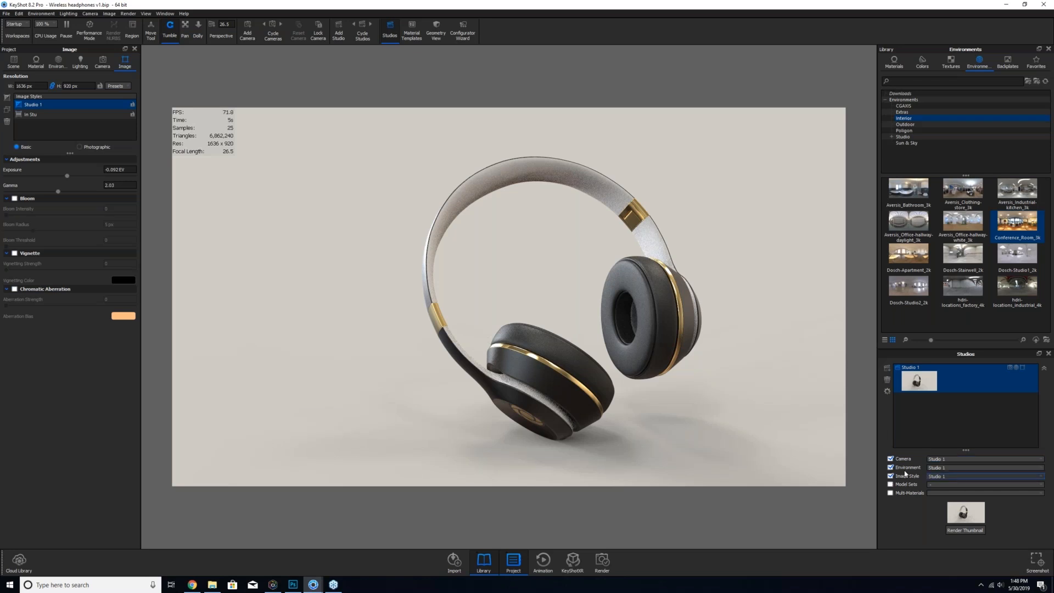
left_click(890, 485)
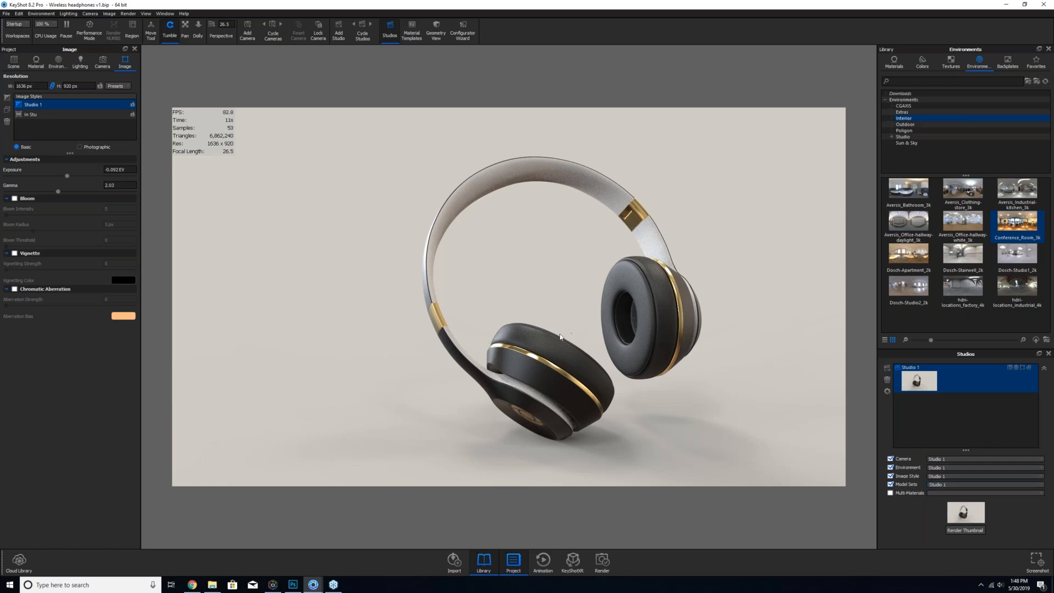
- Make In Situ the active model set, environment and image style in place of the Studio 1 ones
left_click(13, 61)
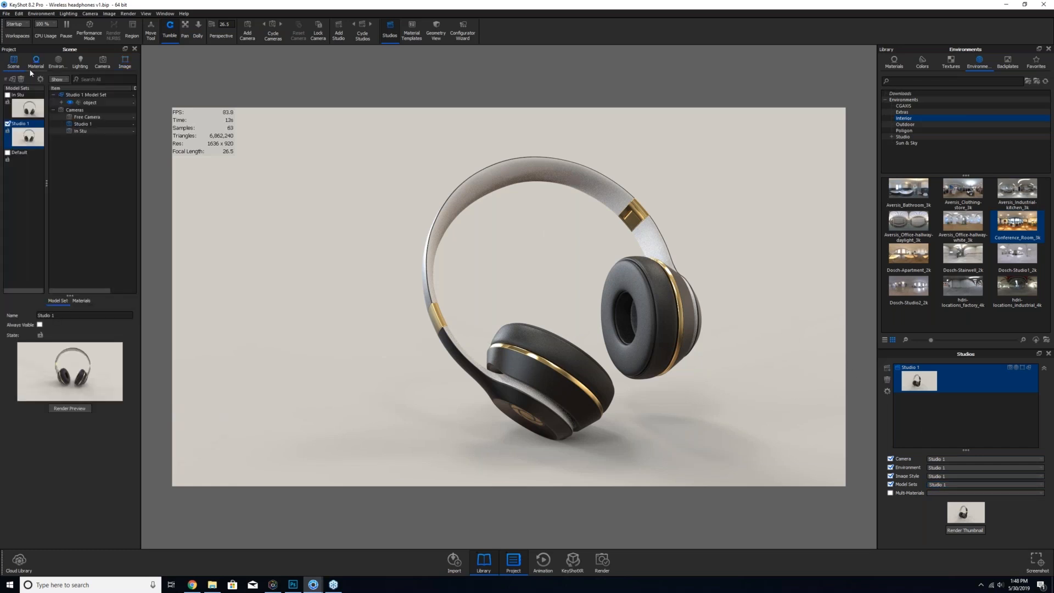
left_click(31, 97)
left_click(8, 96)
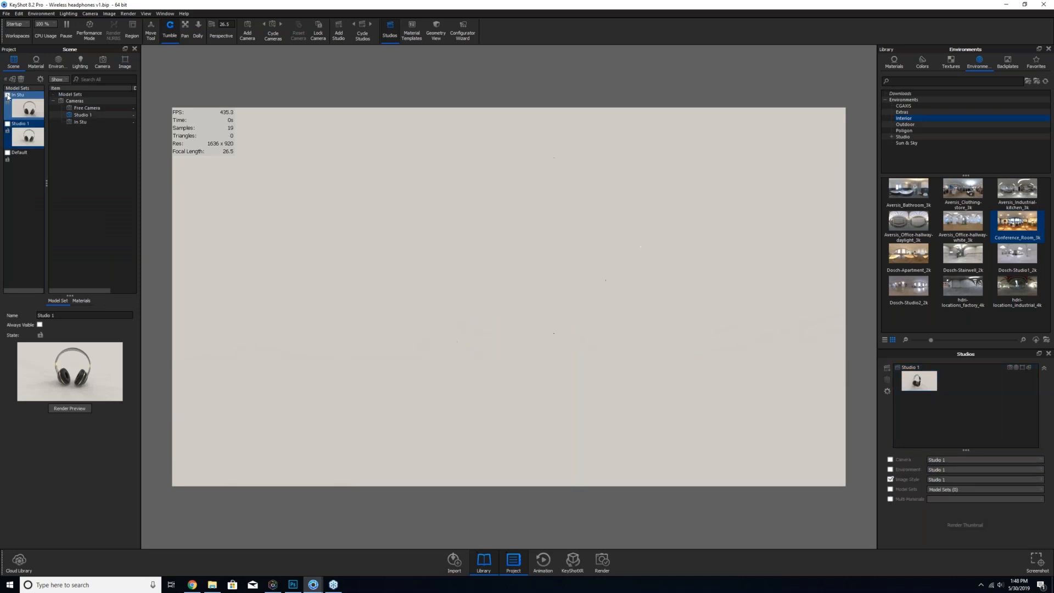
left_click(62, 66)
left_click(41, 85)
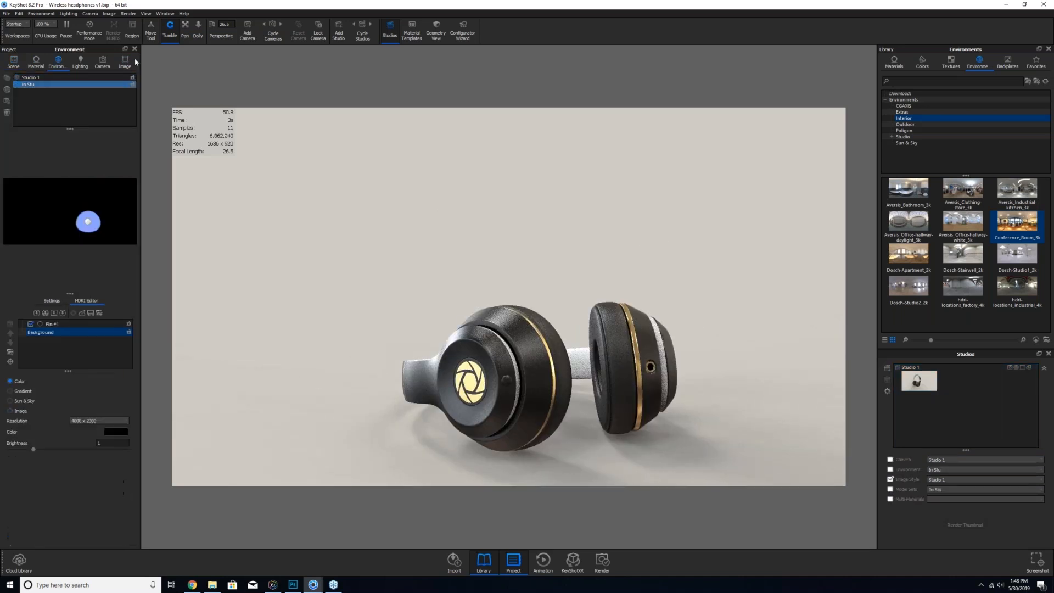
left_click(130, 68)
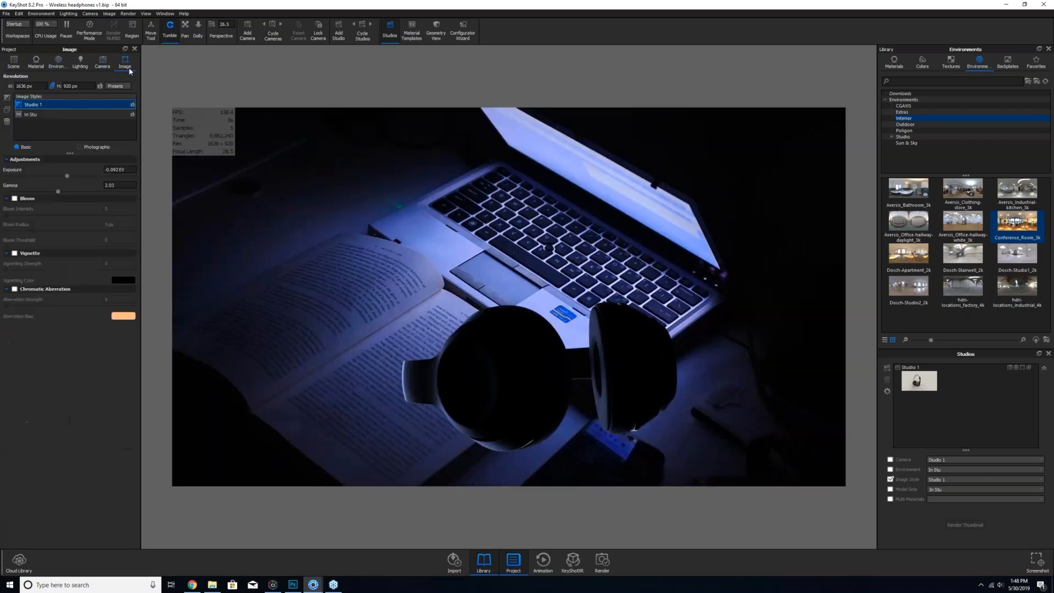
left_click(44, 114)
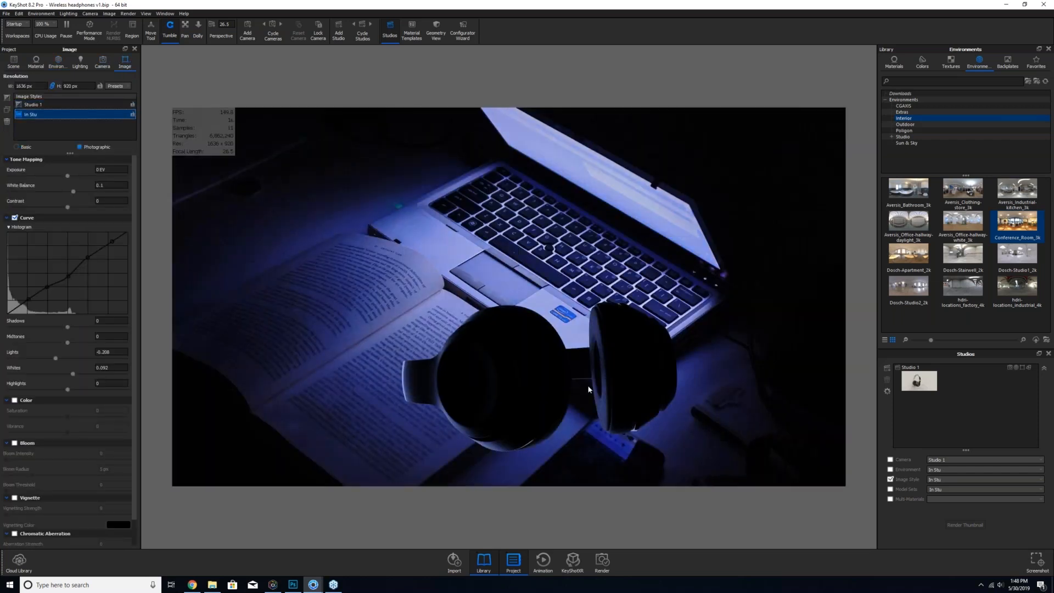
- Add a second studio from the current scene setup and name it In Situ
left_click(889, 369)
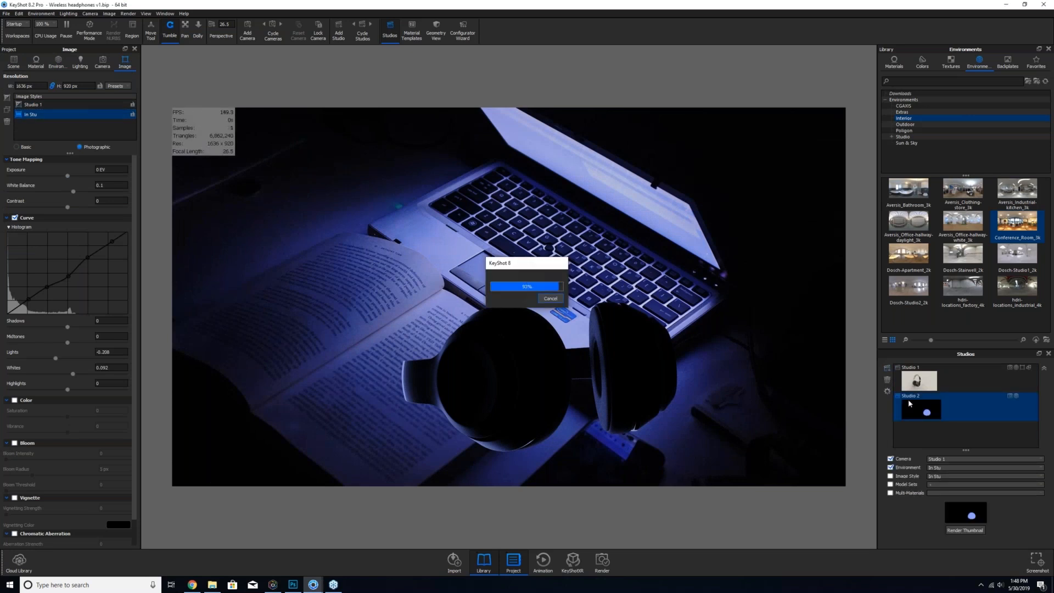
type("In")
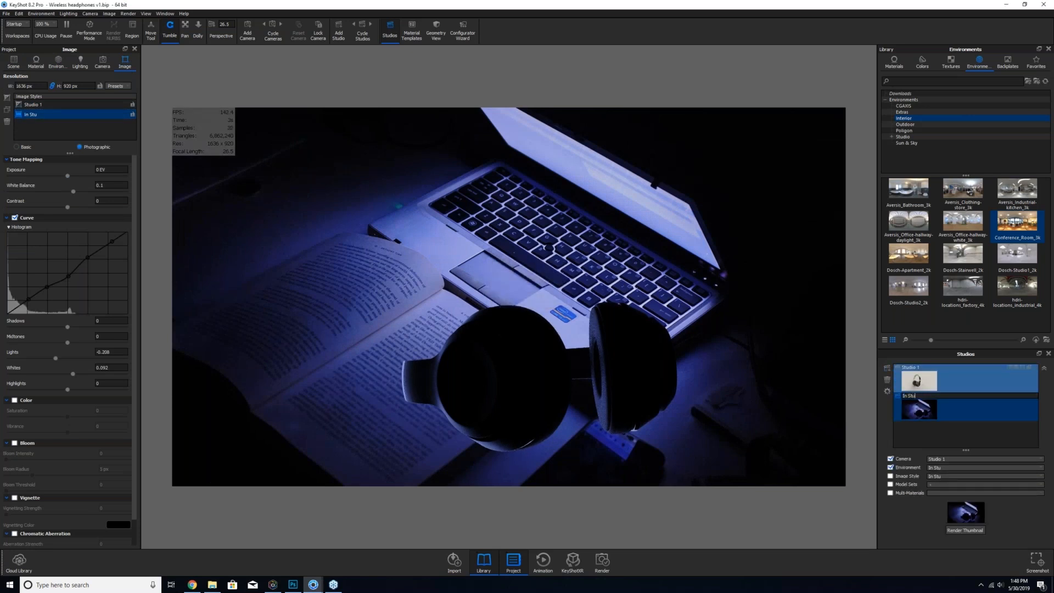
type(" Stu")
key("Return")
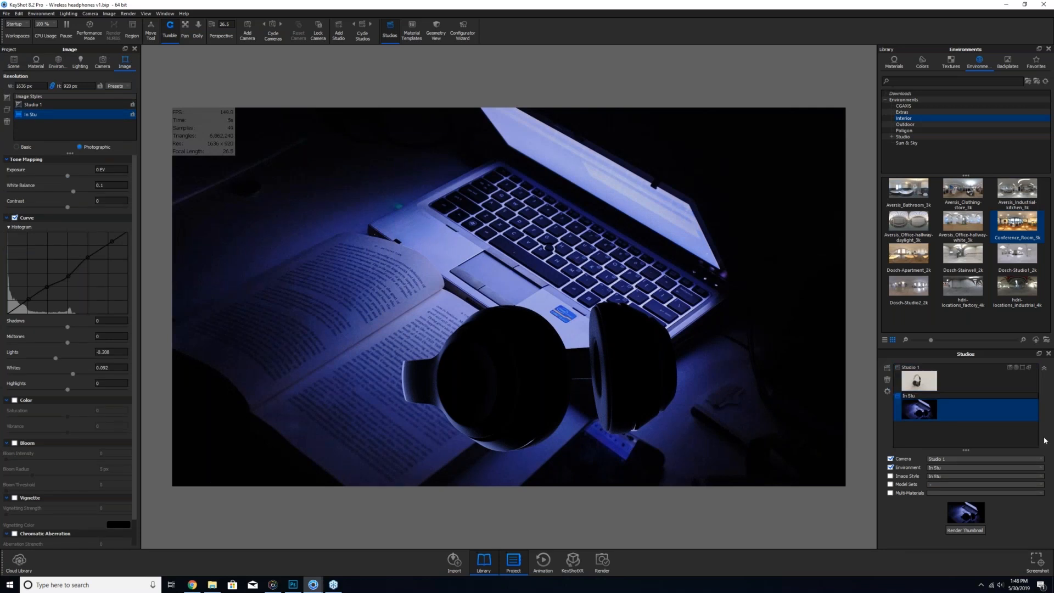
- Assign the In Situ camera, image style and model set to the In Situ studio, and compare it with the Studio 1 studio
left_click(961, 459)
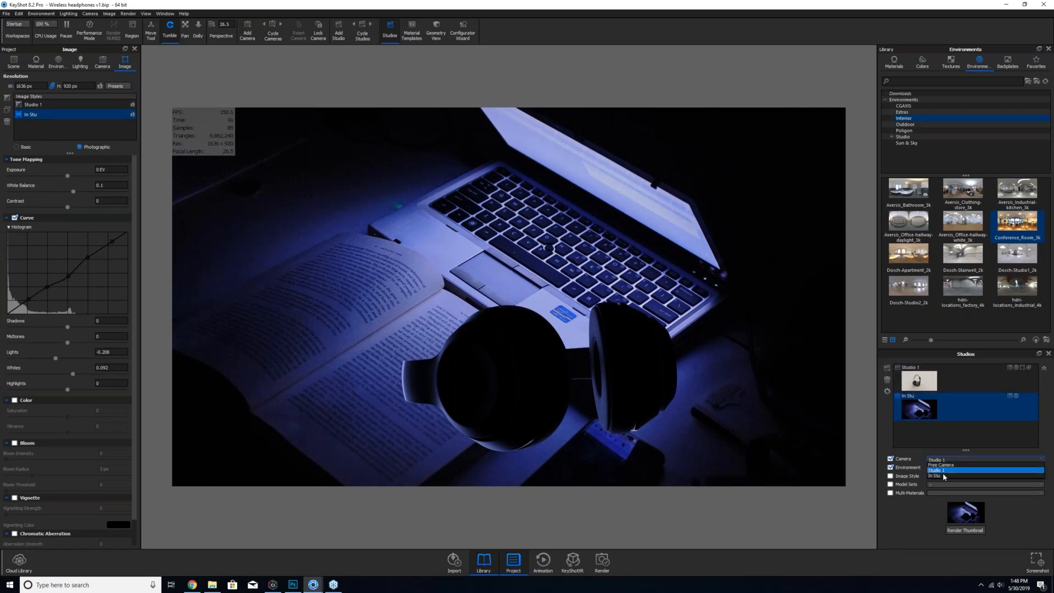
left_click(929, 475)
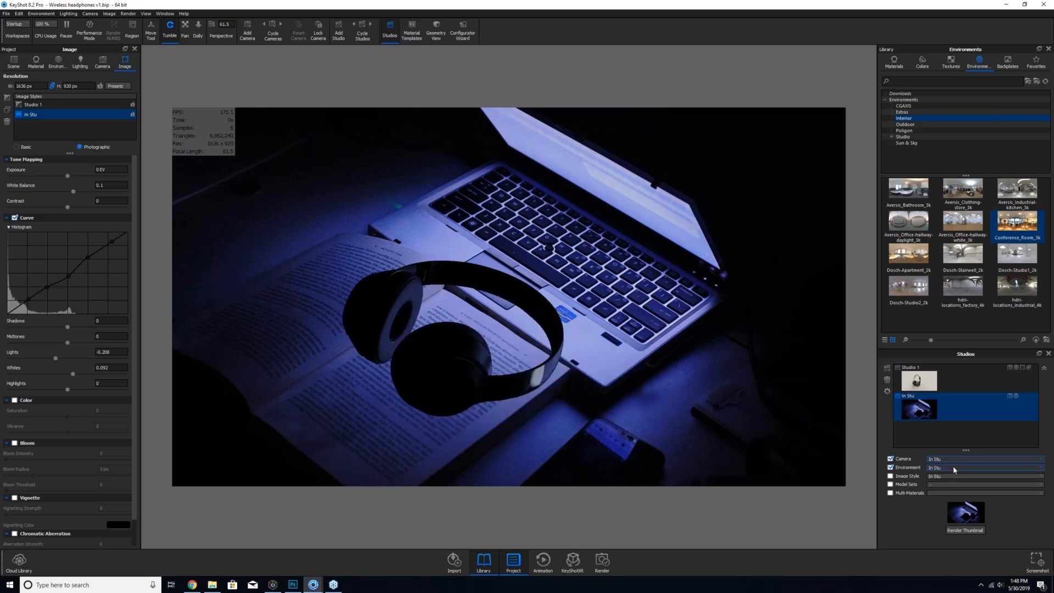
left_click(891, 476)
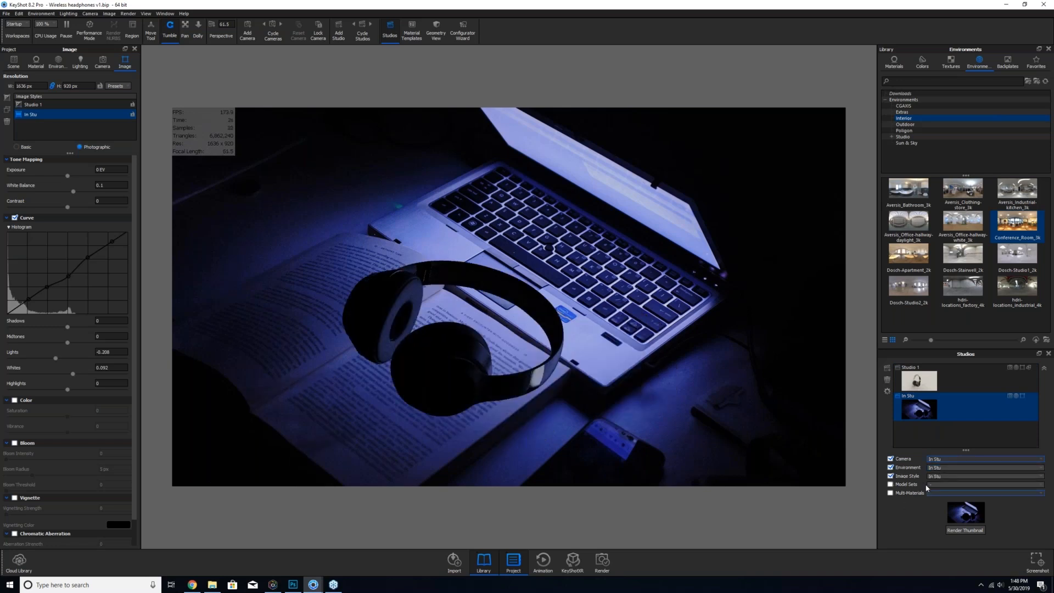
left_click(890, 485)
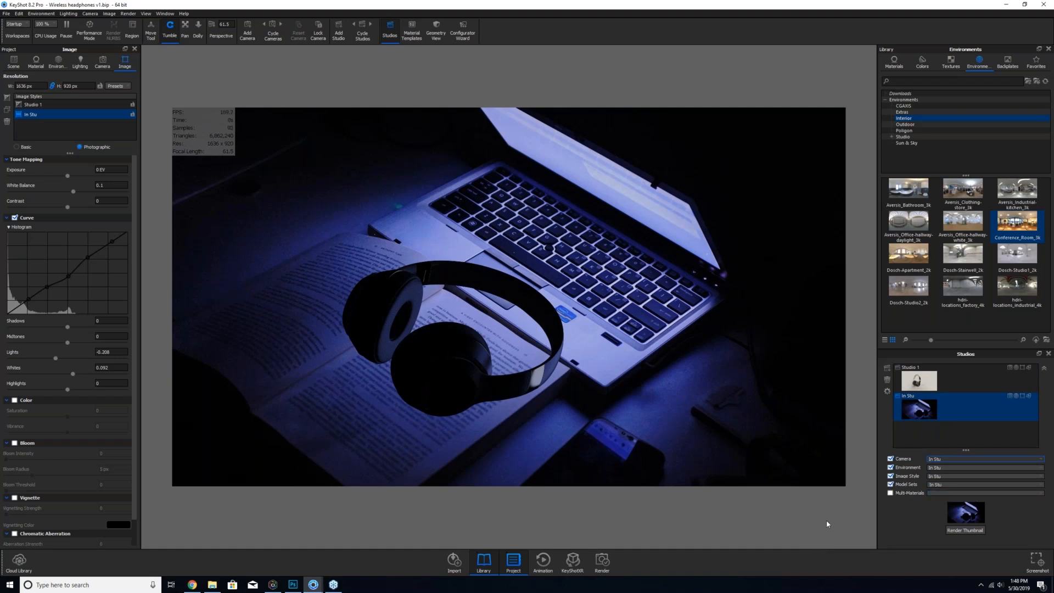
left_click(948, 381)
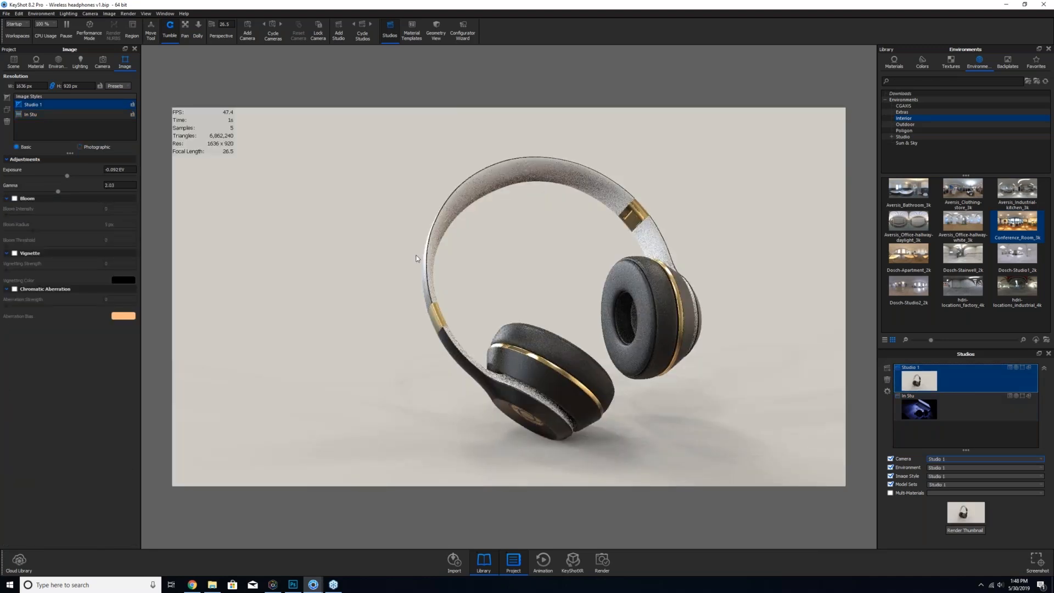
left_click(973, 410)
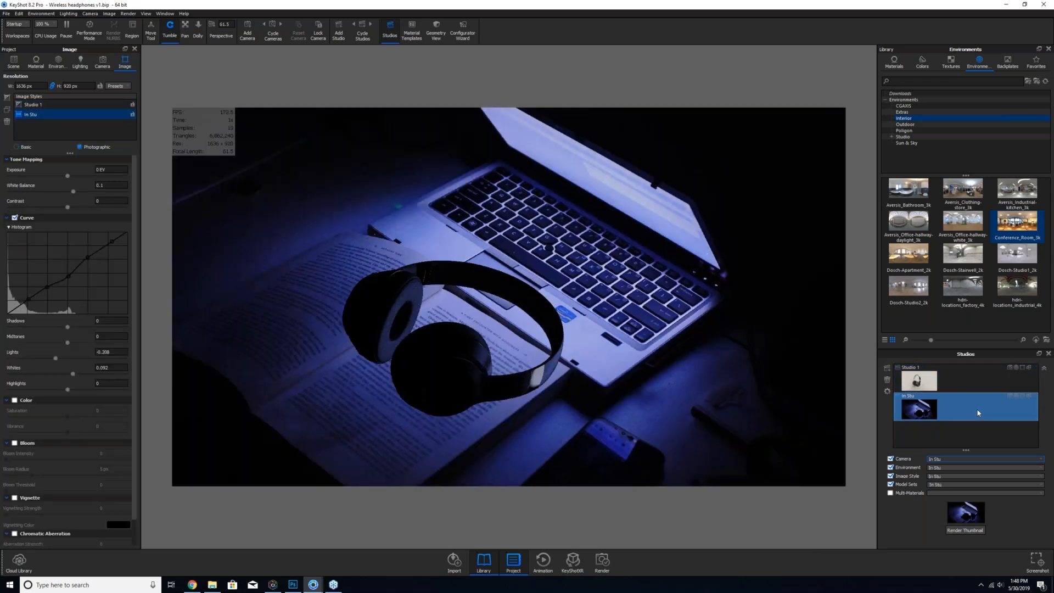
- Open the recent scene Wireless headphones v2.bip, discarding the changes to the current scene
left_click(6, 13)
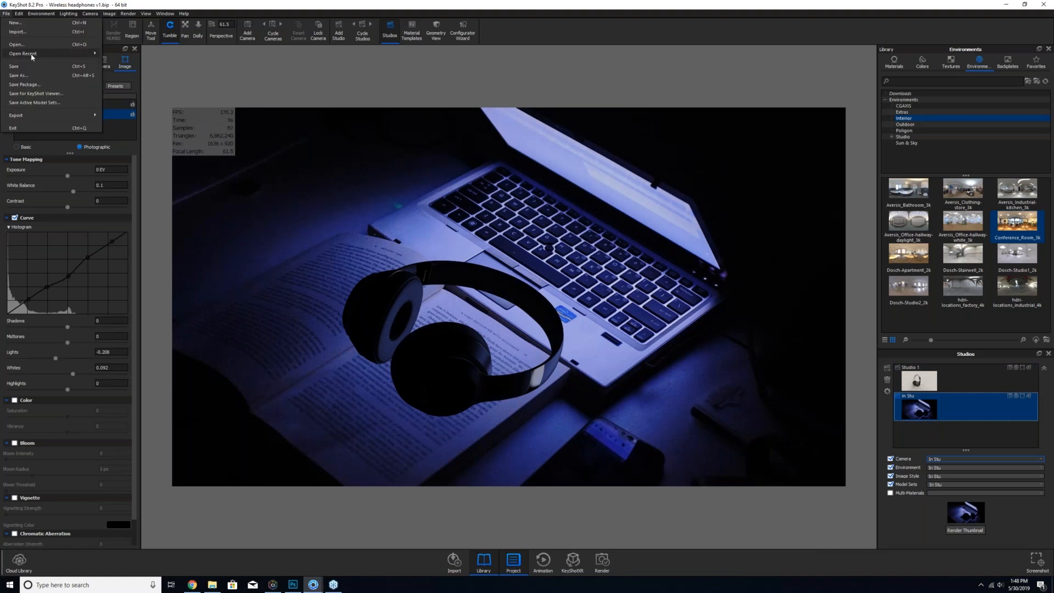
mouse_move(33, 54)
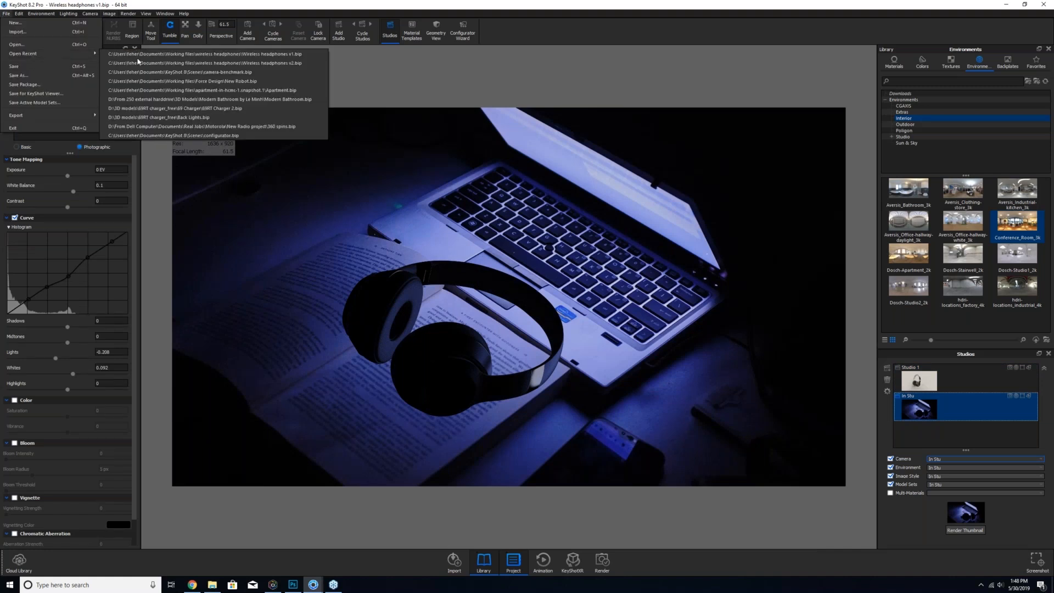
left_click(176, 65)
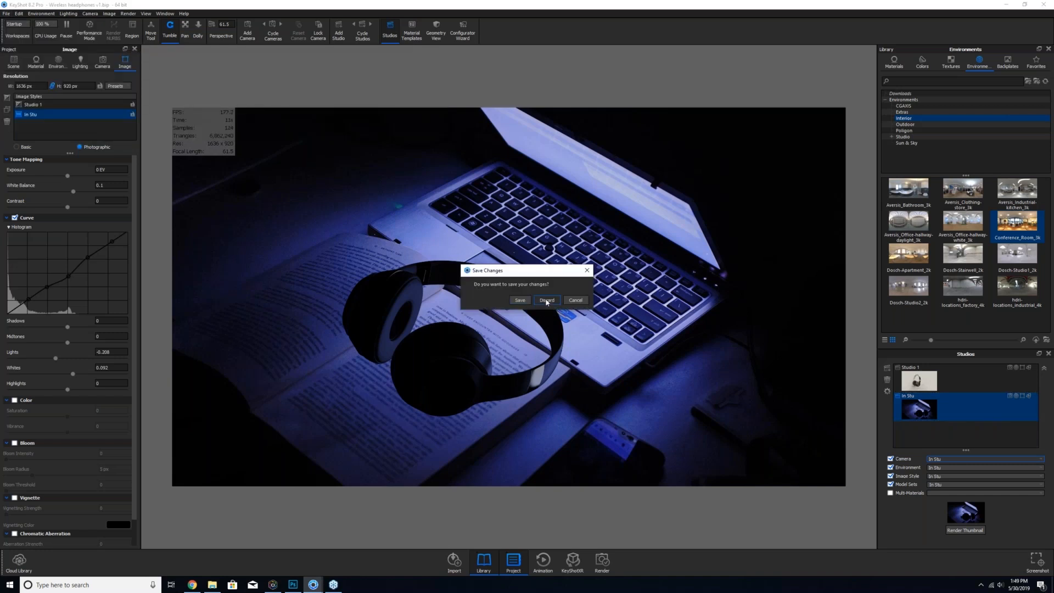
left_click(547, 301)
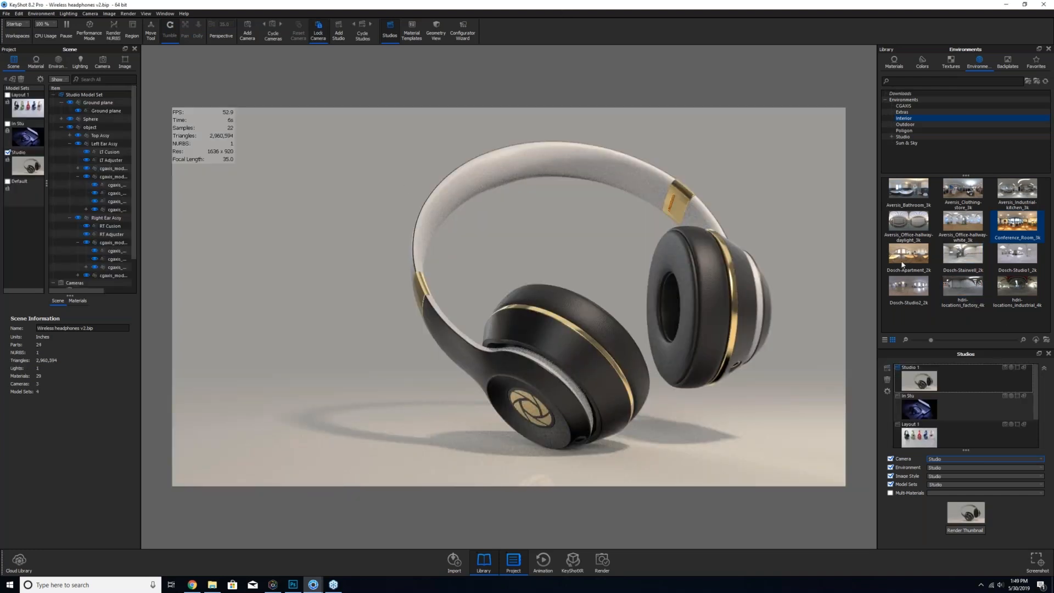
- Dock the Studios window above the Library and switch through the In Situ and Layout 1 studios
left_click_drag(997, 354, 903, 84)
left_click(905, 77)
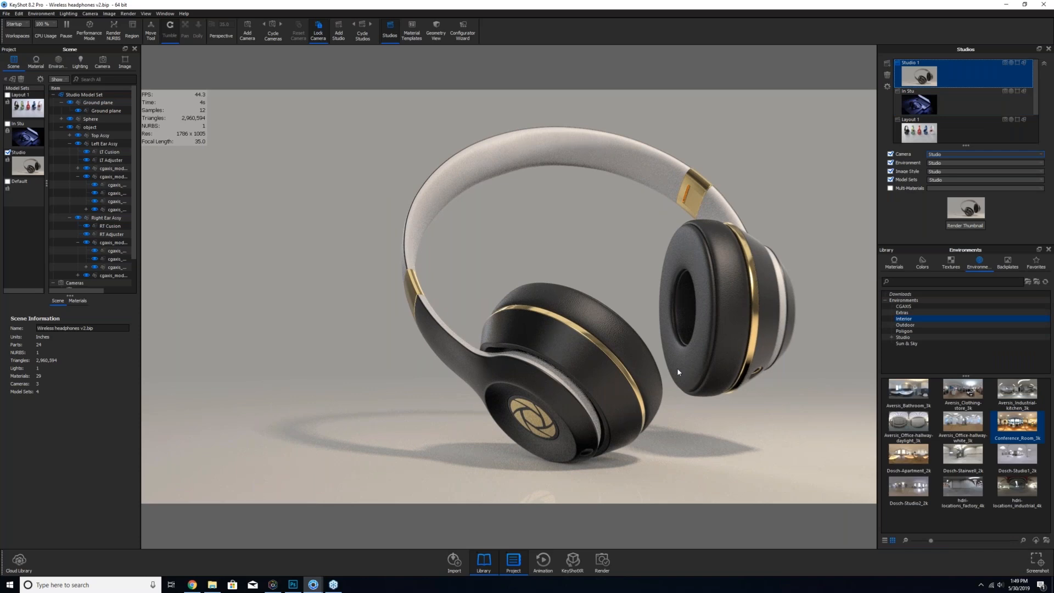
left_click(957, 107)
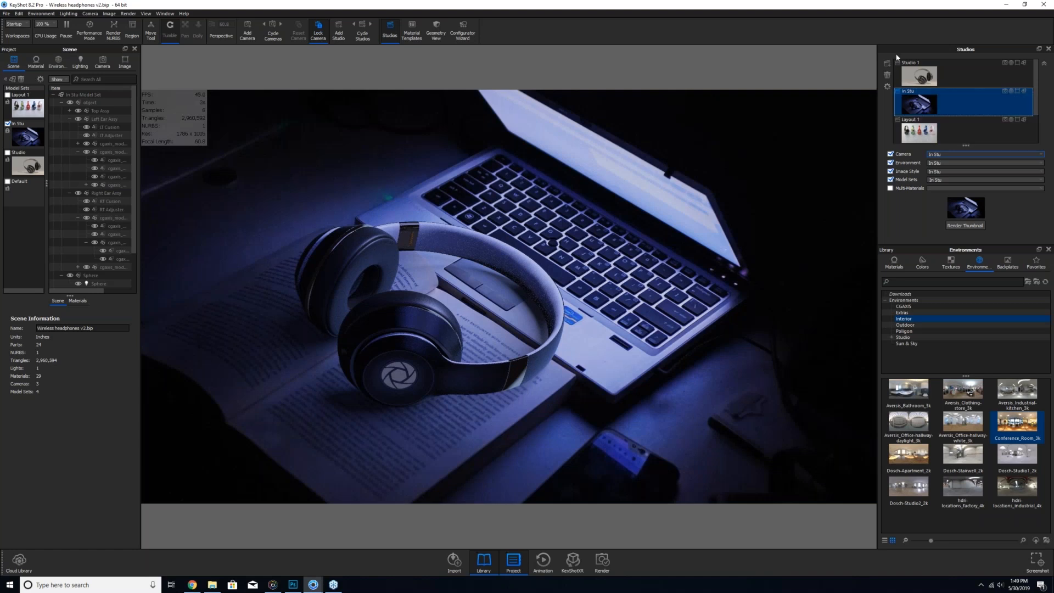
left_click(951, 132)
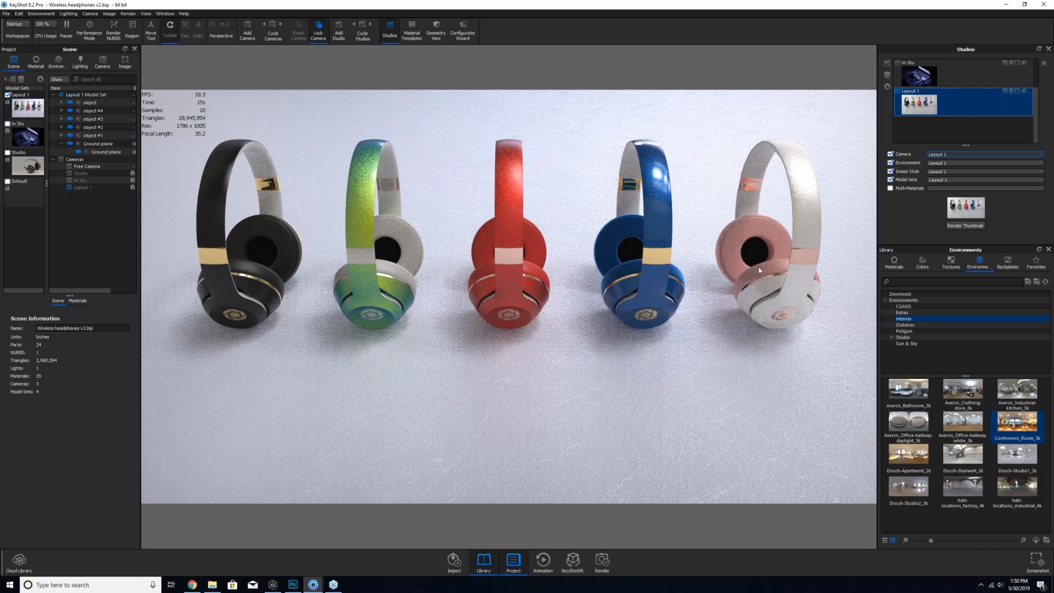
- Hide the Layout 1 model set and show the Default model set in its place
left_click(25, 184)
left_click(10, 97)
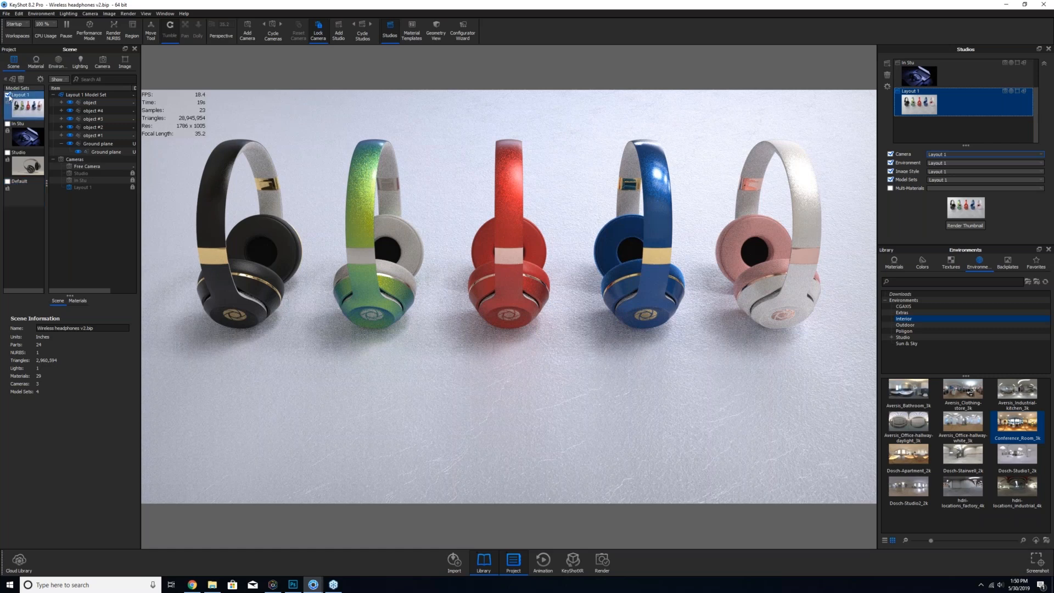
left_click(8, 95)
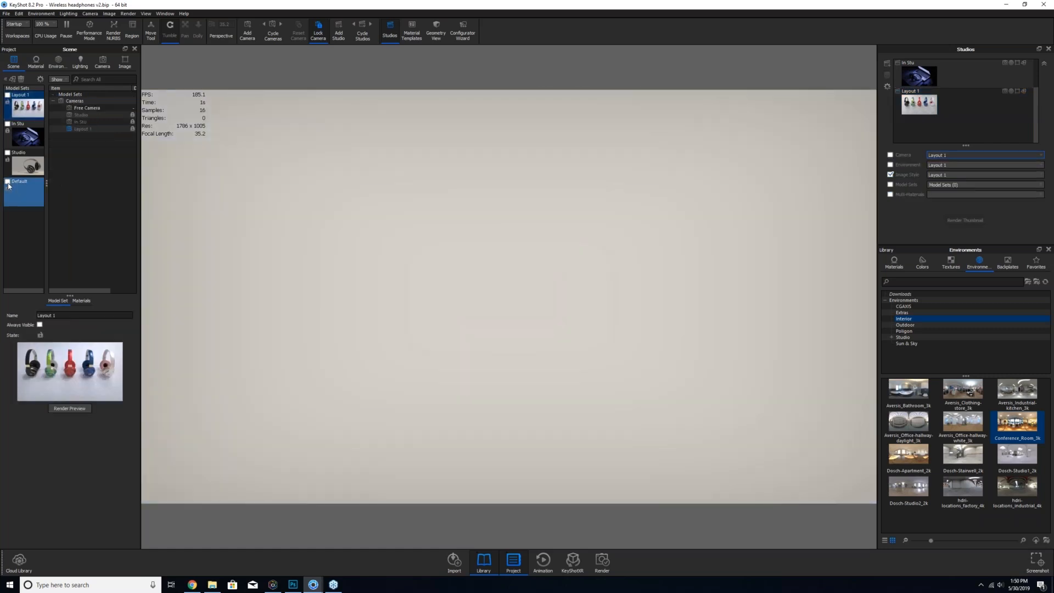
left_click(8, 181)
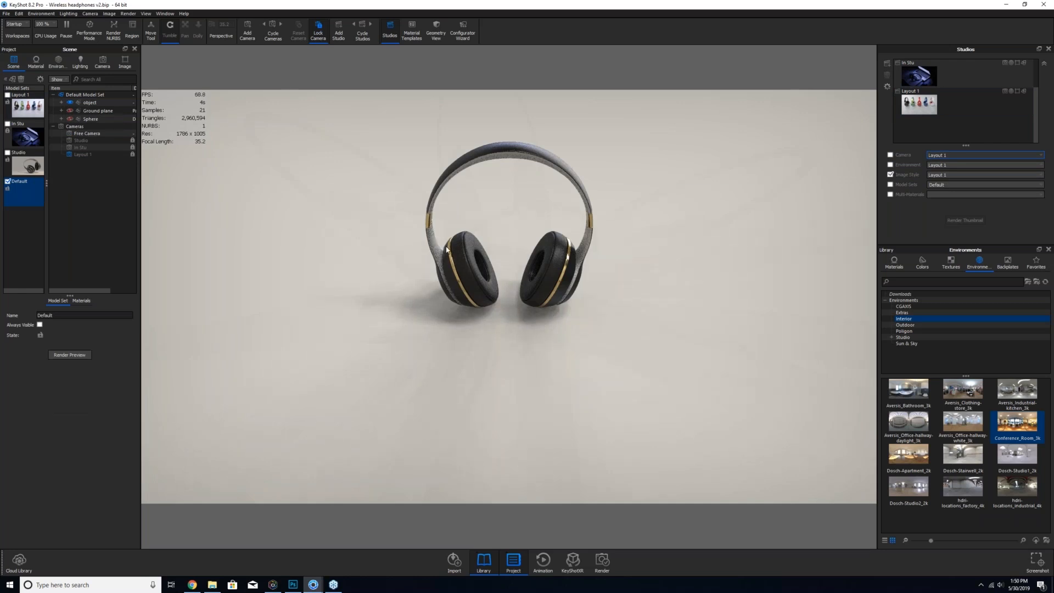
- Hide the Default model set and show the Studio and In Situ model sets together
left_click(7, 182)
left_click(12, 156)
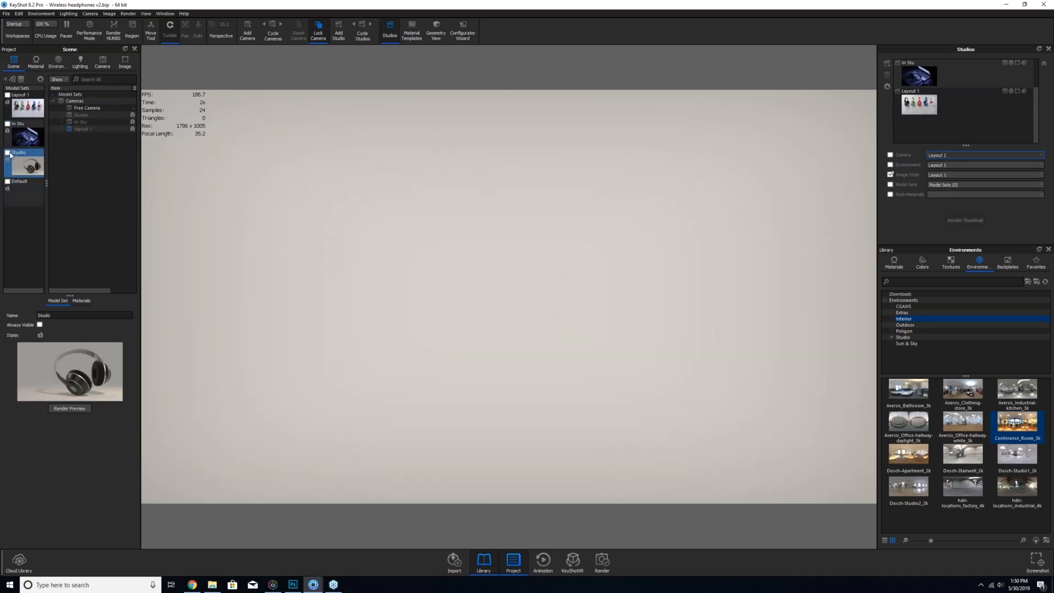
left_click(8, 153)
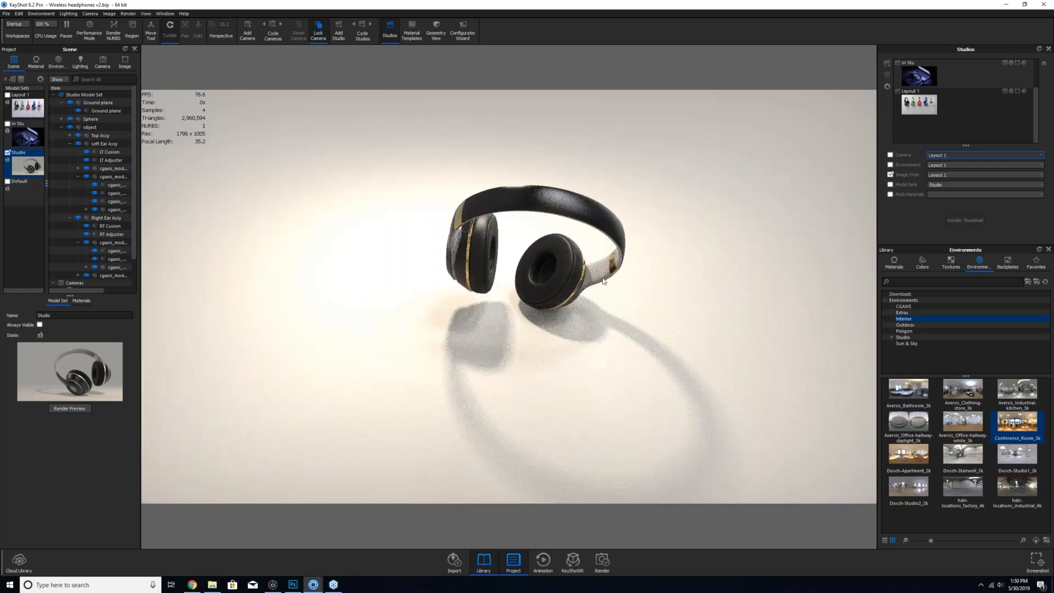
left_click(7, 124)
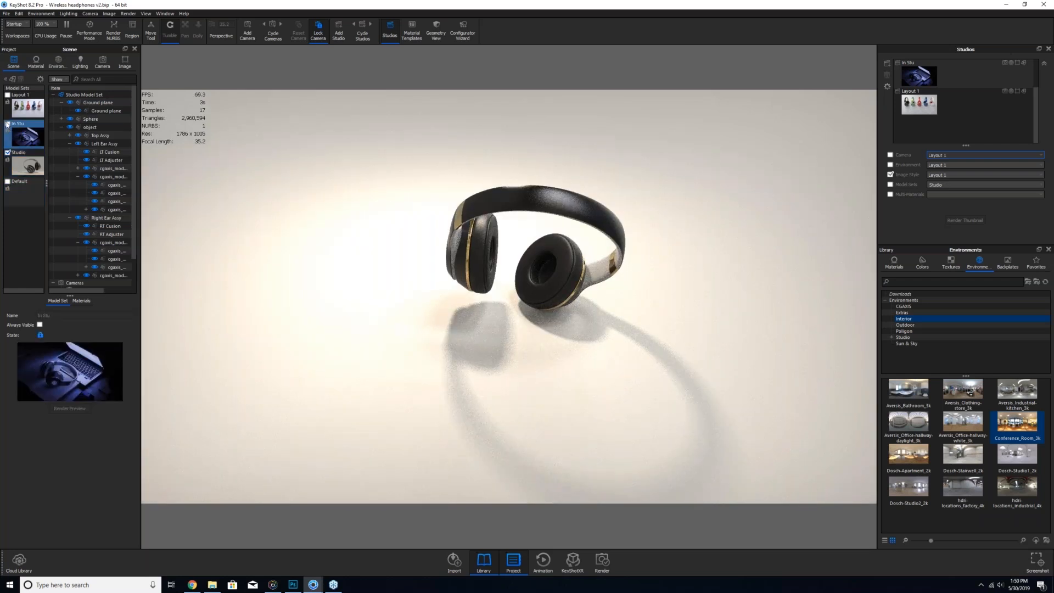
left_click(8, 125)
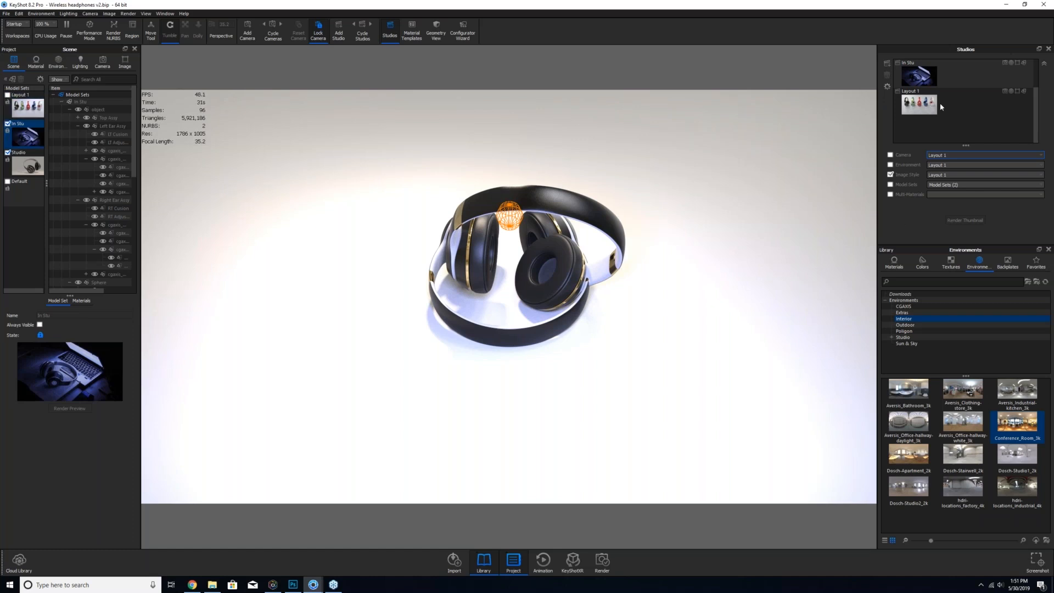
- Activate the Studio 1 studio
scroll(953, 124, "up", 1)
left_click(951, 80)
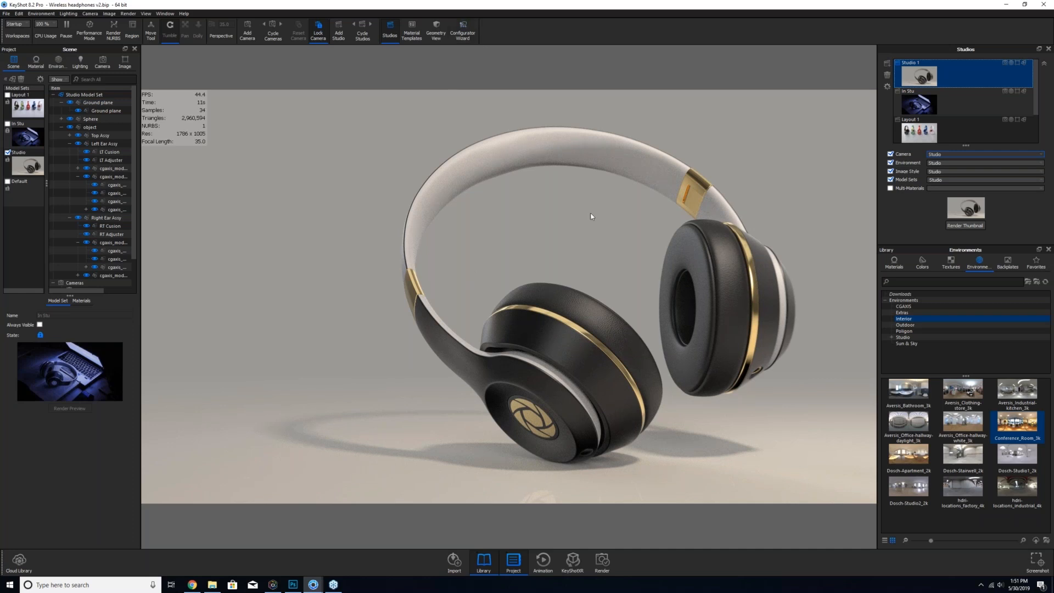
left_click(79, 119)
- Open the render settings and set the still image output format to PSD 16-bit
left_click(602, 561)
left_click_drag(616, 179, 283, 133)
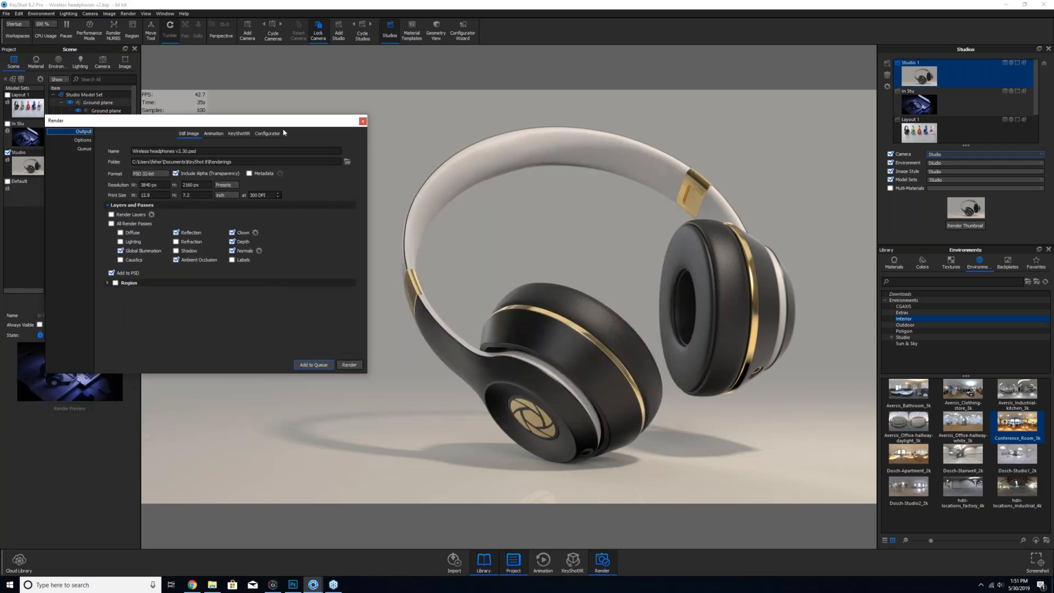
left_click(161, 173)
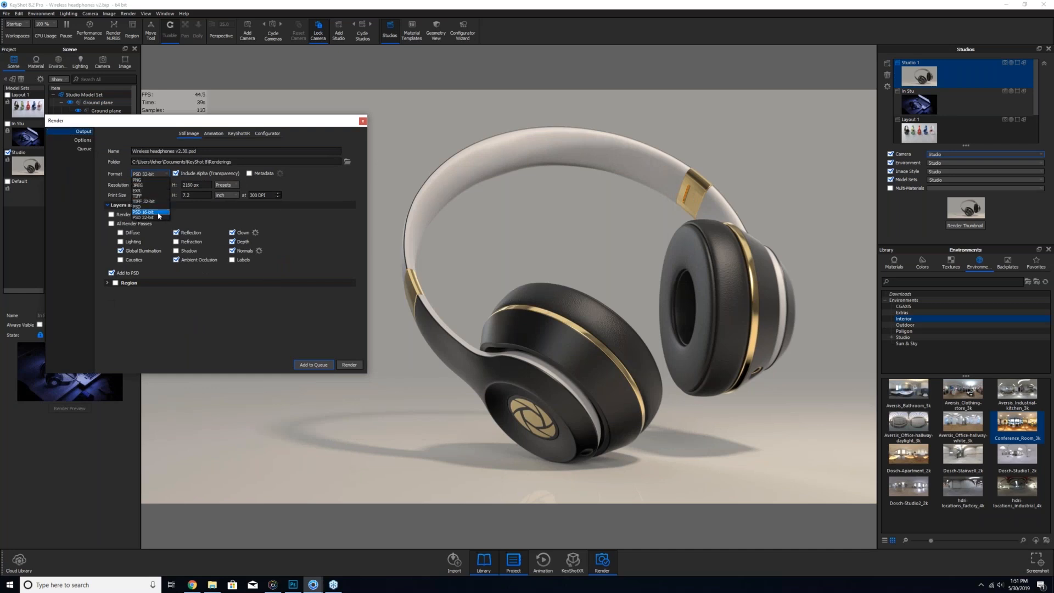
left_click(158, 213)
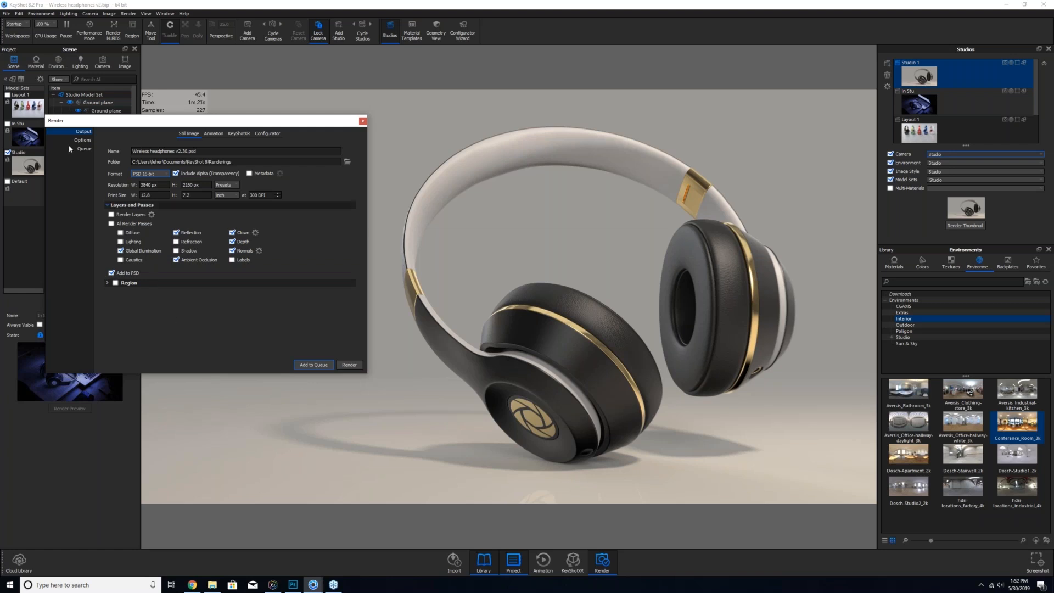
- Try the Maximum Time render quality mode, restore Maximum Samples and return to the output settings
left_click(82, 140)
left_click(18, 193)
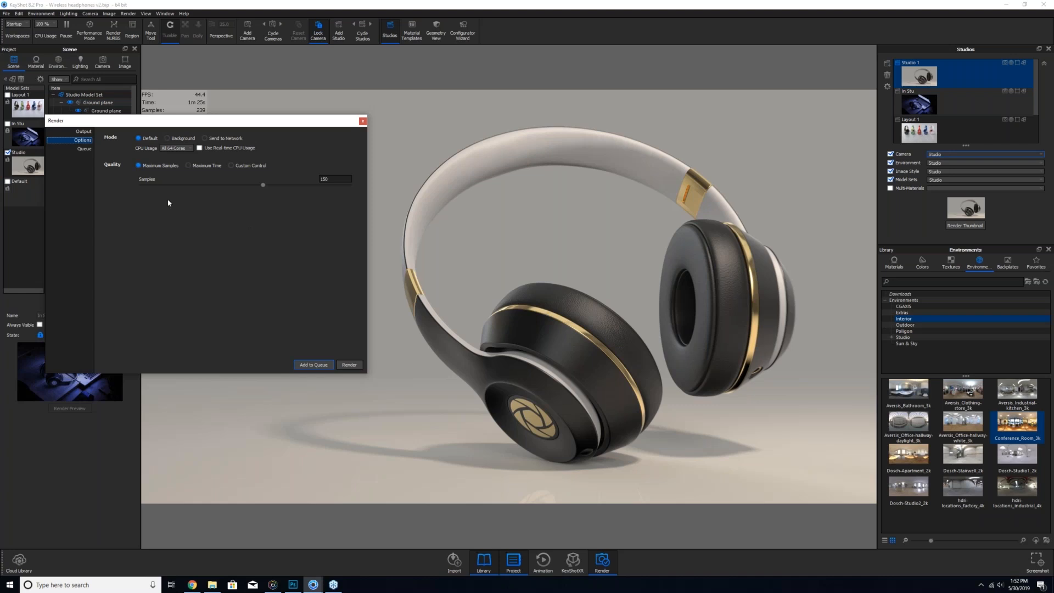
left_click(188, 167)
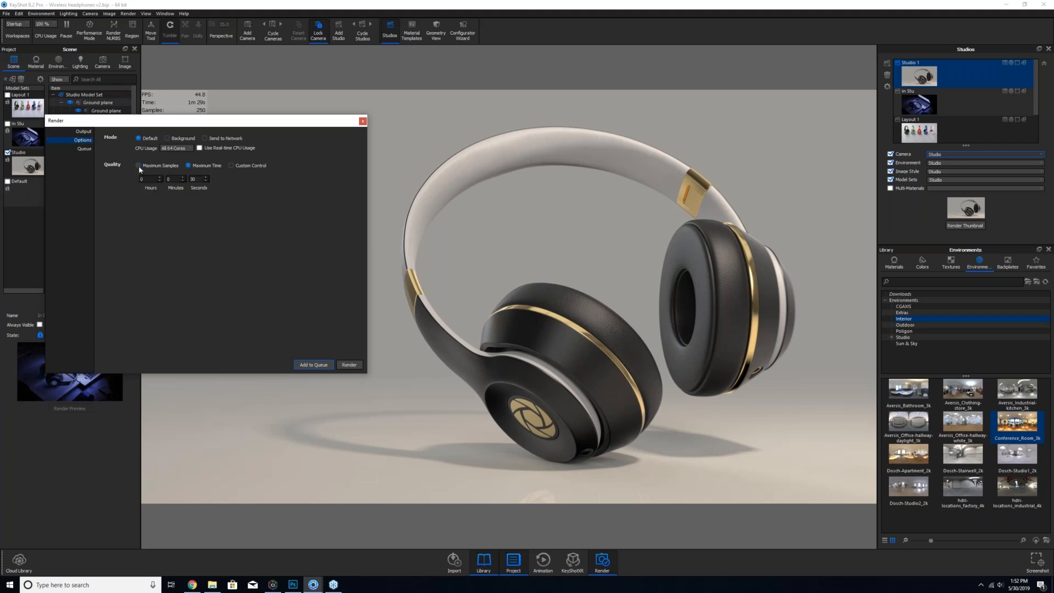
left_click(139, 165)
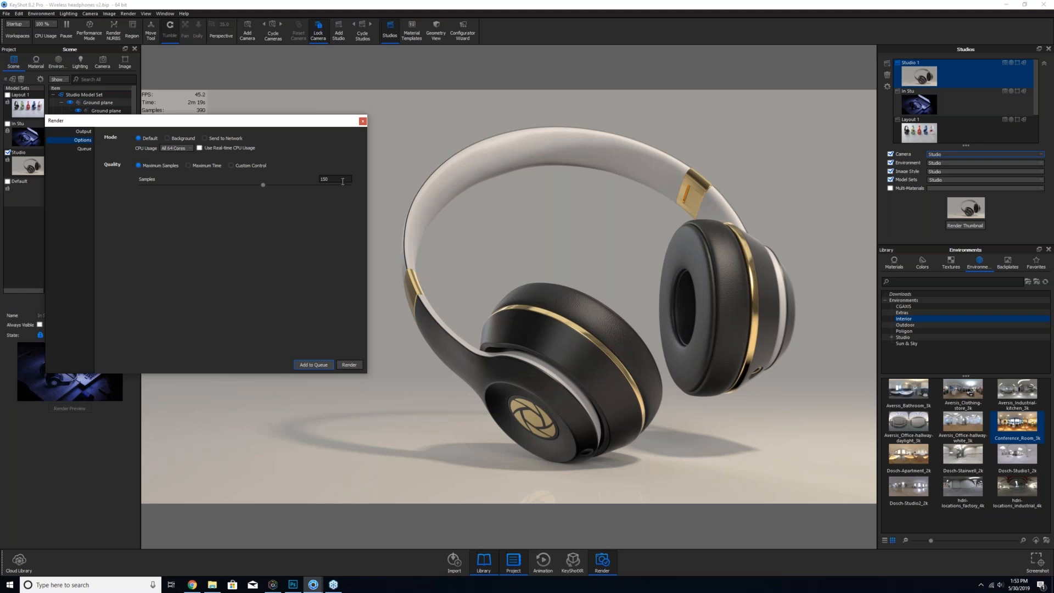
left_click(79, 132)
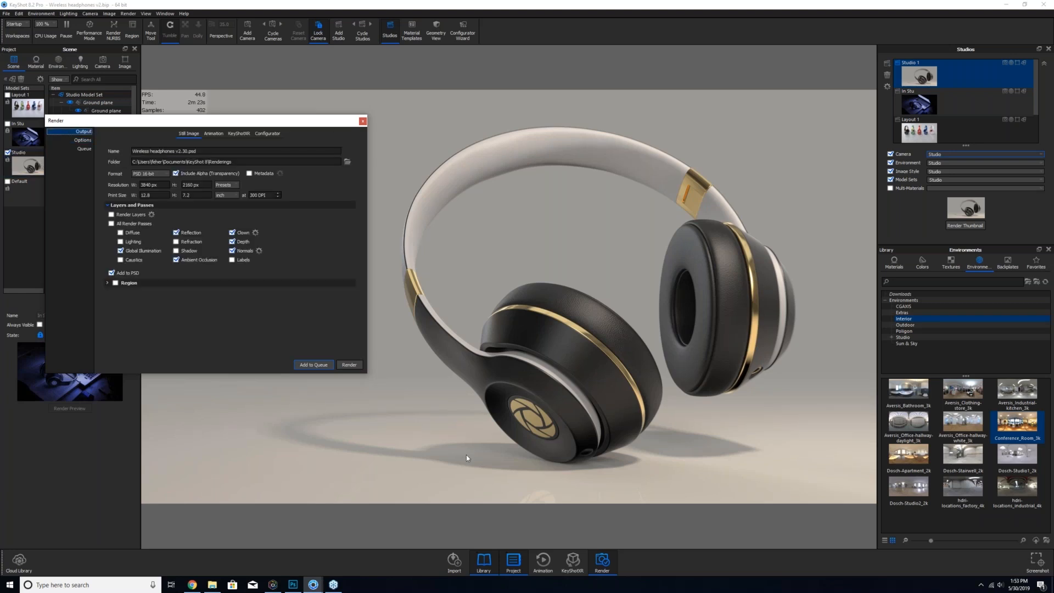
- Pause the real-time rendering and switch to the rendered headphones image in Photoshop
left_click(507, 355)
key("shift+p")
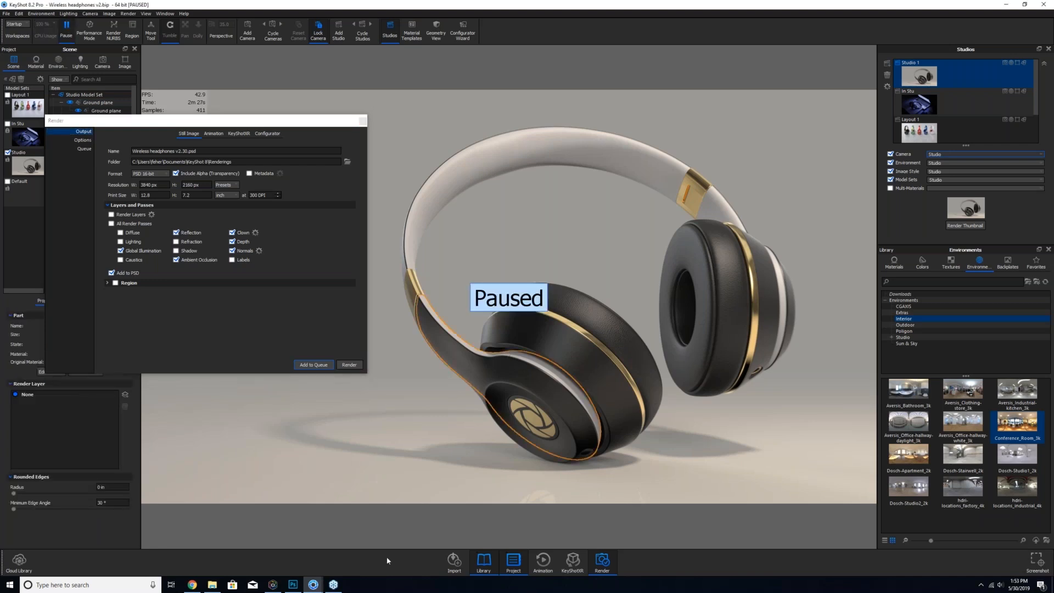
left_click(294, 585)
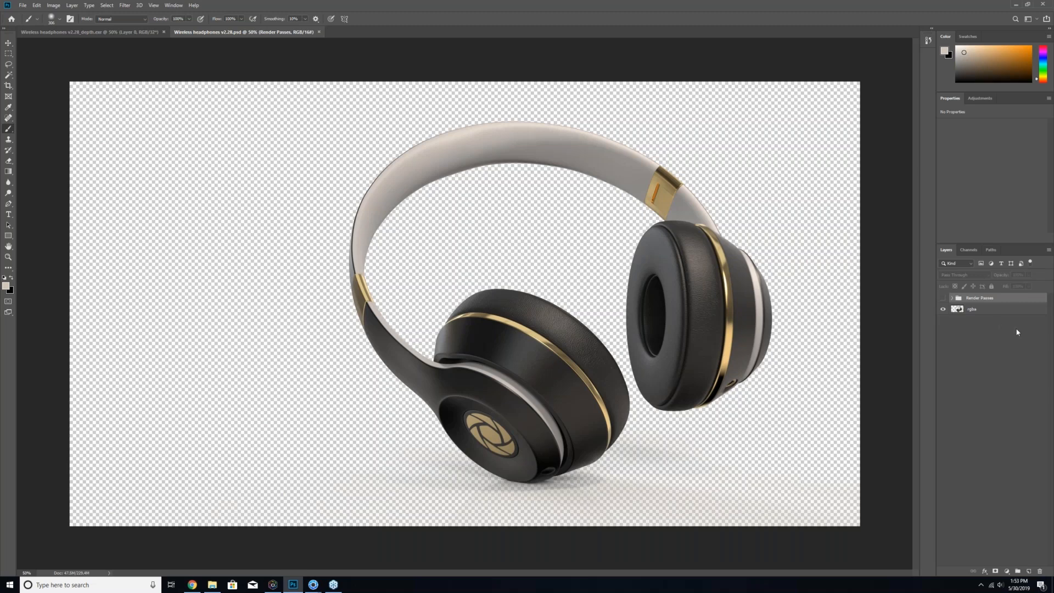
- Toggle the rgba layer's visibility off and on, and show and expand the Render Passes group
left_click(944, 309)
left_click(944, 310)
left_click(944, 298)
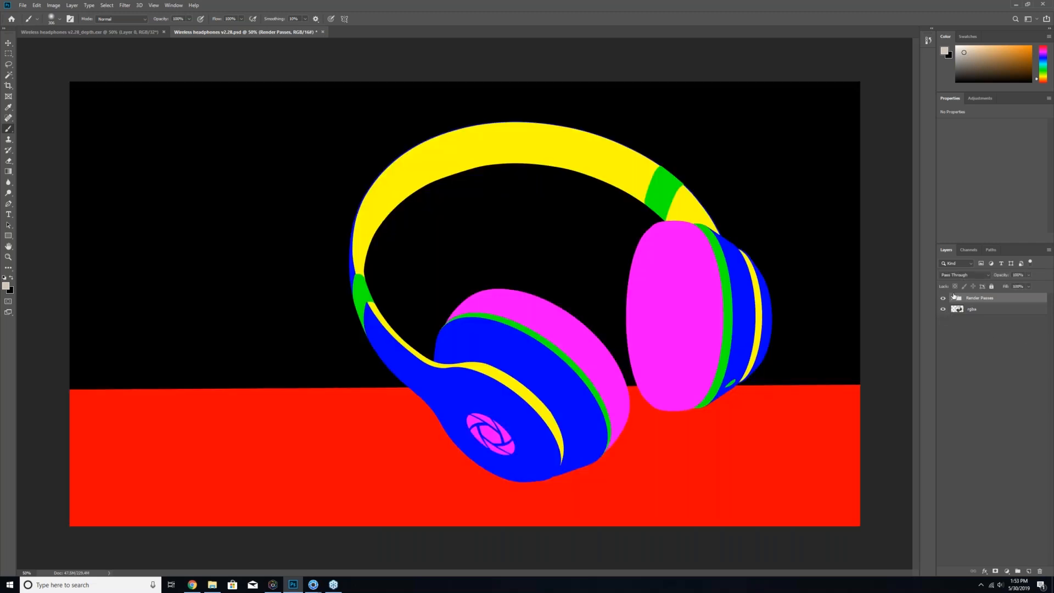
left_click(953, 297)
- Inspect the render passes by hiding the clown, ao, reflection, gi and normals layers one after another
left_click(944, 309)
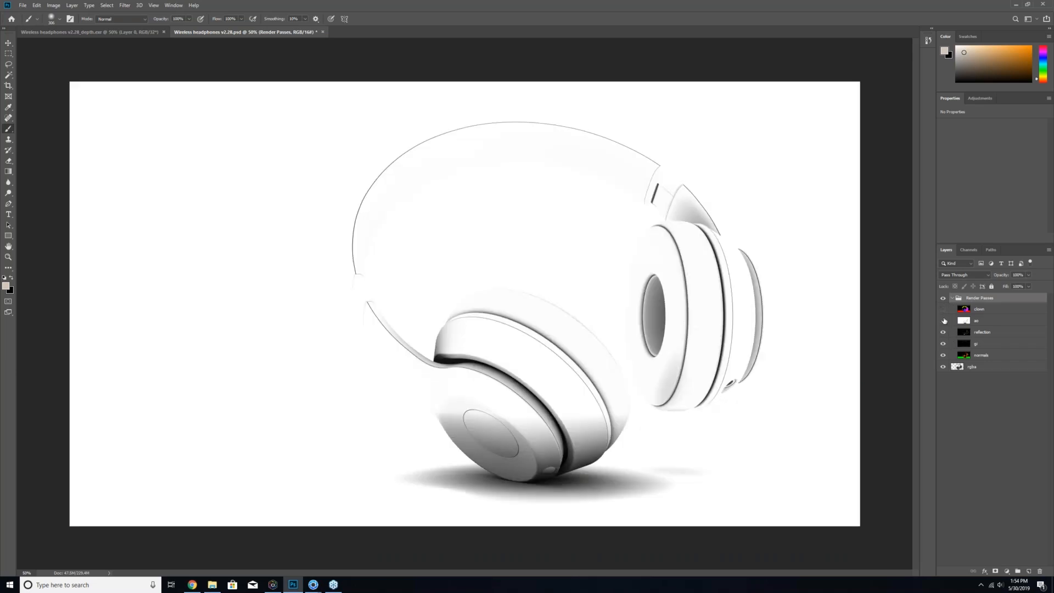
left_click(944, 321)
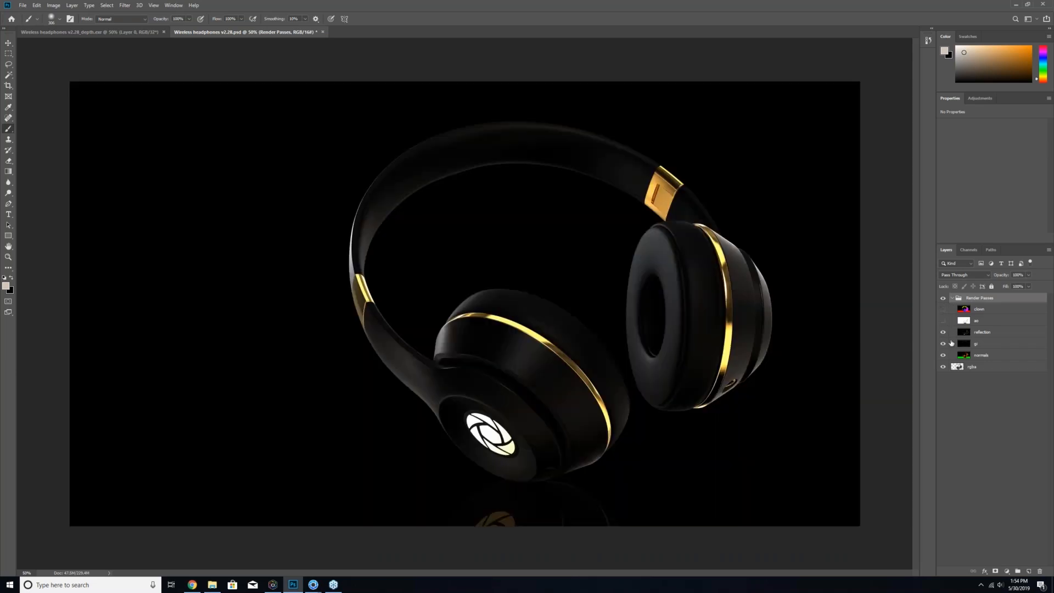
left_click(943, 332)
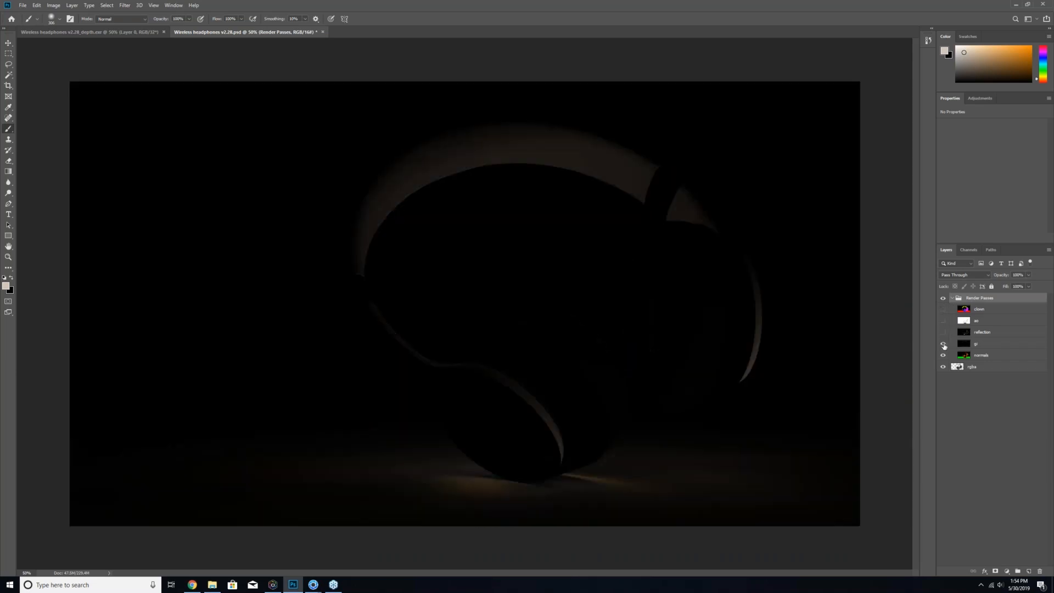
left_click(944, 344)
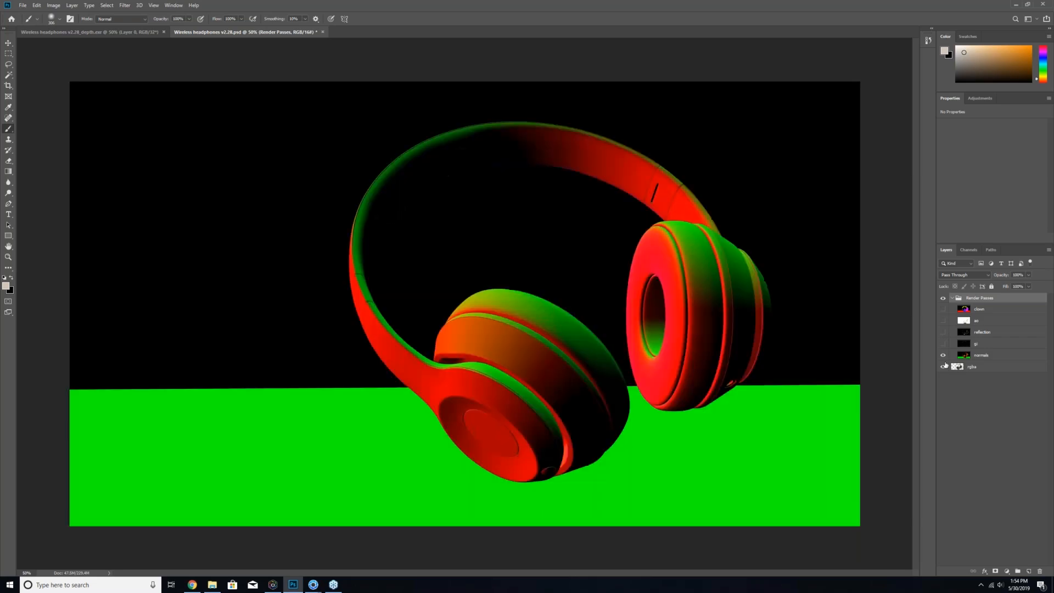
left_click(986, 356)
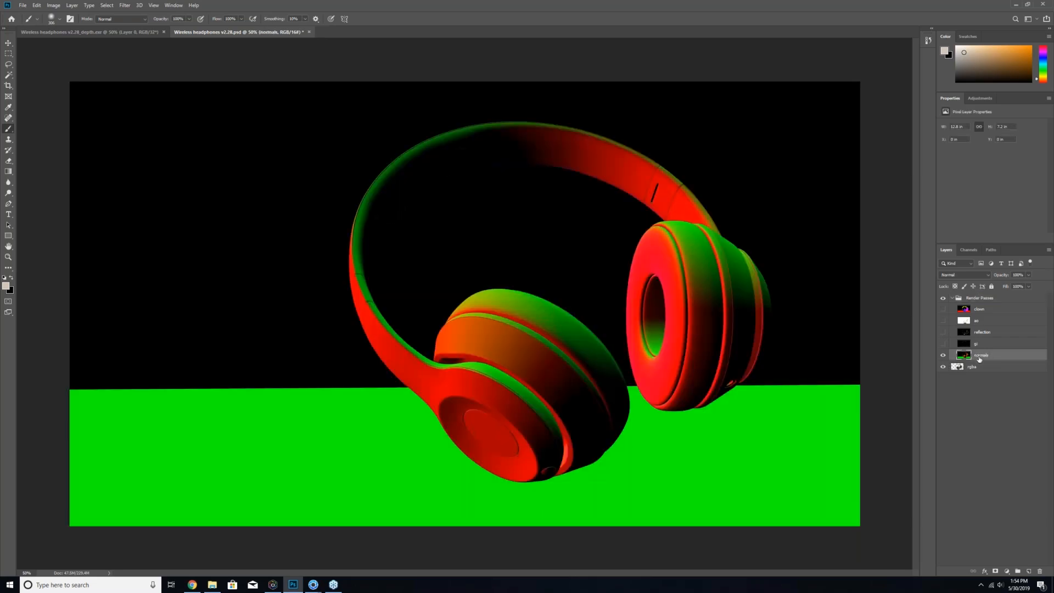
left_click(946, 357)
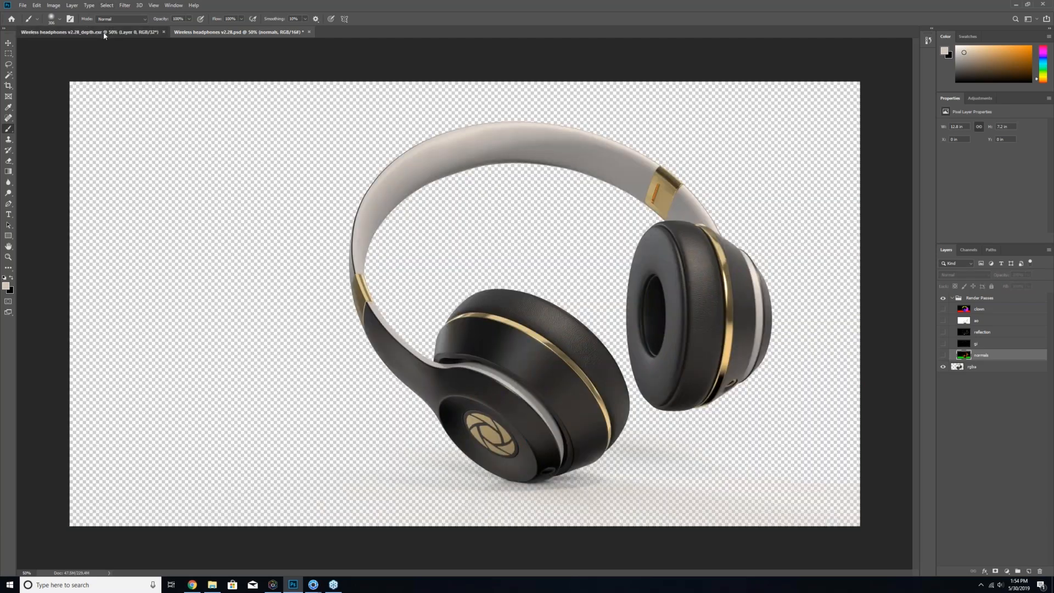
- Switch to the depth EXR document and begin an Exposure adjustment on it, lowering the exposure to -12.43
left_click(105, 34)
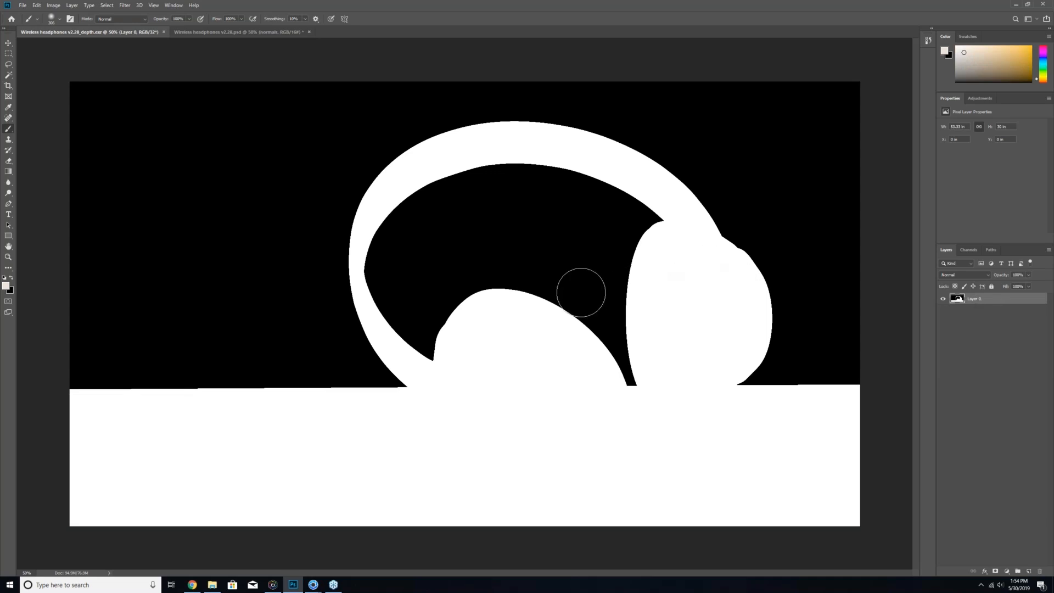
left_click(53, 6)
left_click(106, 6)
left_click(57, 6)
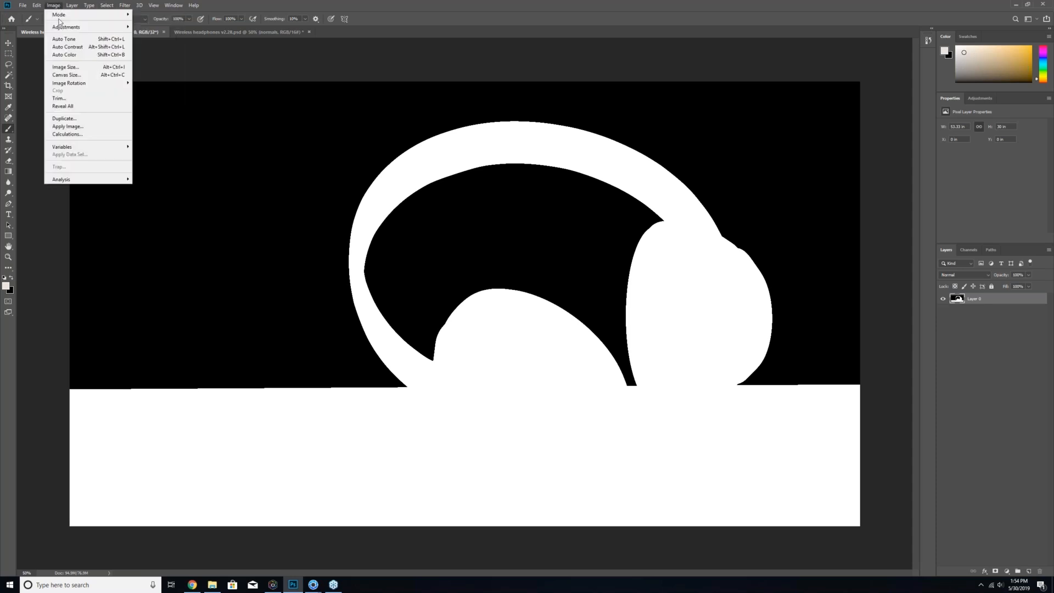
left_click(139, 4)
left_click(55, 7)
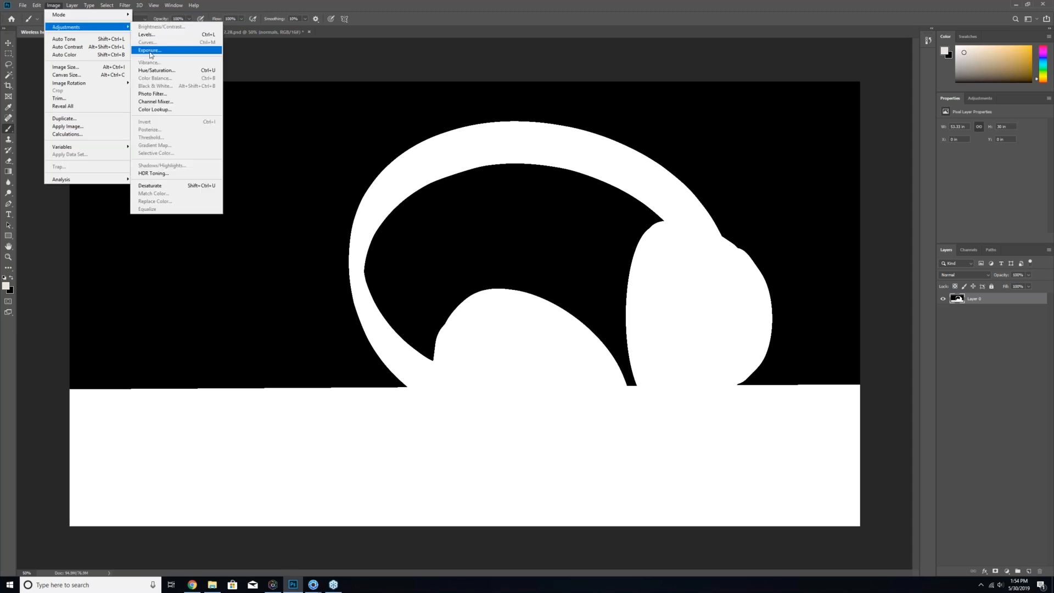
left_click(149, 50)
left_click_drag(502, 196, 462, 197)
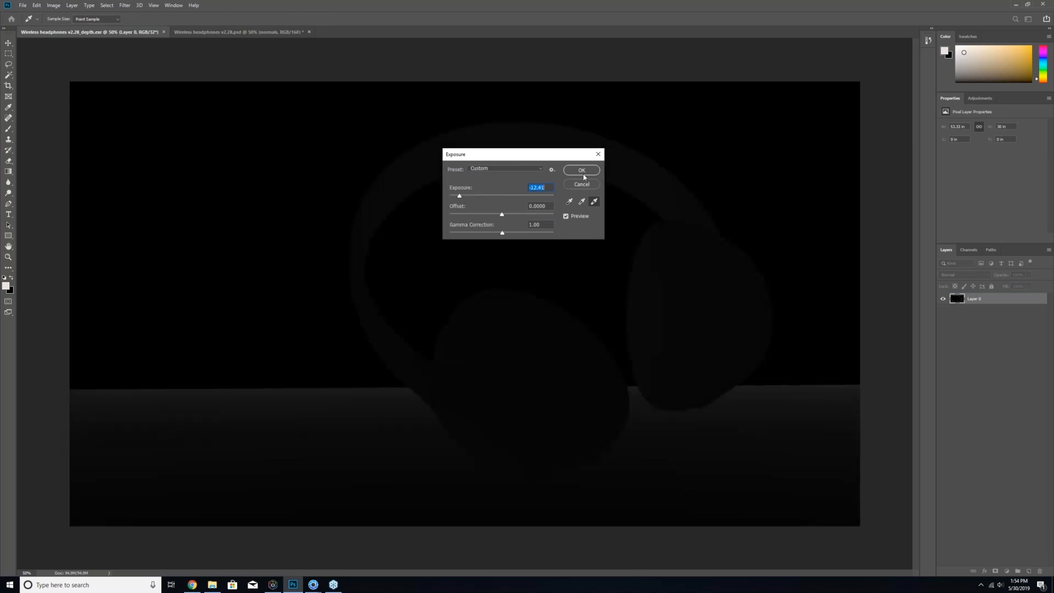
- Sample the white point on the rear earcup's edge and the black point on the front earcup, and apply the Exposure adjustment
left_click(594, 202)
left_click(751, 254)
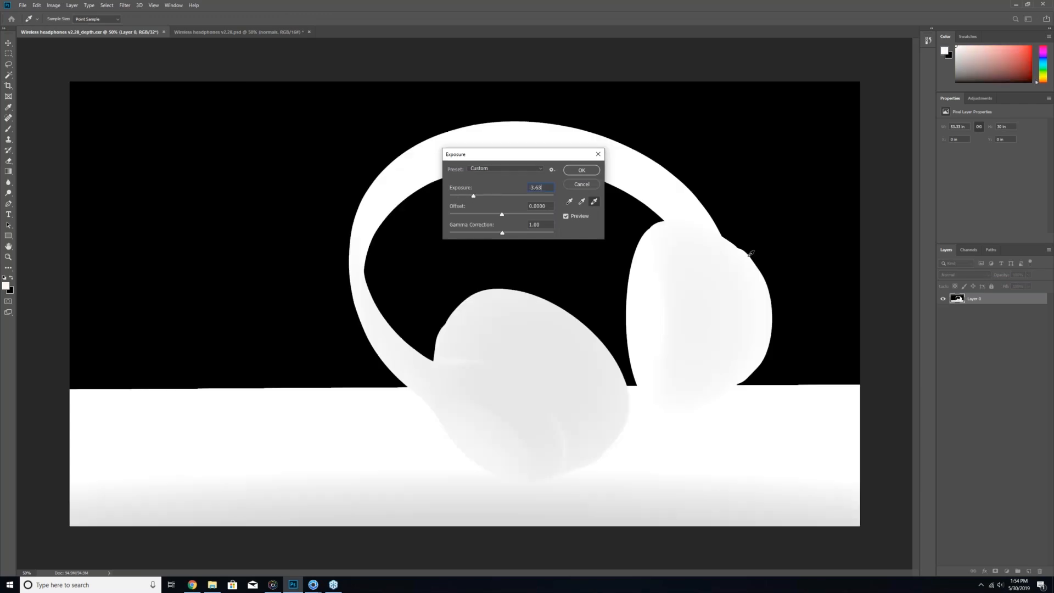
left_click(570, 202)
left_click(550, 313)
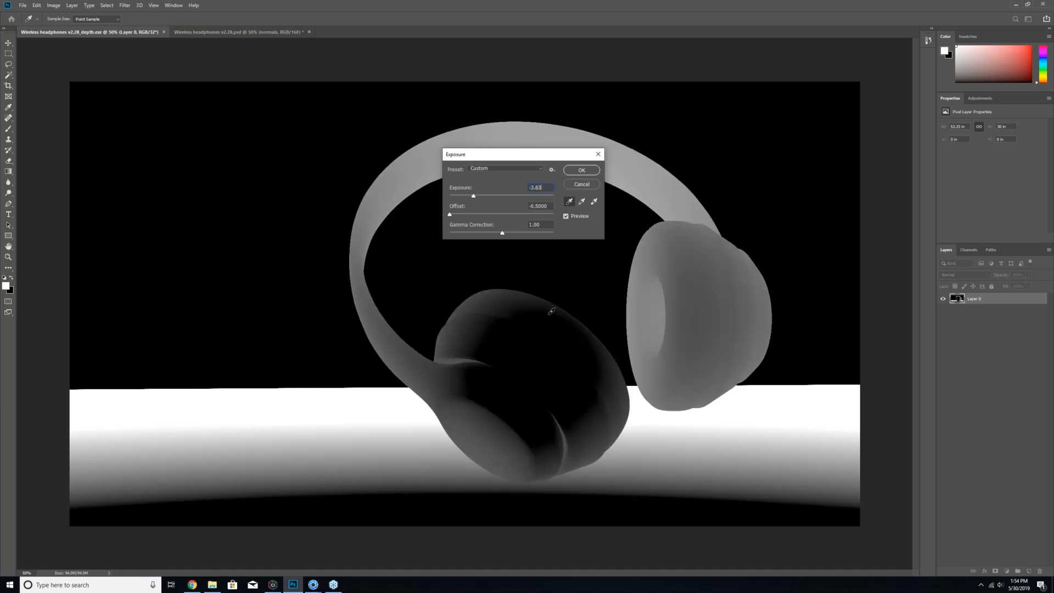
left_click(582, 171)
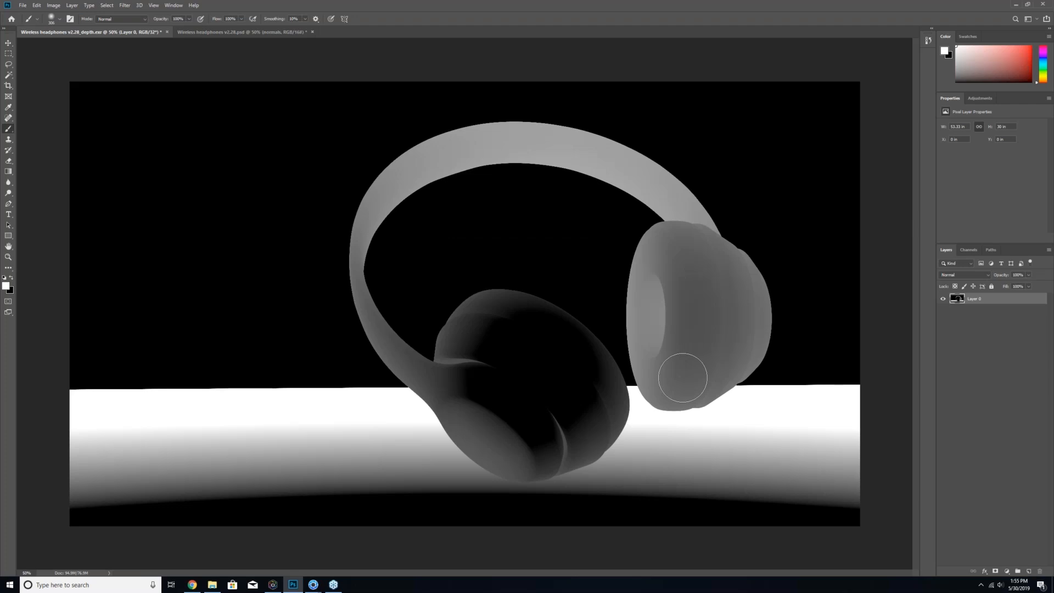
- Select the entire depth image and add a new alpha channel to the headphones PSD
key("ctrl+a")
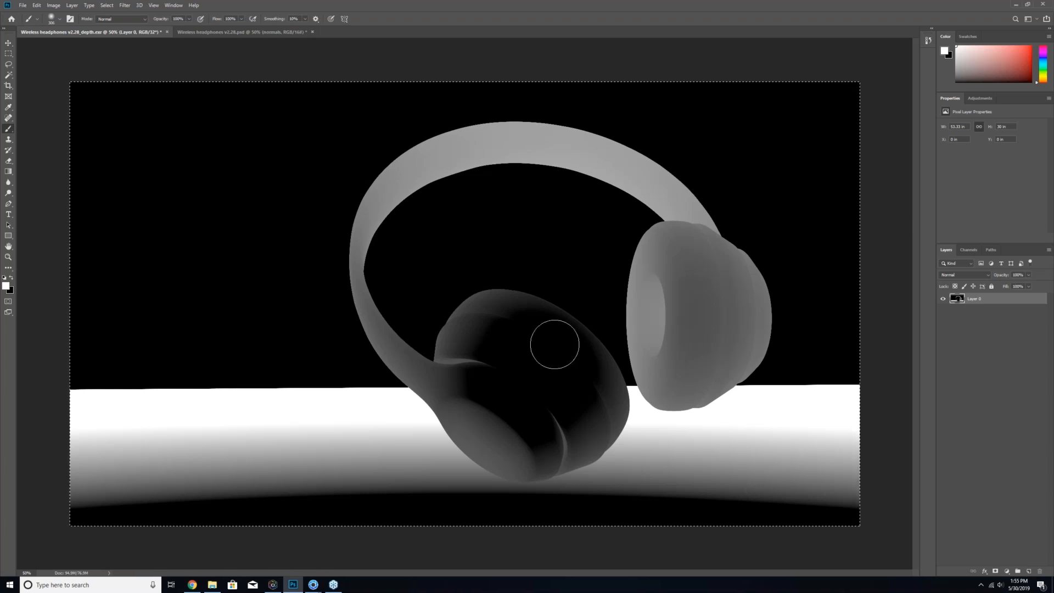
left_click(272, 33)
left_click(969, 250)
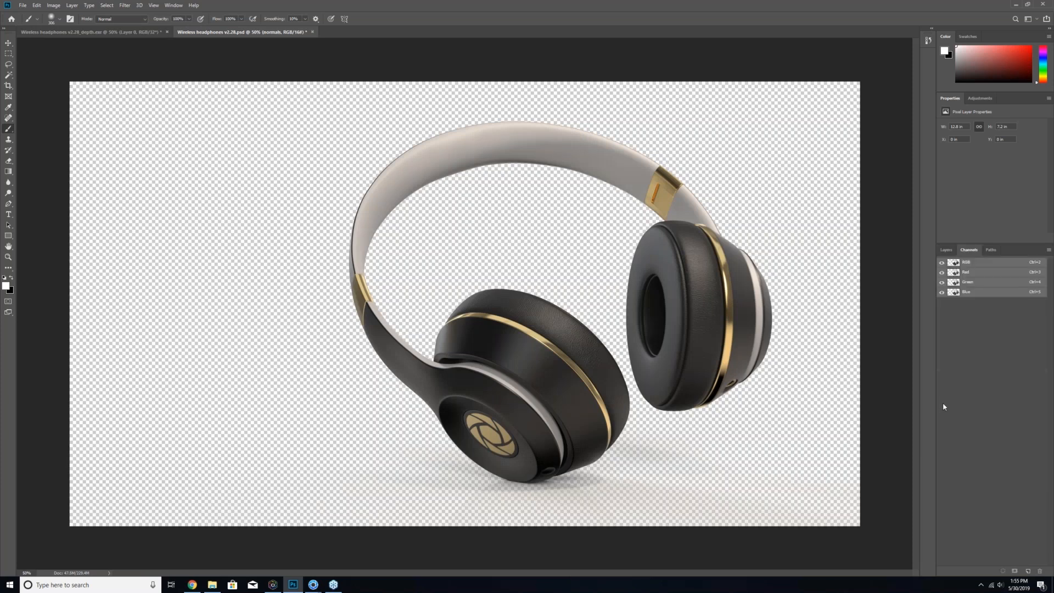
left_click(1028, 572)
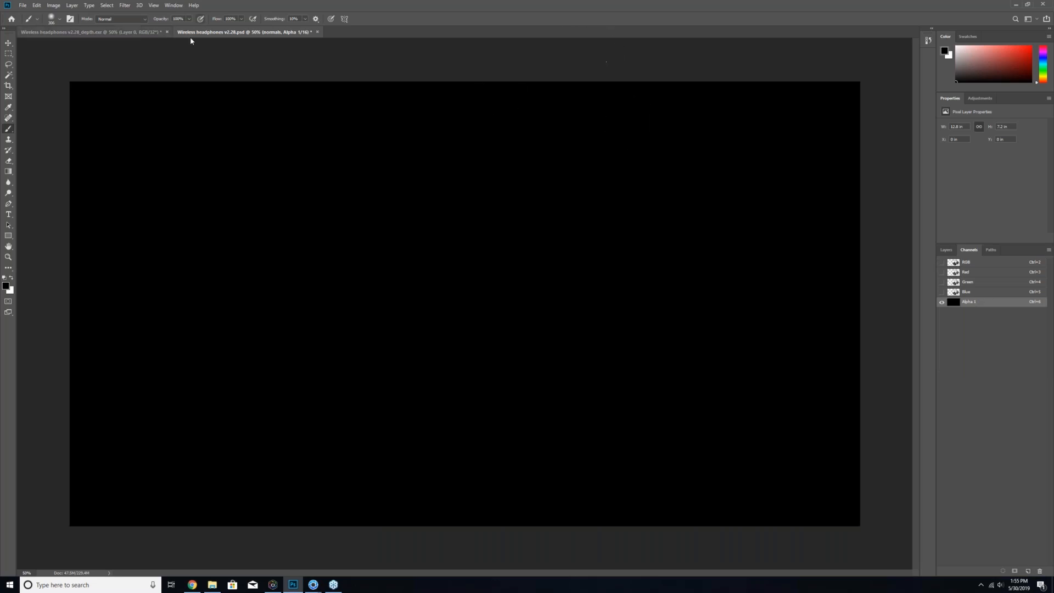
- Copy the adjusted depth image into the PSD's new alpha channel and return to the RGB composite
left_click(134, 33)
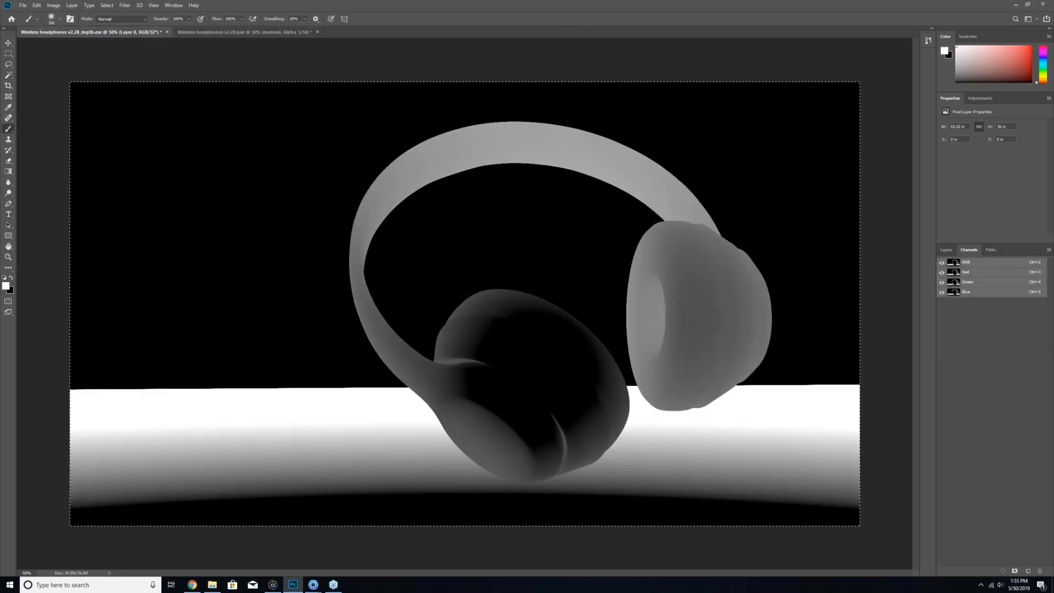
left_click(946, 250)
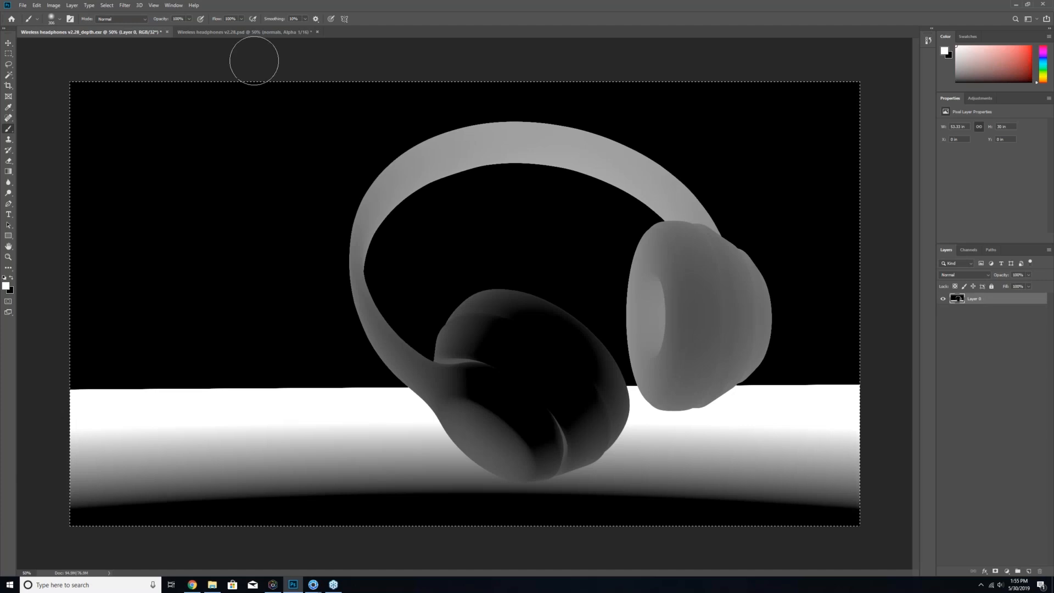
left_click(244, 32)
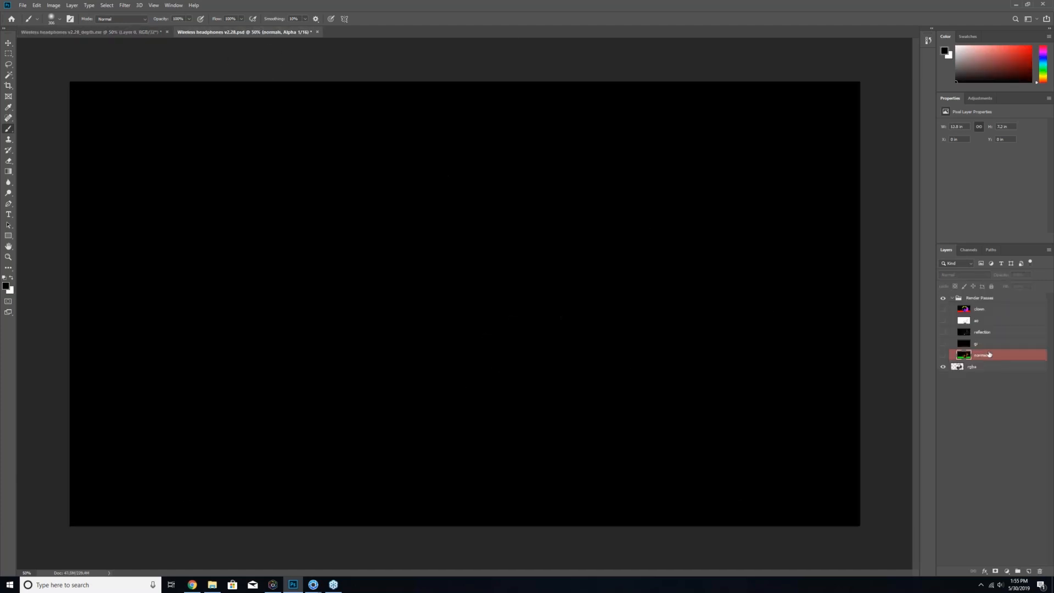
left_click(990, 354)
left_click(969, 250)
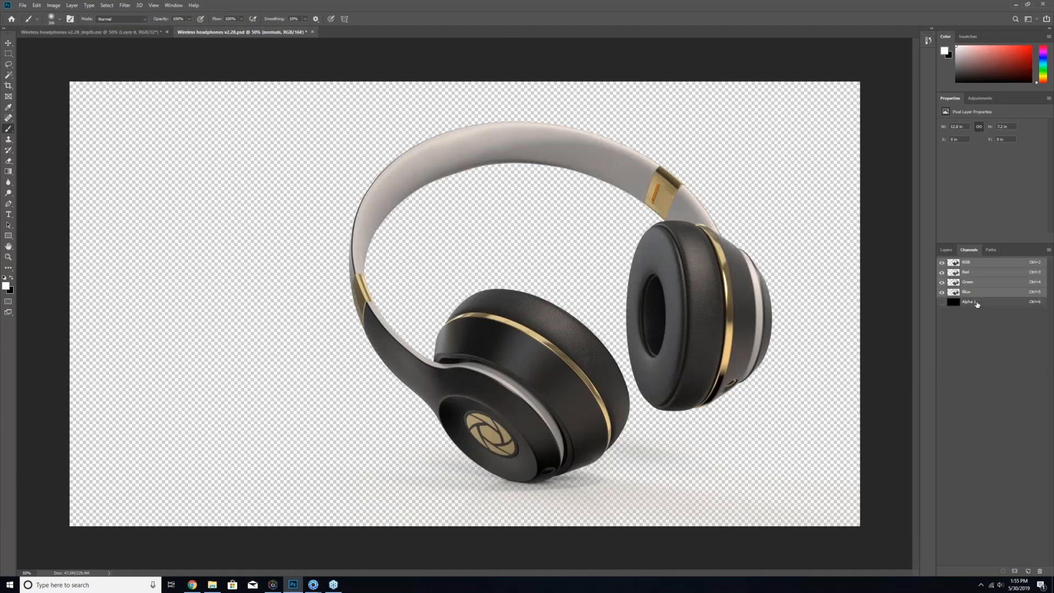
left_click(970, 302)
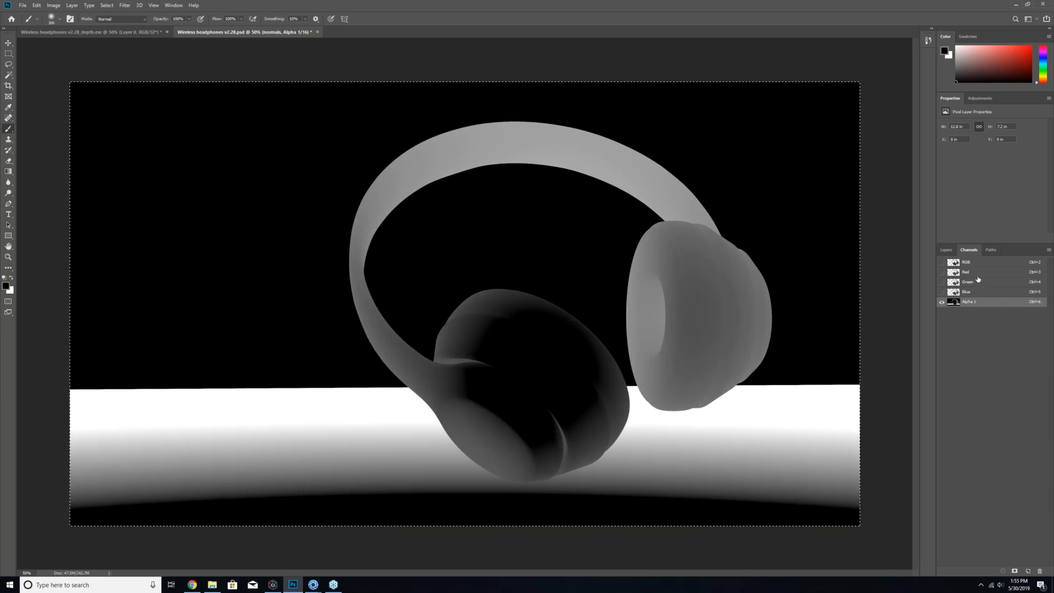
key("x")
key("ctrl+2")
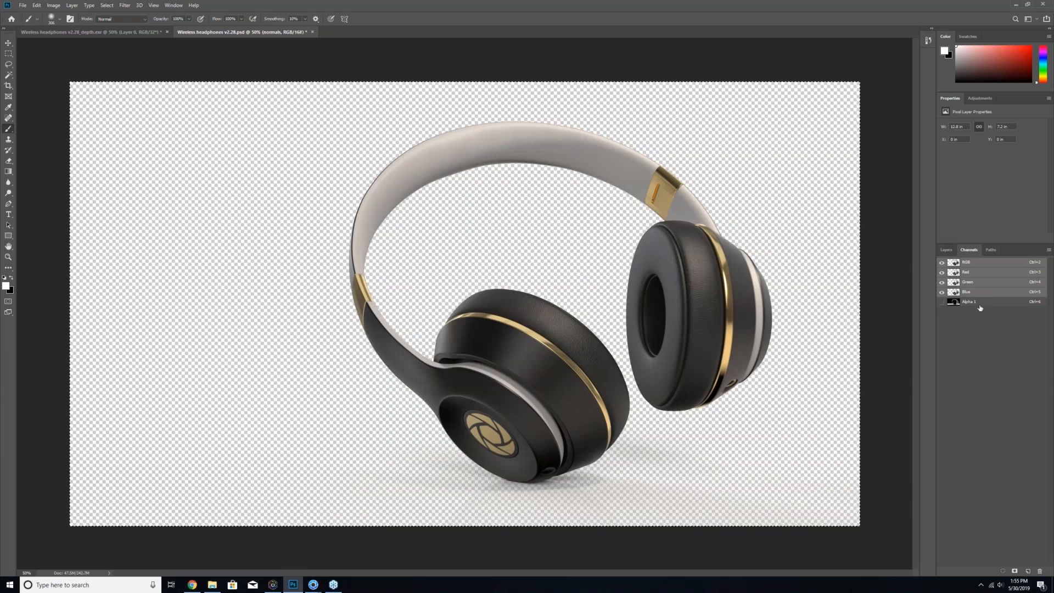
- Duplicate the rgba layer twice
left_click(946, 250)
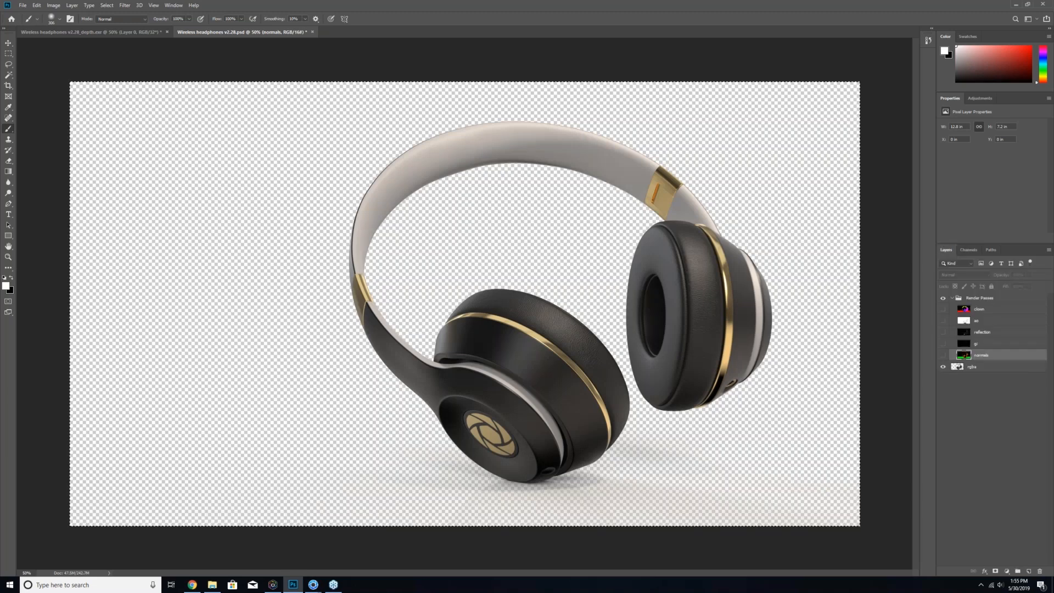
left_click(994, 366)
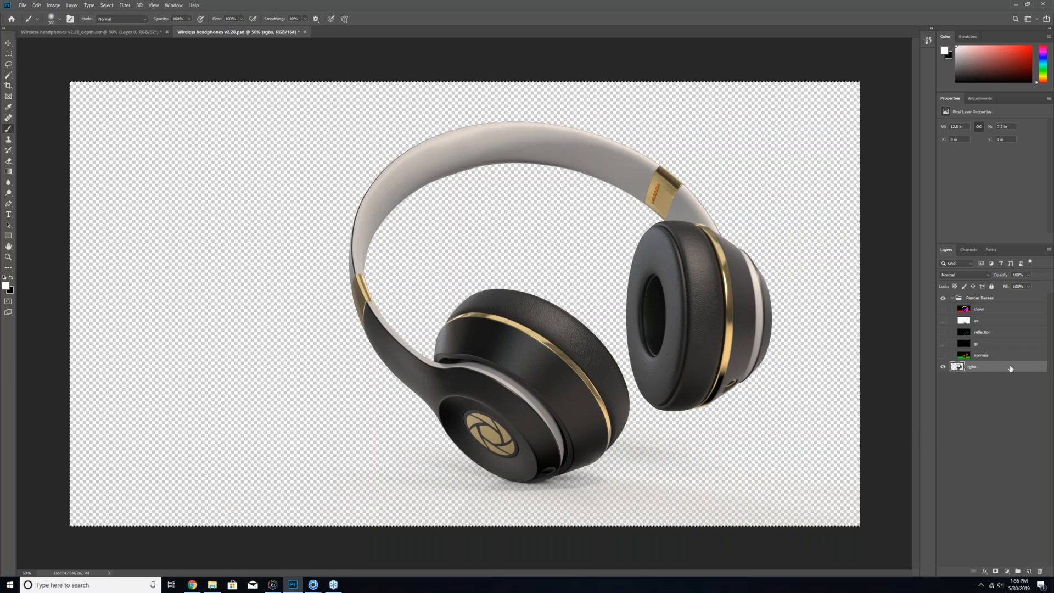
key("ctrl+j")
key("ctrl+j")
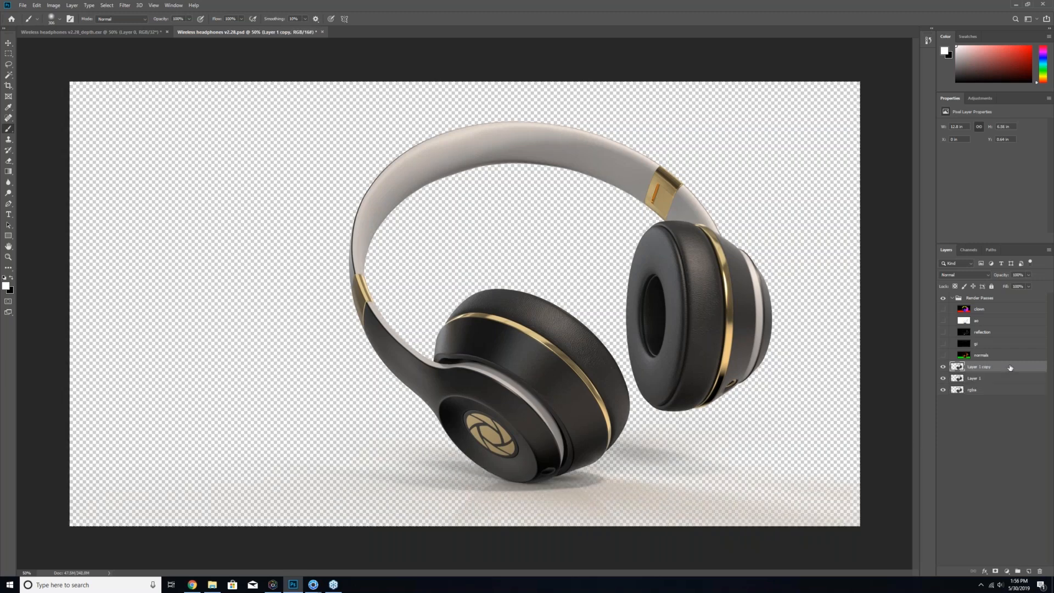
- Add a layer mask from transparency to the original rgba layer below its two copies
left_click(974, 390)
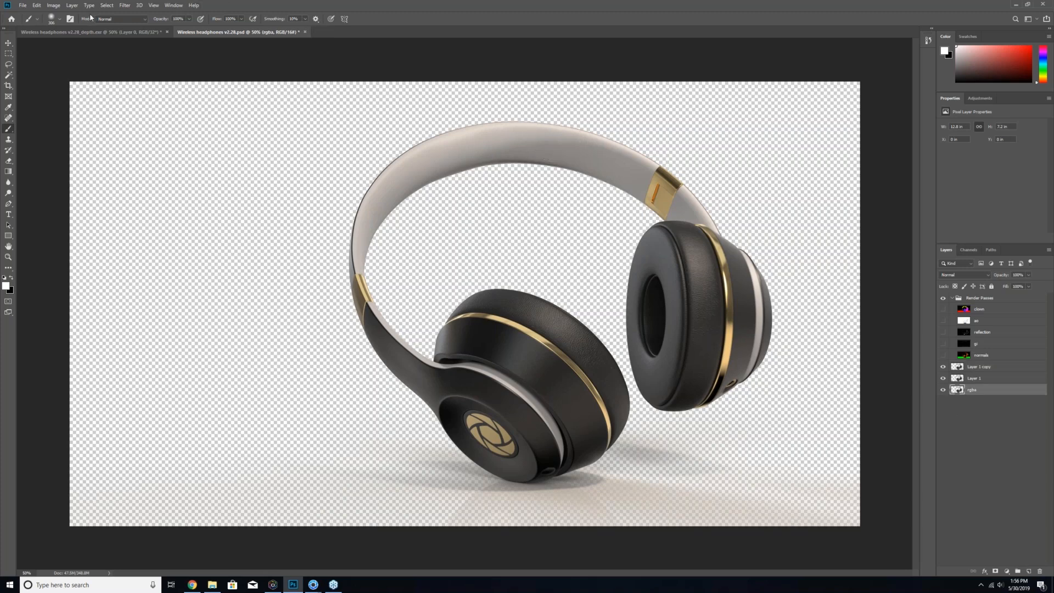
left_click(74, 6)
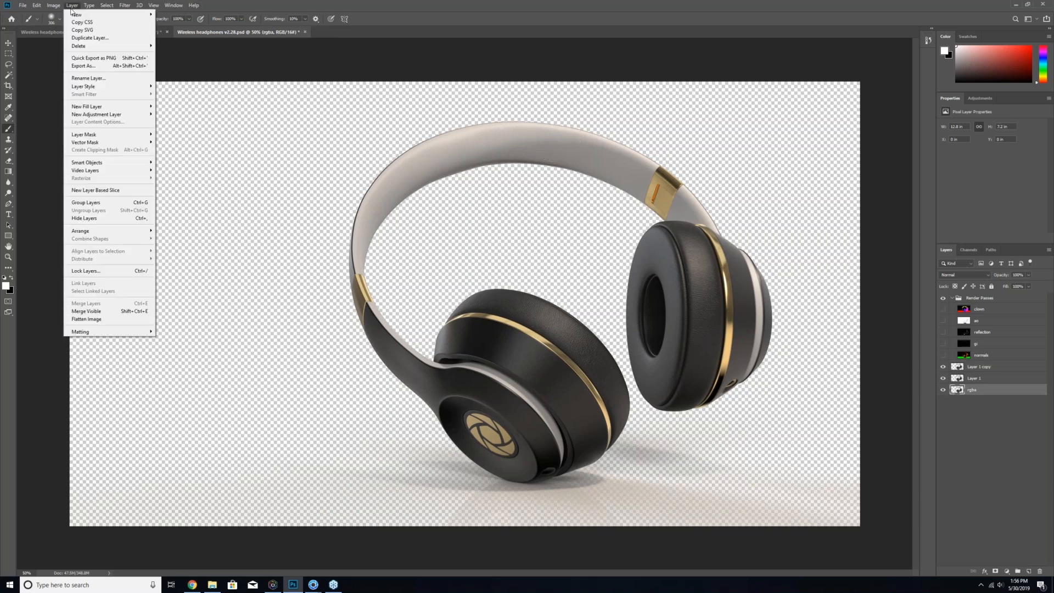
mouse_move(107, 136)
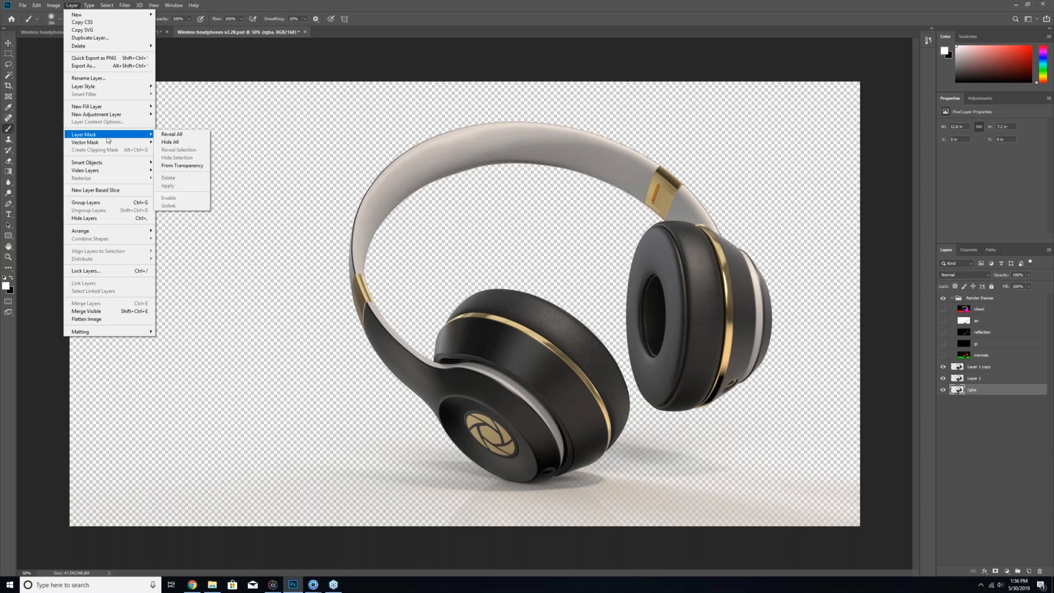
left_click(198, 168)
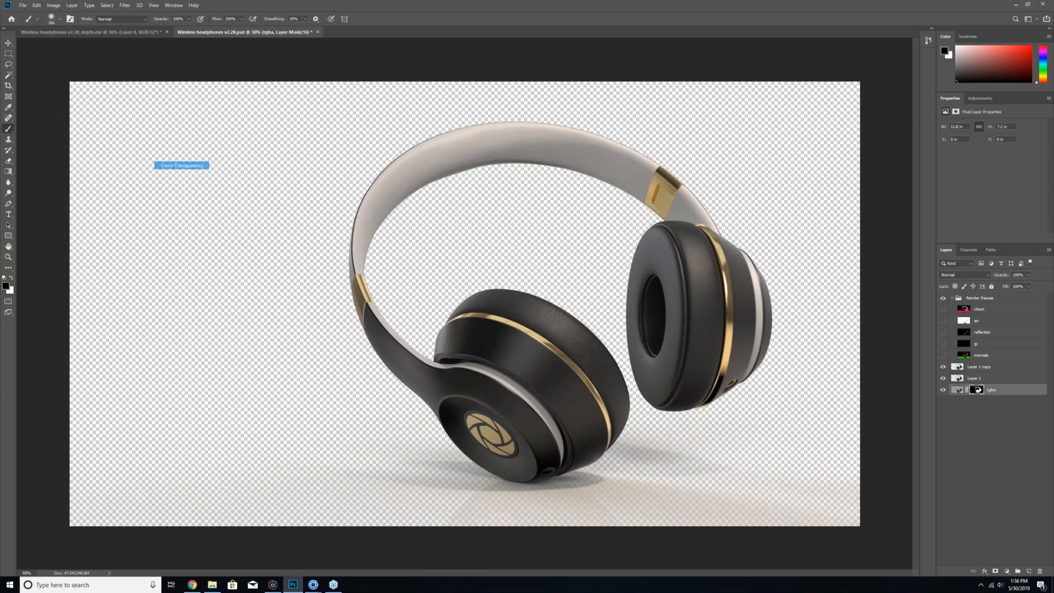
- Disable and delete the rgba layer's mask to expose the full rendered backdrop
right_click(980, 389)
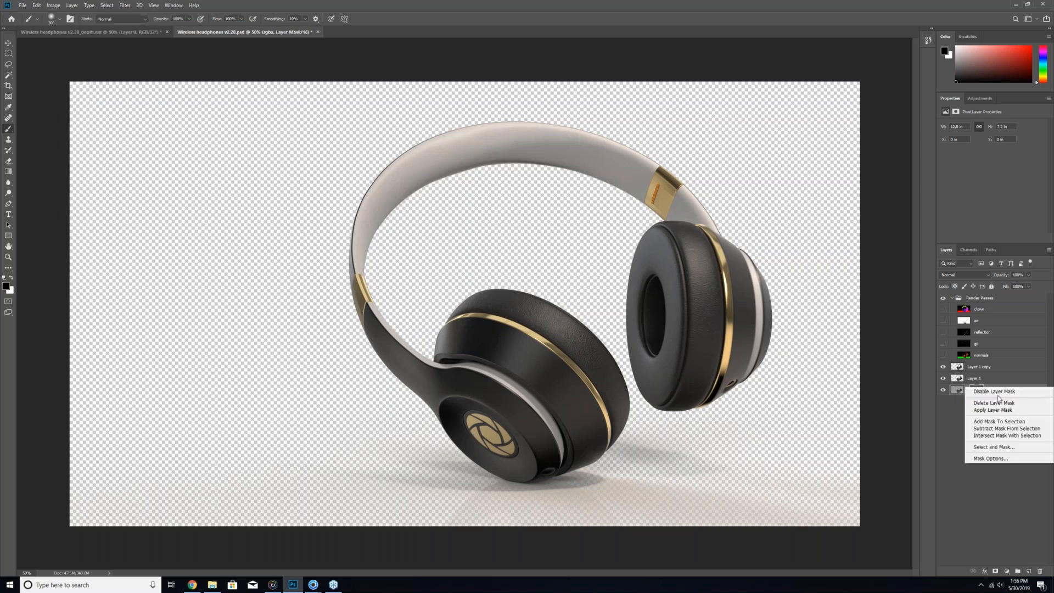
left_click(987, 392)
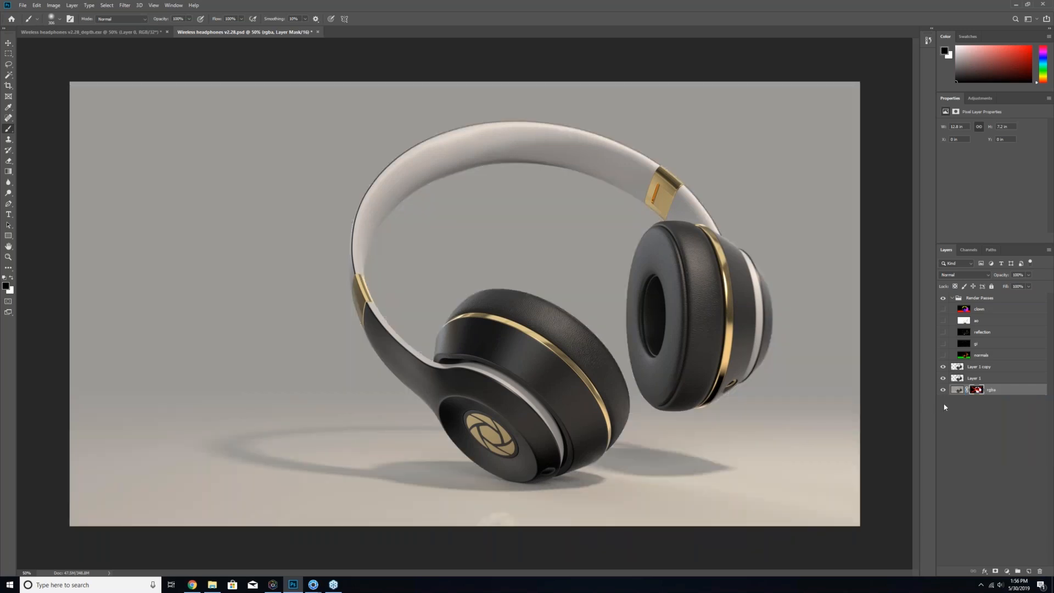
right_click(977, 393)
left_click(989, 405)
- Rename the rgba layer as Background and the layer directly above it as Ground shadow
double_click(977, 391)
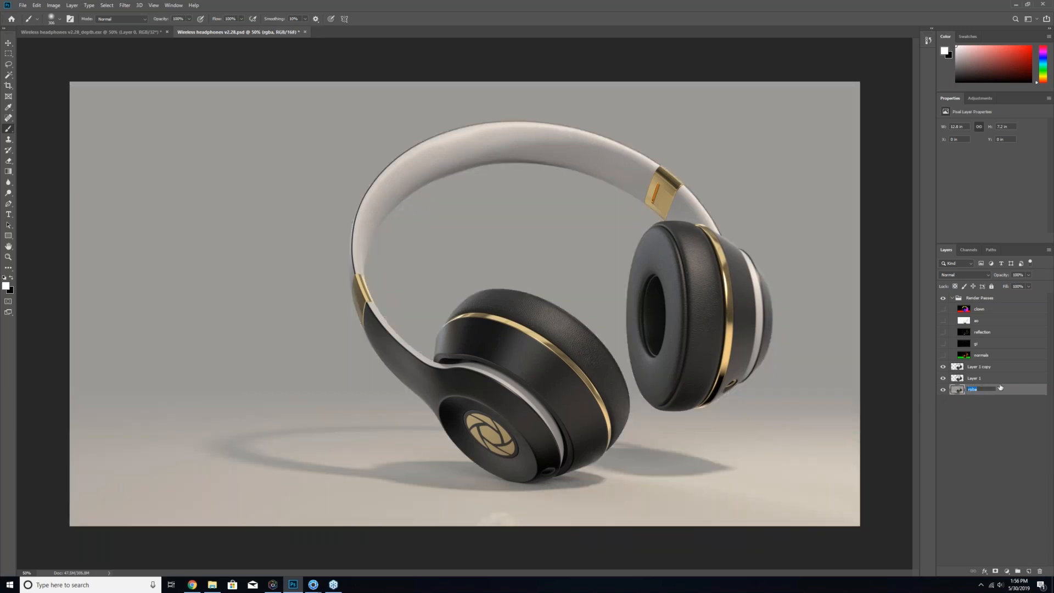
type("Background")
left_click(1021, 506)
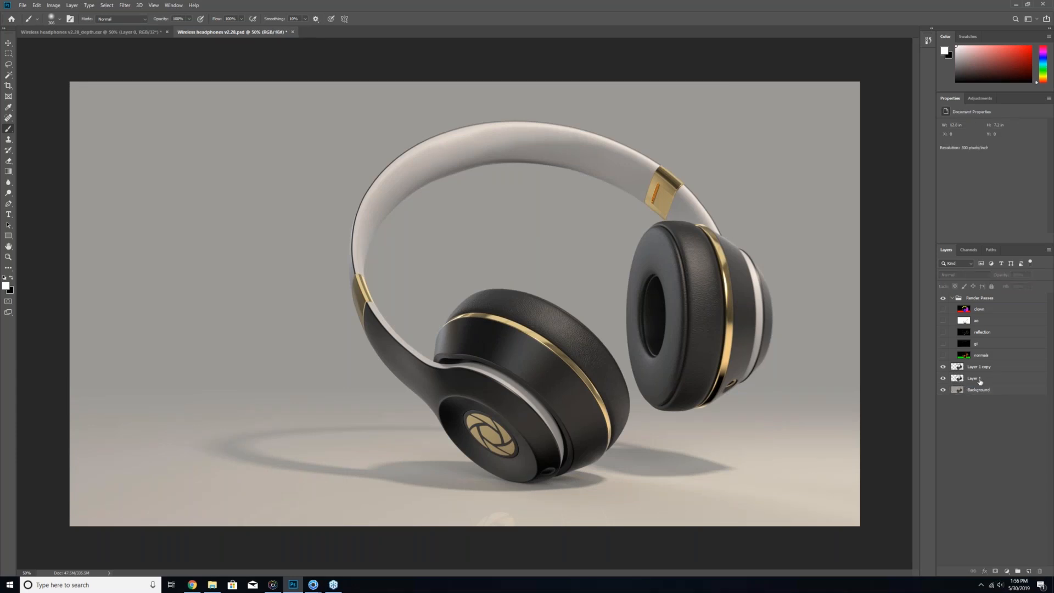
double_click(976, 379)
type("Ground shadow")
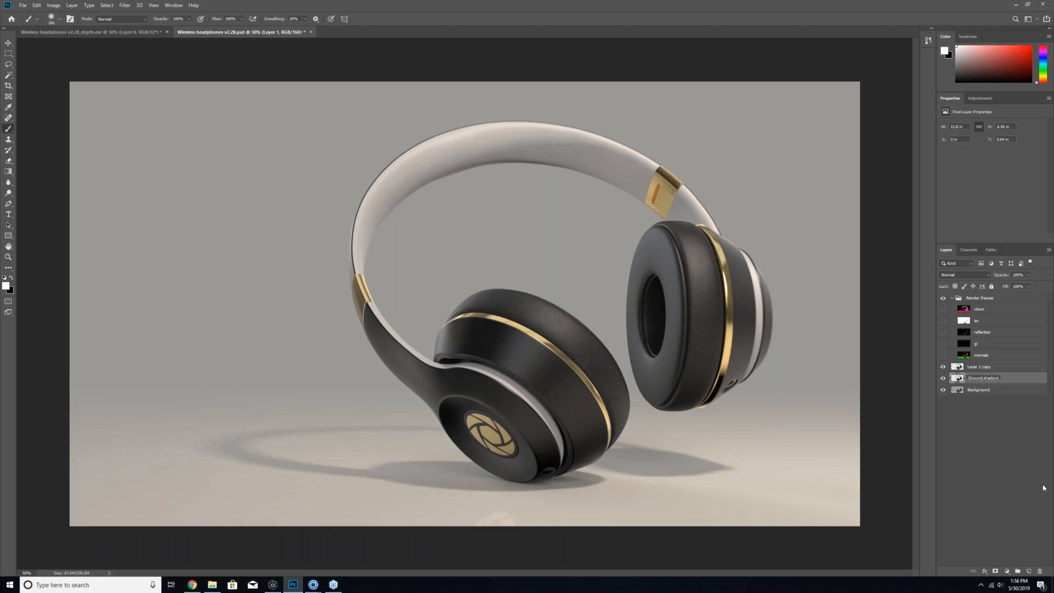
left_click(1044, 487)
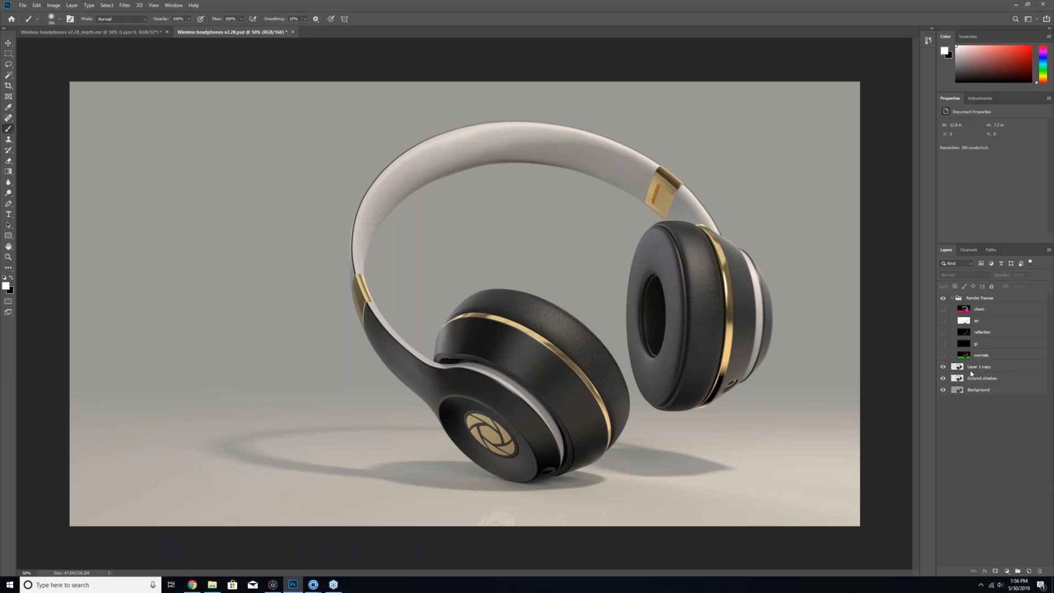
- Select the Layer 1 copy layer and hide the Background and Ground shadow layers
left_click(979, 370)
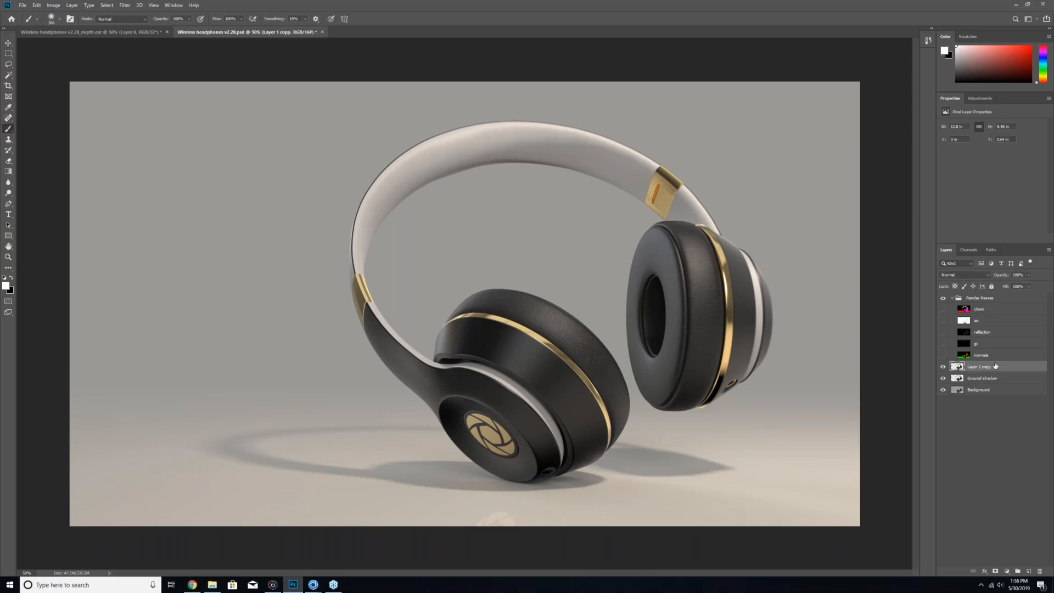
left_click(945, 389)
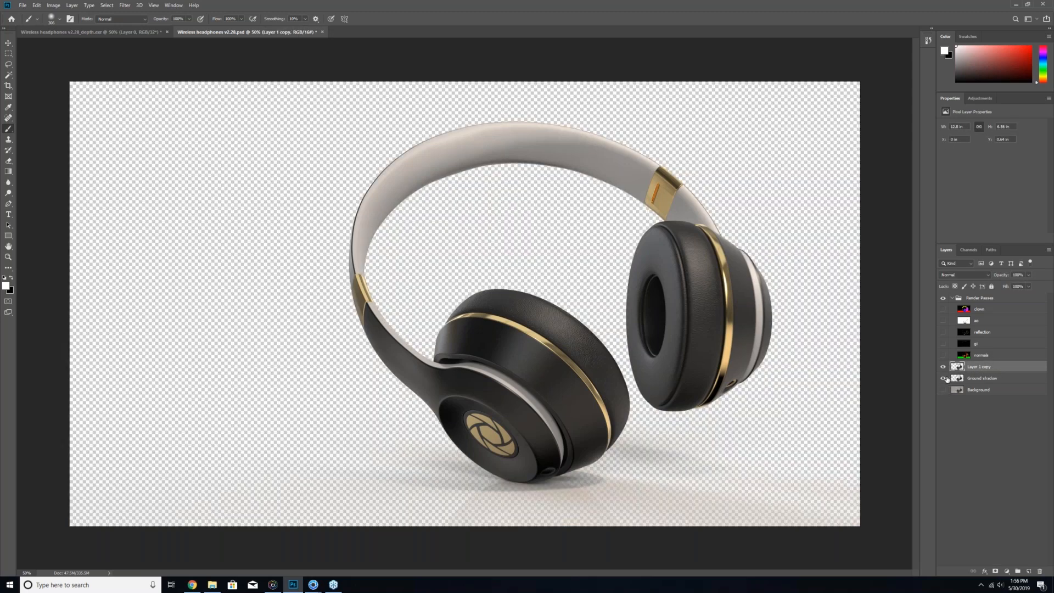
left_click(944, 378)
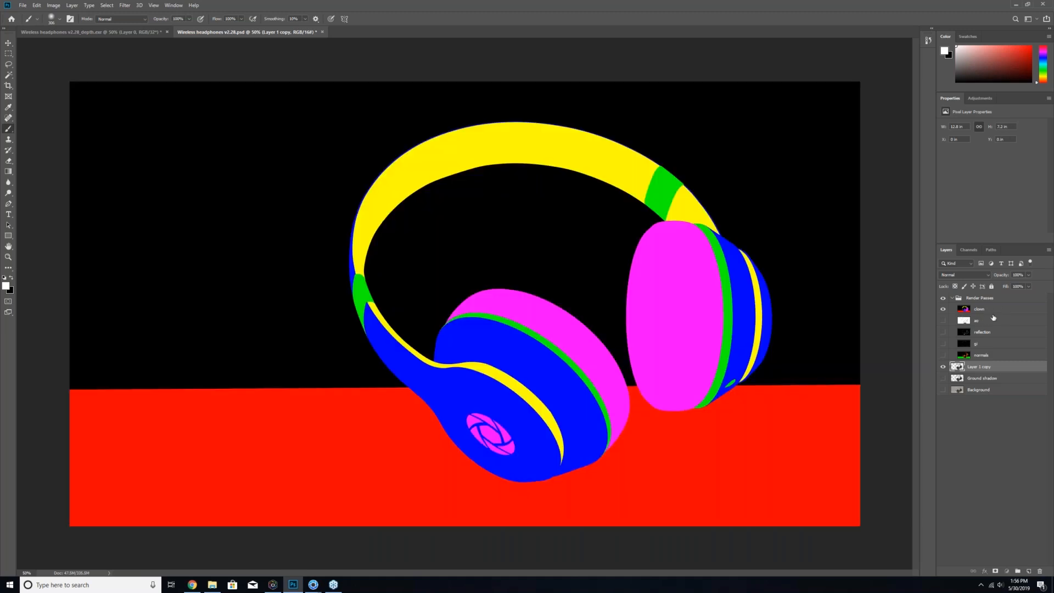
- Show the clown pass and use the Magic Wand on it to select the black backdrop and red ground around the headphones
left_click(980, 309)
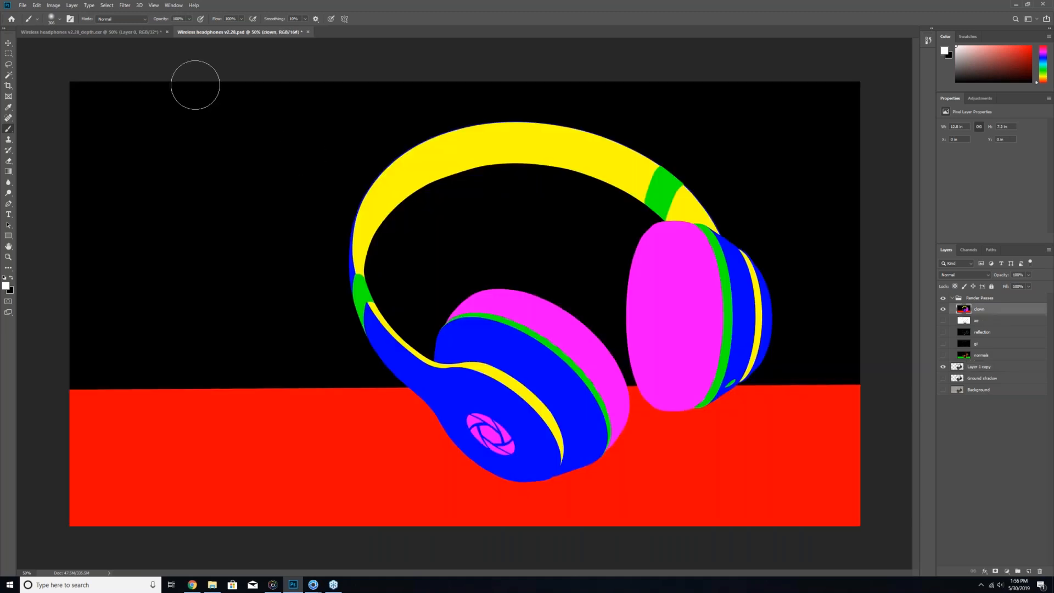
left_click(9, 75)
left_click(206, 163)
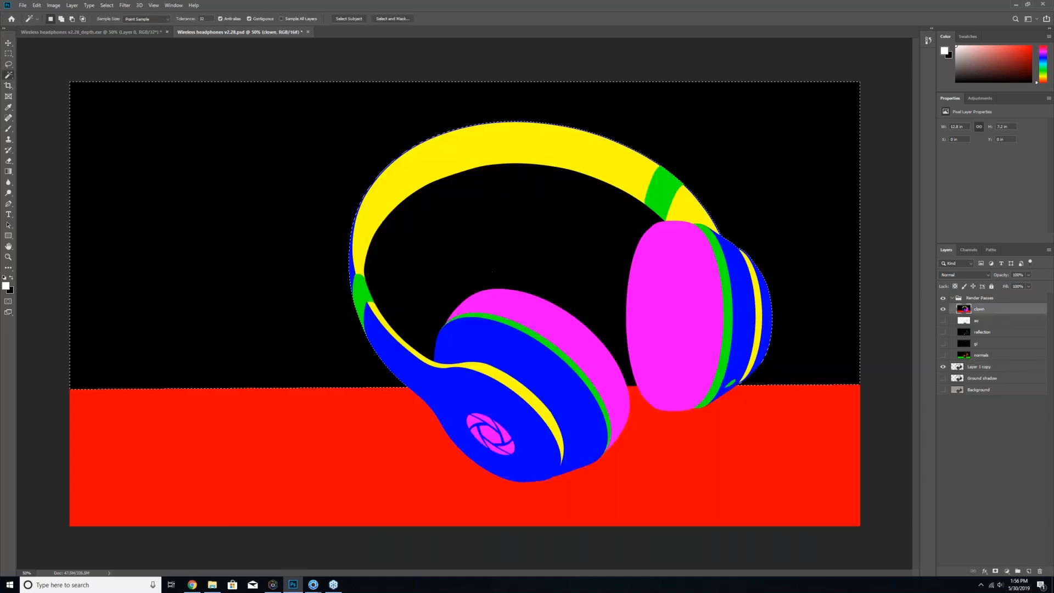
left_click(668, 459, "shift")
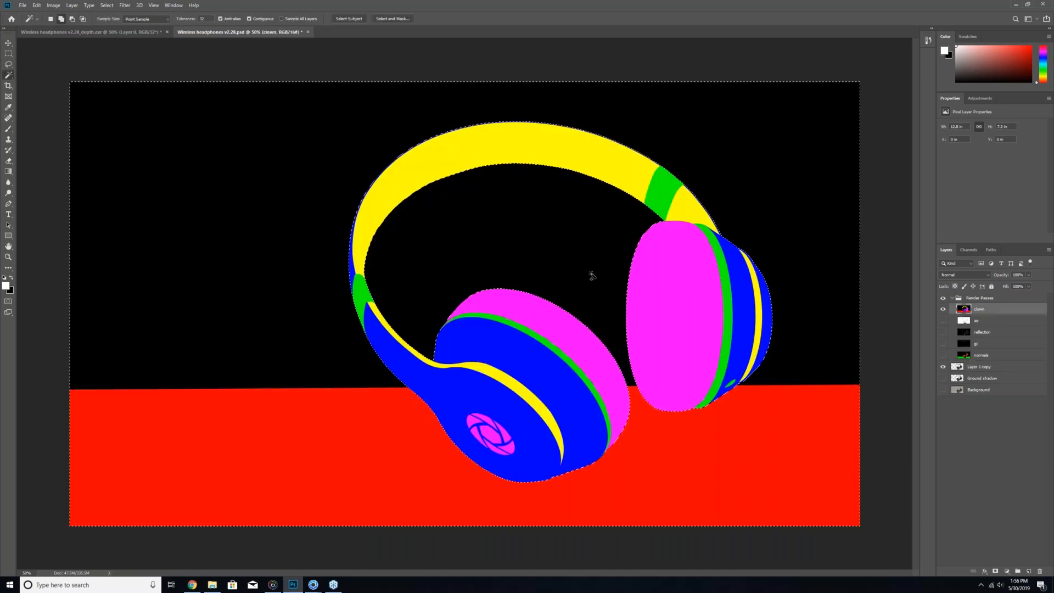
- Invert the selection so it covers only the headphones, and feather its edge by 0.3 pixels
left_click(107, 5)
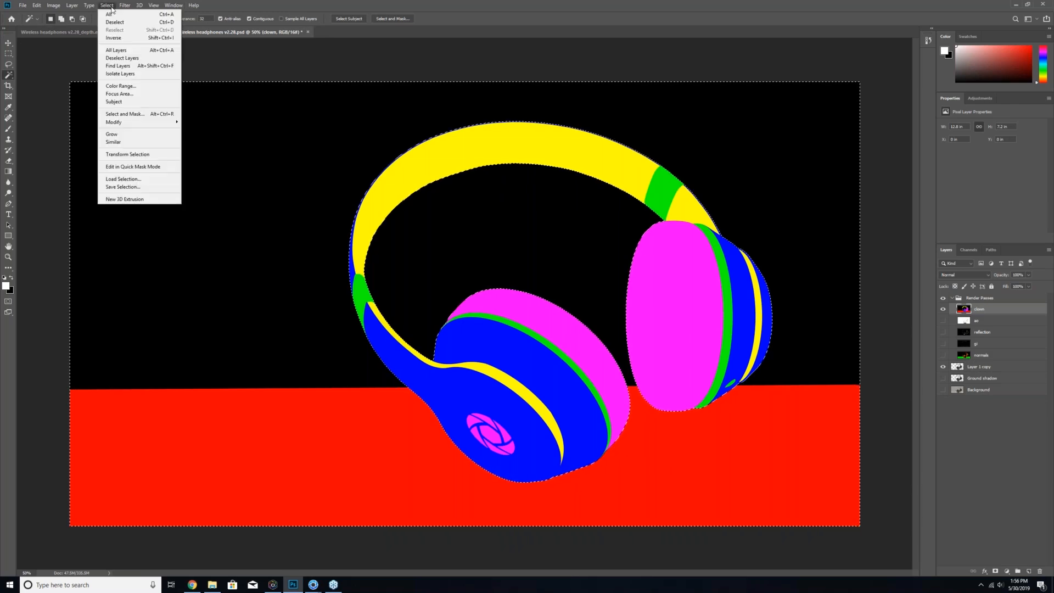
left_click(122, 41)
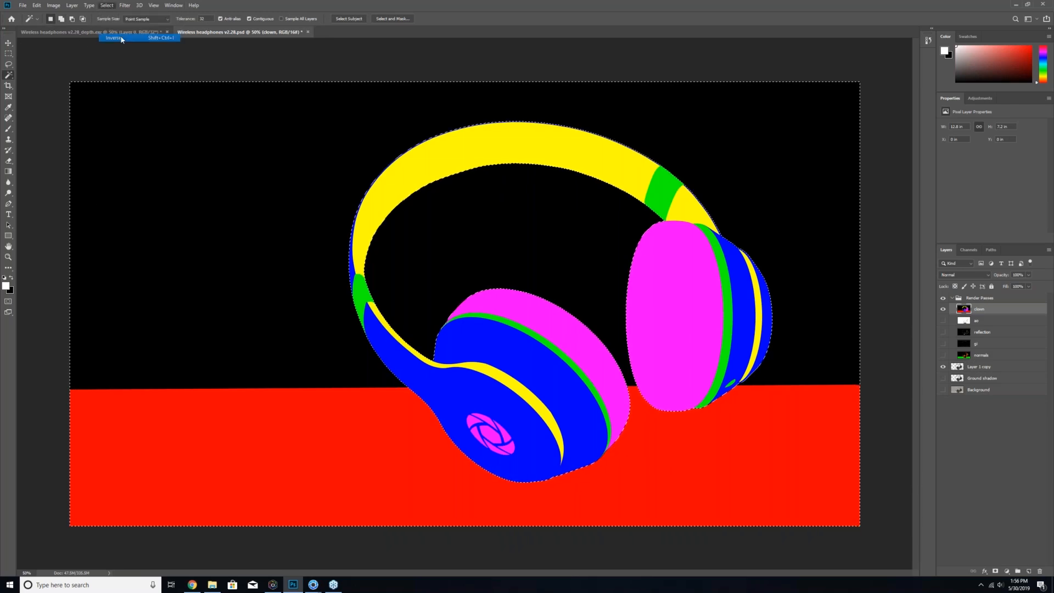
left_click(107, 6)
mouse_move(142, 122)
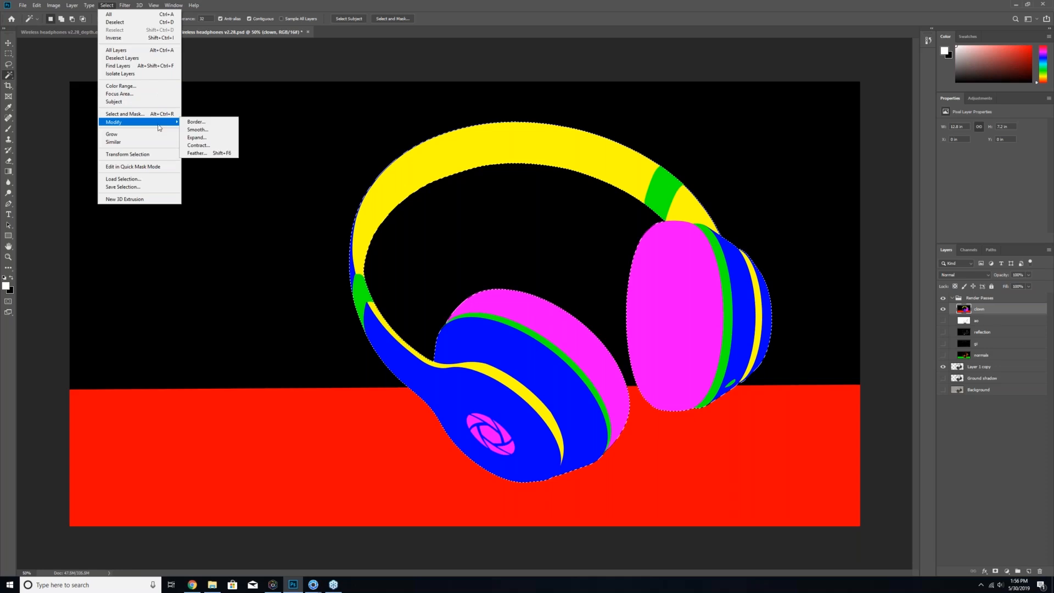
left_click(206, 153)
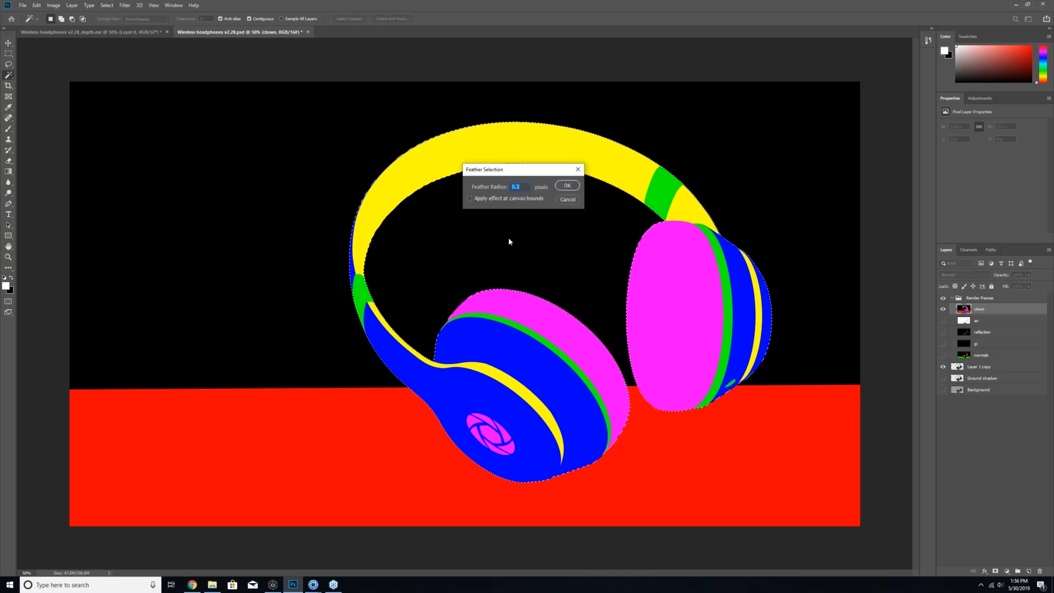
left_click(567, 186)
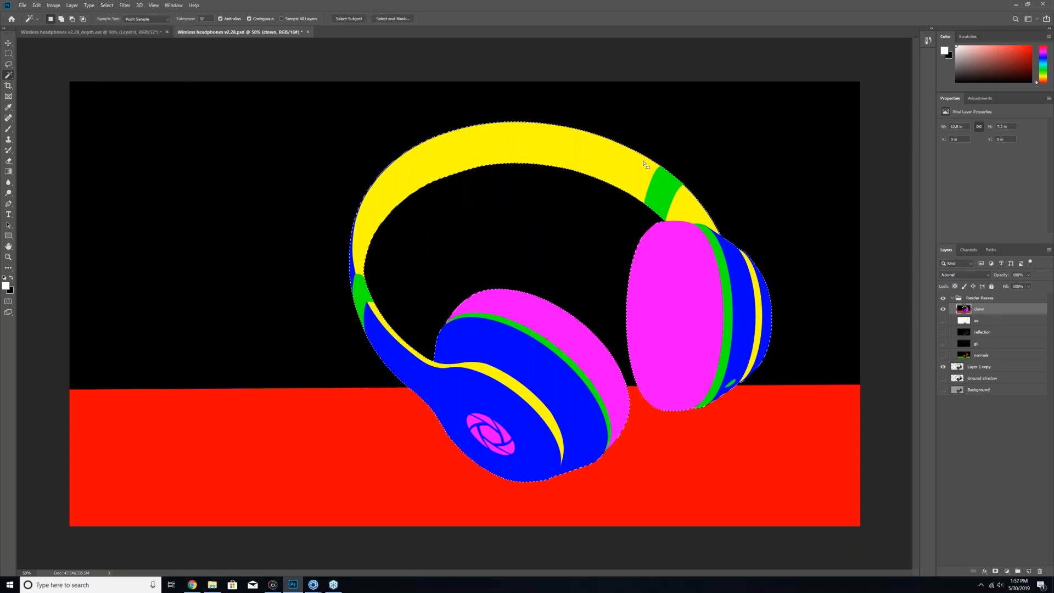
- Add a layer mask to Layer 1 copy from the headphones selection and hide the clown pass
left_click(981, 369)
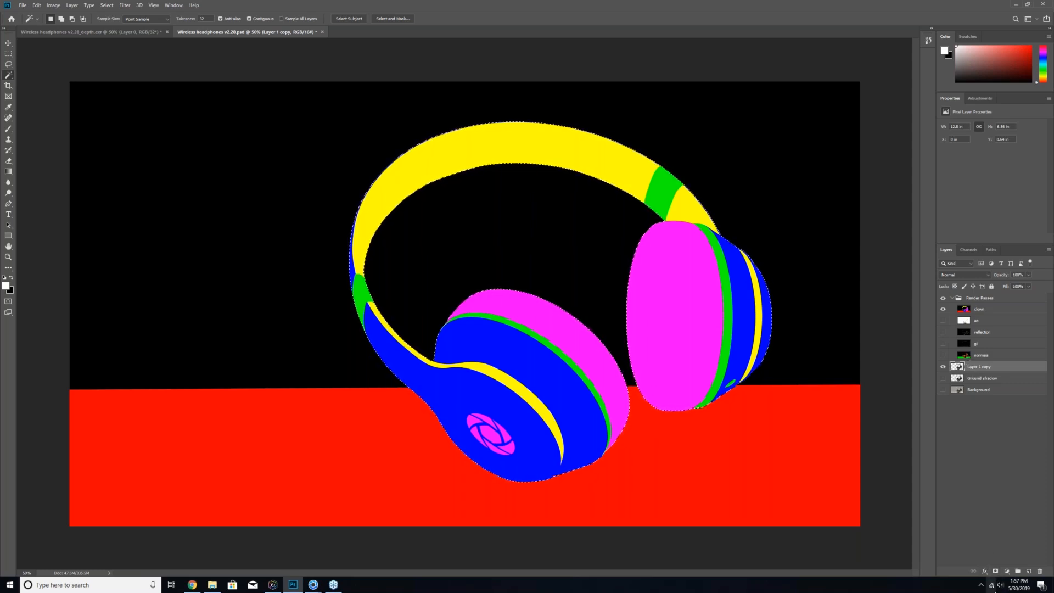
left_click(996, 571)
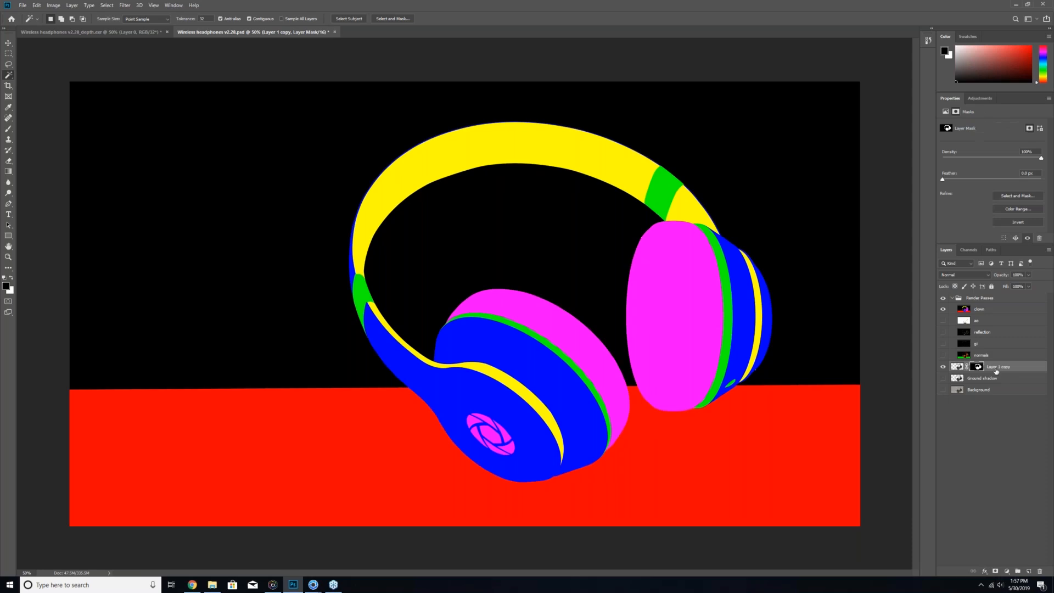
left_click(944, 309)
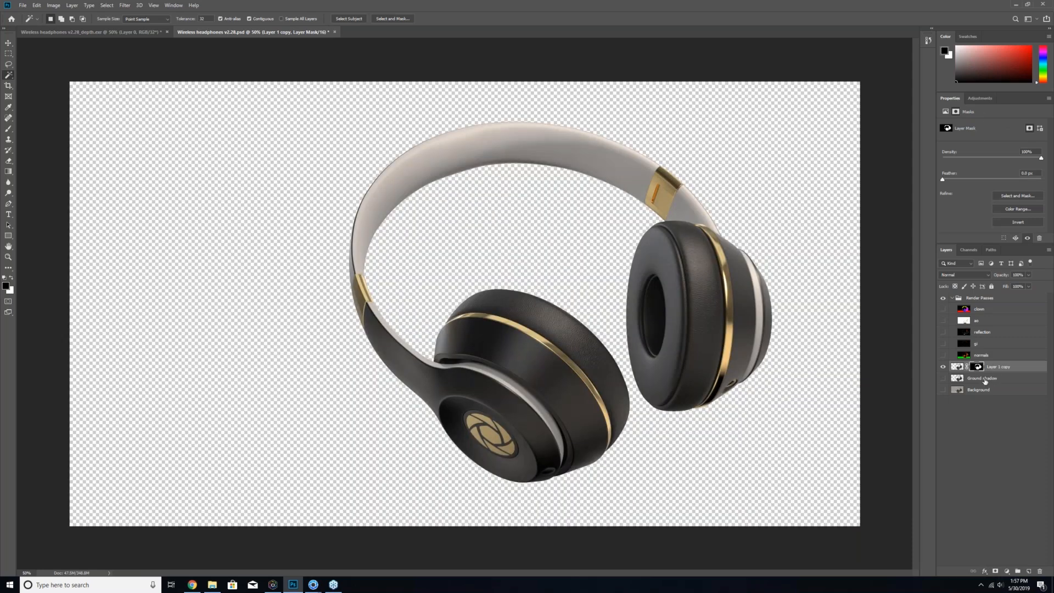
- Check the headphones, Background and Ground shadow layers individually, and leave all three shown together
left_click(944, 366)
left_click(944, 366)
left_click(944, 367)
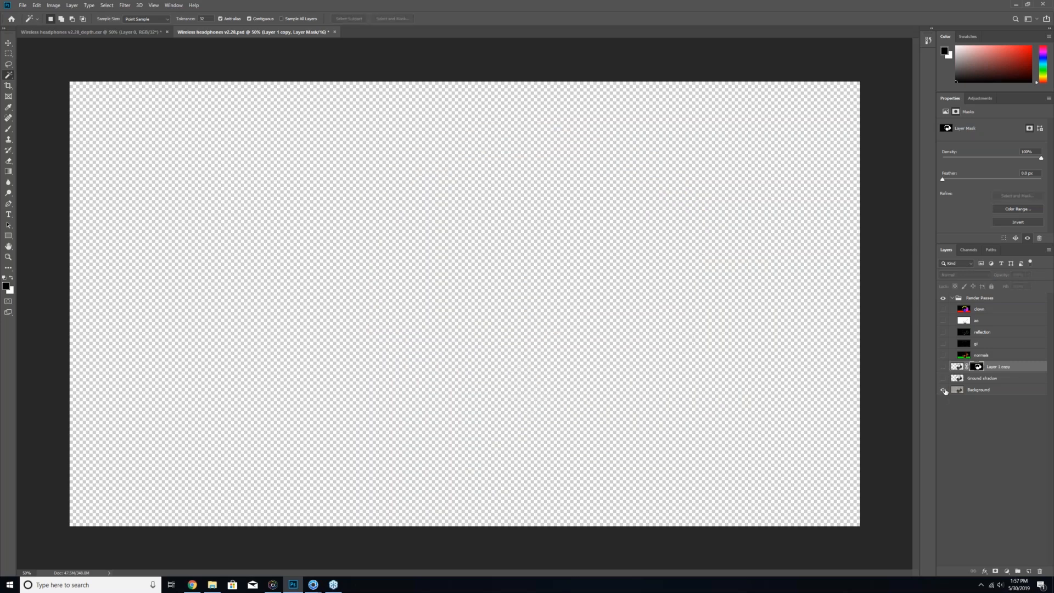
left_click(943, 390)
left_click(943, 390)
left_click(944, 379)
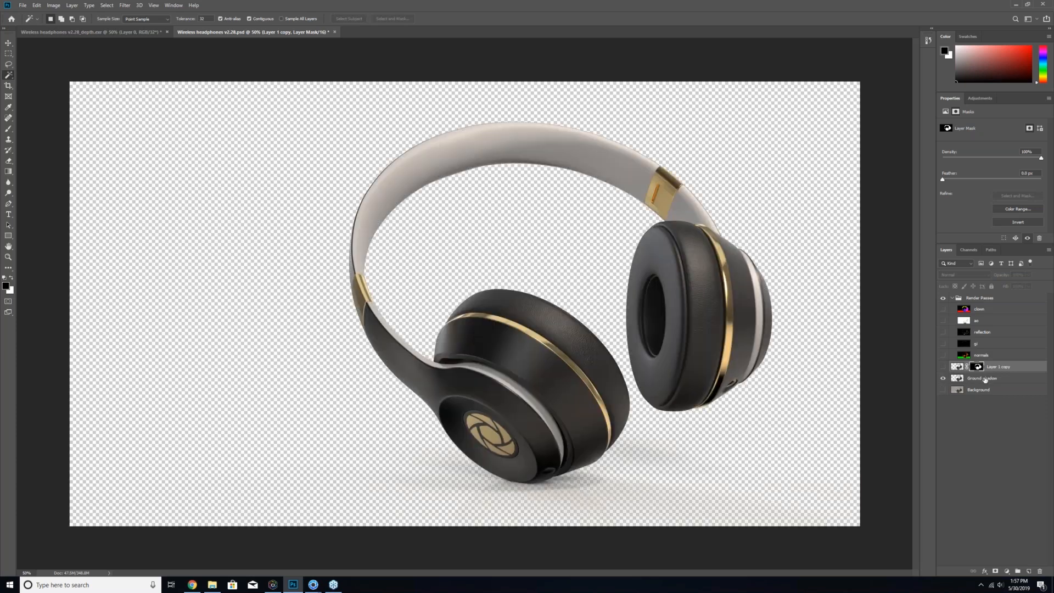
left_click(944, 367)
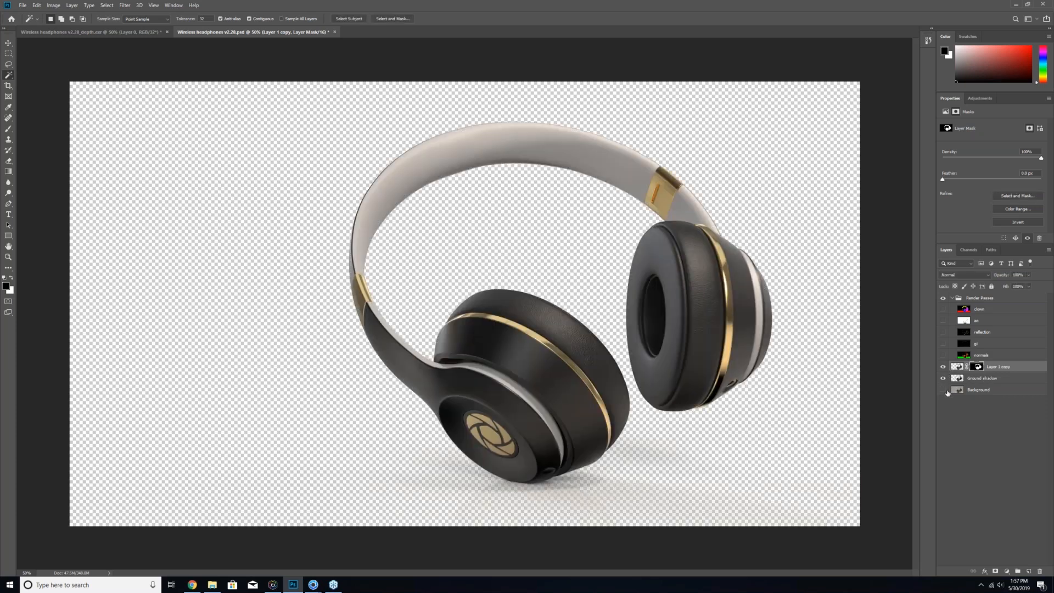
left_click(944, 390)
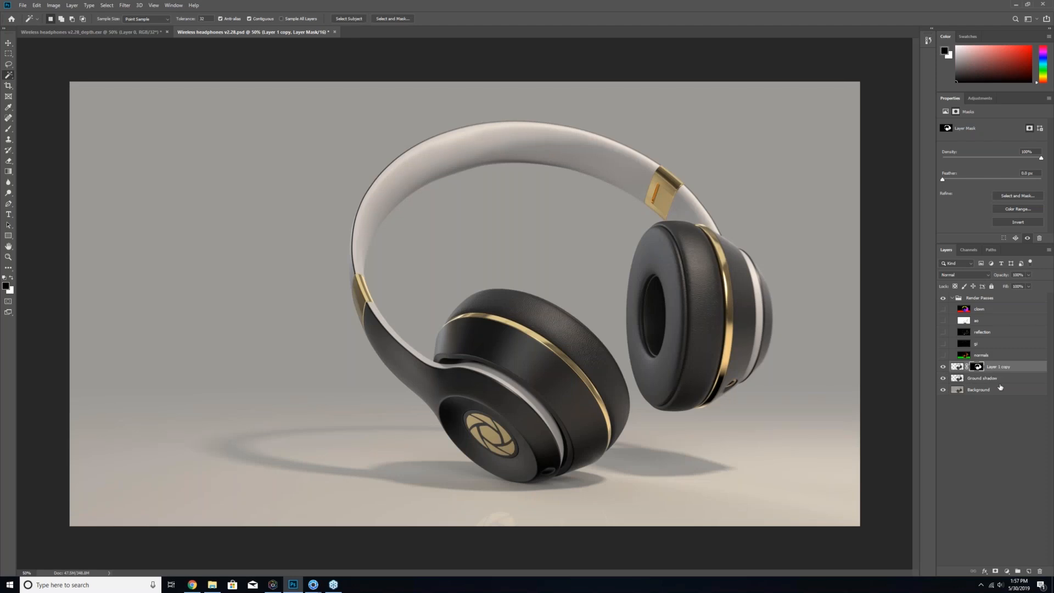
- Show the ao pass, move it out of Render Passes to just above Layer 1 copy, and set its blend mode to Multiply
left_click(944, 321)
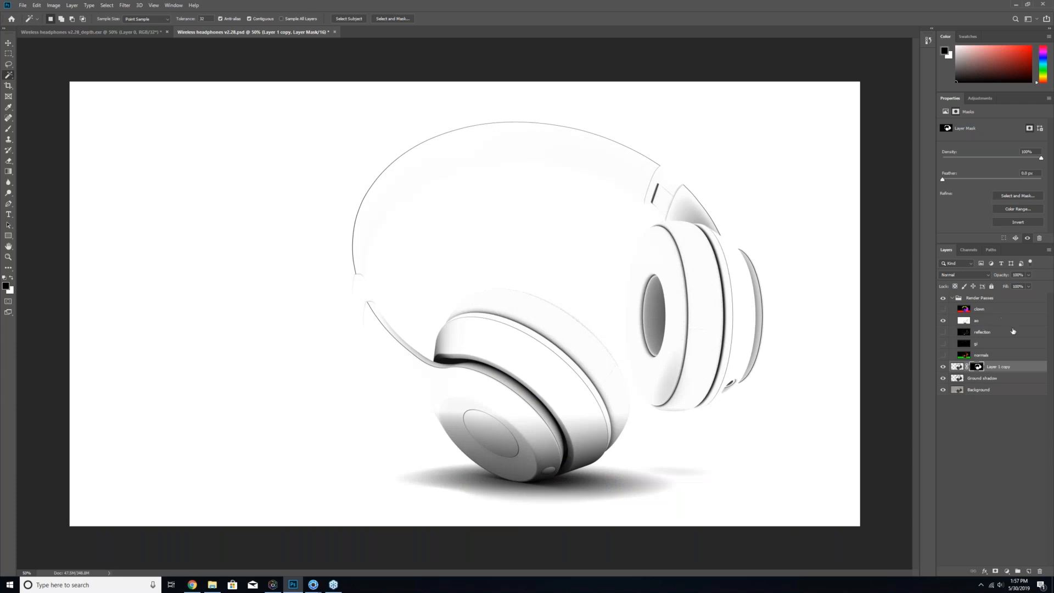
left_click_drag(987, 323, 962, 361)
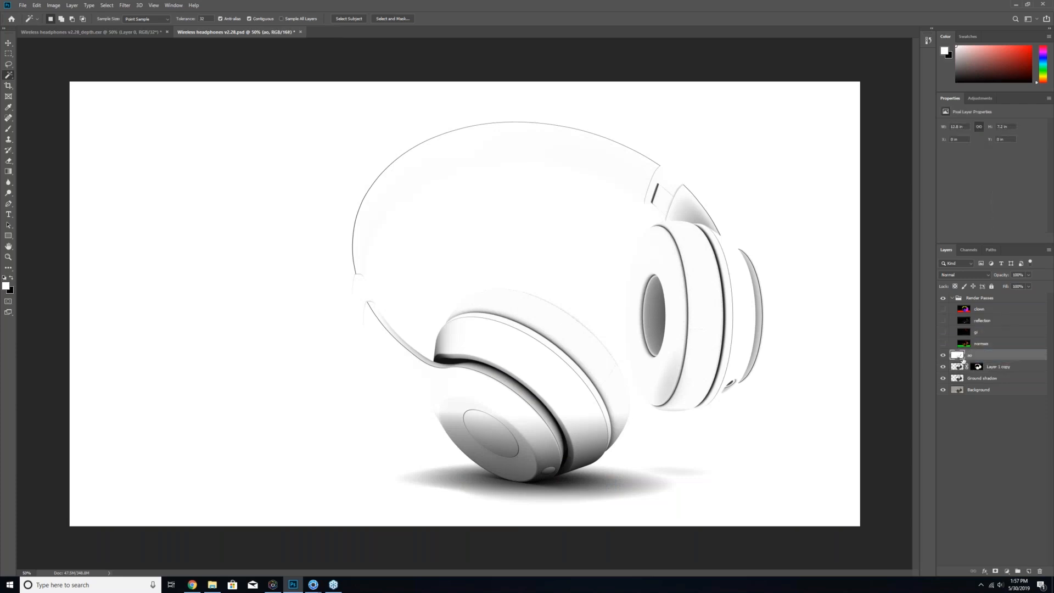
left_click(964, 276)
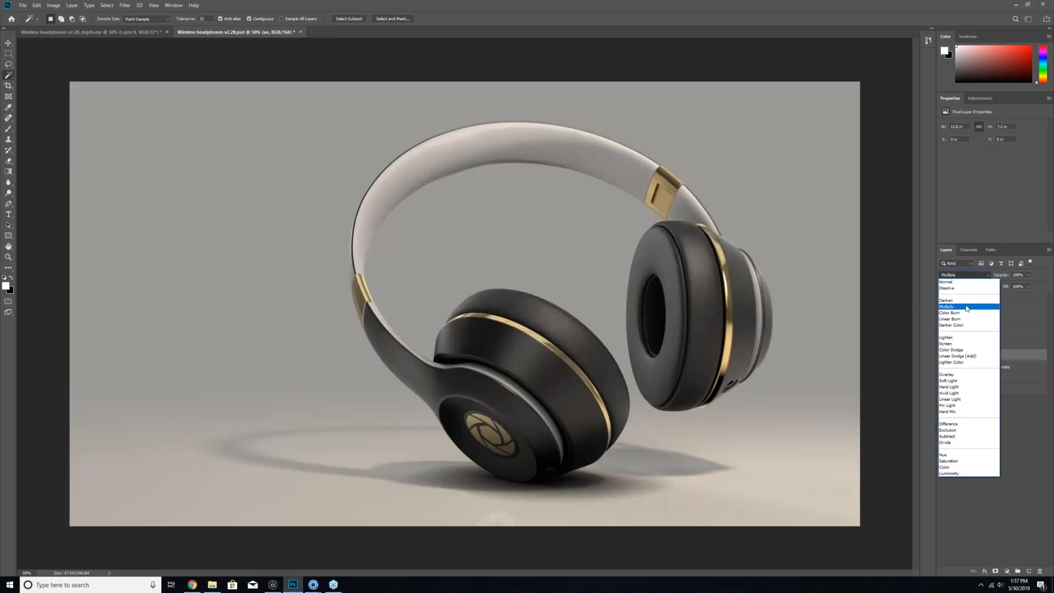
left_click(959, 307)
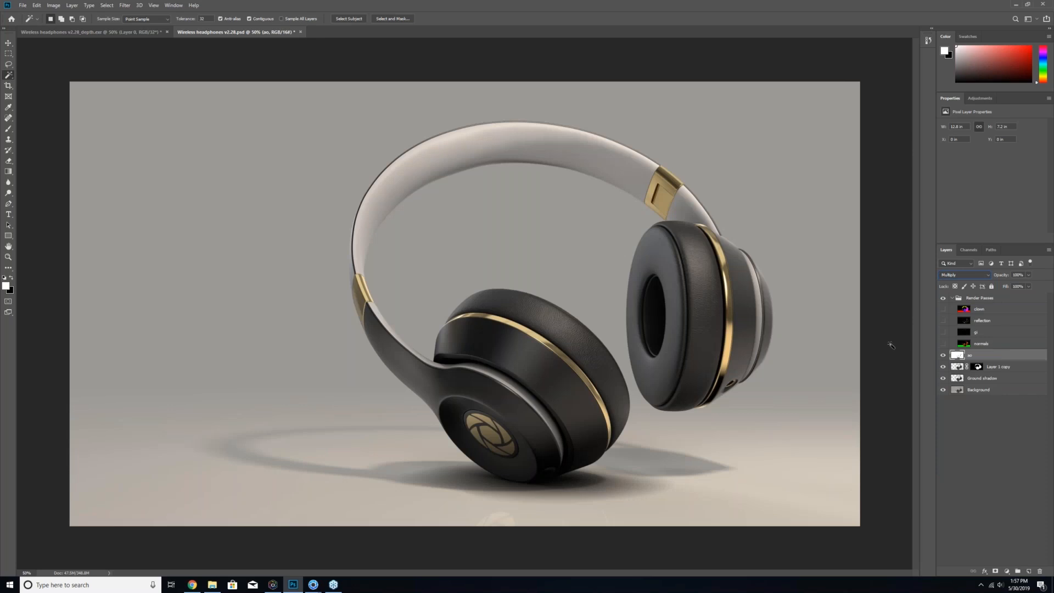
- Compare the render with and without the ao layer, including a close-up of the headband's gold joint
left_click(944, 357)
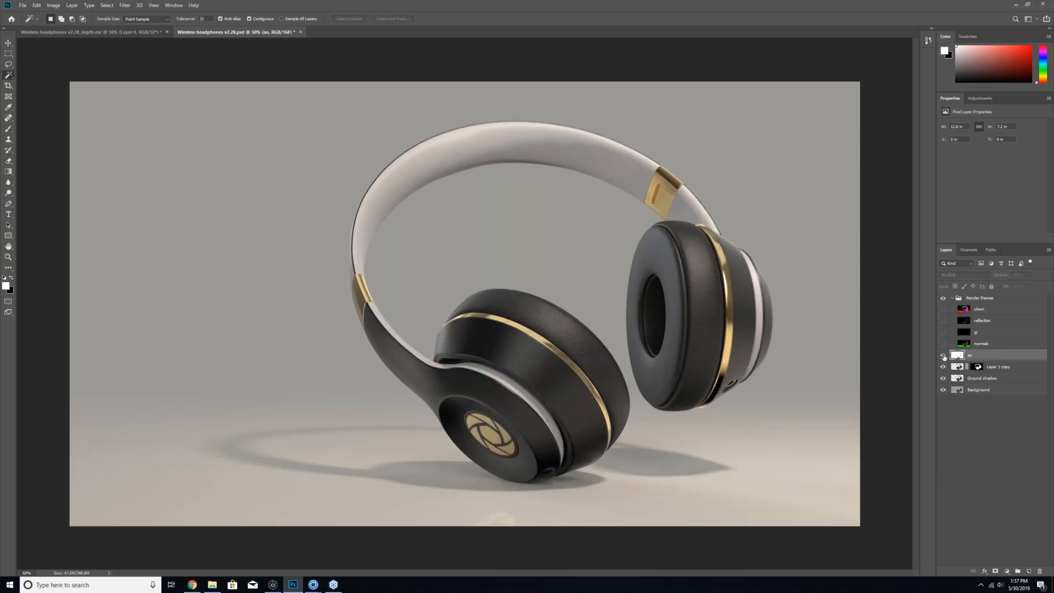
left_click(944, 357)
left_click(944, 357)
left_click(944, 357)
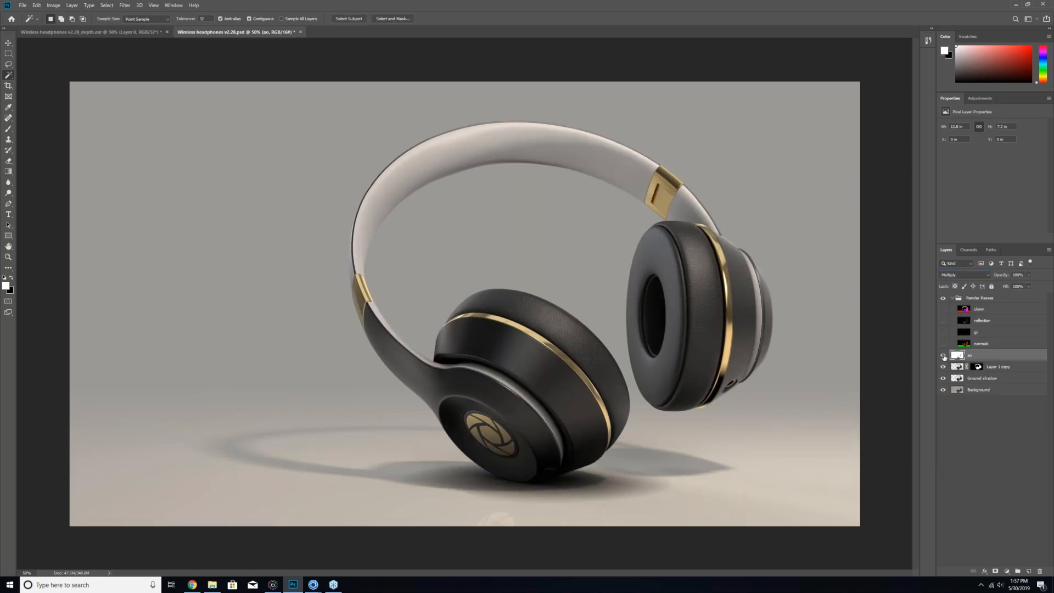
left_click(944, 357)
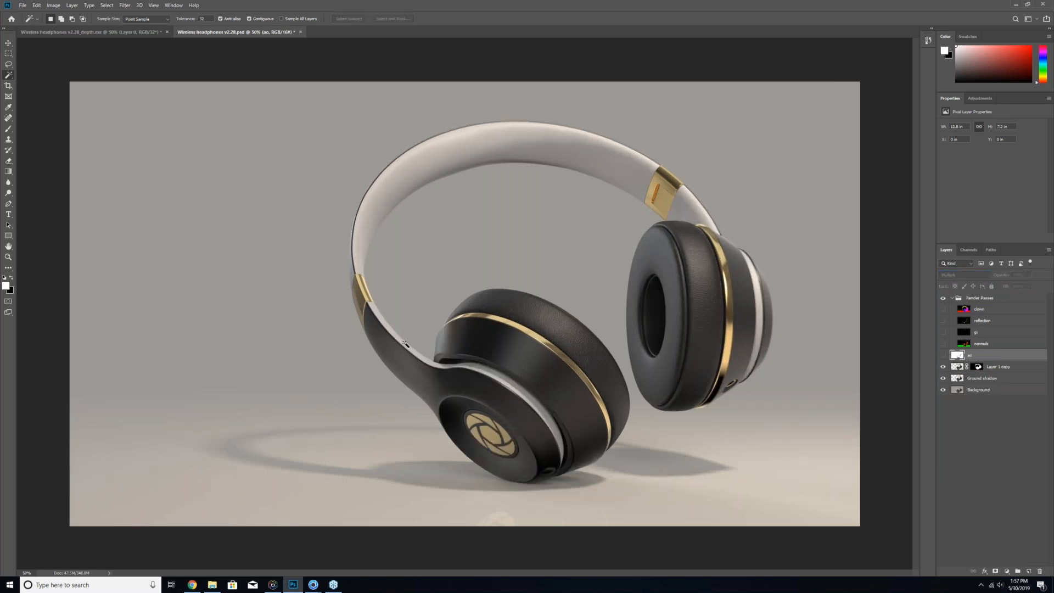
key("ctrl+plus")
key("ctrl+plus")
key("ctrl+plus")
key("ctrl+plus")
left_click_drag(113, 269, 324, 307)
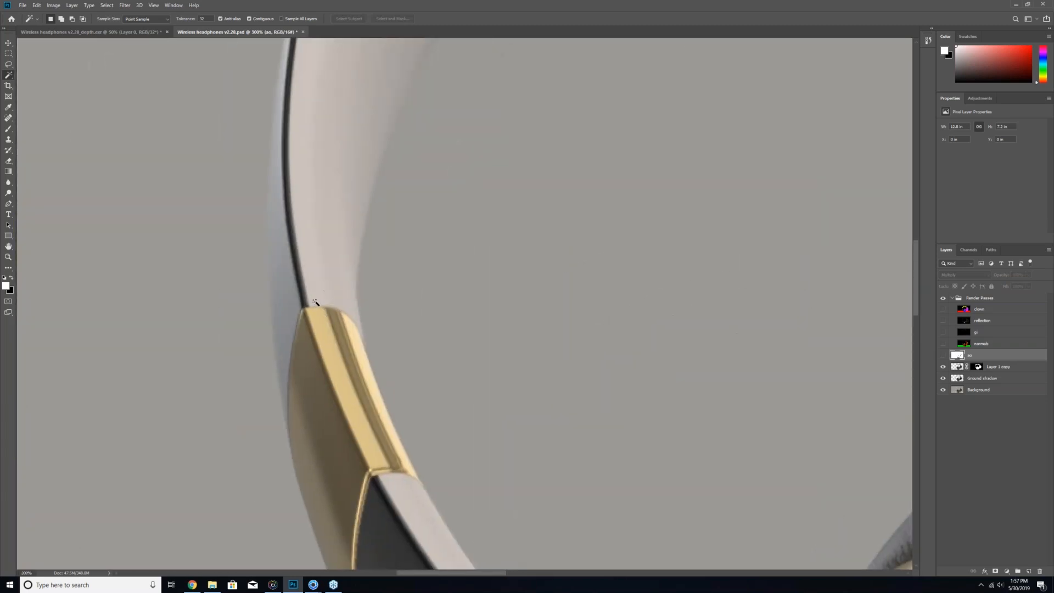
left_click(943, 355)
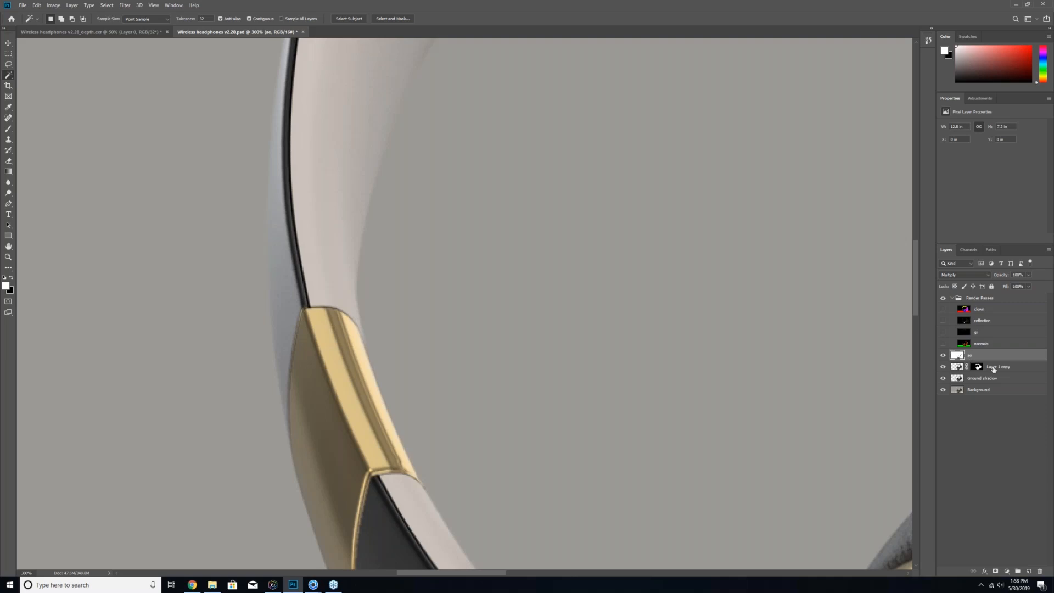
- Add a Brightness/Contrast adjustment clipped to the ao layer and raise its brightness to the maximum
key("ctrl+minus")
key("ctrl+minus")
key("ctrl+minus")
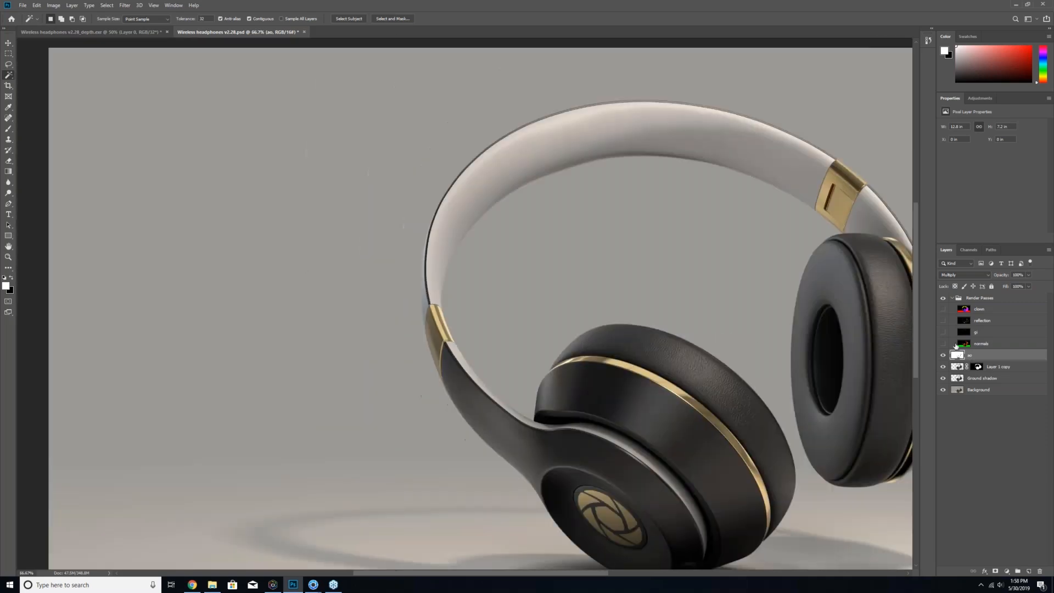
left_click(1008, 572)
left_click(1017, 452)
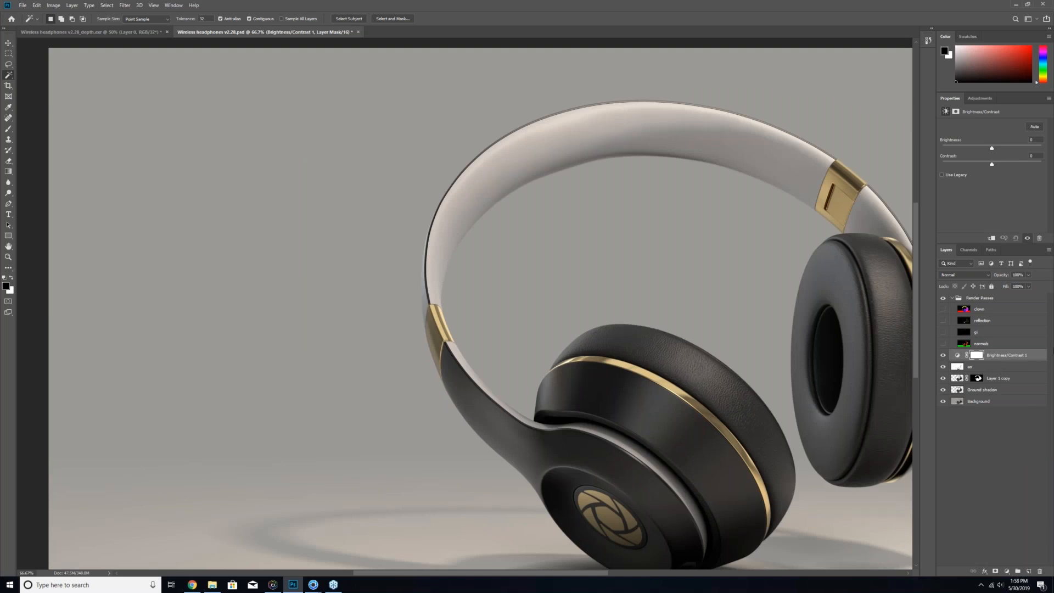
left_click(996, 360, "alt")
left_click_drag(994, 149, 1042, 148)
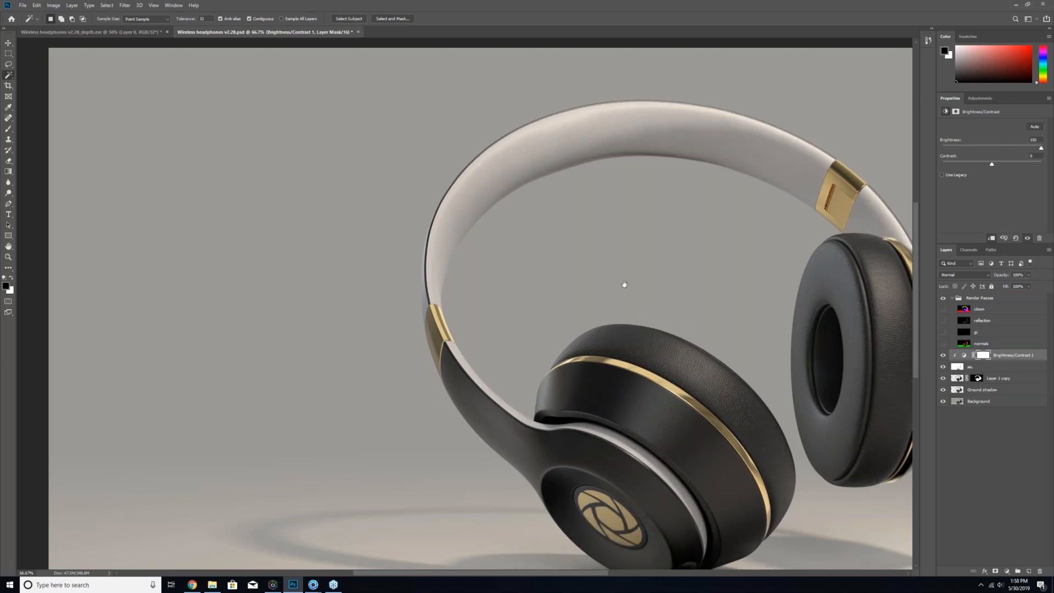
- Compare the headphones and ground contact shadows with the brightened ao layer on and off
left_click_drag(625, 284, 492, 251)
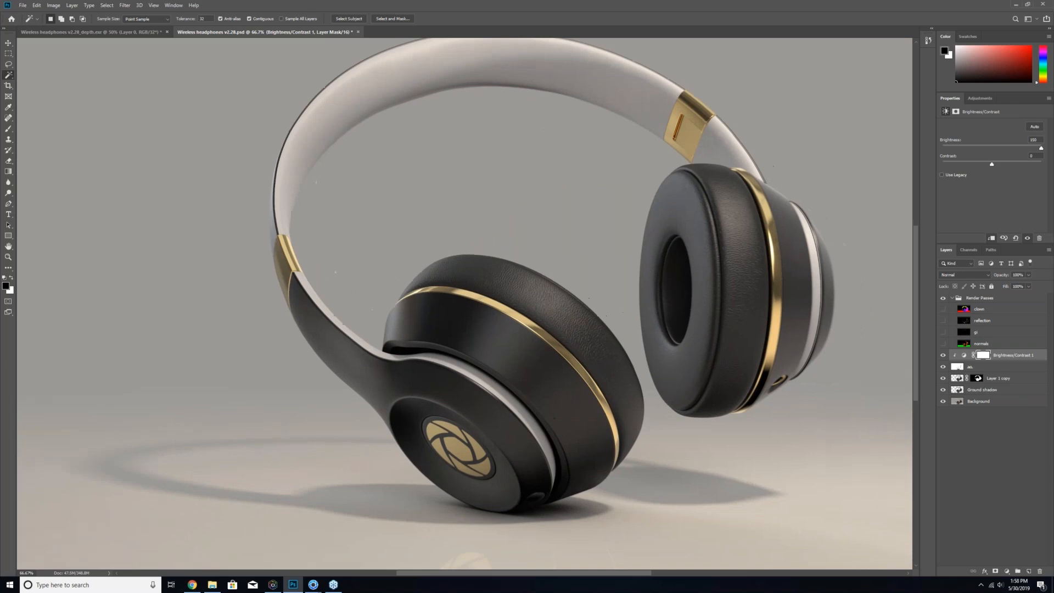
left_click(944, 367)
left_click(944, 367)
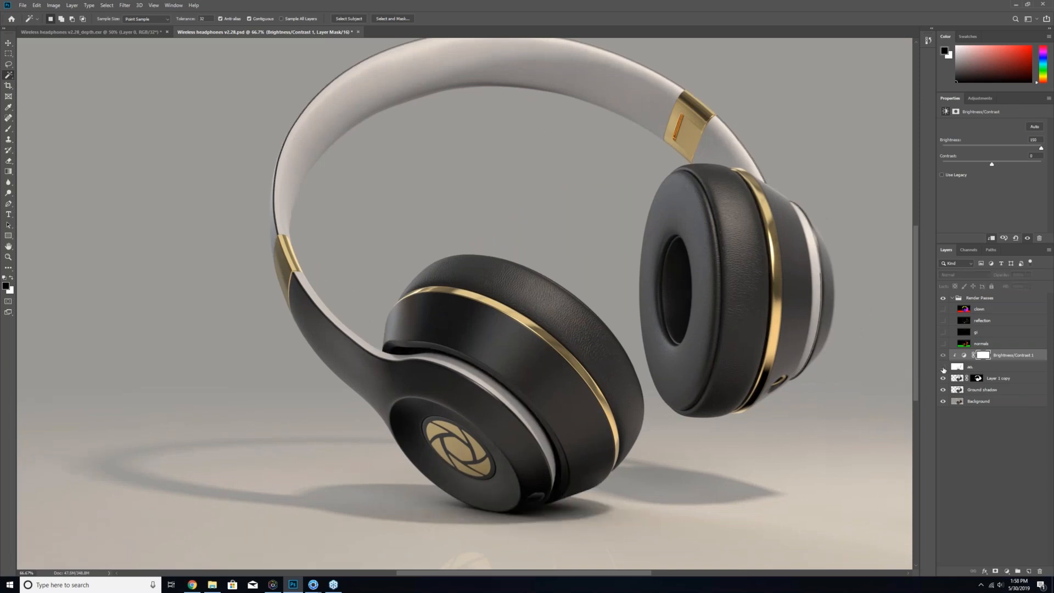
left_click(943, 368)
left_click(944, 368)
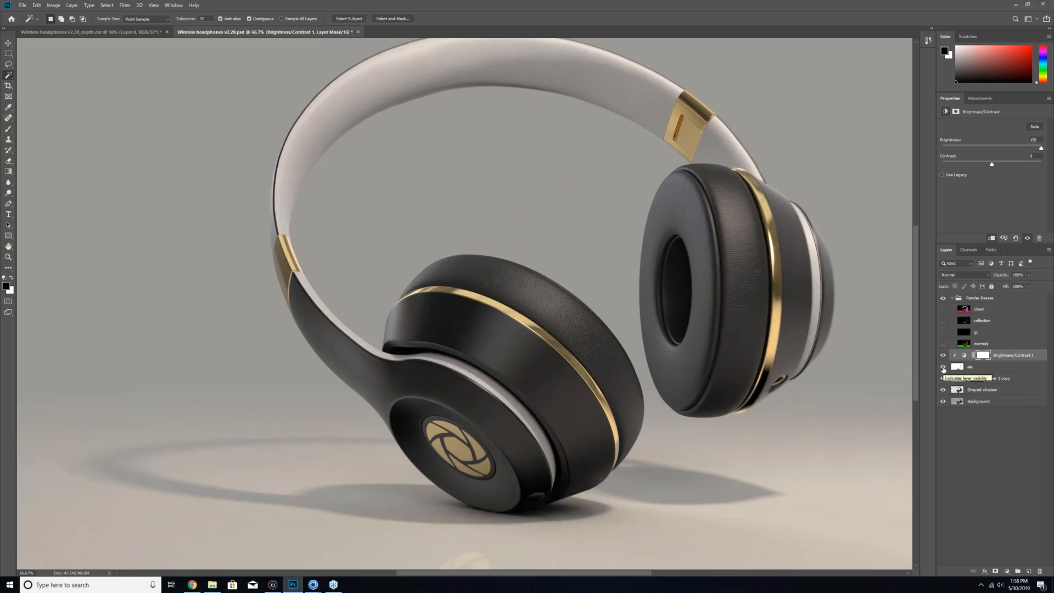
left_click(944, 367)
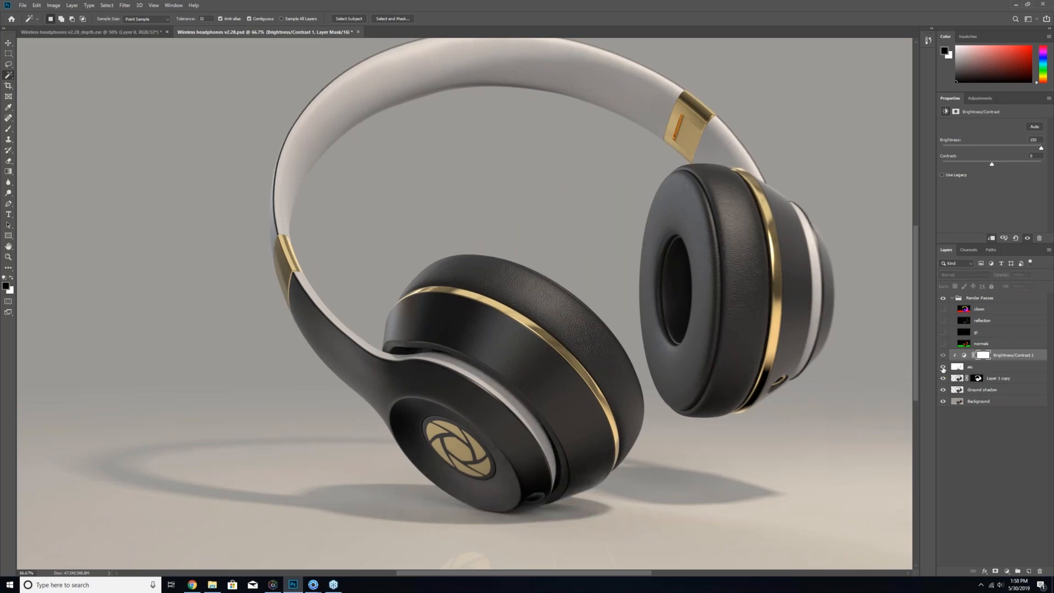
left_click(943, 367)
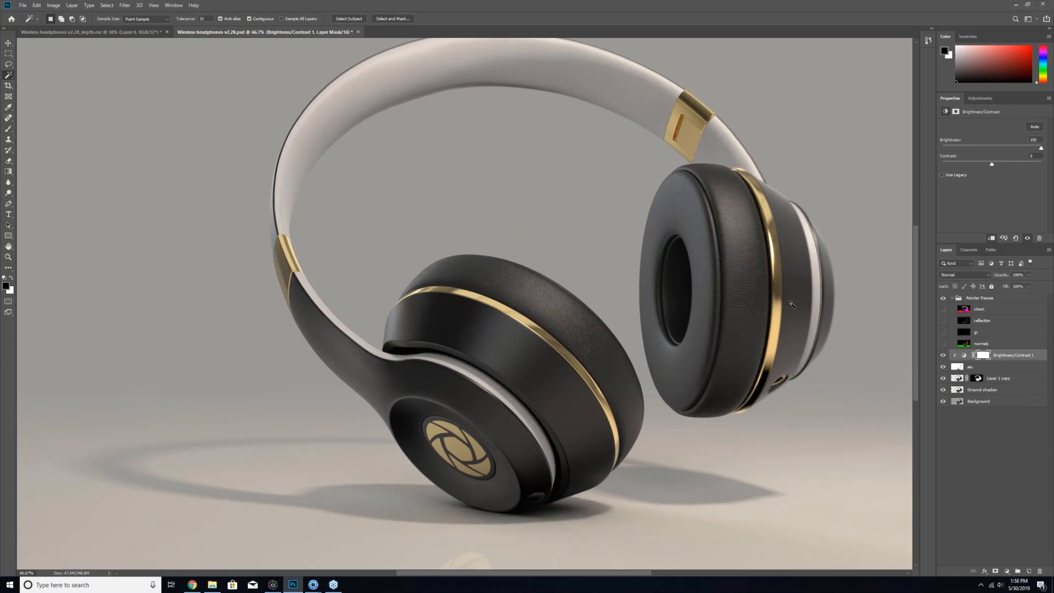
left_click(944, 368)
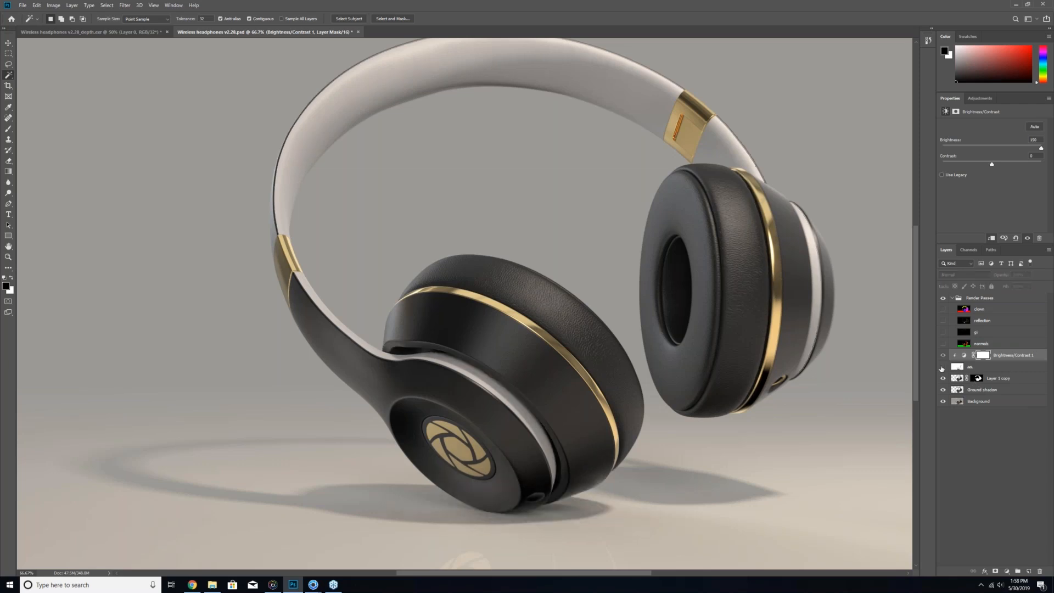
left_click(943, 367)
left_click(943, 368)
left_click(943, 367)
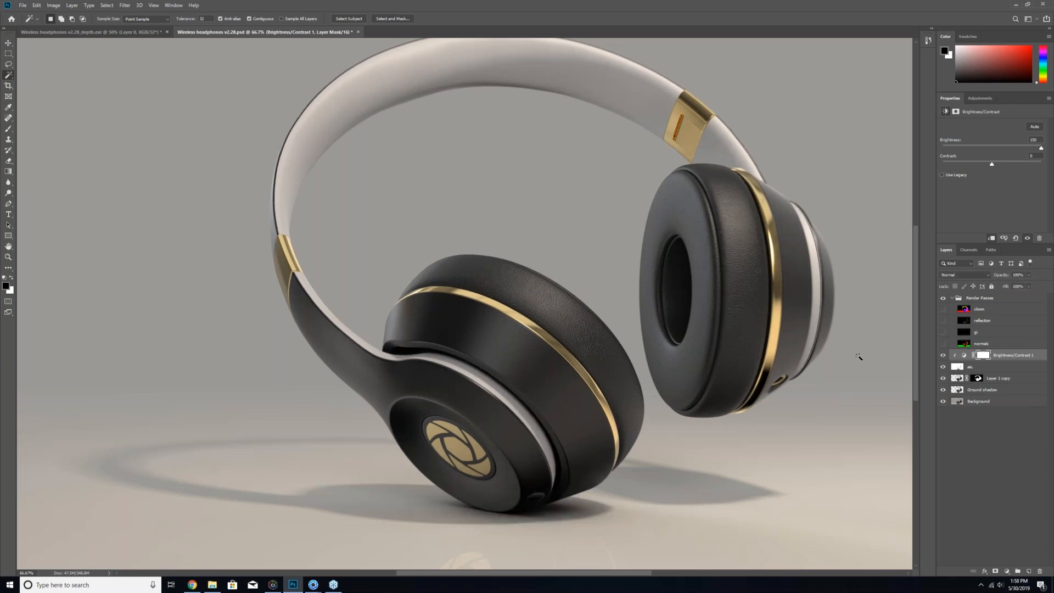
- Show the gi pass, move it between the ao layer and Layer 1 copy, and set its blend mode to Color Dodge
left_click(944, 333)
left_click_drag(987, 352, 1006, 375)
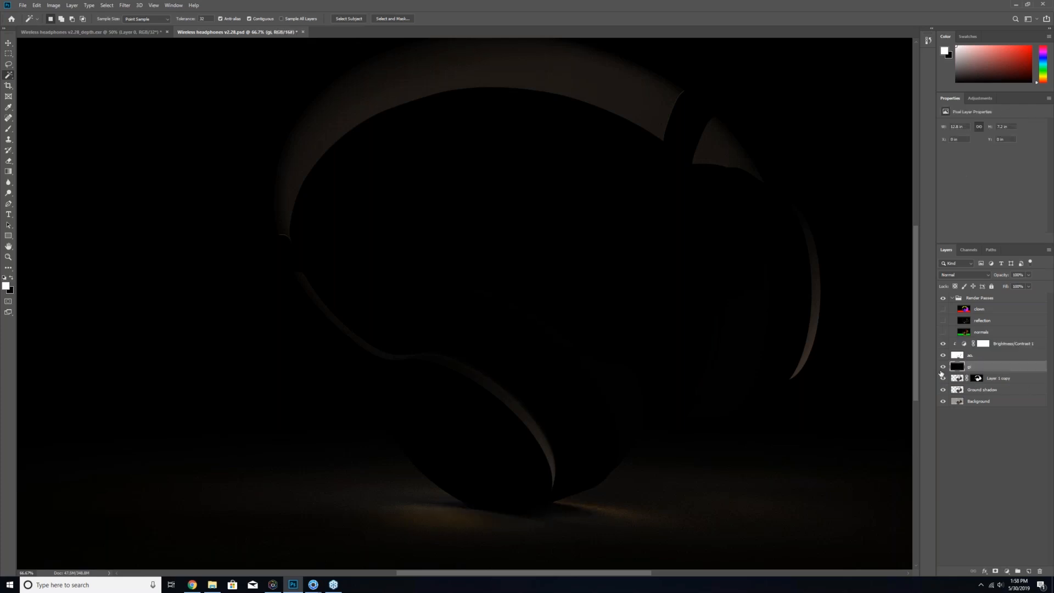
left_click(965, 275)
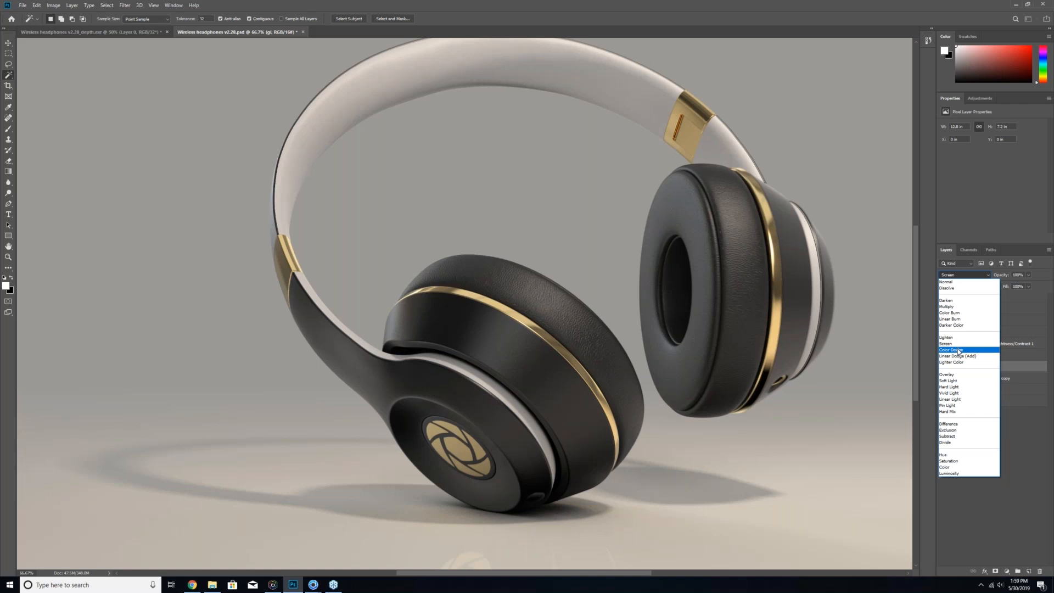
left_click(957, 350)
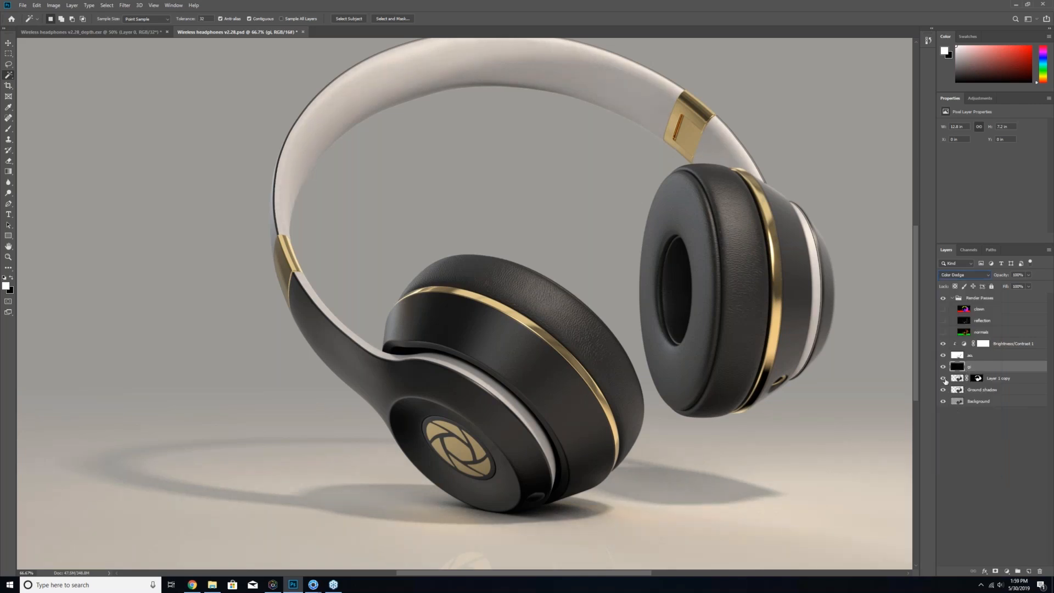
left_click(944, 367)
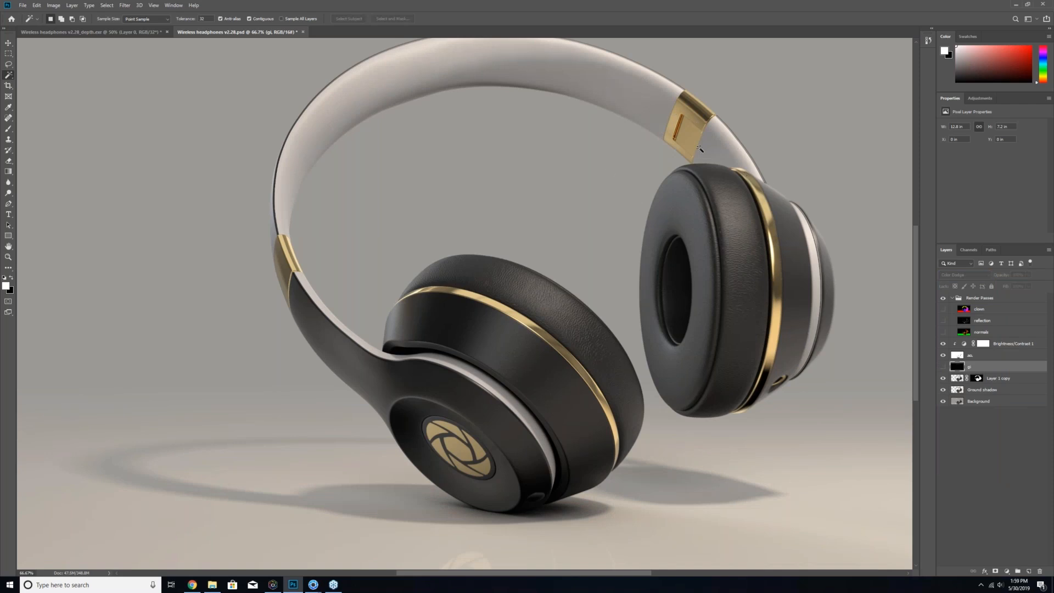
left_click(944, 367)
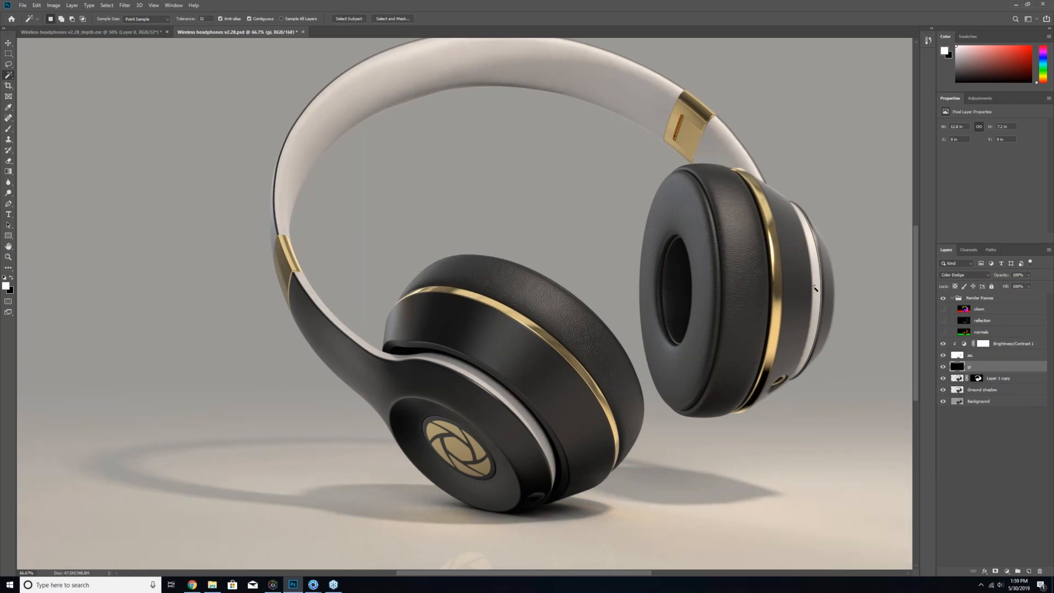
- Place the reflection pass directly above the ao layer's Brightness/Contrast adjustment, show it, and blend it with Screen at 29% opacity
left_click(991, 321)
left_click_drag(983, 320, 1004, 345)
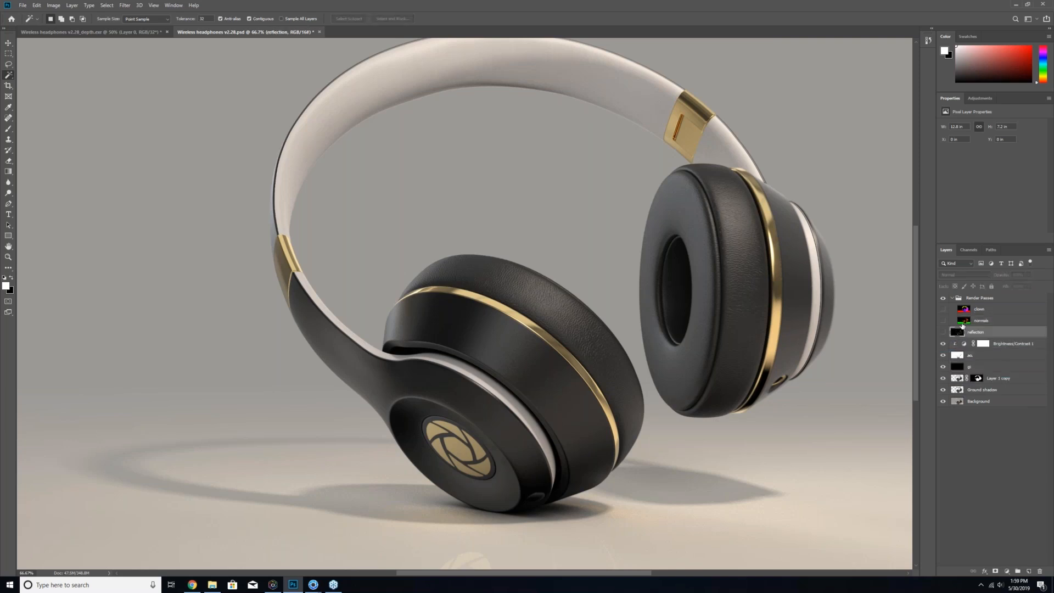
left_click(944, 332)
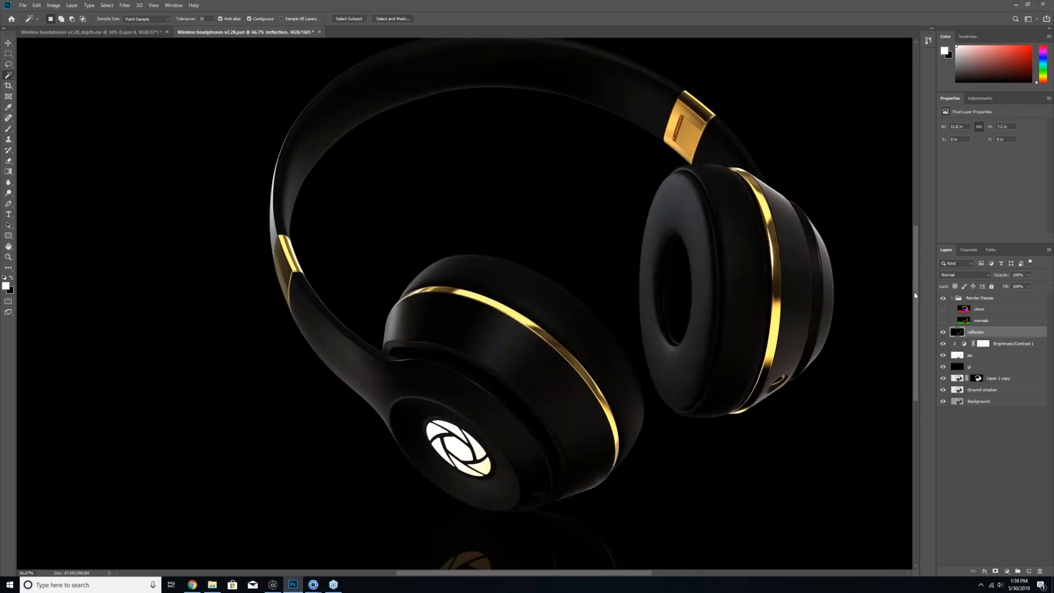
left_click(965, 275)
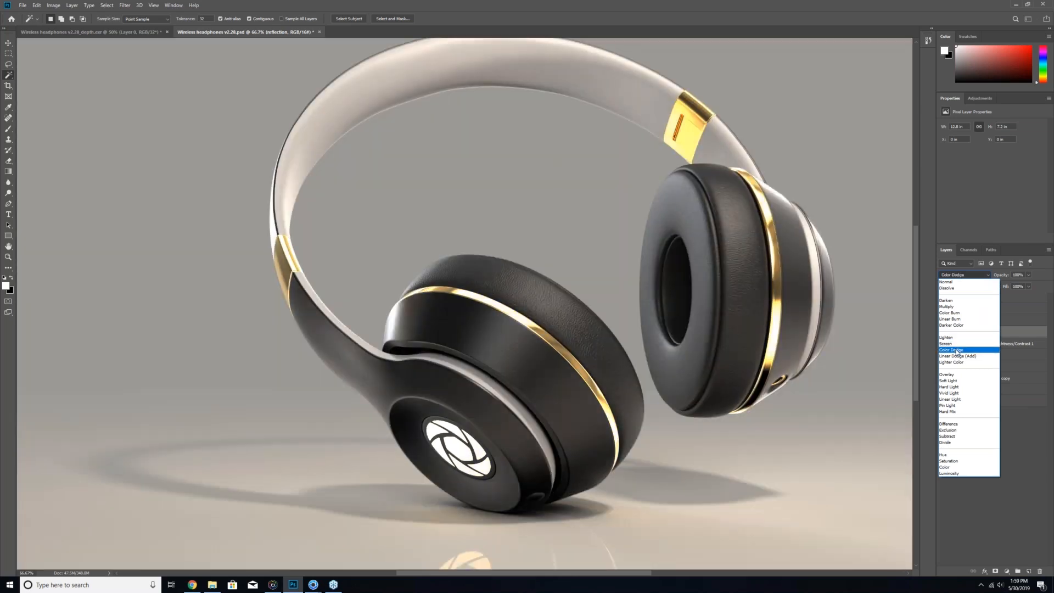
left_click(953, 344)
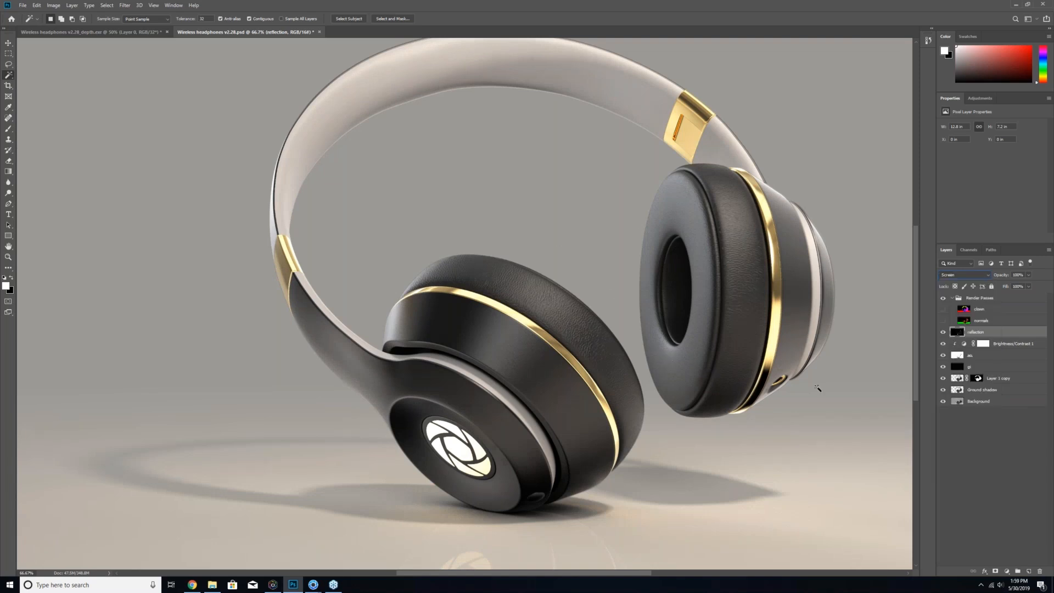
left_click(944, 332)
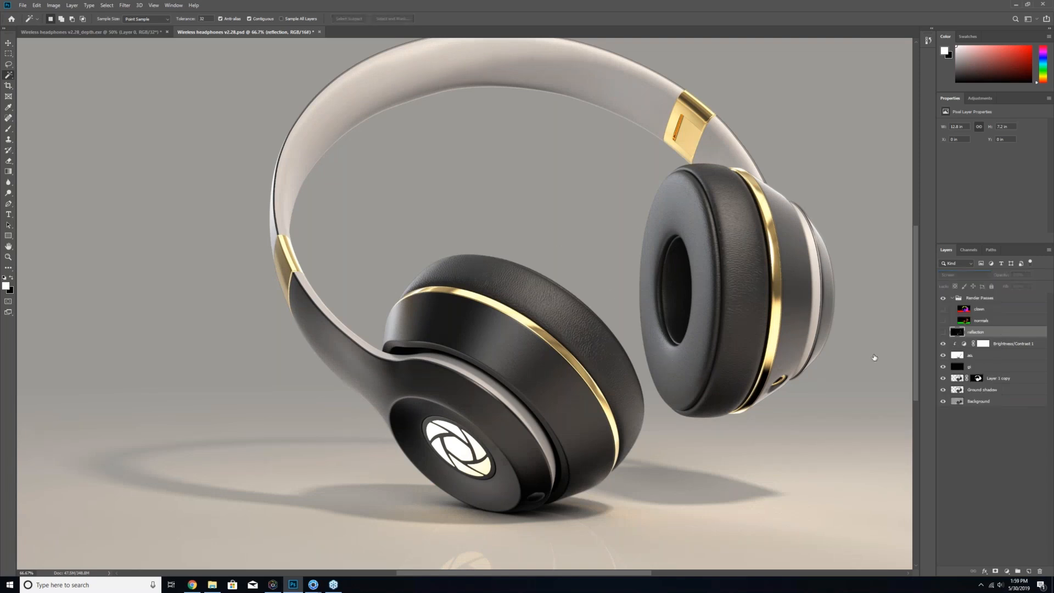
left_click(944, 333)
left_click(1028, 275)
left_click_drag(1032, 284, 1001, 286)
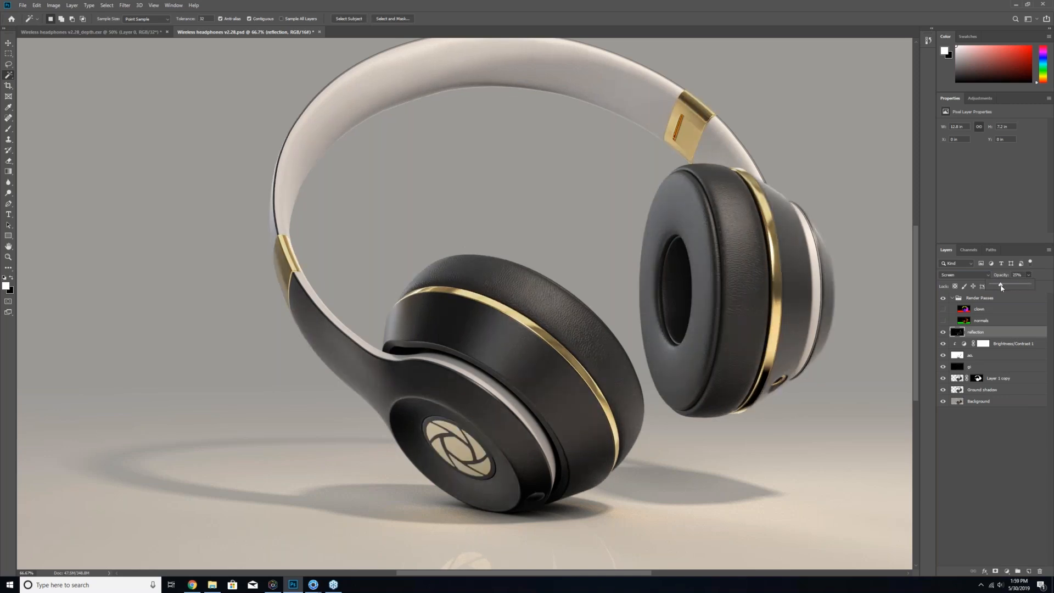
- Add a layer mask to the reflection layer, paint out the circular earcup logo in black, and compare the render with the layer on and off
left_click(996, 572)
left_click(8, 129)
left_click_drag(452, 439, 452, 453)
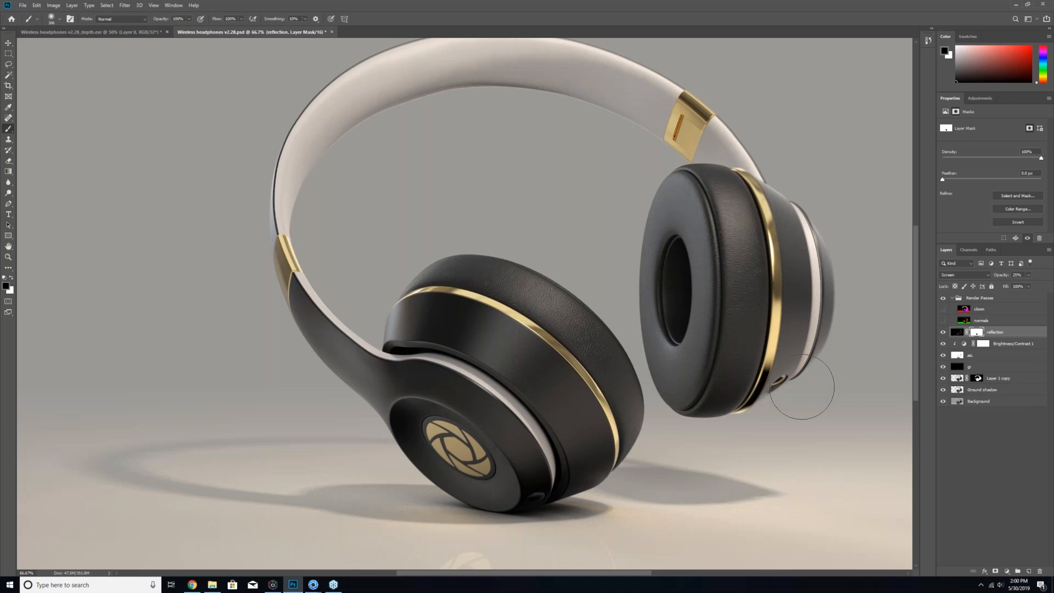
key("ctrl+minus")
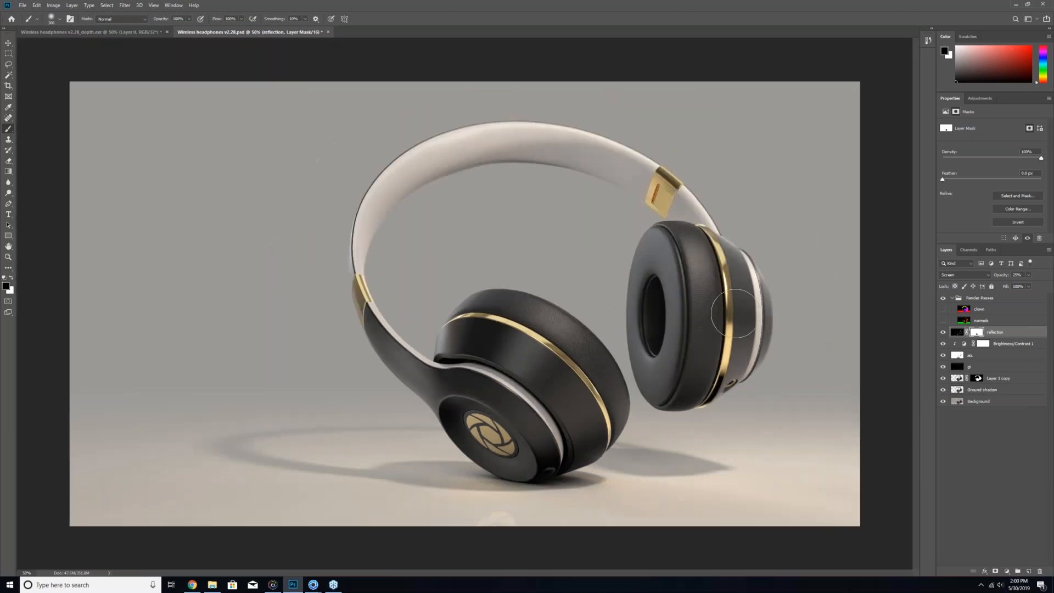
left_click(943, 333)
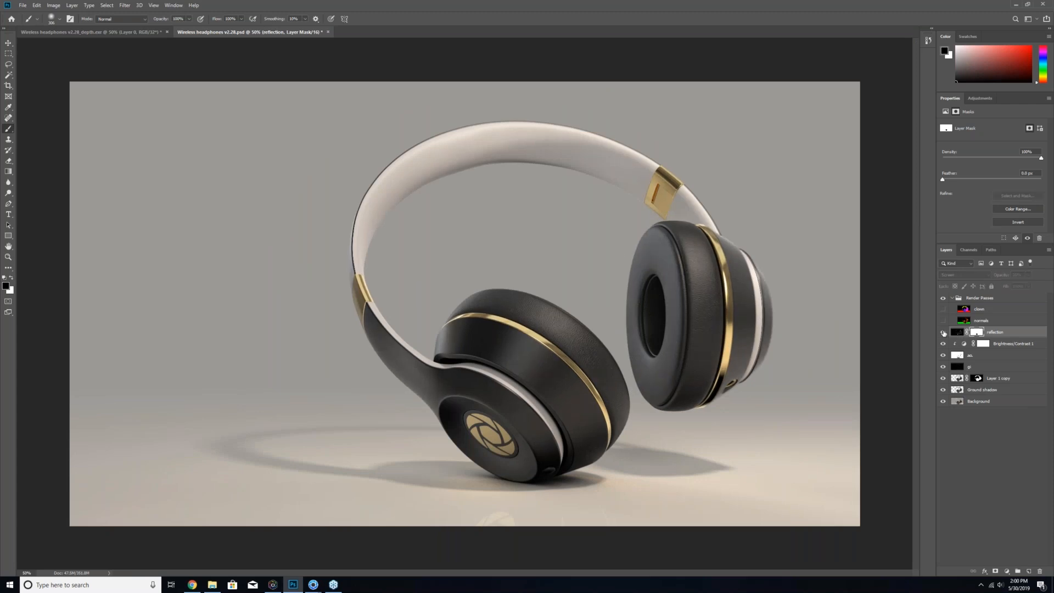
left_click(944, 332)
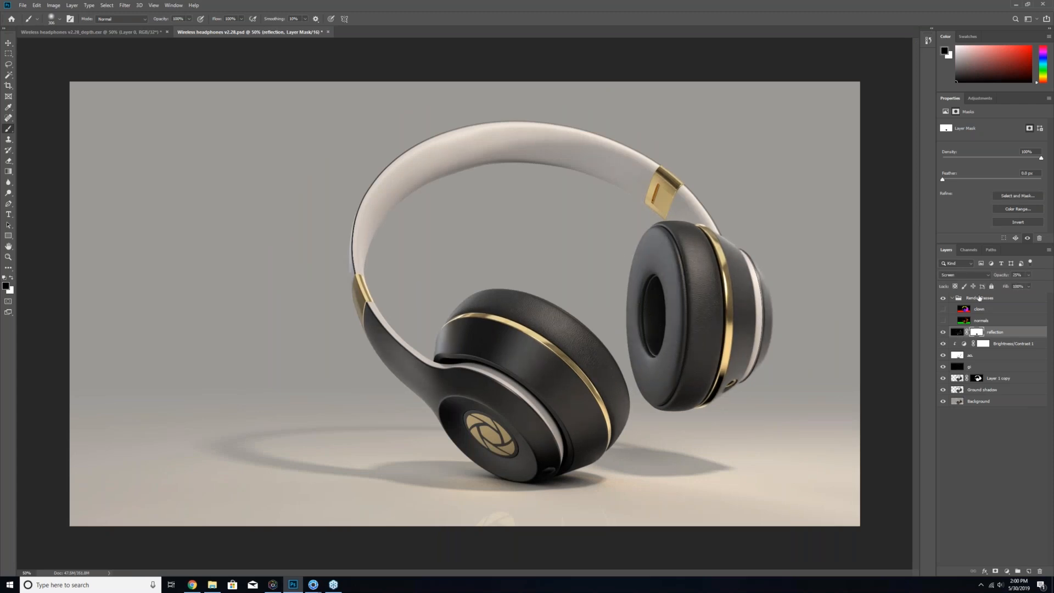
- Show the normals pass over the render, and turn on the clown pass above it
left_click(943, 321)
left_click(8, 44)
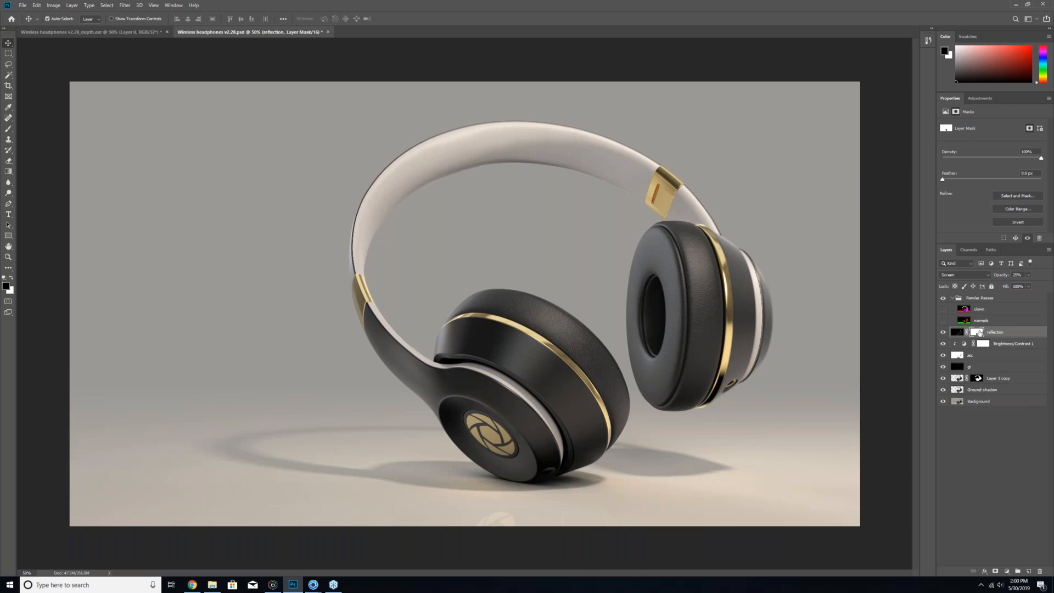
left_click(944, 322)
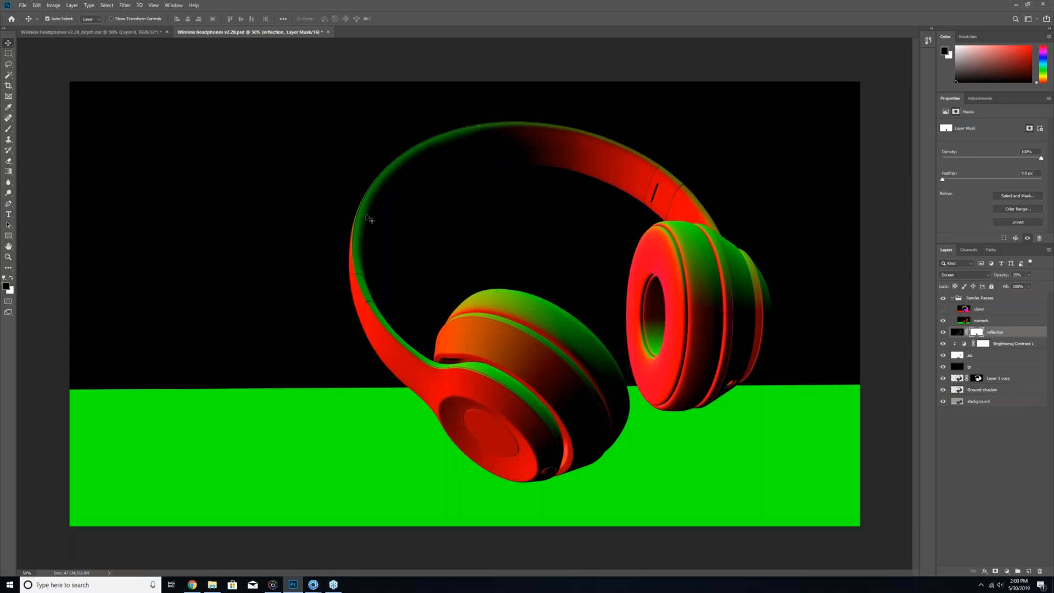
left_click(972, 310)
left_click(943, 310)
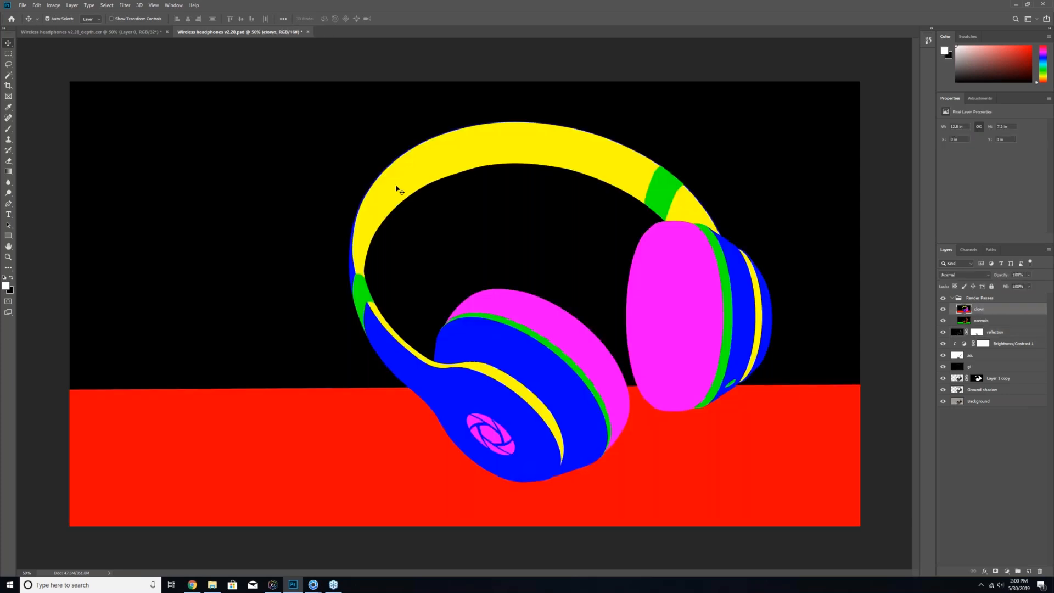
- Select the yellow headband lining on the clown pass with the Magic Wand, hide that pass, and make the normals layer active
key("w")
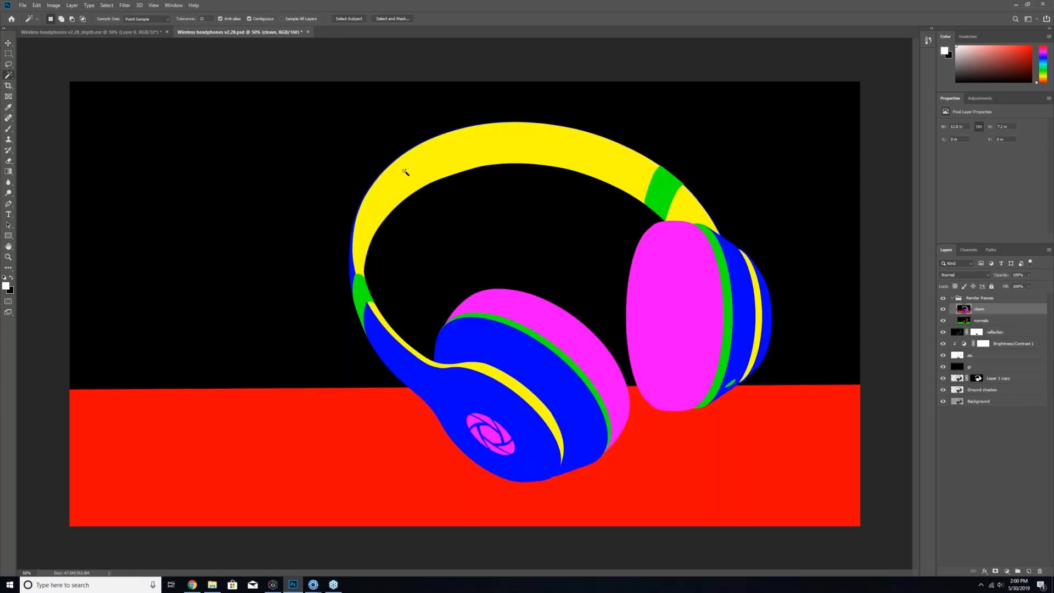
left_click(407, 172)
left_click(943, 309)
left_click(955, 318)
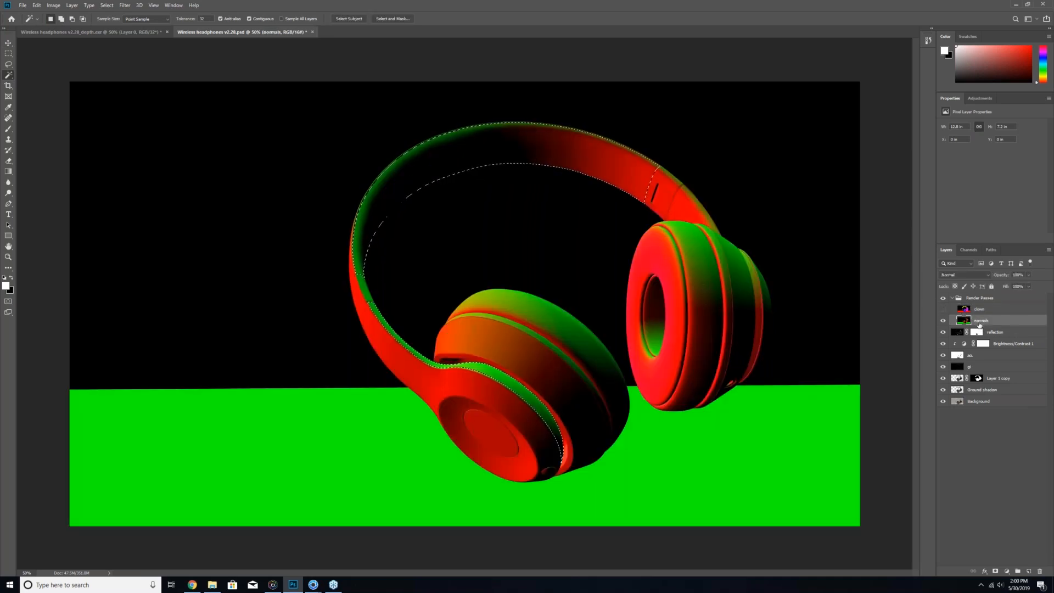
- Narrow the selection with Color Range by sampling the green headband edge on the normals pass, using fuzziness 109 and range 100%
left_click(108, 5)
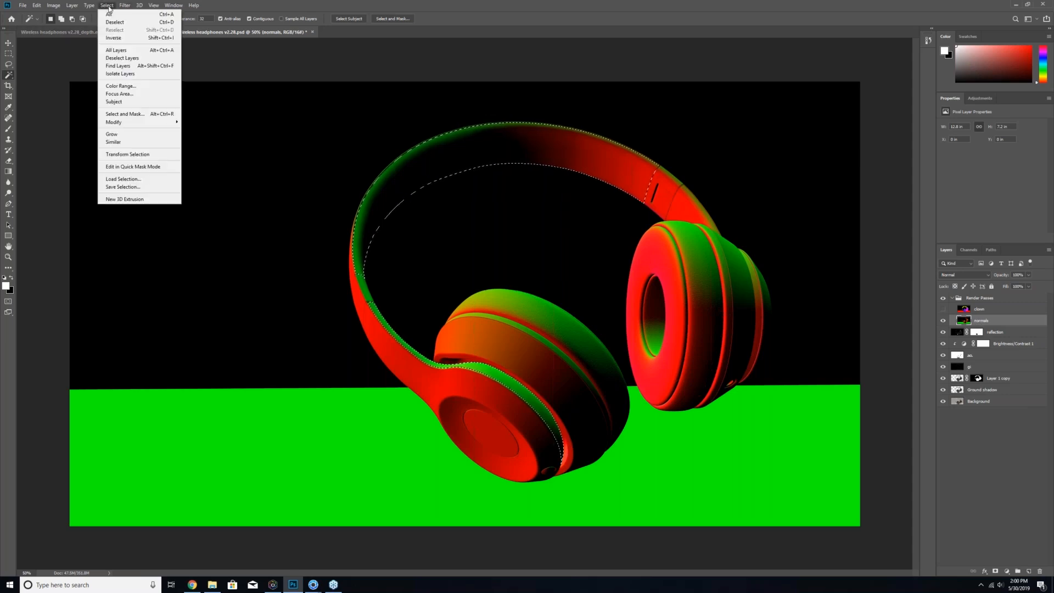
left_click(145, 87)
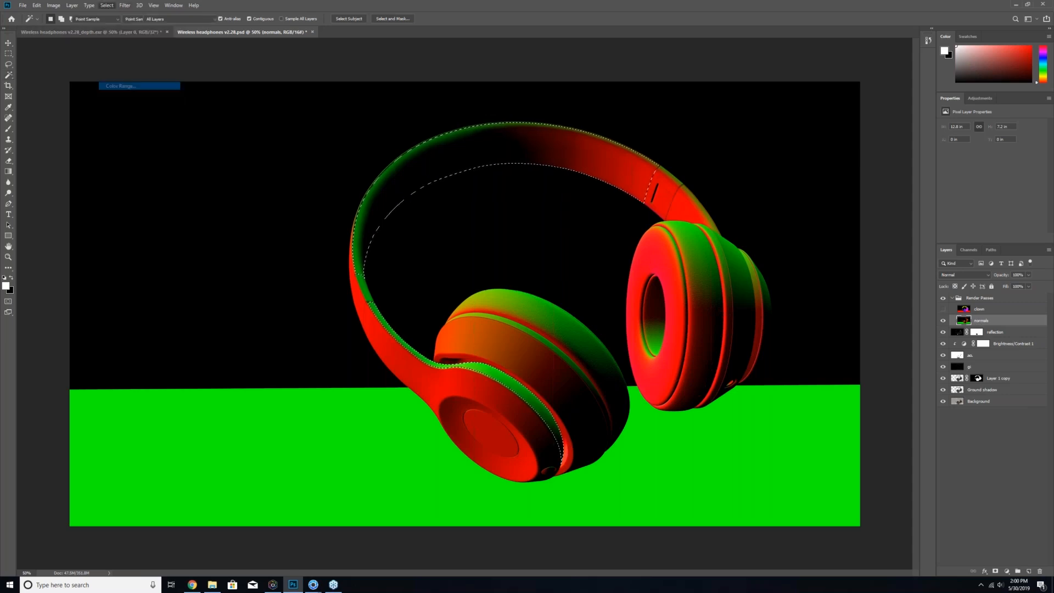
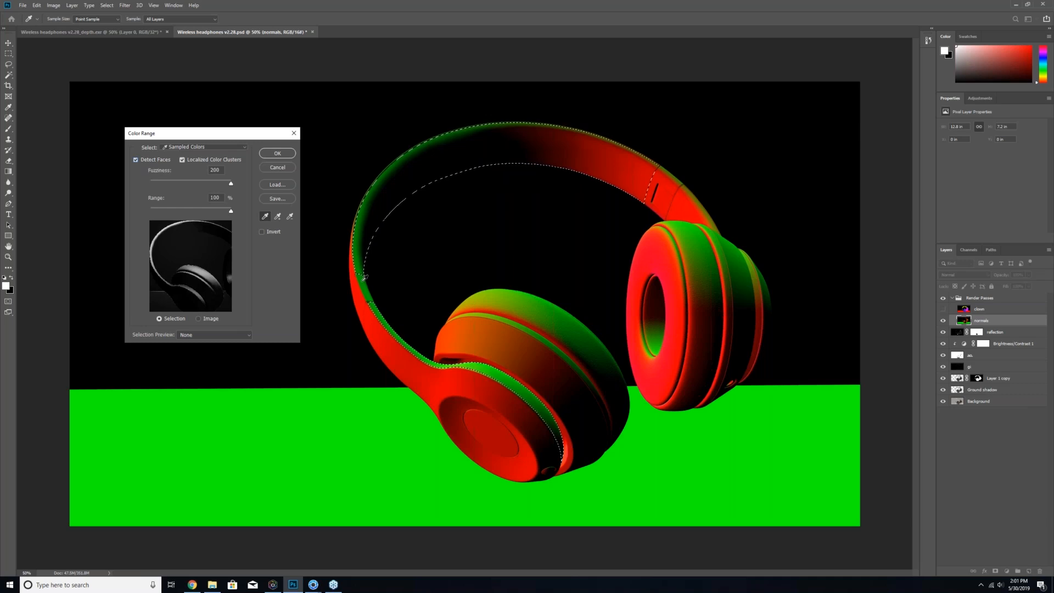
left_click(365, 278)
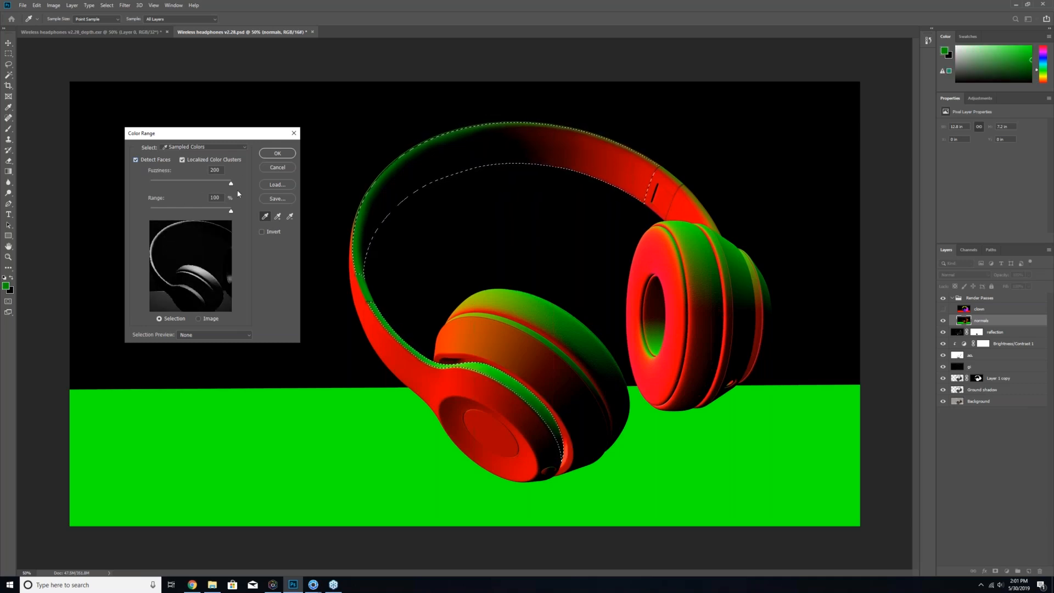
left_click_drag(231, 183, 155, 187)
left_click_drag(168, 187, 195, 212)
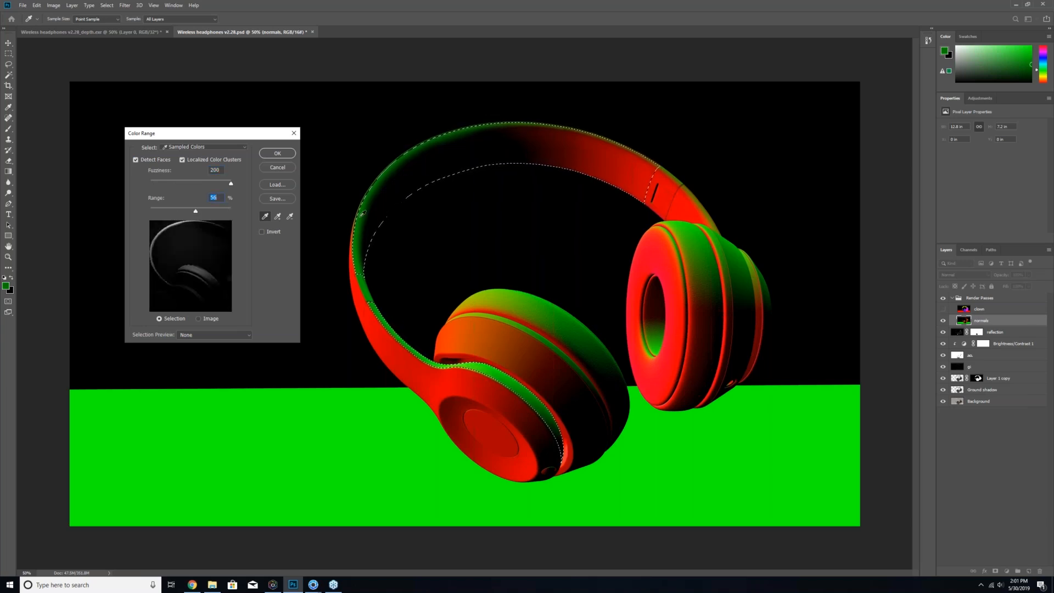
left_click(369, 296)
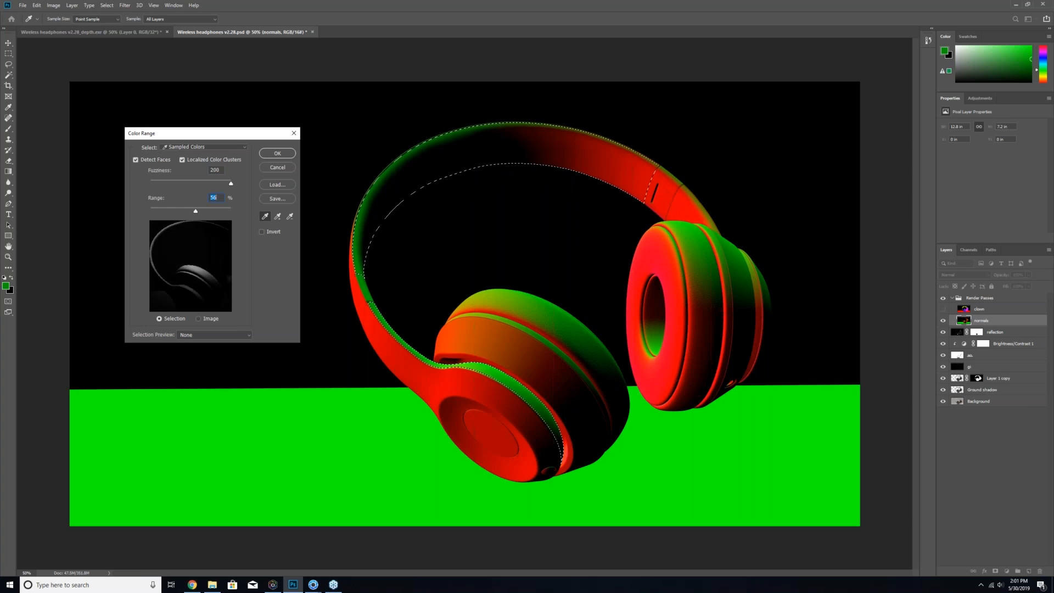
left_click_drag(195, 211, 193, 185)
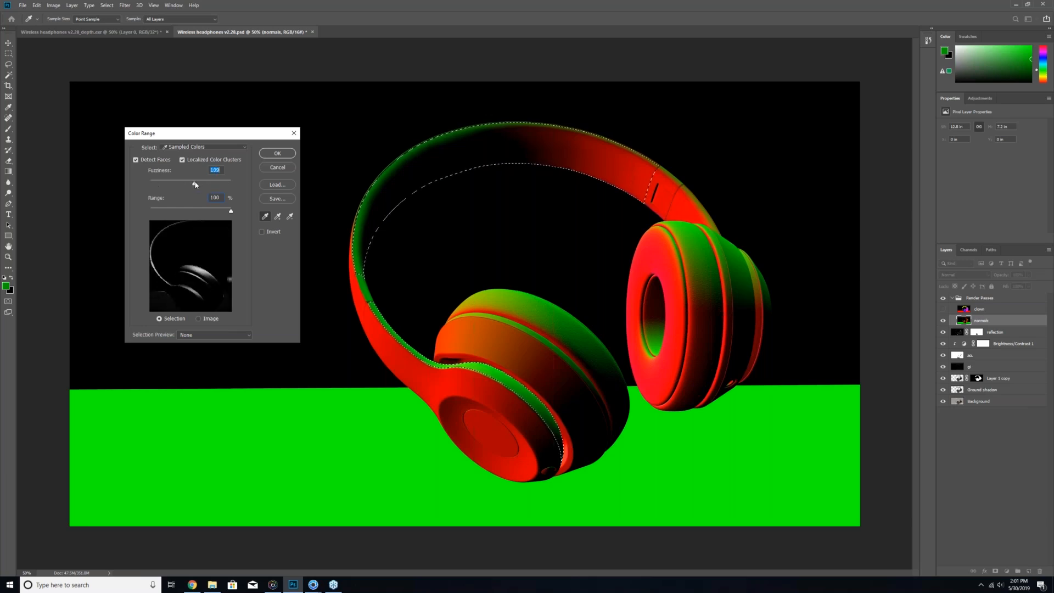
left_click(274, 155)
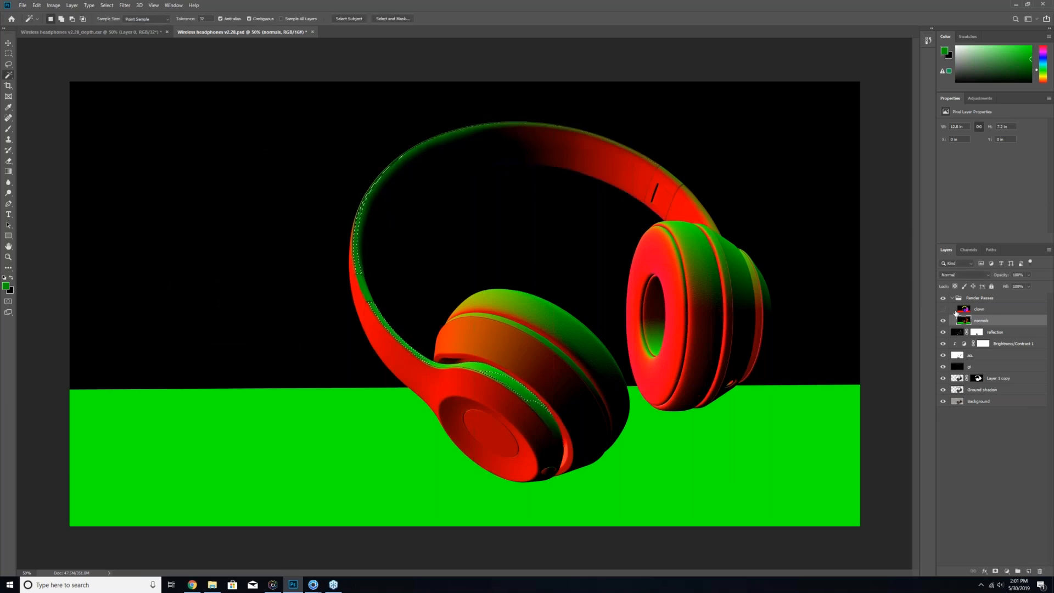
- Hide the Render Passes group and add a Levels adjustment above the reflection layer from the selection, pushing its midtones to the brightest setting
left_click(943, 297)
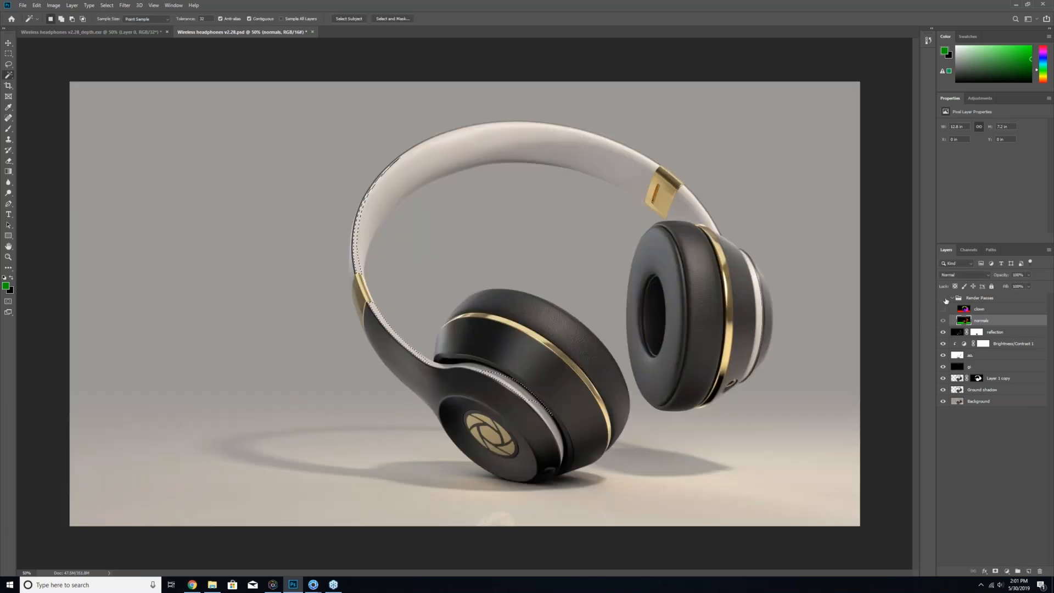
left_click(1025, 334)
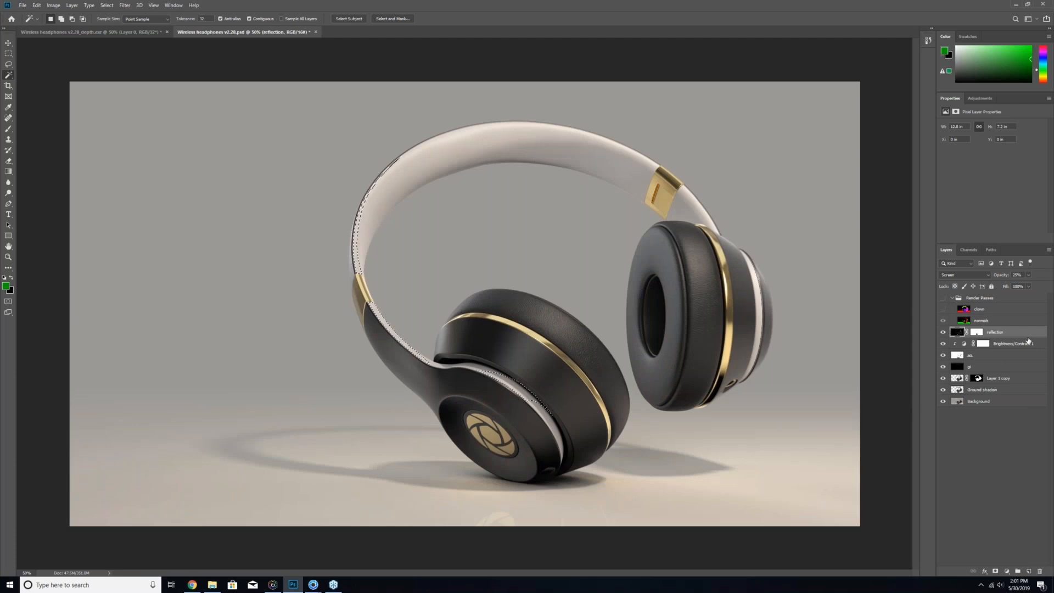
left_click(1008, 572)
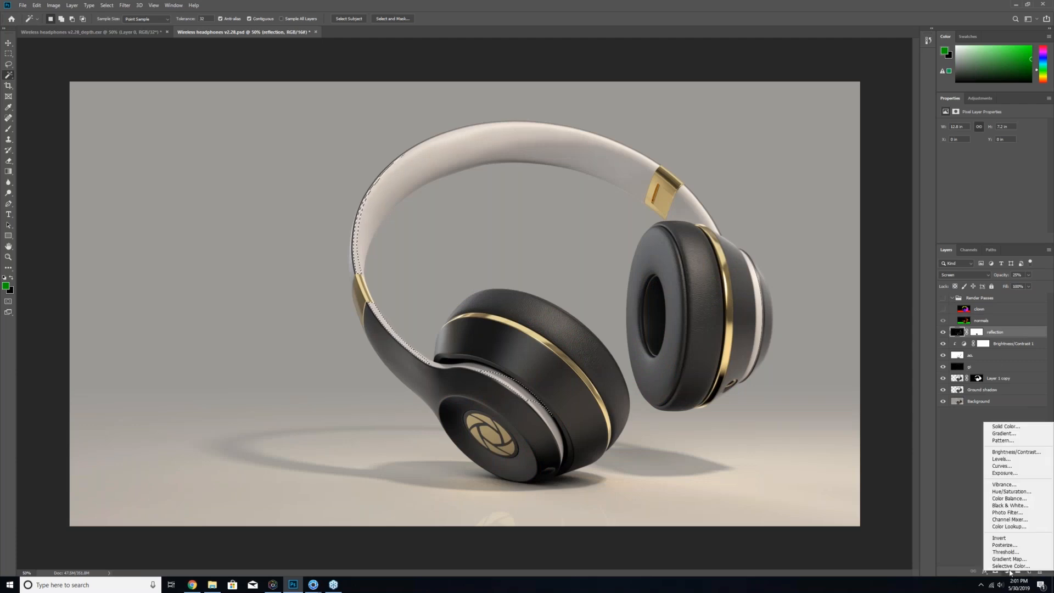
left_click(1001, 460)
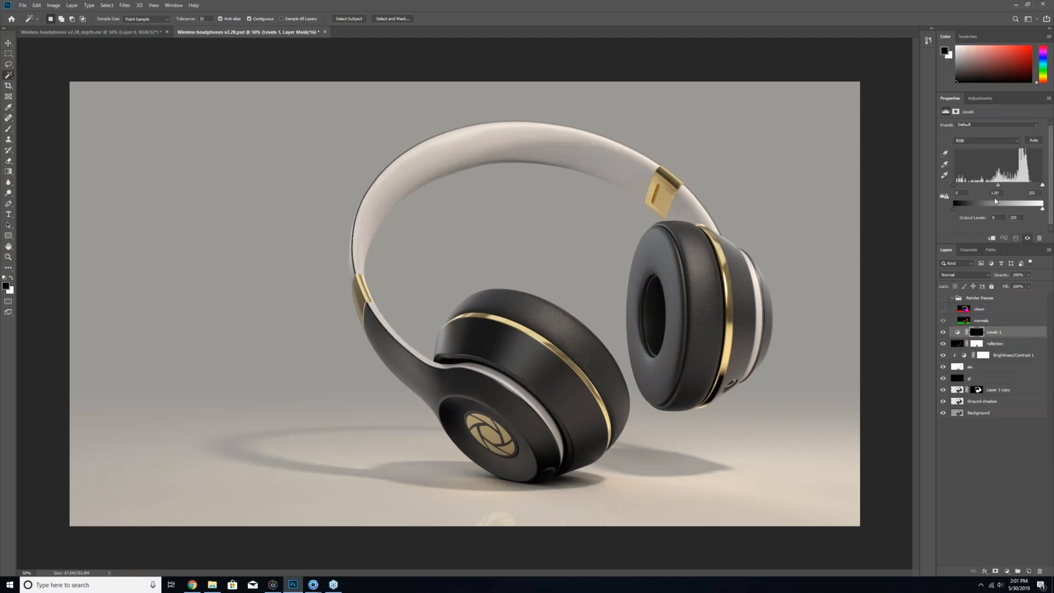
left_click_drag(998, 189, 956, 186)
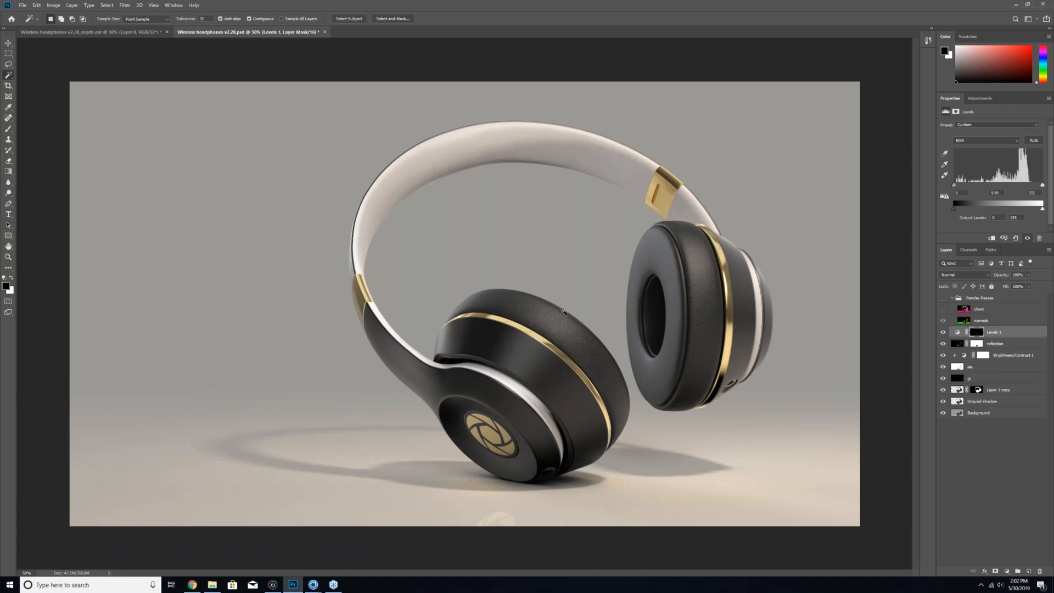
- Show the Render Passes group again, make the normals layer active, and hide that layer
left_click(943, 322)
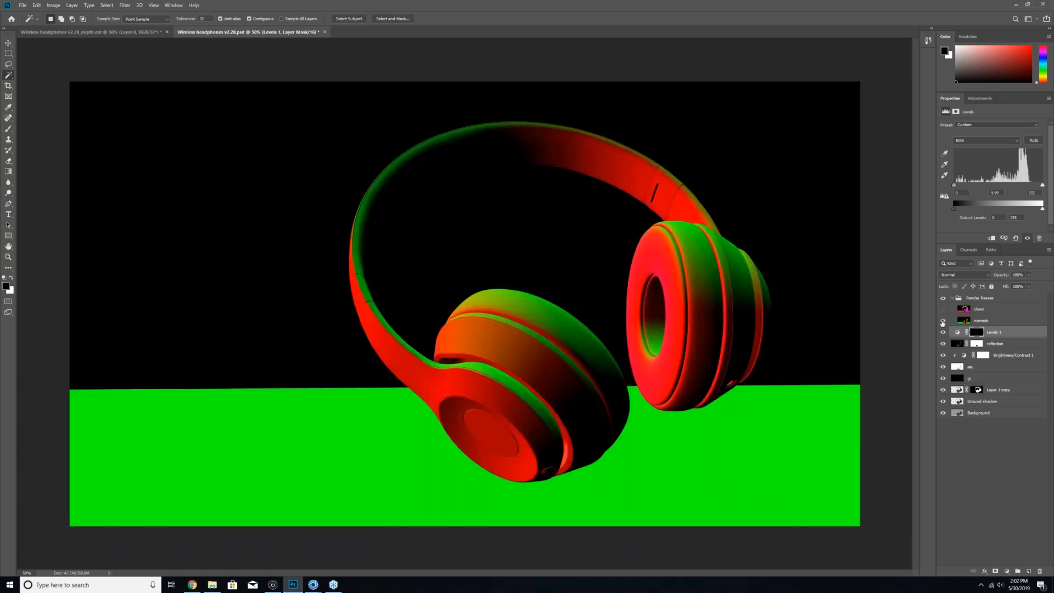
left_click(984, 323)
left_click(943, 321)
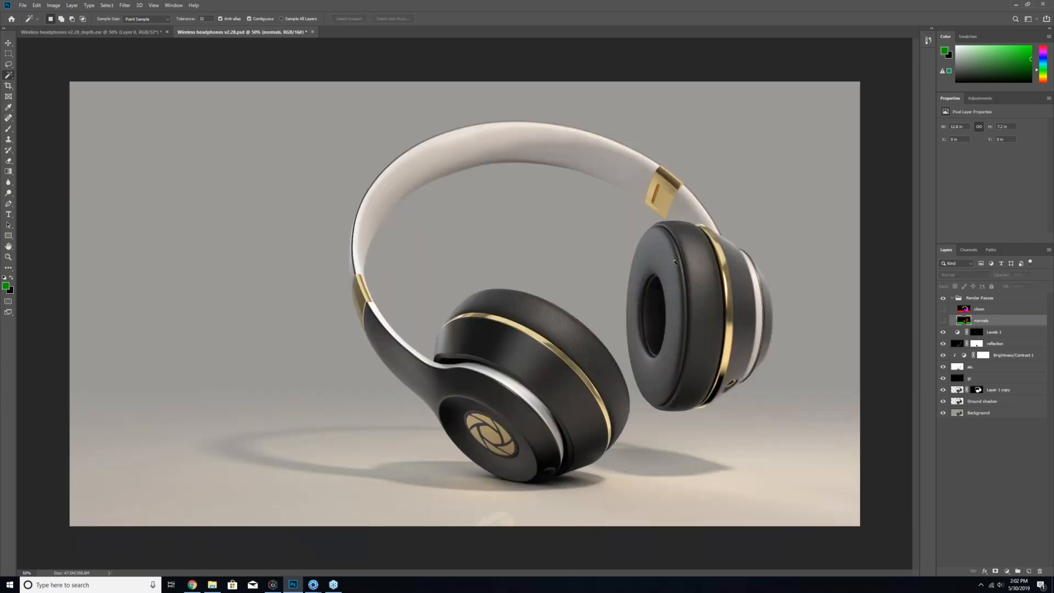
- Show the normals layer, select the raised ear cup's cushion with the Magic Wand from the clown layer, and make the normals layer active
left_click(943, 321)
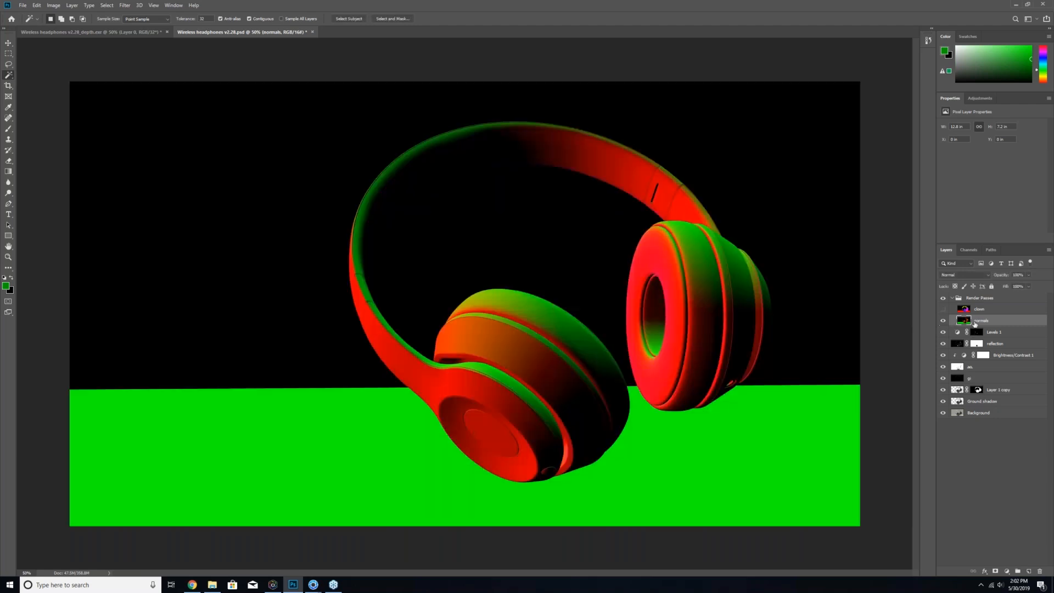
left_click(976, 312)
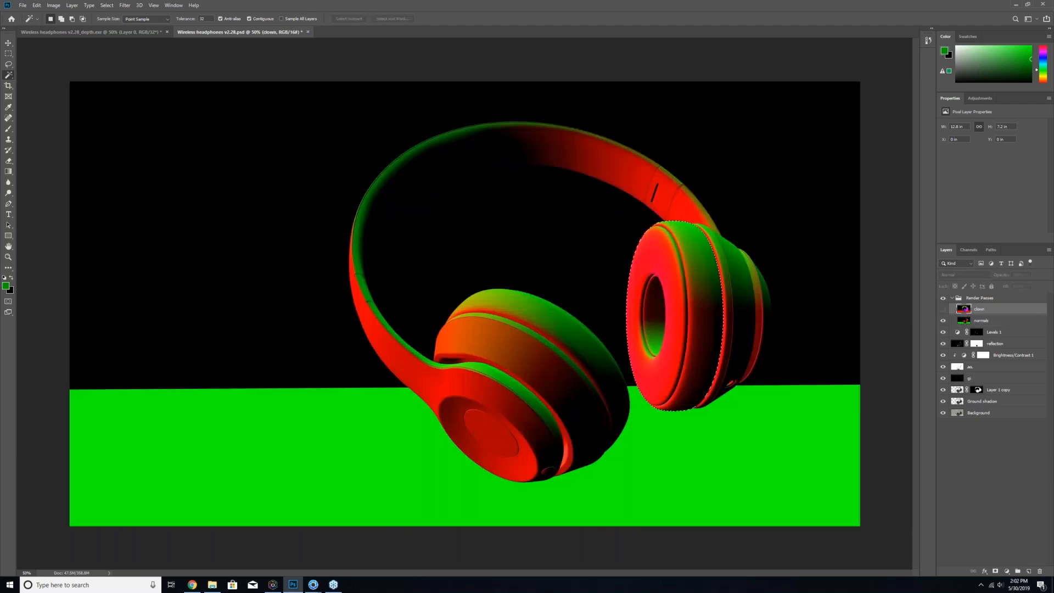
left_click(680, 249)
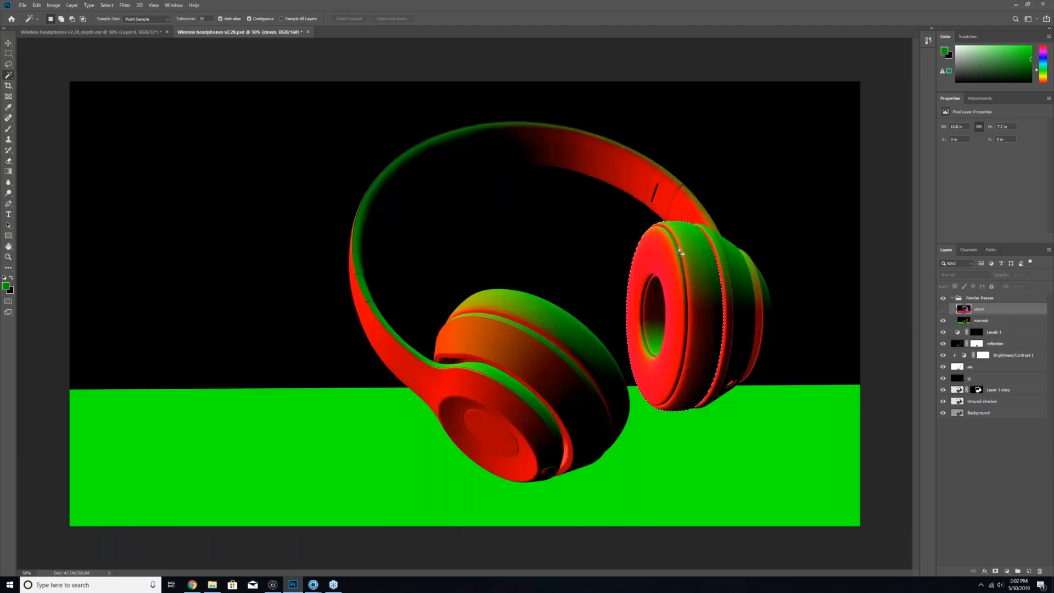
left_click(981, 322)
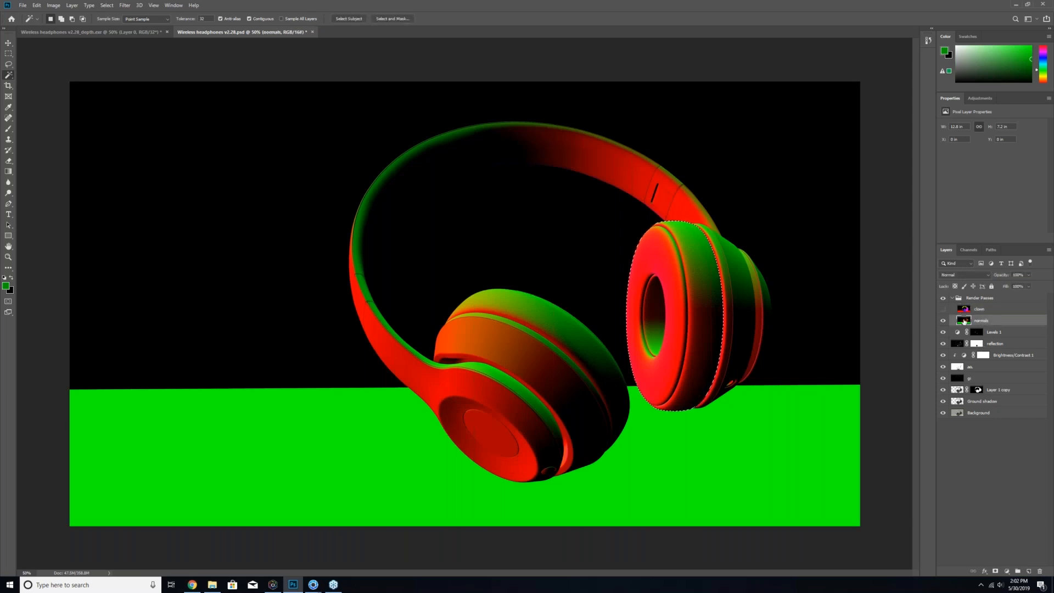
- Narrow the selection with Color Range by sampling the cushion's red front face on the normals pass, using fuzziness 109 and range 100%
left_click(106, 5)
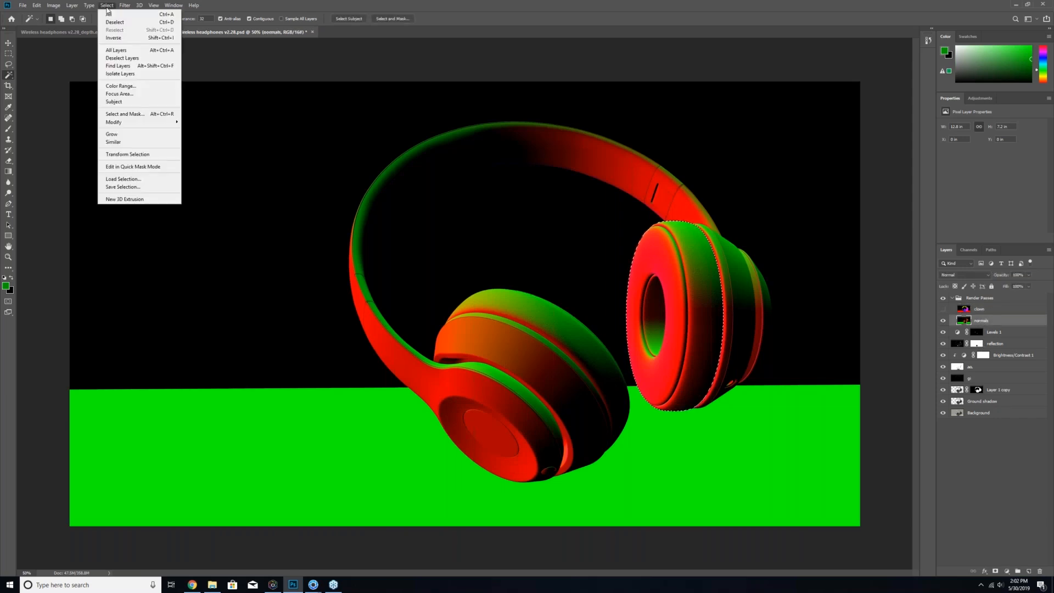
left_click(121, 87)
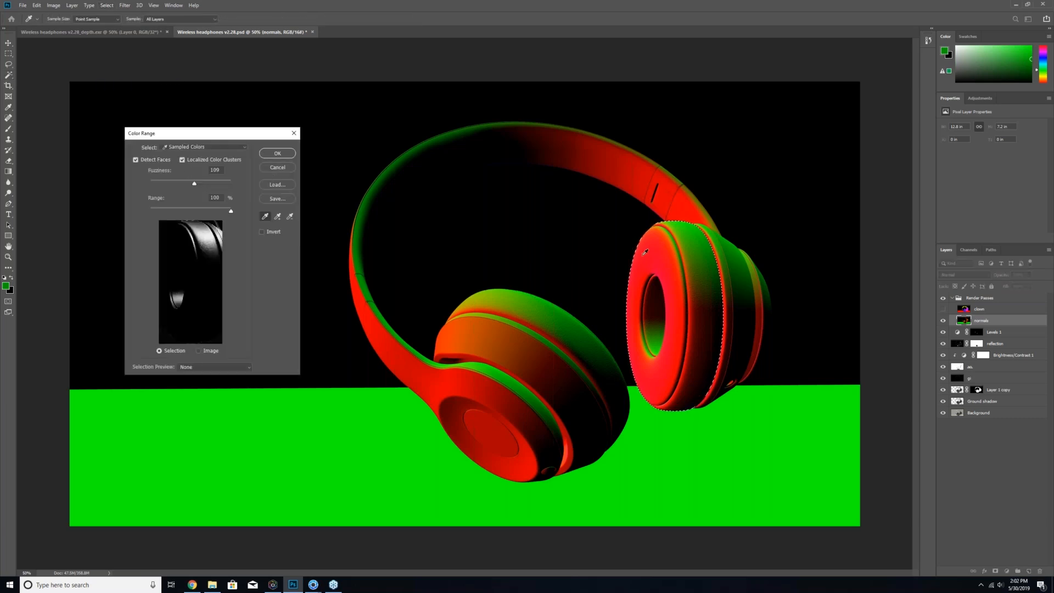
left_click(644, 260)
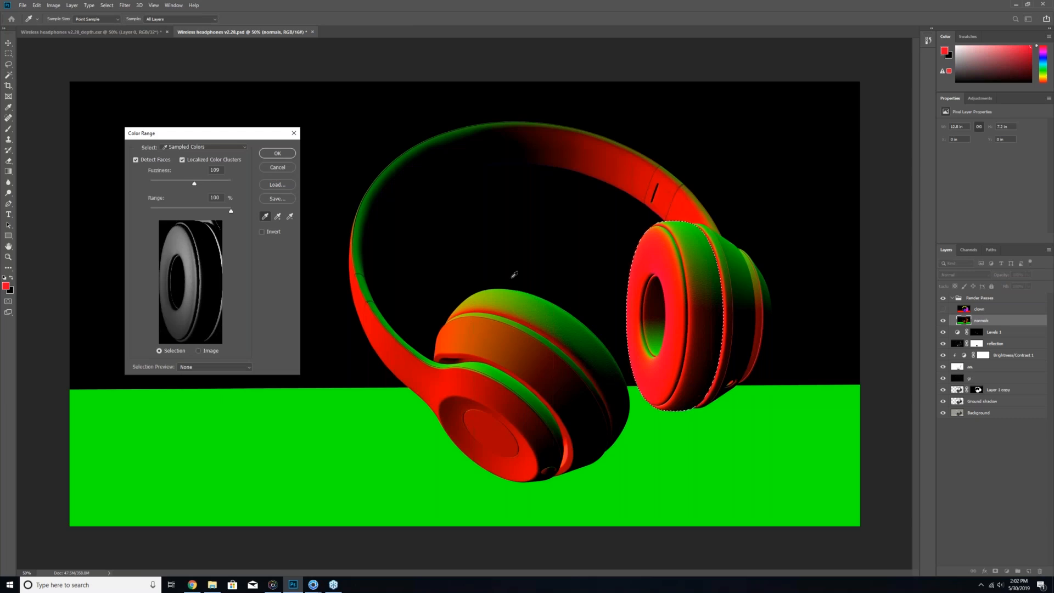
left_click(675, 291)
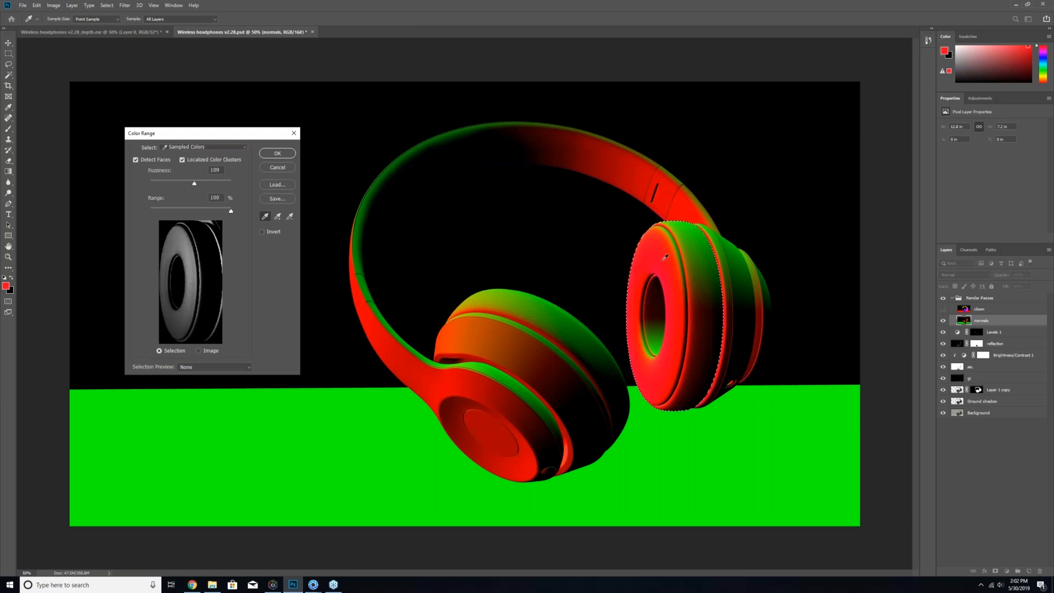
left_click(665, 239)
left_click(663, 228)
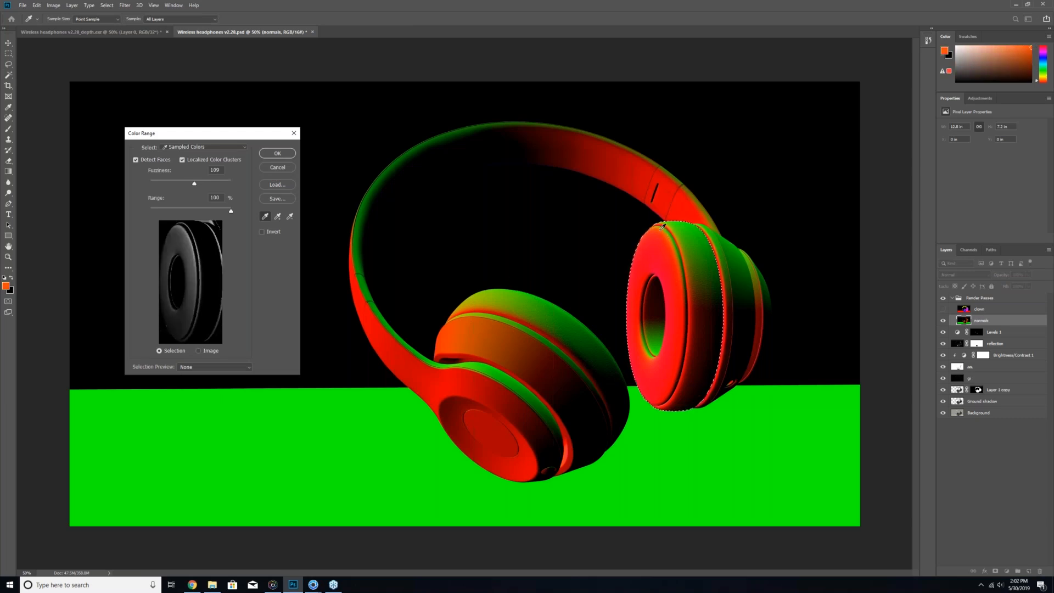
left_click(663, 226)
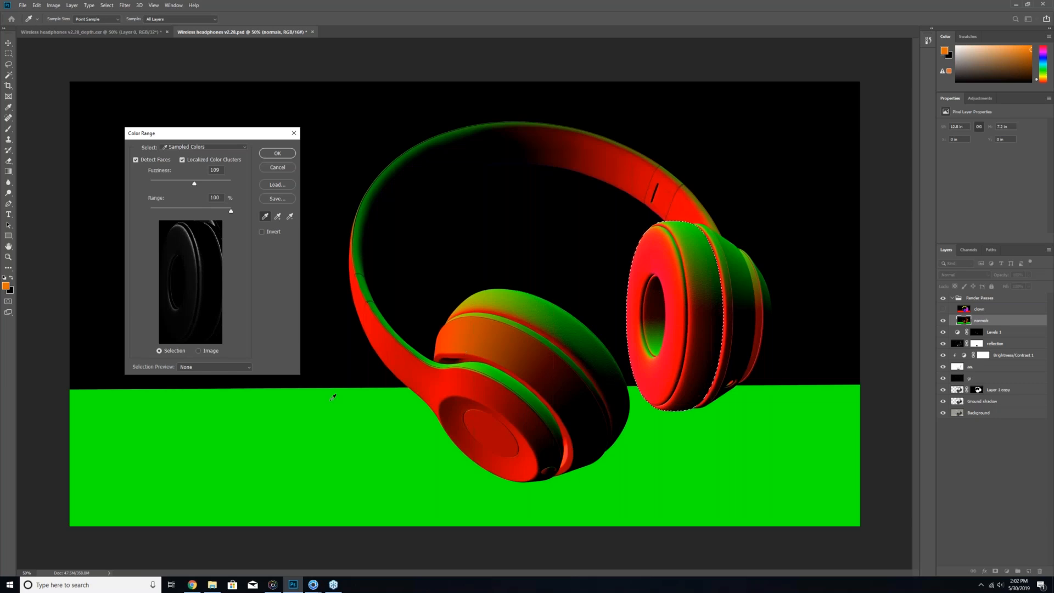
left_click(657, 238)
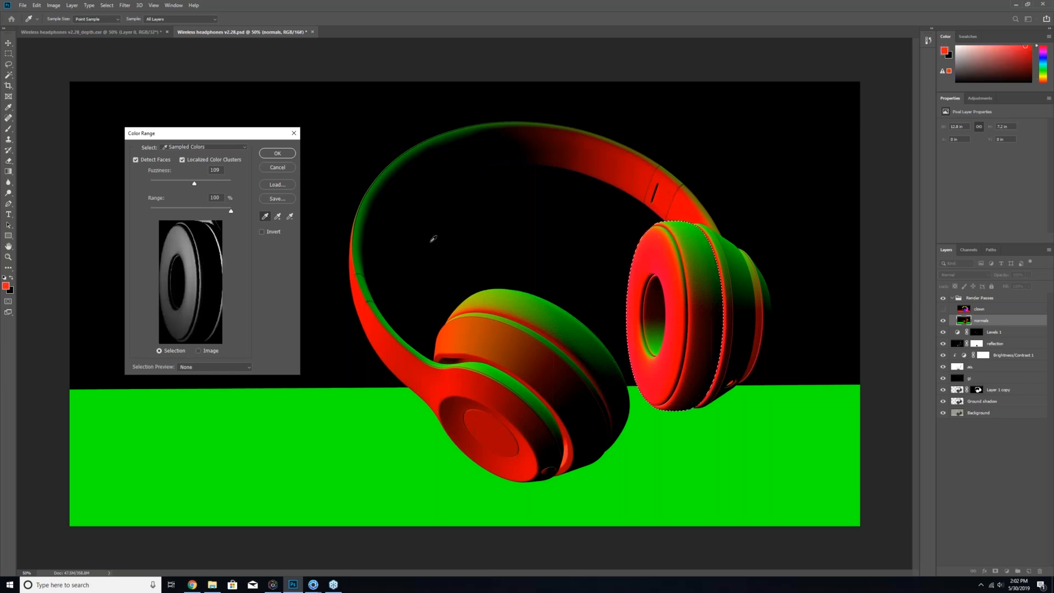
left_click(277, 153)
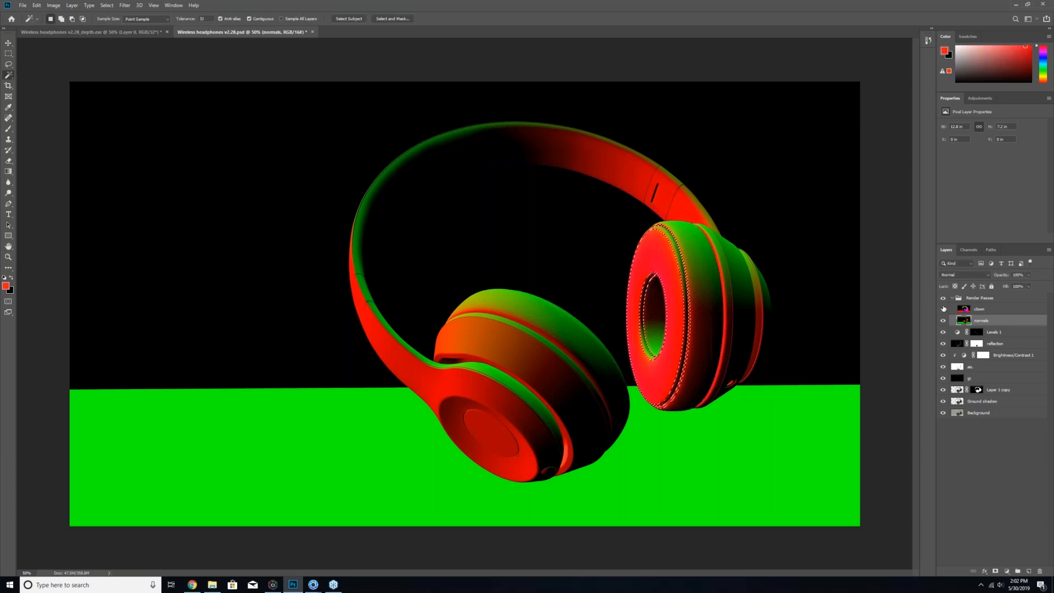
- Hide the normals layer, add a Levels adjustment above Levels 1 from the selection, brighten its midtones to 1.07, and inspect its mask
left_click(943, 320)
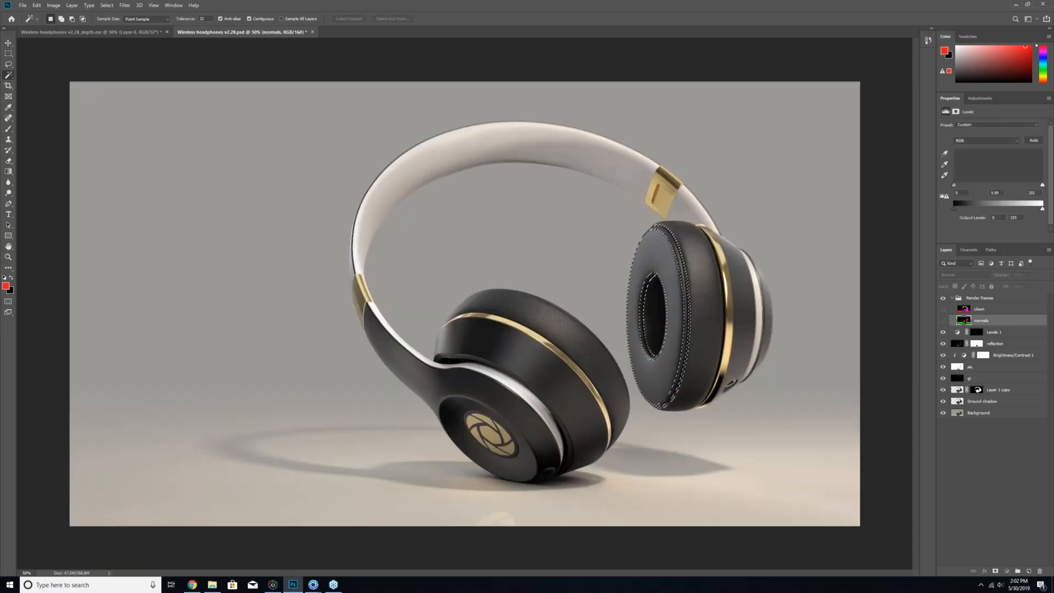
left_click(1000, 334)
left_click(1007, 572)
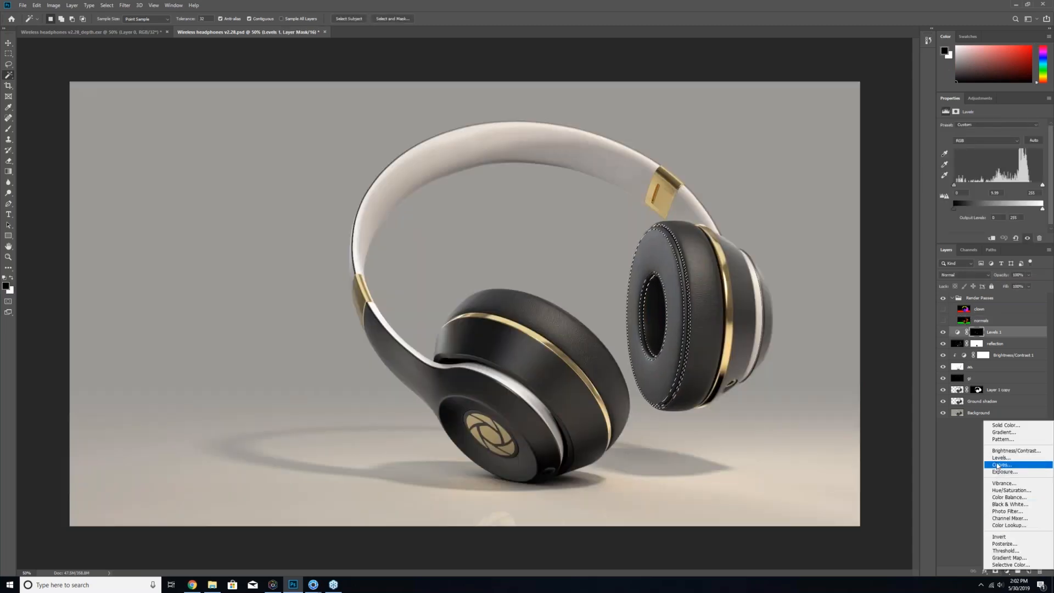
left_click(1001, 457)
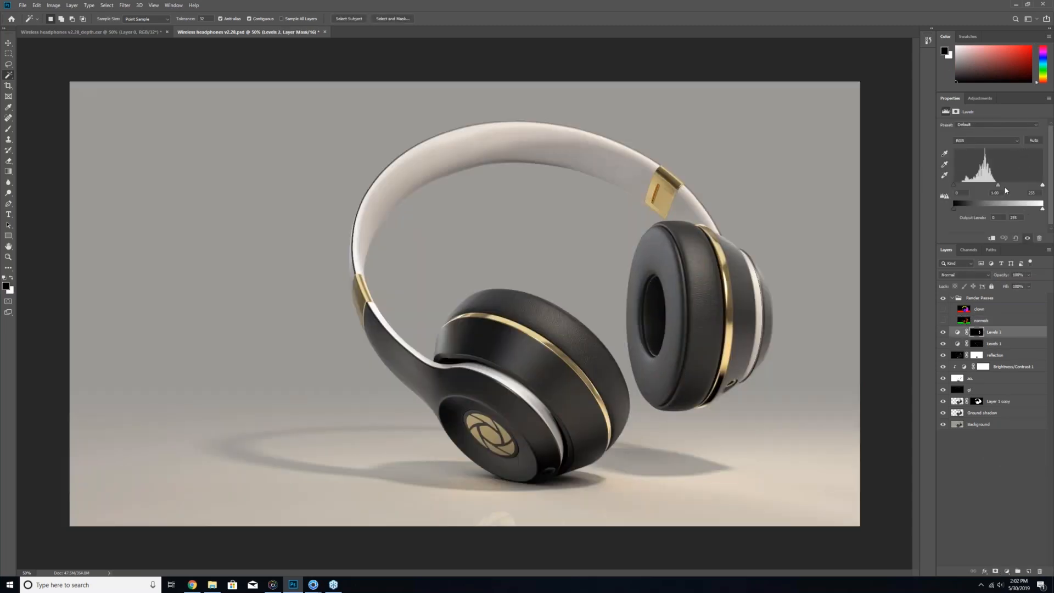
mouse_move(1000, 188)
left_mouse_down()
mouse_move(984, 187)
mouse_move(1042, 186)
mouse_move(993, 187)
left_mouse_up()
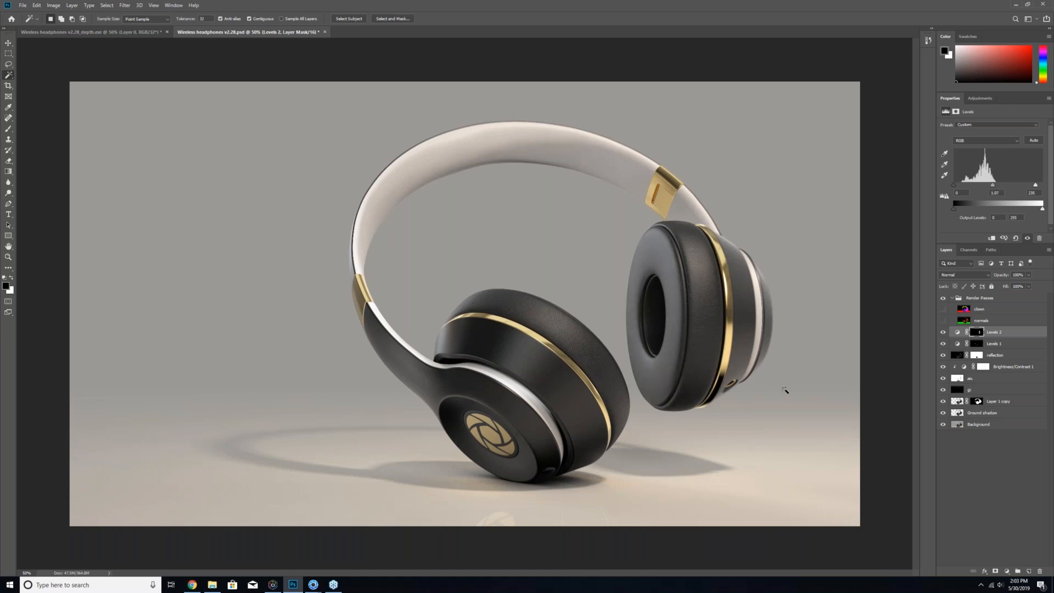
left_click(979, 333, "alt")
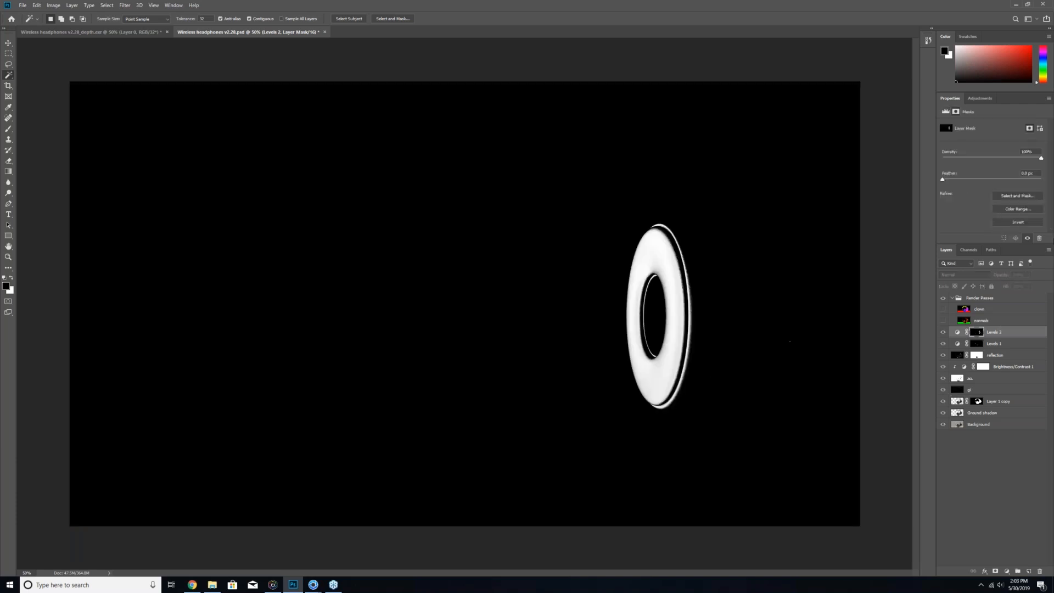
left_click(979, 333, "alt")
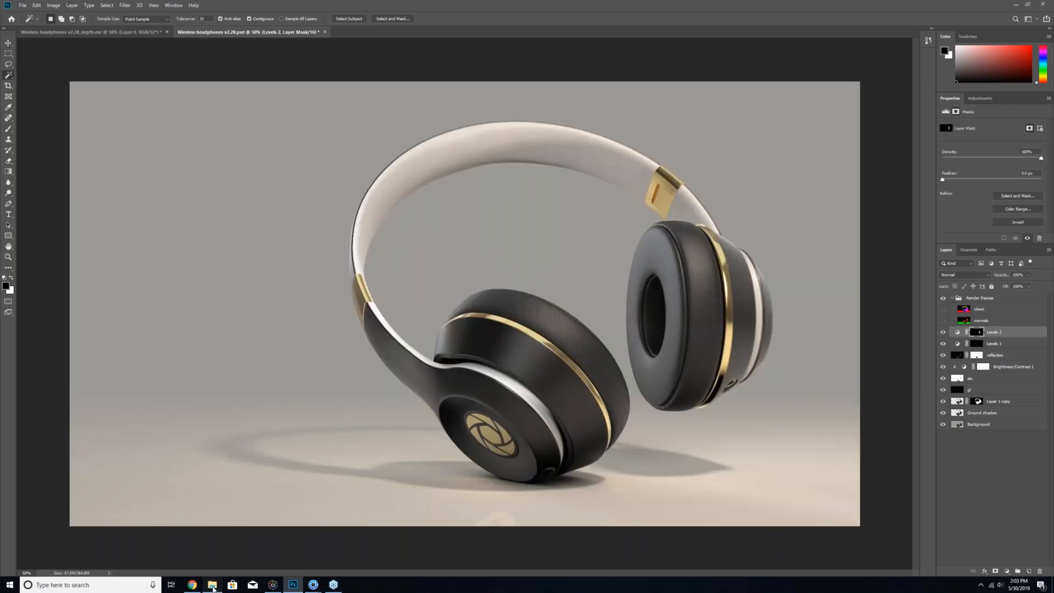
- View the Wireless headphones sample image from the wireless headphones folder, and minimize the image viewer and File Explorer
left_click(213, 585)
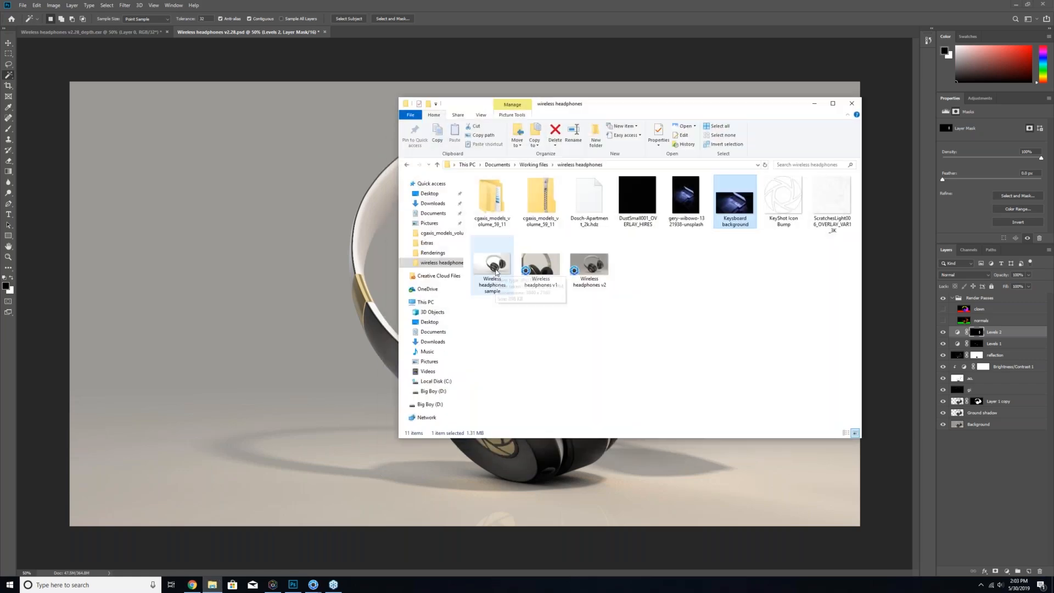
left_click(496, 270)
double_click(496, 270)
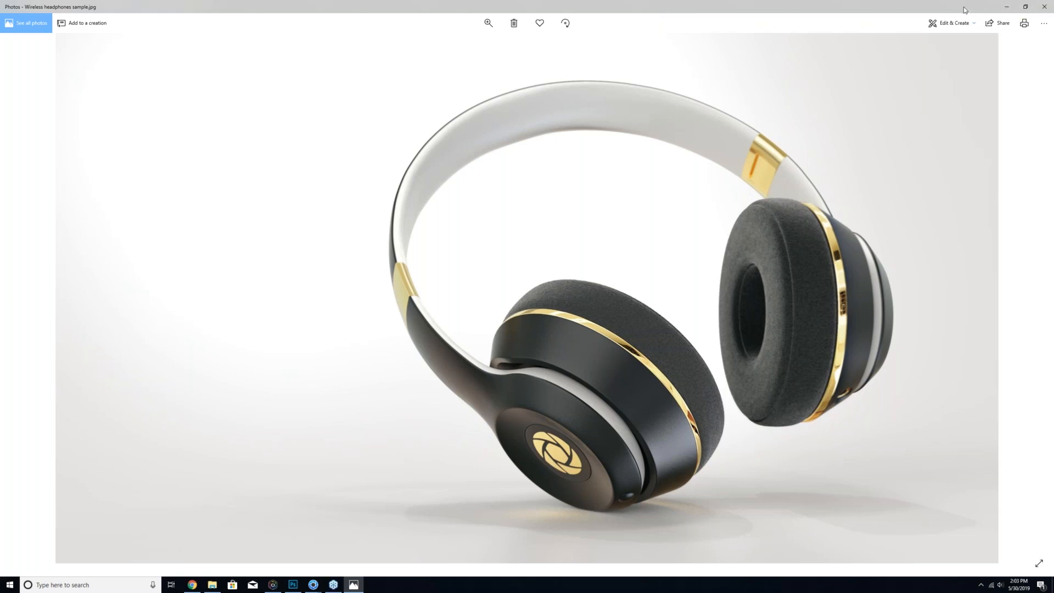
left_click(1009, 9)
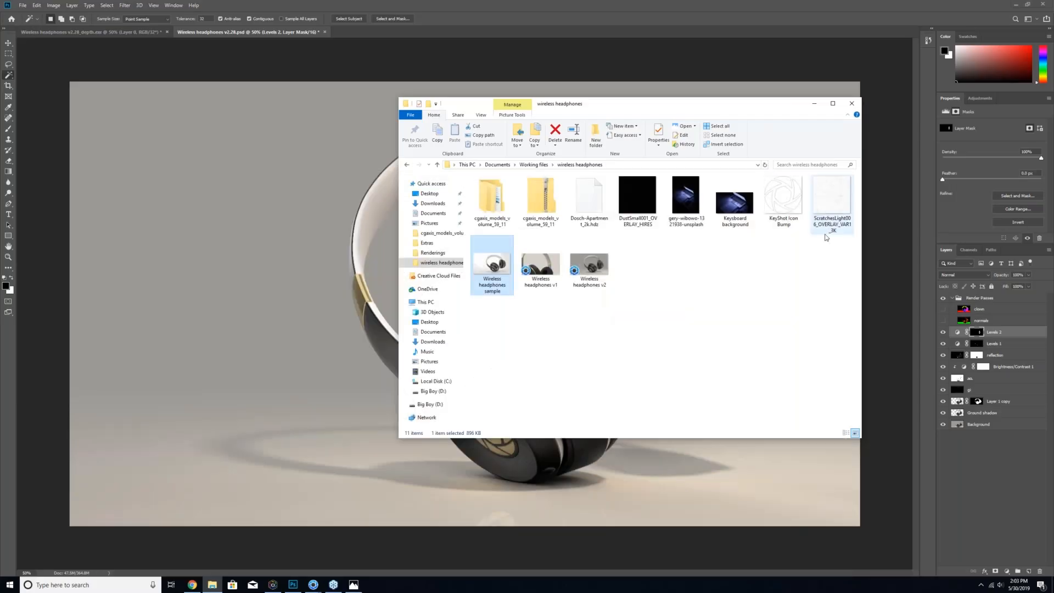
left_click_drag(650, 106, 501, 143)
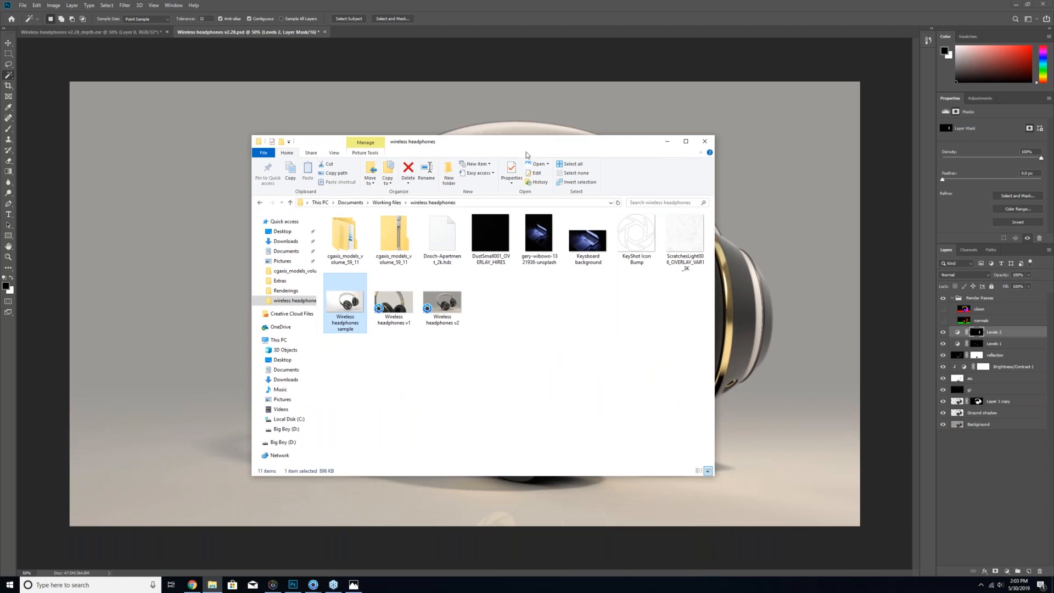
left_click(668, 143)
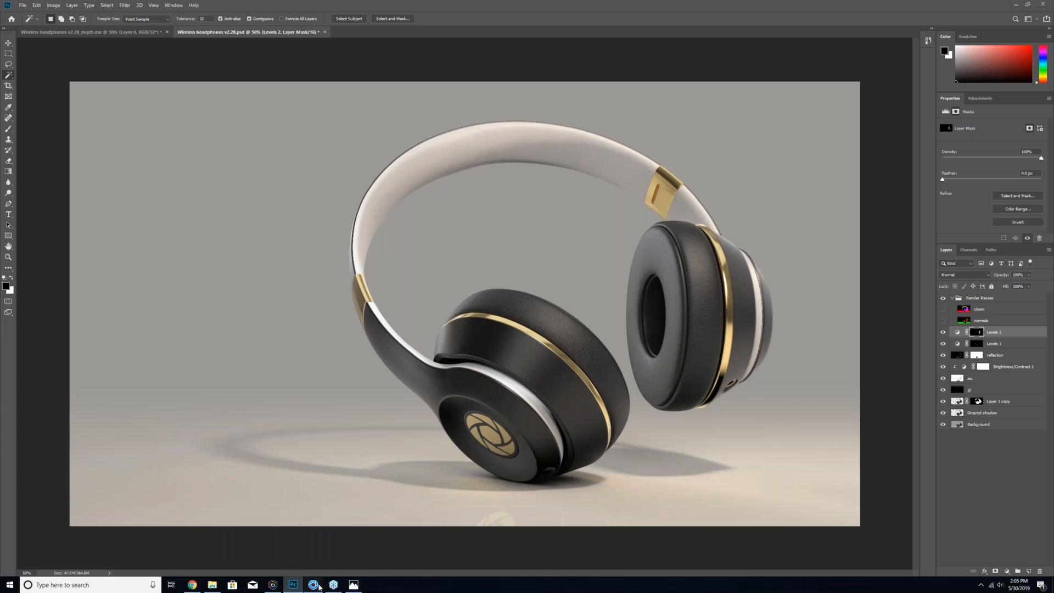
- Switch to the untitled KeyShot scene and close it
mouse_move(313, 584)
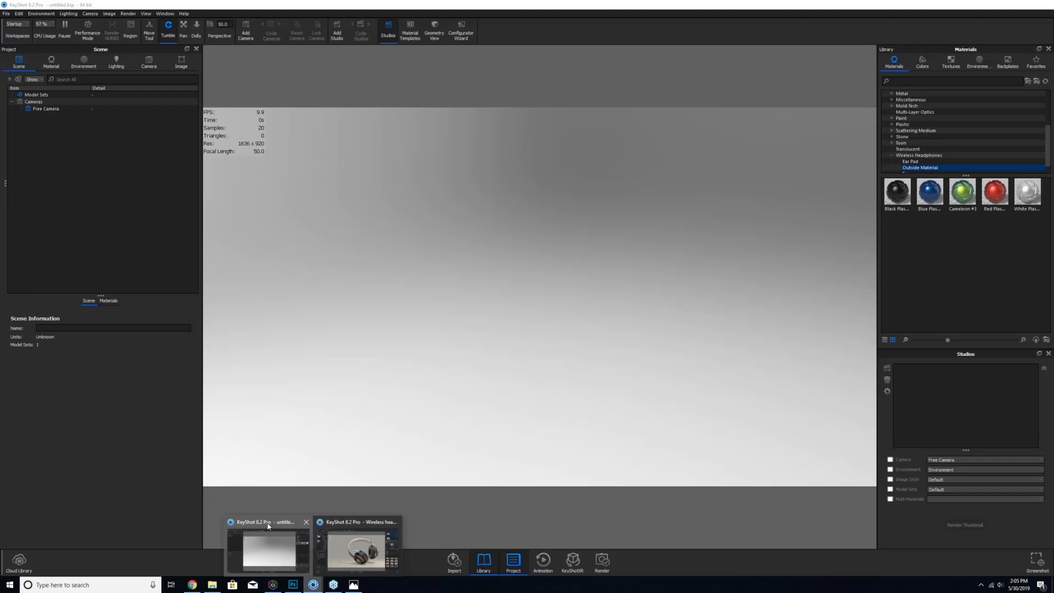
left_click(268, 524)
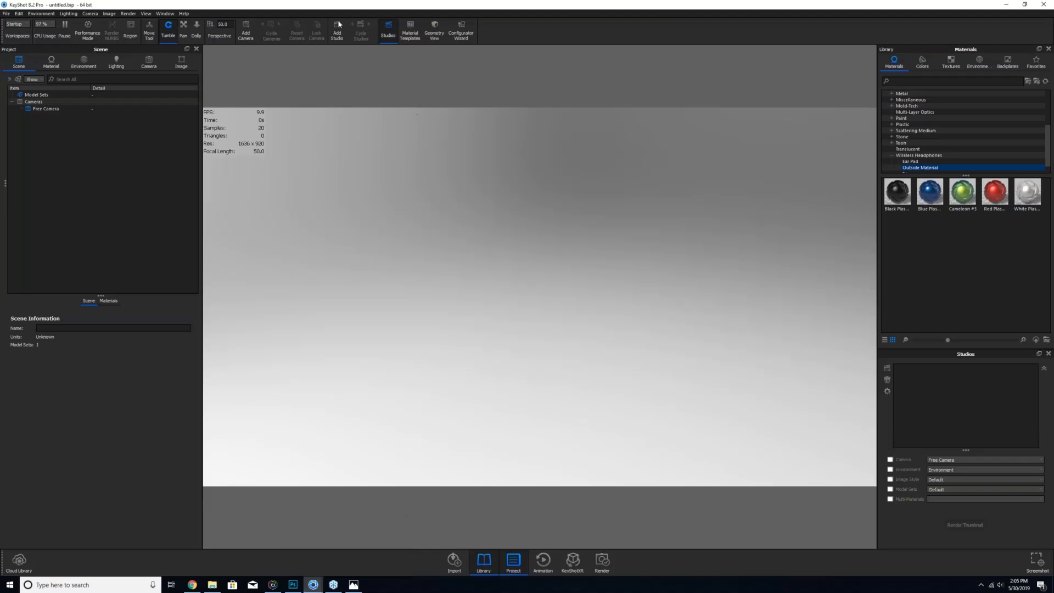
left_click(1044, 7)
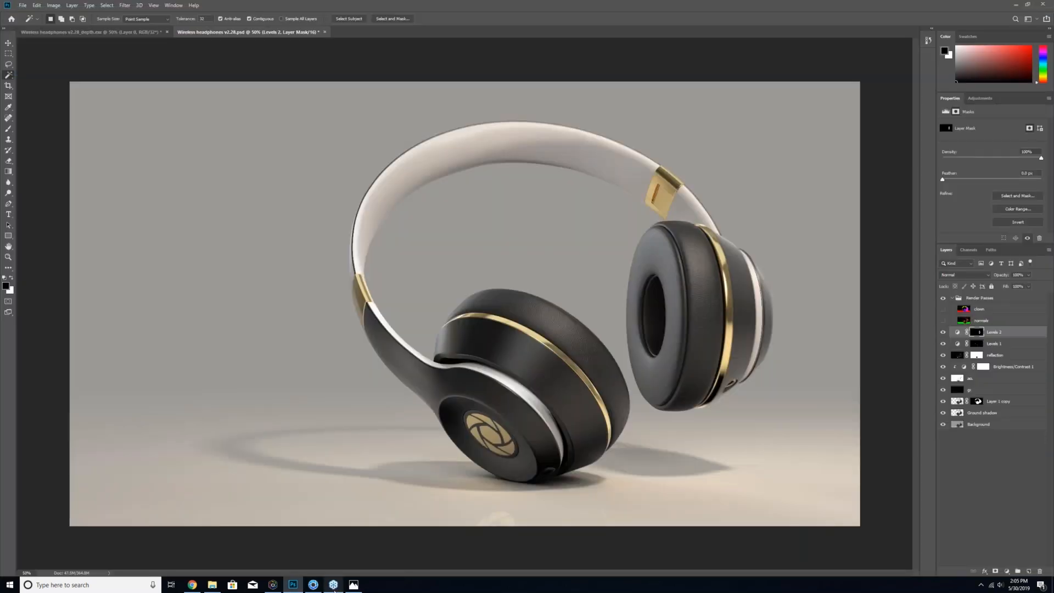
- Switch to the Wireless headphones v2 scene in KeyShot, clear the part selection, and move the Render dialog off the project settings
left_click(313, 584)
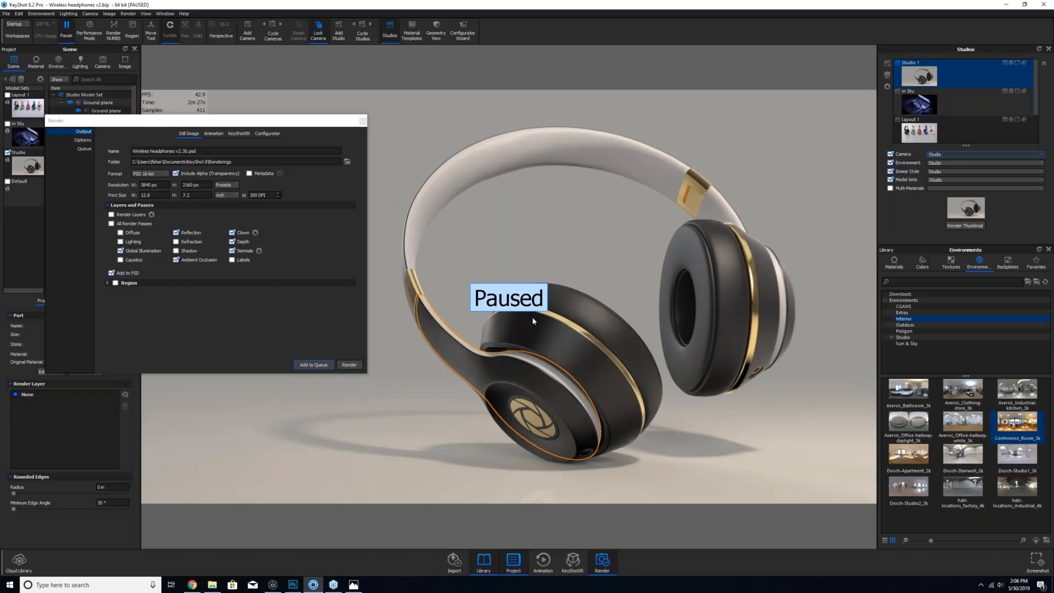
left_click(532, 317)
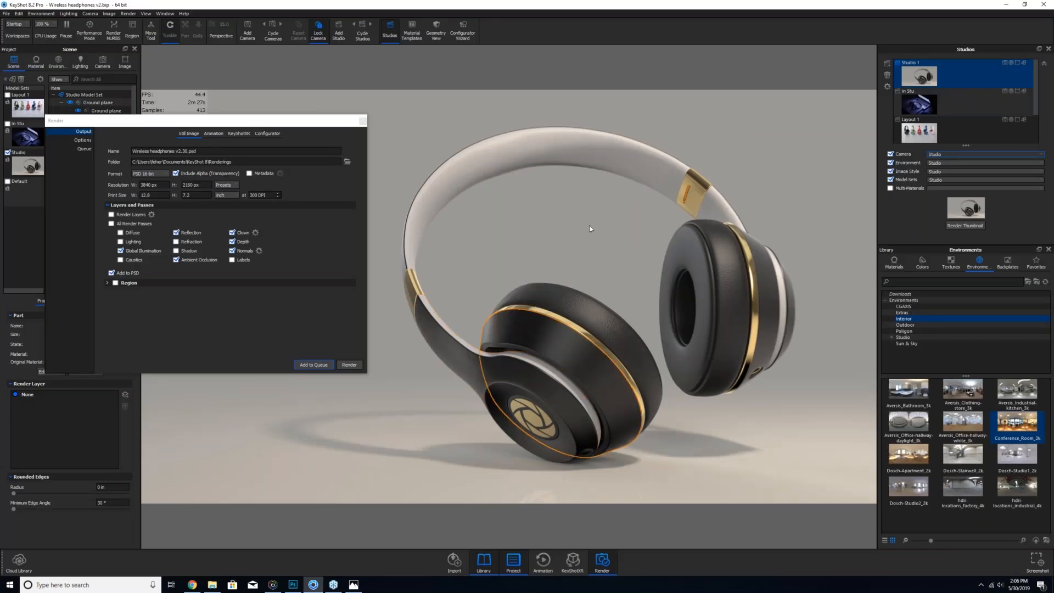
left_click_drag(322, 126, 310, 126)
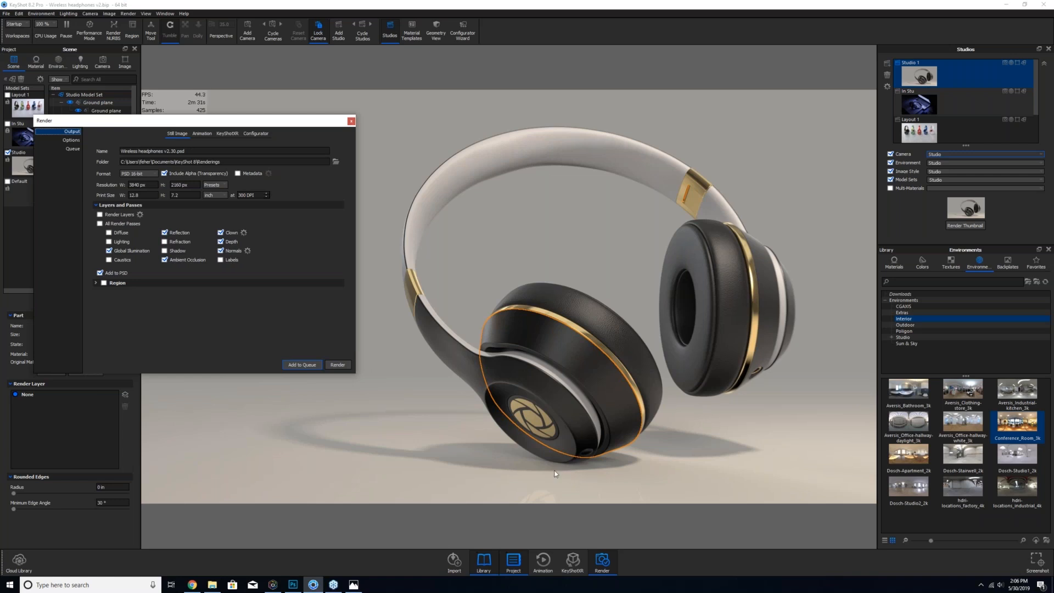
left_click(611, 255)
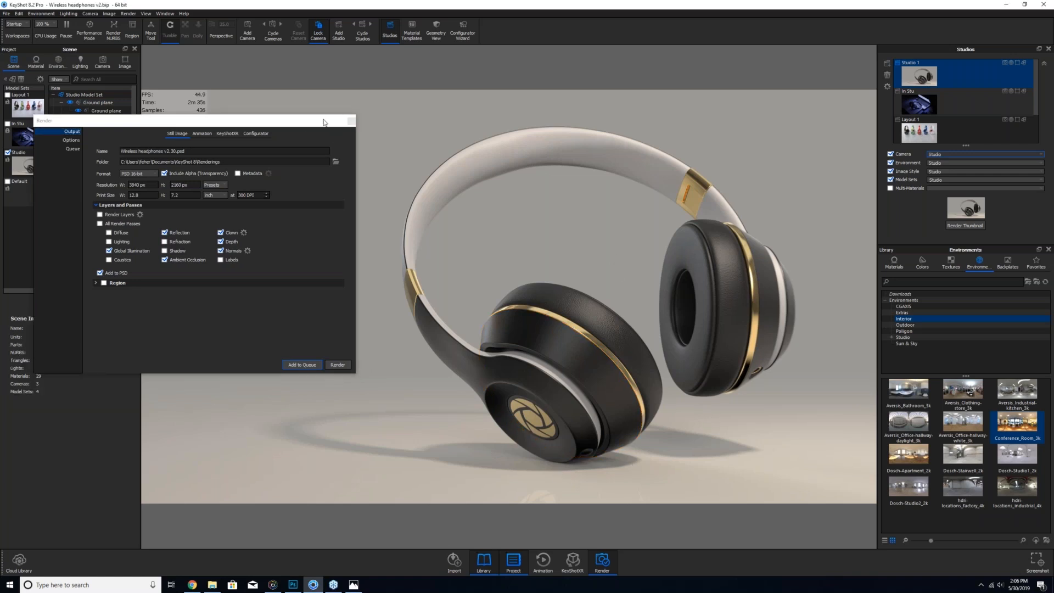
left_click_drag(325, 122, 470, 325)
- Look over the Studio environment's lighting setup, return to the scene tree, and collapse and select the object group
left_click(56, 65)
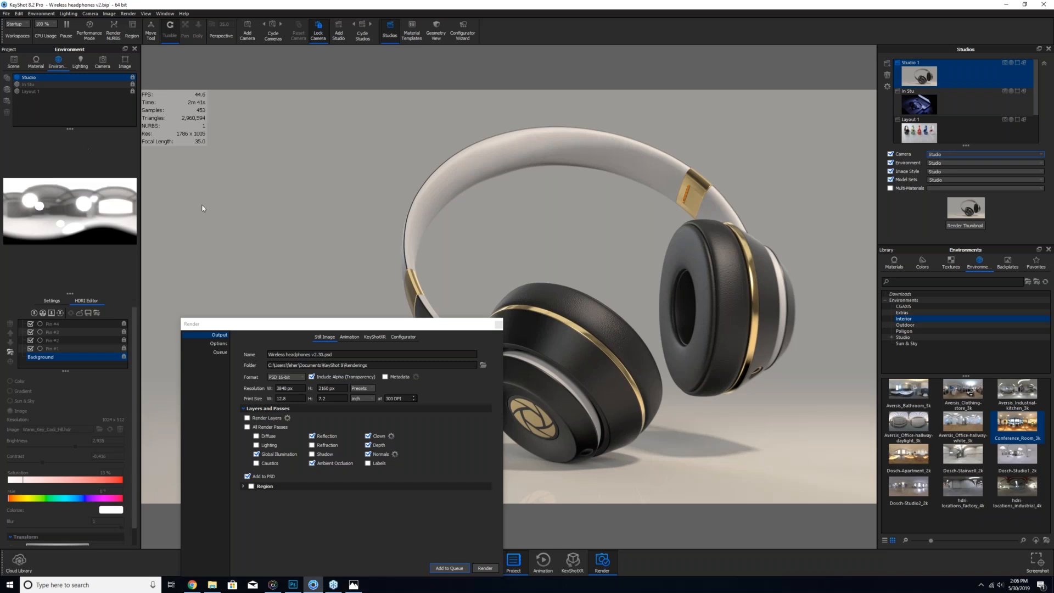
left_click(14, 62)
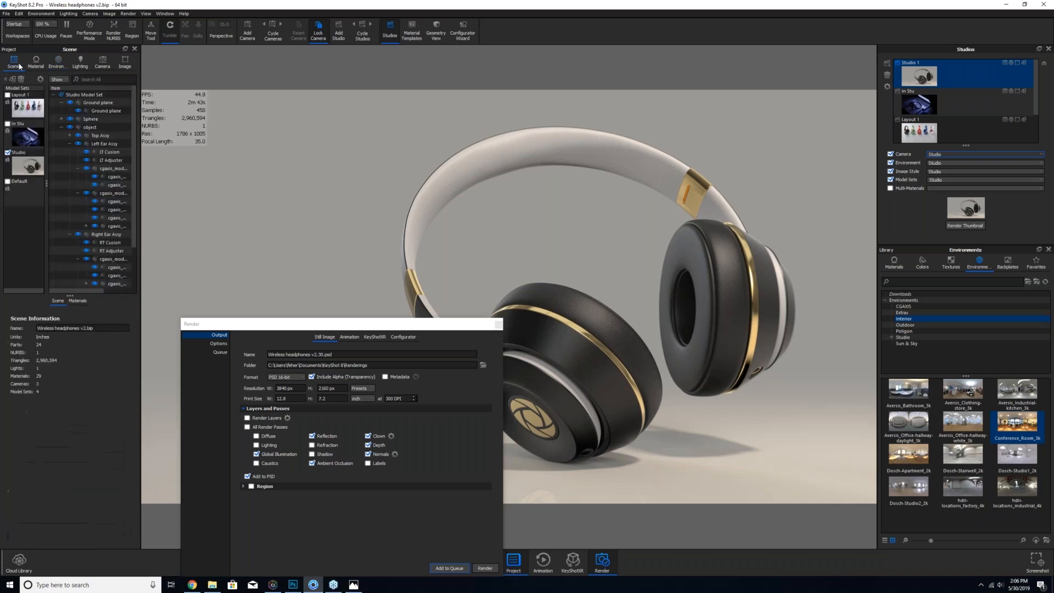
left_click(62, 127)
left_click(88, 127)
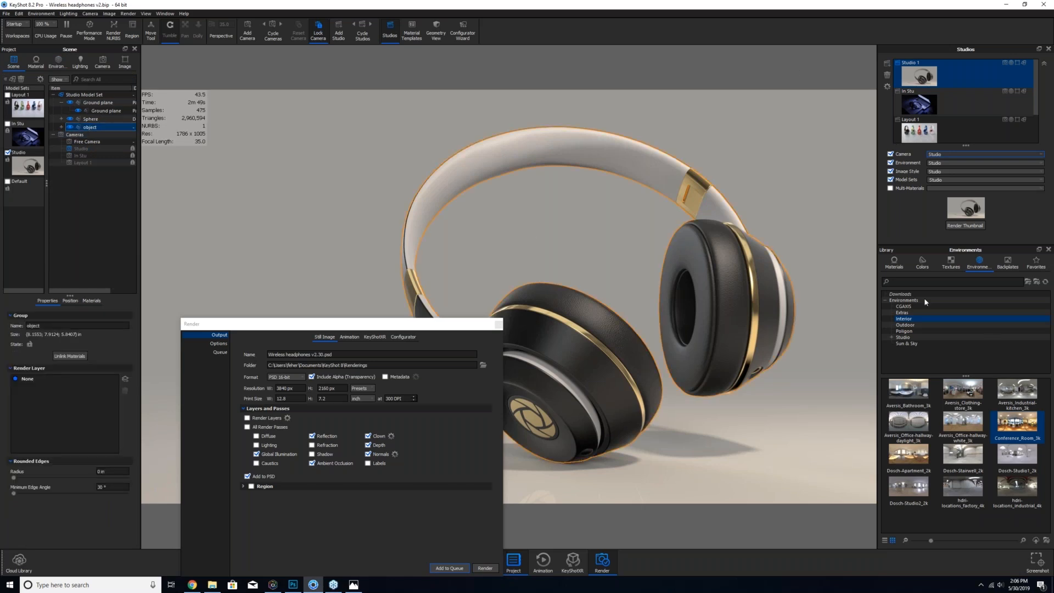
- Apply the Emissive Cool material from the library's Light > Emissive materials to the selected headphones object group
left_click(894, 263)
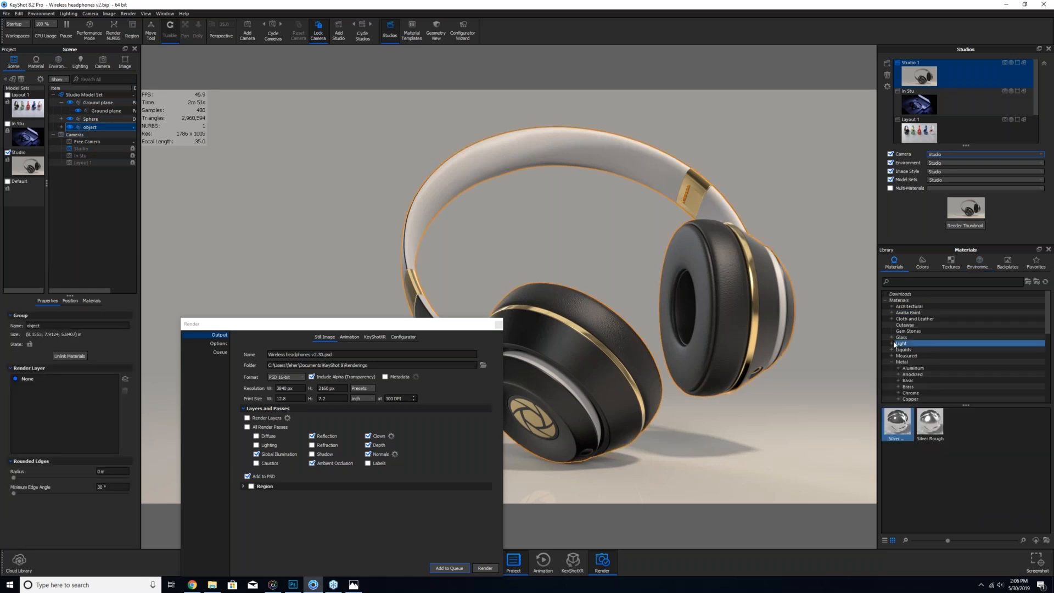
left_click(936, 362)
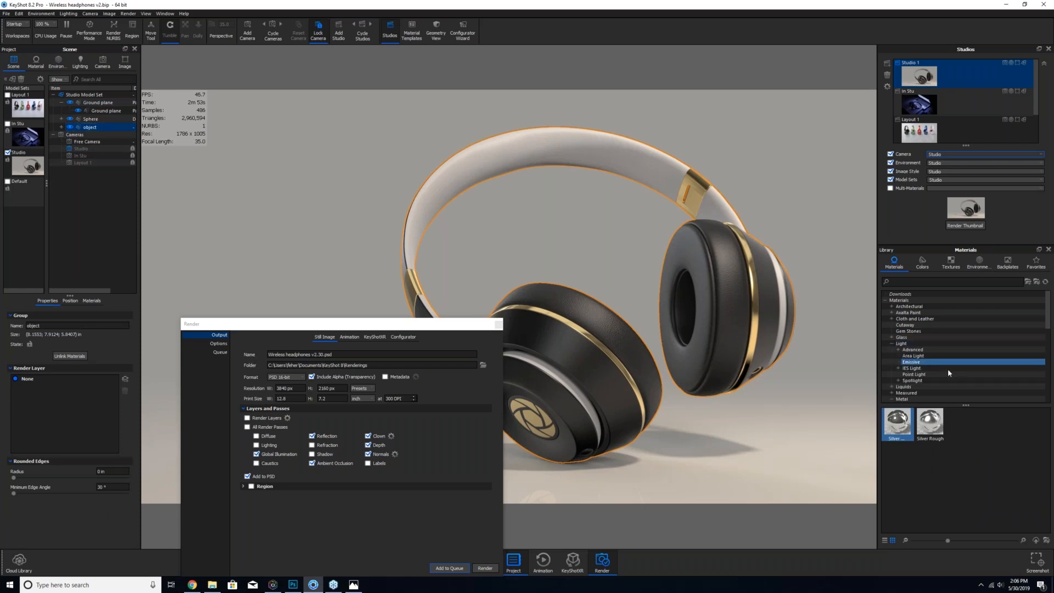
left_click(925, 363)
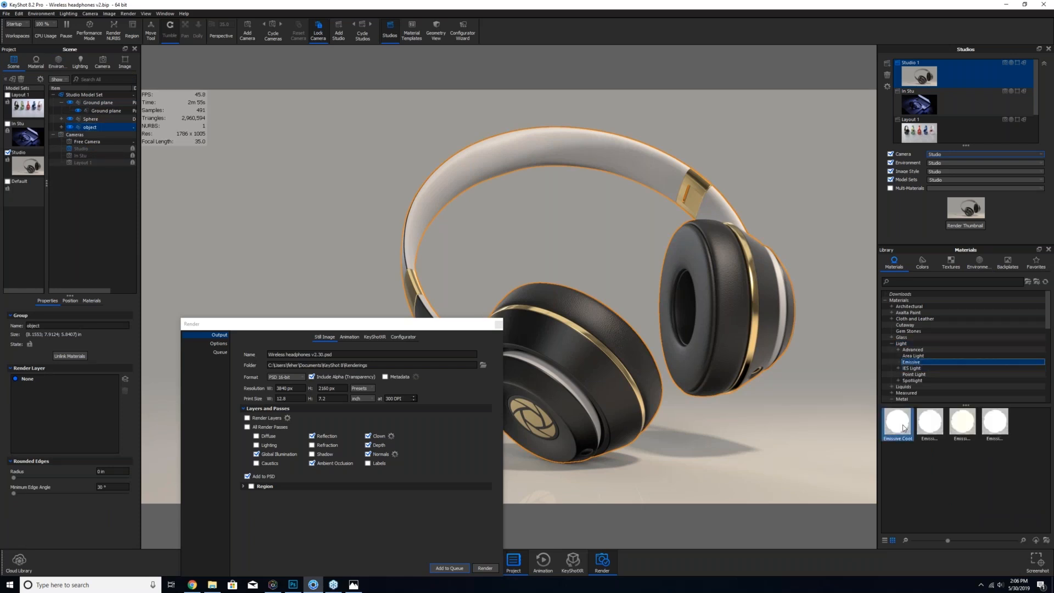
left_click_drag(898, 423, 508, 140)
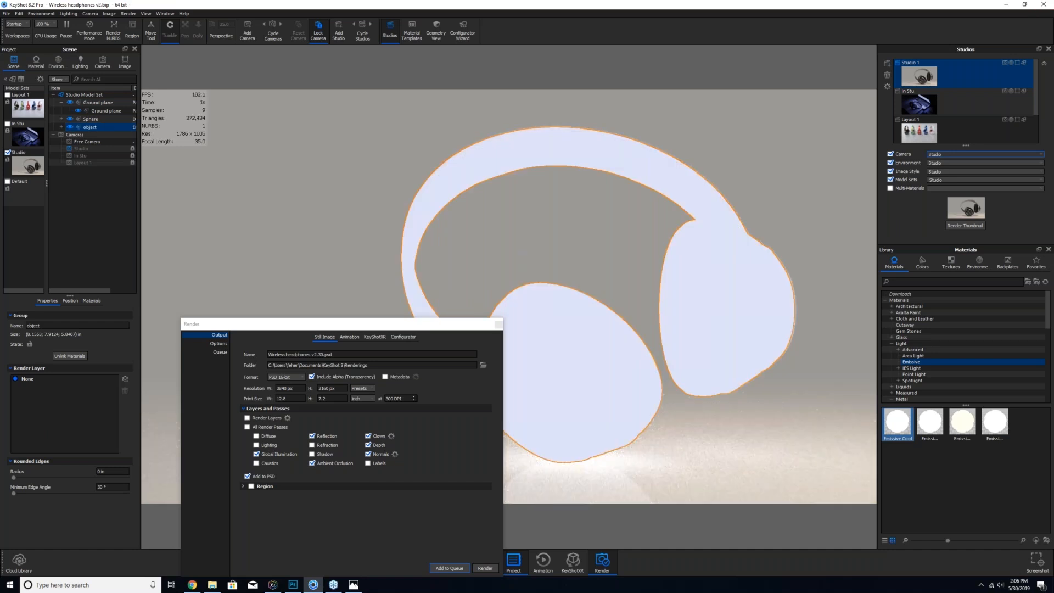
- Make the headphones' Emissive Cool material visible in shadows but not in reflections or to camera, and move the Render dialog off the headphones
left_click(549, 148)
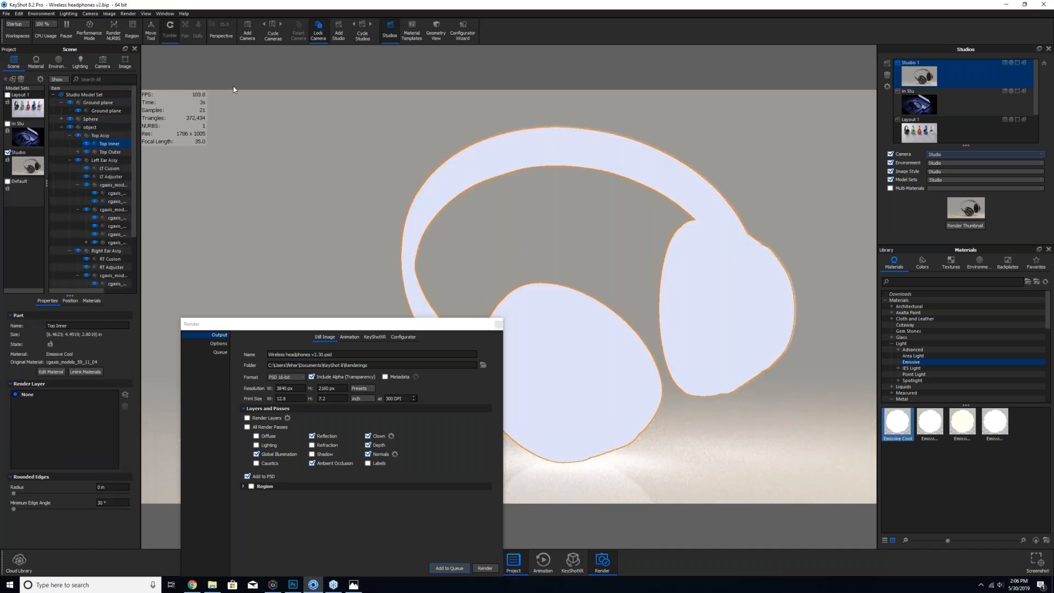
left_click(36, 61)
left_click(7, 157)
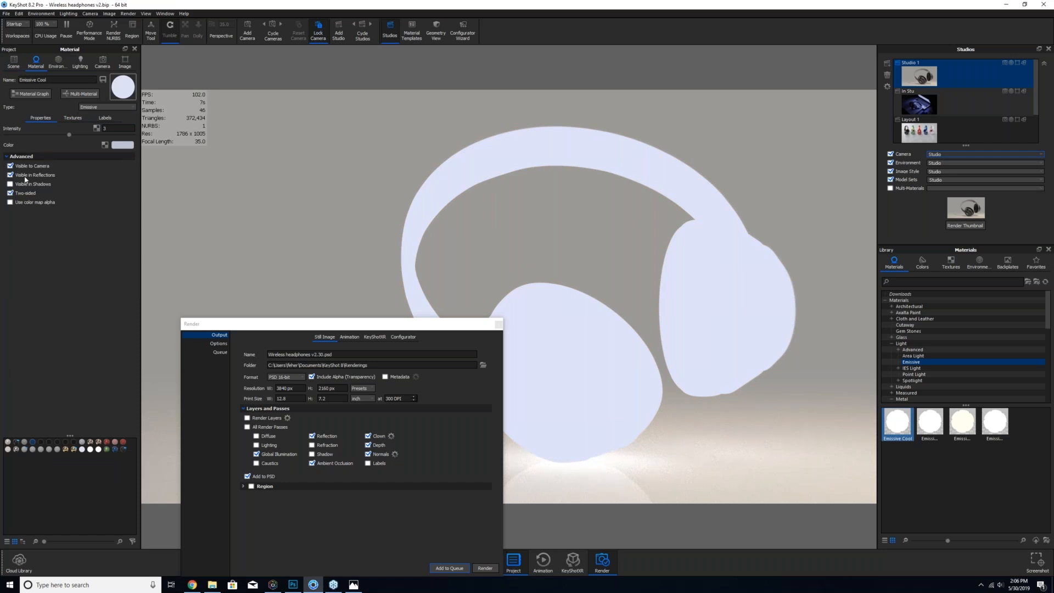
left_click(10, 175)
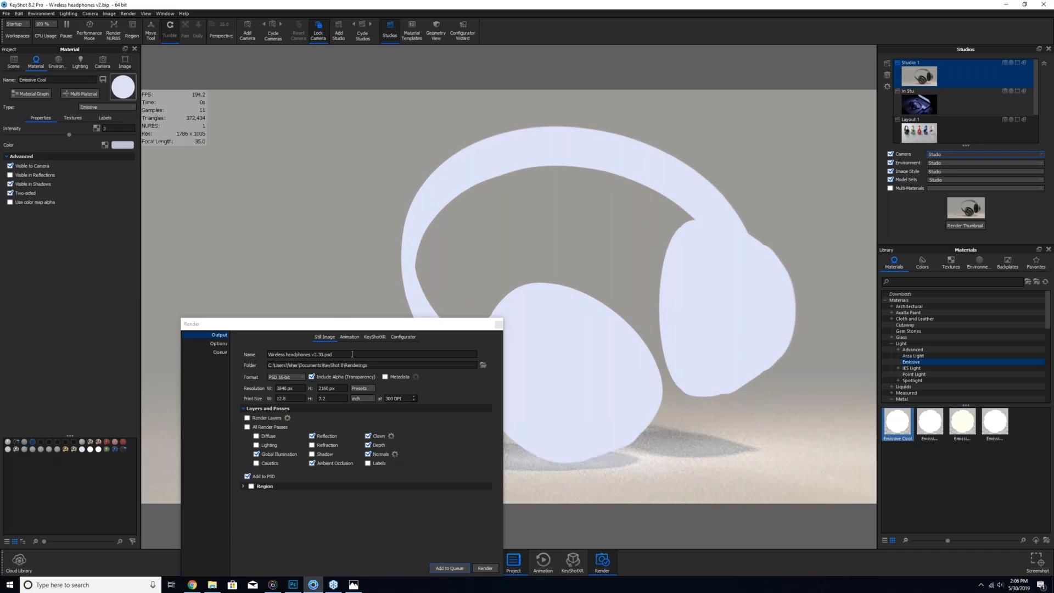
left_click_drag(434, 329, 297, 346)
left_click_drag(237, 367, 218, 444)
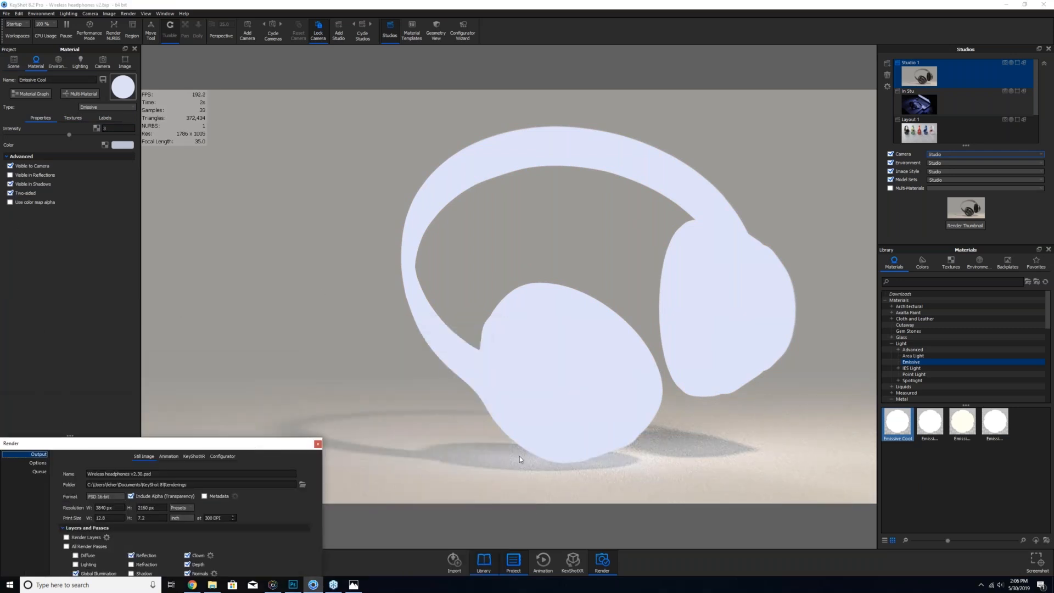
left_click(10, 166)
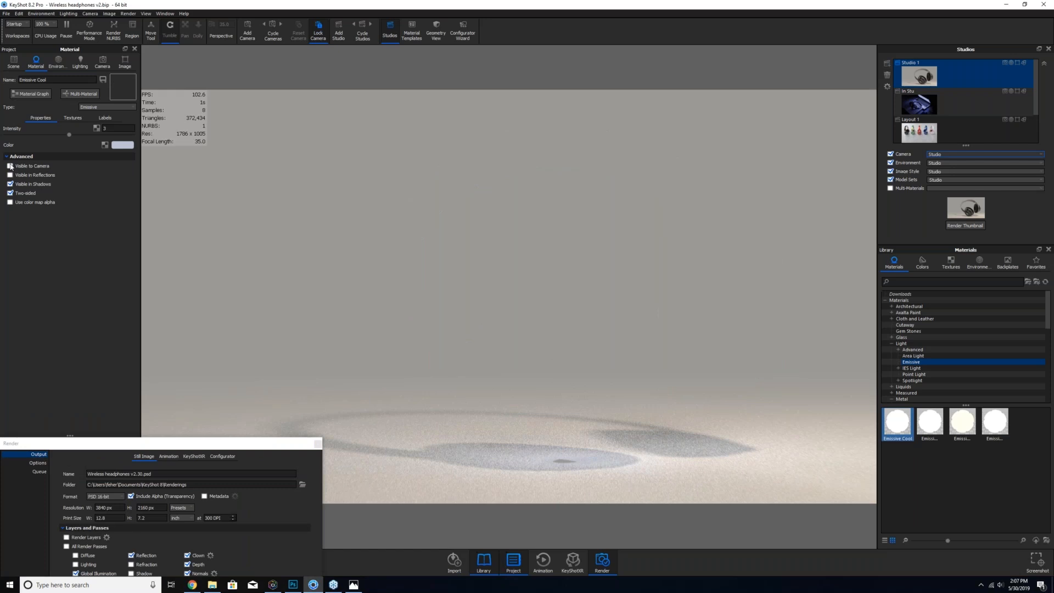
- Set the Emissive Cool material's color to black with 0% saturation and 0% value
left_click(122, 145)
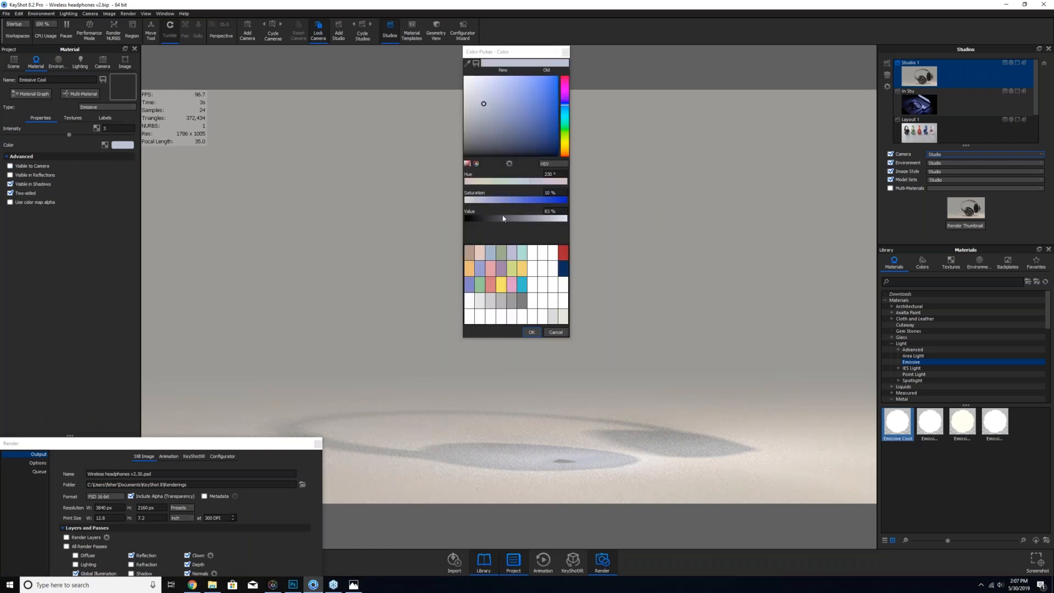
left_click_drag(477, 196, 431, 199)
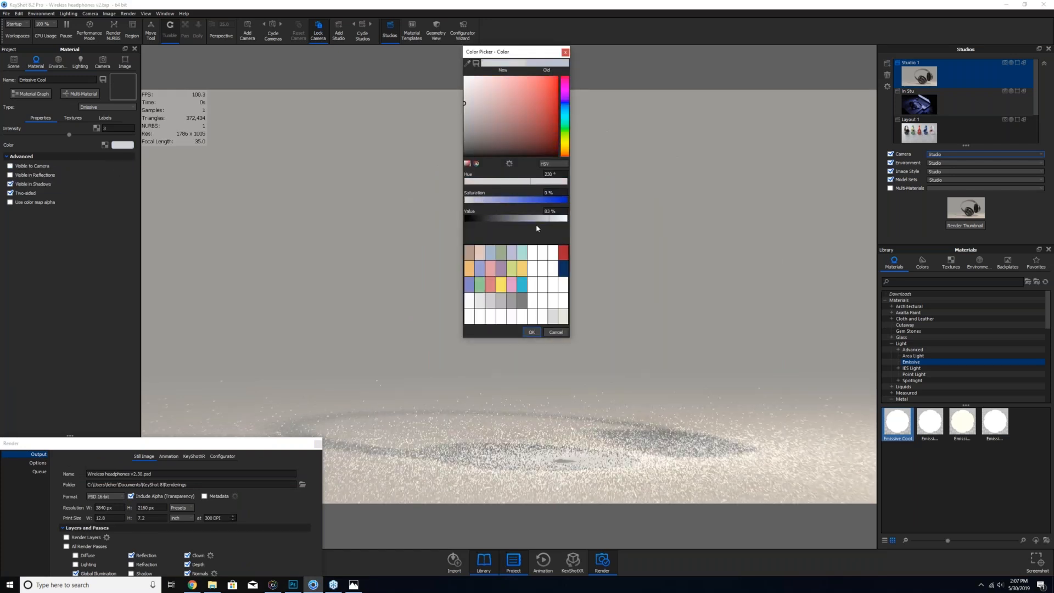
left_click_drag(546, 222, 434, 224)
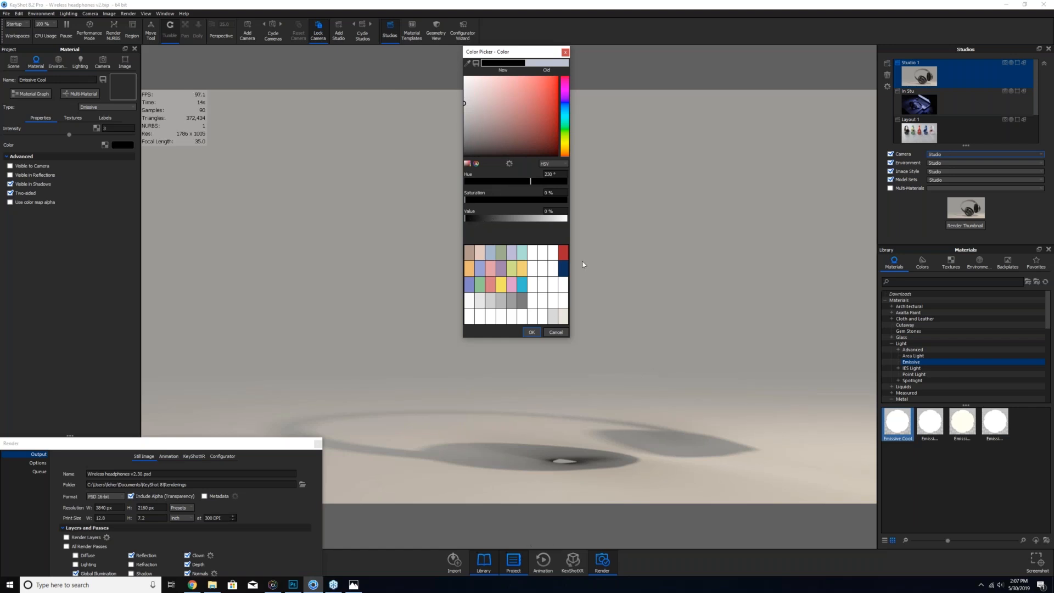
left_click(531, 333)
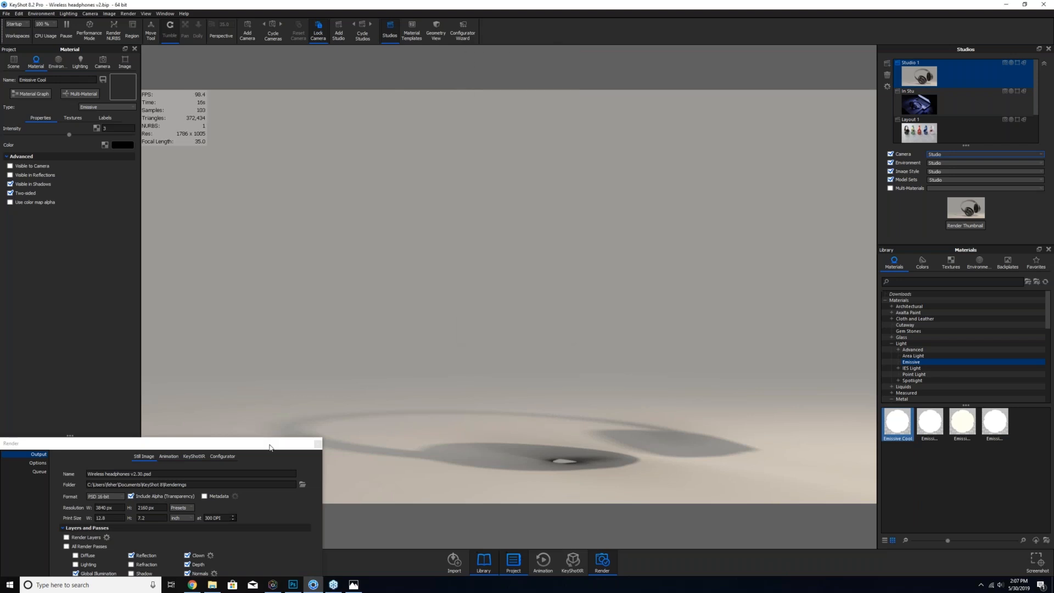
- Show the Studio environment's general settings, close the Render dialog, and unlock the Studio environment
left_click(56, 65)
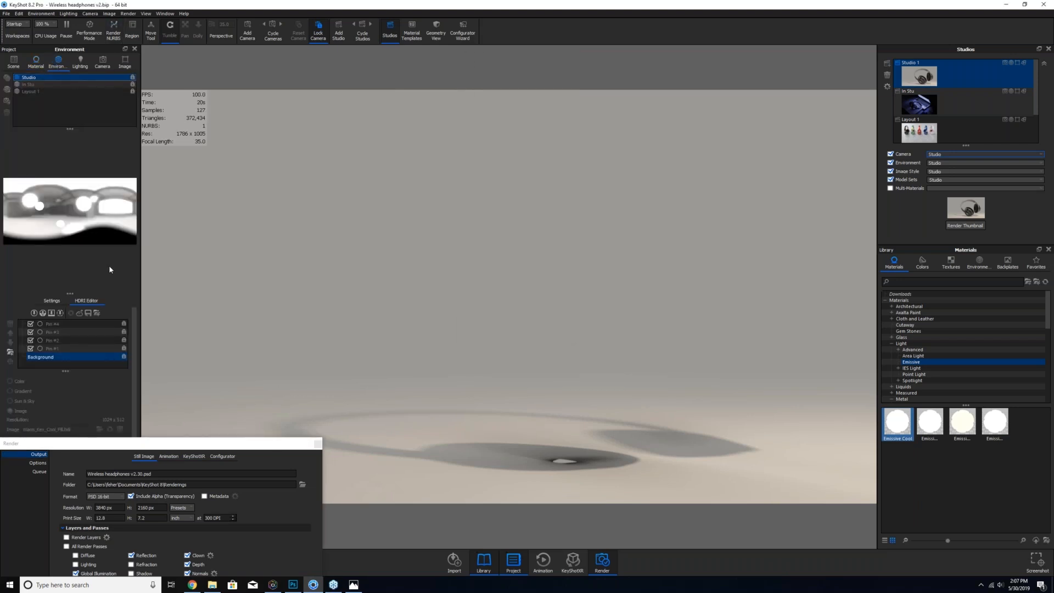
left_click(51, 300)
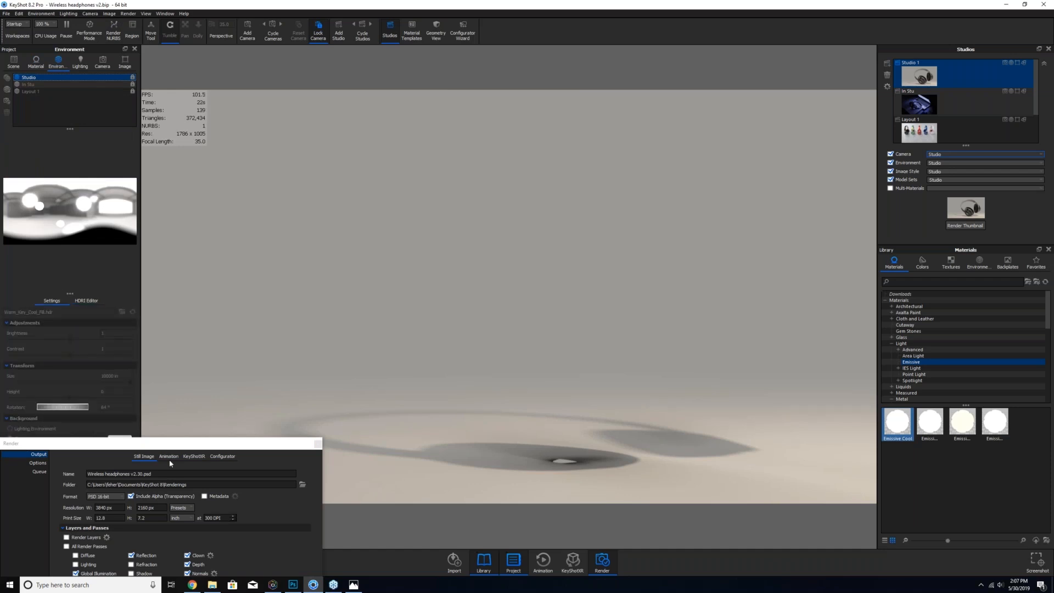
left_click_drag(166, 445, 231, 531)
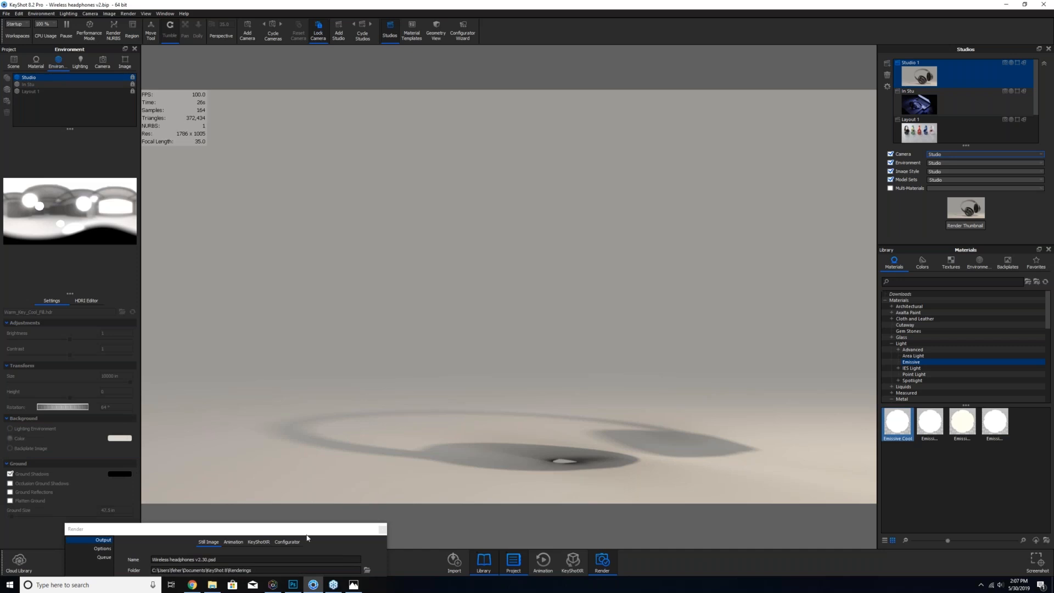
left_click_drag(348, 535, 508, 221)
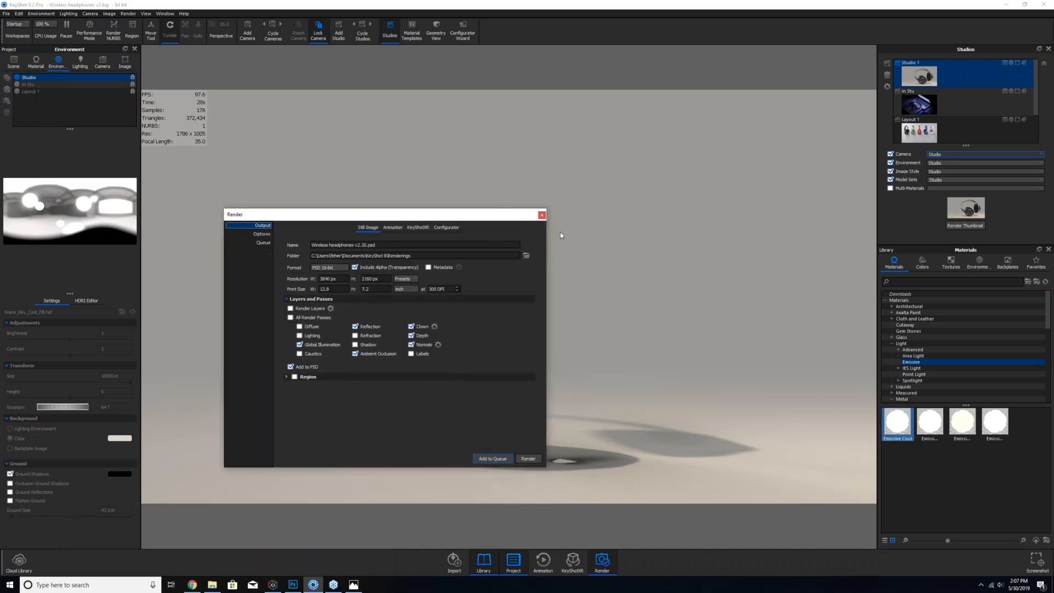
left_click(542, 217)
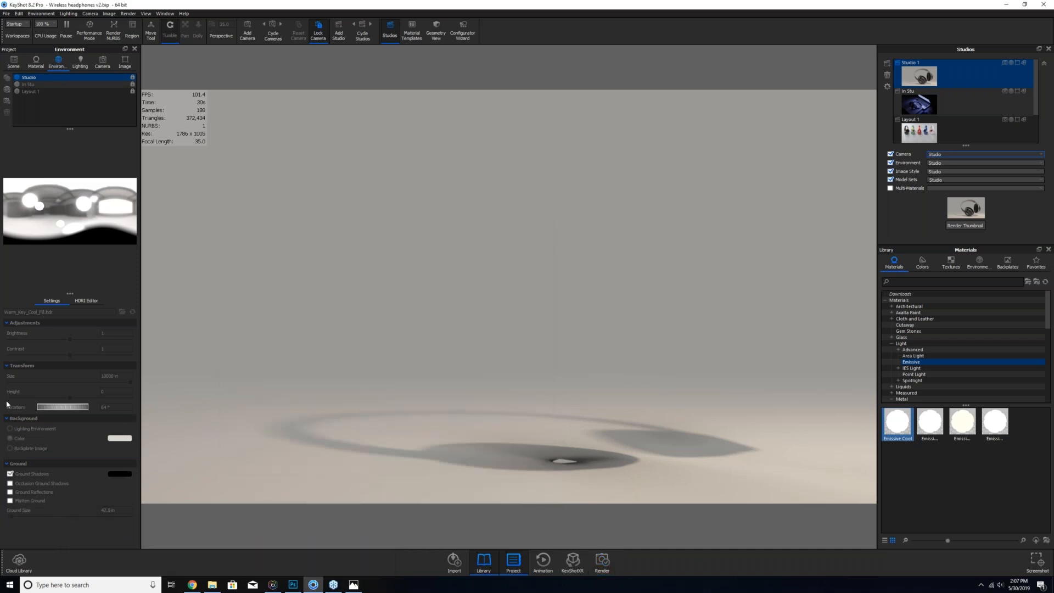
left_click(133, 78)
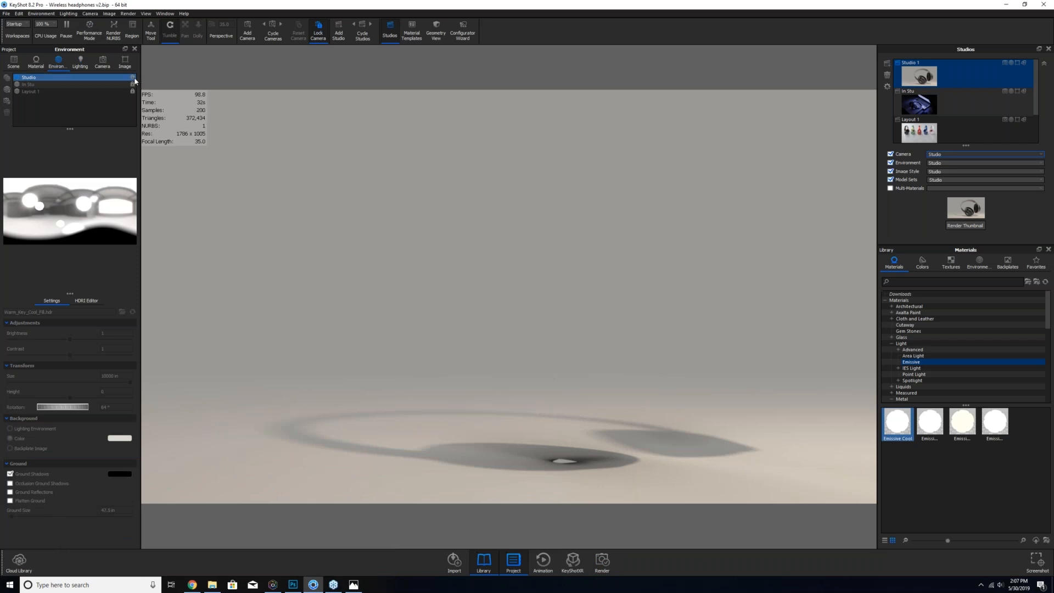
- Set the Studio environment's background color to black with 0% value
left_click(126, 440)
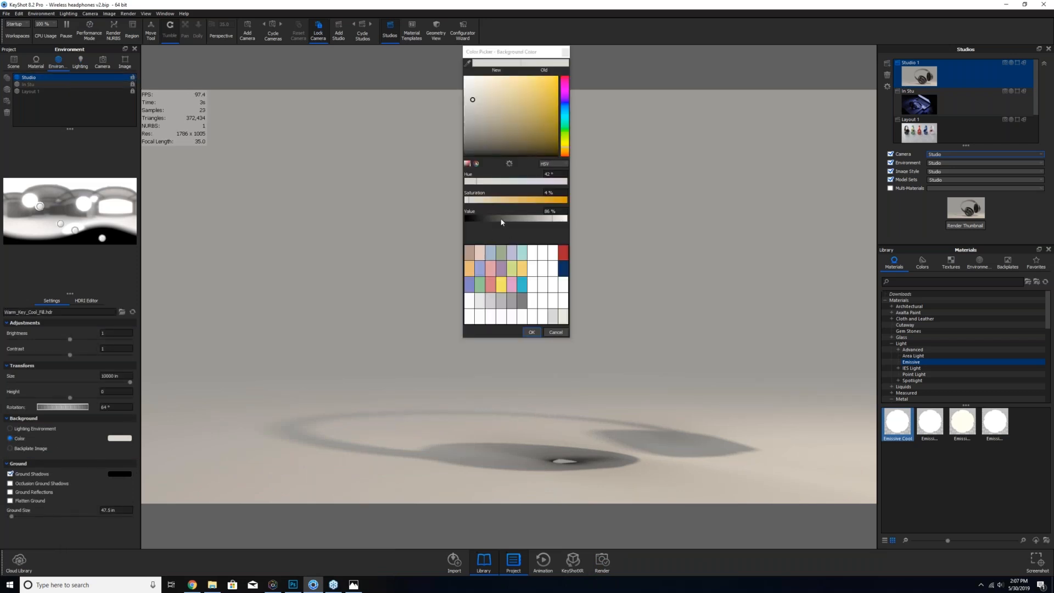
left_click_drag(503, 220, 413, 218)
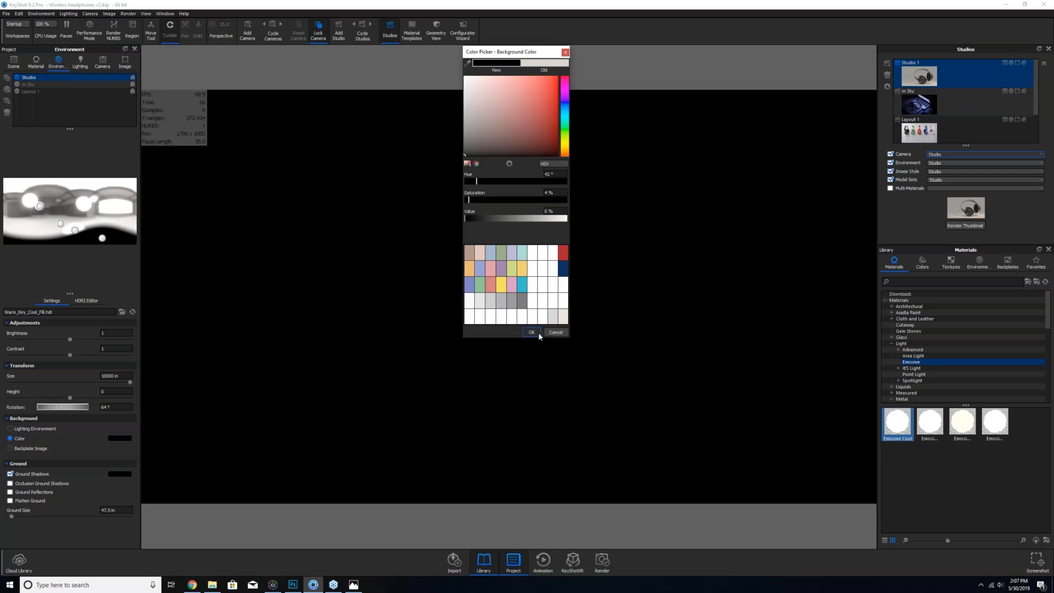
left_click(532, 332)
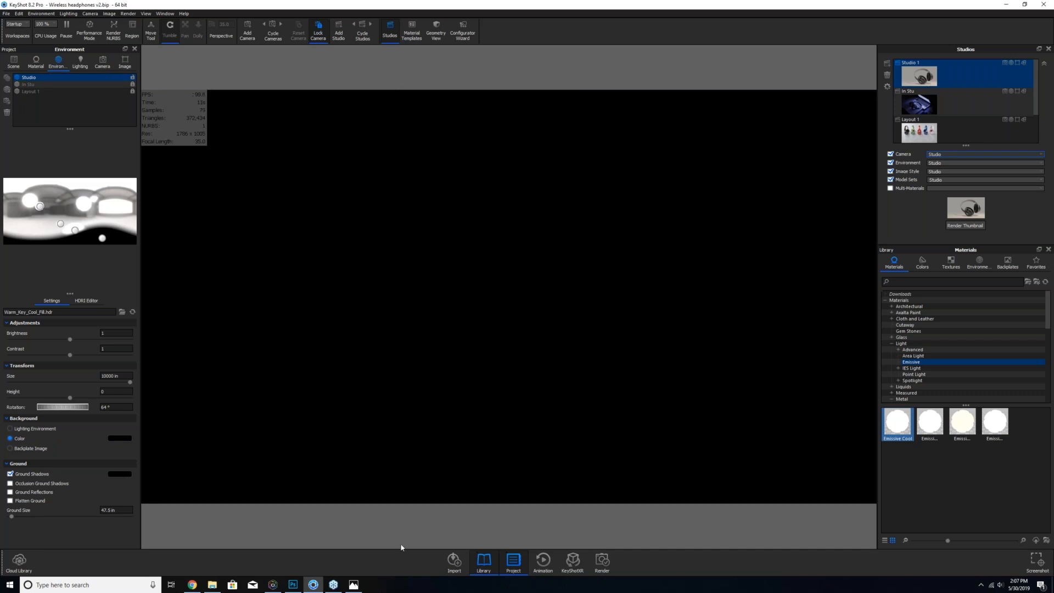
- Change the Studio environment's background color to a neutral light grey with 83% value
left_click(118, 438)
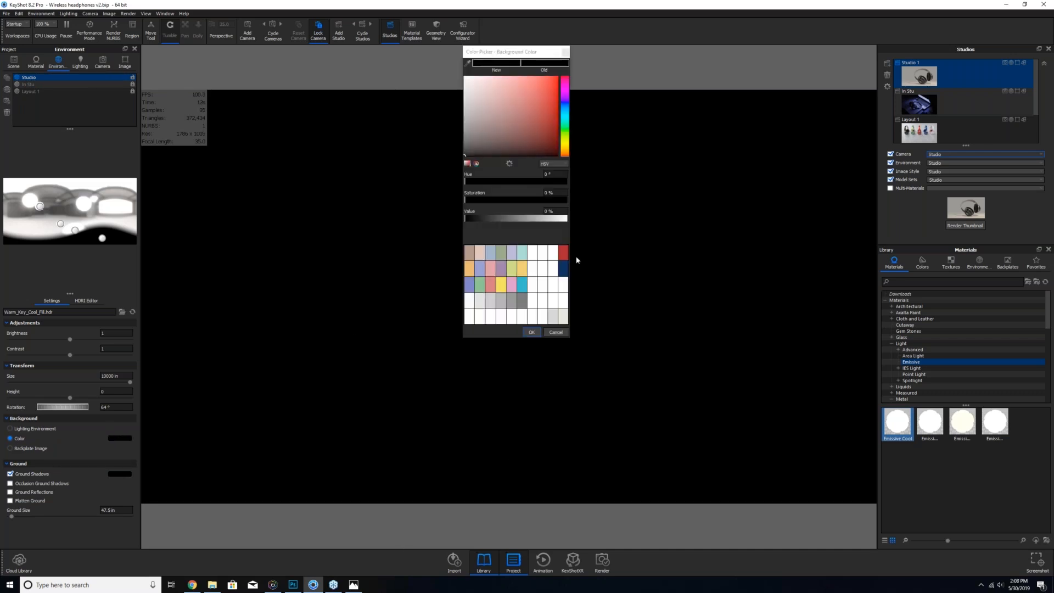
left_click(550, 219)
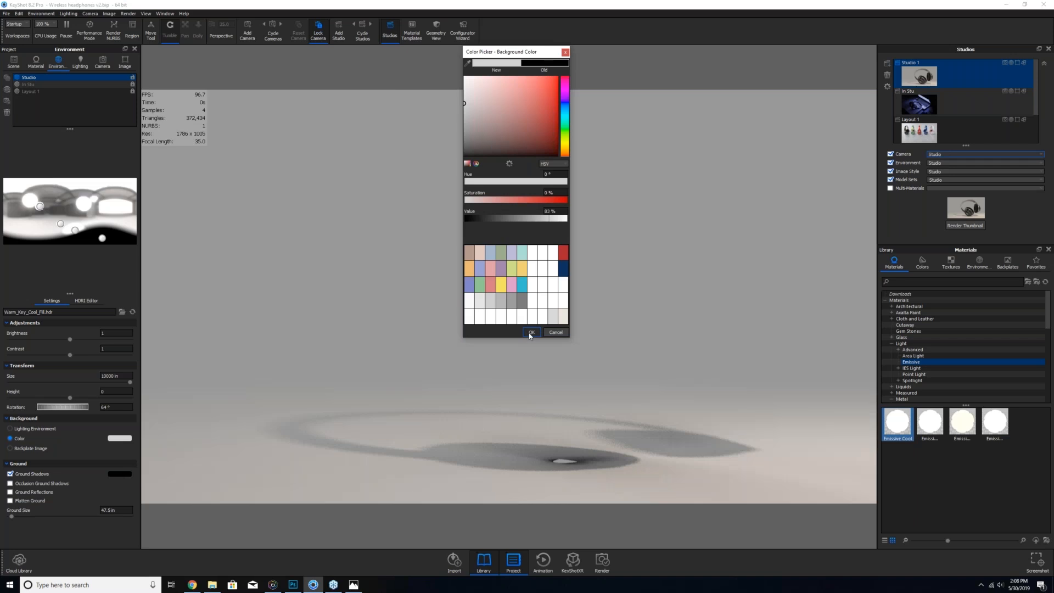
left_click(532, 332)
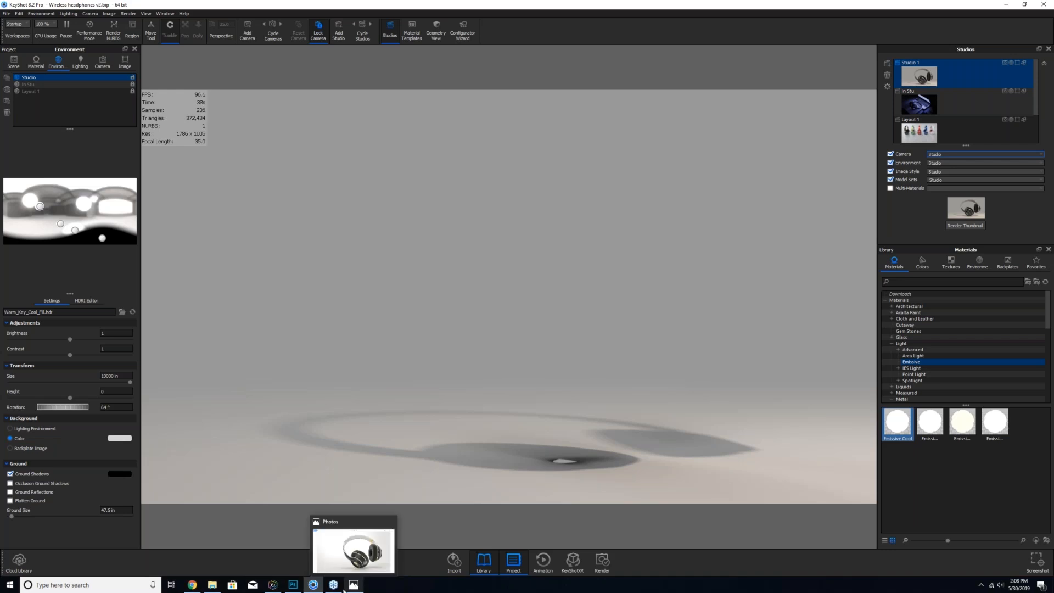
- Minimize KeyShot and Photoshop to the desktop, and switch back to the KeyShot headphones scene
mouse_move(343, 589)
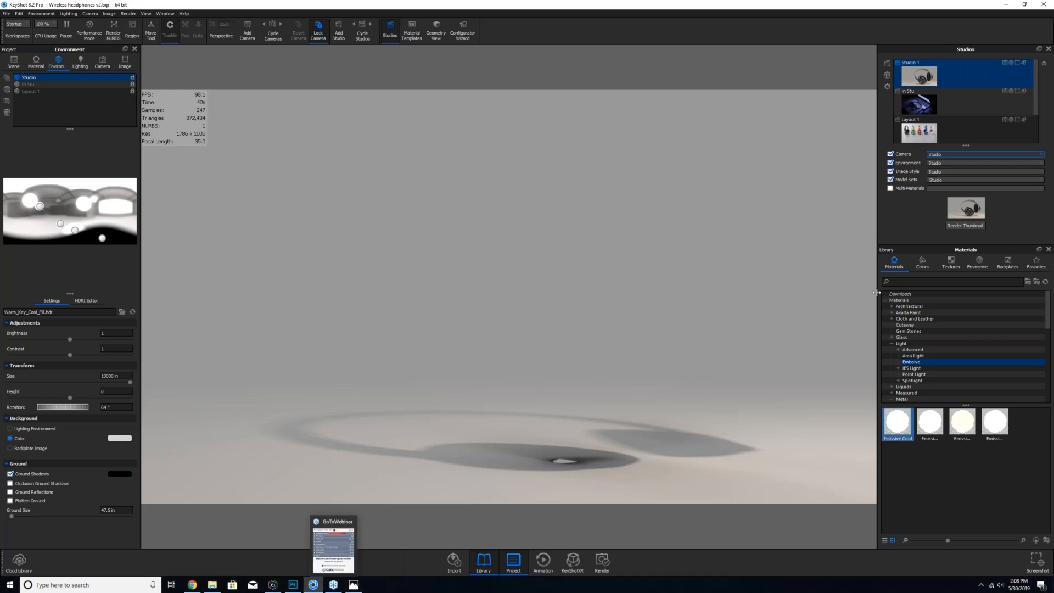
left_click(1008, 7)
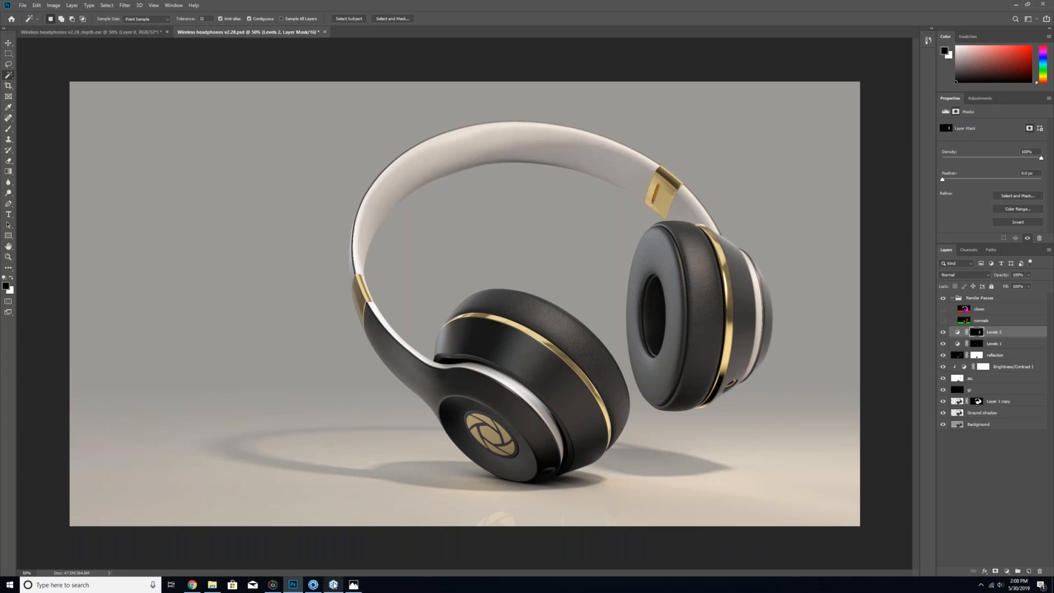
mouse_move(334, 585)
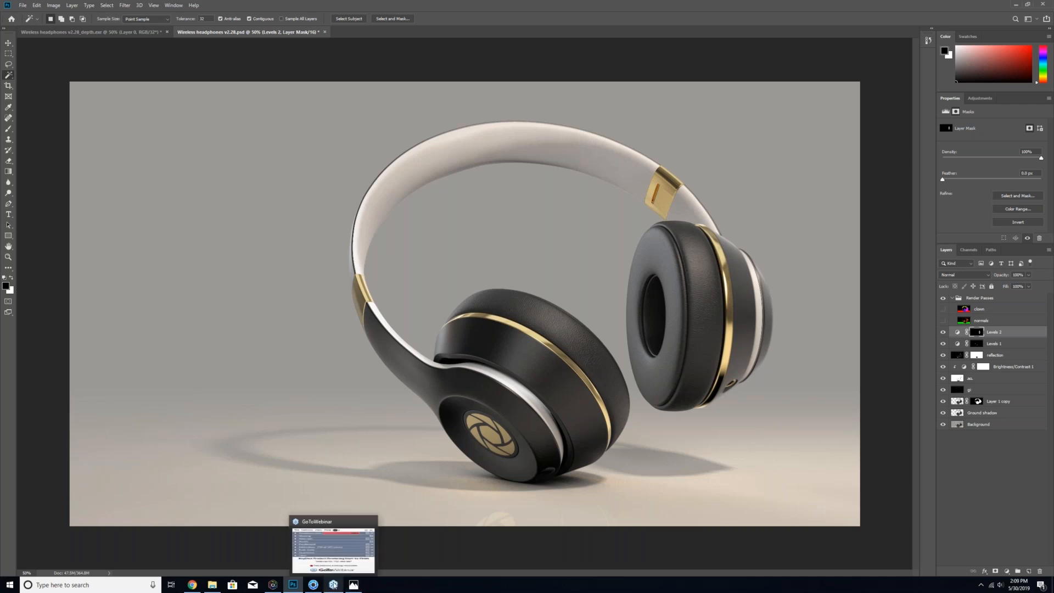
left_click(1010, 11)
left_click(1016, 5)
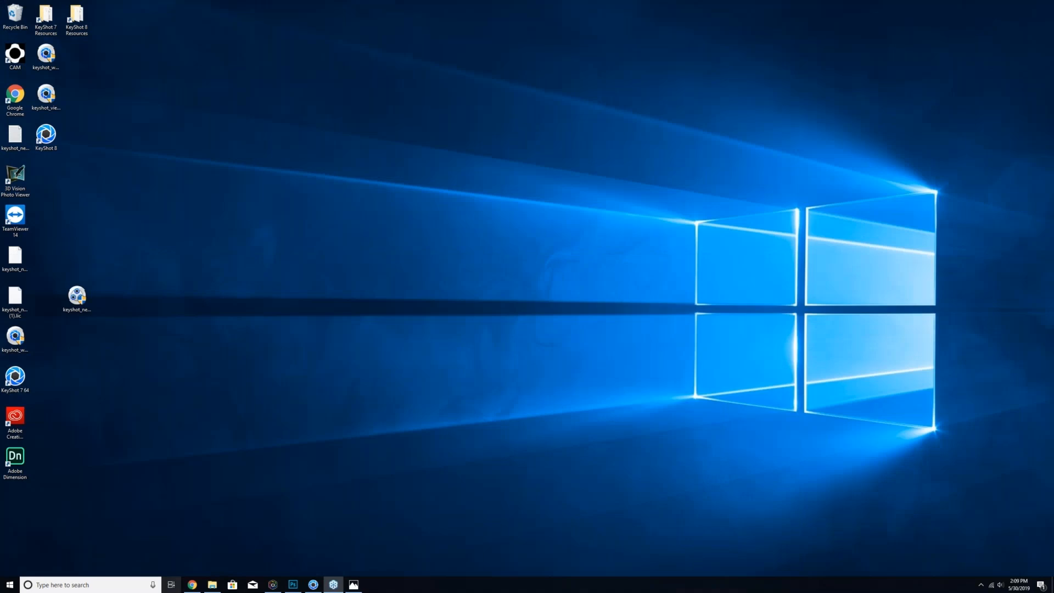
left_click(315, 585)
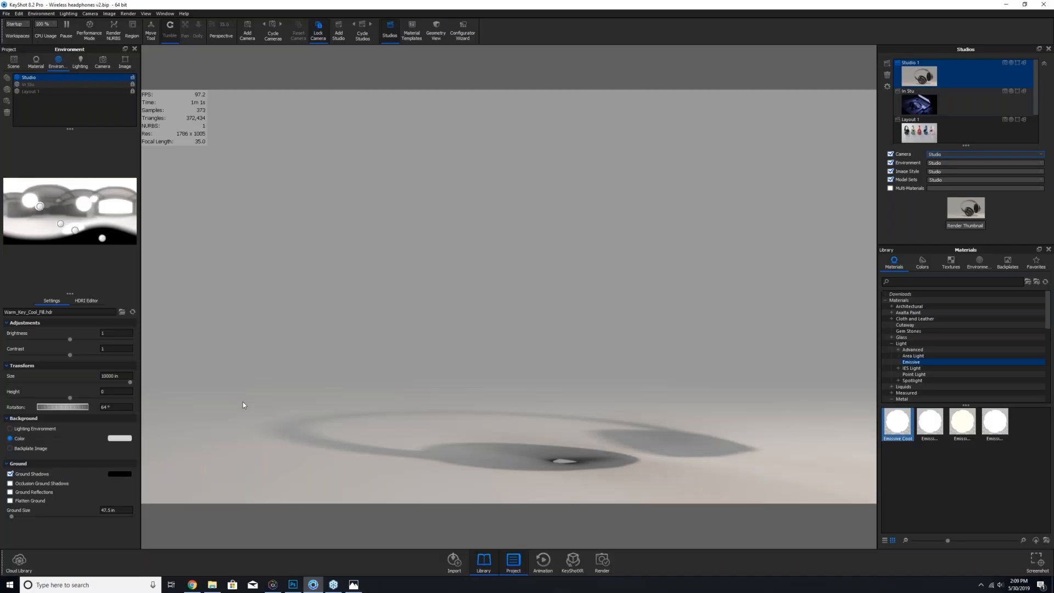
- Select the object group in the scene tree, replace the Studio model set with In Stu, and unlock In Stu
left_click(14, 62)
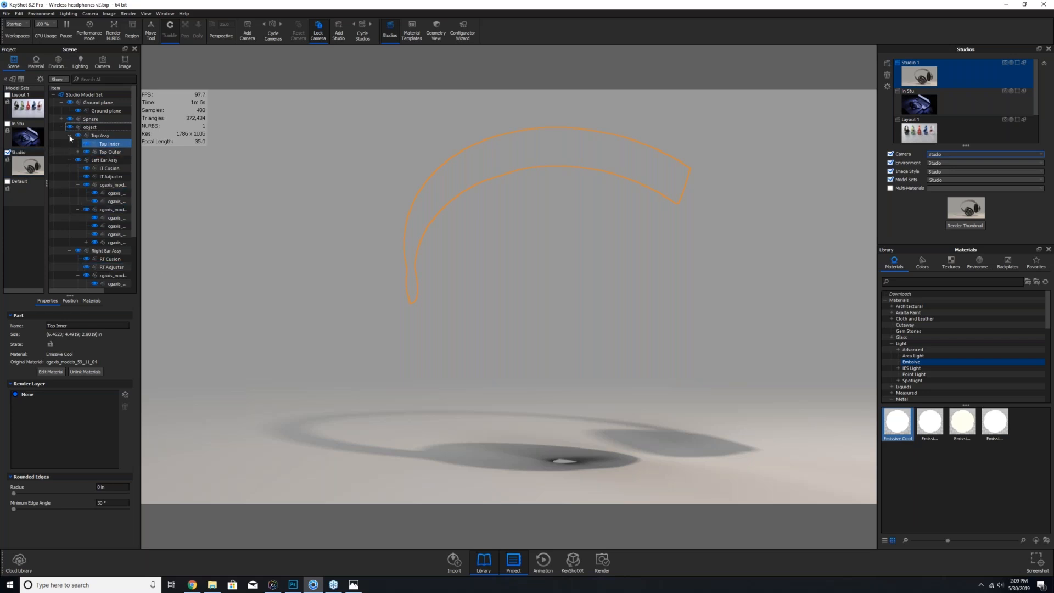
left_click(88, 130)
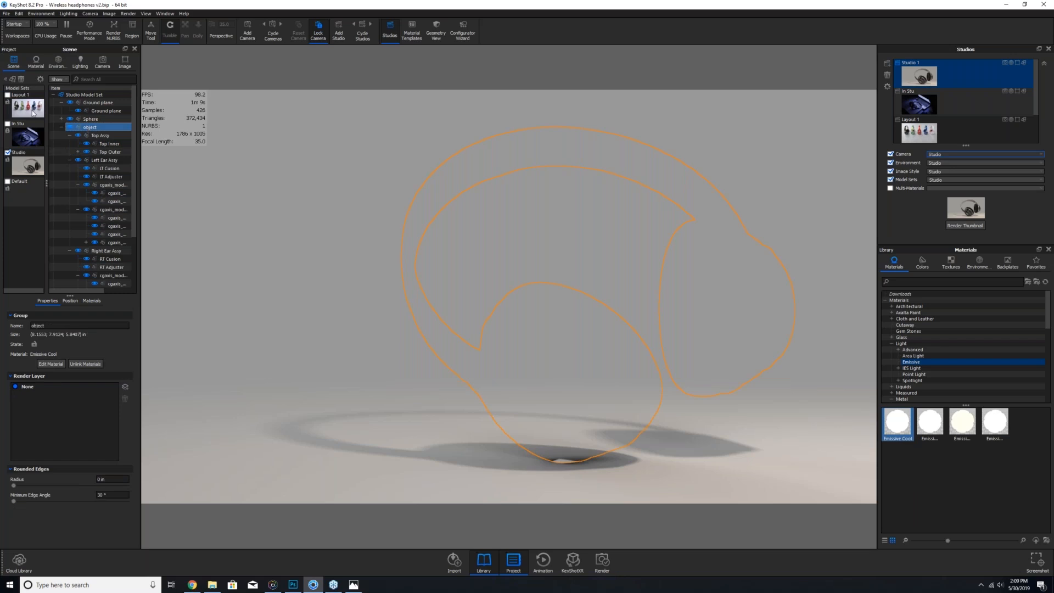
left_click(8, 155)
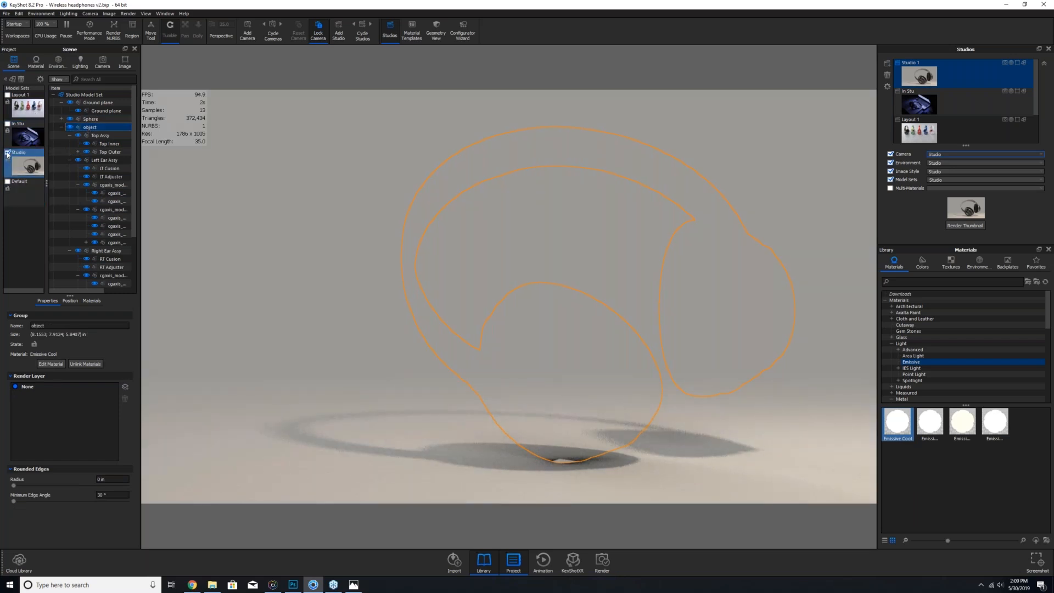
left_click(8, 154)
left_click(8, 125)
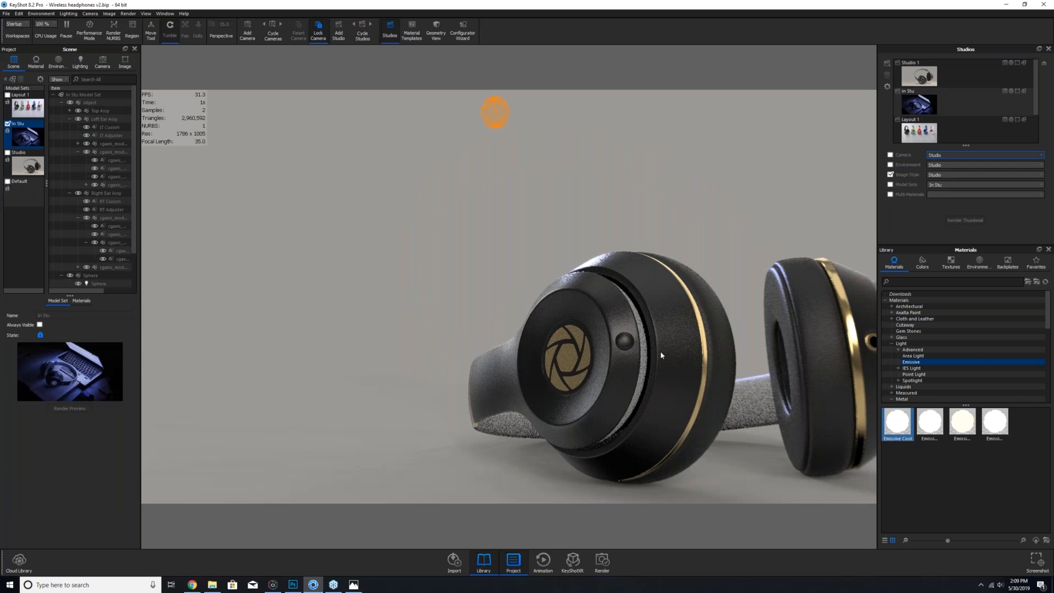
left_click(7, 131)
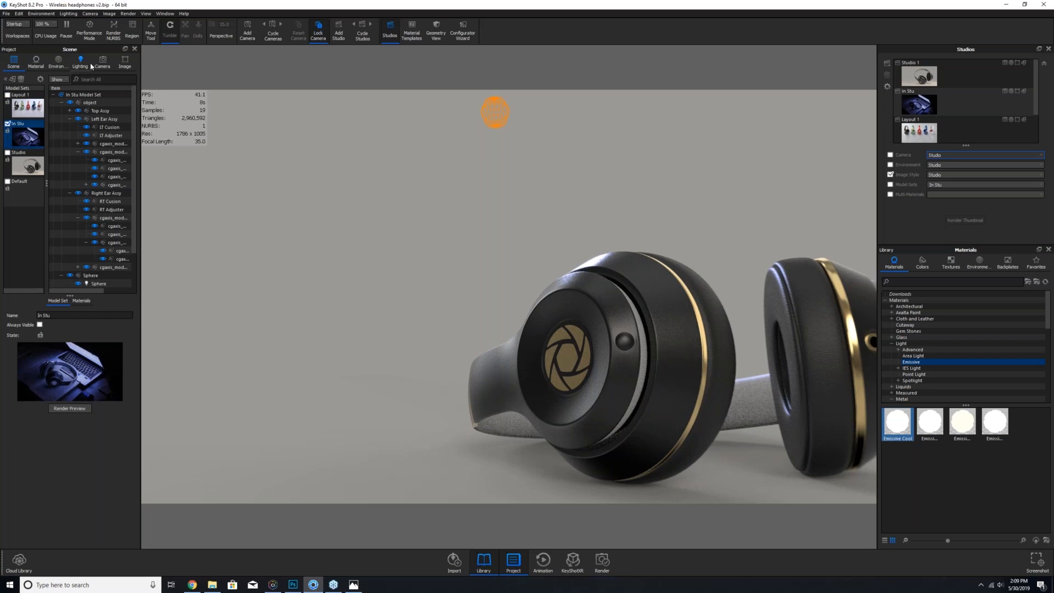
- Unlock the Studio camera and orbit the view to look down on the headphones from above
left_click(64, 62)
left_click(109, 69)
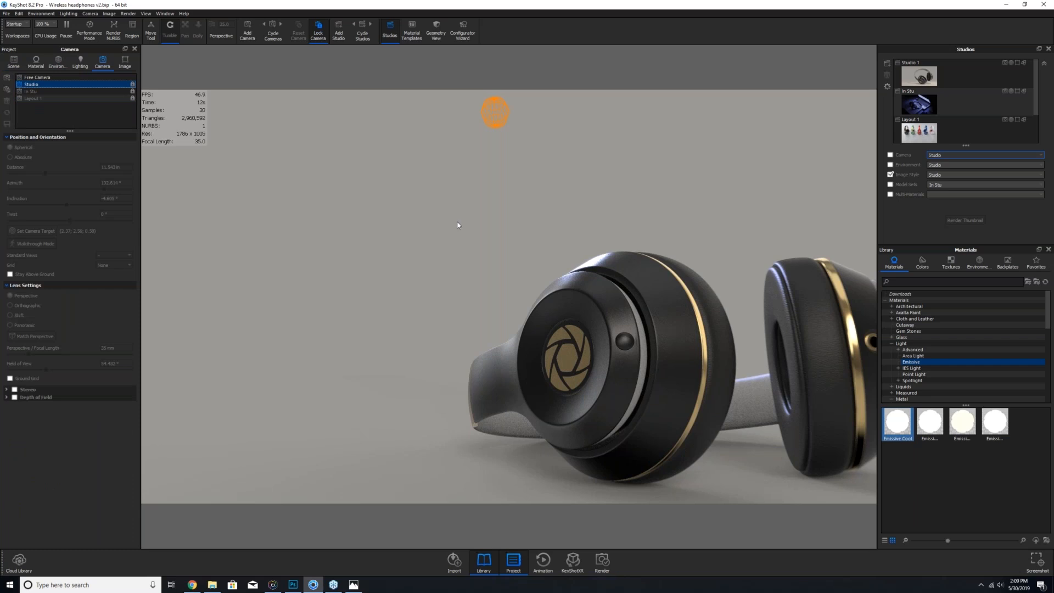
left_click(133, 85)
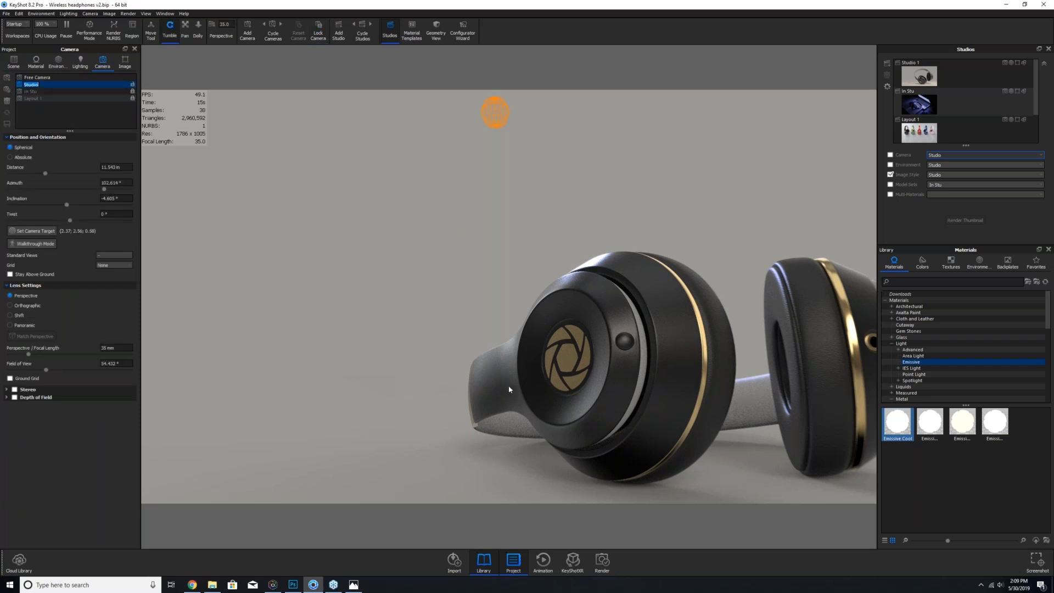
left_click_drag(509, 390, 475, 181)
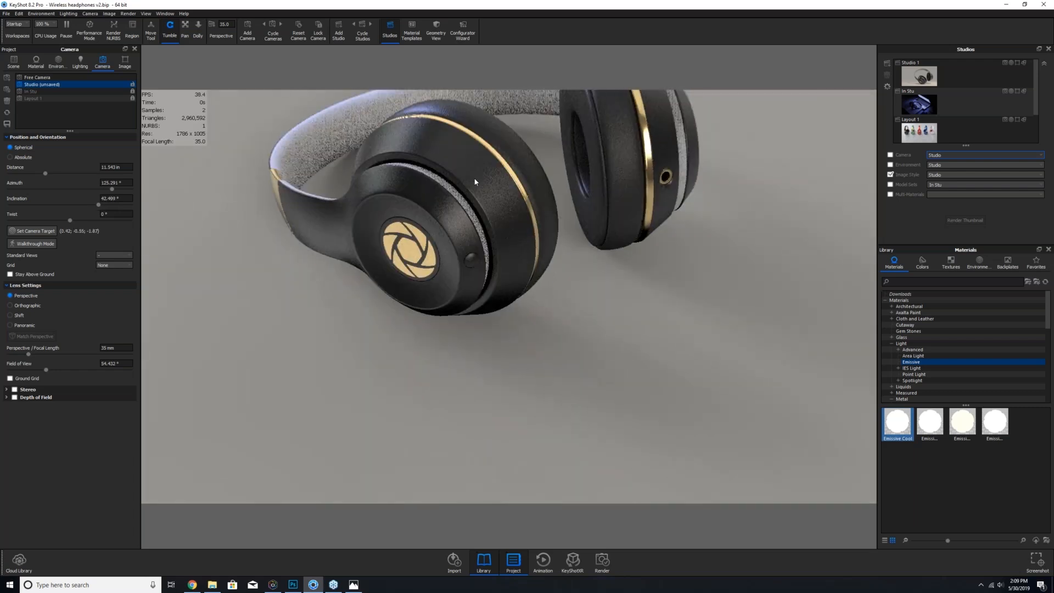
- Open the headphones' black plastic material for editing and set its type to Advanced
double_click(475, 182)
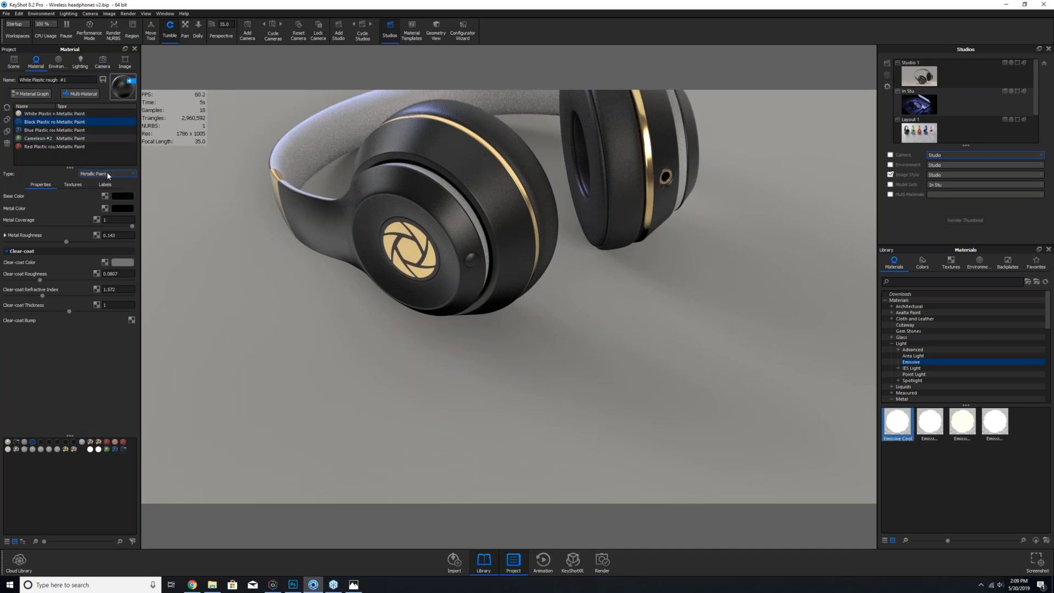
left_click(91, 174)
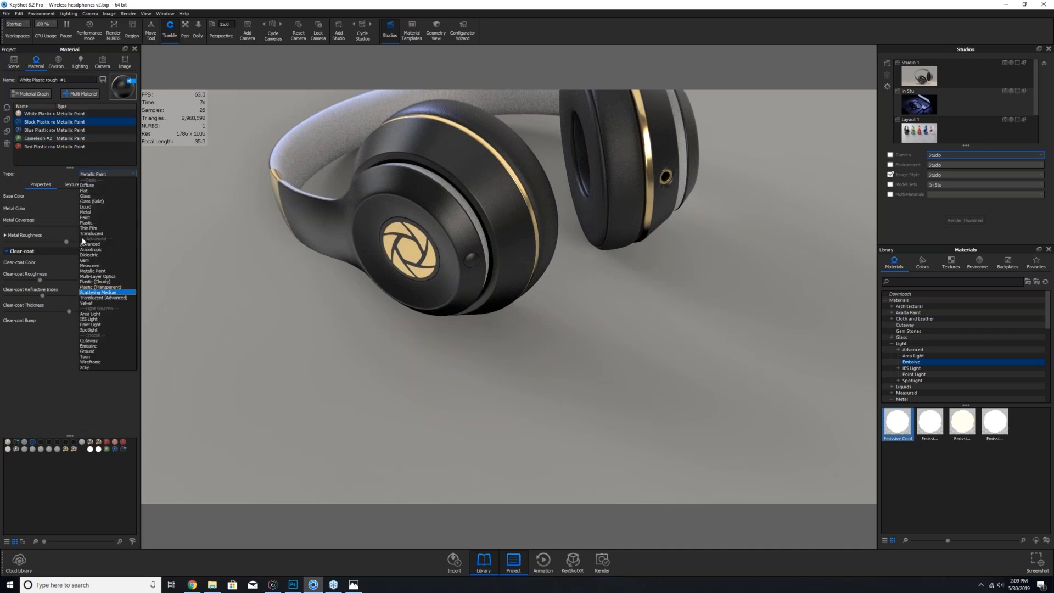
left_click(86, 245)
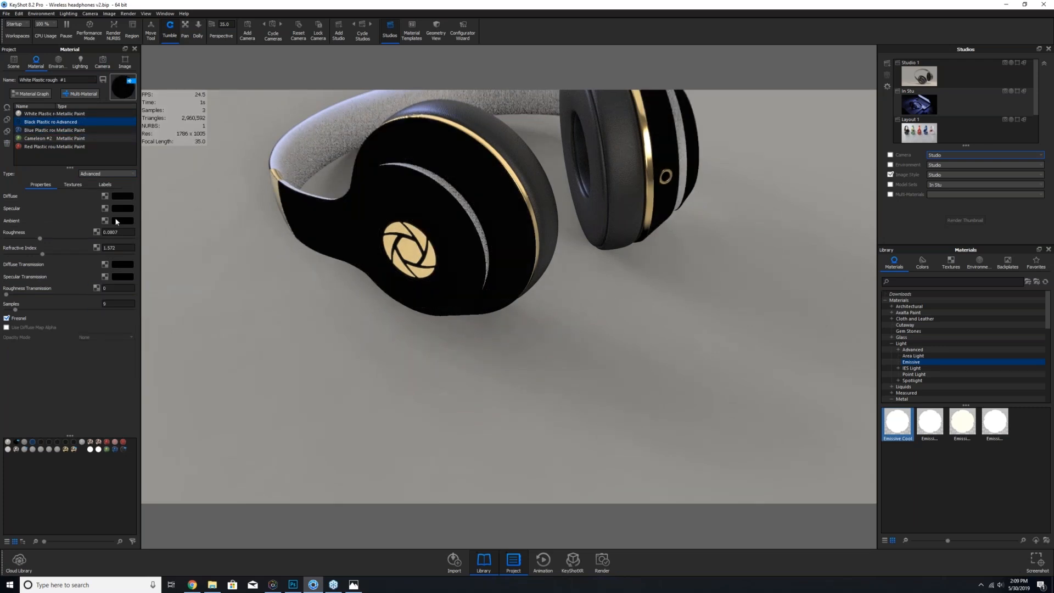
- Switch to File Explorer, open the 3K folder of MetalGrime002 under Textures > Poligon > Metals on drive D, and place the window beside the material settings
left_click(210, 586)
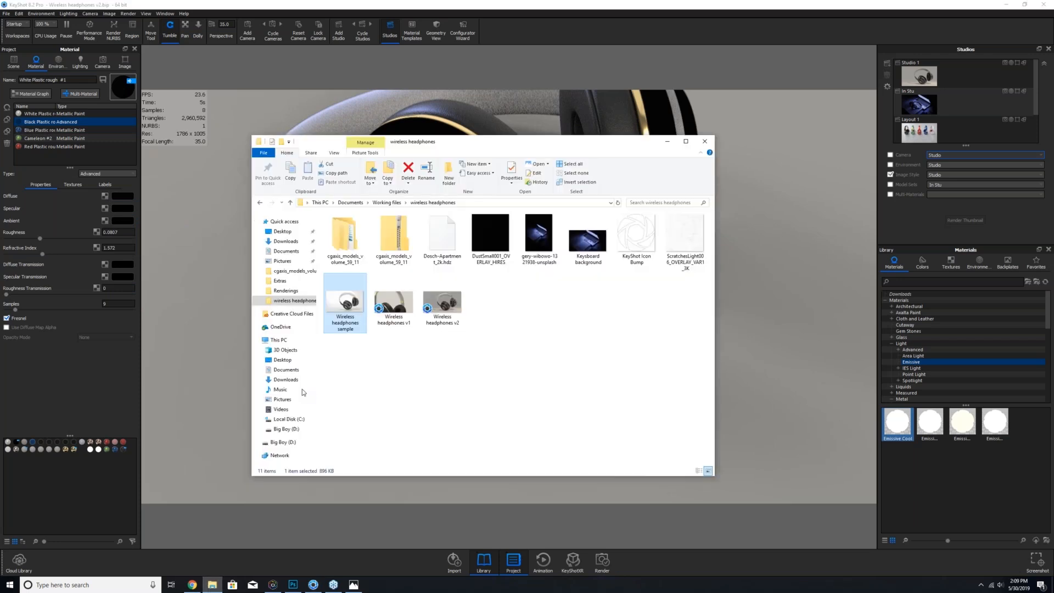
left_click(286, 429)
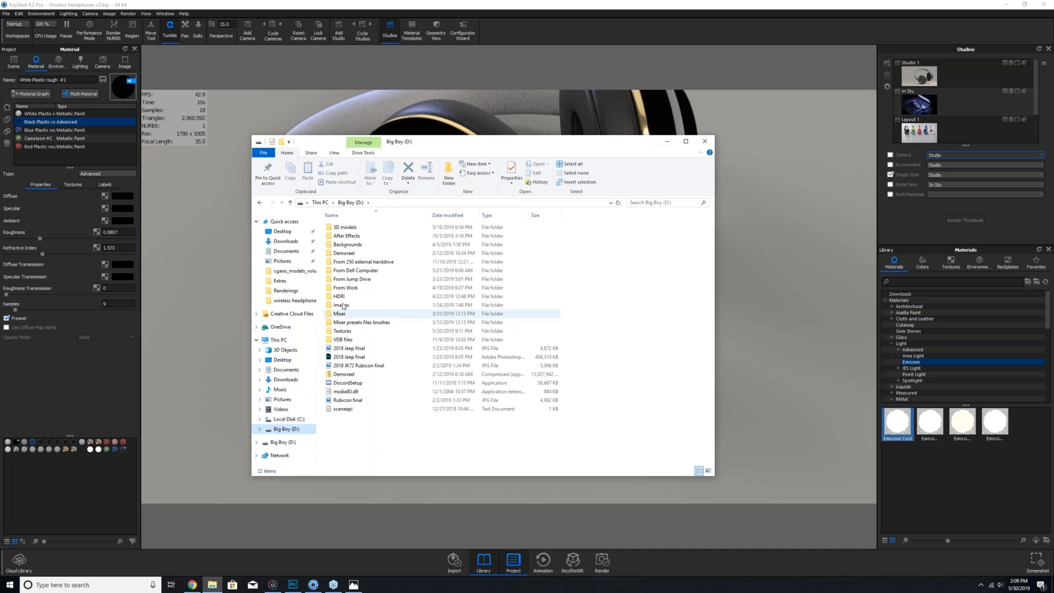
double_click(342, 331)
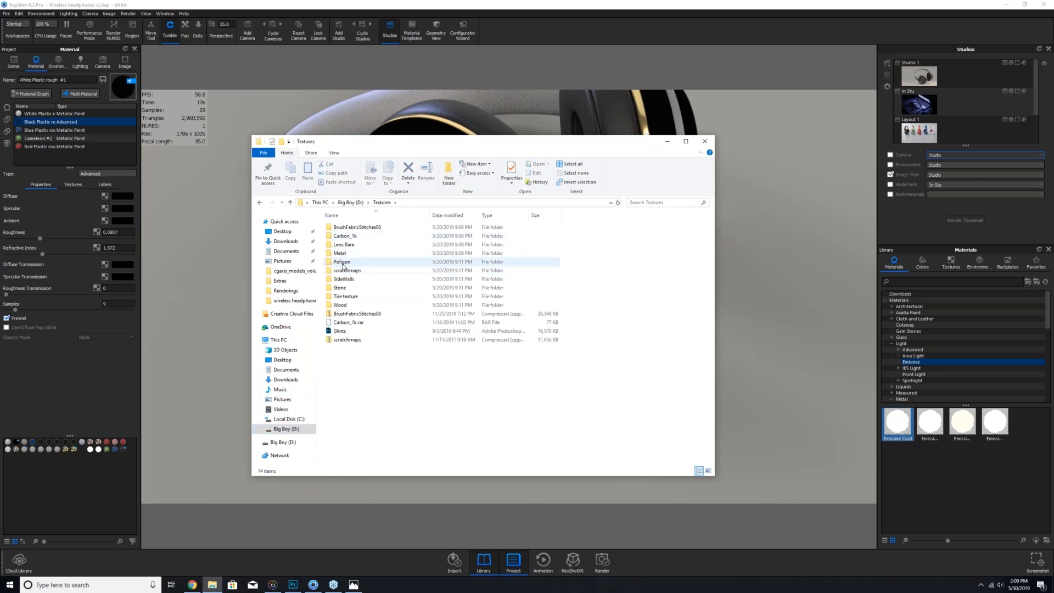
double_click(342, 262)
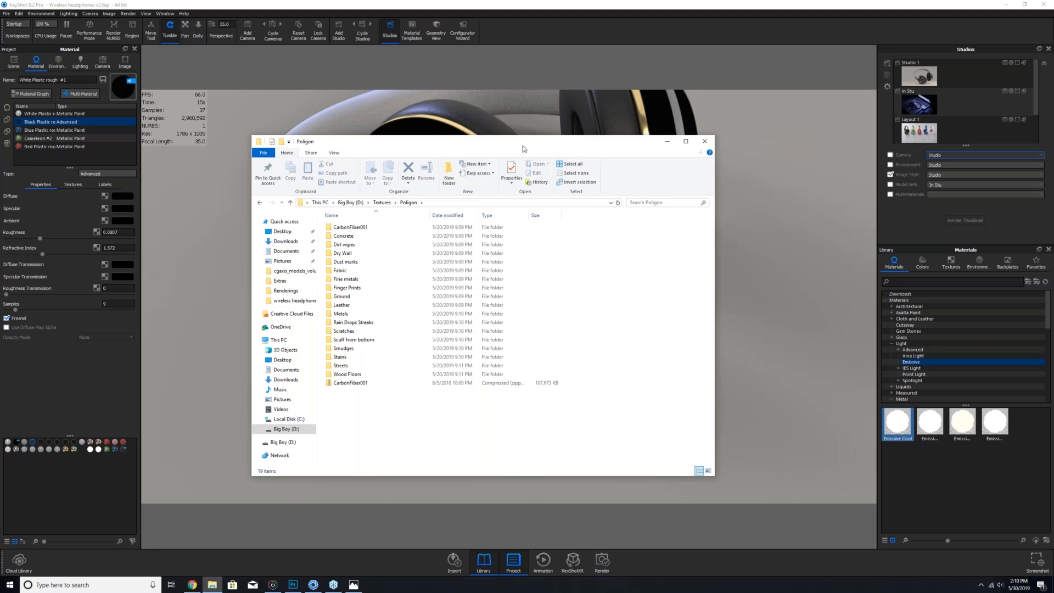
left_click_drag(523, 145, 820, 160)
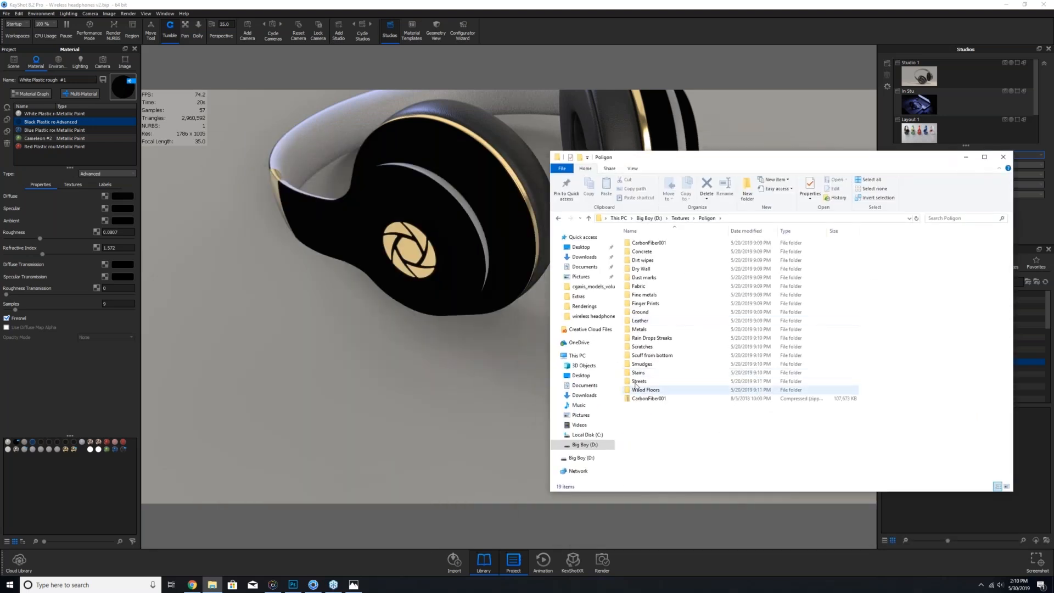
double_click(643, 329)
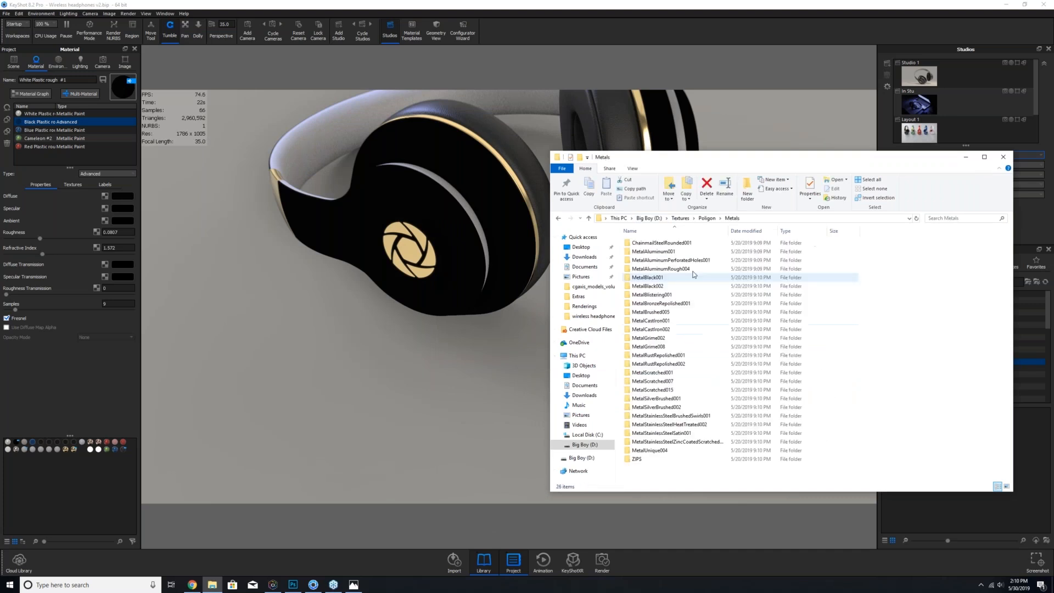
double_click(651, 339)
left_click(637, 245)
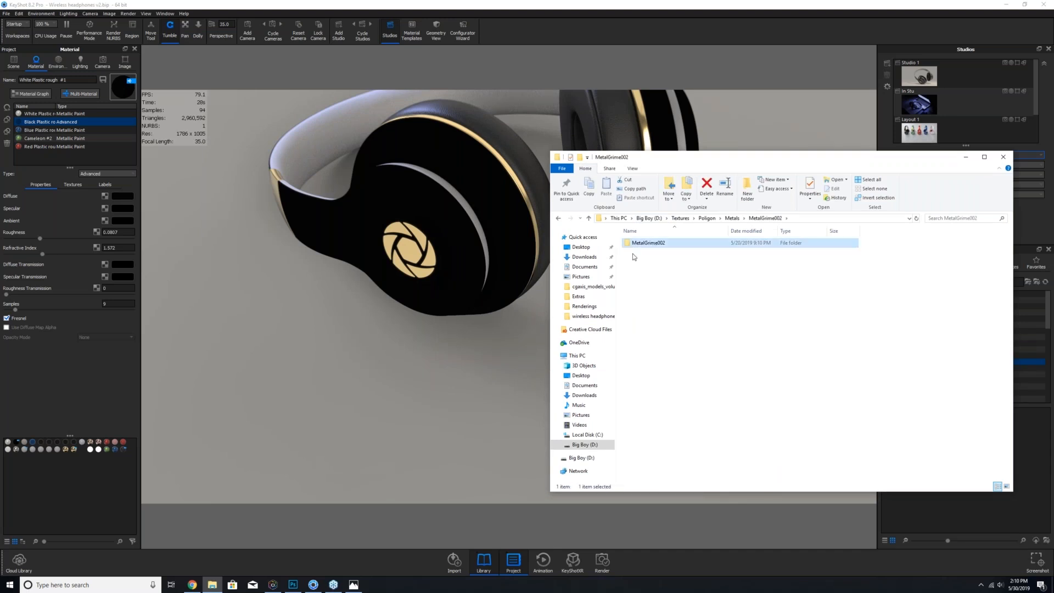
double_click(635, 243)
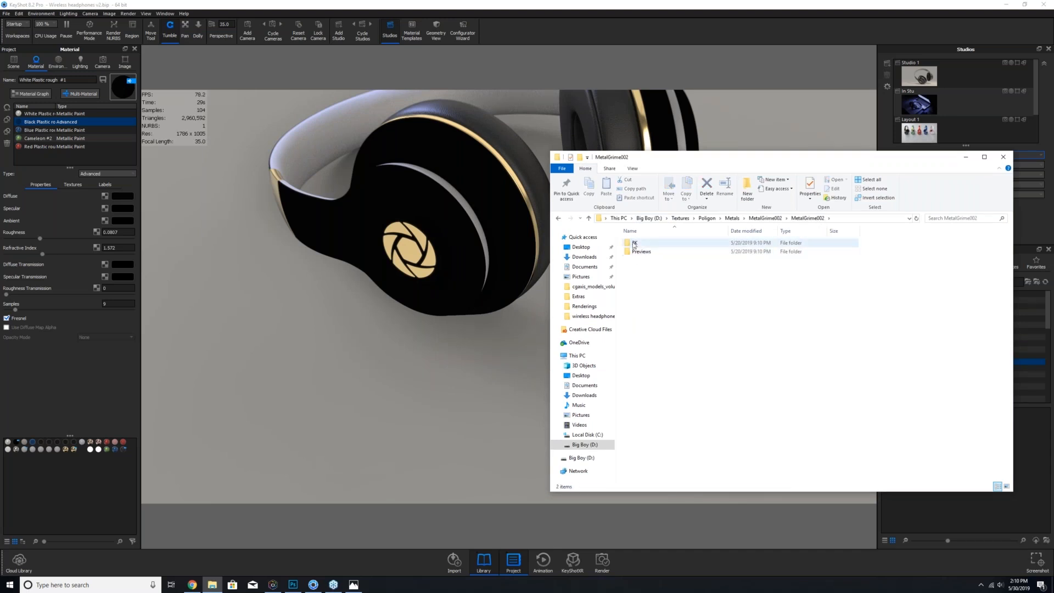
double_click(635, 244)
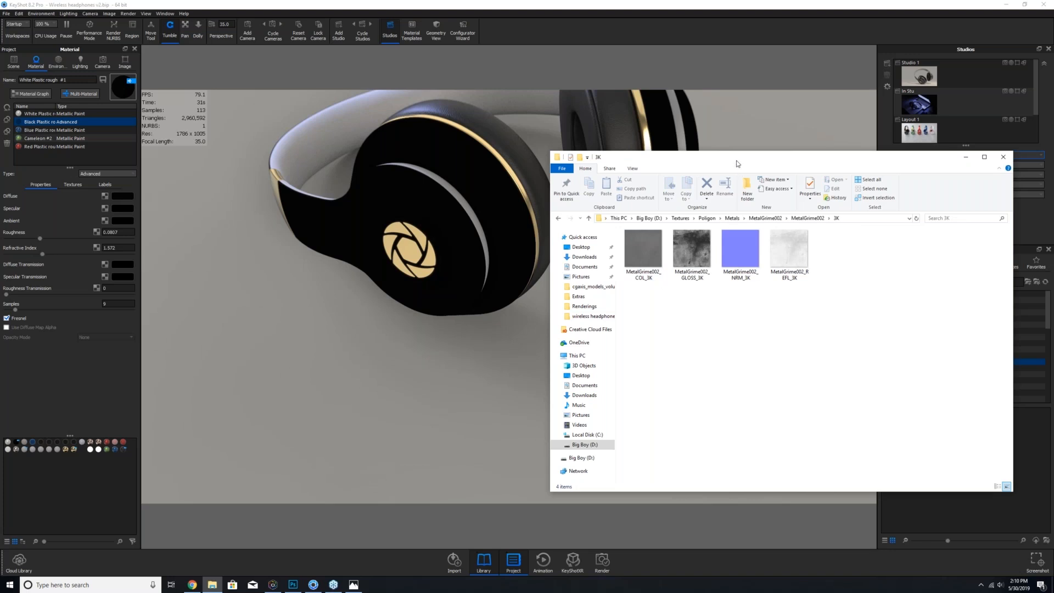
left_click_drag(737, 163, 804, 155)
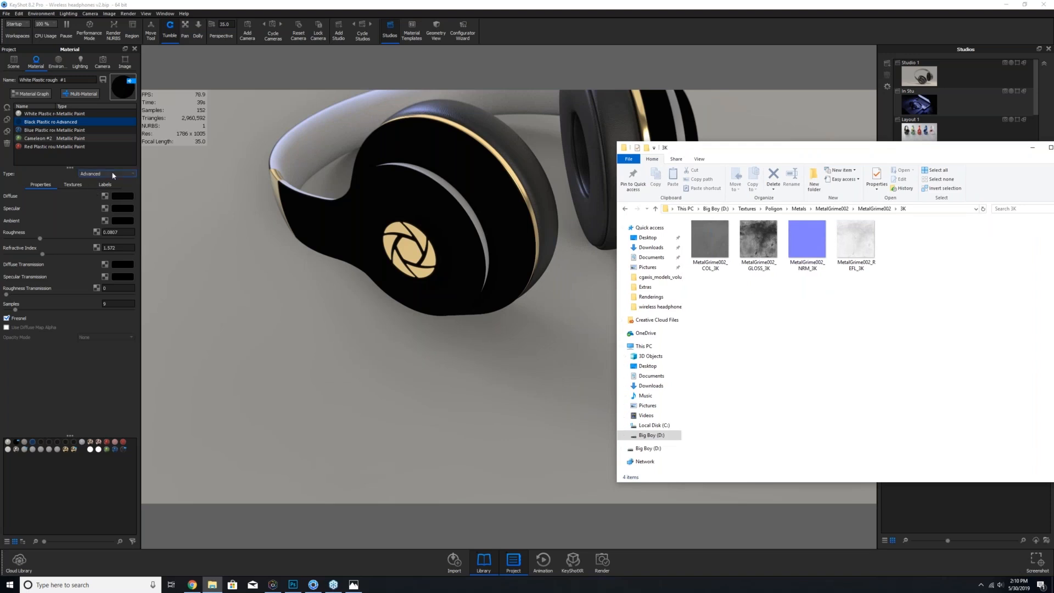
- Remove the noise bump texture from the black plastic material and apply MetalGrime002_COL_3K as its diffuse map
left_click(72, 185)
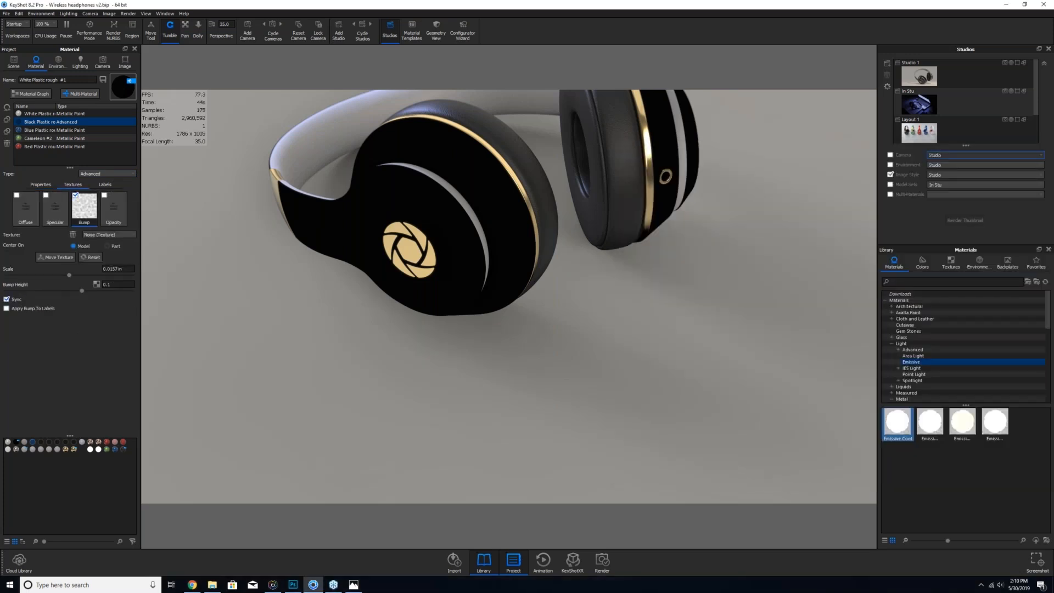
left_click(73, 234)
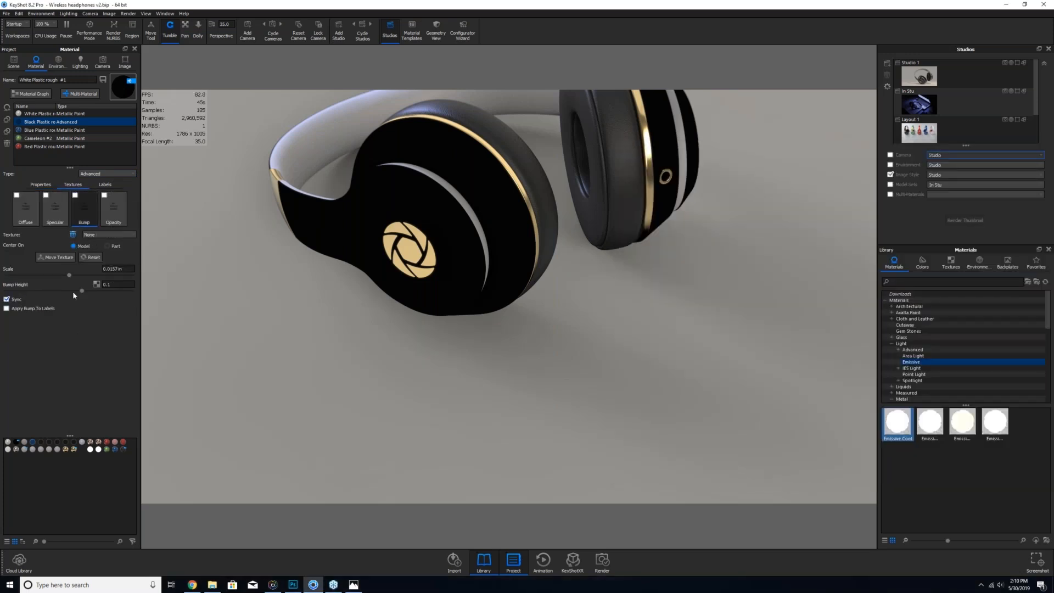
left_click(212, 585)
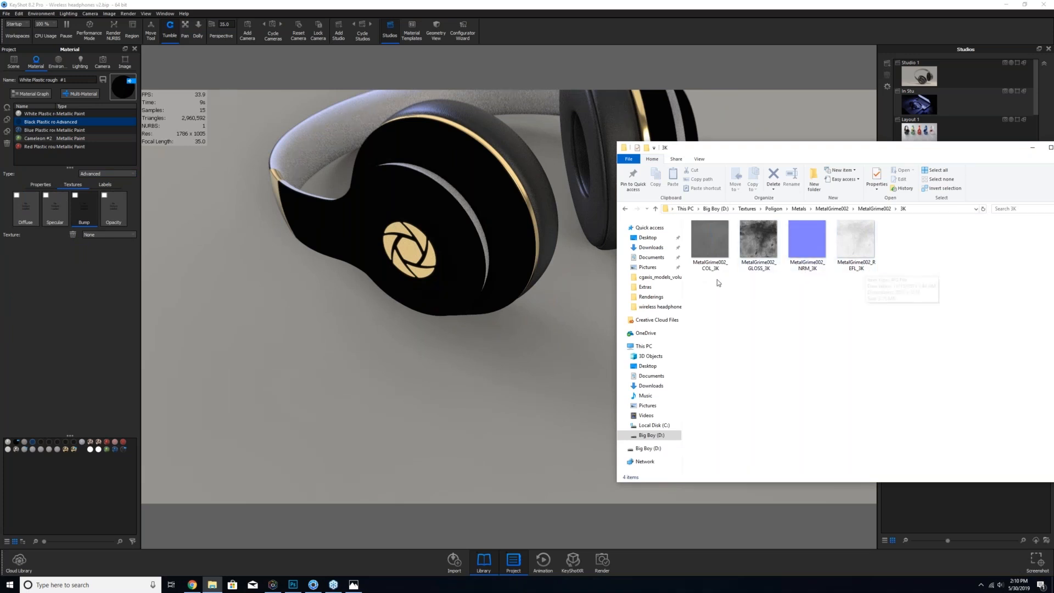
left_click(710, 242)
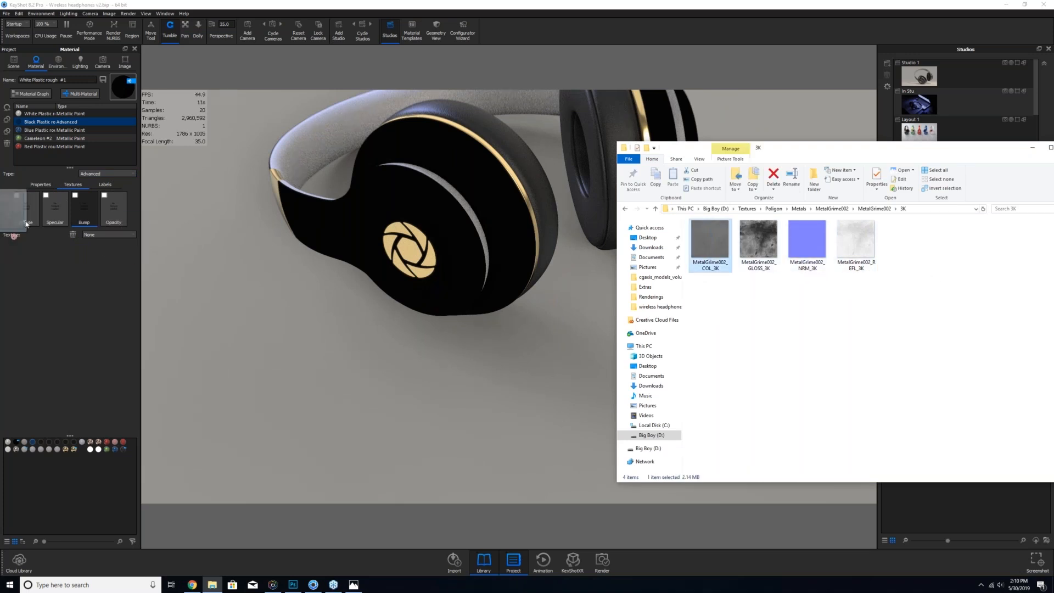
left_click_drag(26, 219, 25, 220)
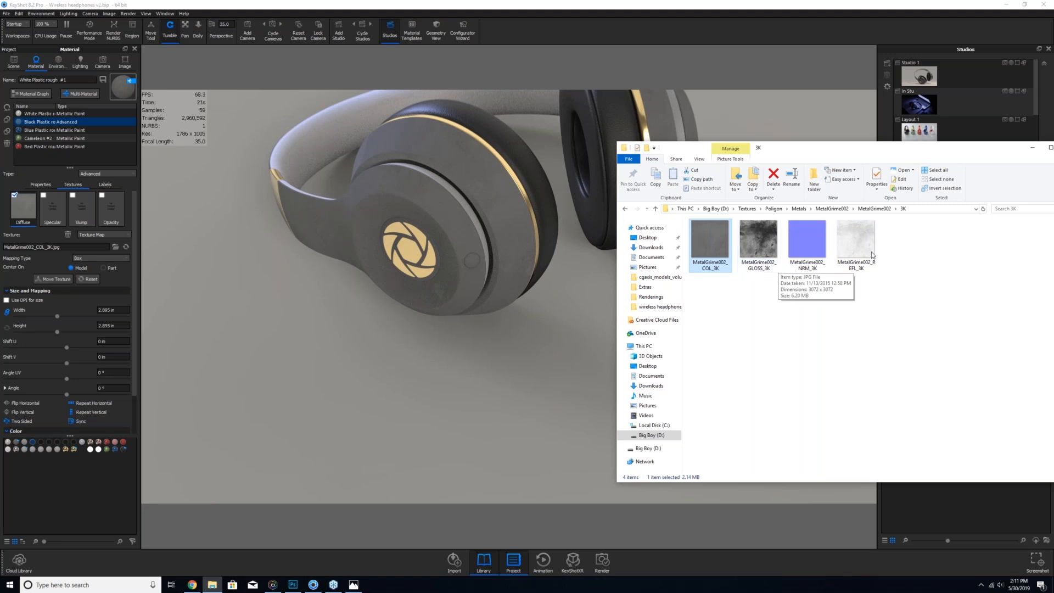
- Apply MetalGrime002_REFL_3K as the specular map and MetalGrime002_NRM_3K as a bump normal map with a bump height of -1
left_click_drag(855, 242, 54, 219)
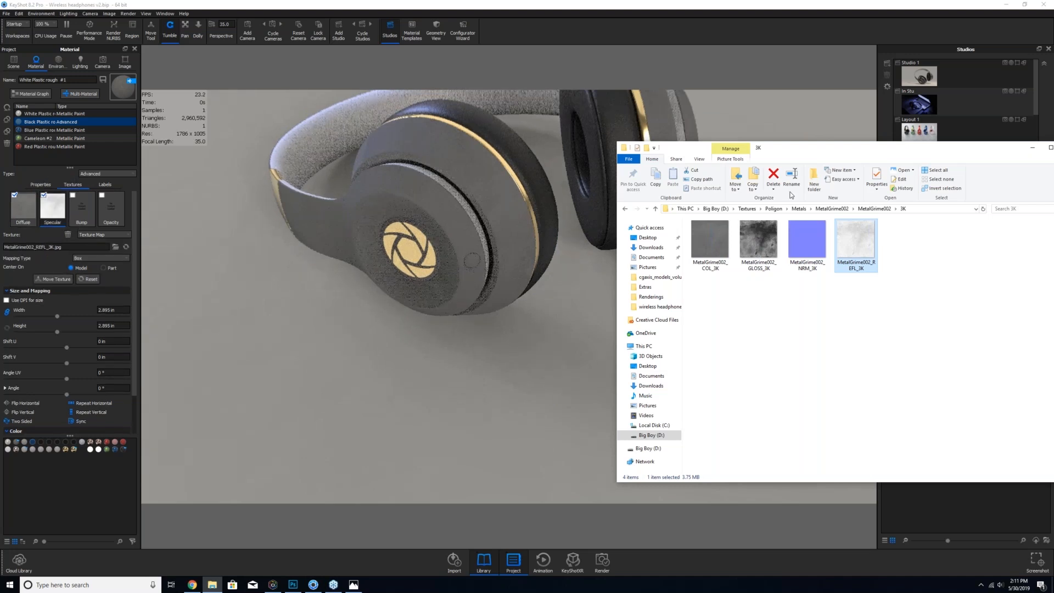
left_click_drag(819, 247, 82, 217)
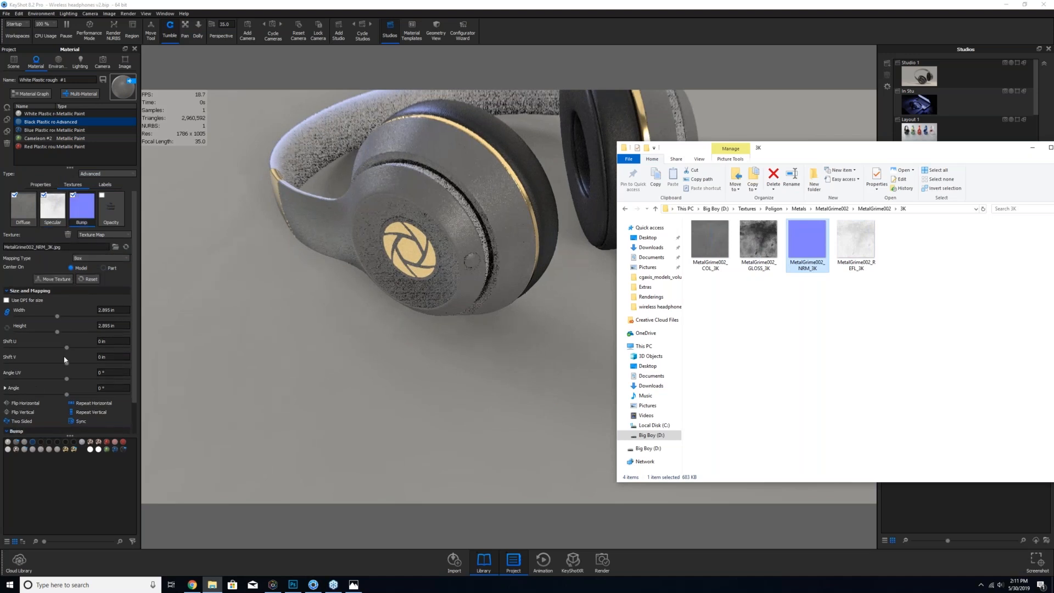
scroll(55, 371, "down", 2)
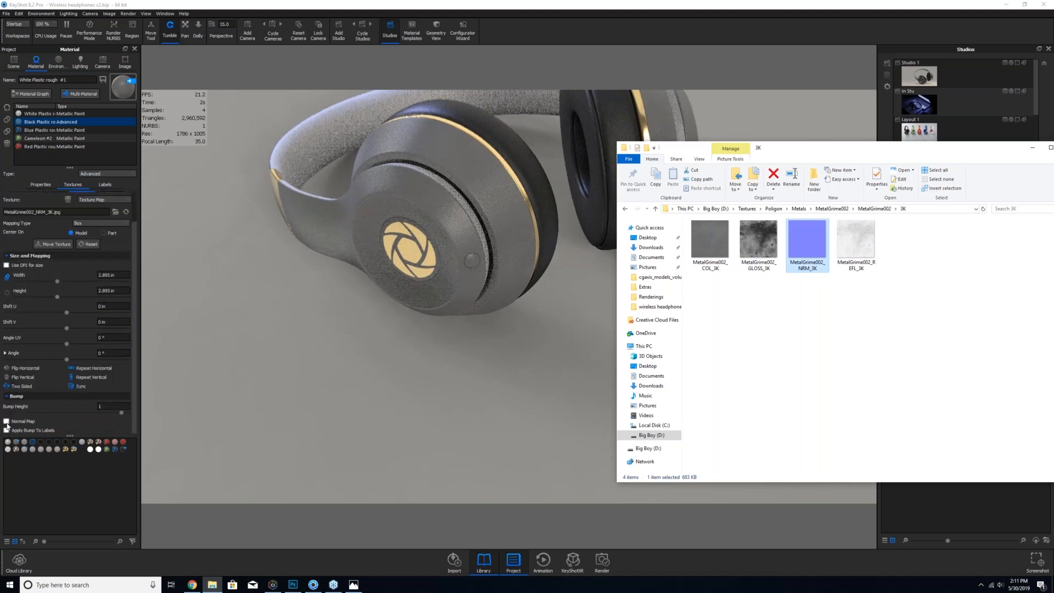
left_click(6, 421)
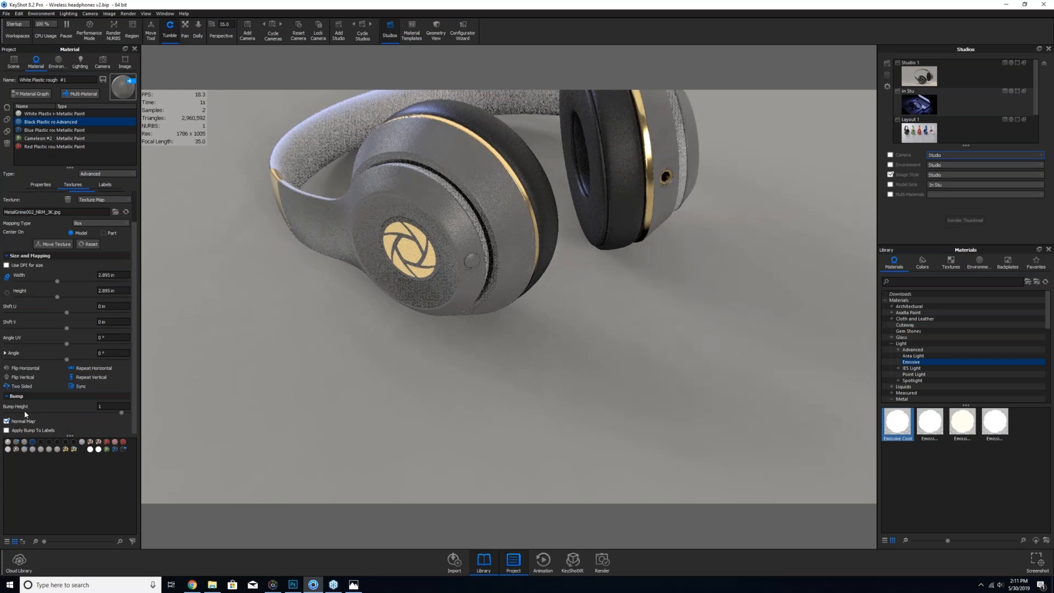
left_click(110, 406)
left_click_drag(473, 377, 451, 351)
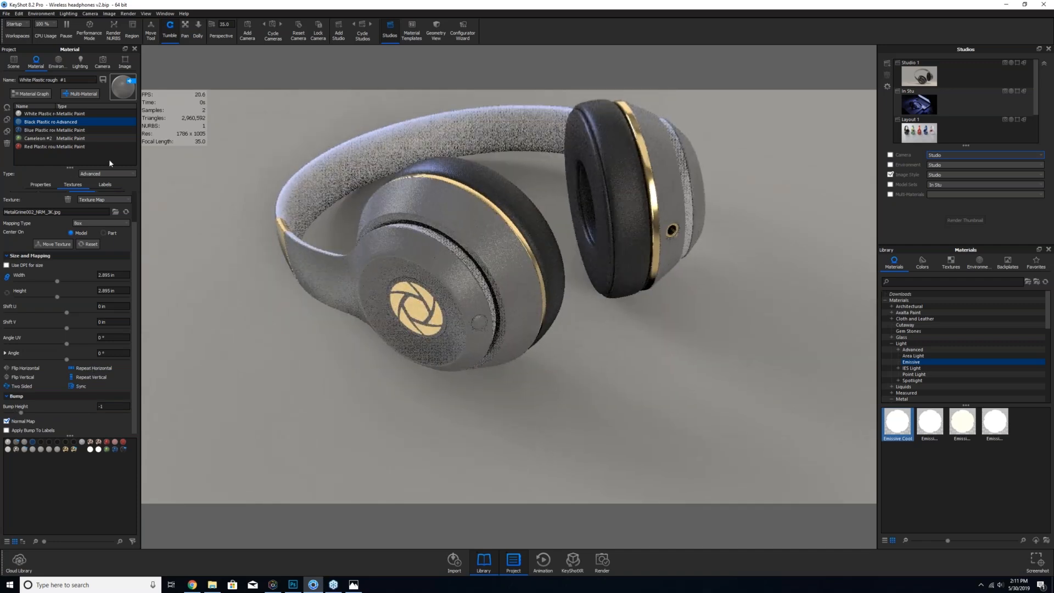
- Turn off Fresnel for the material and apply the MetalGrime002_GLOSS_3K image to its roughness
left_click(49, 185)
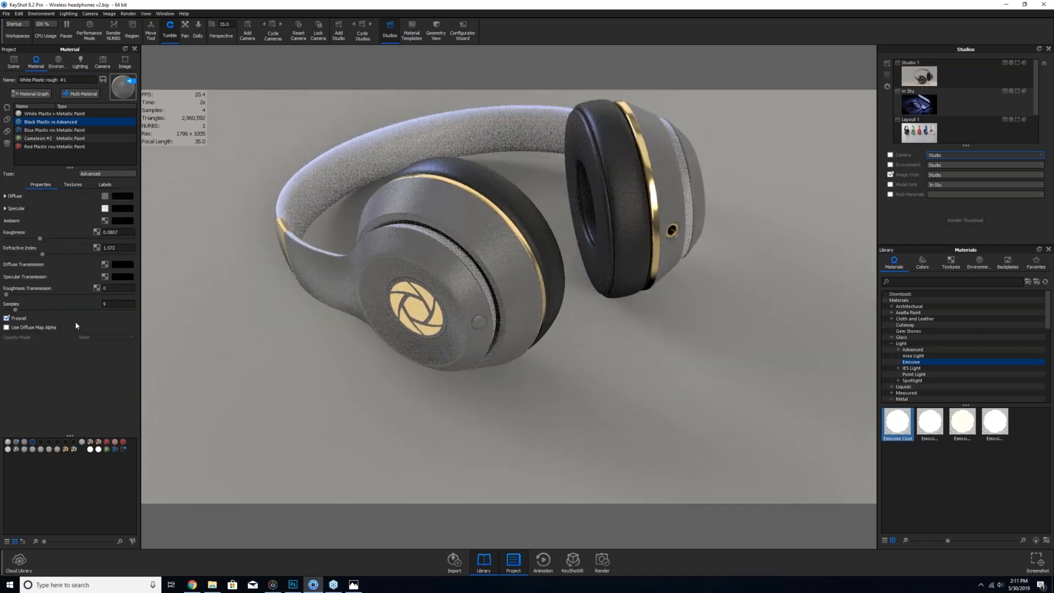
left_click(7, 318)
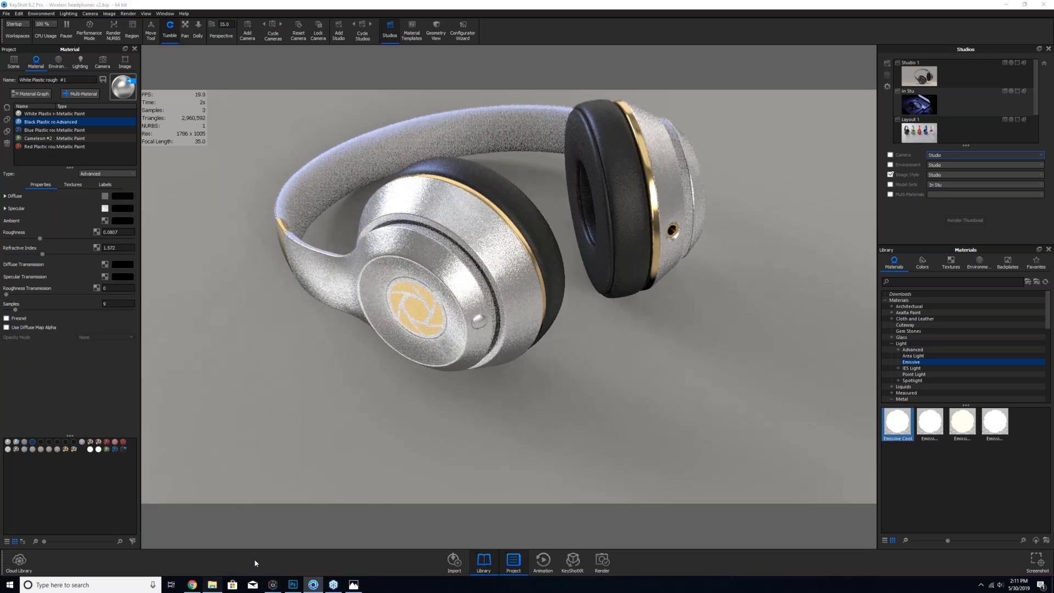
left_click(212, 585)
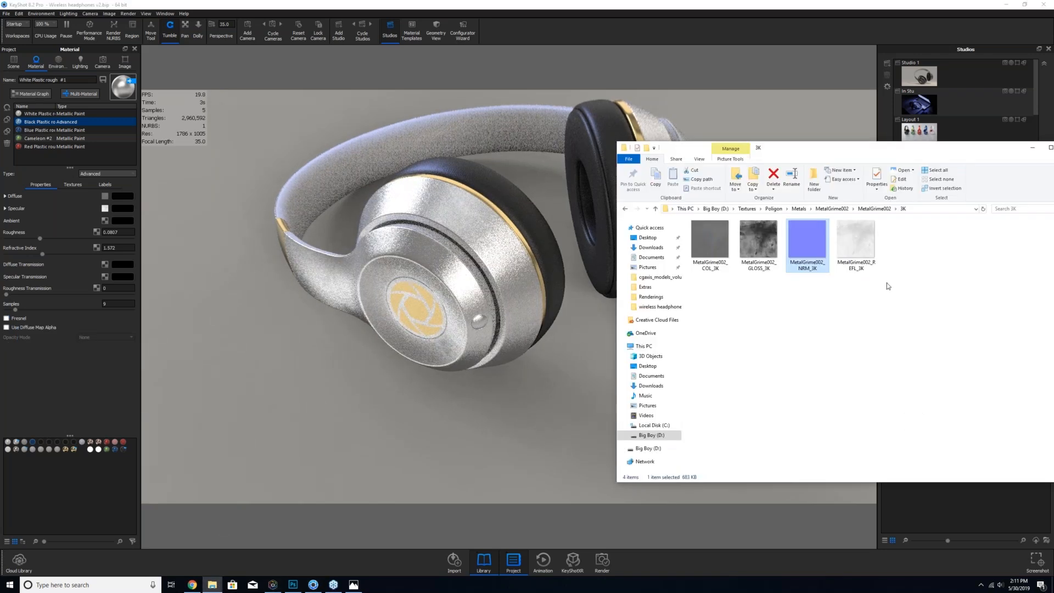
left_click(762, 247)
left_click_drag(763, 247, 99, 234)
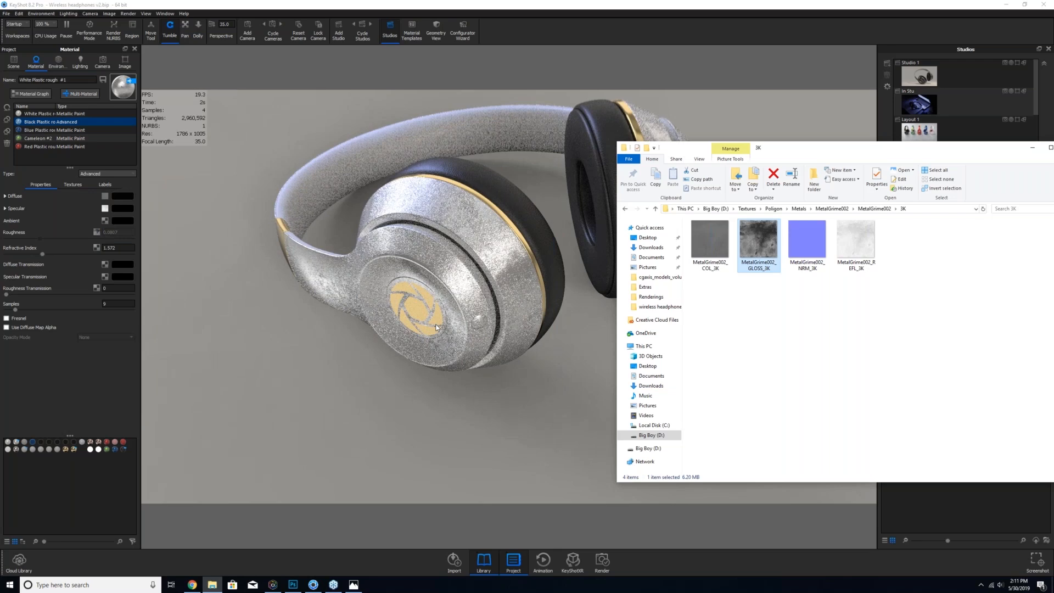
- Open the material graph for the headphones' material and move its window clear of the model
left_click(33, 94)
left_click(37, 94)
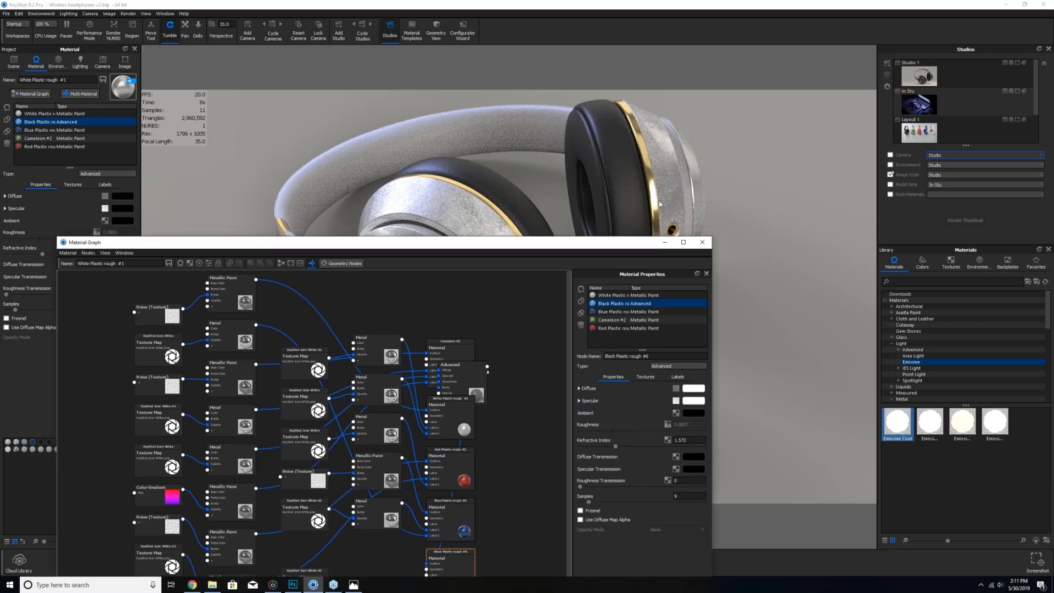
left_click_drag(368, 238, 550, 282)
left_click_drag(656, 296, 818, 383)
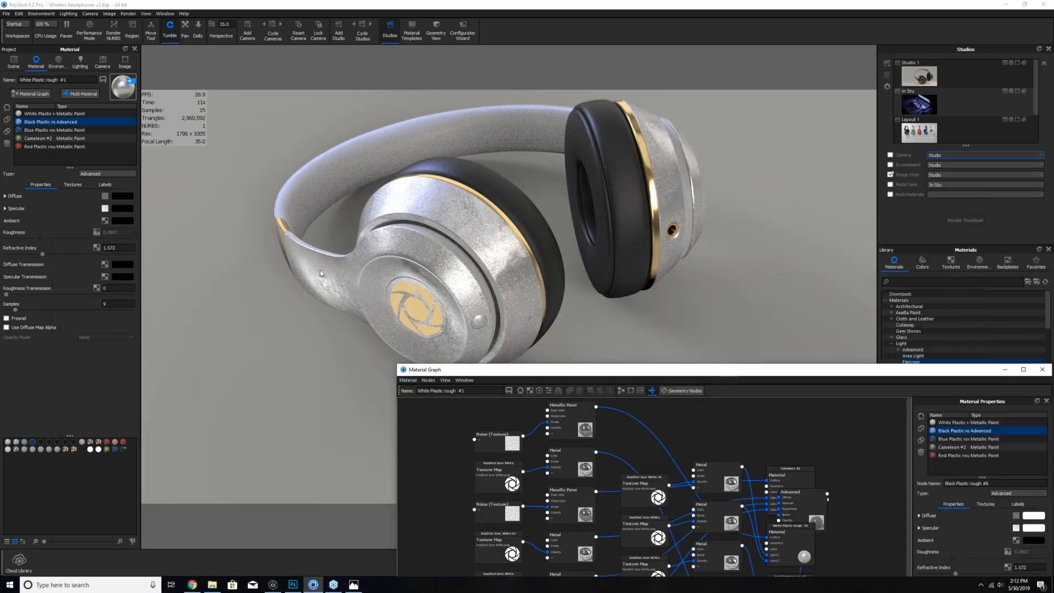
- Delete the white, blue, Cameleon #2 and red sub-materials from the multi-material, keeping only the Advanced black plastic
left_click(43, 114)
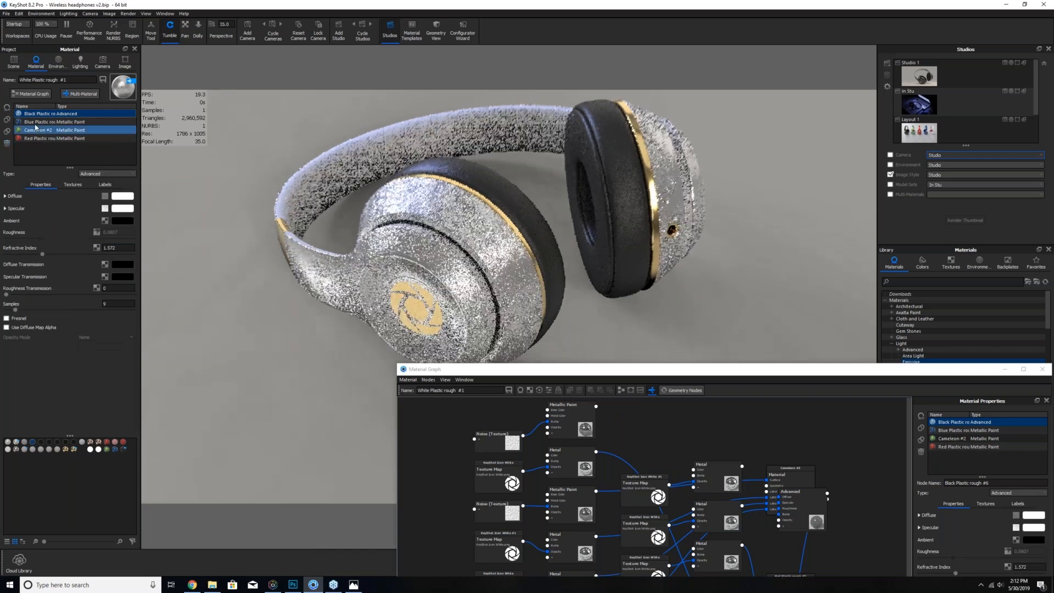
left_click(36, 123)
left_click(8, 143)
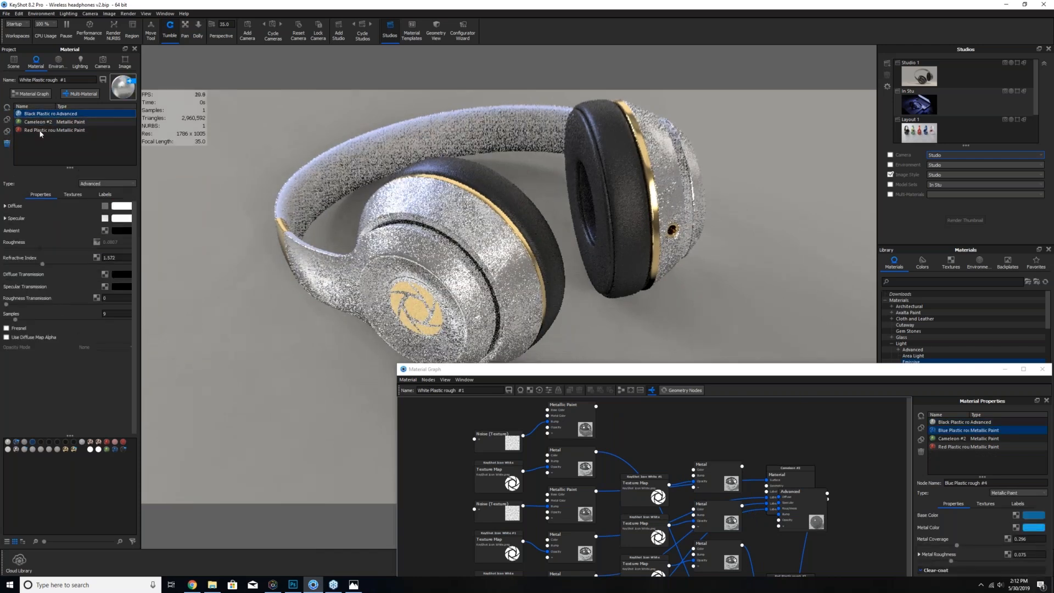
left_click(36, 121)
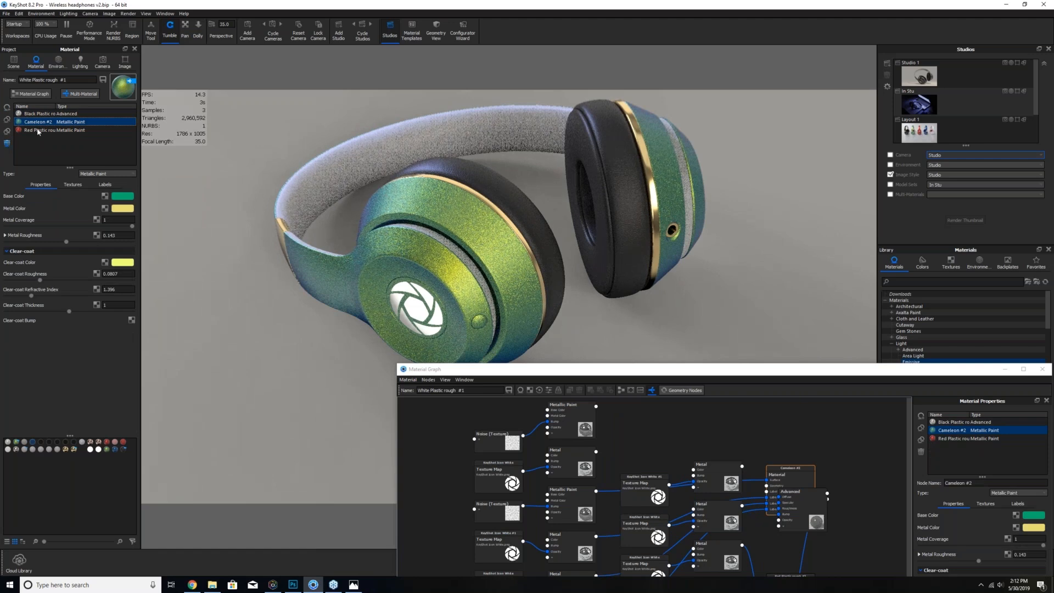
left_click(8, 144)
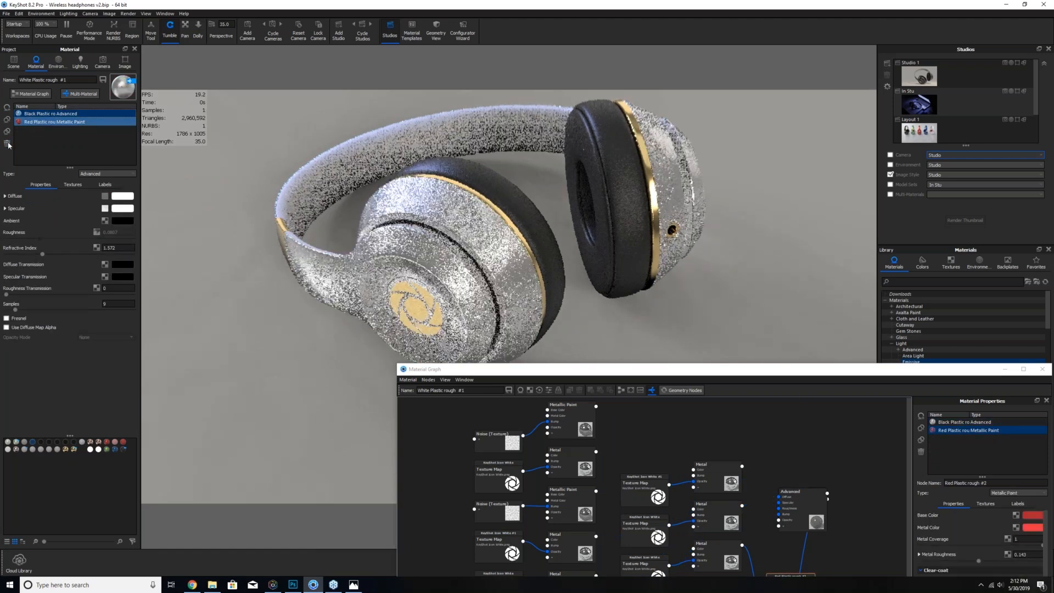
key("Delete")
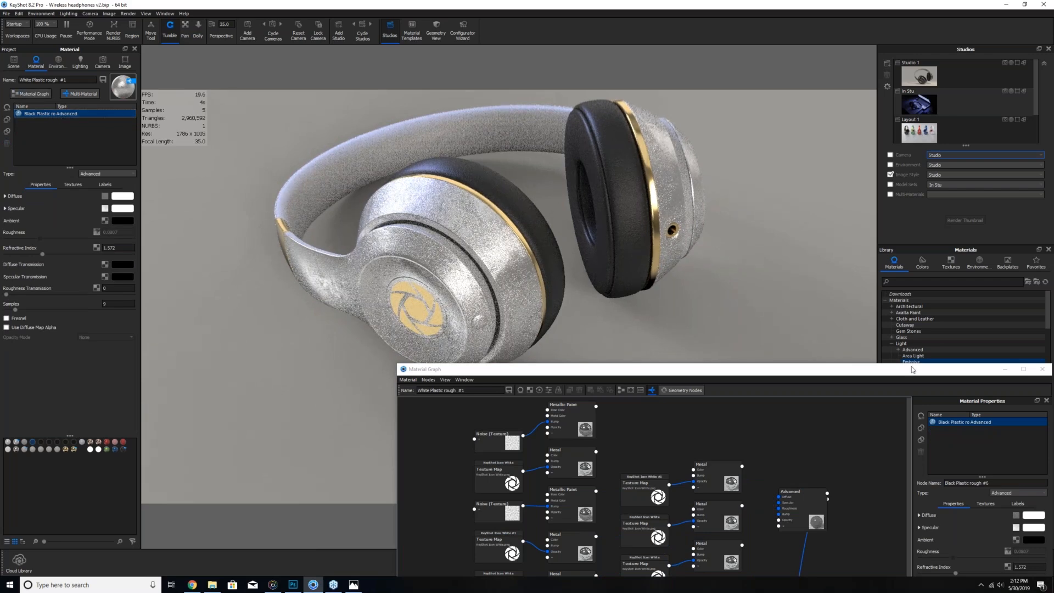
- Reopen the material graph, check the leftover disconnected nodes and close the graph again
left_click_drag(796, 370, 252, 284)
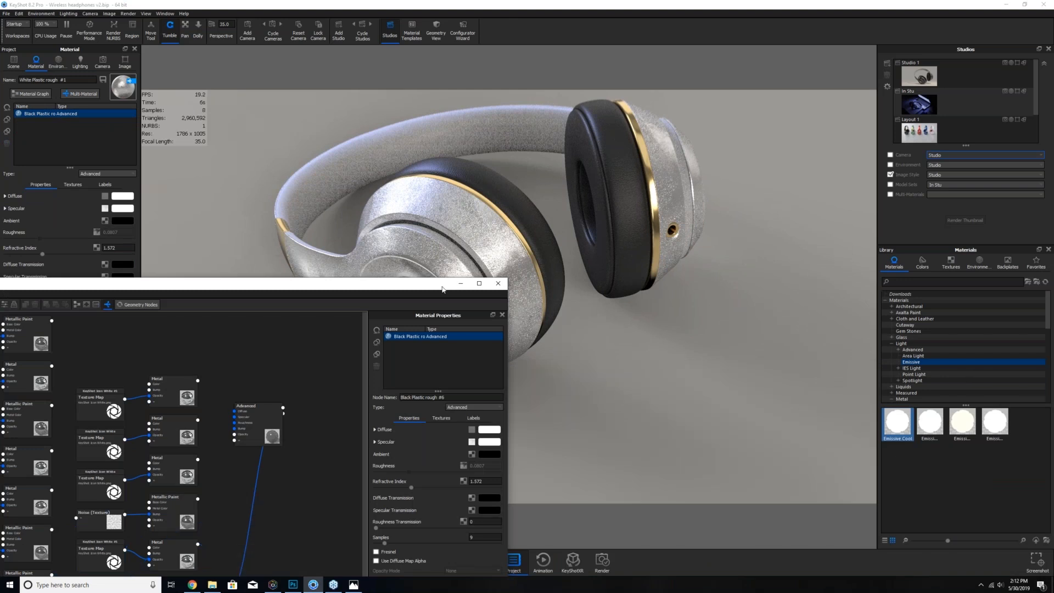
left_click(498, 283)
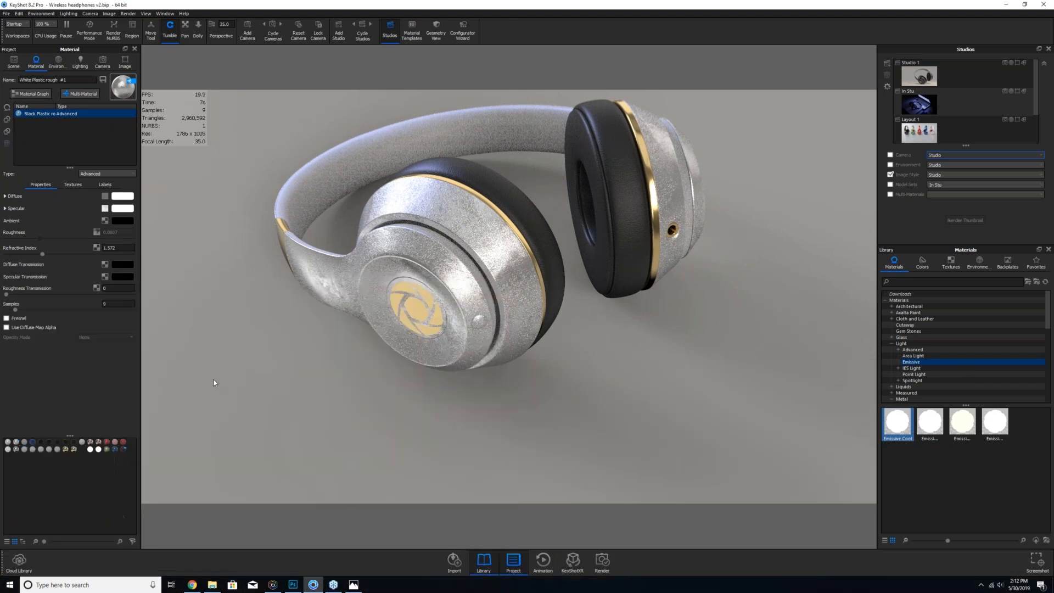
left_click(31, 97)
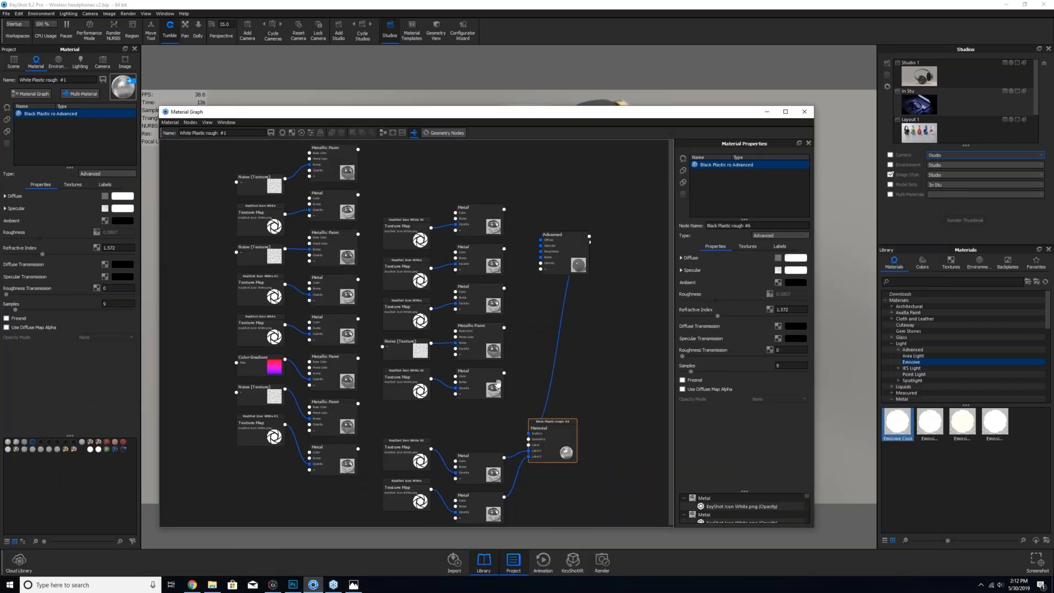
mouse_move(498, 384)
left_mouse_down()
mouse_move(509, 324)
mouse_move(445, 323)
left_mouse_up()
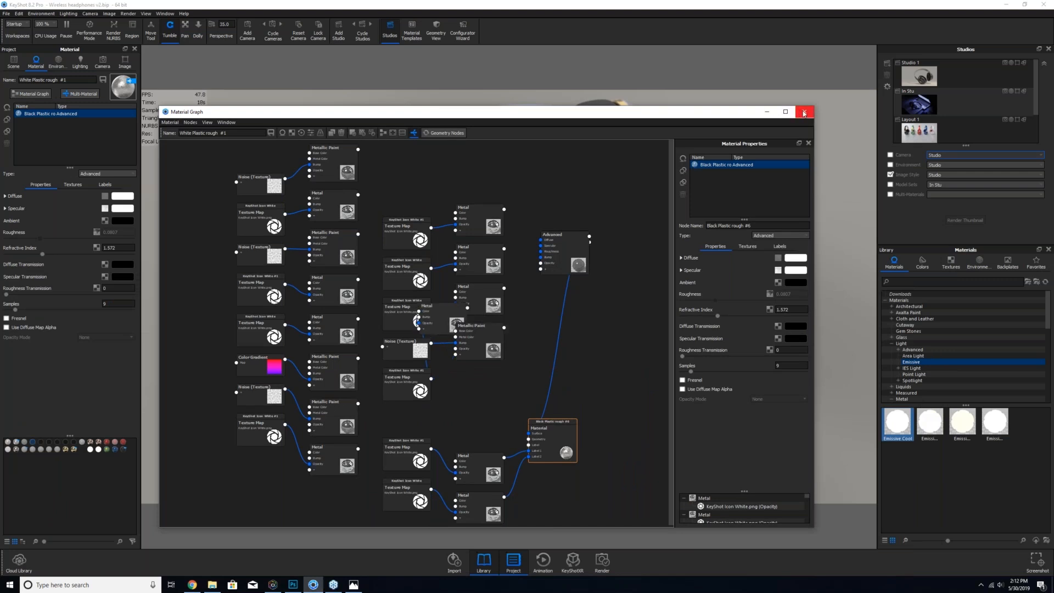
left_click(805, 112)
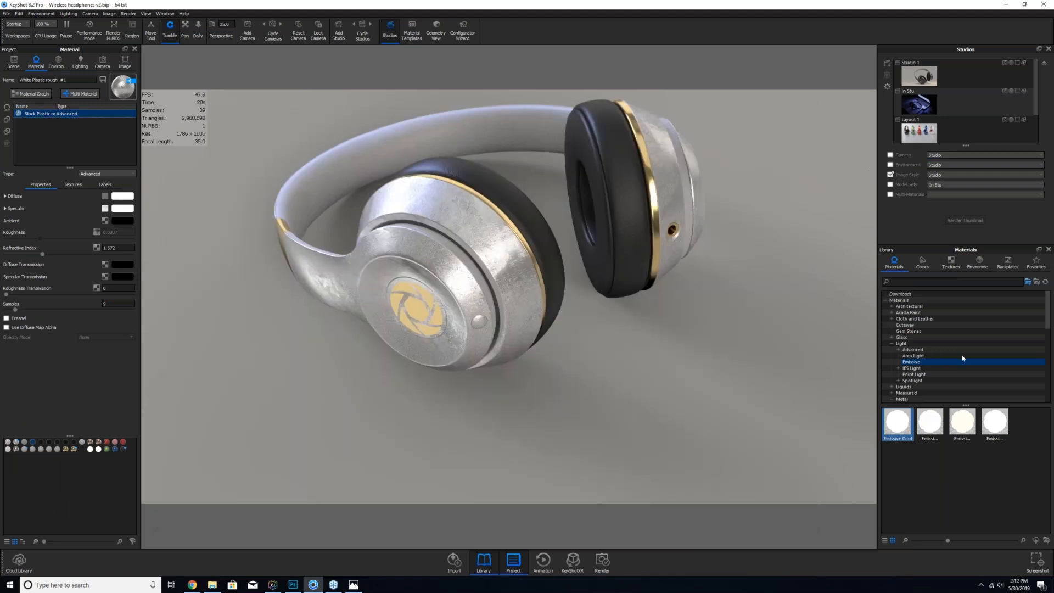
- Apply the blue material from the library's Plastic > Hard > Shiny category to the headphone shell and select it for editing
scroll(930, 366, "down", 3)
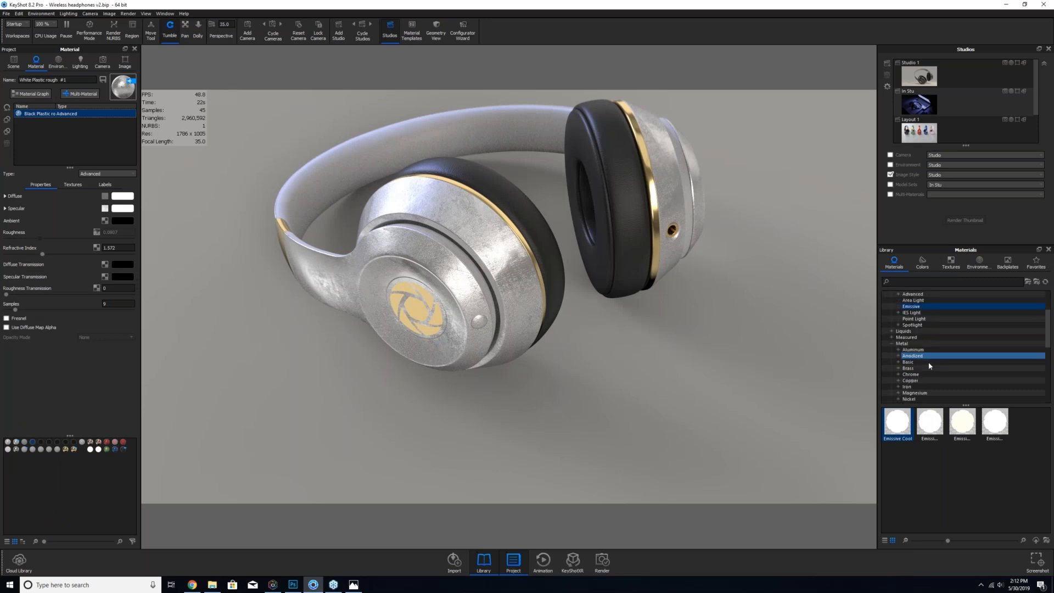
scroll(928, 338, "up", 2)
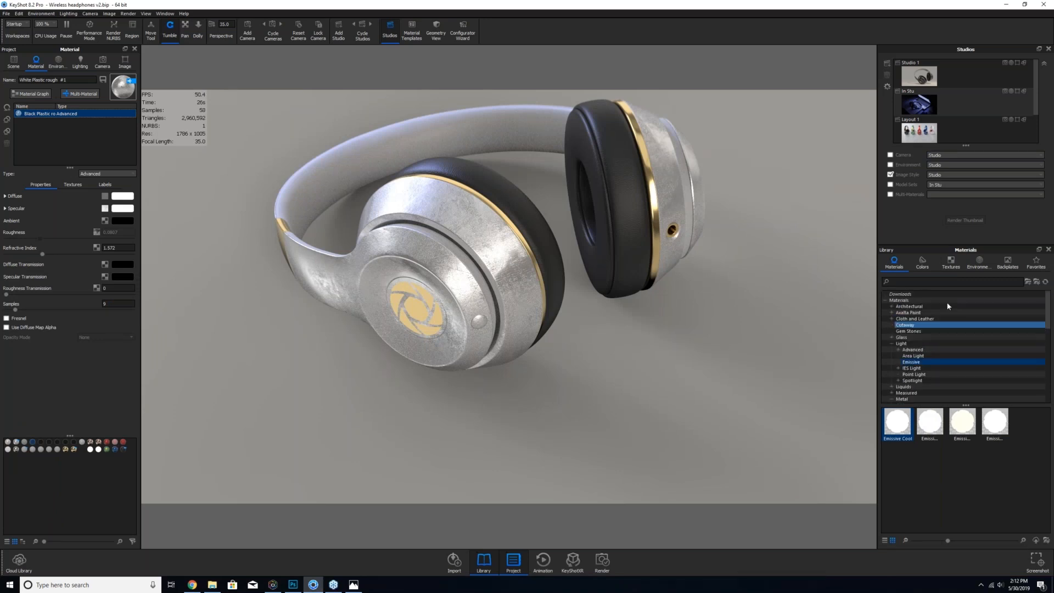
scroll(977, 324, "up", 1)
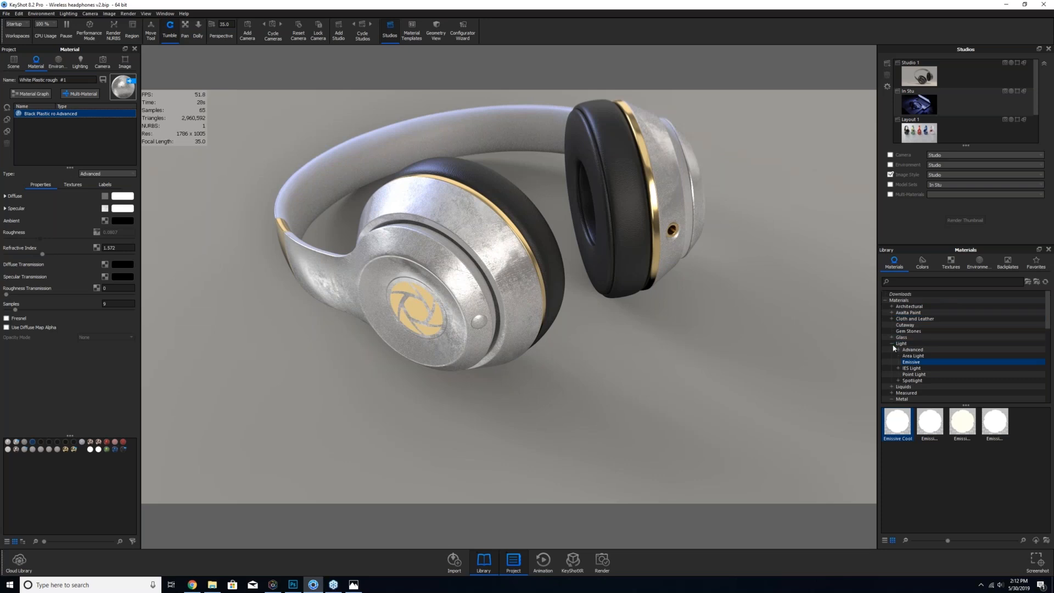
left_click(892, 344)
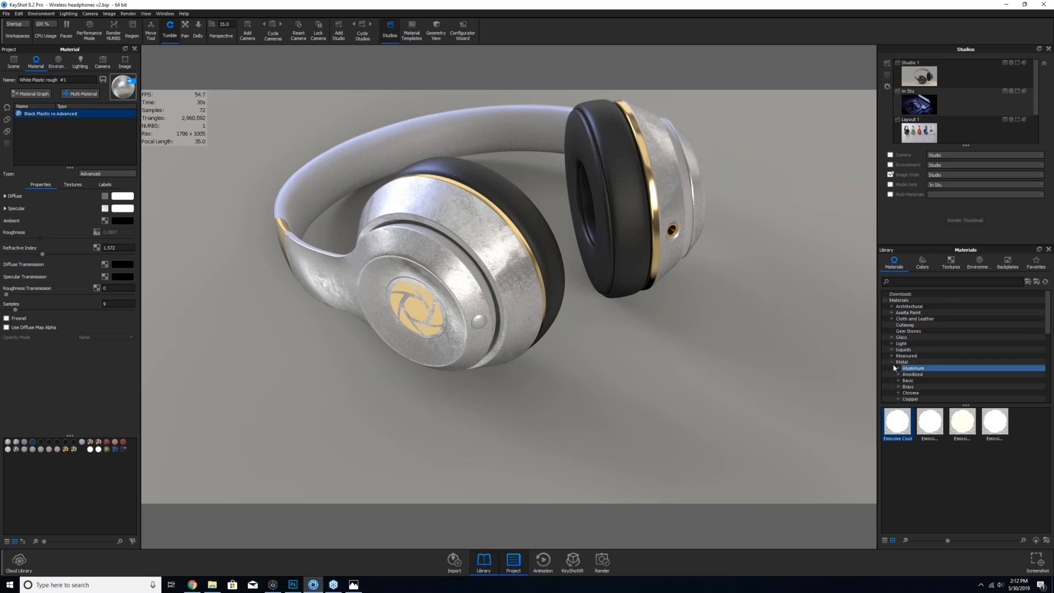
left_click(891, 363)
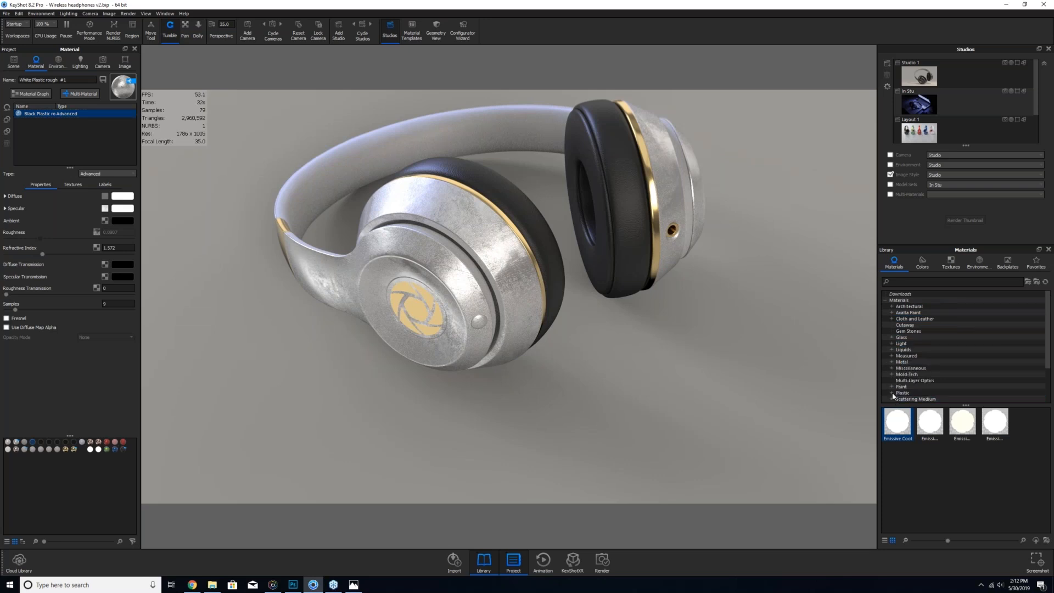
left_click(893, 393)
scroll(897, 396, "down", 1)
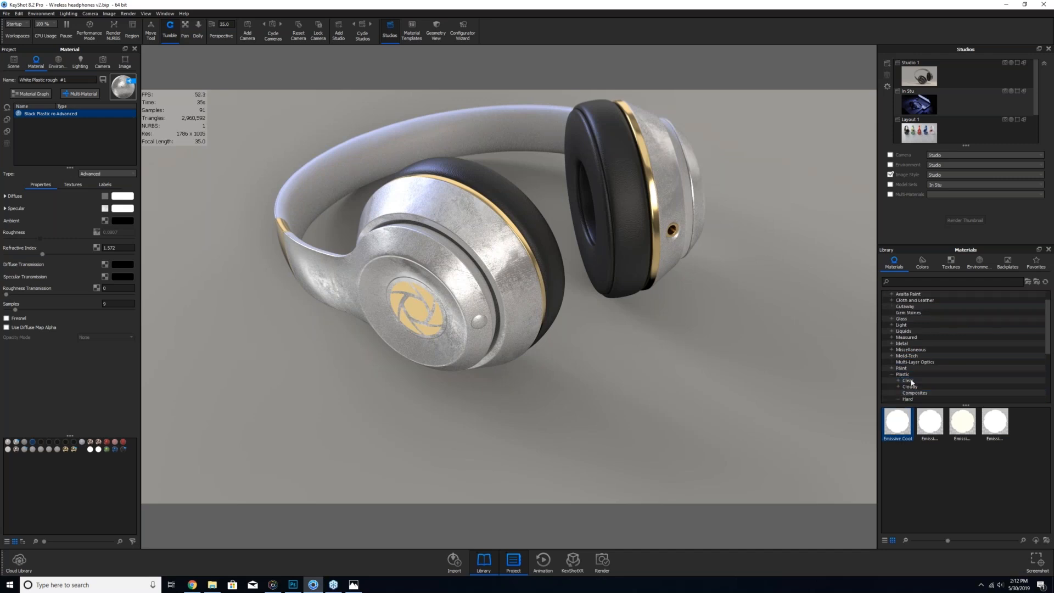
scroll(912, 382, "down", 1)
left_click(916, 393)
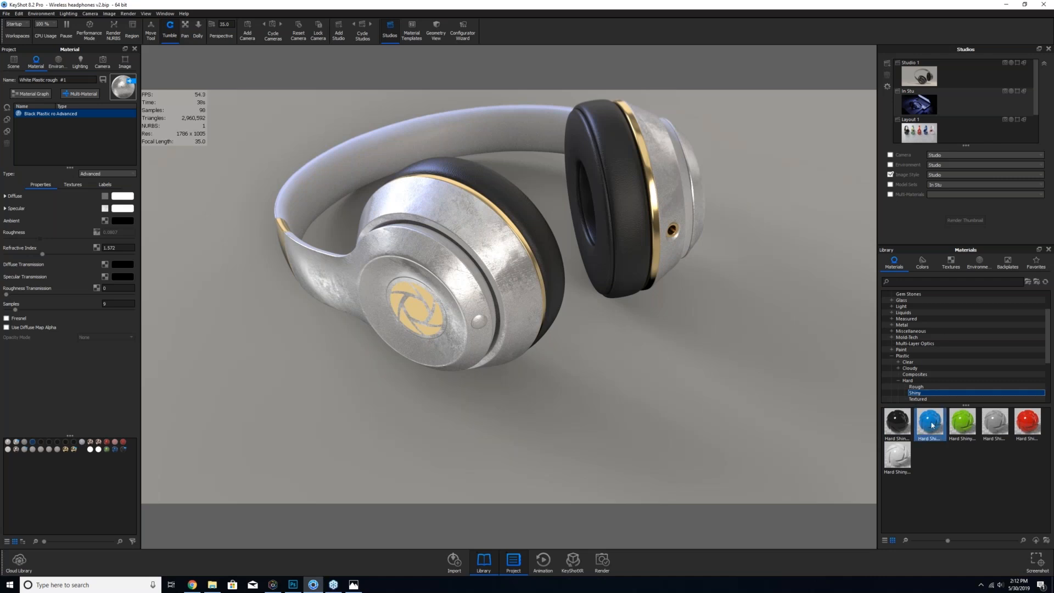
left_click_drag(932, 424, 489, 239)
double_click(500, 237)
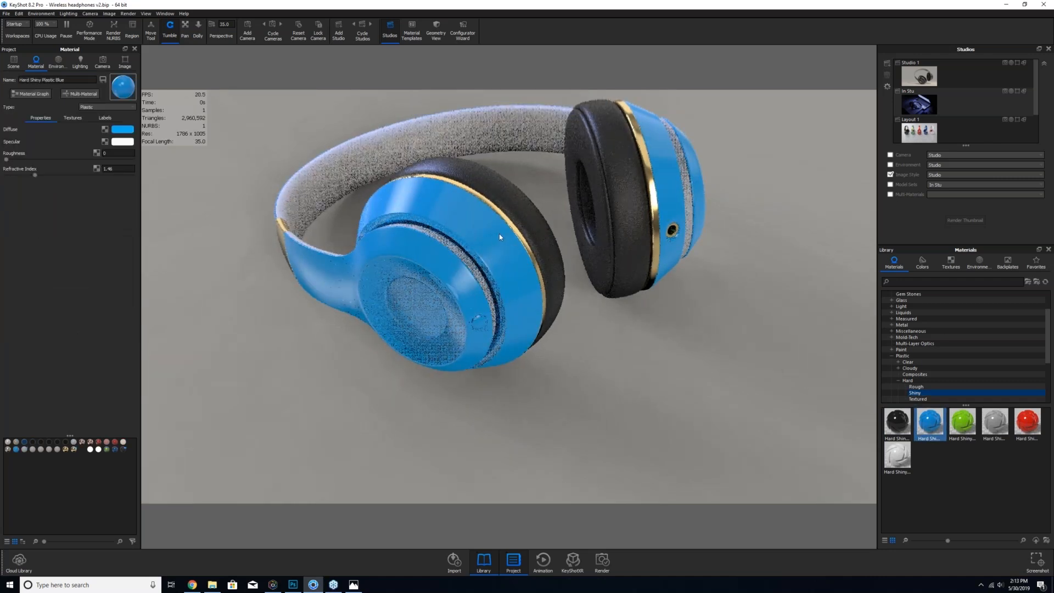
- Change the blue plastic's material type to Advanced and show its texture slots
left_click(95, 108)
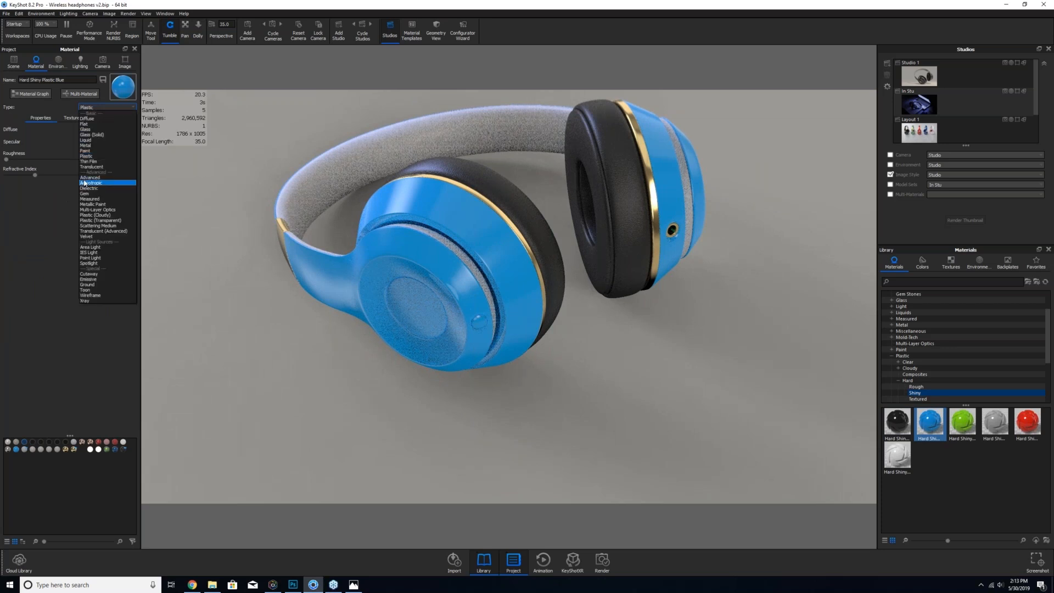
left_click(40, 120)
left_click(104, 129)
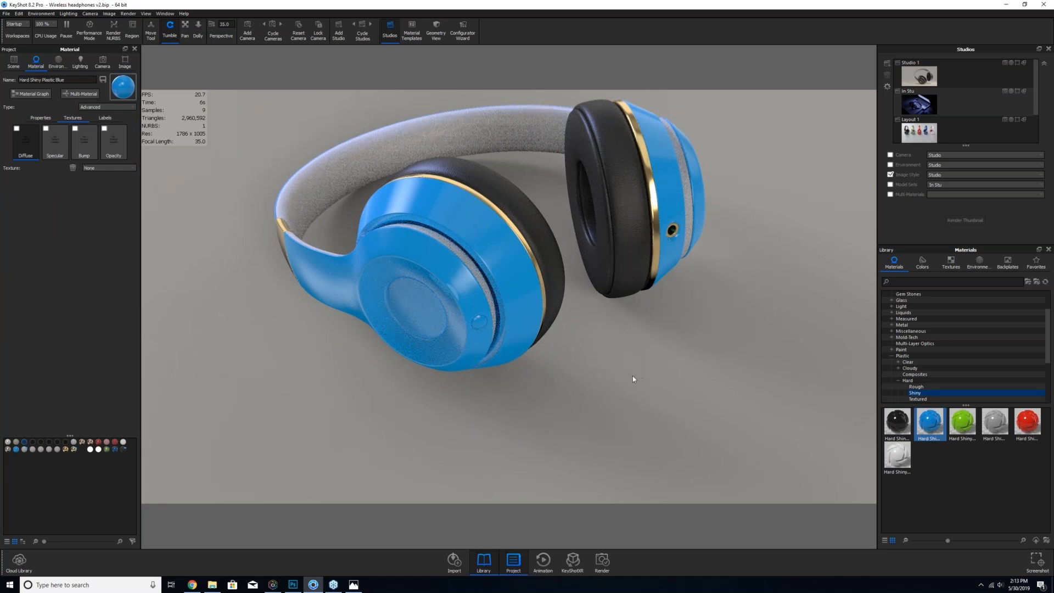
left_click_drag(636, 377, 599, 424)
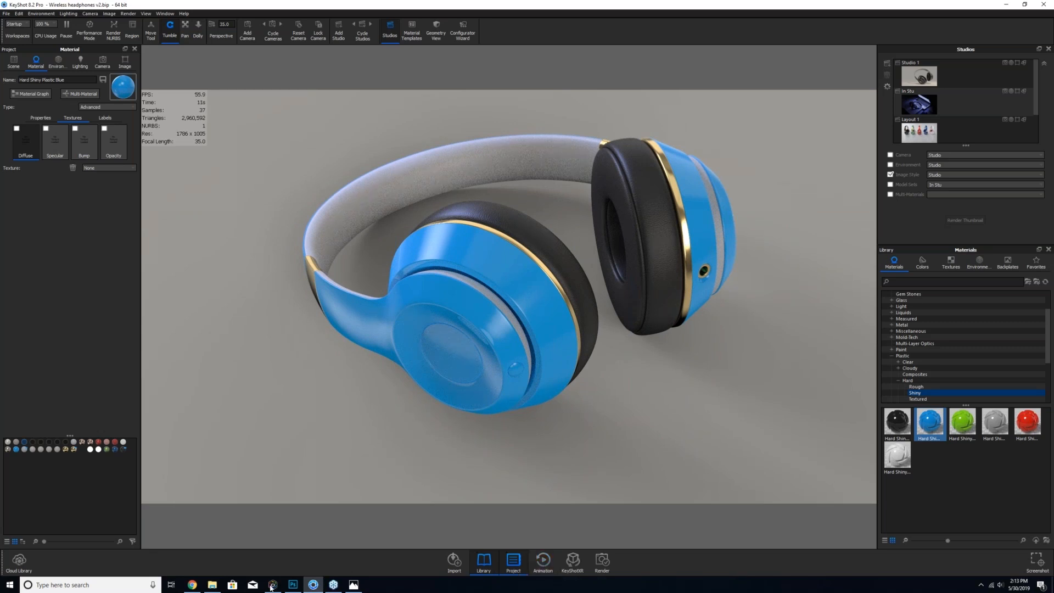
- Apply MetalGrime002_COL_3K as the diffuse map, MetalGrime002_REFL_3K as the specular map and MetalGrime002_NRM_3K as the bump map
left_click(214, 587)
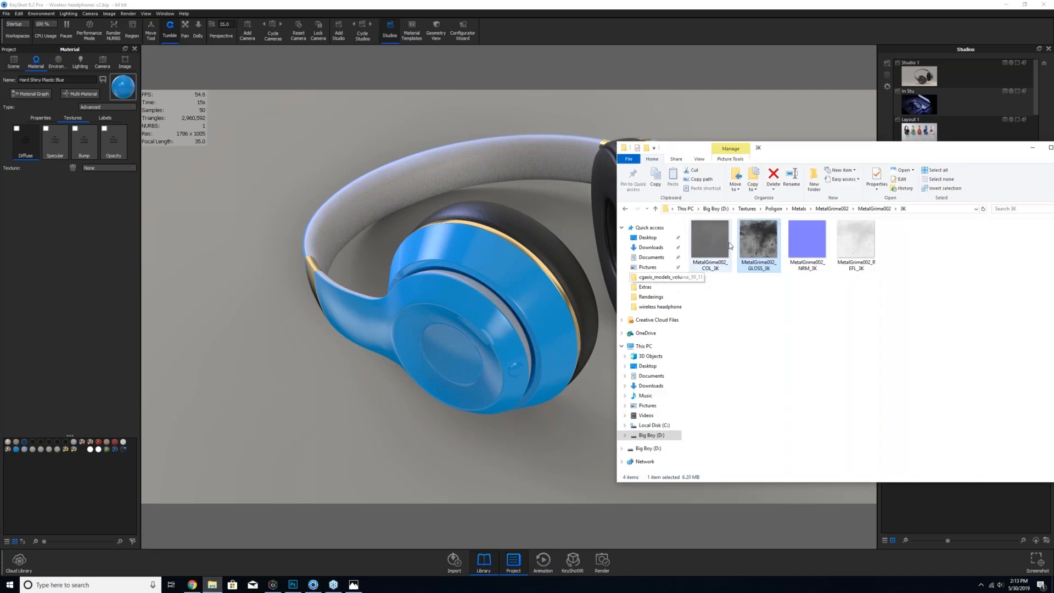
left_click_drag(710, 242, 26, 144)
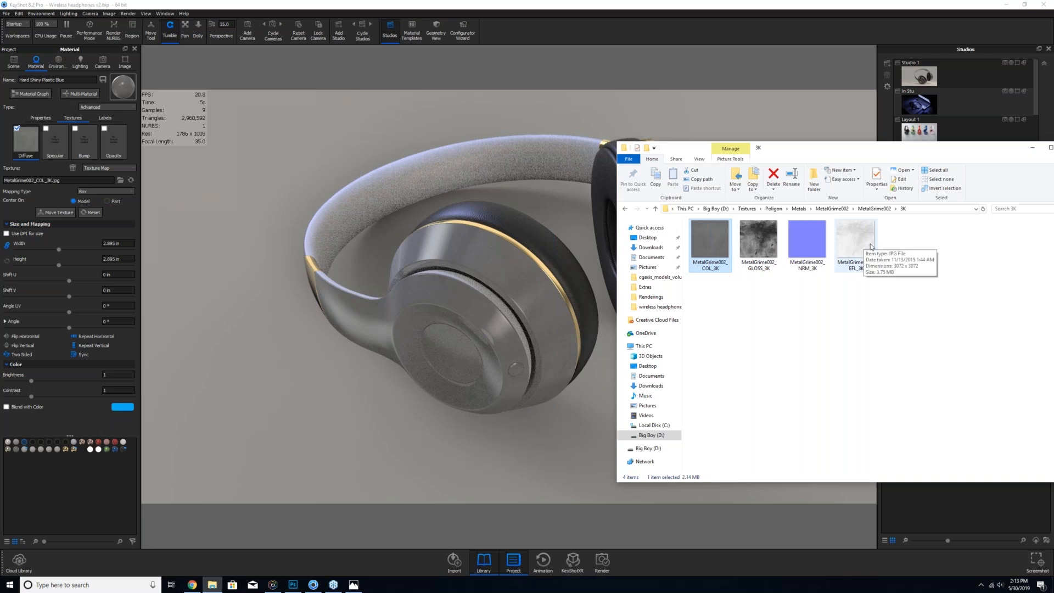
left_click_drag(862, 246, 56, 156)
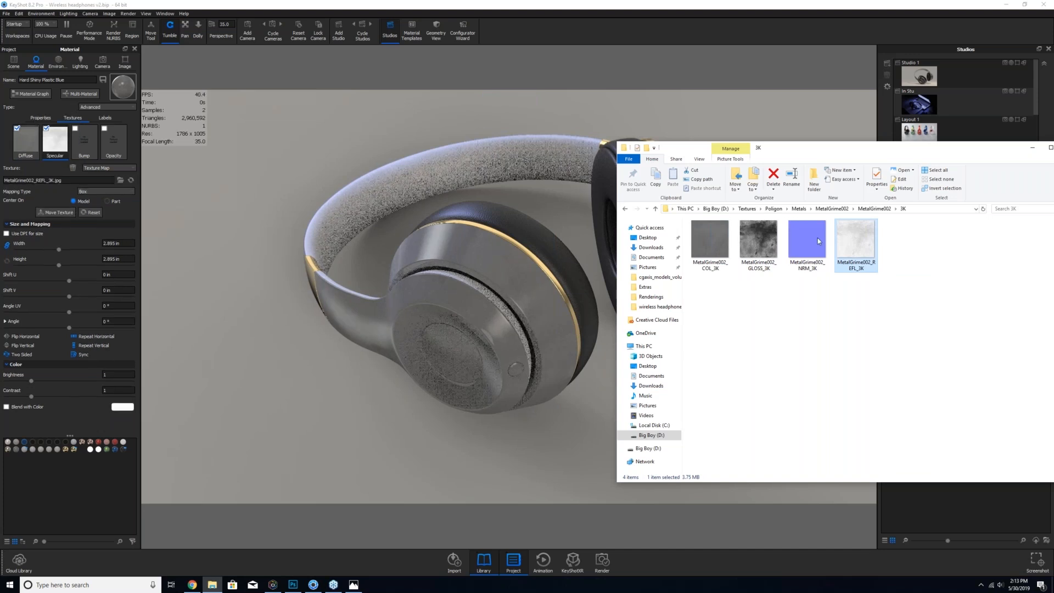
left_click_drag(820, 244, 86, 154)
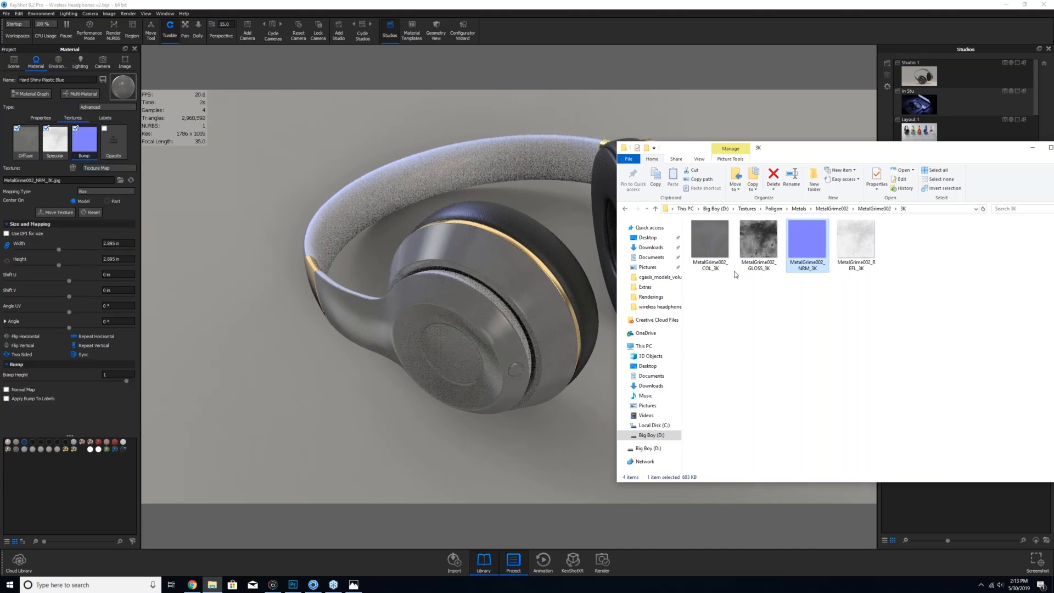
- Apply the MetalGrime002_GLOSS_3K image to the new material's roughness and turn off Fresnel
left_click(763, 244)
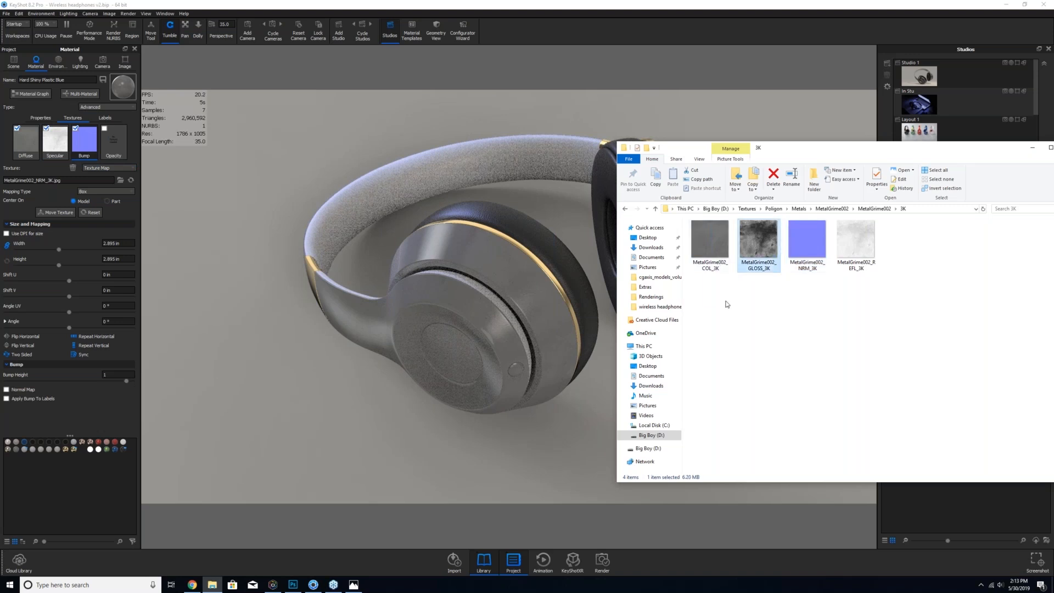
left_click_drag(763, 242, 85, 144)
left_click(41, 125)
left_click(40, 118)
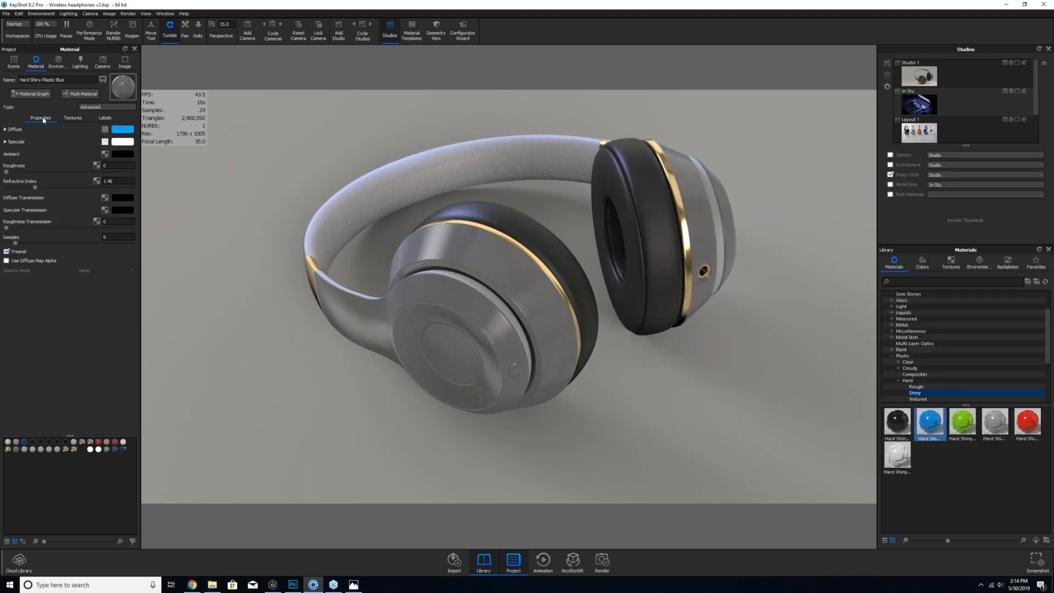
left_click(213, 586)
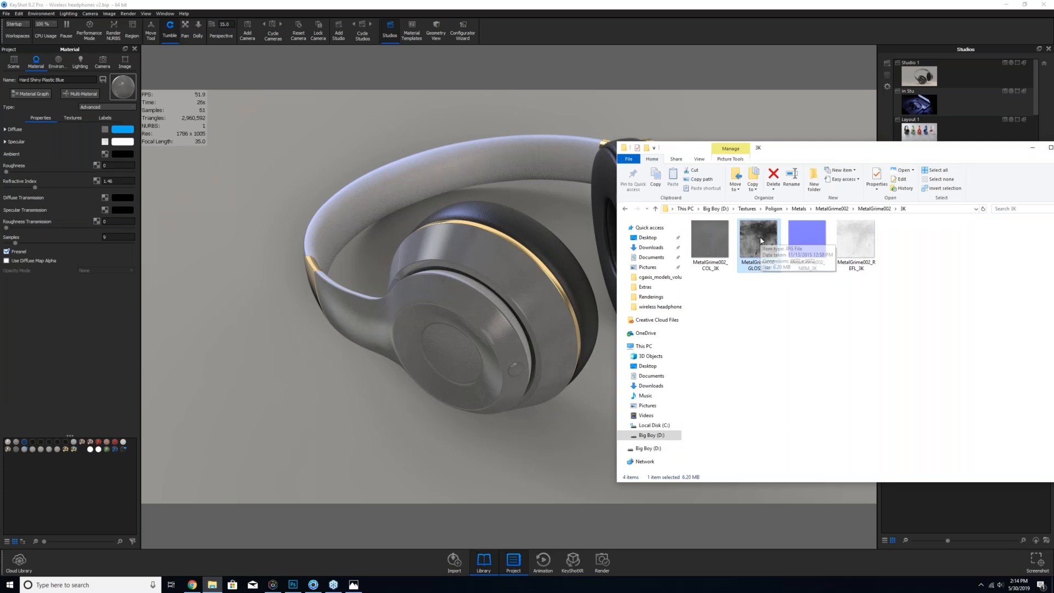
left_click_drag(759, 238, 101, 171)
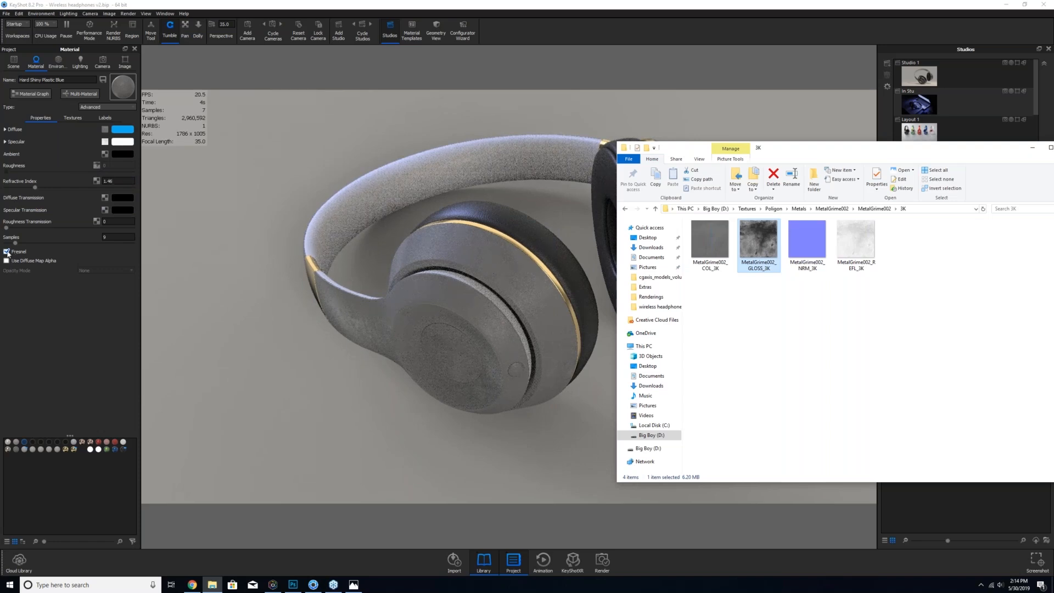
left_click(8, 253)
left_click(7, 252)
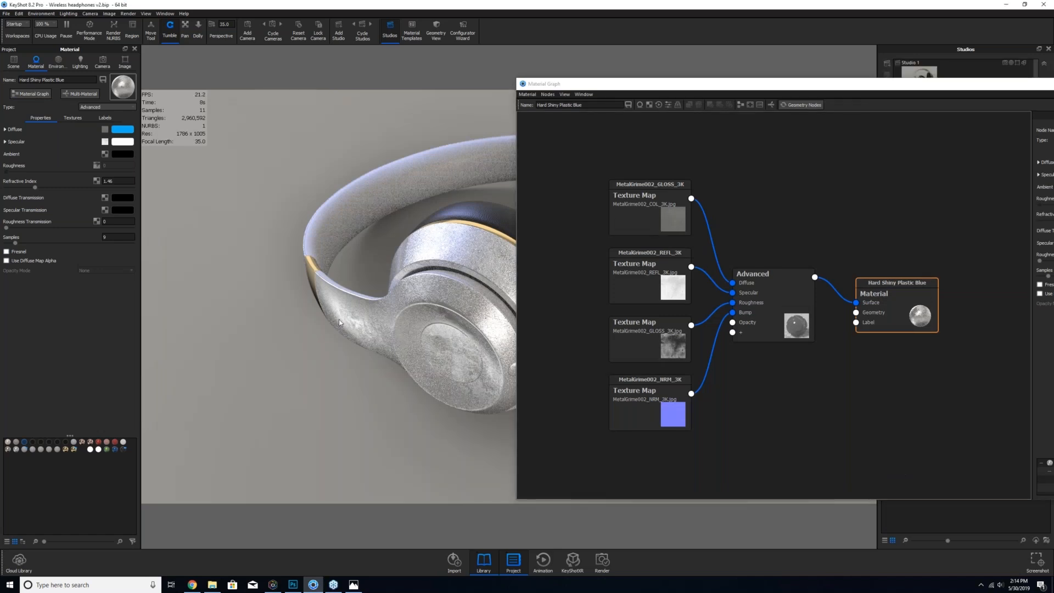
- Spread out the Advanced node and its four MetalGrime002 texture map nodes in the material graph so the connections are easy to follow
left_click_drag(339, 323, 327, 316)
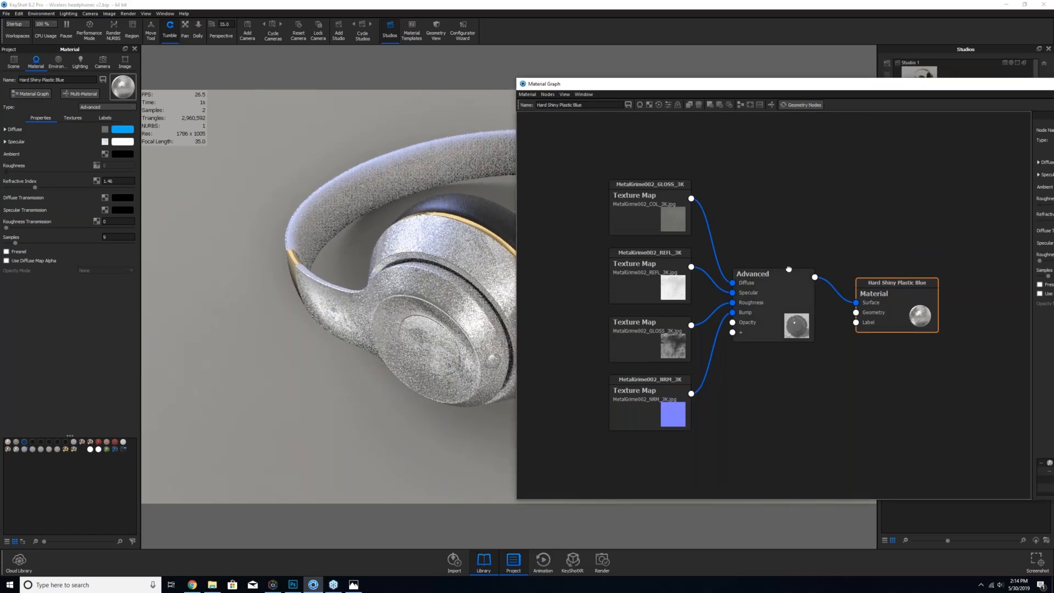
left_click_drag(791, 303, 809, 254)
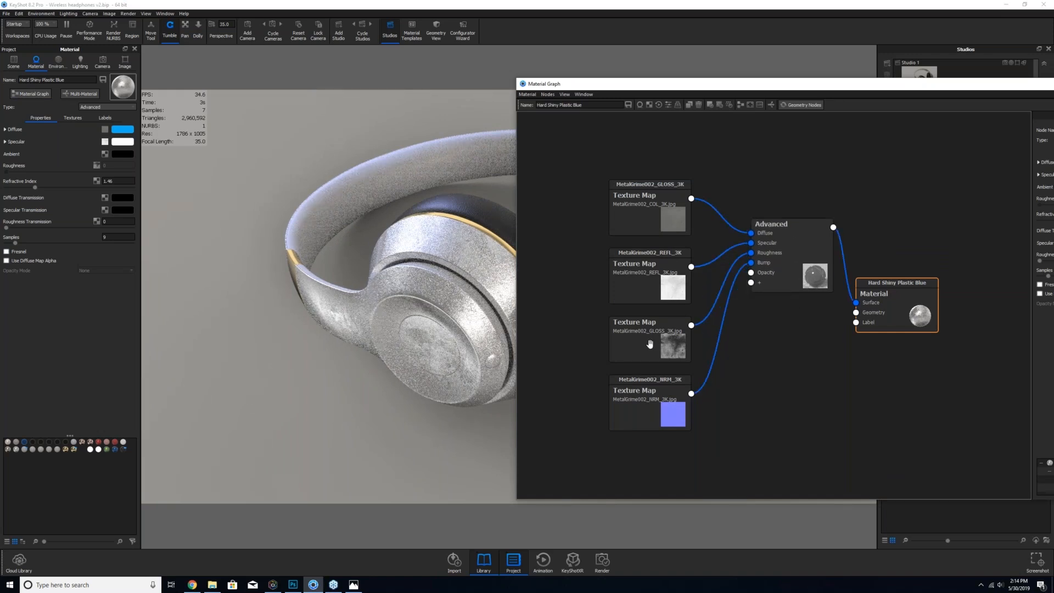
left_click_drag(650, 343, 586, 349)
left_click_drag(634, 195, 601, 179)
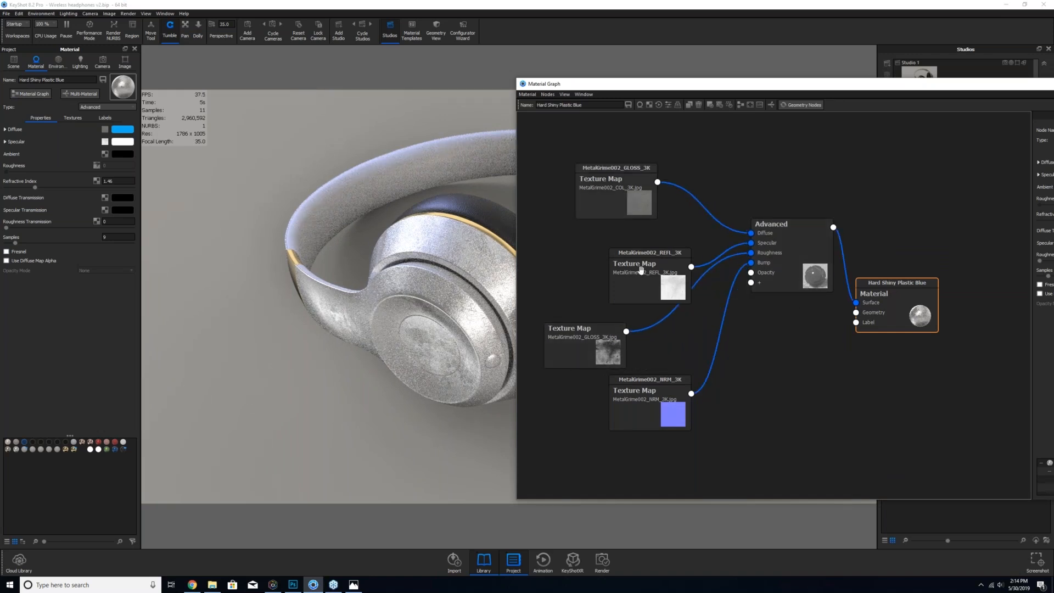
left_click_drag(641, 268, 570, 238)
left_click_drag(572, 330, 558, 299)
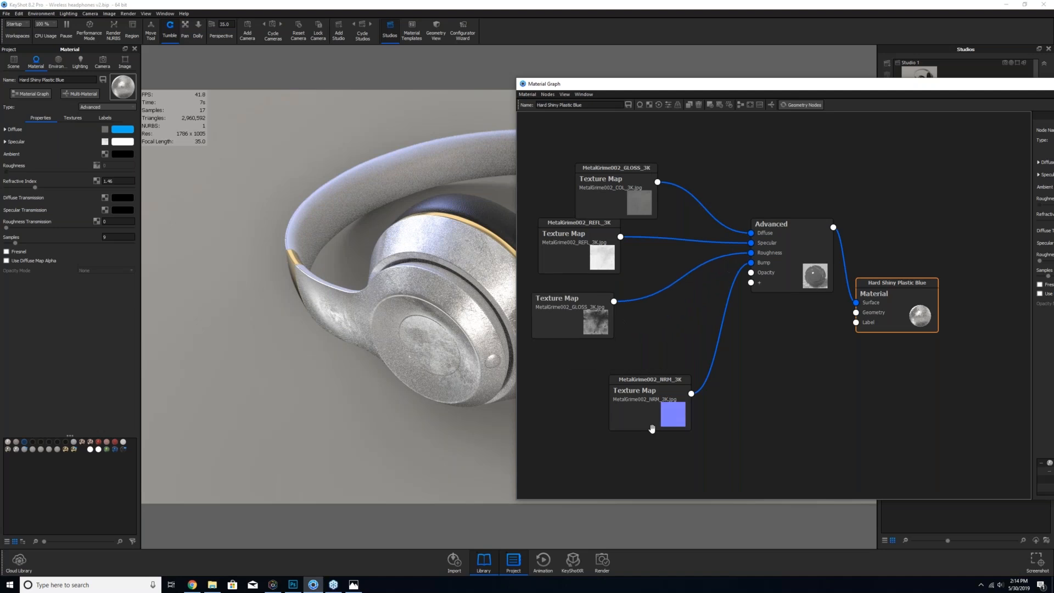
left_click_drag(653, 429, 638, 459)
left_click_drag(569, 323, 576, 349)
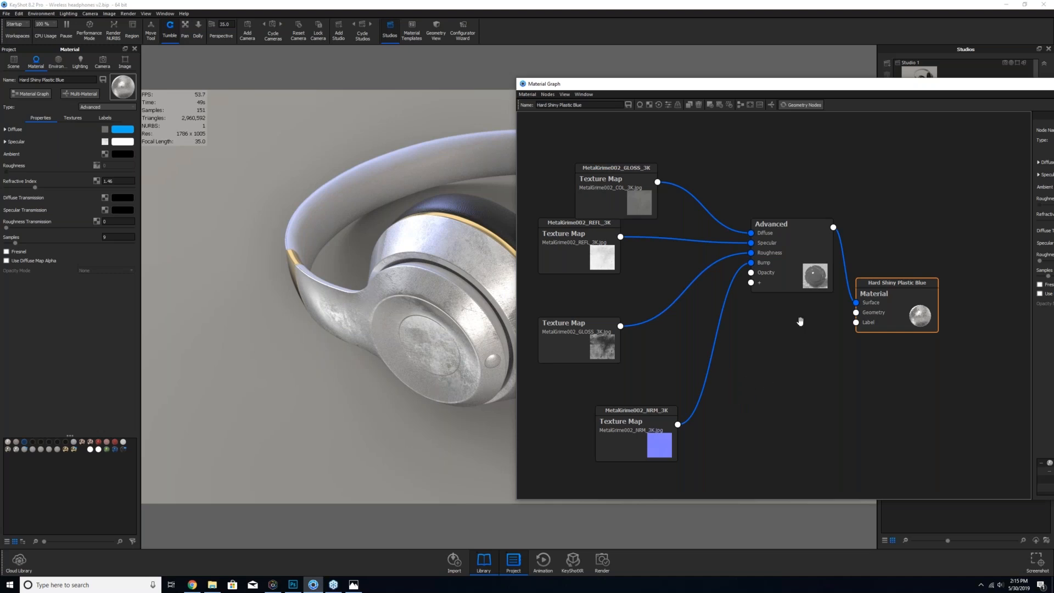
- Tidy the material graph by moving the material, Advanced, GLOSS and NRM nodes so each map connection is clear
left_click_drag(913, 293, 923, 184)
left_click_drag(802, 243, 803, 200)
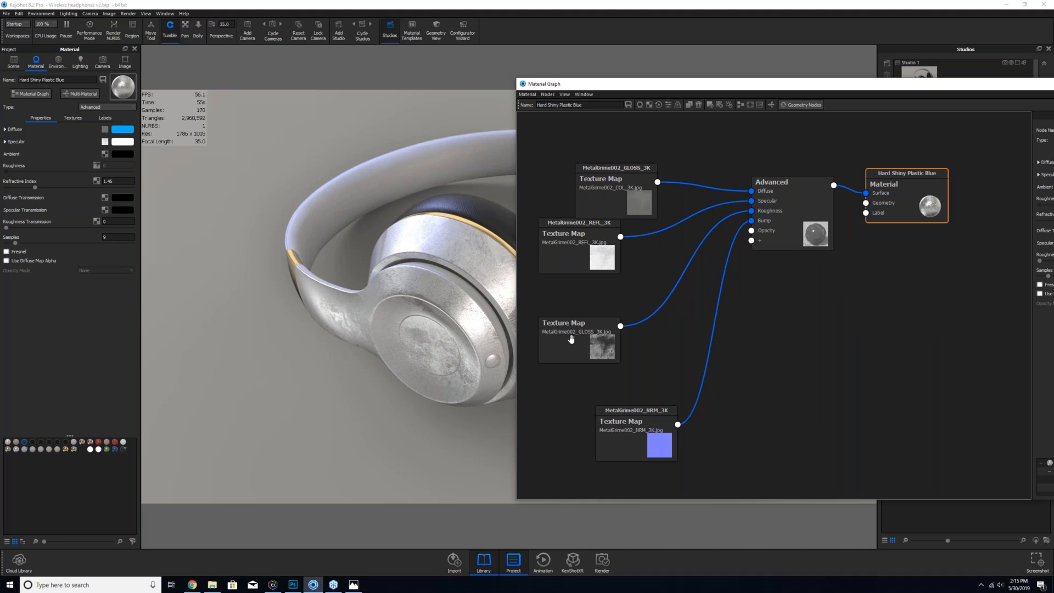
mouse_move(605, 339)
left_mouse_down()
mouse_move(595, 354)
mouse_move(610, 343)
left_mouse_up()
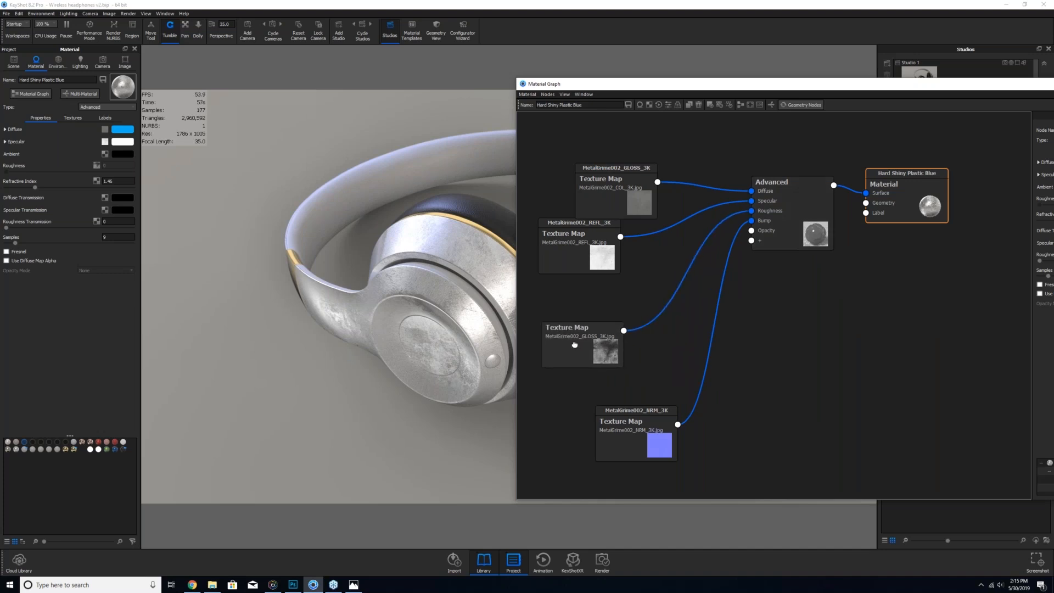
left_click_drag(624, 419, 606, 397)
mouse_move(663, 420)
left_mouse_down()
mouse_move(648, 422)
mouse_move(665, 421)
left_mouse_up()
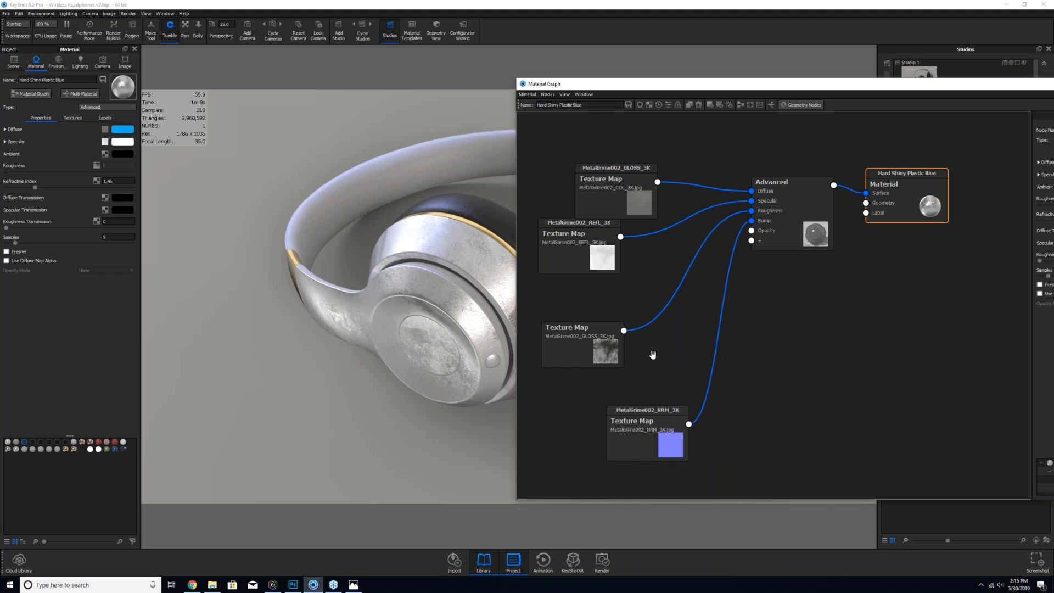
right_click(663, 314)
mouse_move(678, 344)
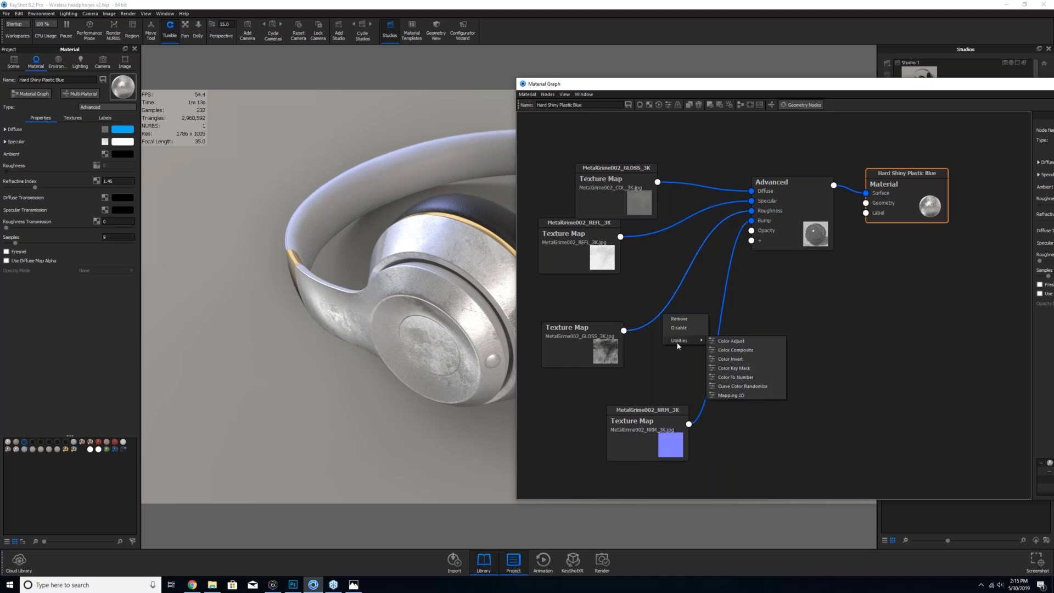
left_click(725, 349)
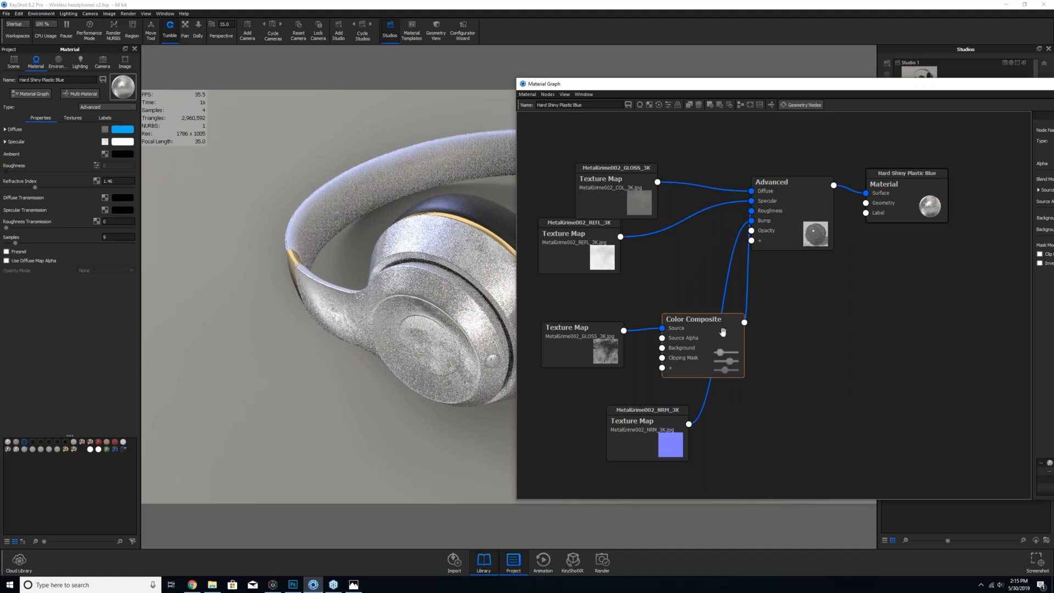
left_click_drag(860, 87, 682, 109)
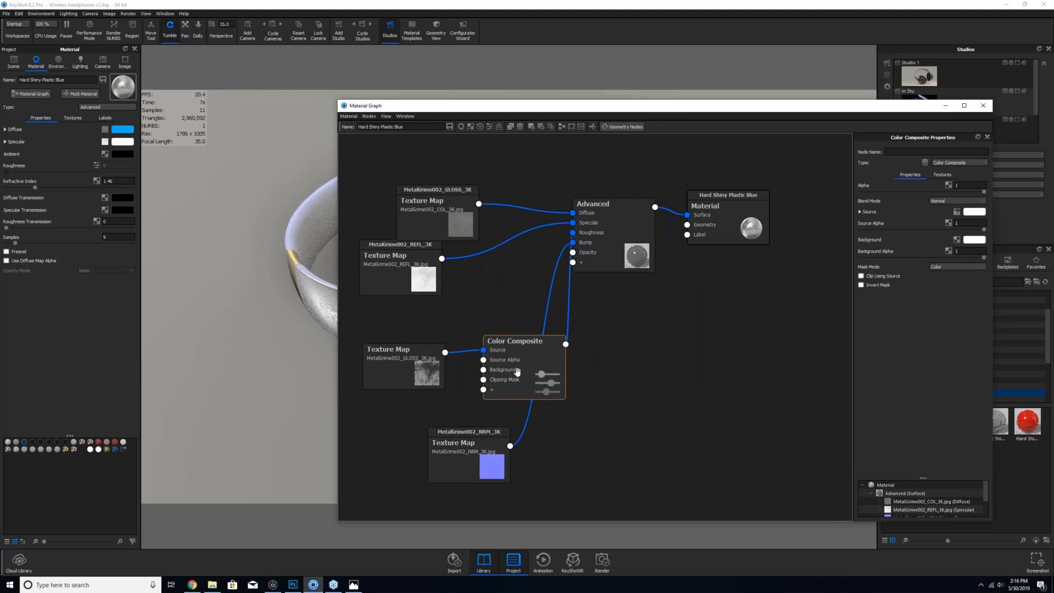
key("Delete")
left_click(503, 309)
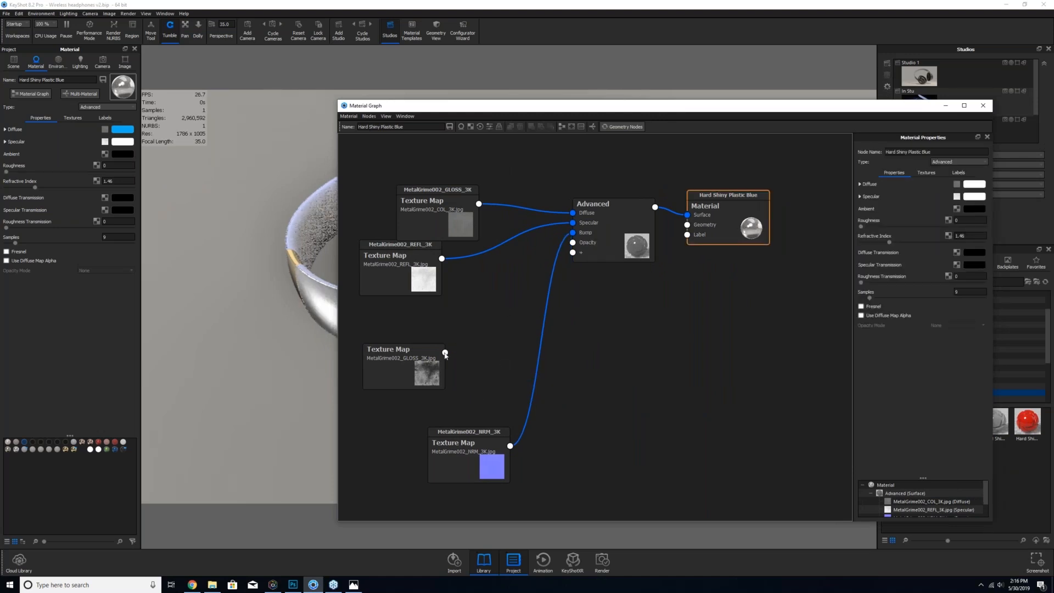
left_click_drag(445, 353, 593, 262)
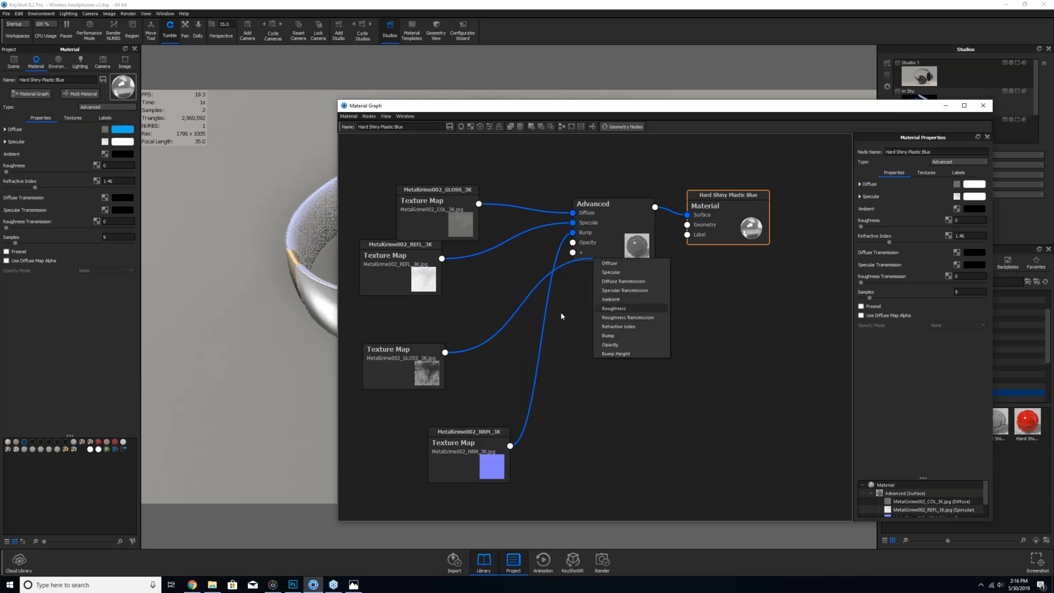
- Insert a Color Adjust utility between the GLOSS map and the roughness input, with its Value set to 0.1
right_click(489, 326)
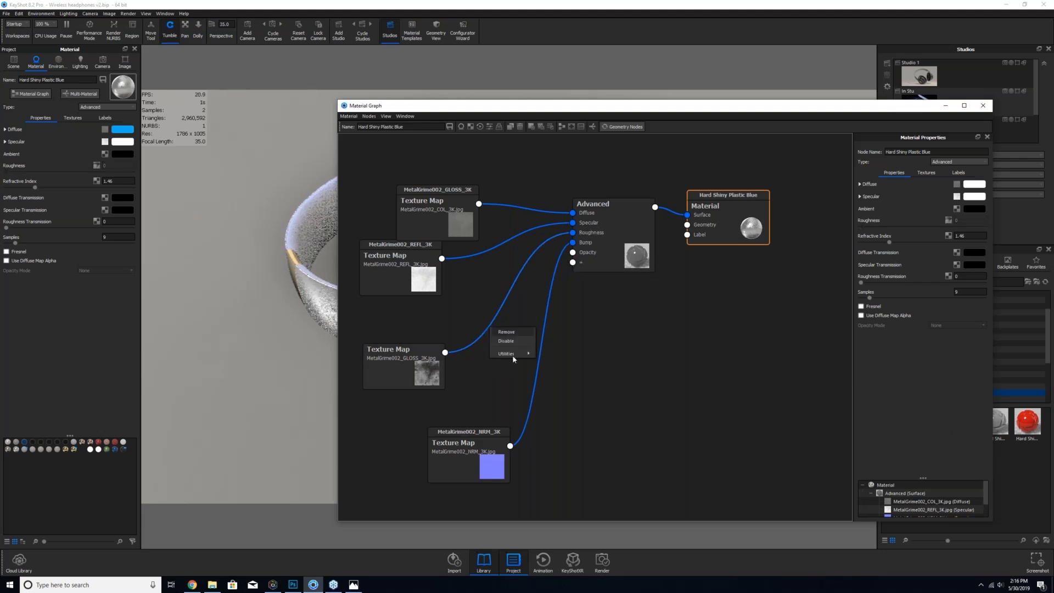
mouse_move(512, 353)
left_click(549, 355)
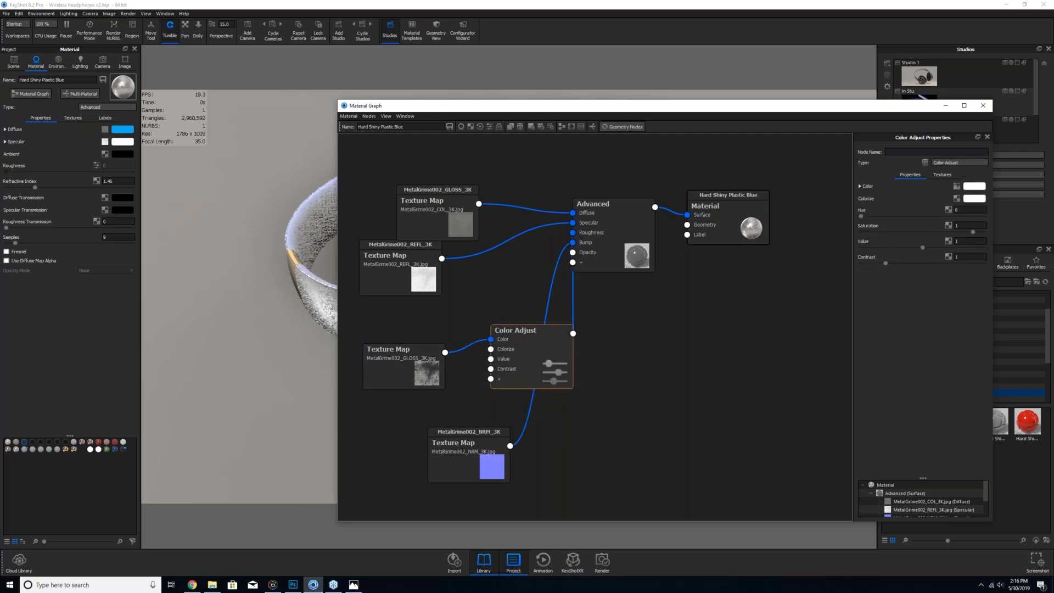
left_click(954, 242)
type("0.1")
key("Return")
- Inspect the earcup's metal surface up close to judge the effect of the adjusted roughness map
left_click_drag(516, 110, 748, 110)
left_click(474, 382)
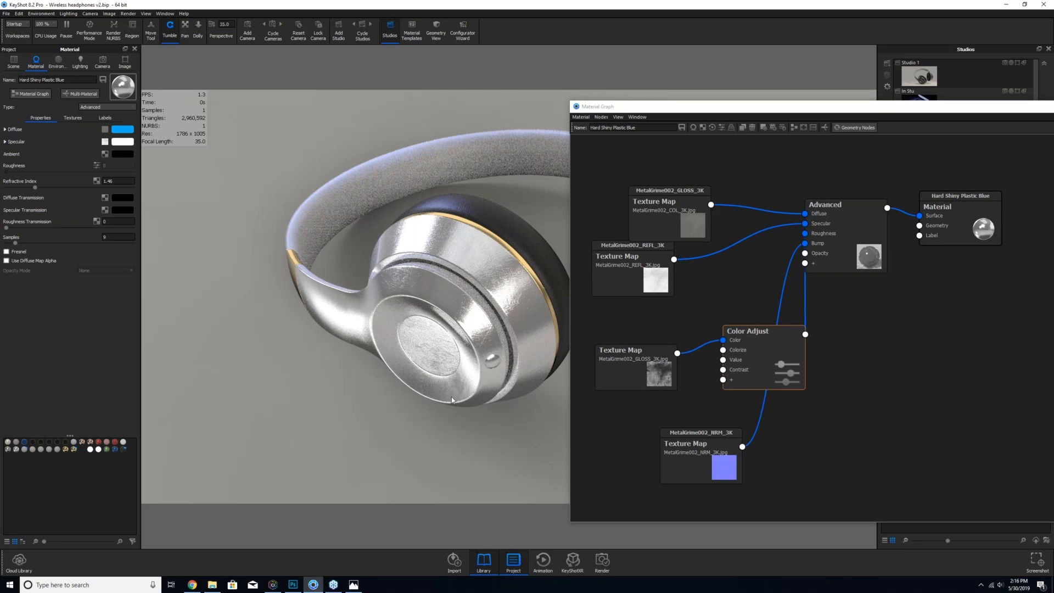
left_click_drag(452, 400, 467, 444)
scroll(478, 427, "up", 4)
scroll(467, 443, "up", 3)
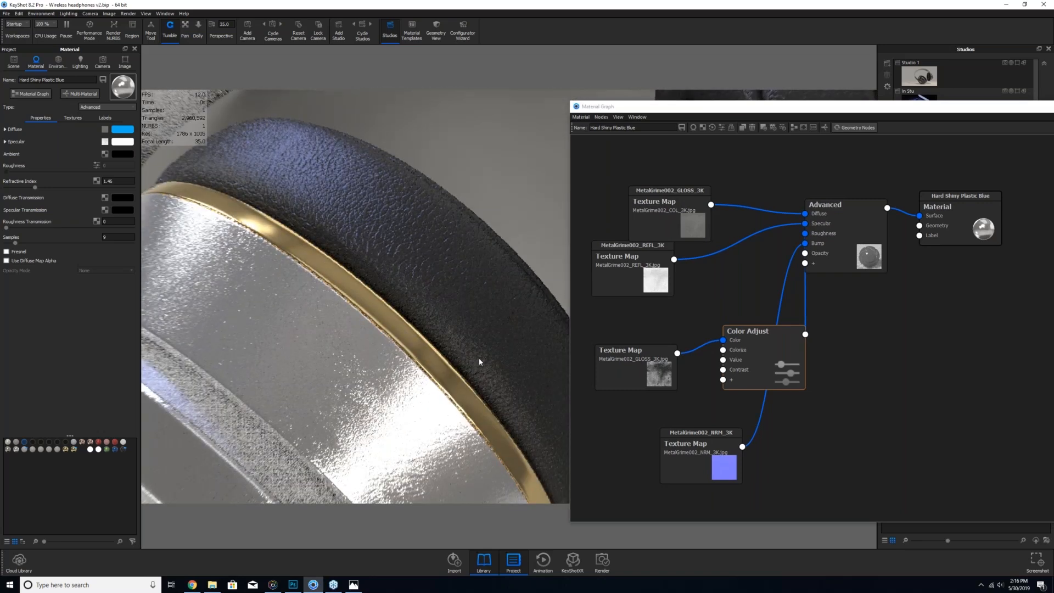
left_click_drag(480, 362, 381, 479)
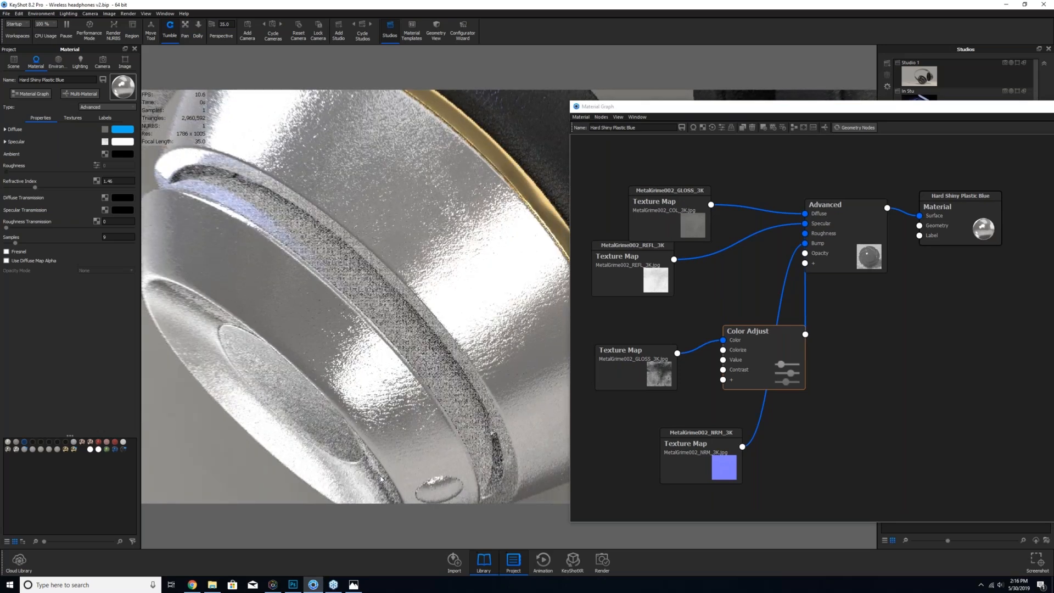
scroll(380, 480, "down", 2)
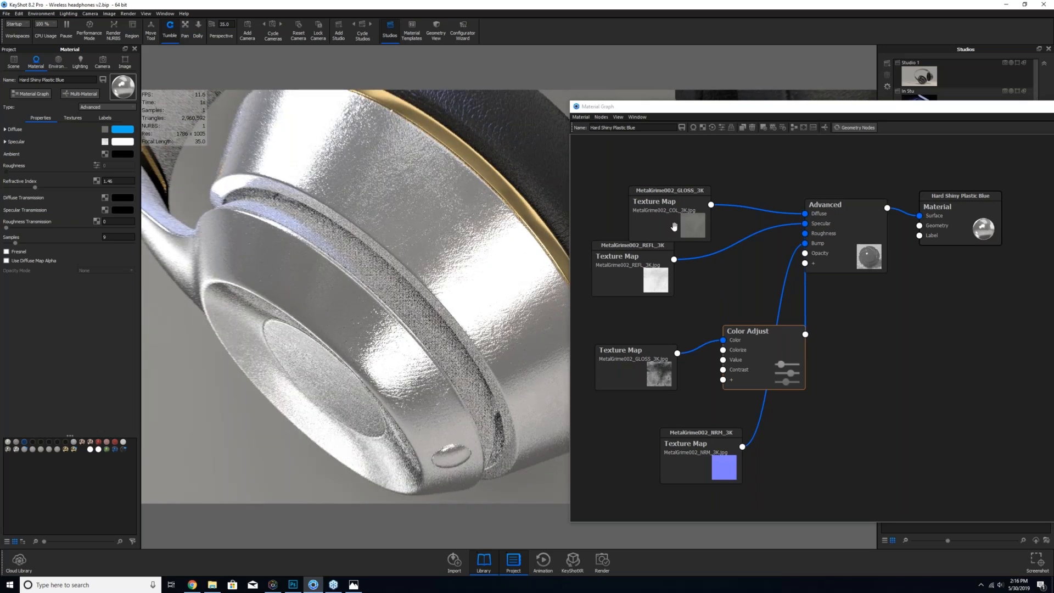
- Rearrange the COL map, GLOSS map, Color Adjust and Advanced nodes so the roughness connection is easy to trace
left_click(646, 208)
left_click_drag(647, 208, 634, 183)
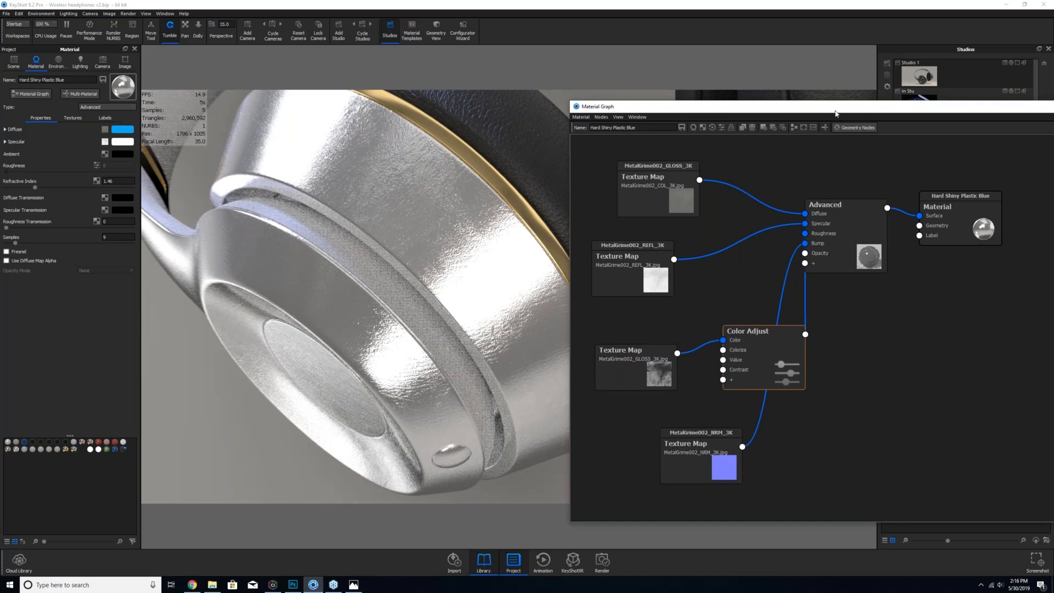
left_click_drag(836, 107, 710, 102)
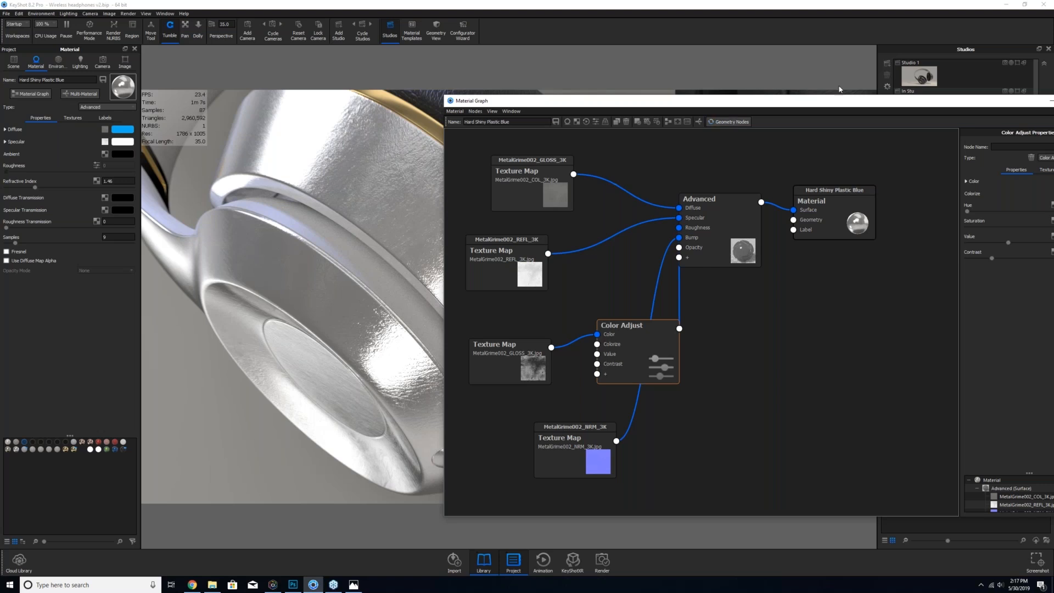
left_click_drag(767, 101, 563, 179)
left_click_drag(676, 240, 843, 102)
left_click_drag(677, 353, 651, 318)
left_click_drag(748, 208, 763, 186)
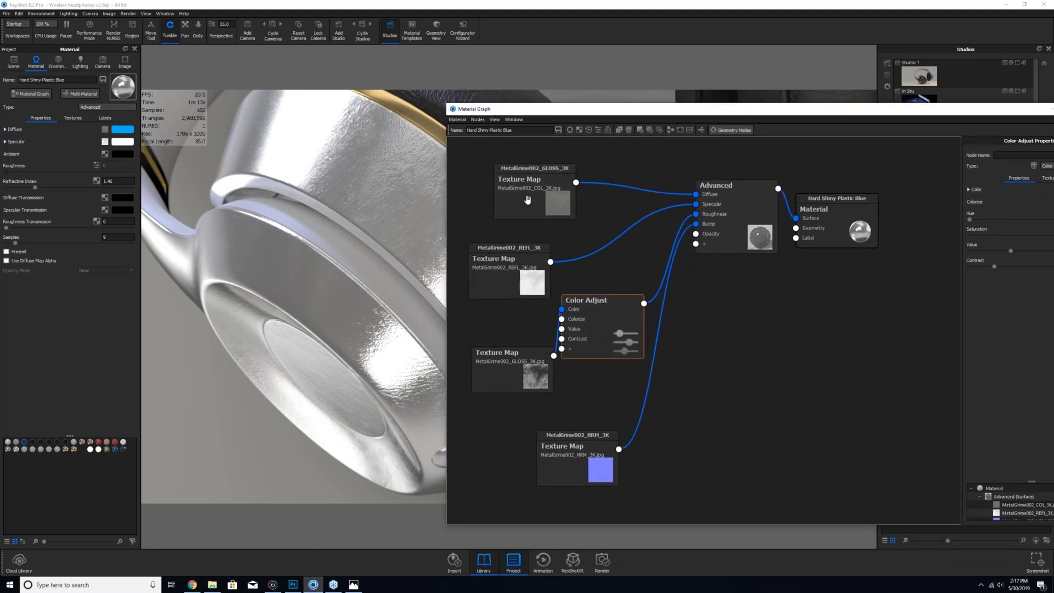
left_click_drag(524, 377, 511, 376)
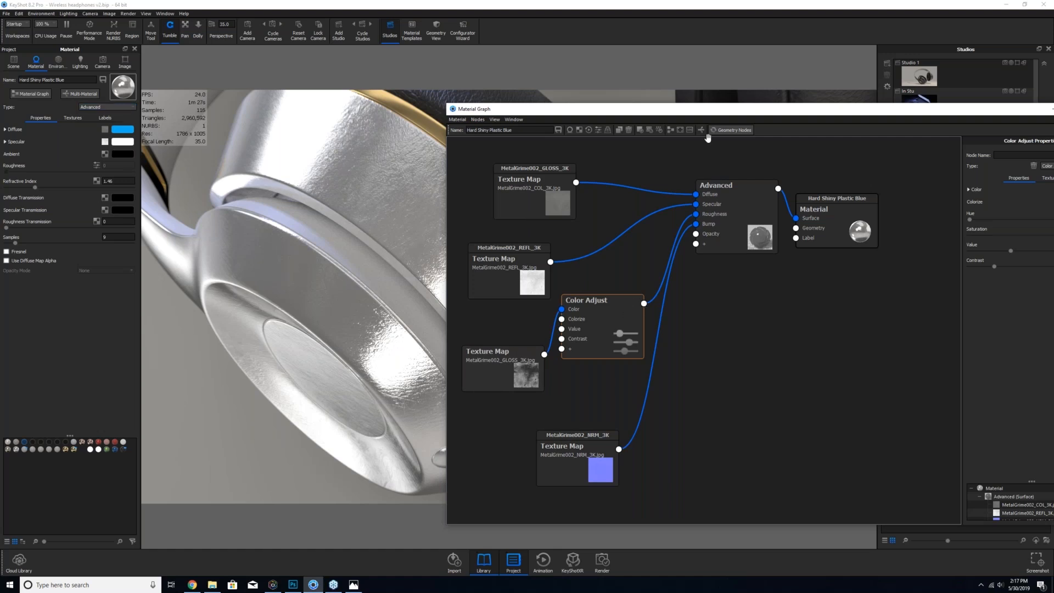
left_click_drag(622, 112, 588, 161)
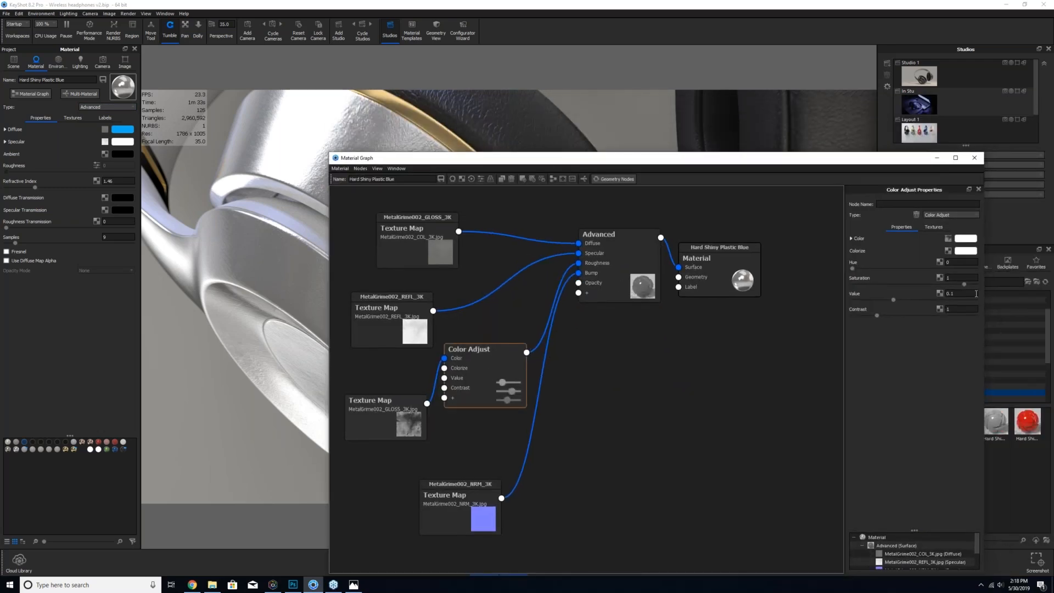
- Compare roughness levels by raising the Color Adjust node's Value to 0.3, and settle on 0.106
left_click(959, 297)
left_click_drag(775, 160, 724, 232)
left_click(825, 360)
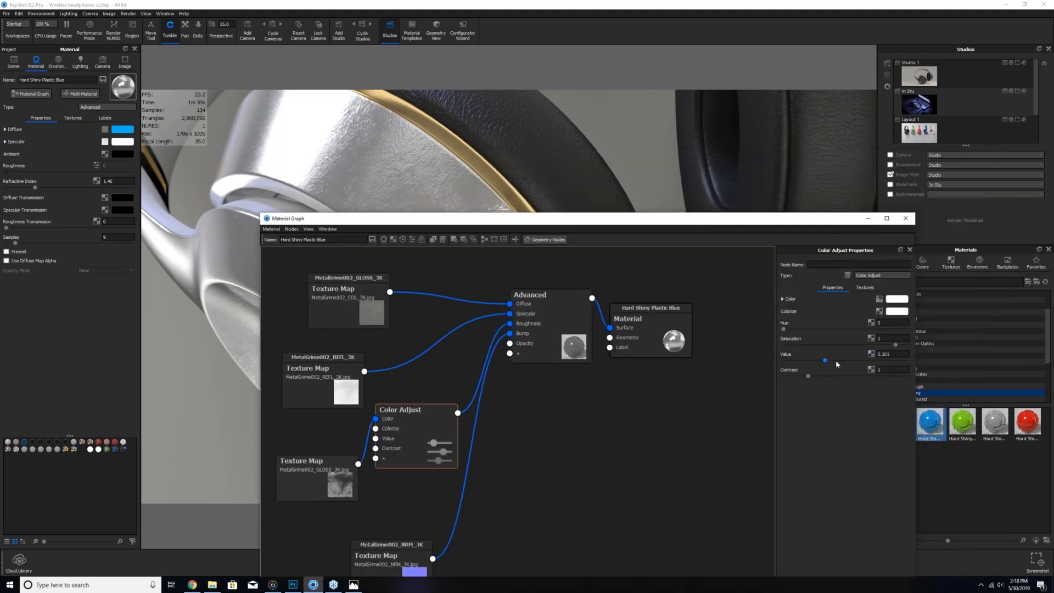
left_click(872, 361)
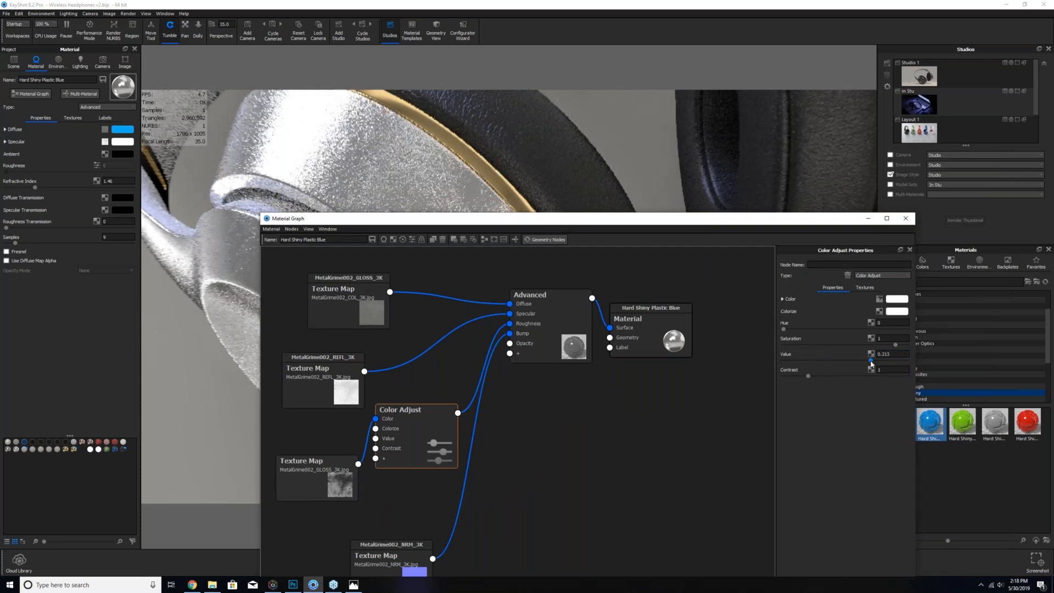
left_click(896, 360)
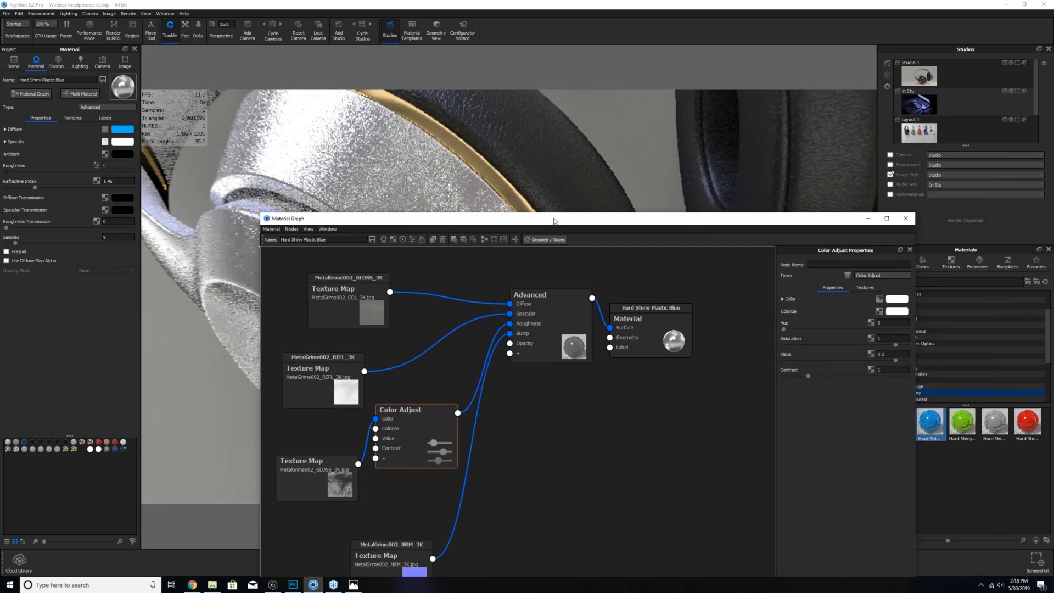
left_click_drag(664, 218, 838, 95)
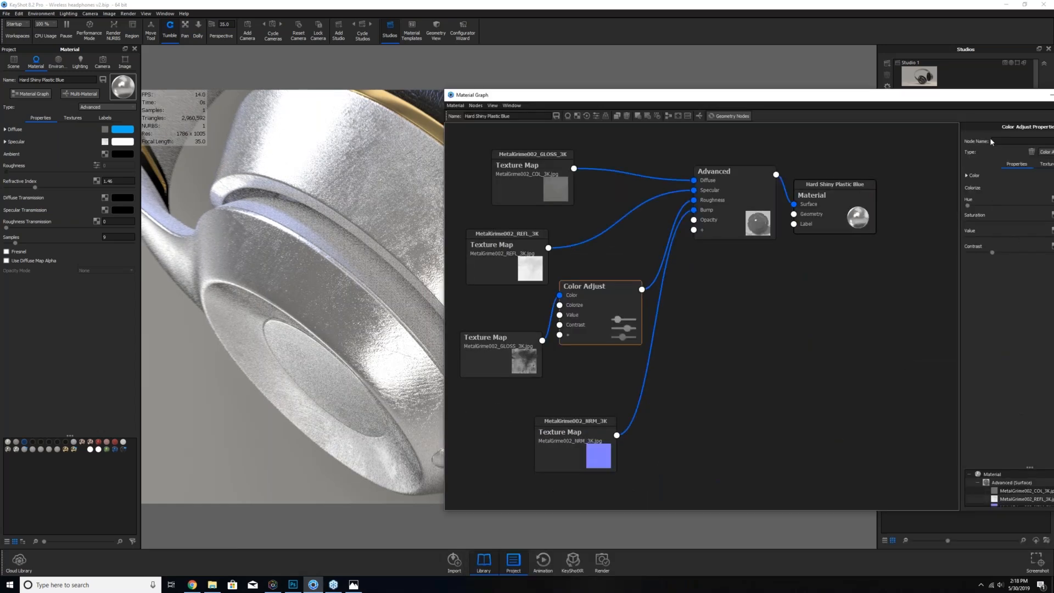
left_click_drag(983, 94, 920, 87)
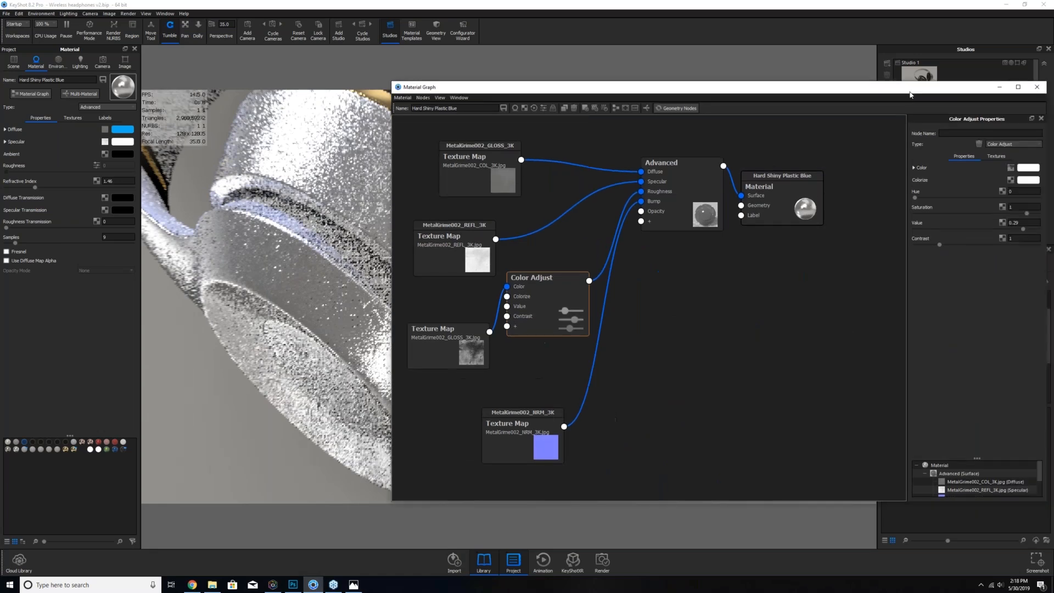
mouse_move(961, 230)
left_mouse_down()
mouse_move(908, 229)
mouse_move(944, 230)
left_mouse_up()
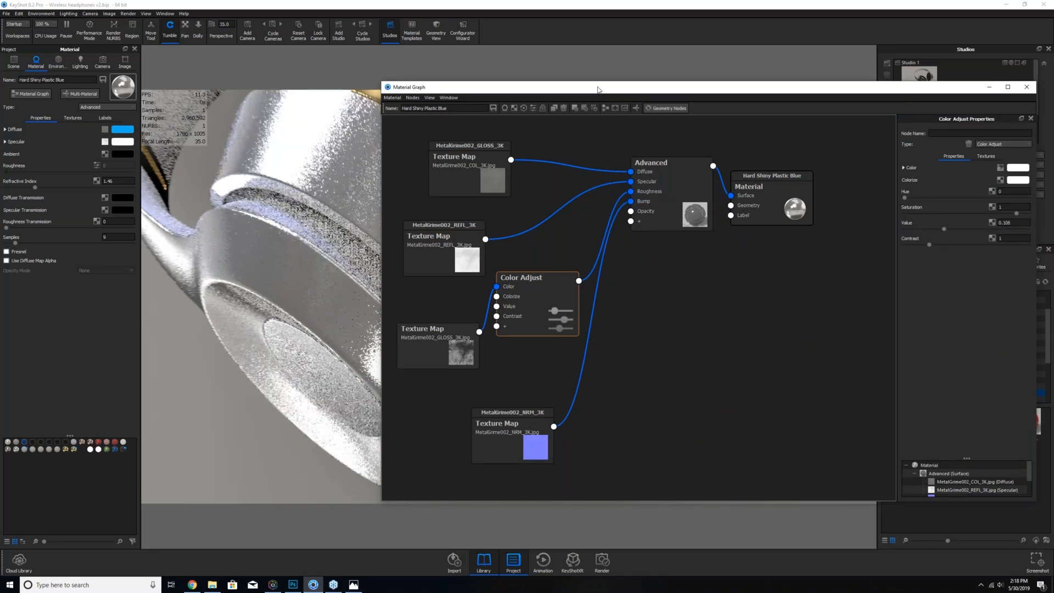
- Examine the metal finish on the earcup and on the whole headphones from several angles
left_click_drag(599, 89, 645, 132)
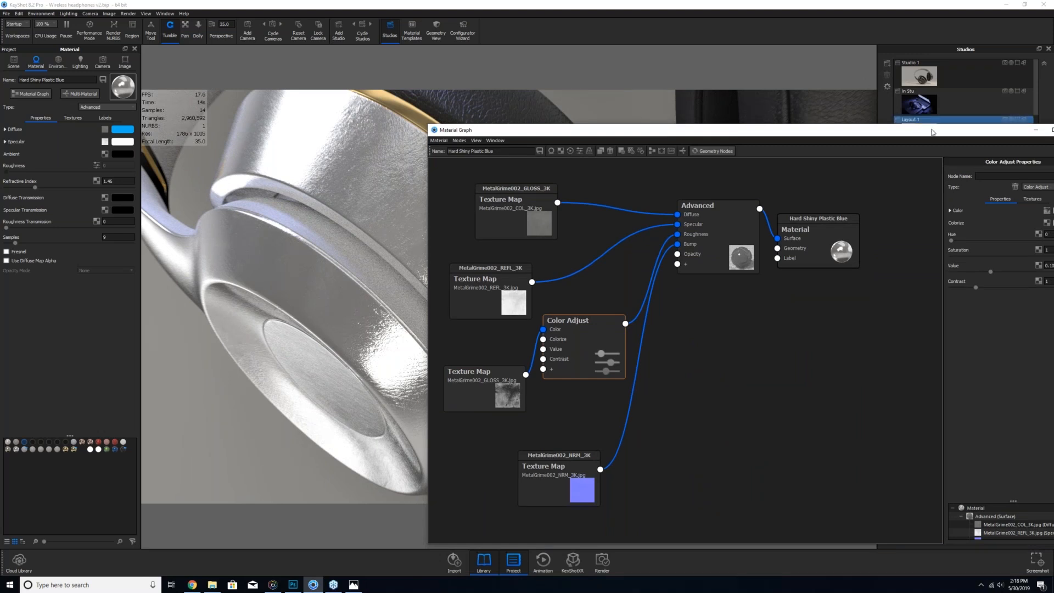
left_click_drag(933, 131, 741, 127)
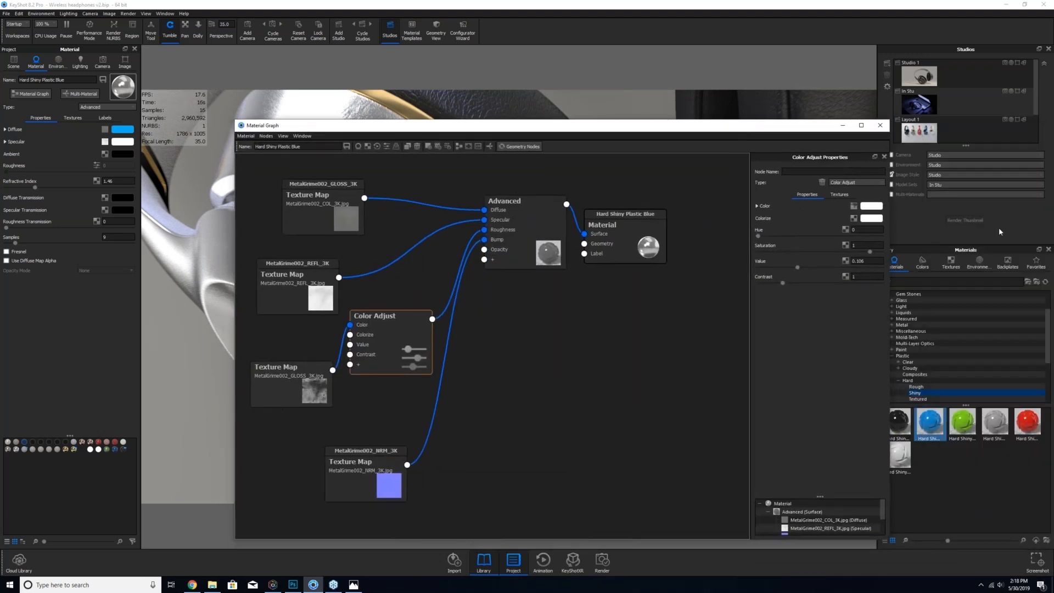
left_click_drag(555, 129, 578, 219)
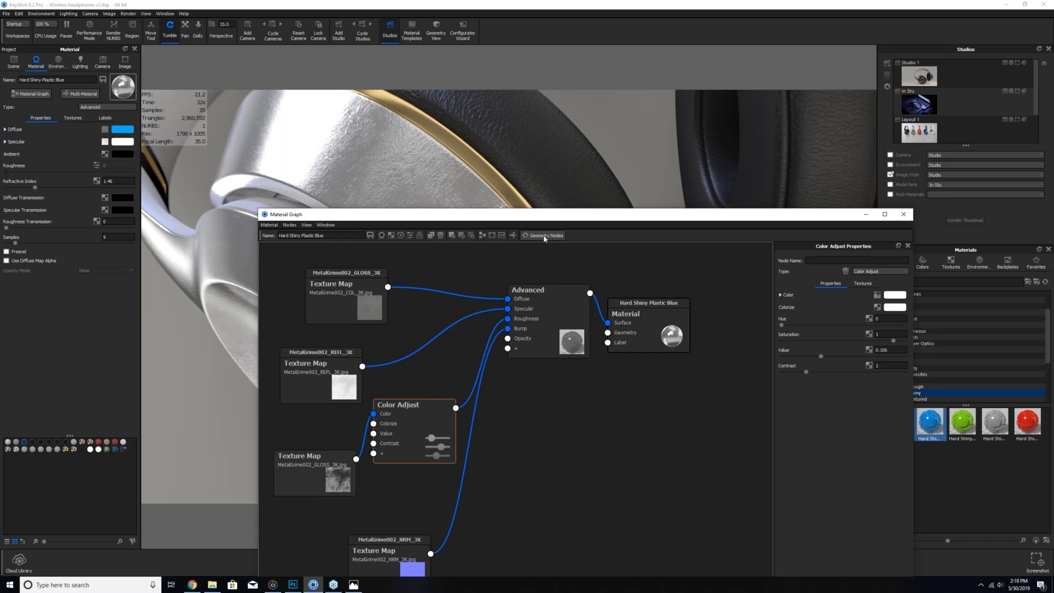
left_click_drag(633, 218, 691, 425)
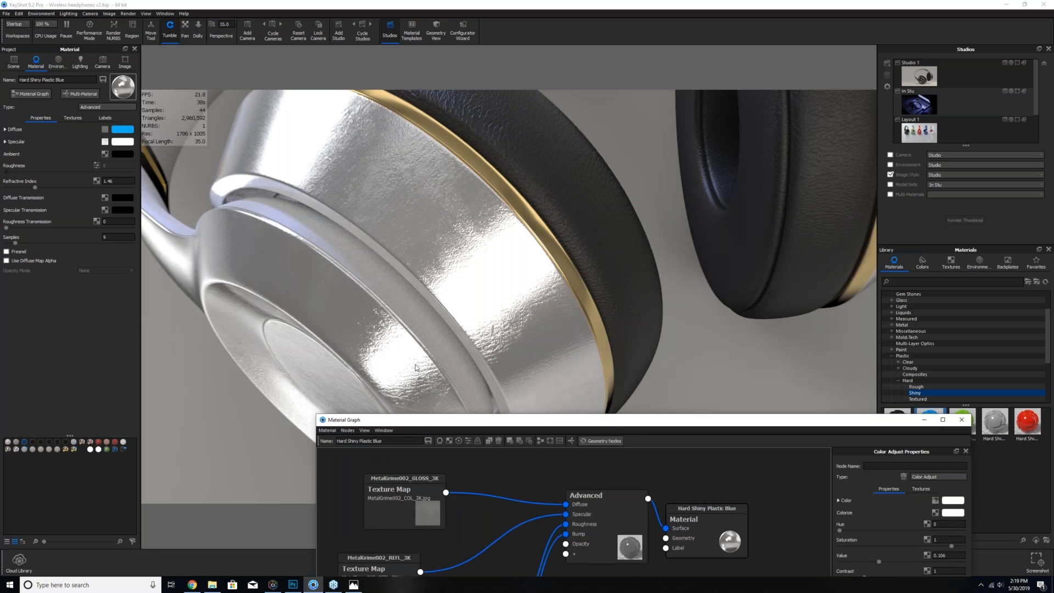
left_click(439, 358)
left_click_drag(487, 356, 535, 334)
scroll(536, 338, "down", 10)
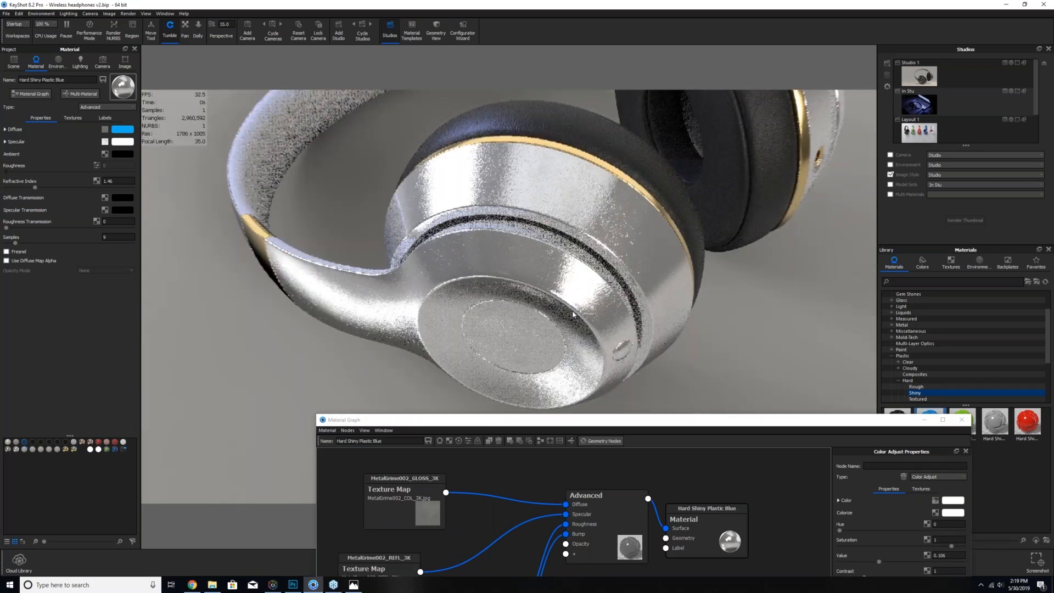
left_click_drag(719, 358, 614, 308)
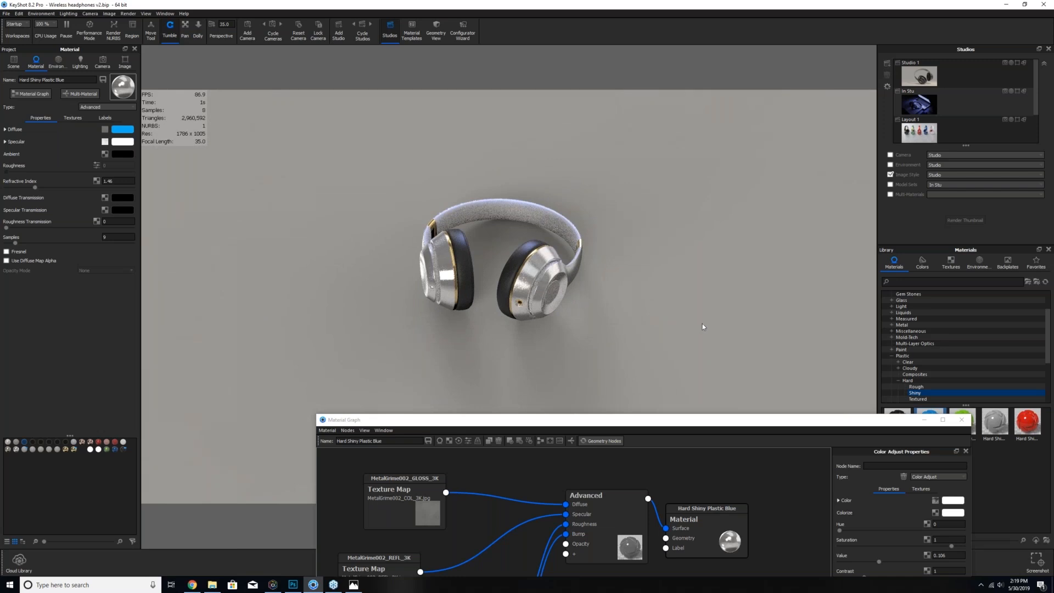
left_click_drag(644, 337, 712, 342)
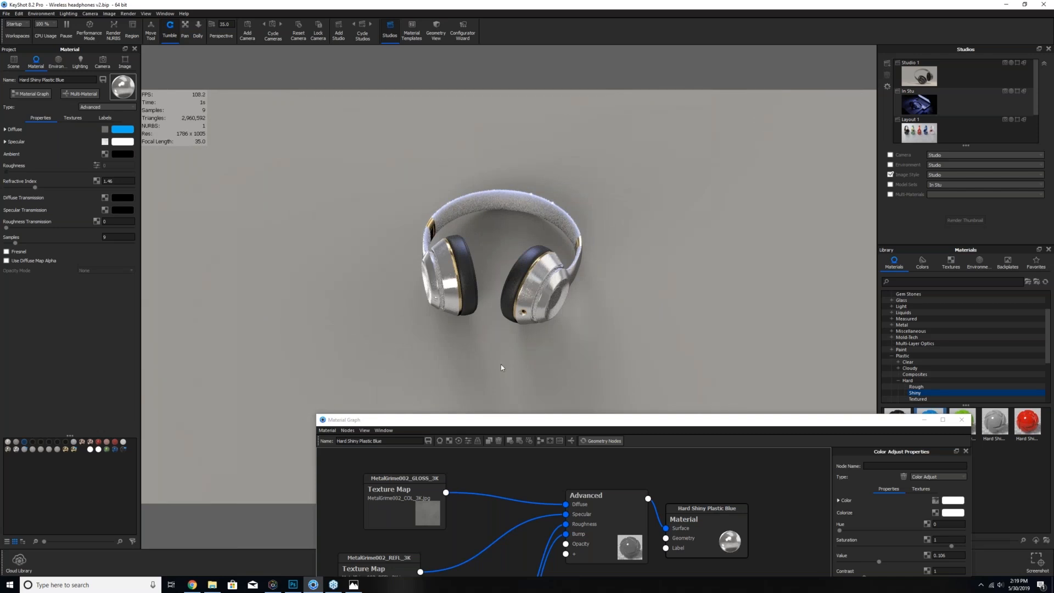
left_click_drag(609, 364, 664, 363)
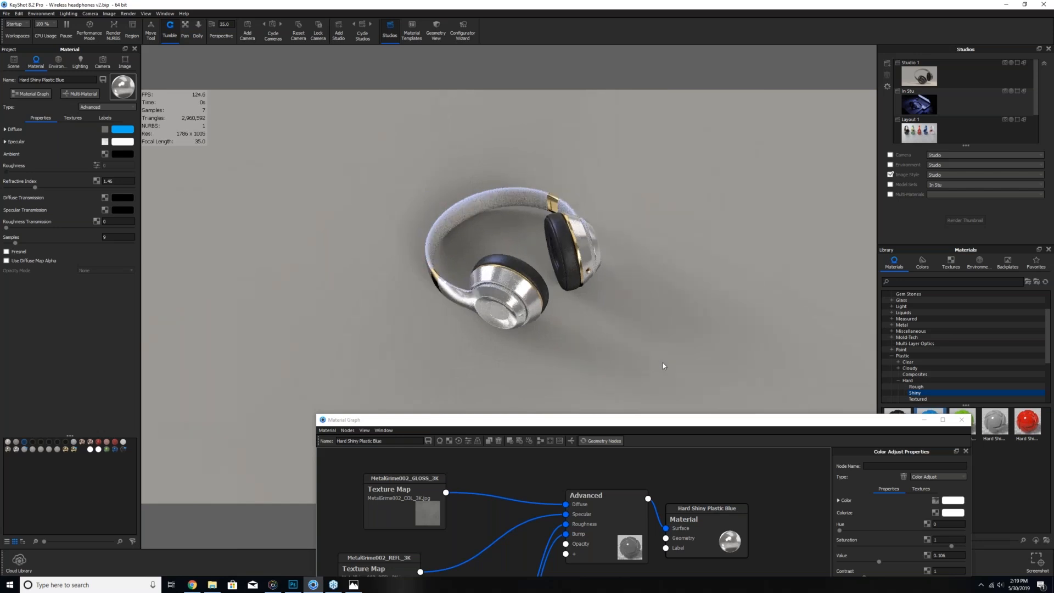
left_click(597, 425)
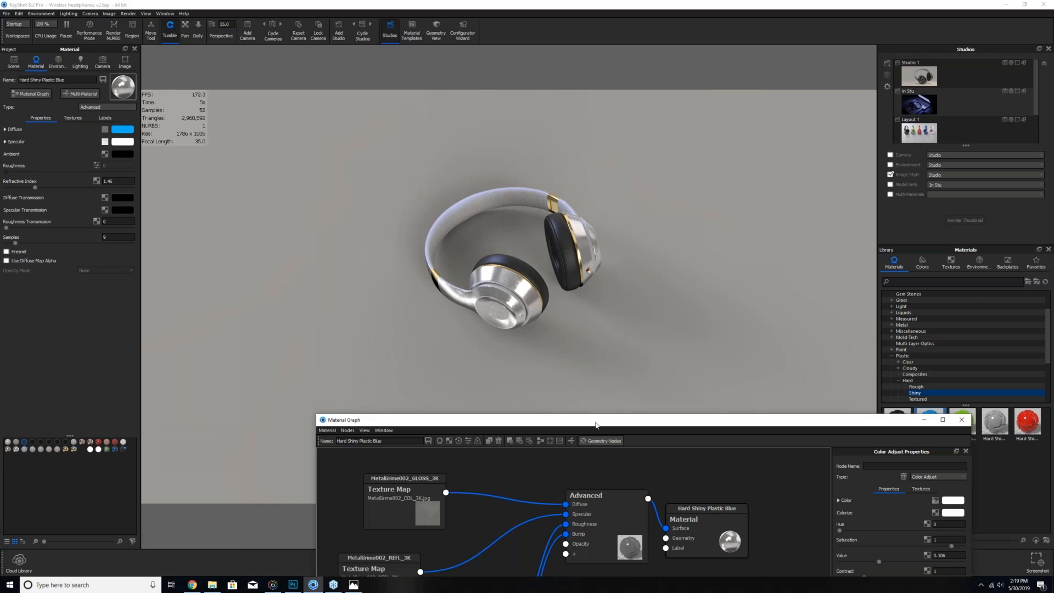
left_click_drag(597, 425, 432, 345)
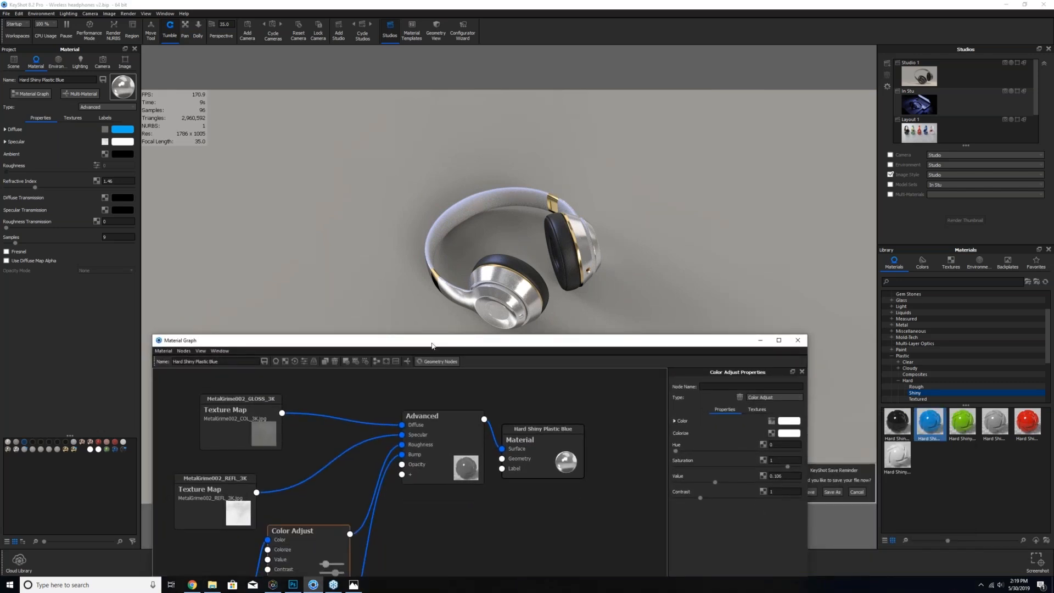